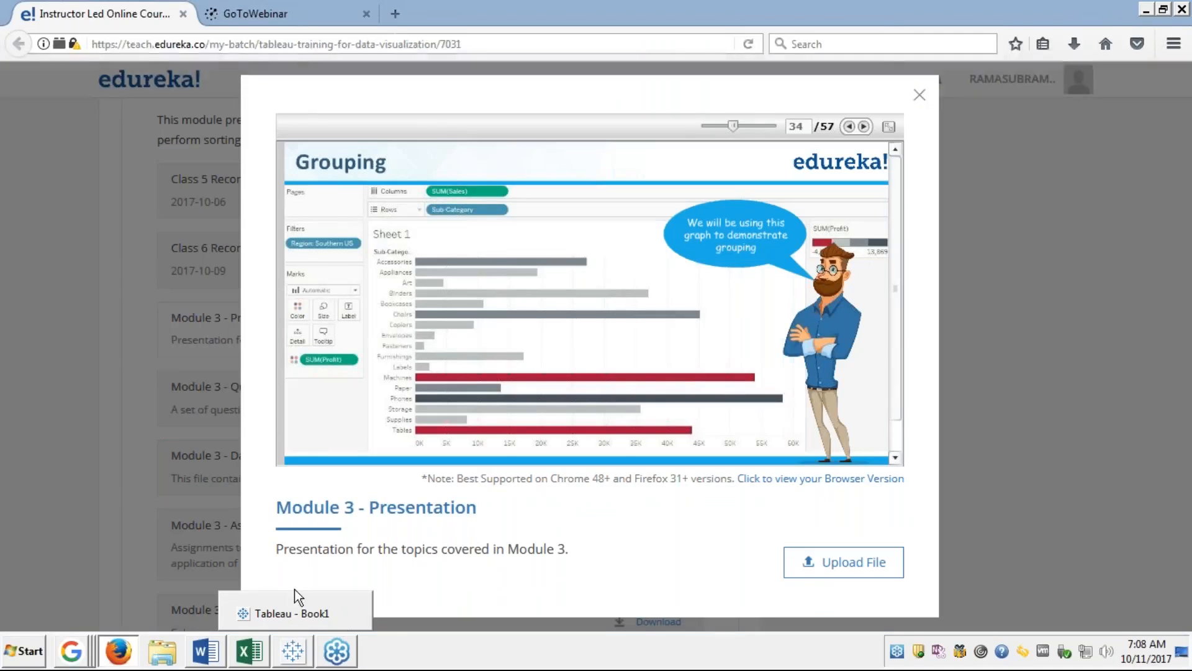
# Switch from the Firefox Module 3 presentation to the Tableau Book1 window.
pyautogui.click(292, 614)
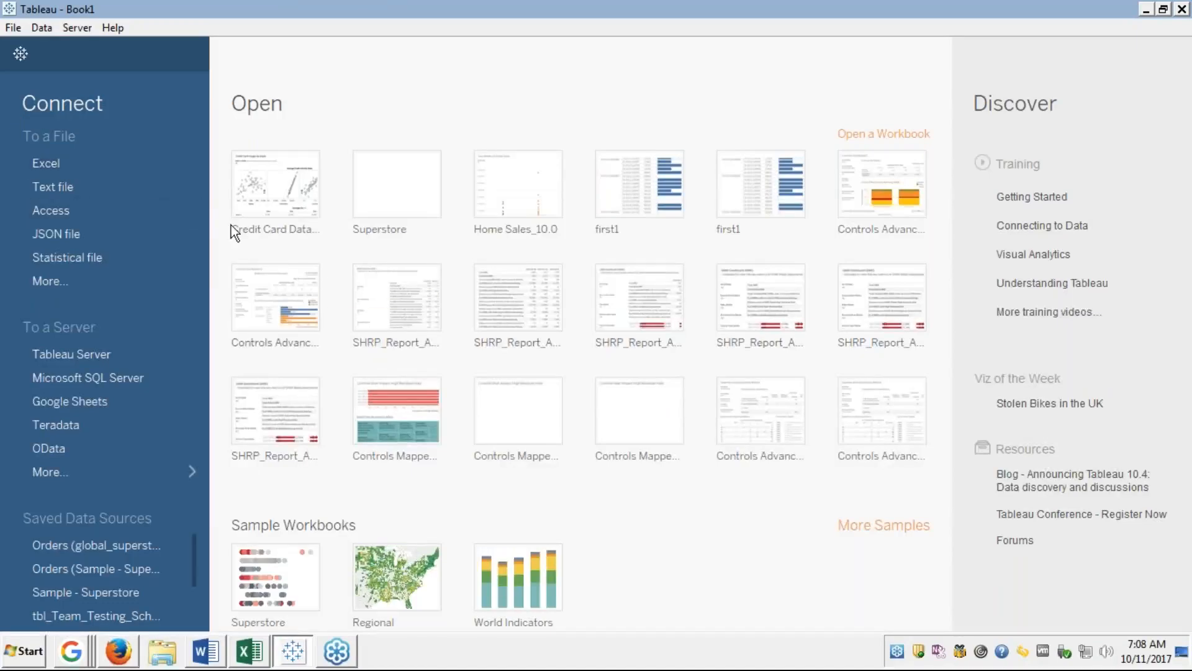
# Load the Credit Card Data workbook and select the age group controls container.
pyautogui.click(283, 193)
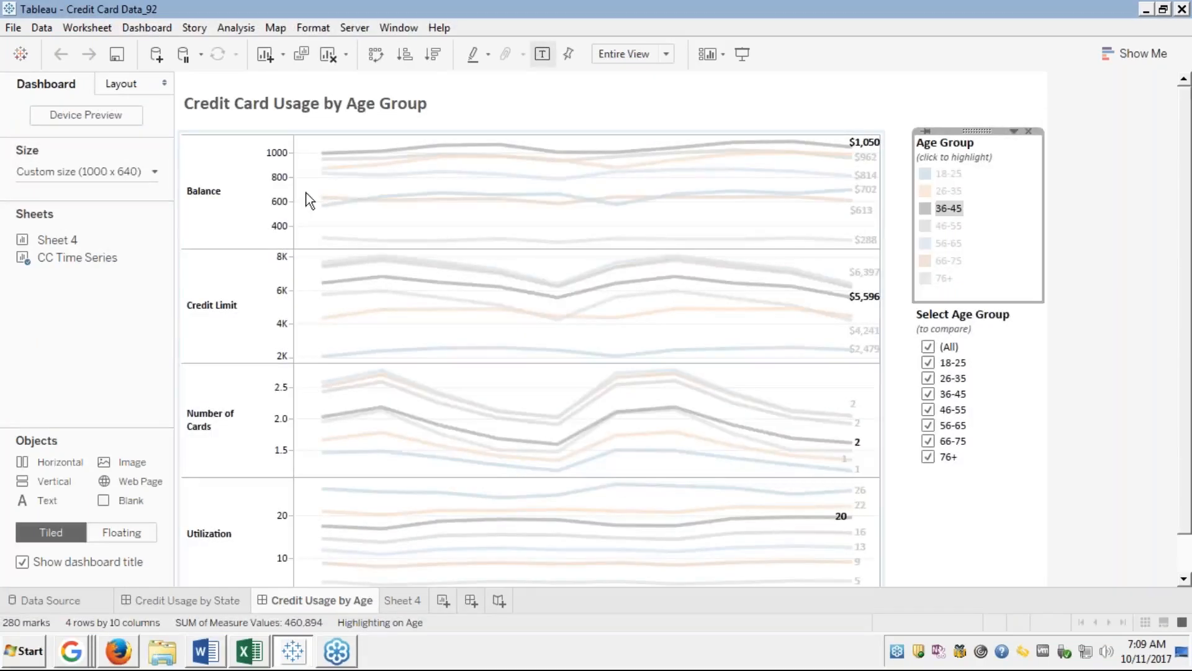
pyautogui.click(1025, 541)
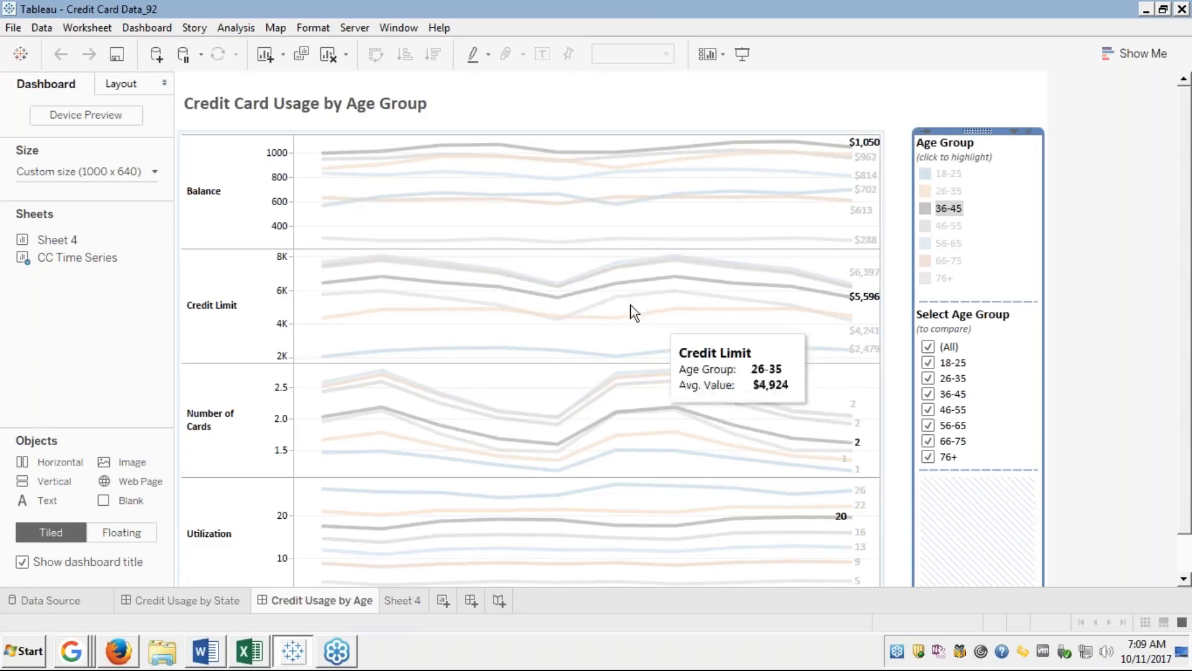
# Show the Credit Usage by State dashboard with DC's yearly averages.
pyautogui.click(170, 597)
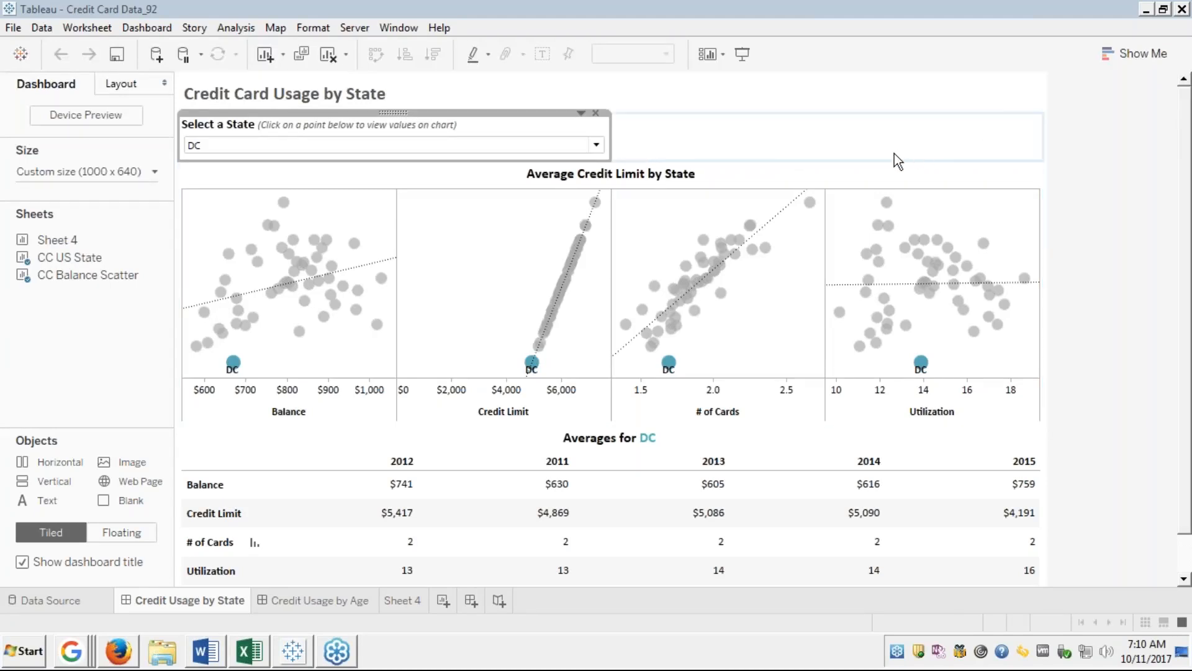
# Choose AZ from the Select a State dropdown.
pyautogui.moveTo(610, 208)
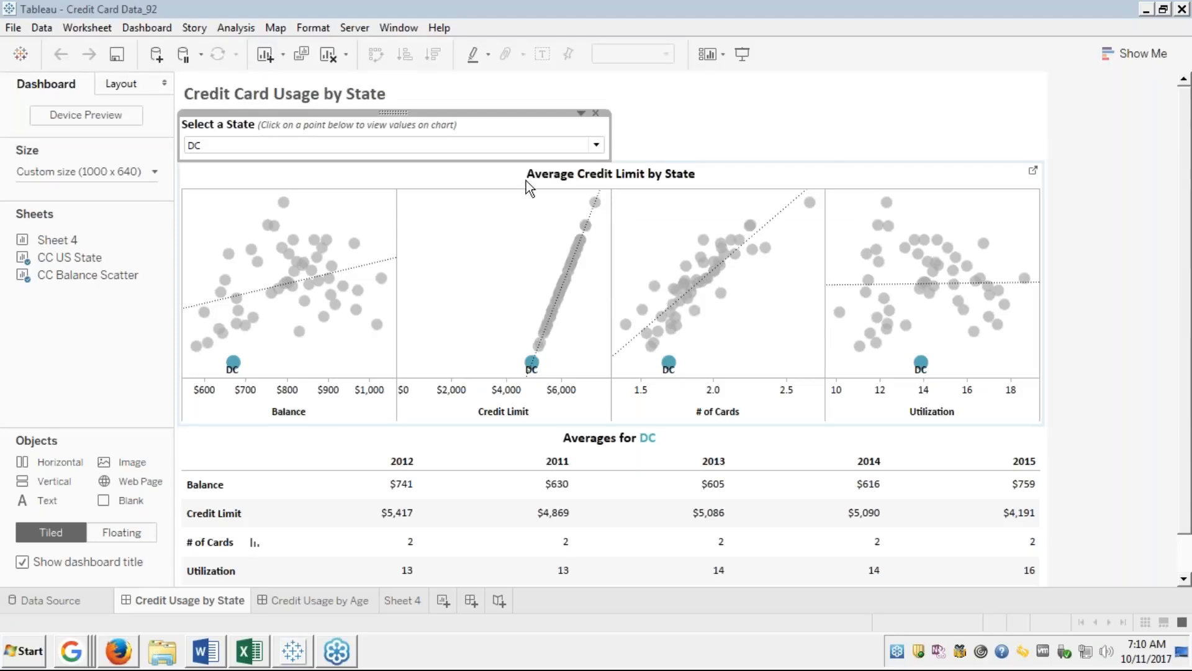
pyautogui.moveTo(517, 290)
pyautogui.click(595, 147)
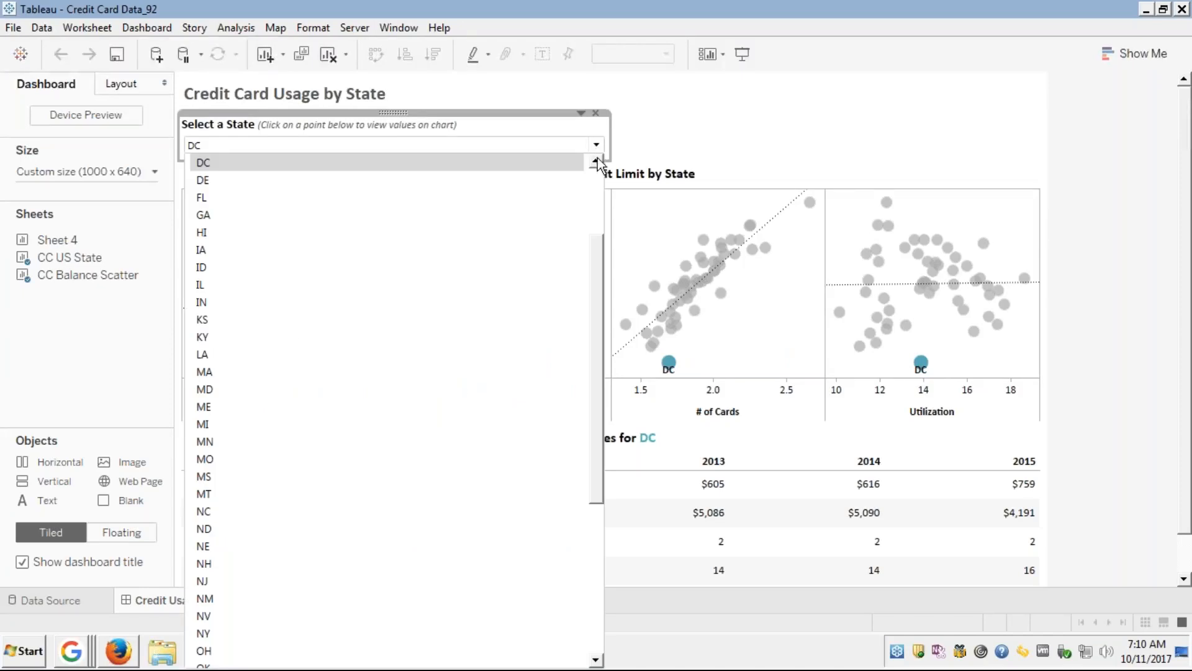
pyautogui.click(595, 191)
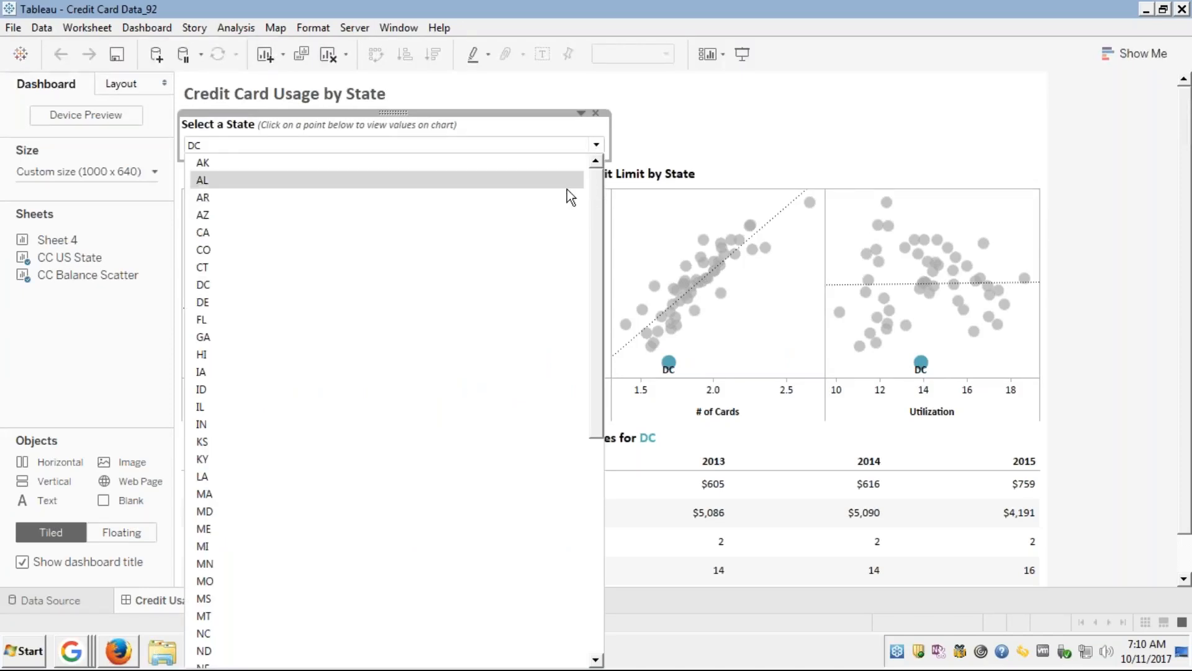
pyautogui.click(275, 211)
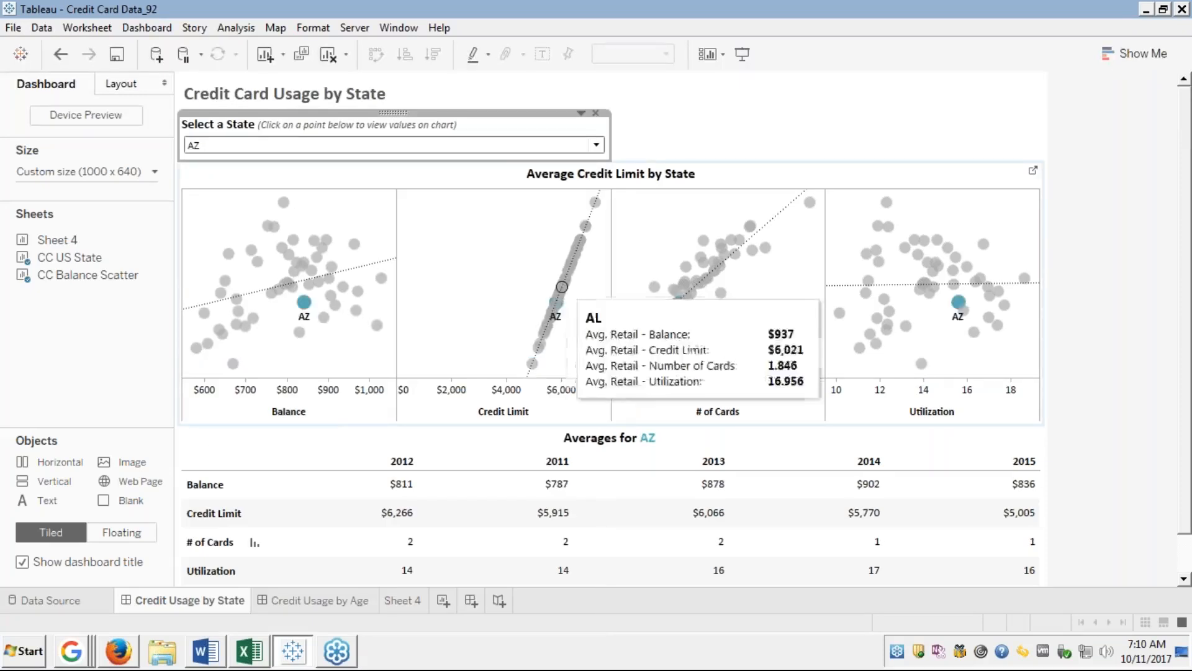
# Reopen and close the state list keeping AZ, then select the filter and neighbouring containers.
pyautogui.moveTo(308, 313)
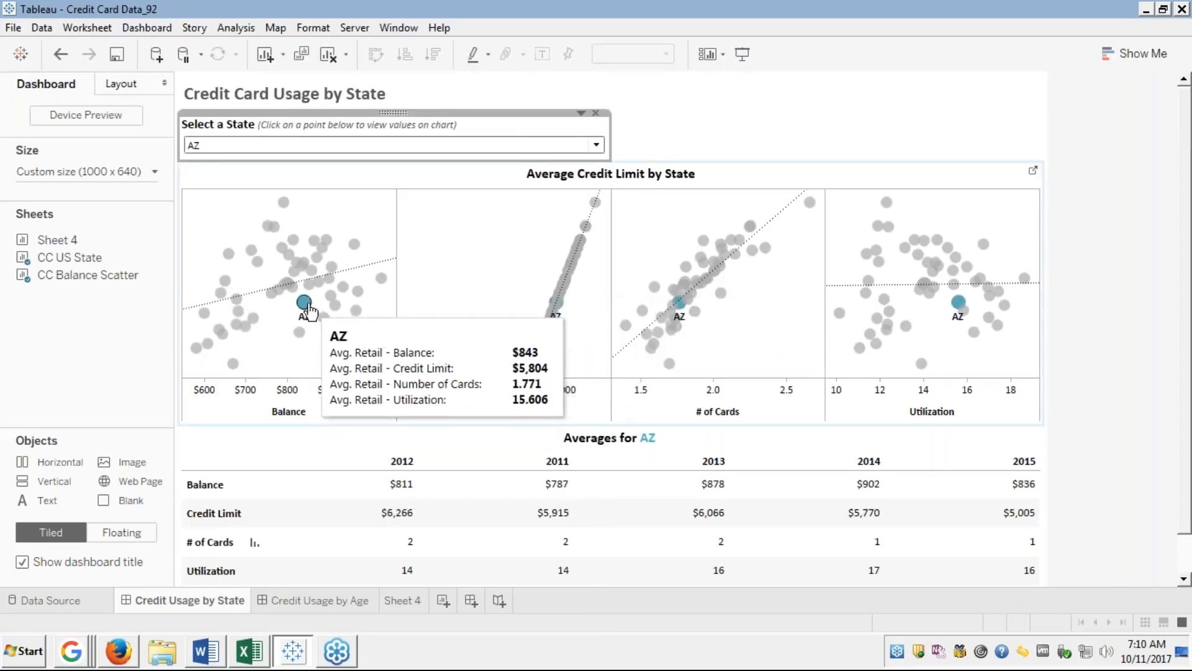
pyautogui.moveTo(632, 322)
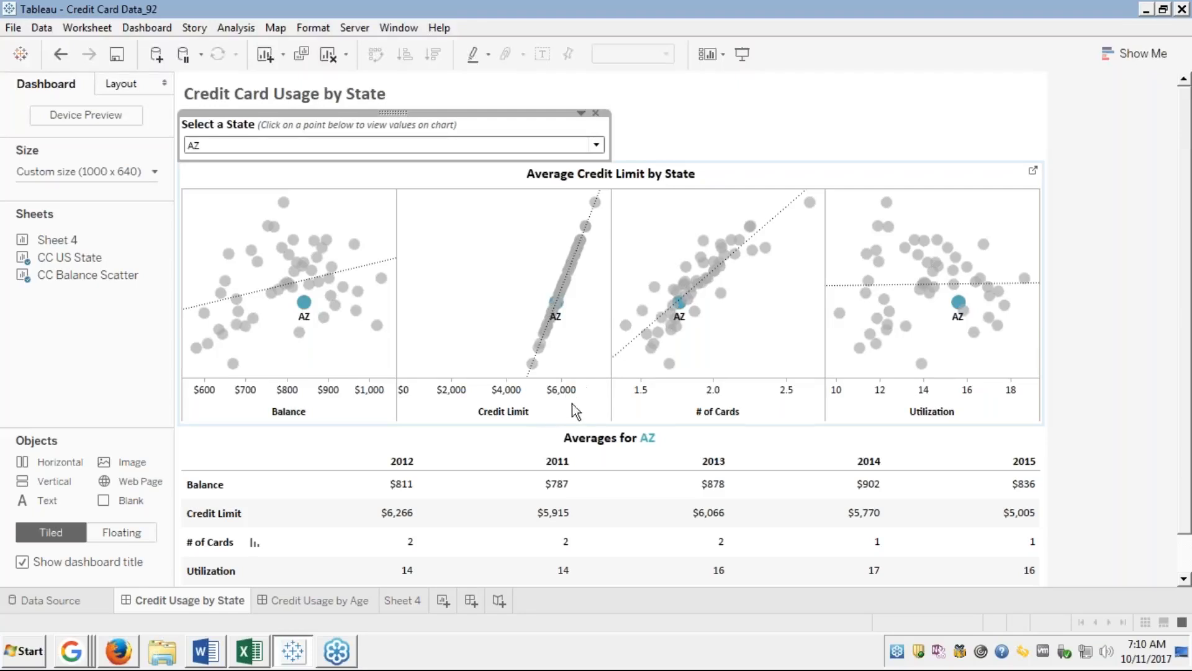
pyautogui.moveTo(550, 311)
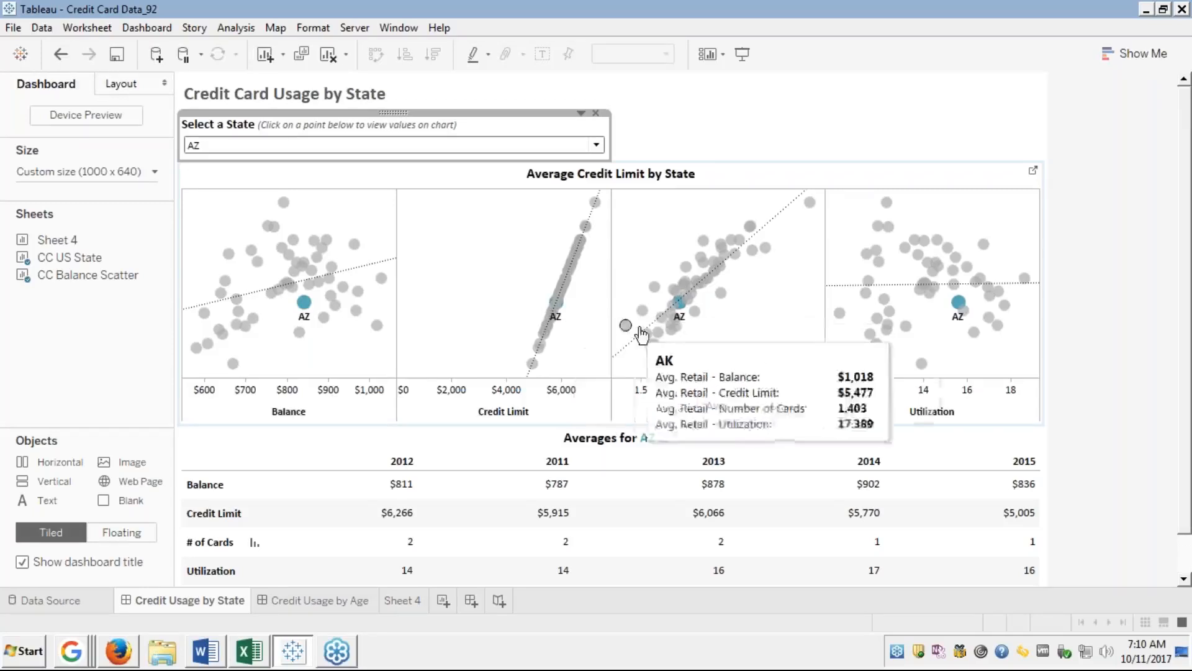
pyautogui.moveTo(680, 304)
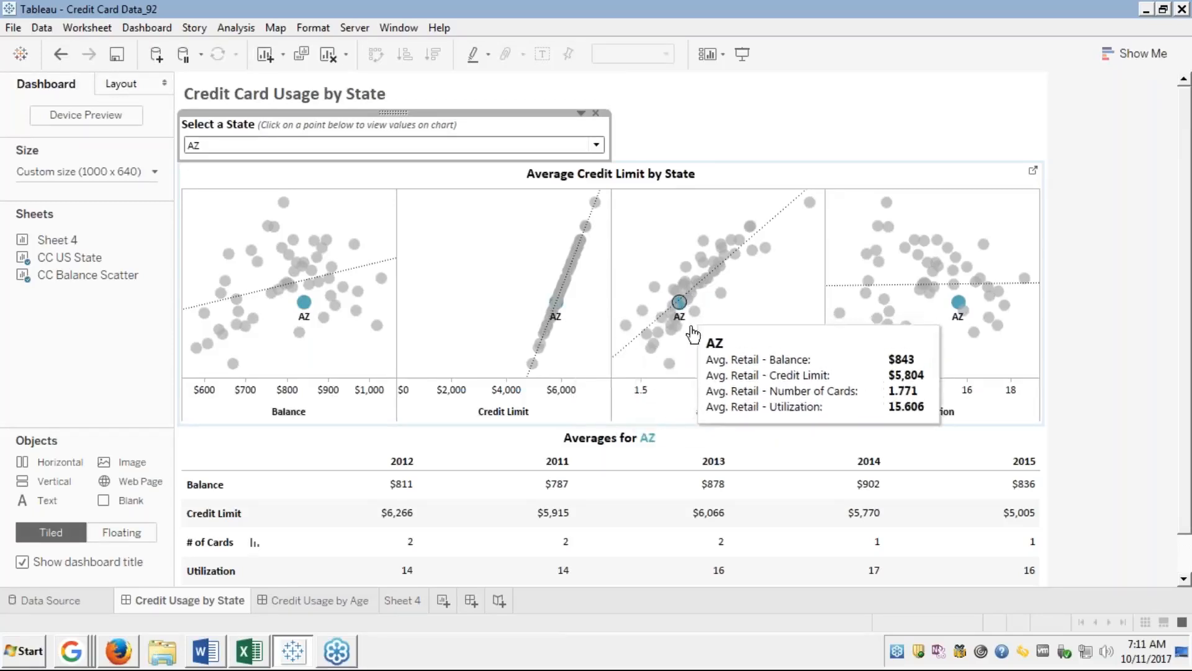
pyautogui.moveTo(680, 488)
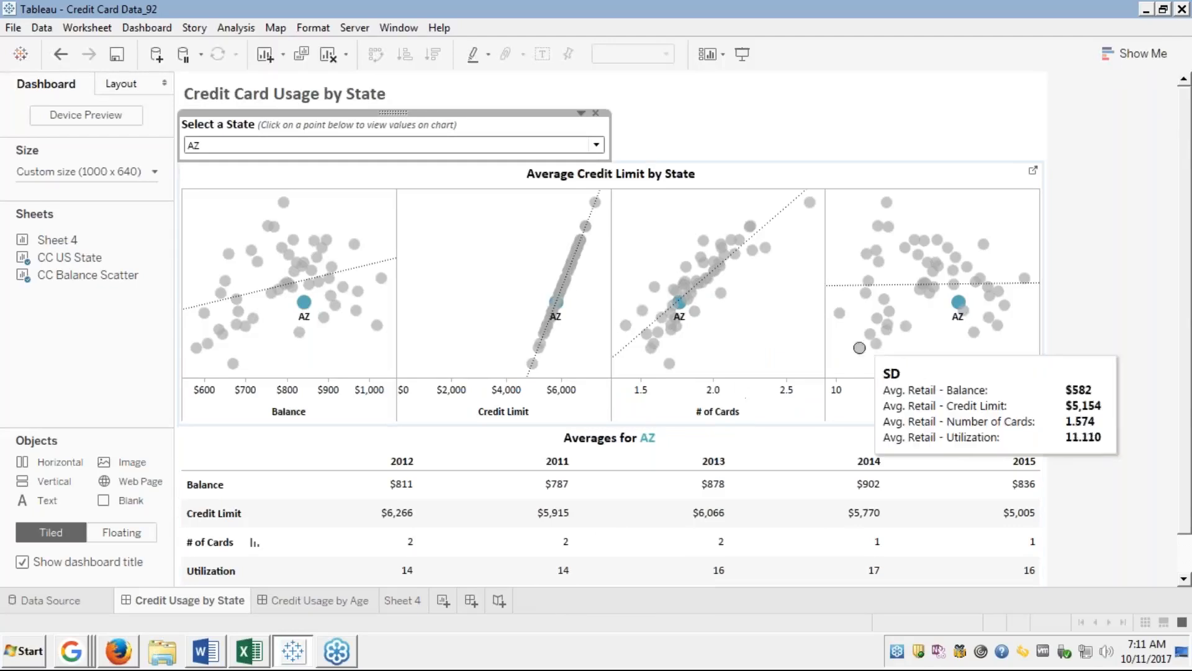
pyautogui.moveTo(958, 308)
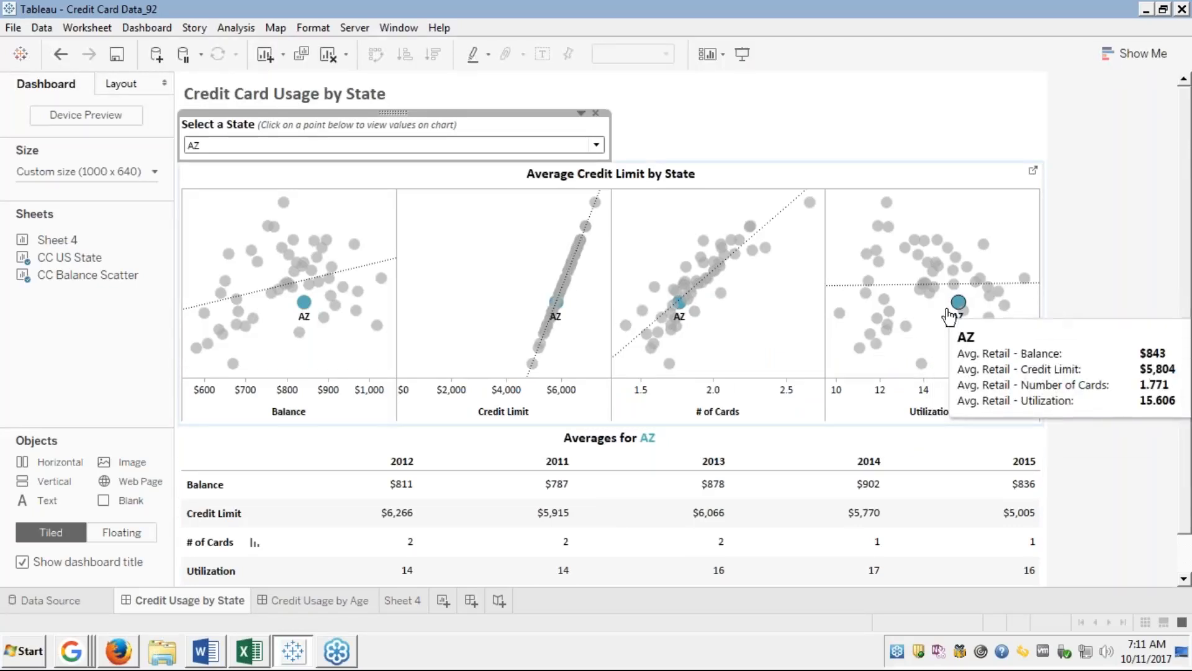
pyautogui.moveTo(511, 492)
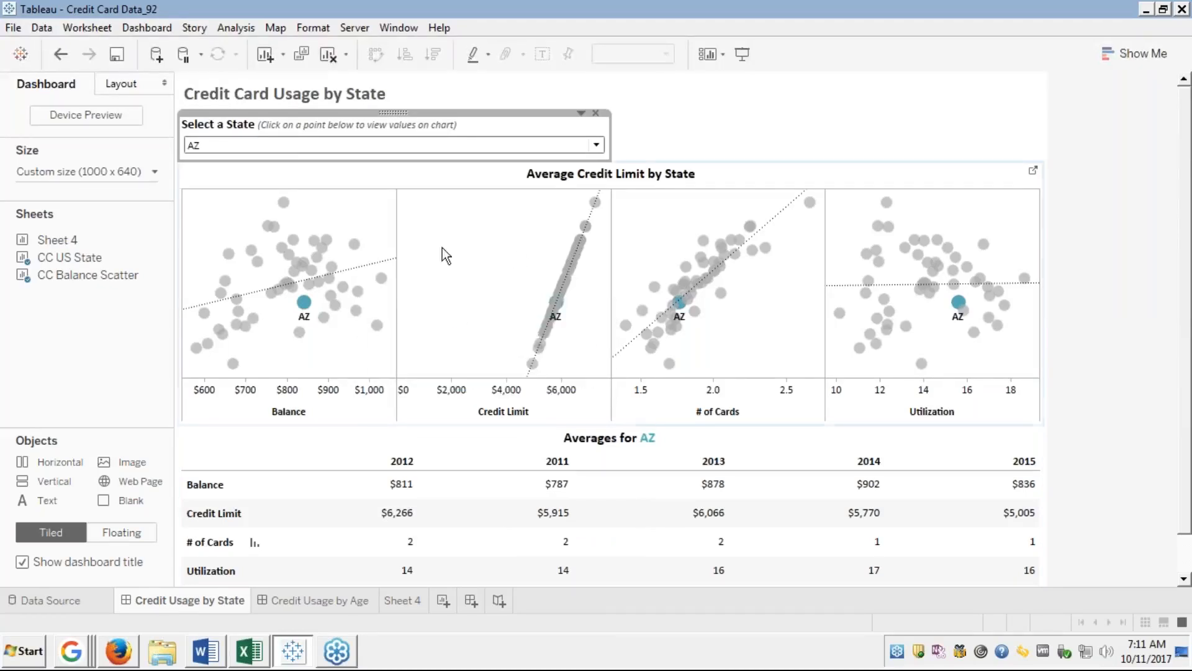
pyautogui.click(370, 144)
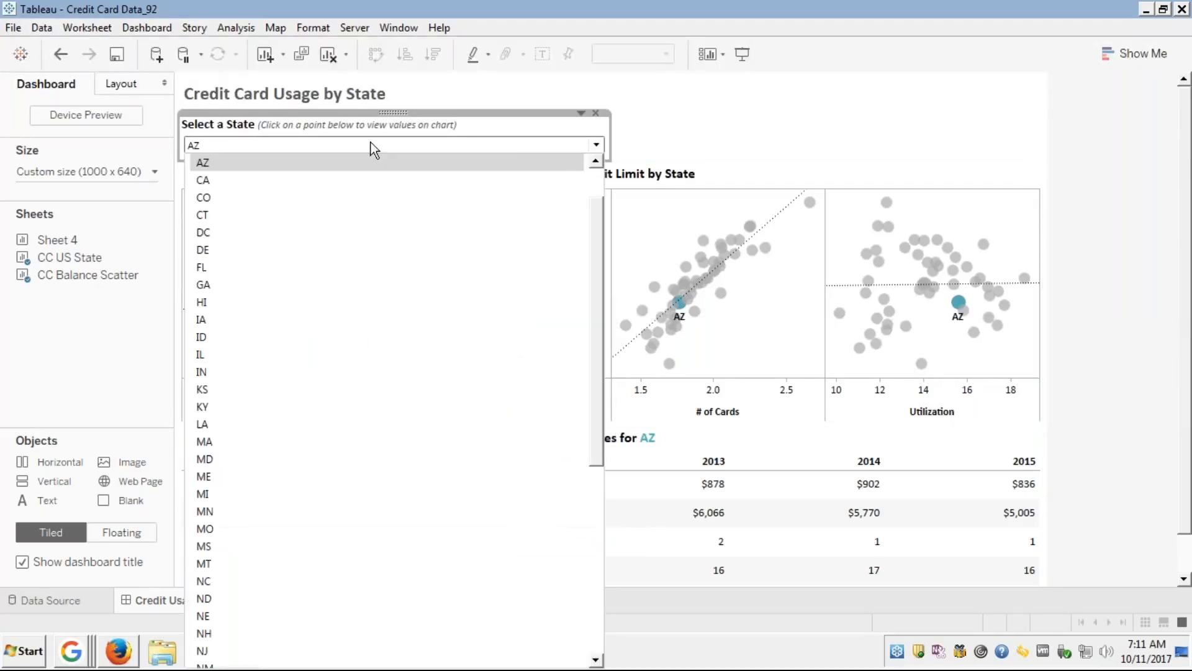
pyautogui.click(371, 144)
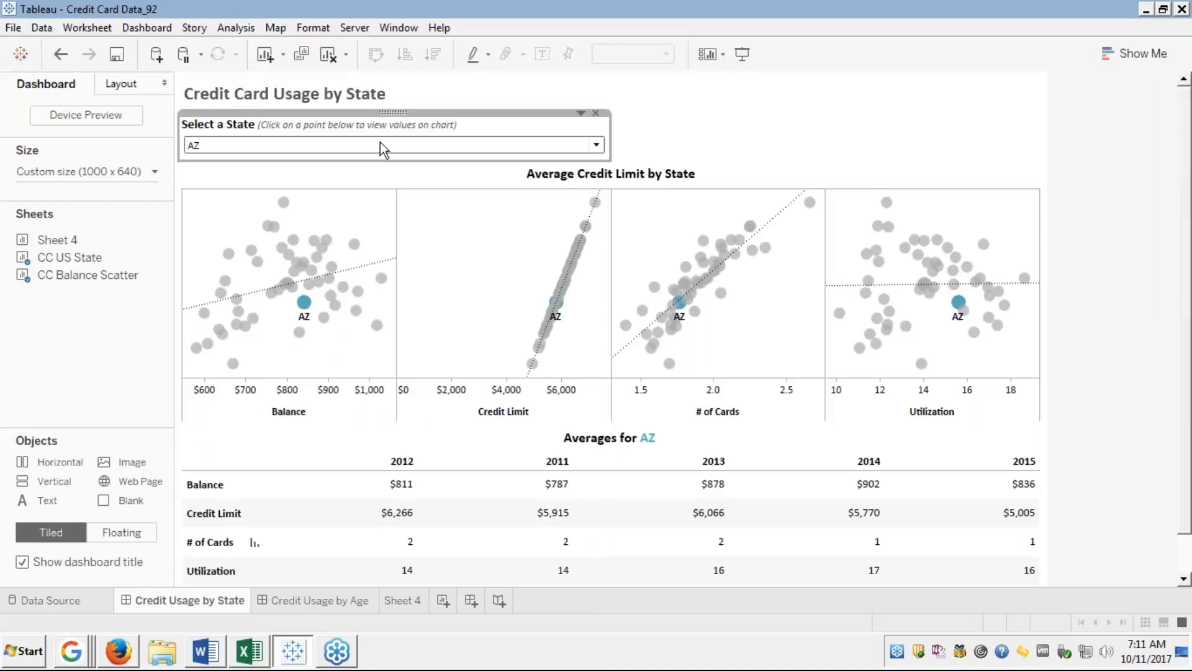
pyautogui.moveTo(739, 257)
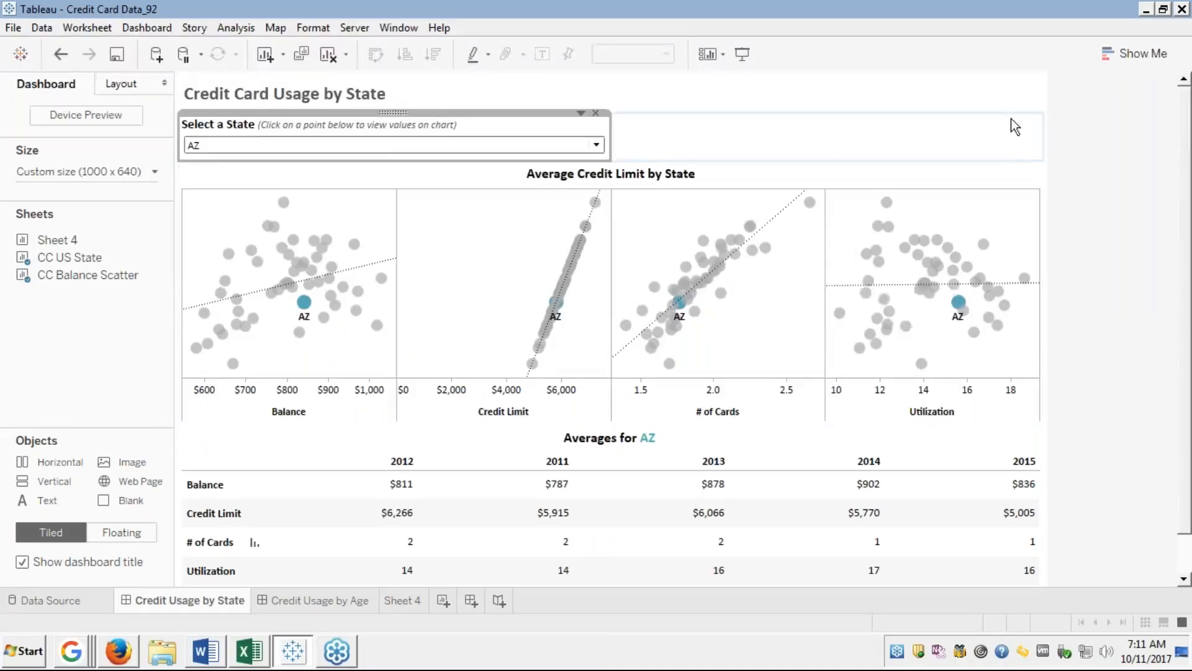
pyautogui.click(805, 157)
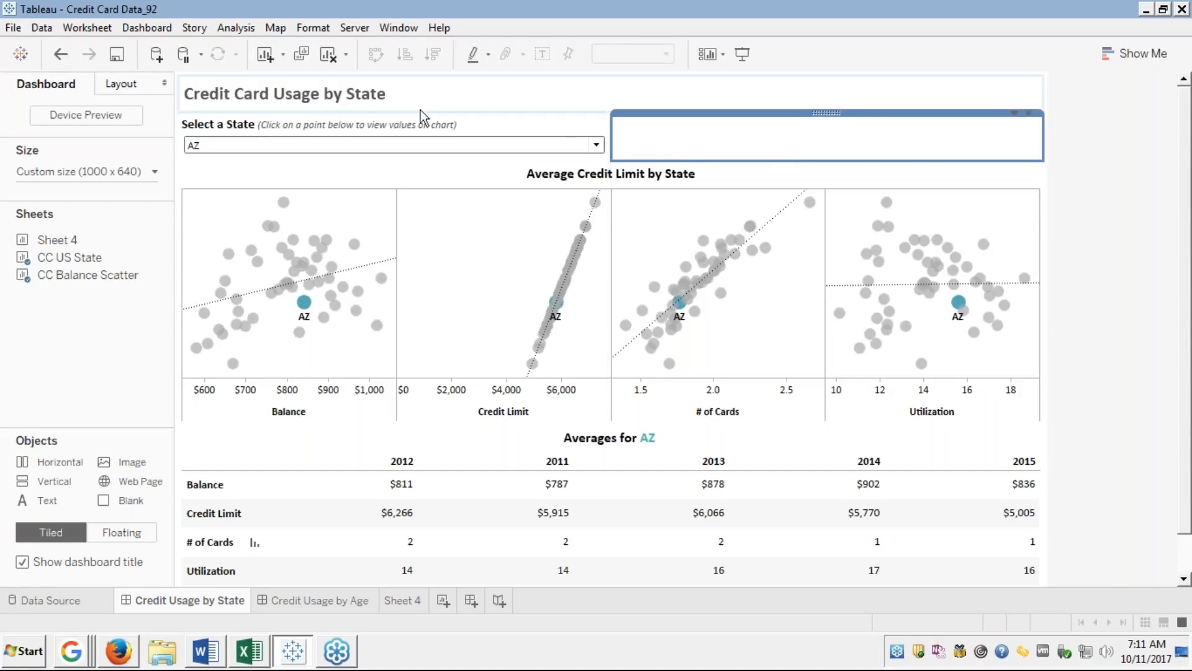
pyautogui.click(457, 124)
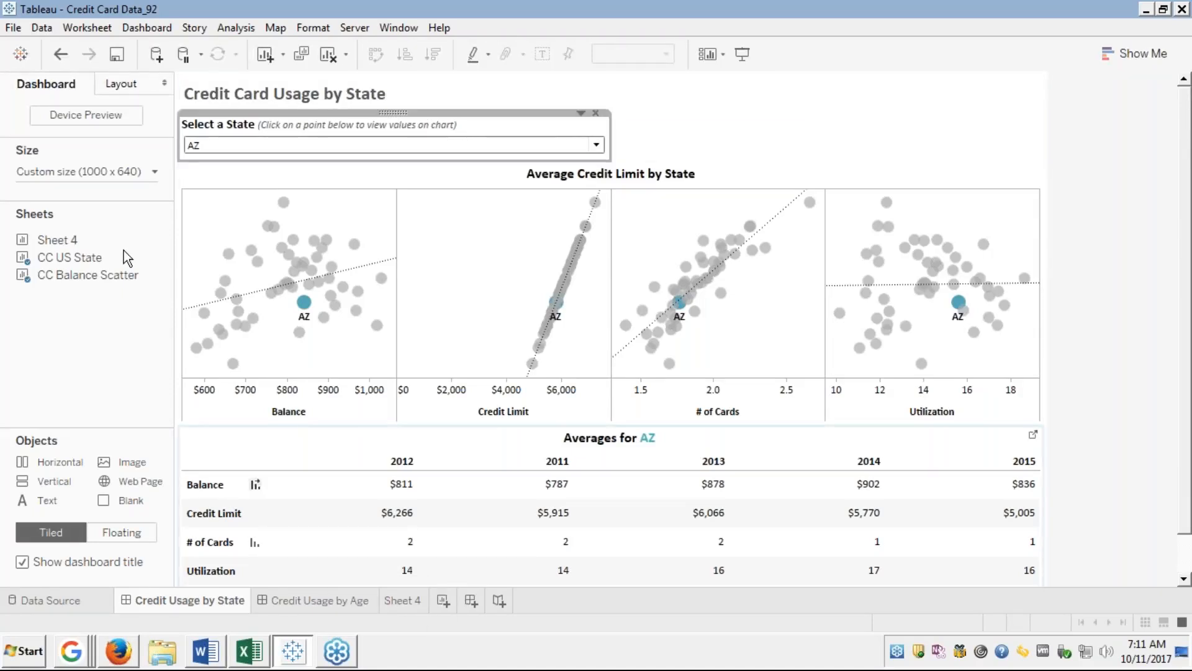
pyautogui.moveTo(132, 257)
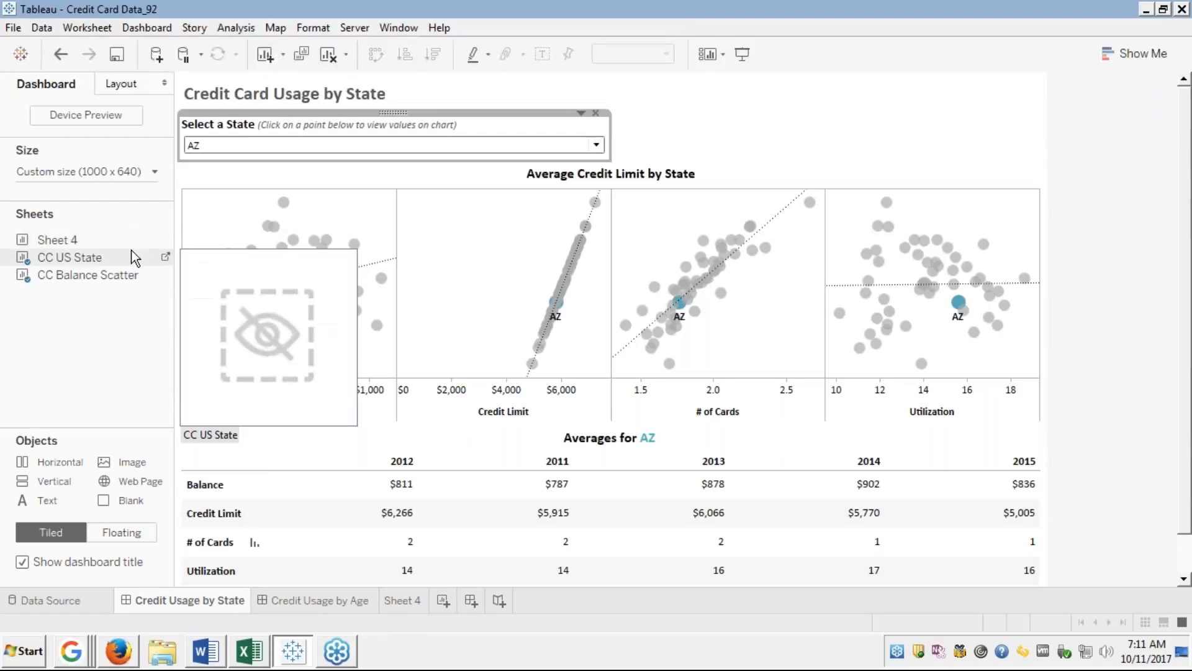
# Open the CC US State worksheet with year columns sorted by # of Cards, 2011 to 2015.
pyautogui.click(164, 257)
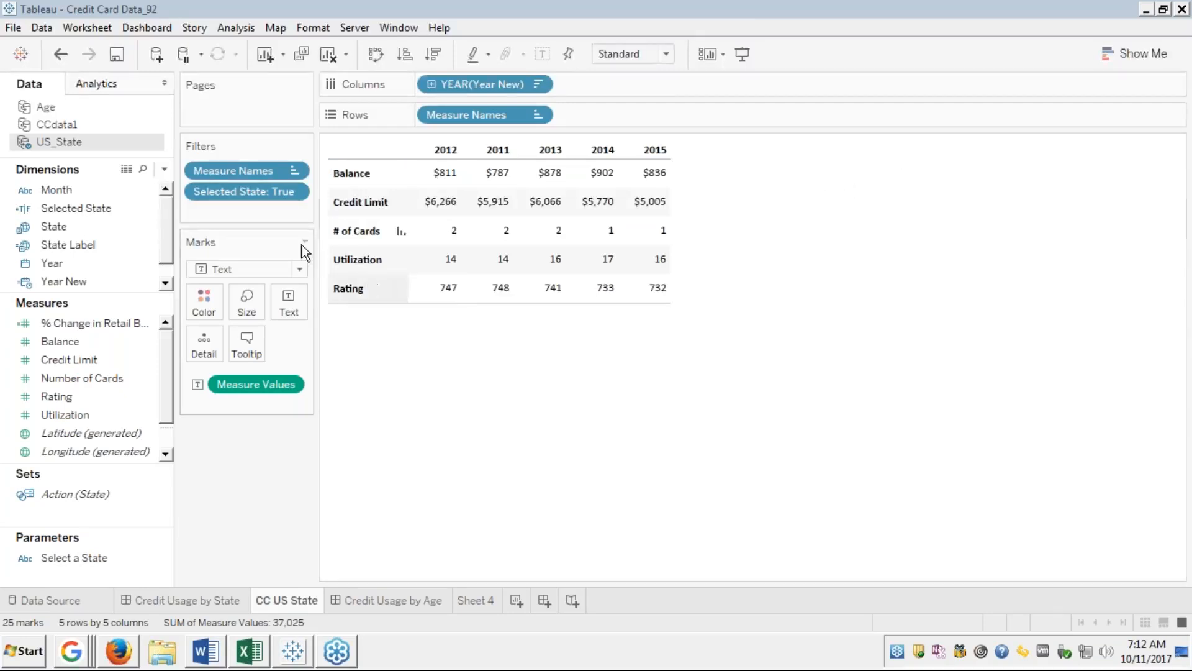
pyautogui.click(402, 231)
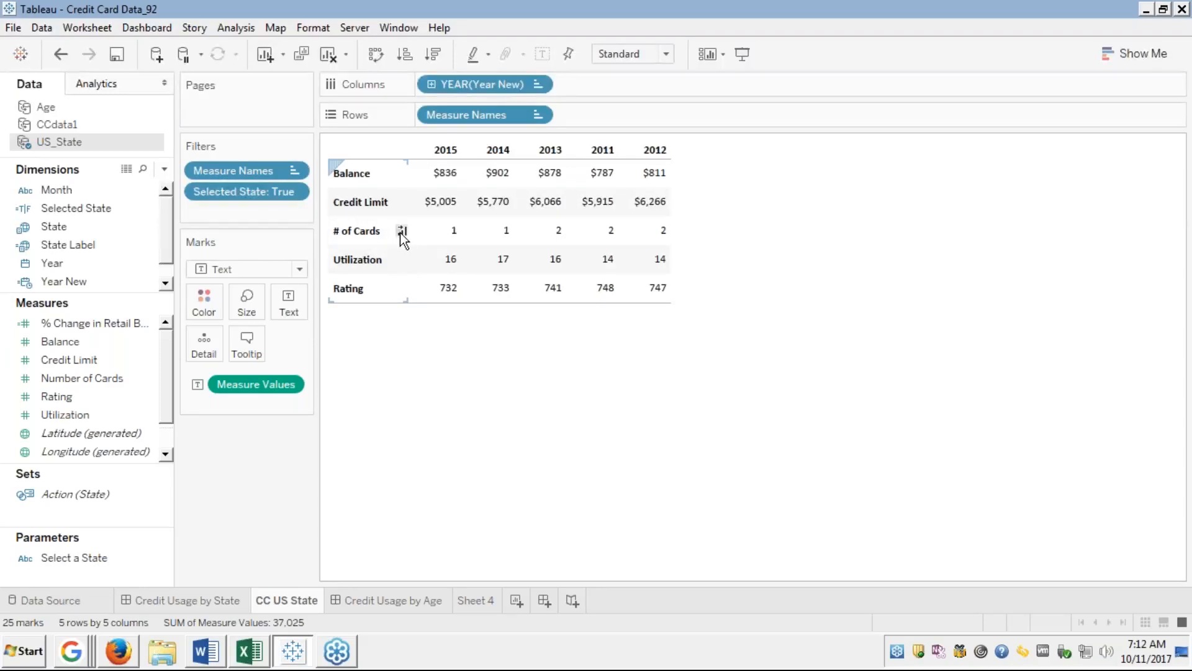
pyautogui.click(402, 231)
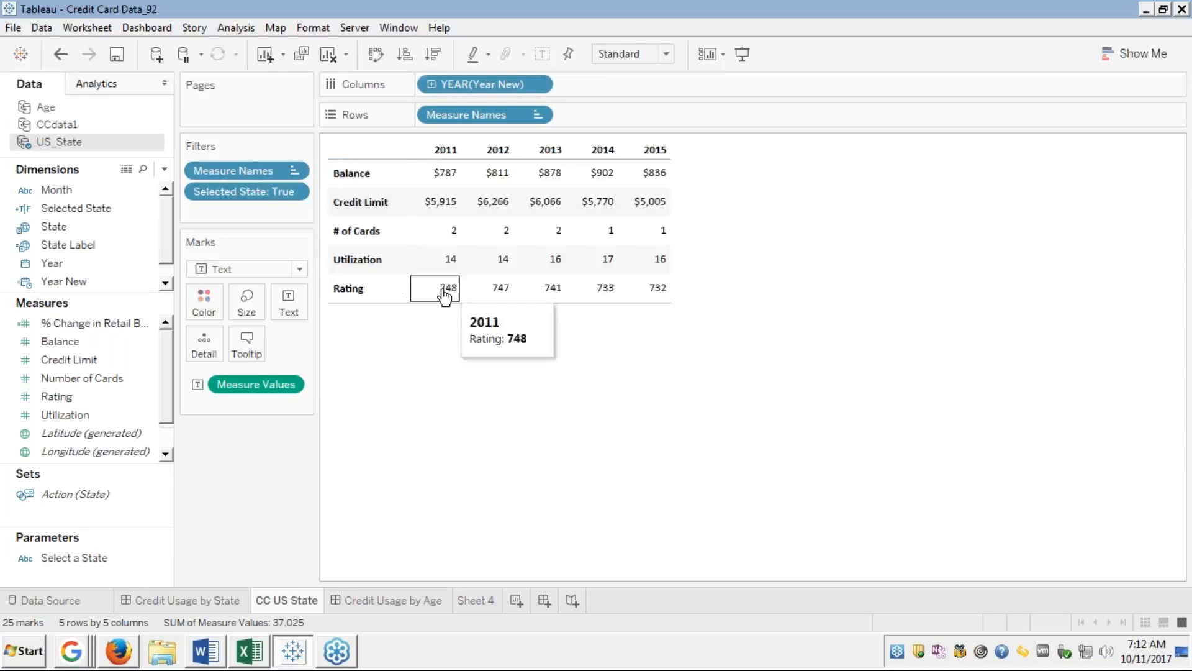
pyautogui.moveTo(484, 237)
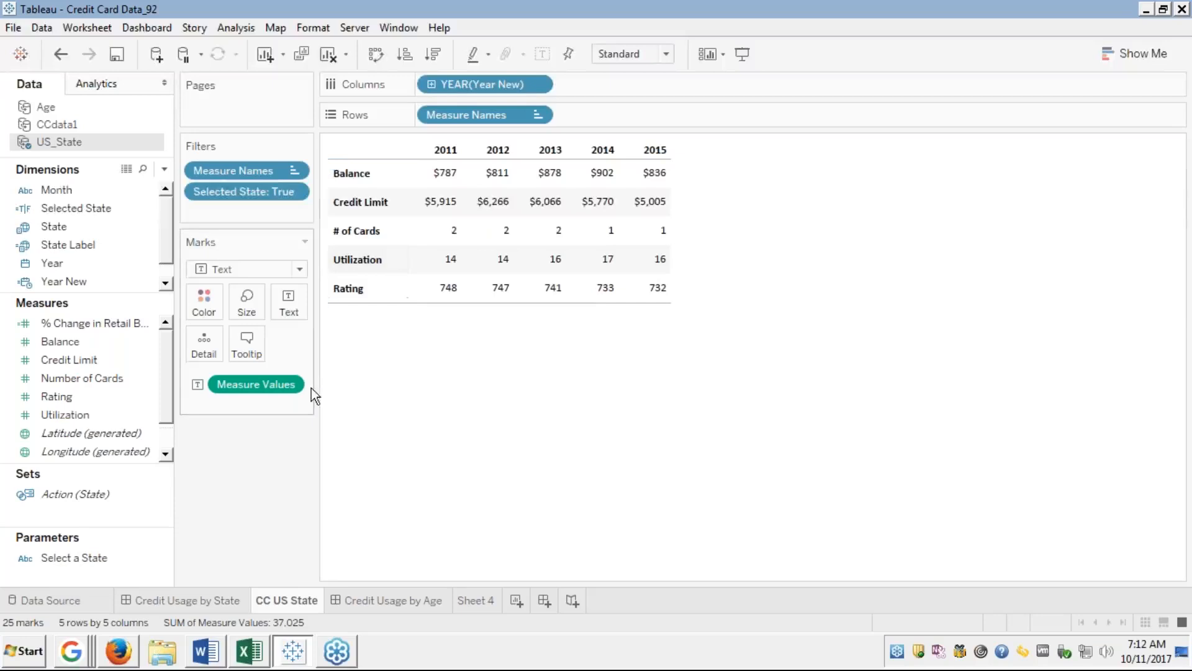
pyautogui.moveTo(489, 203)
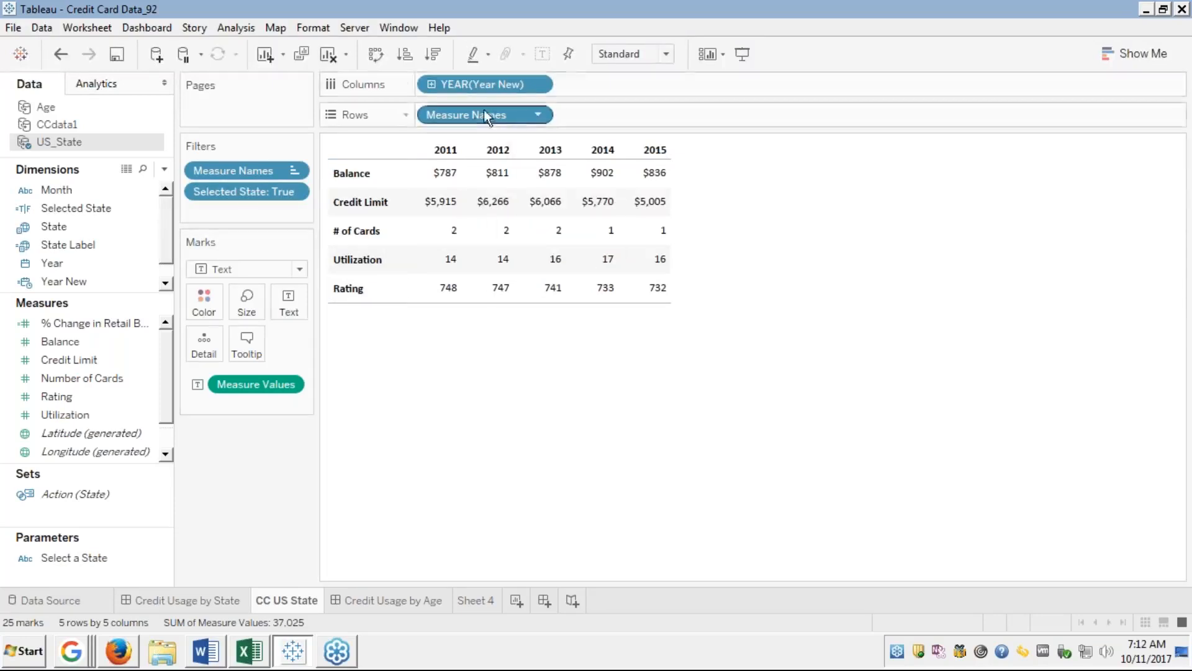
# Select the State dimension and bring up the Measure Names filter options.
pyautogui.click(57, 328)
pyautogui.click(67, 338)
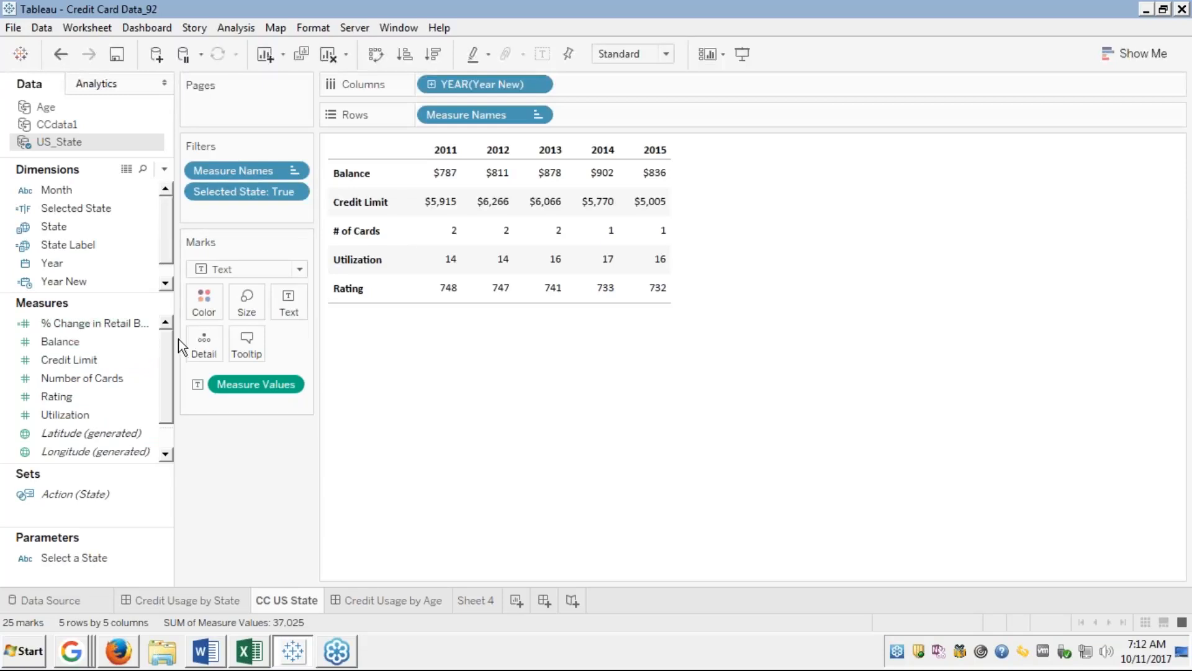
pyautogui.click(141, 228)
pyautogui.rightClick(243, 168)
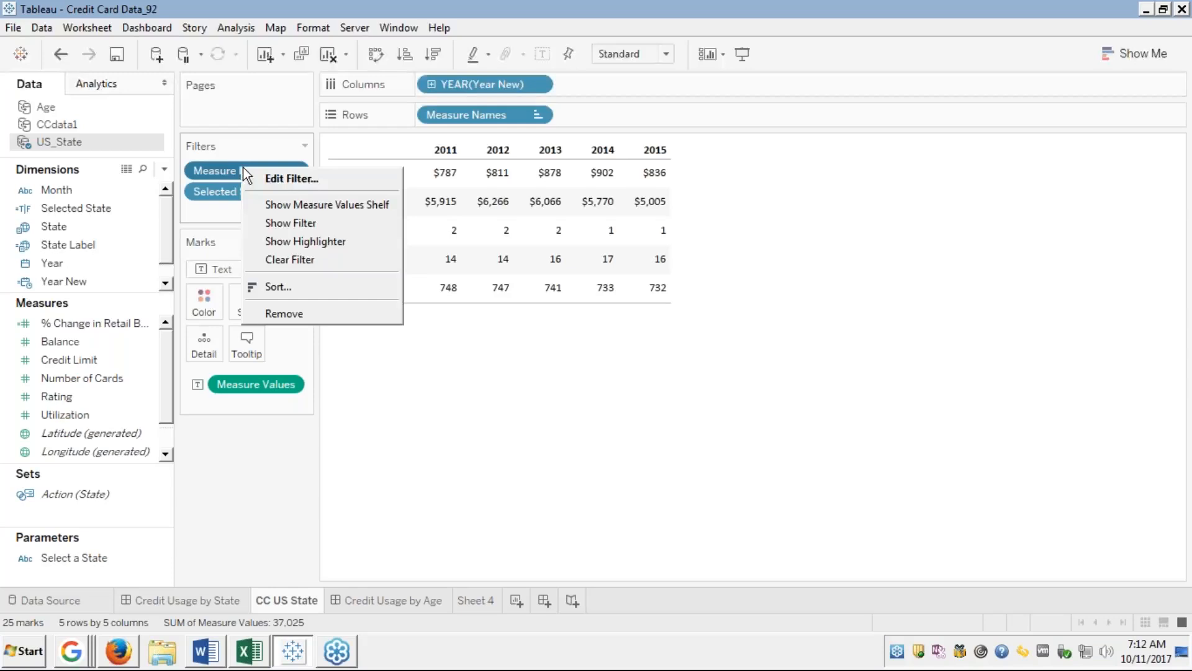
pyautogui.click(271, 174)
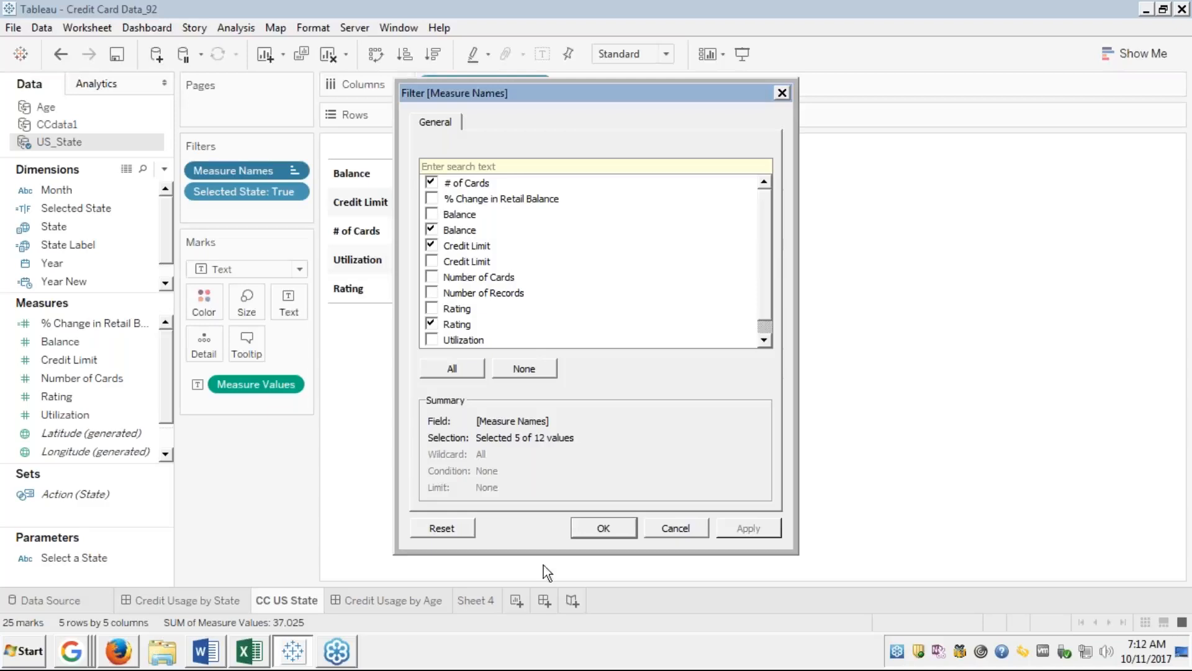
pyautogui.click(697, 530)
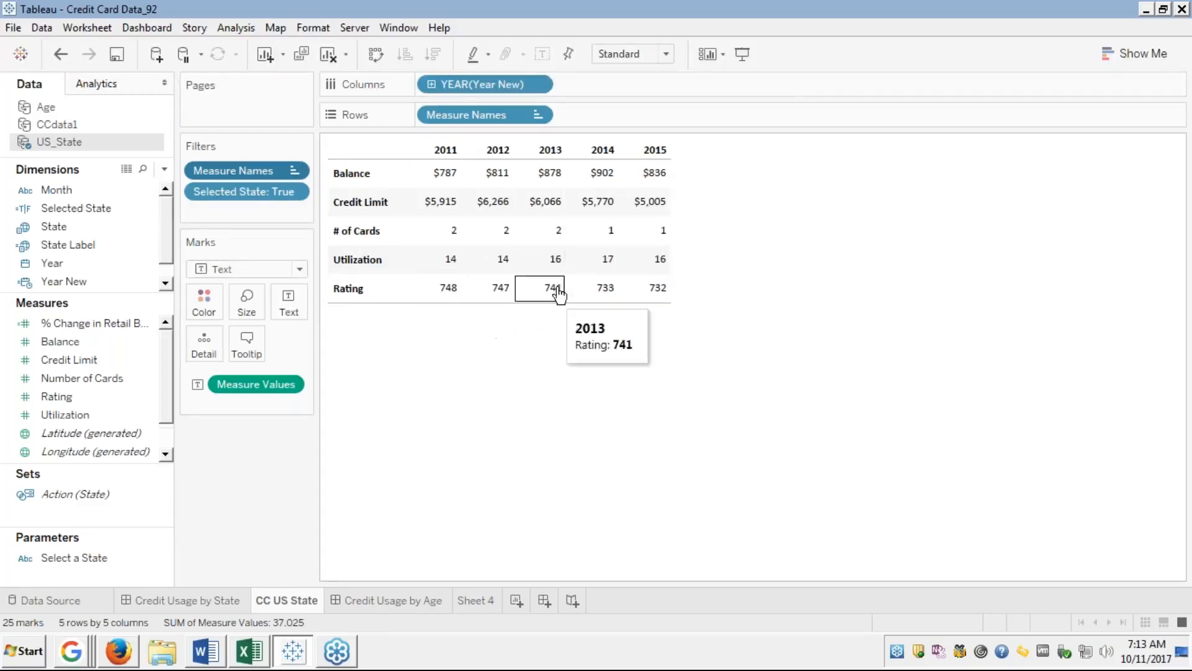
pyautogui.rightClick(244, 191)
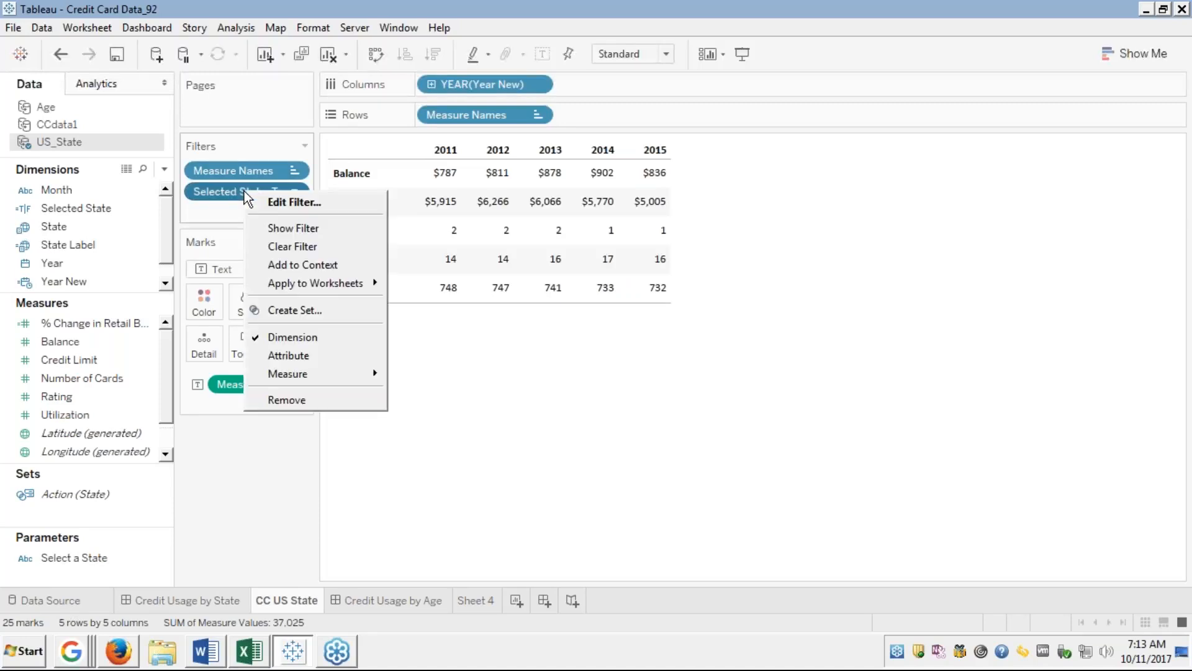
pyautogui.click(289, 204)
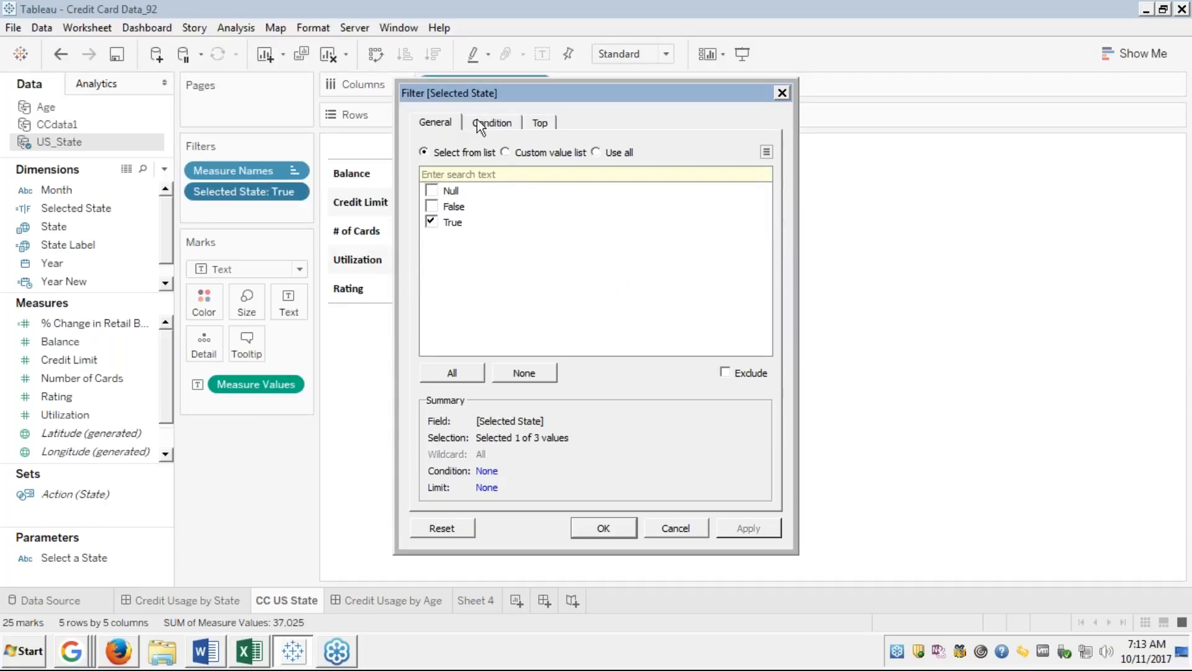
pyautogui.click(677, 529)
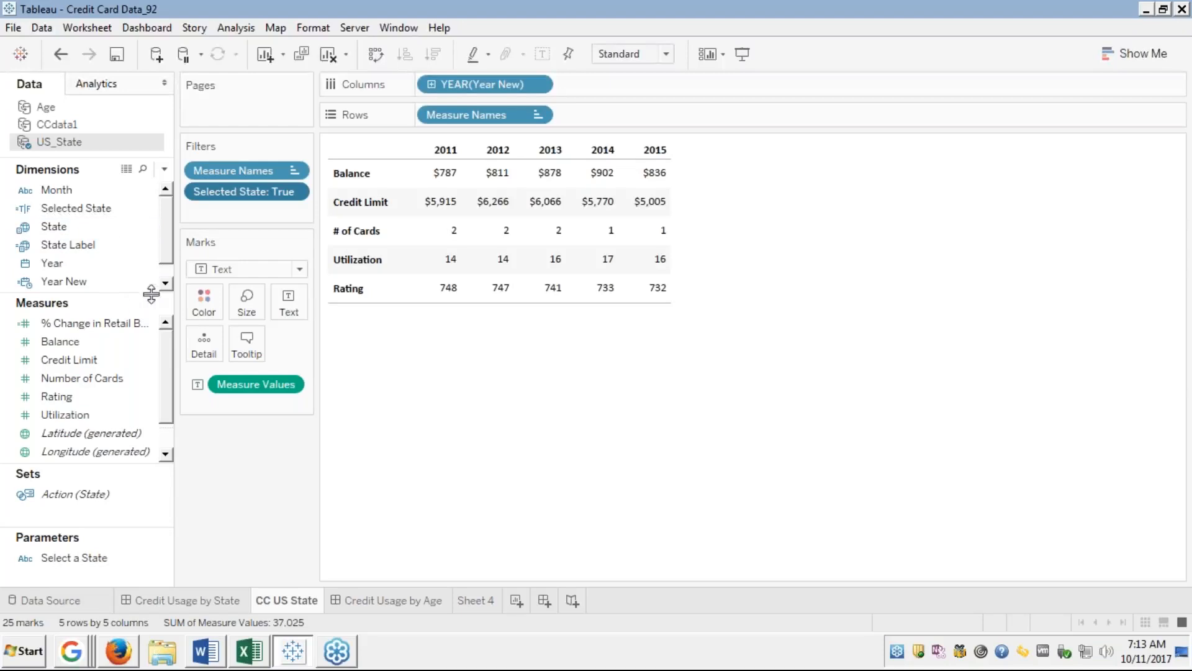
pyautogui.click(86, 205)
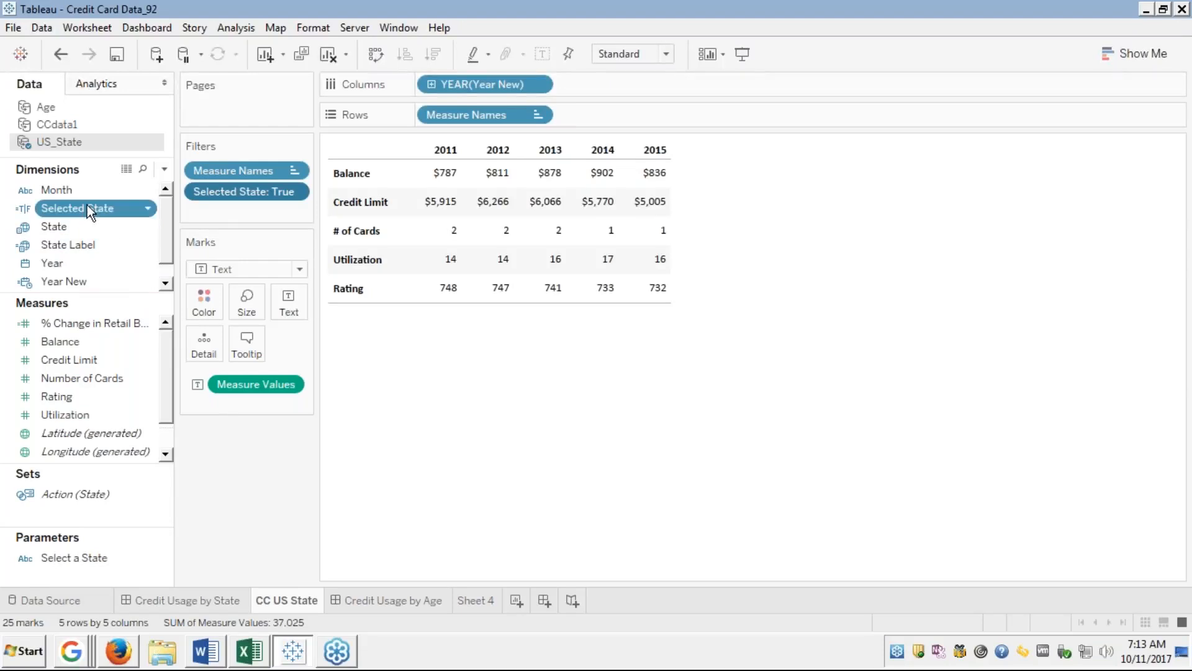
pyautogui.rightClick(87, 205)
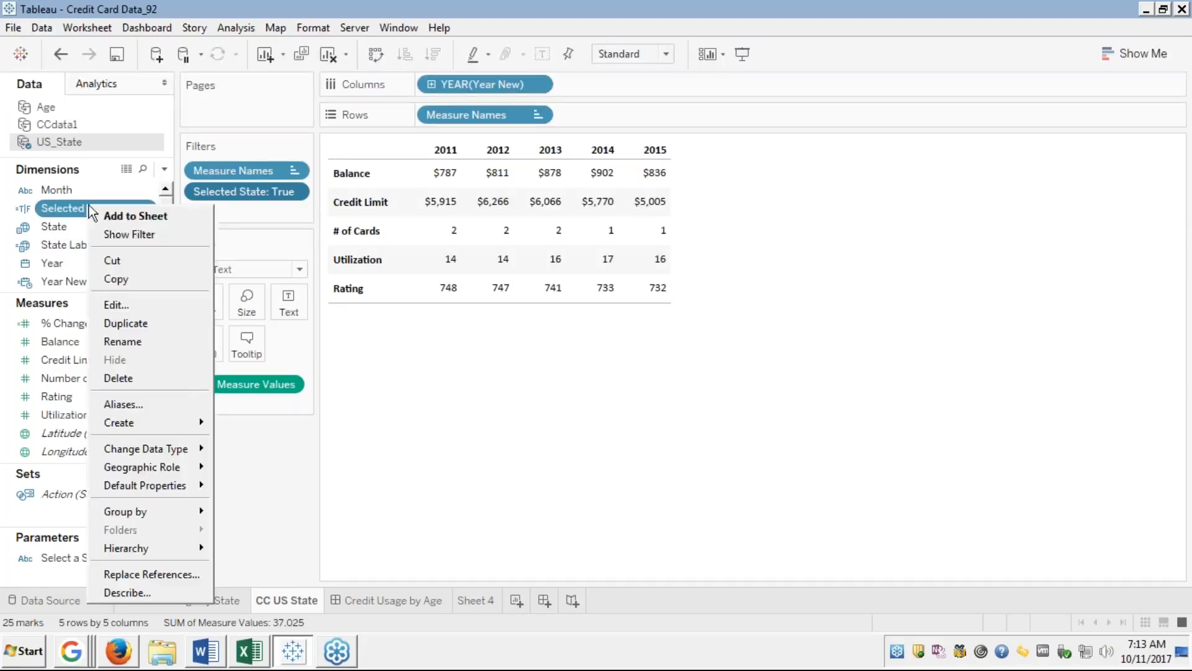
pyautogui.click(117, 304)
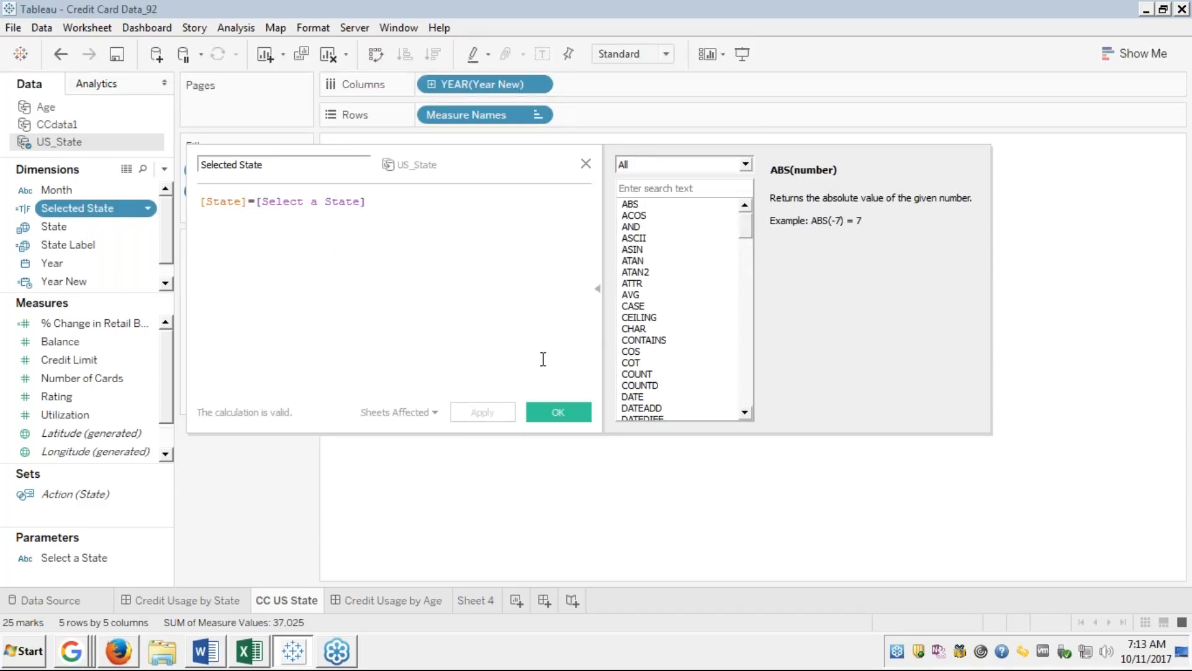
pyautogui.click(585, 161)
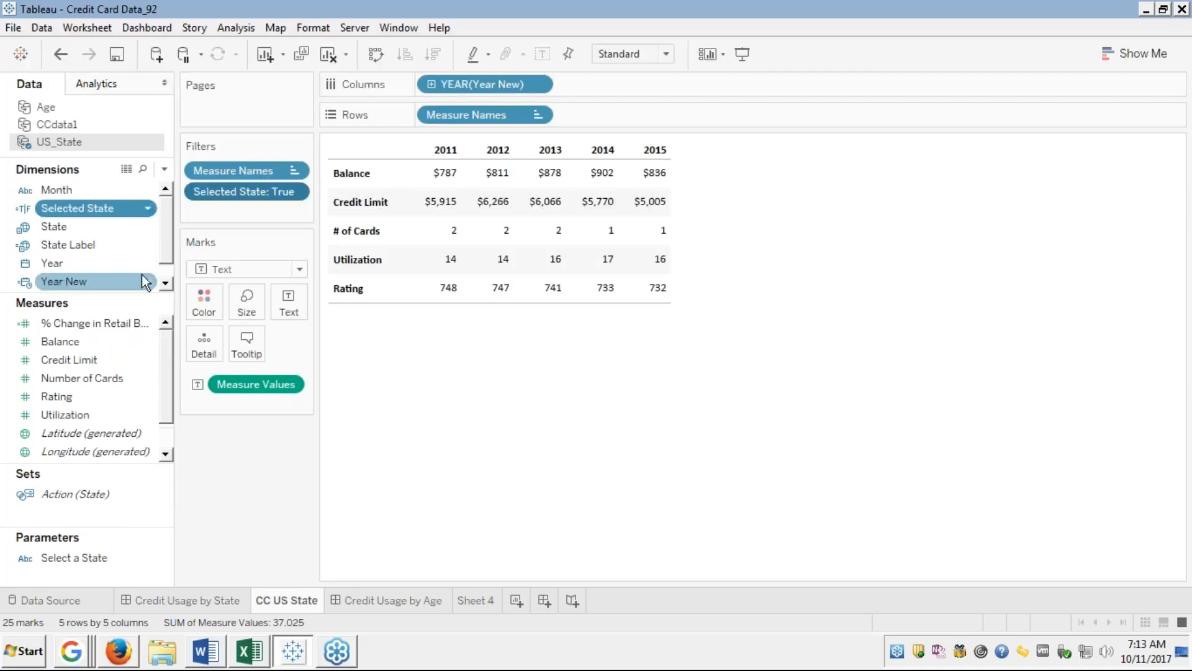
pyautogui.click(165, 454)
pyautogui.click(165, 455)
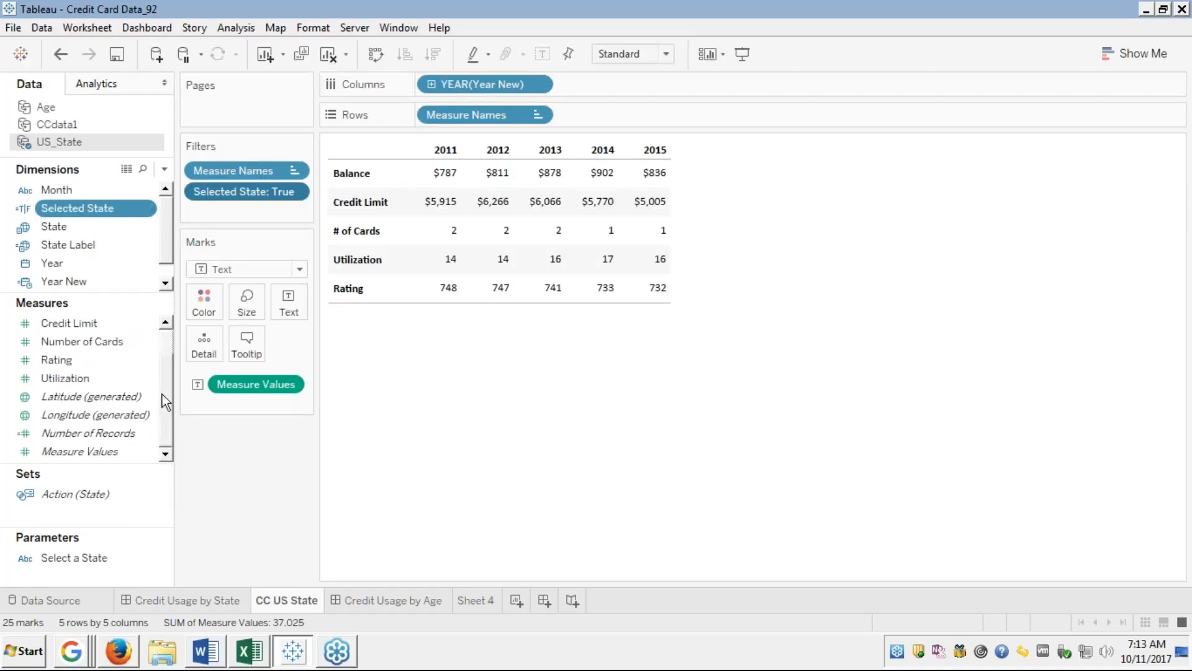
pyautogui.scroll(2, 167, 338)
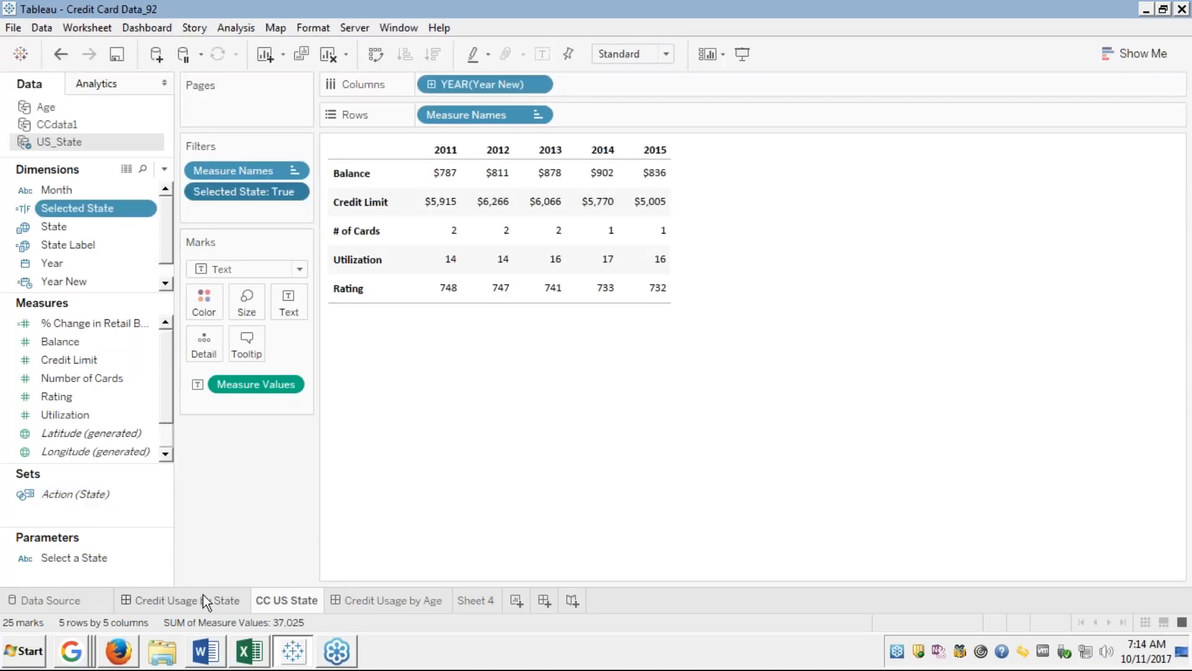
pyautogui.moveTo(423, 239)
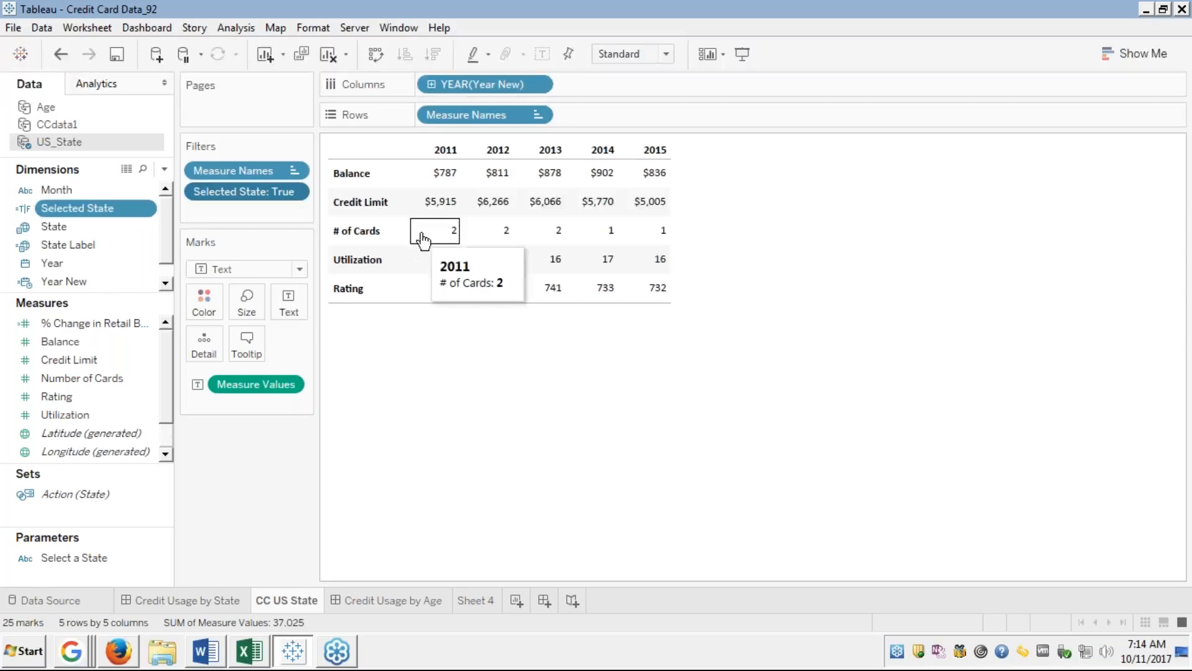
pyautogui.rightClick(504, 115)
pyautogui.click(537, 216)
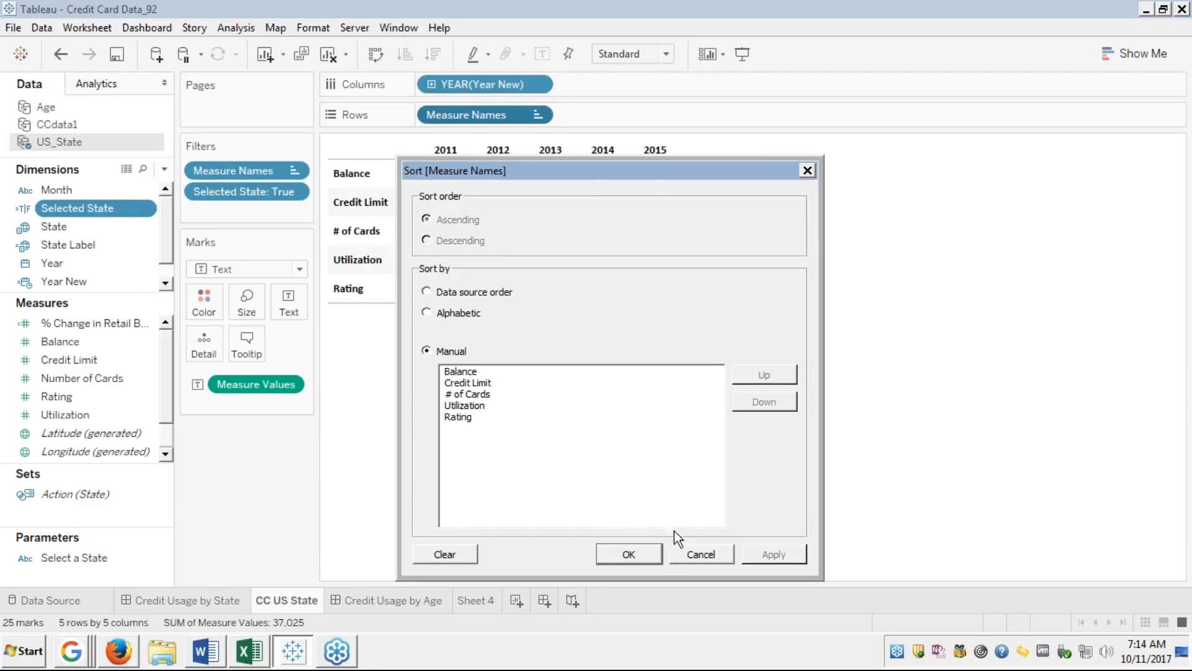
pyautogui.click(633, 552)
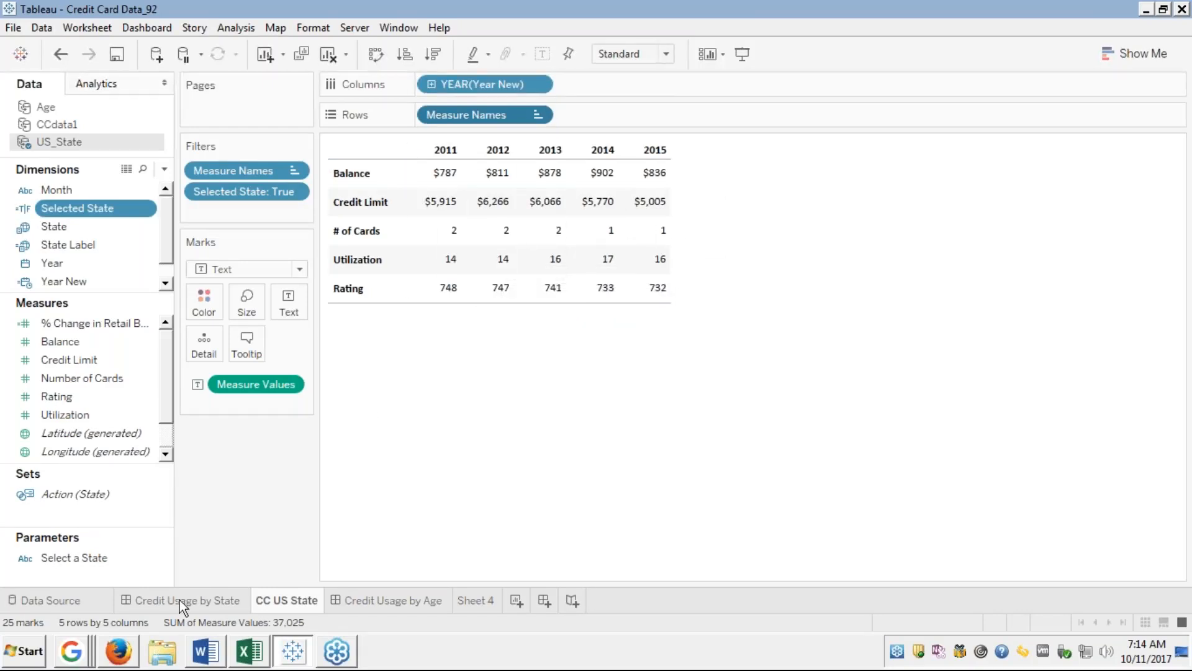
pyautogui.click(206, 595)
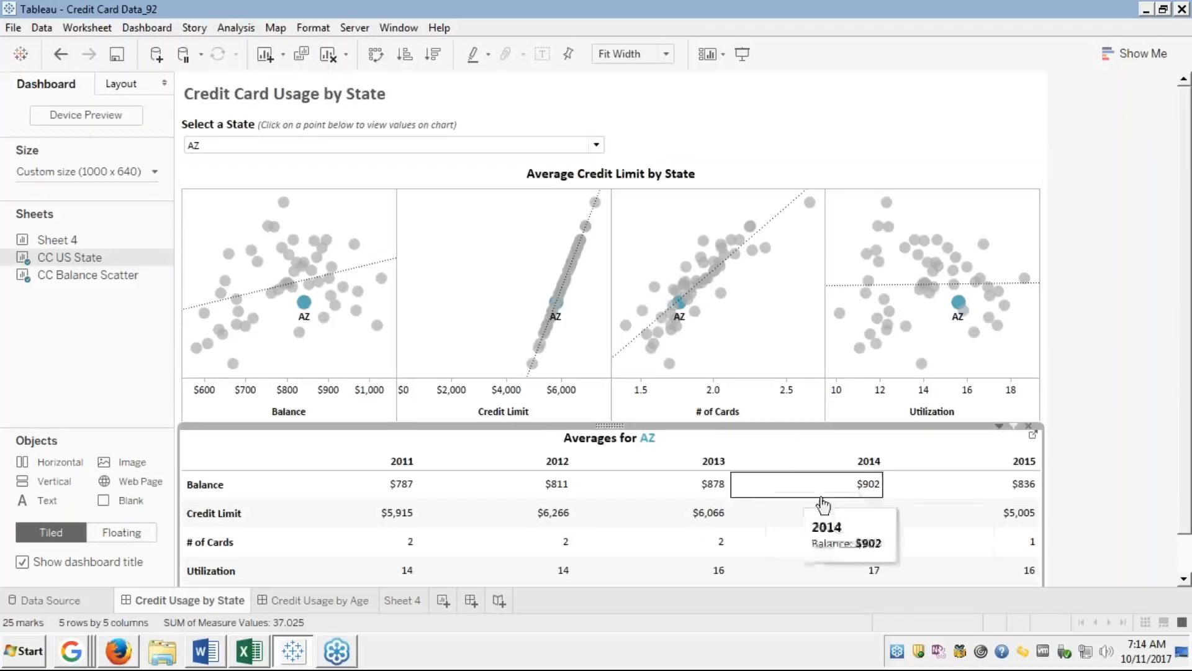
# Deselect the averages table and go to the CC Balance Scatter sheet behind the credit limit chart.
pyautogui.click(1135, 397)
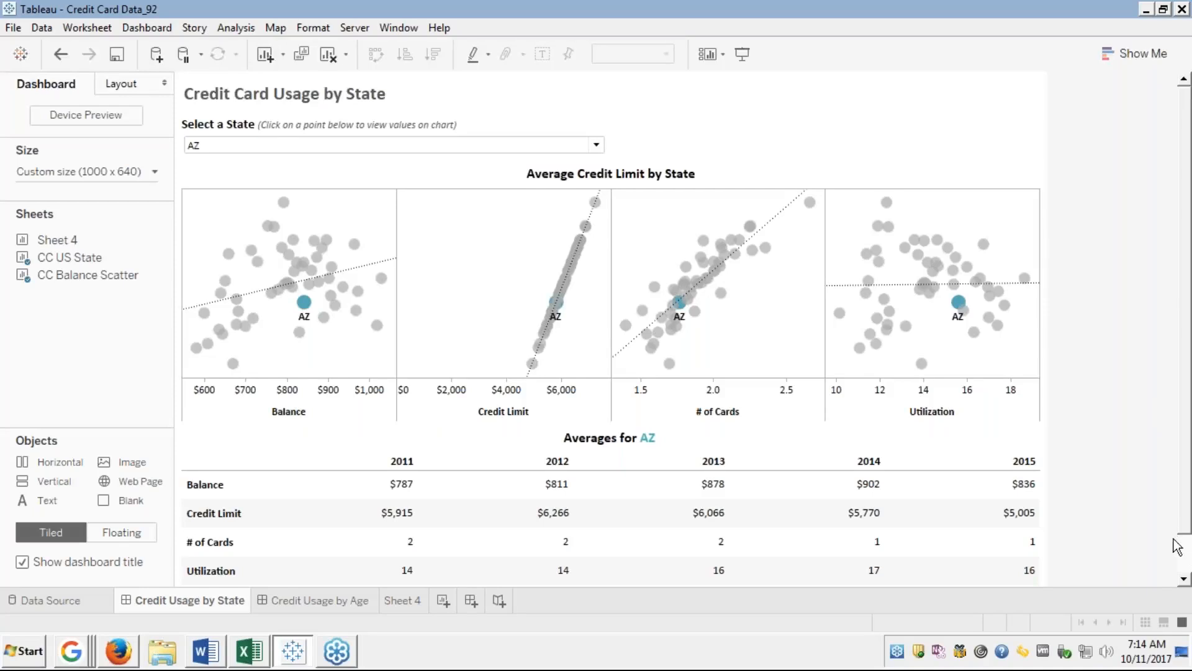
pyautogui.click(1184, 579)
pyautogui.click(1184, 581)
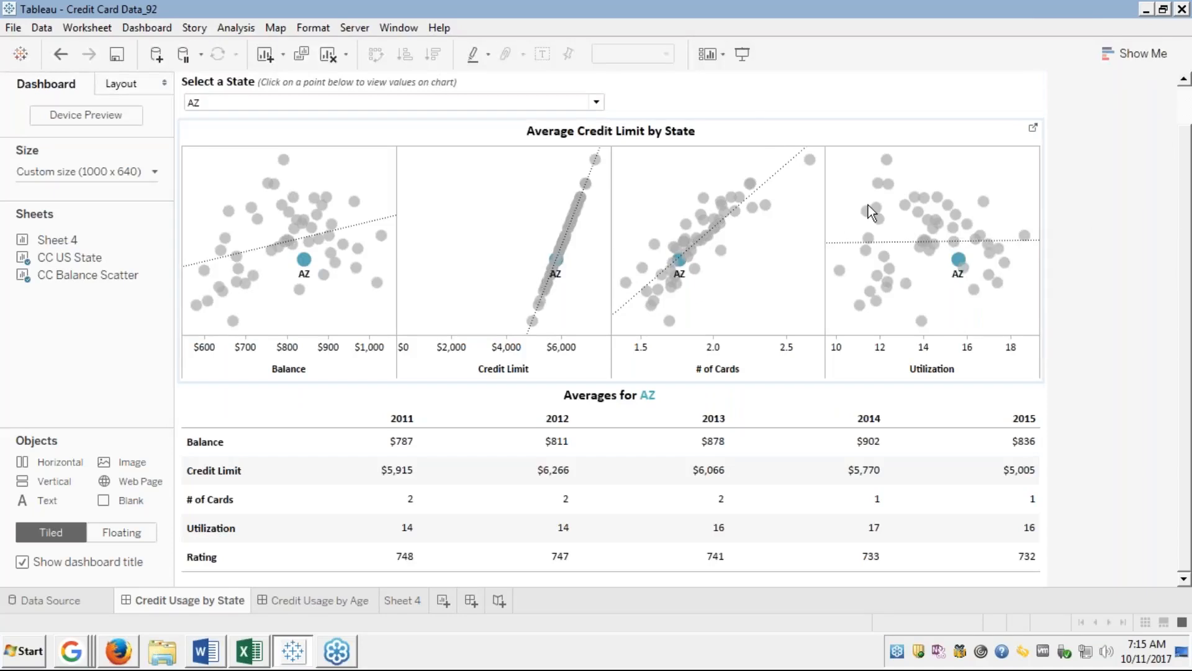
pyautogui.moveTo(928, 196)
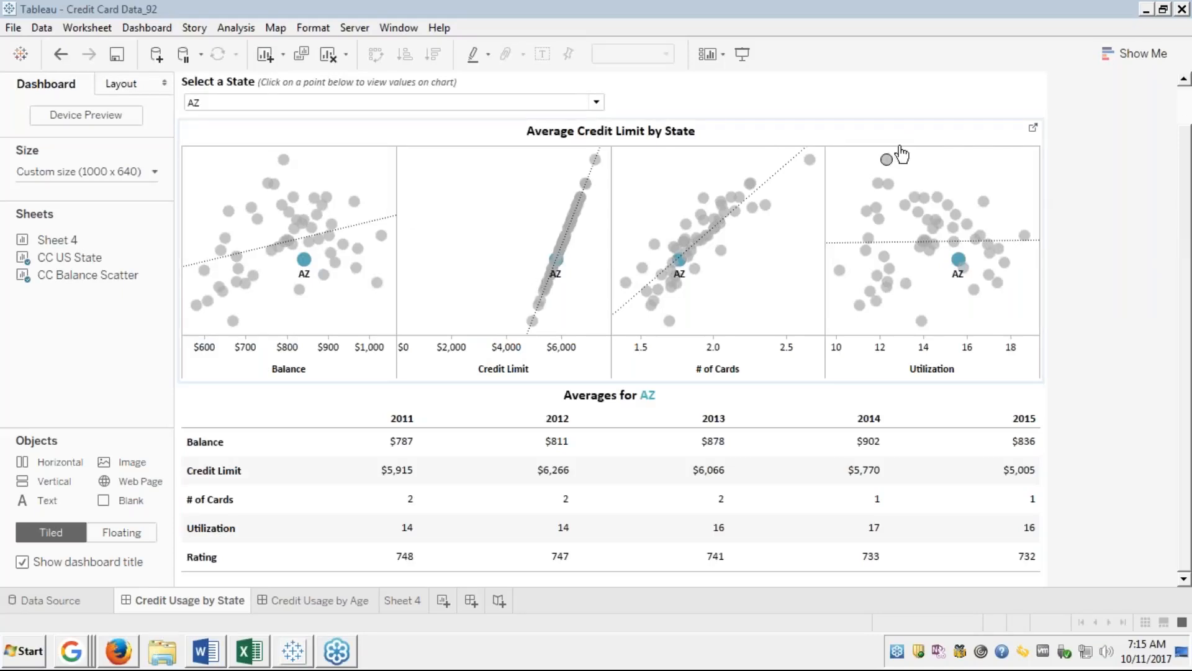
pyautogui.click(1033, 128)
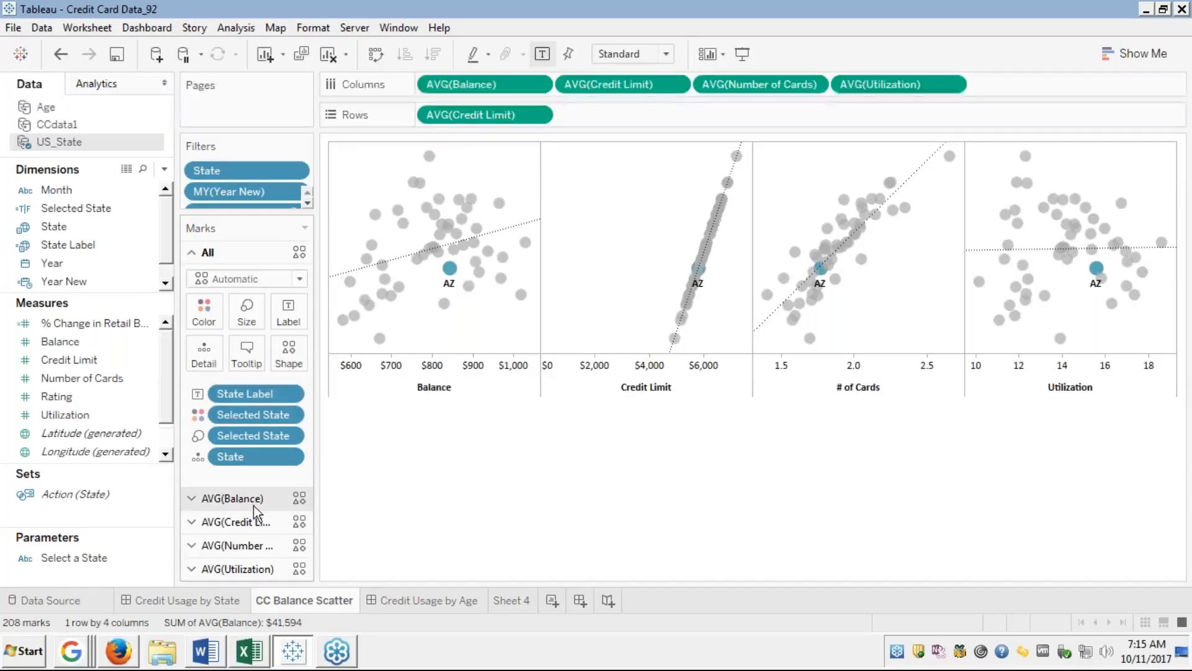
# Expand the AVG(Balance) mark settings and display the Show Me chart suggestions.
pyautogui.click(190, 498)
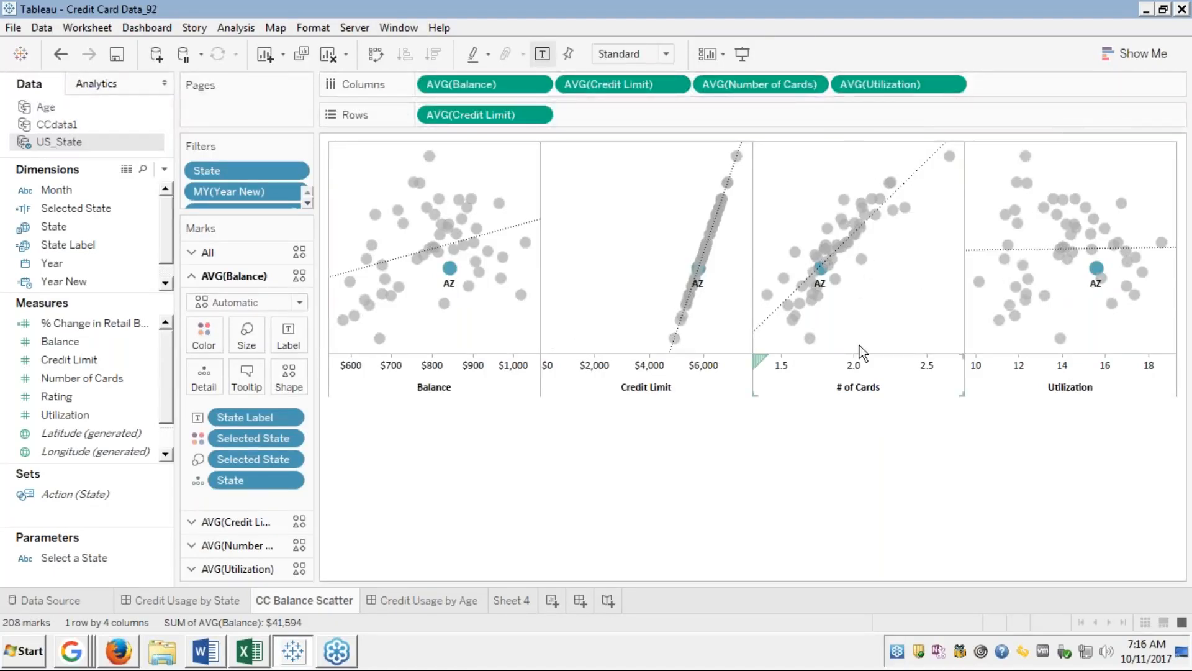
pyautogui.click(1112, 53)
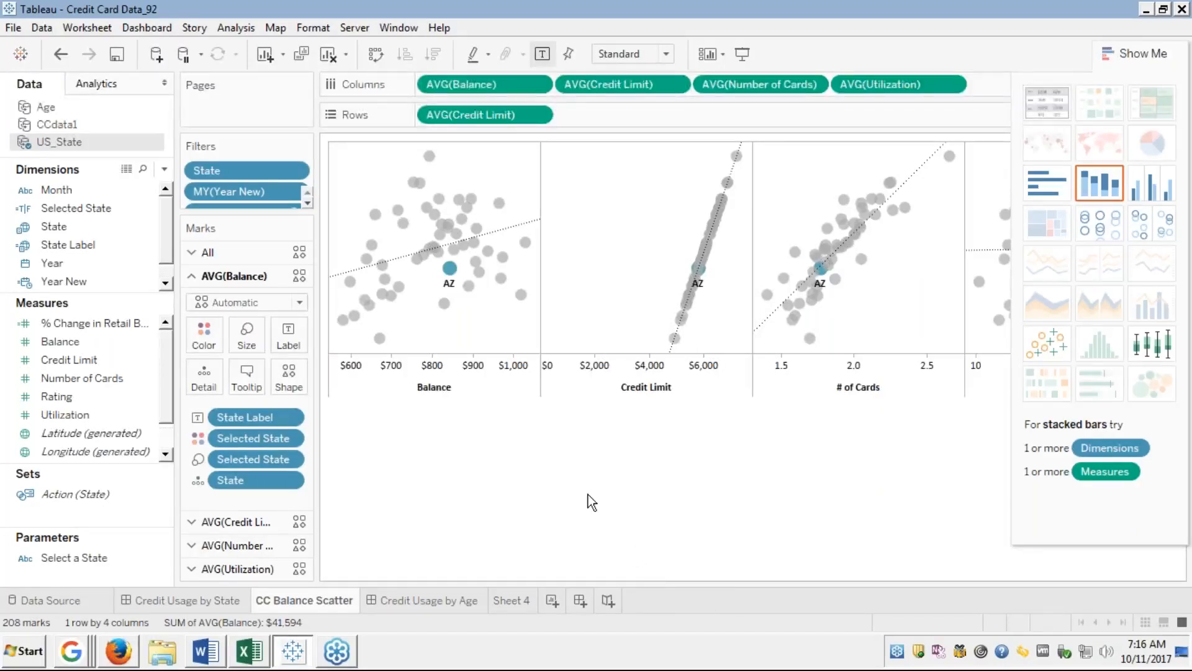
# Close the Show Me chart suggestions panel.
pyautogui.moveTo(385, 287)
pyautogui.moveTo(979, 281)
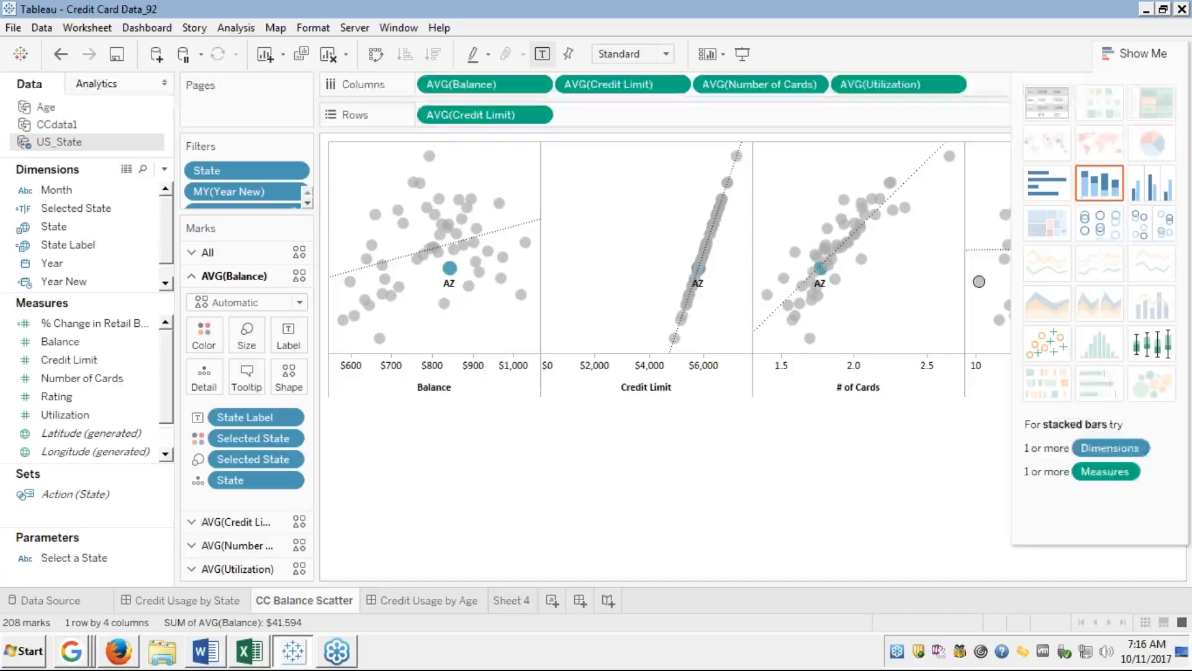
pyautogui.click(1125, 62)
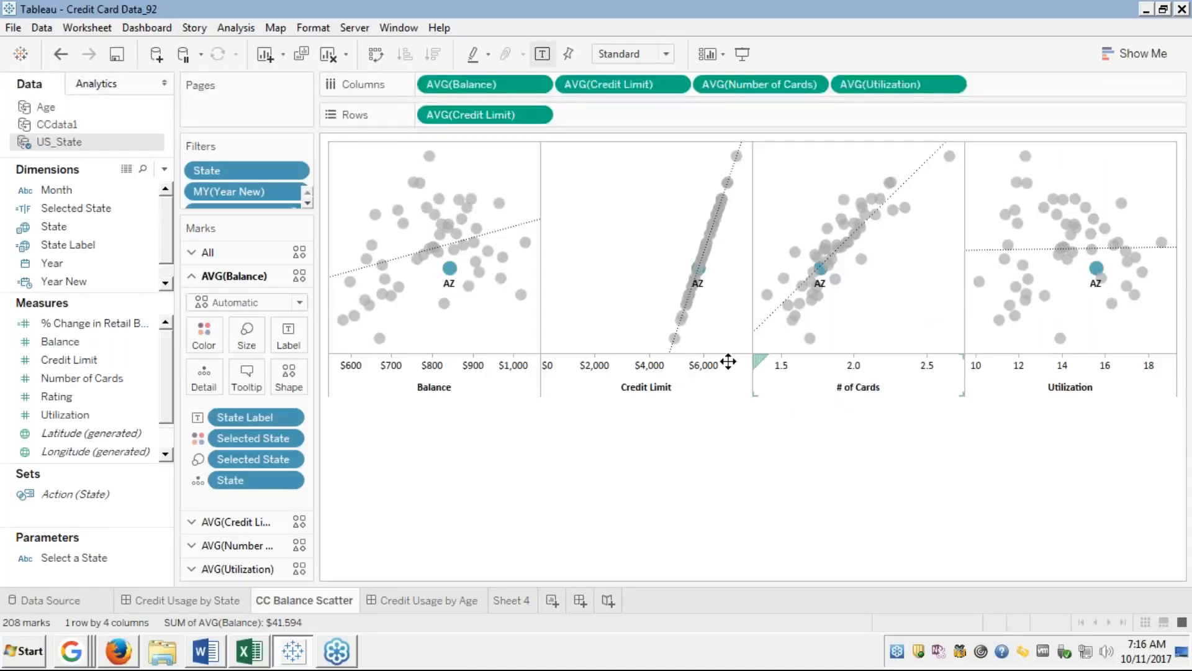
# Browse to Module 1-DataSet > Basic Connection for a new Microsoft Excel data source.
pyautogui.scroll(-1, 168, 442)
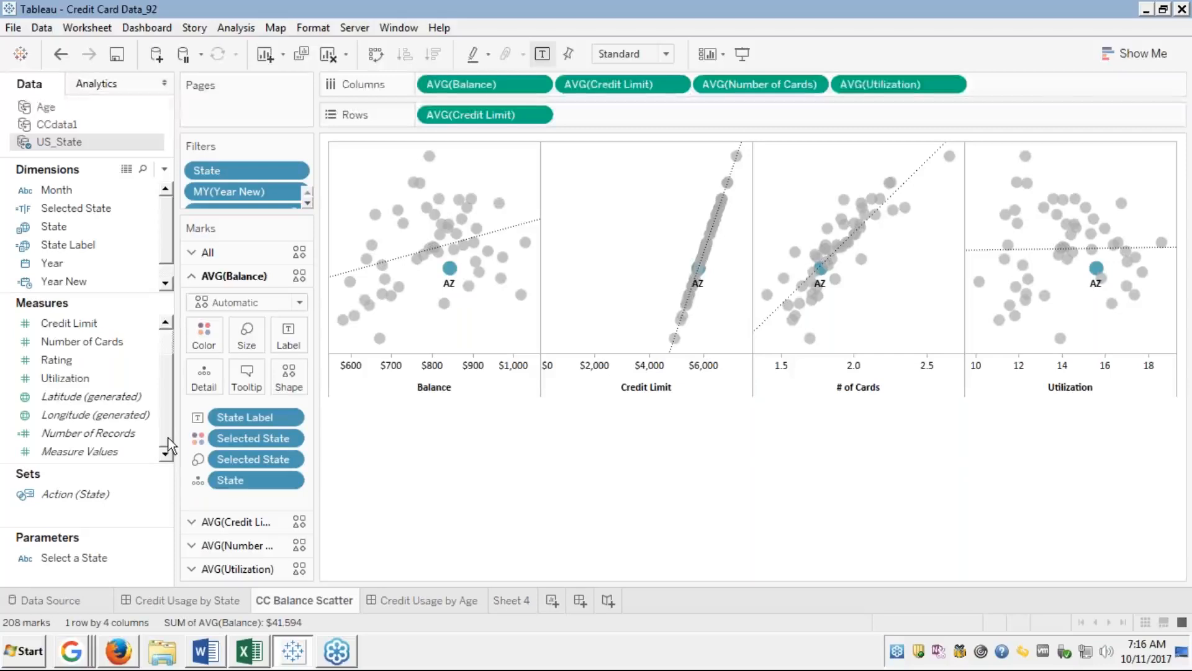
pyautogui.click(167, 323)
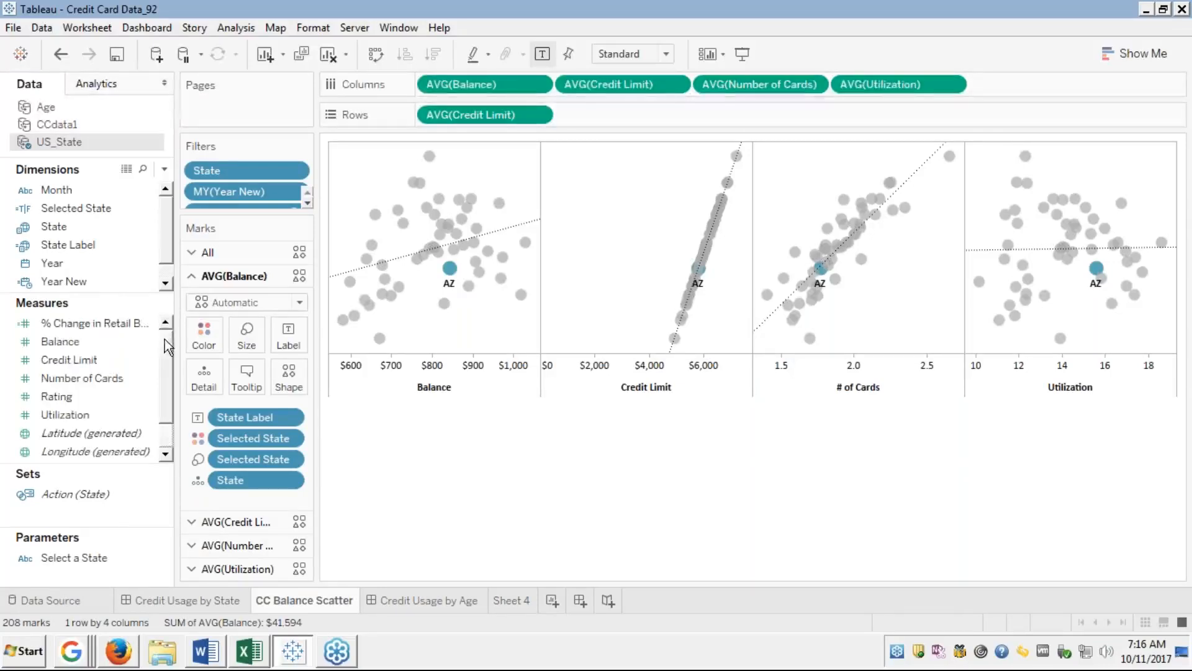
pyautogui.click(166, 282)
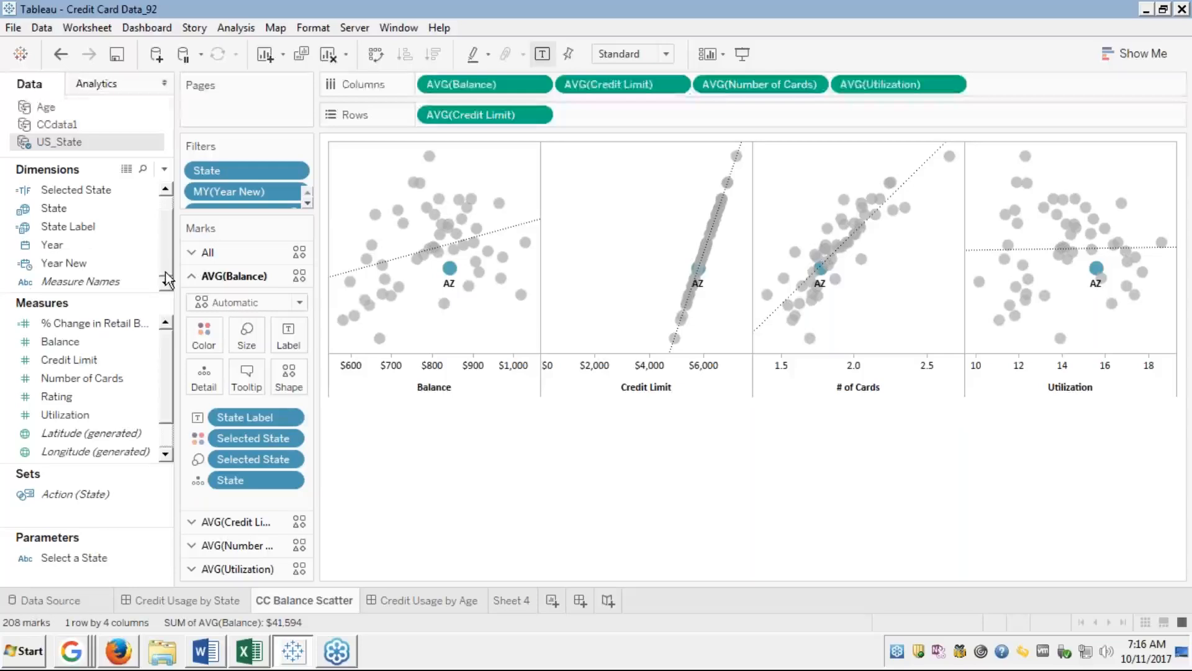
pyautogui.click(166, 201)
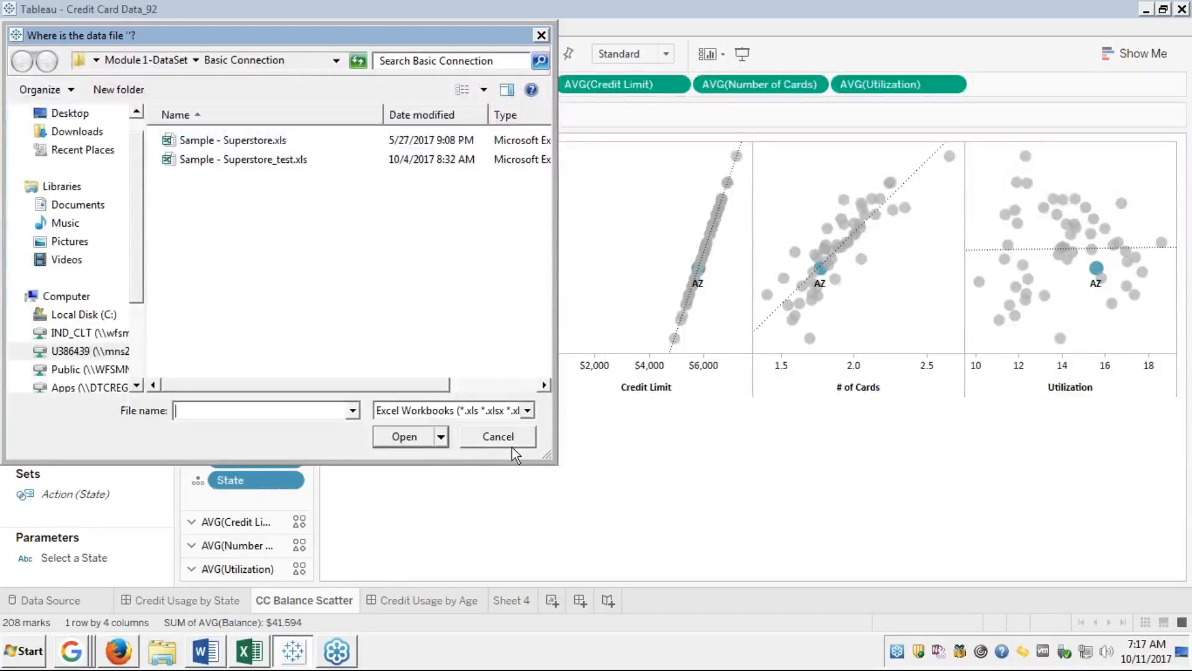
# Cancel the file browser, return to Credit Usage by State, and dismiss the locate-data-file prompt.
pyautogui.click(498, 437)
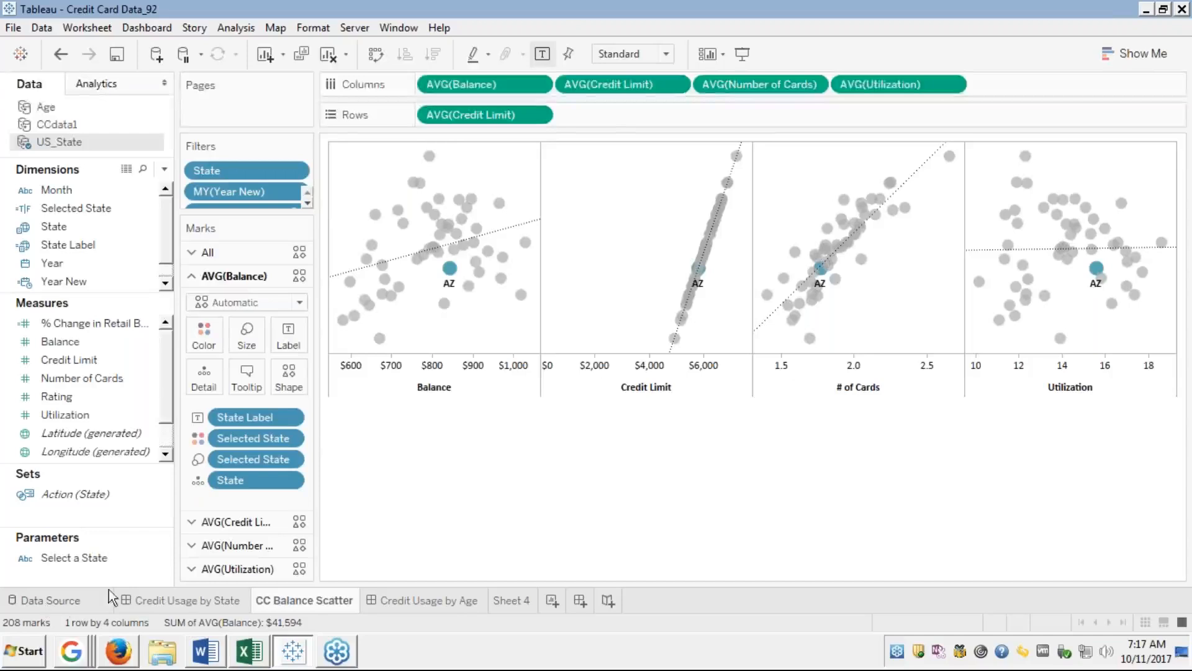
pyautogui.click(192, 599)
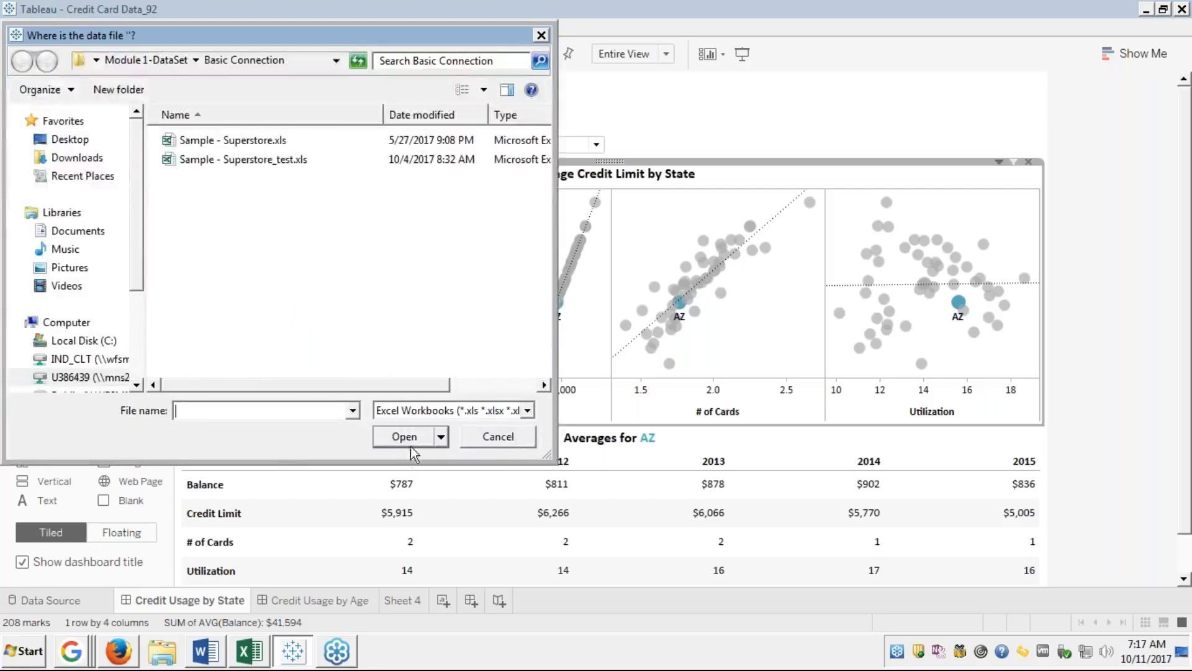
pyautogui.click(498, 437)
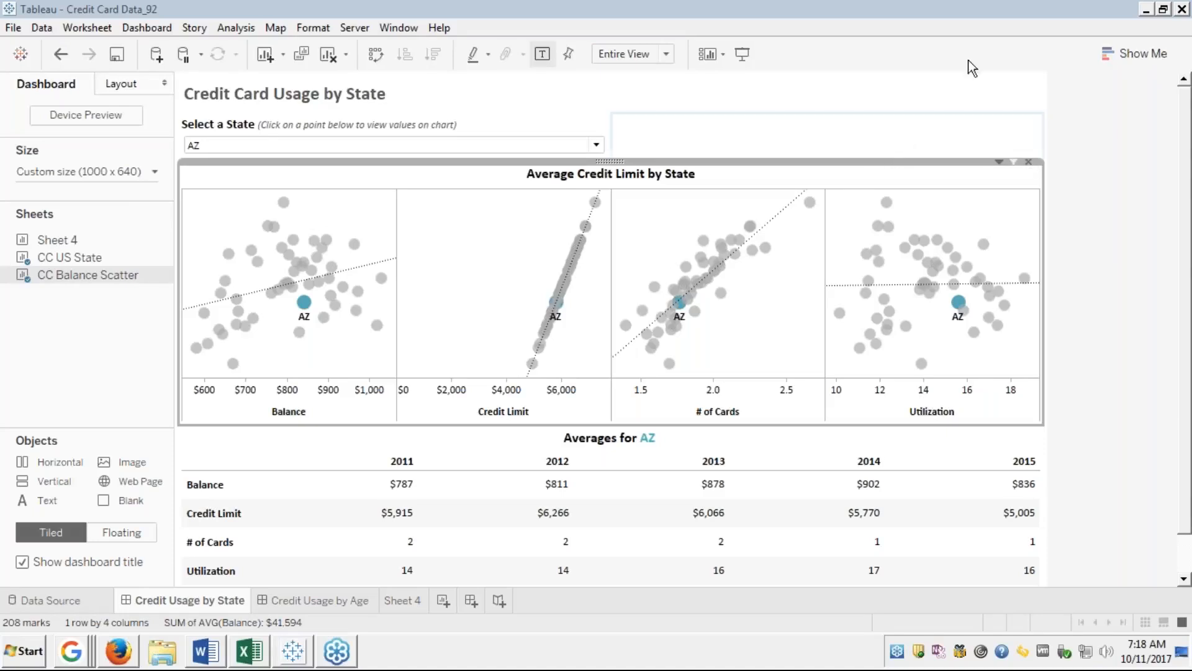
# Close the Credit Card Data_92 workbook, discarding unsaved changes.
pyautogui.click(1183, 14)
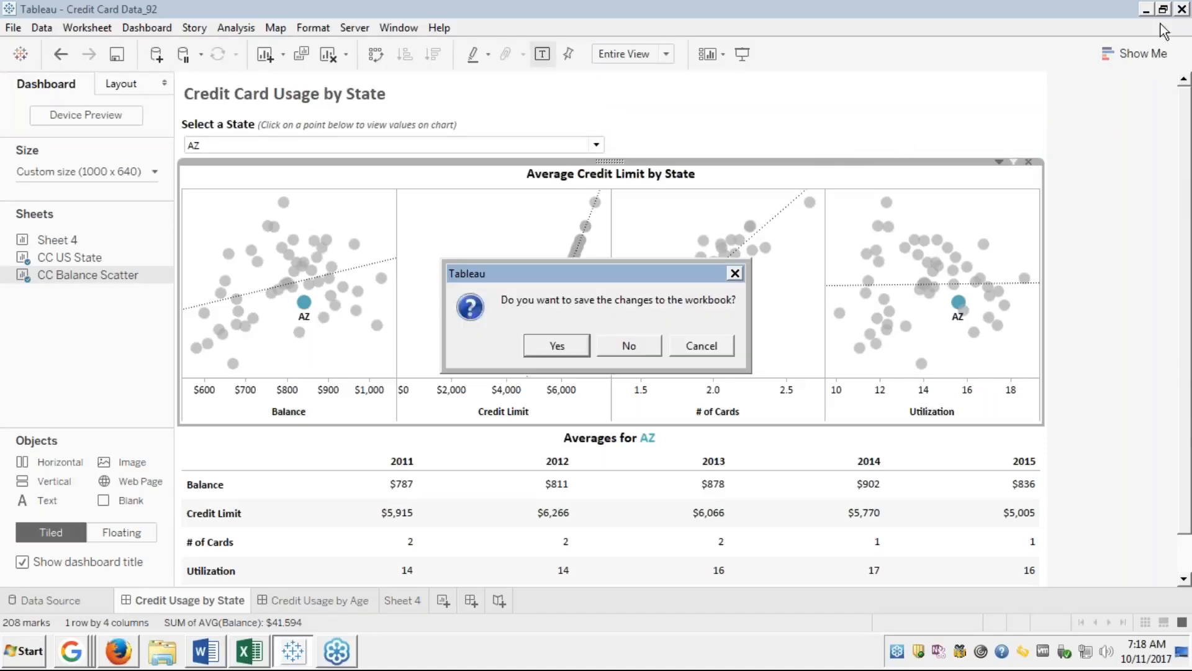
pyautogui.click(628, 346)
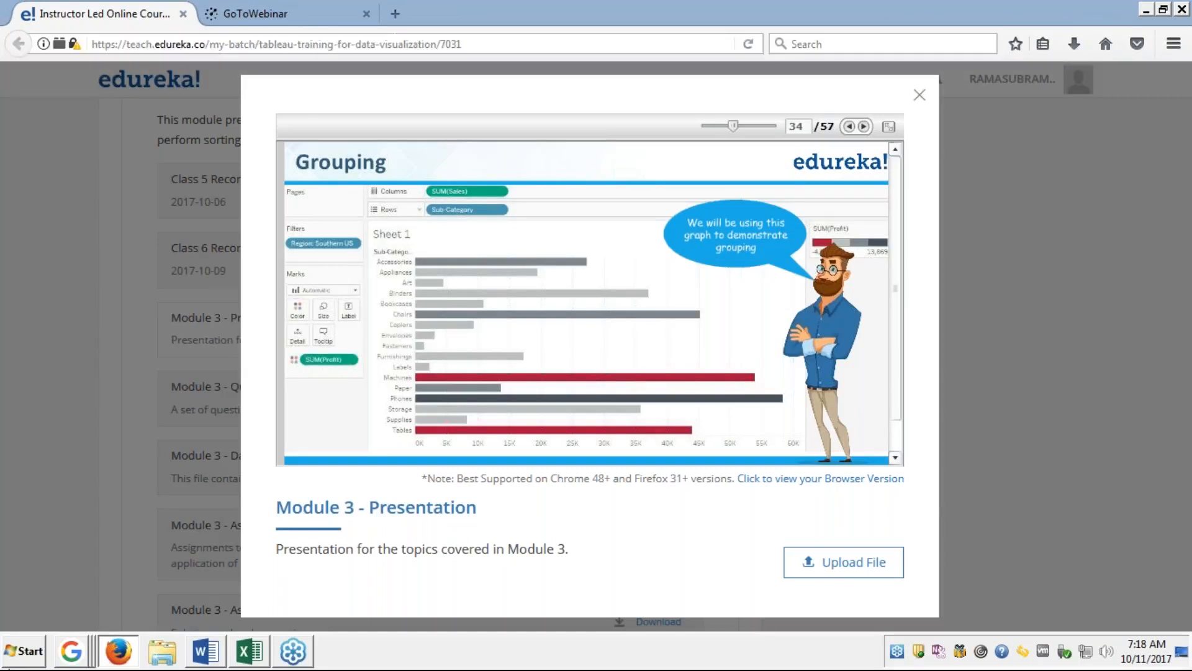
# Launch Tableau 10.1 from the Windows Start menu.
pyautogui.click(25, 657)
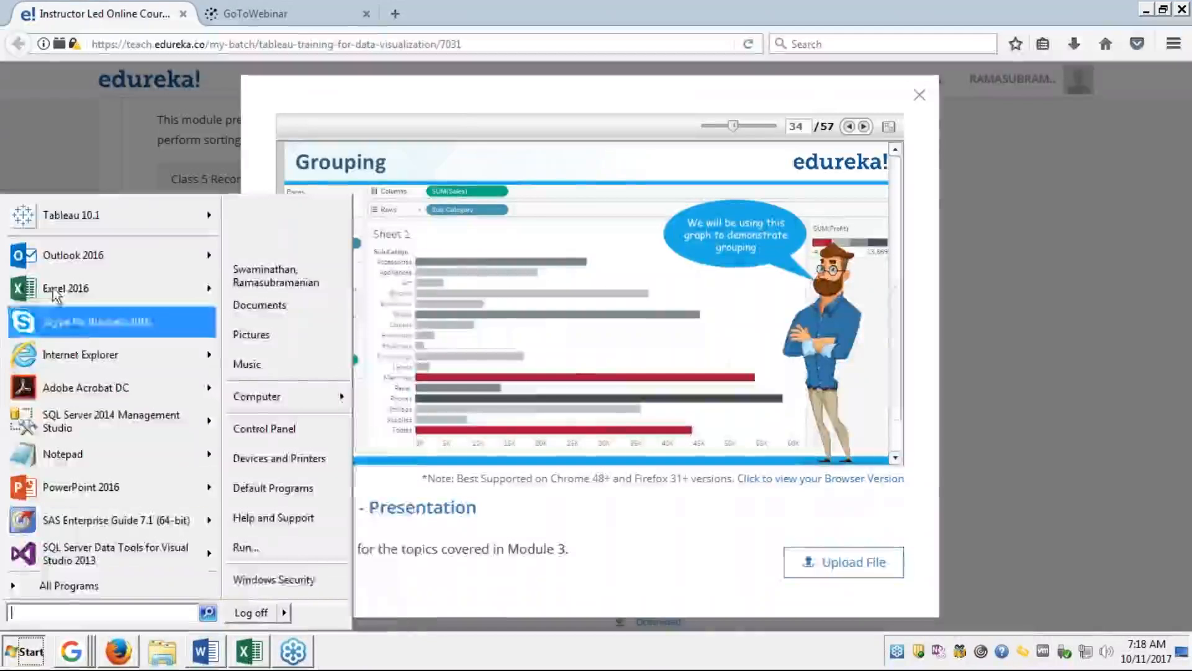
pyautogui.click(52, 219)
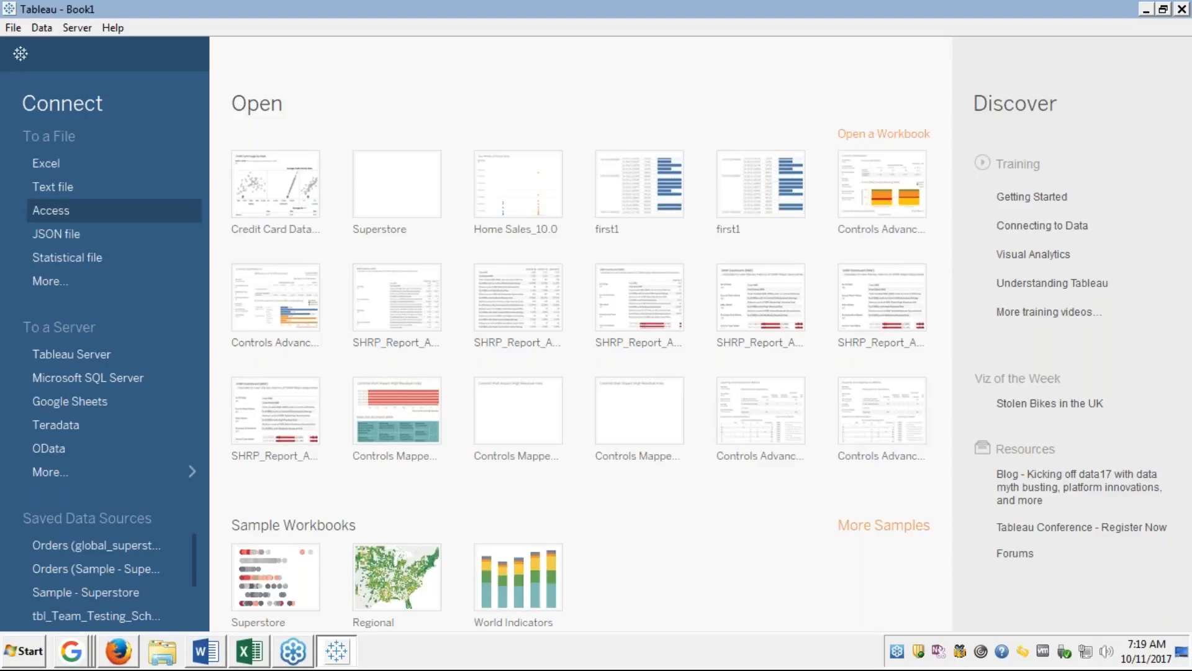
# Connect to the Sample - Superstore.xls Excel file as the data source.
pyautogui.click(62, 165)
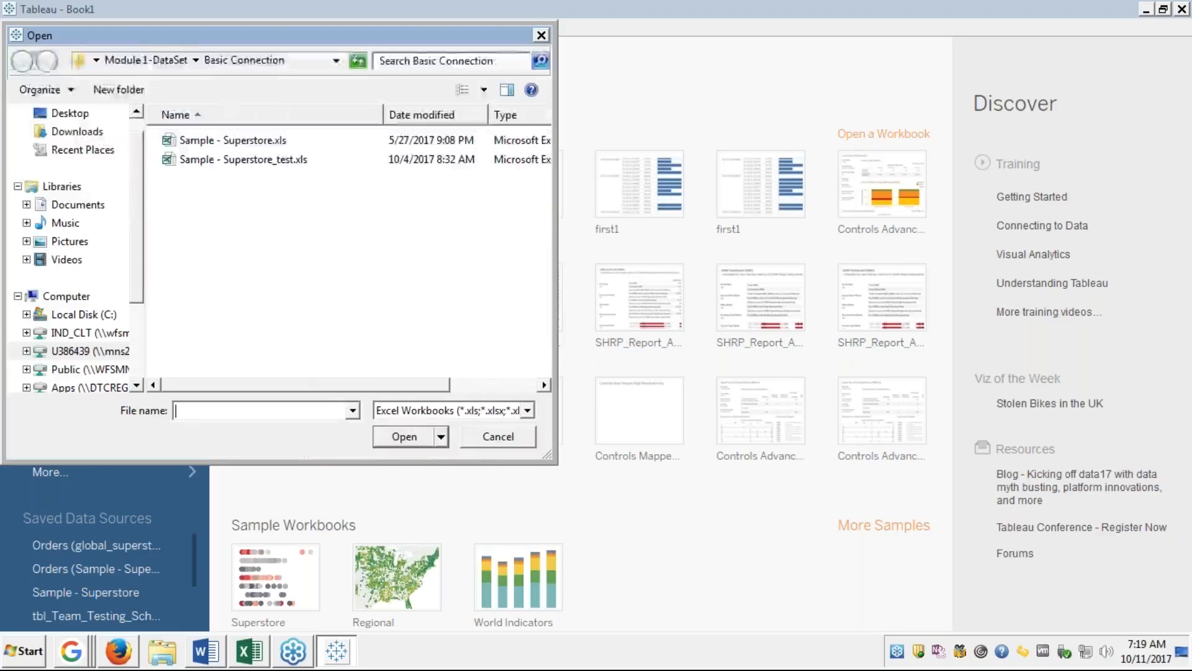
pyautogui.click(225, 140)
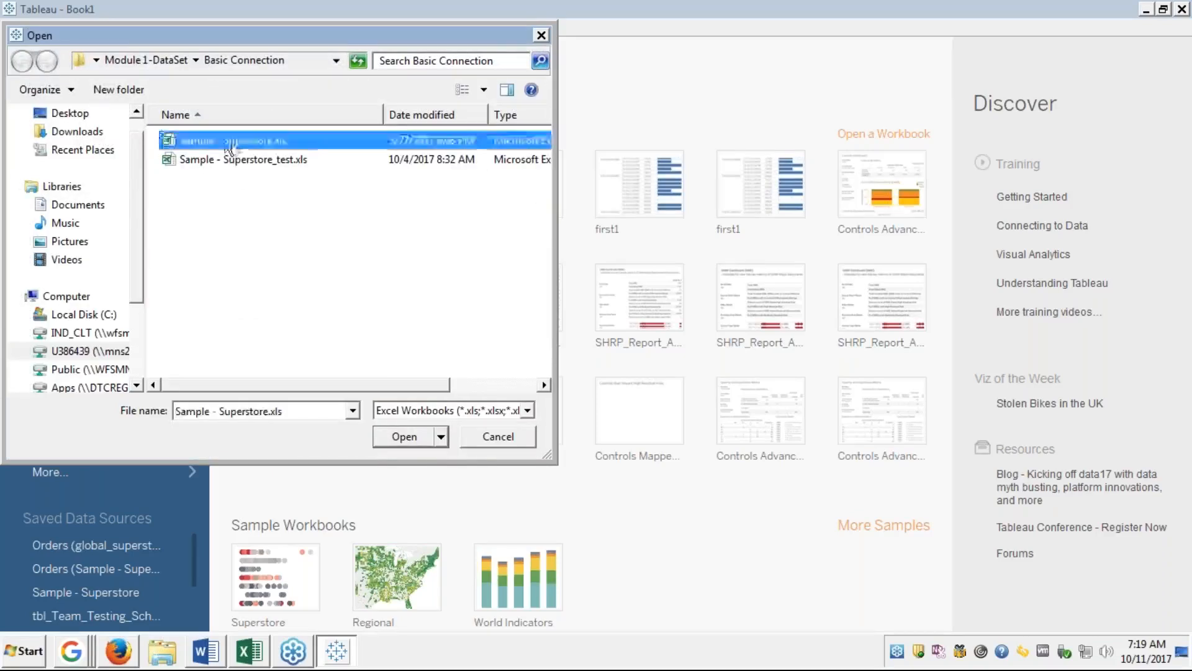
pyautogui.click(407, 441)
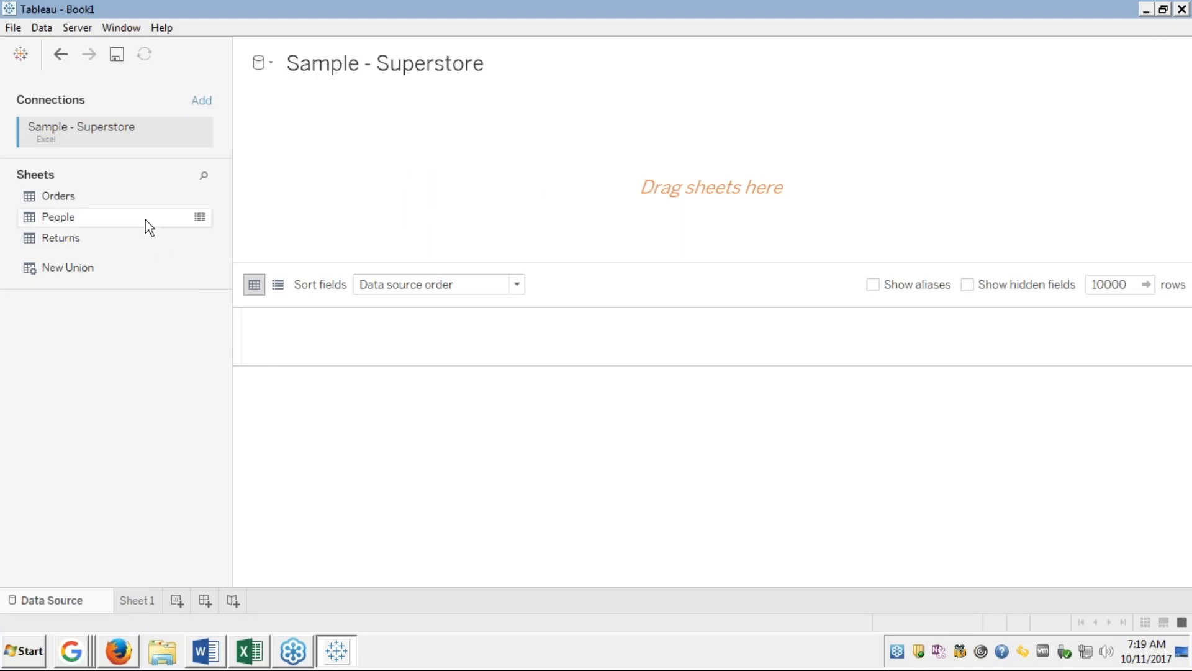
# Add the Orders table to the canvas and switch to the empty Sheet 1.
pyautogui.moveTo(80, 195); pyautogui.dragTo(447, 164)
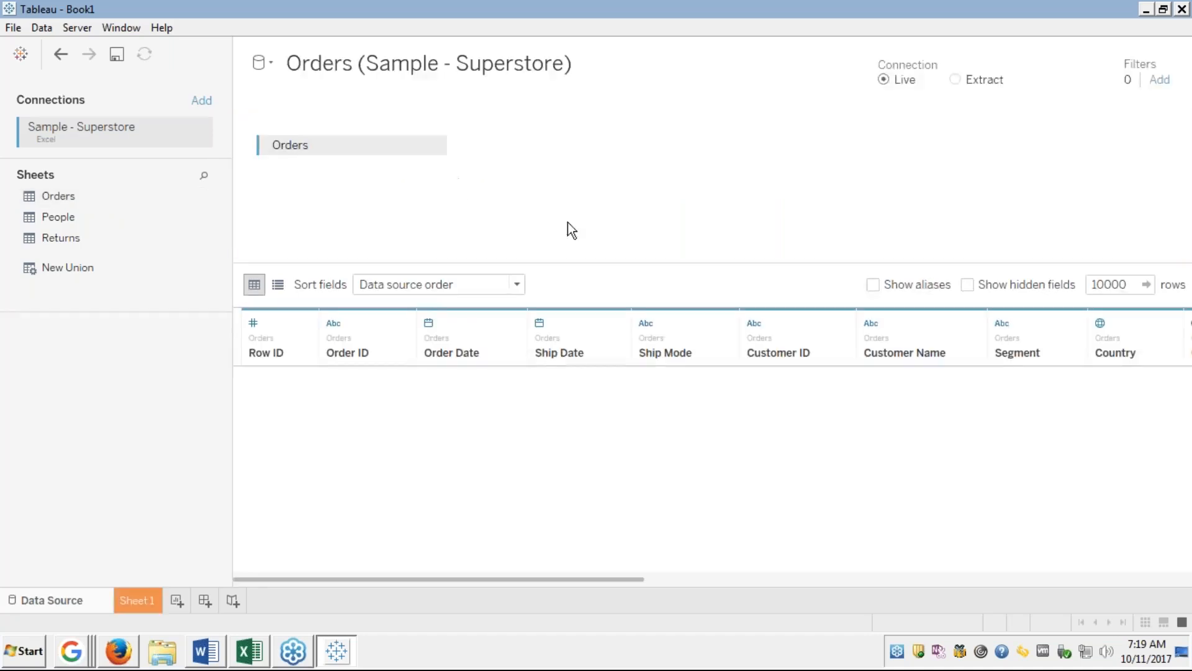
pyautogui.click(138, 601)
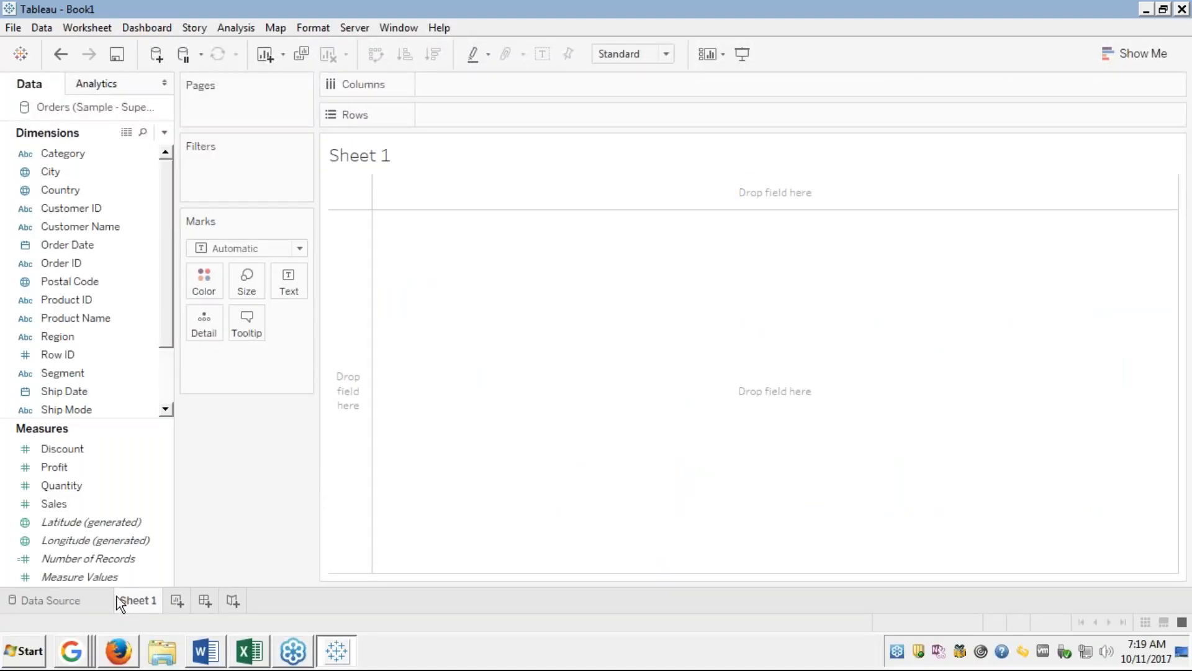
pyautogui.click(65, 409)
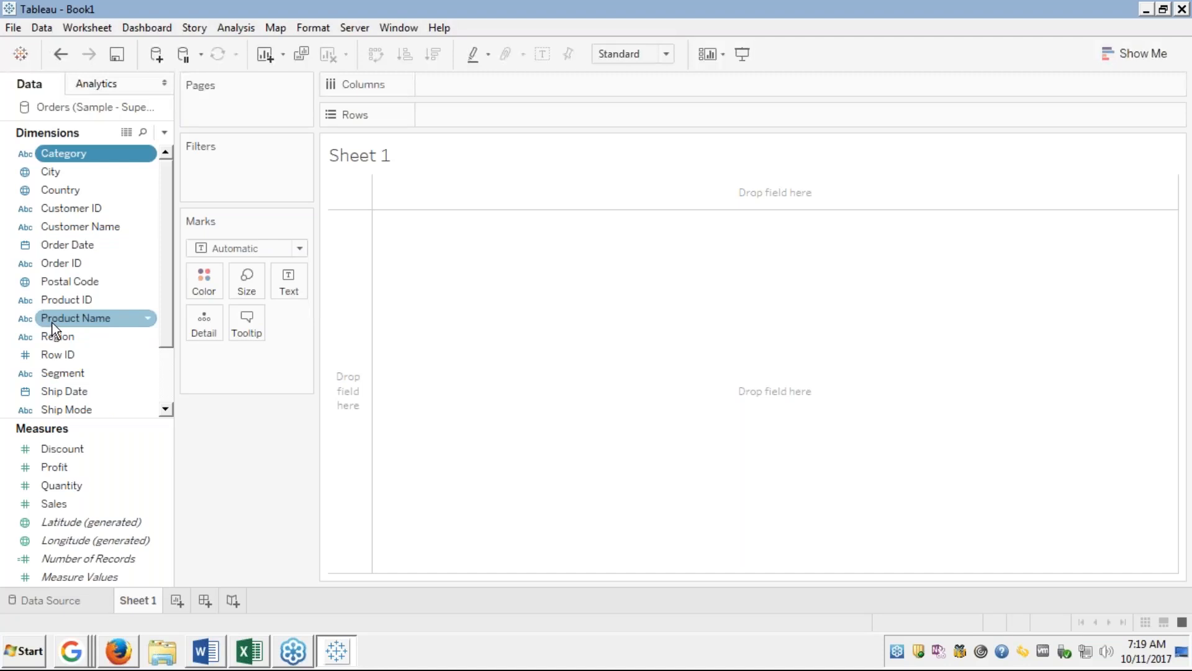
# Select the Sub-Category dimension and add the Sales measure to the selection.
pyautogui.press('s')
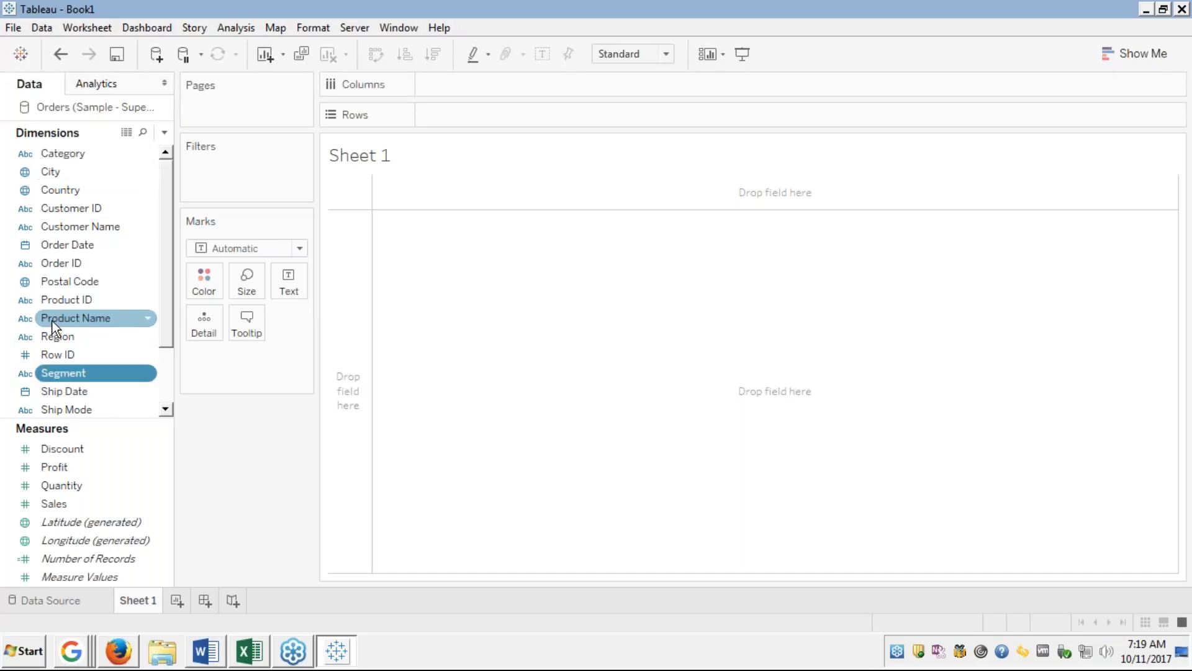
pyautogui.press('u')
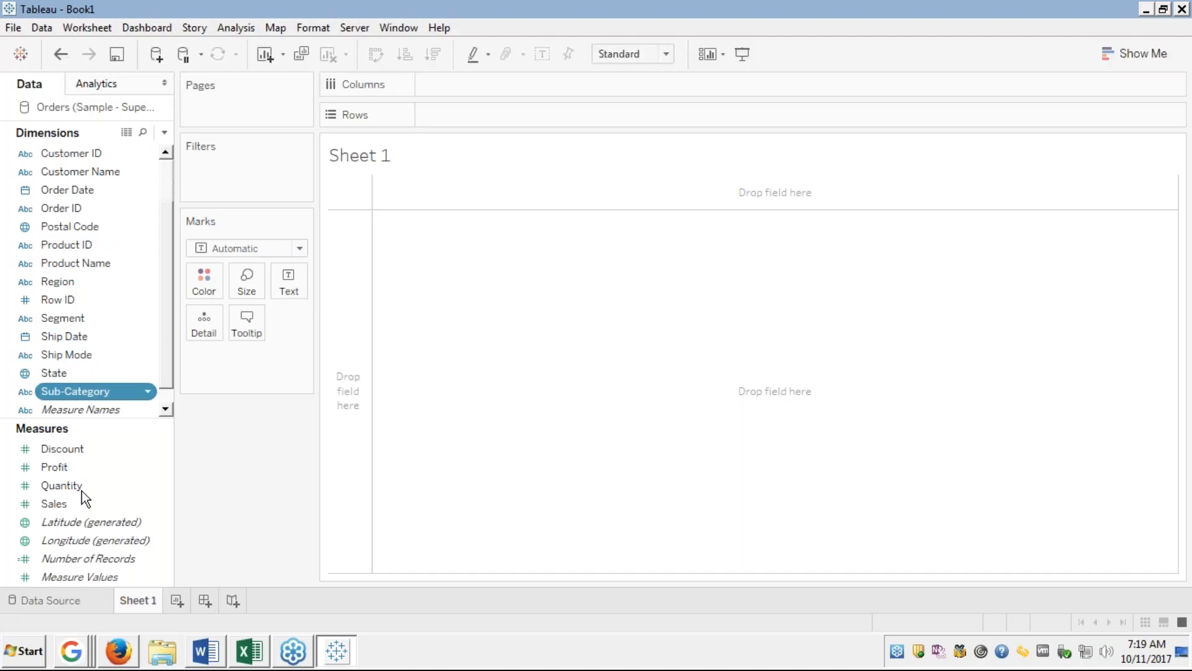
pyautogui.keyDown('ctrl'); pyautogui.click(53, 505); pyautogui.keyUp('ctrl')
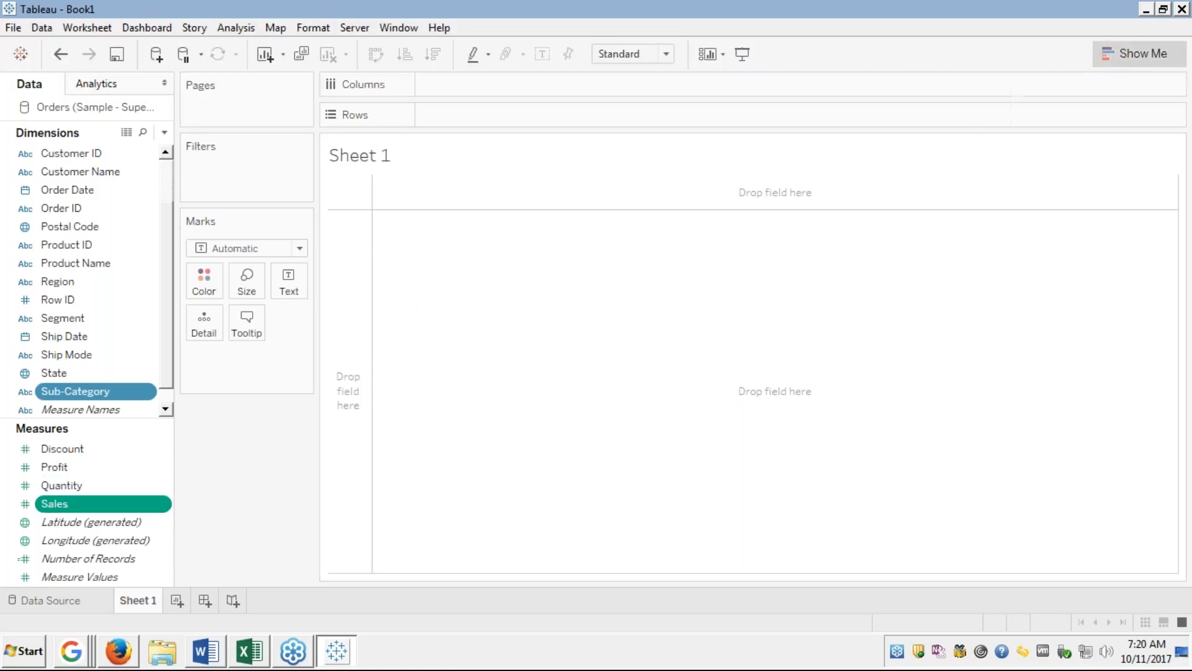
# Build a horizontal bar chart of SUM(Sales) per Sub-Category with Show Me, then collapse the panel.
pyautogui.click(1136, 54)
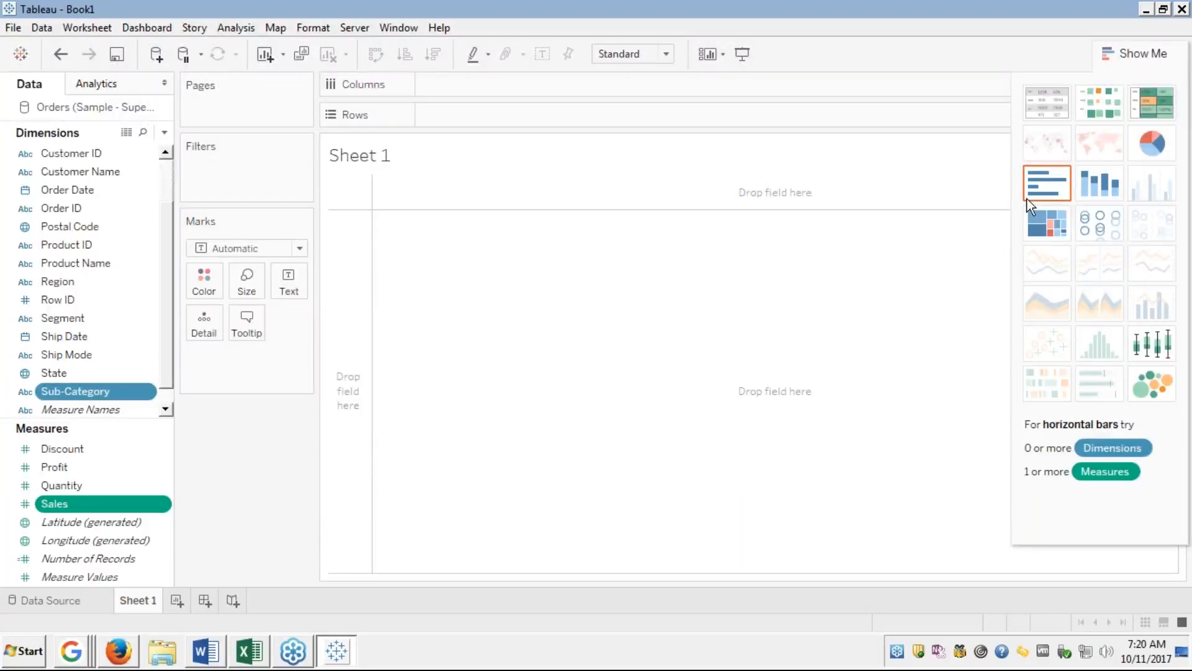
pyautogui.click(1027, 199)
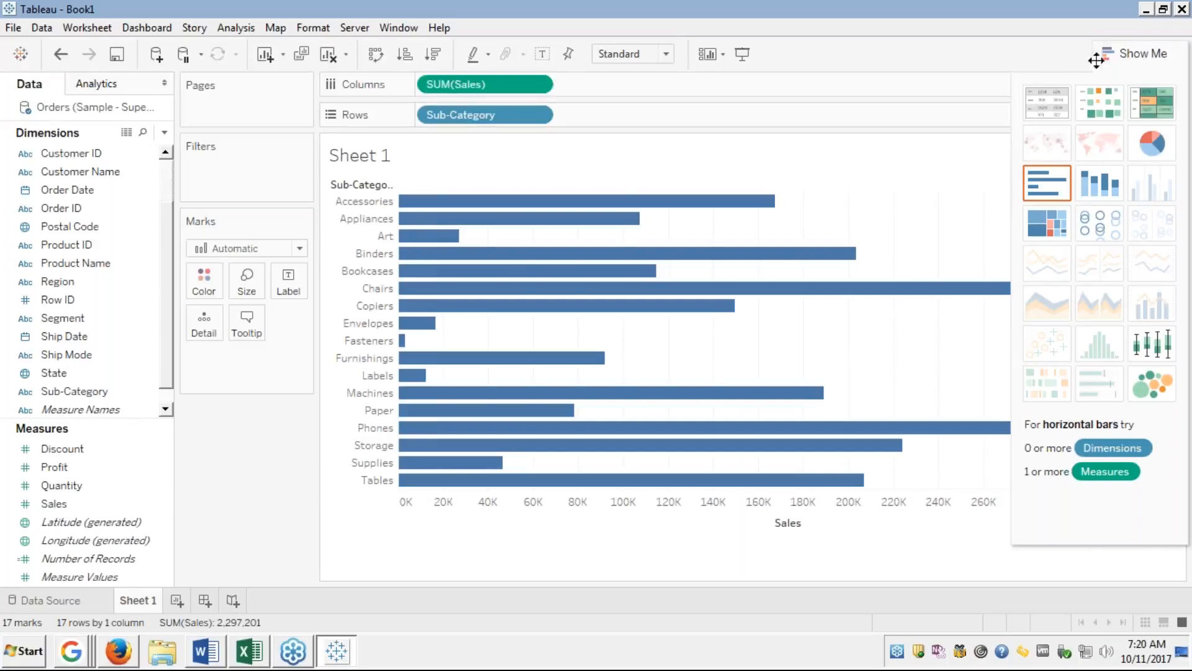
pyautogui.click(1119, 52)
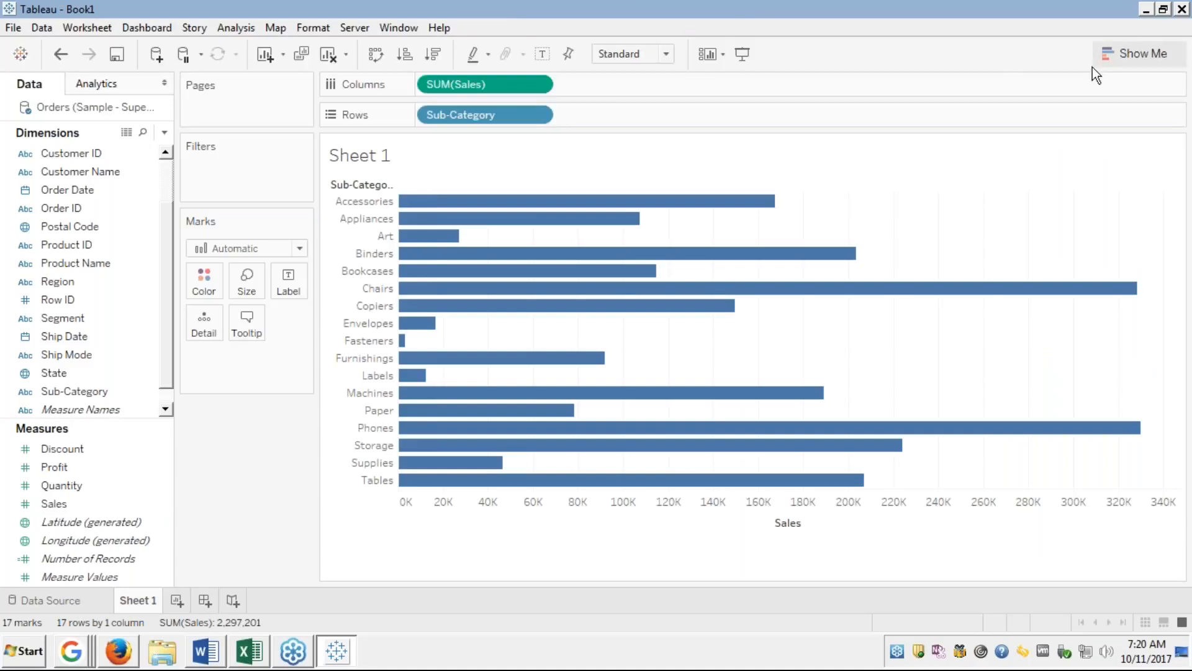
# Sort the Sub-Category bars ascending by Sales from the toolbar.
pyautogui.click(408, 59)
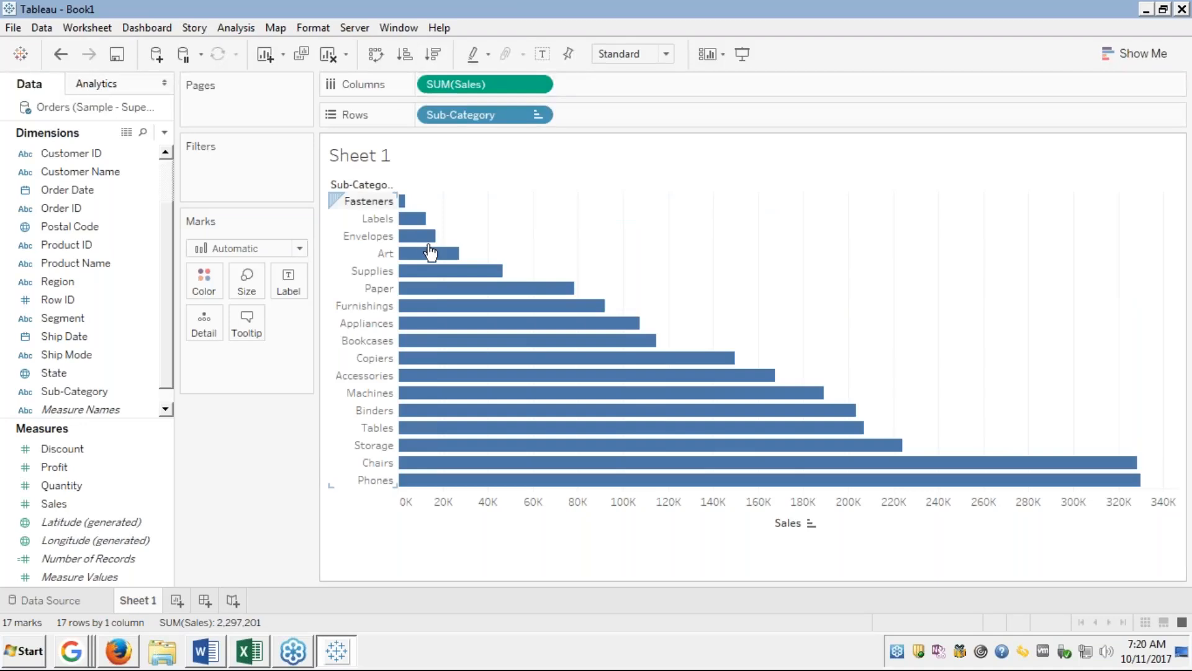
pyautogui.click(403, 202)
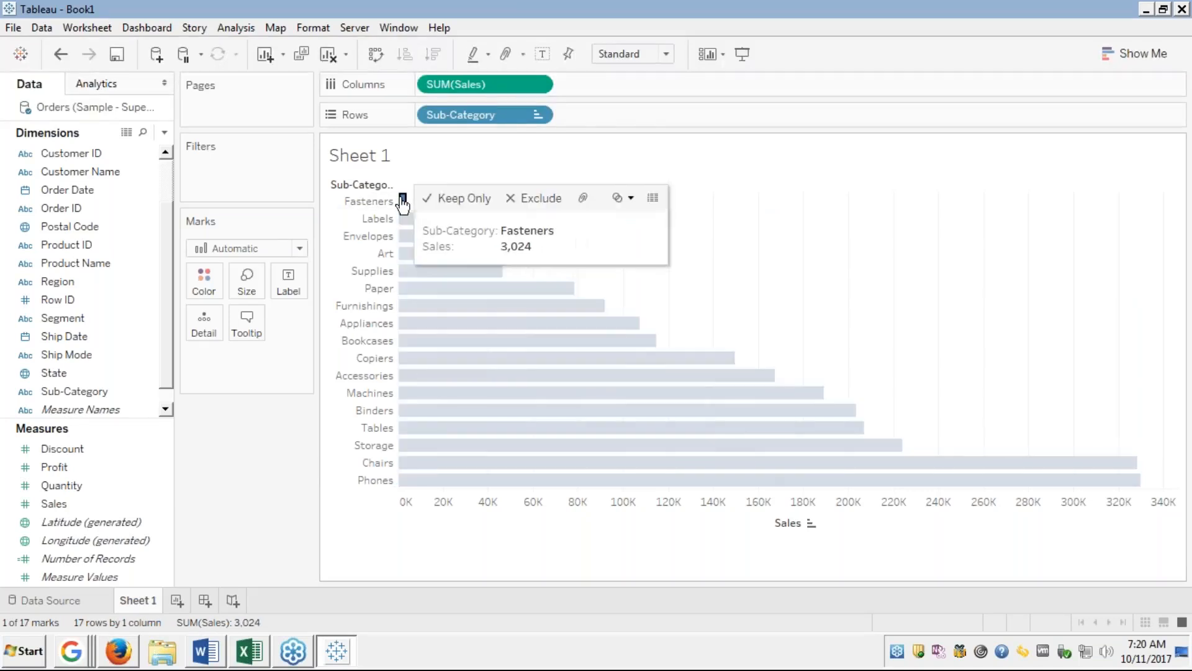
pyautogui.click(409, 219)
pyautogui.click(411, 236)
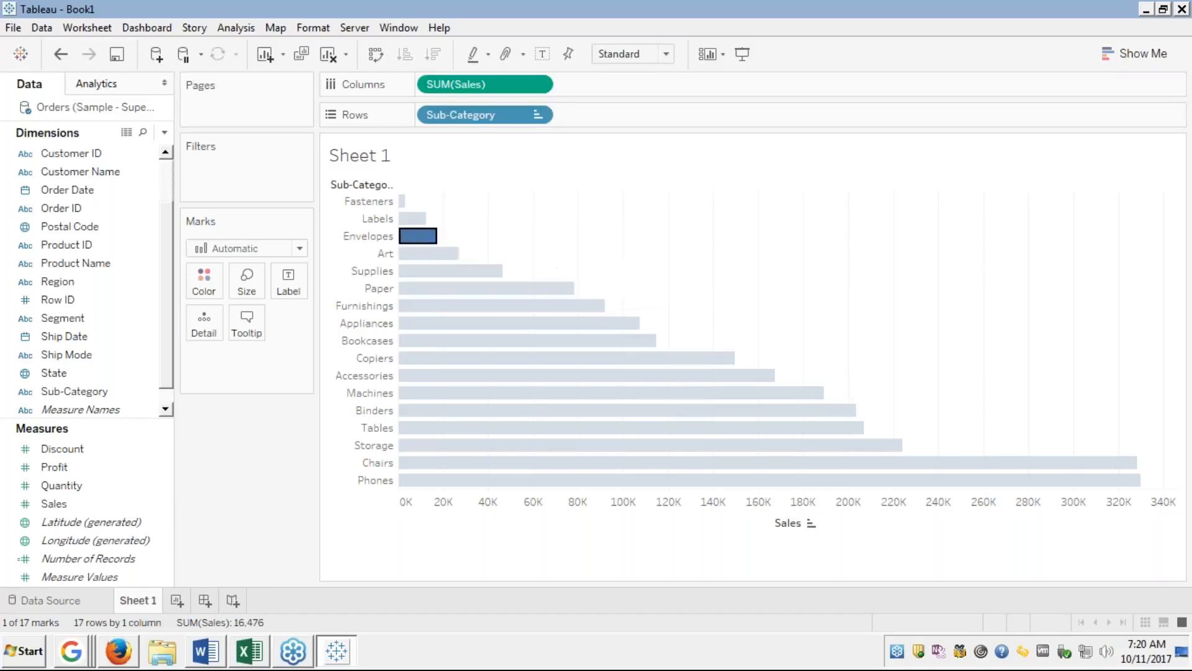
pyautogui.click(410, 252)
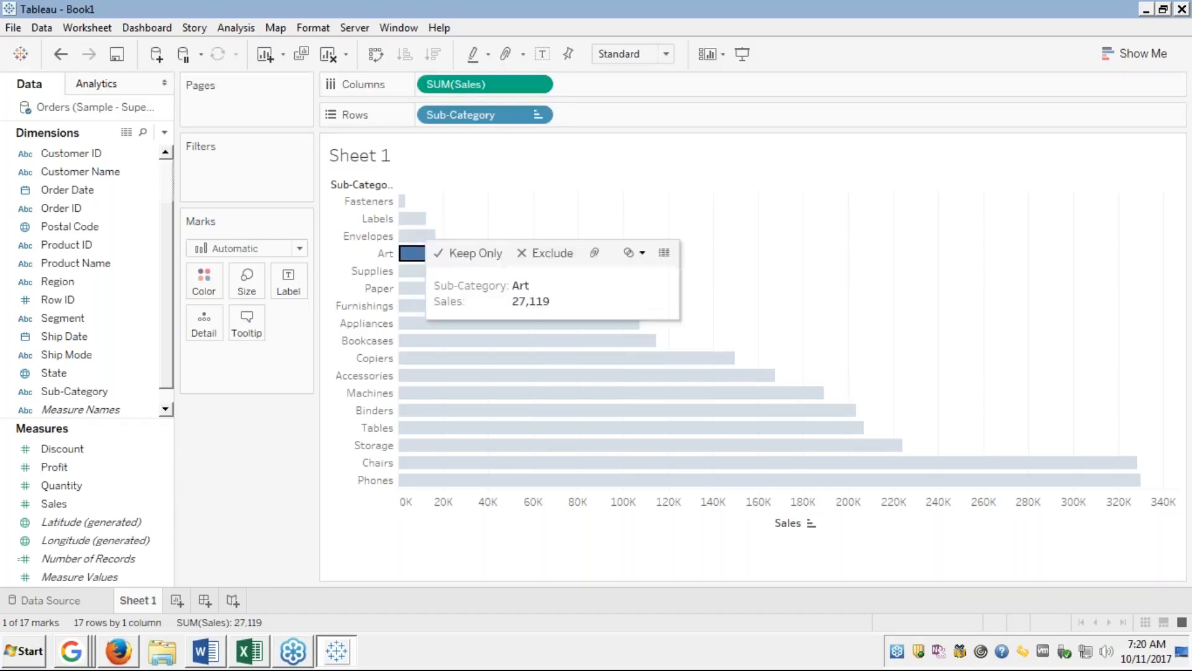
pyautogui.click(410, 254)
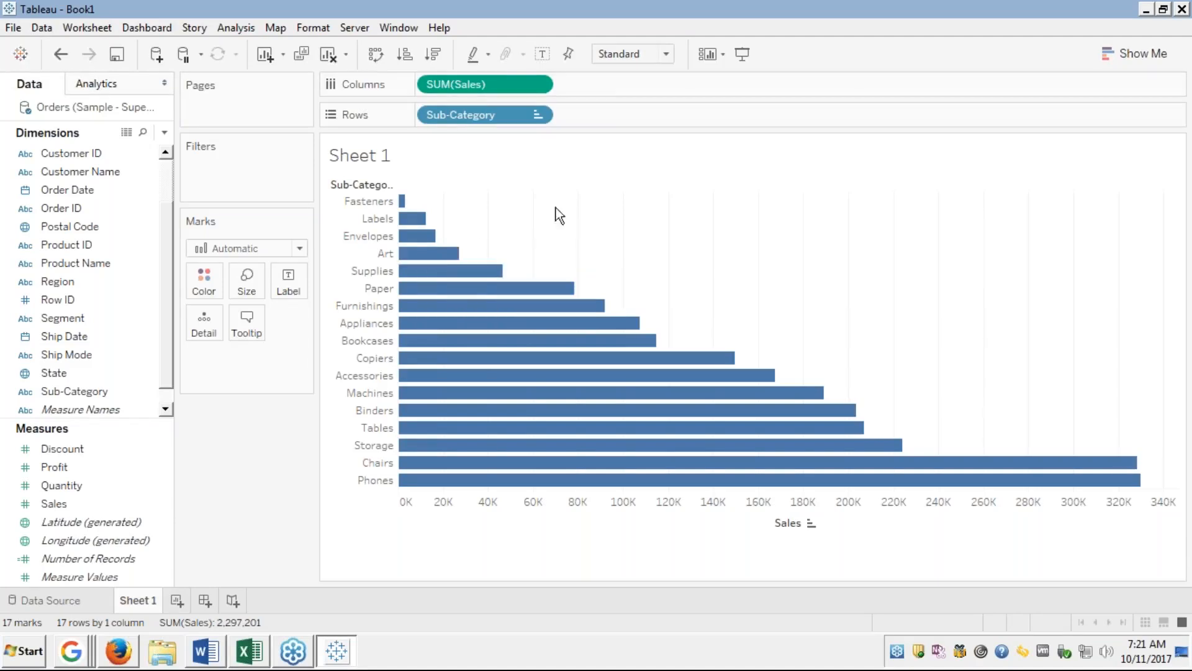
pyautogui.moveTo(403, 207)
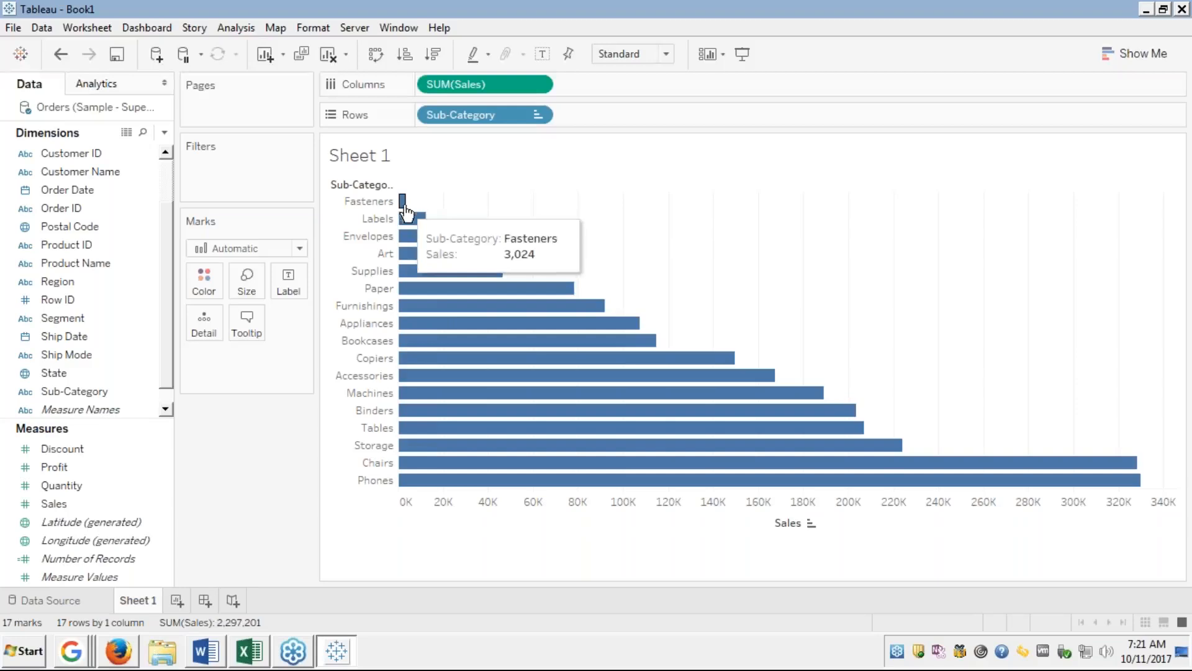
pyautogui.moveTo(420, 256)
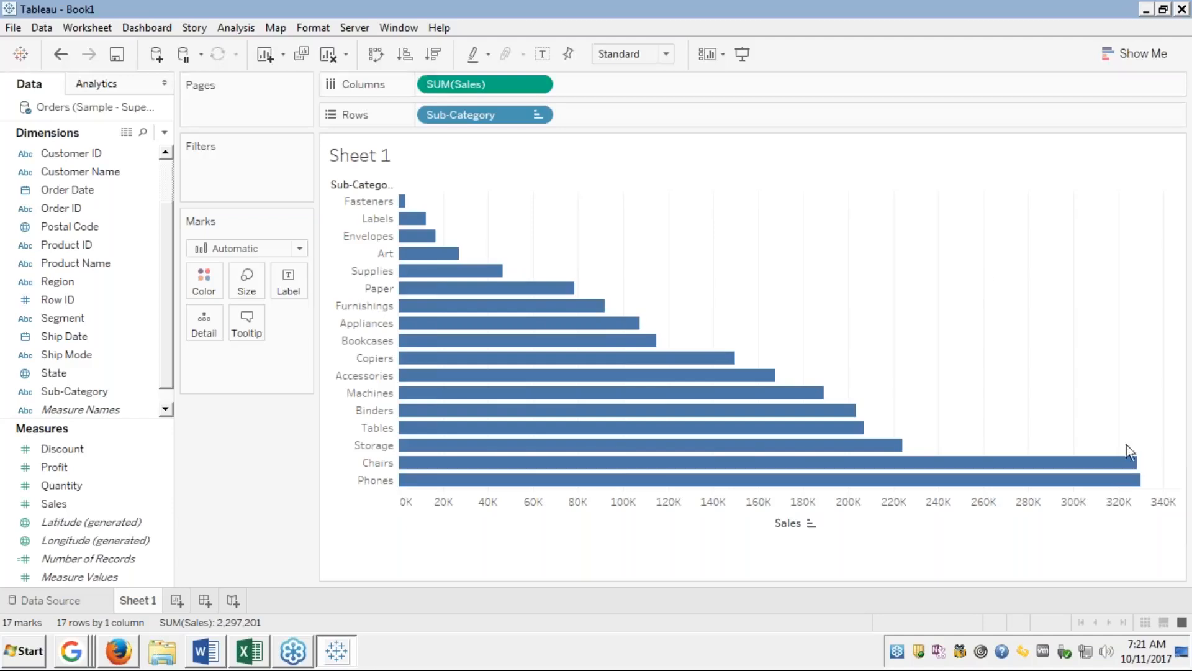
pyautogui.moveTo(1127, 485)
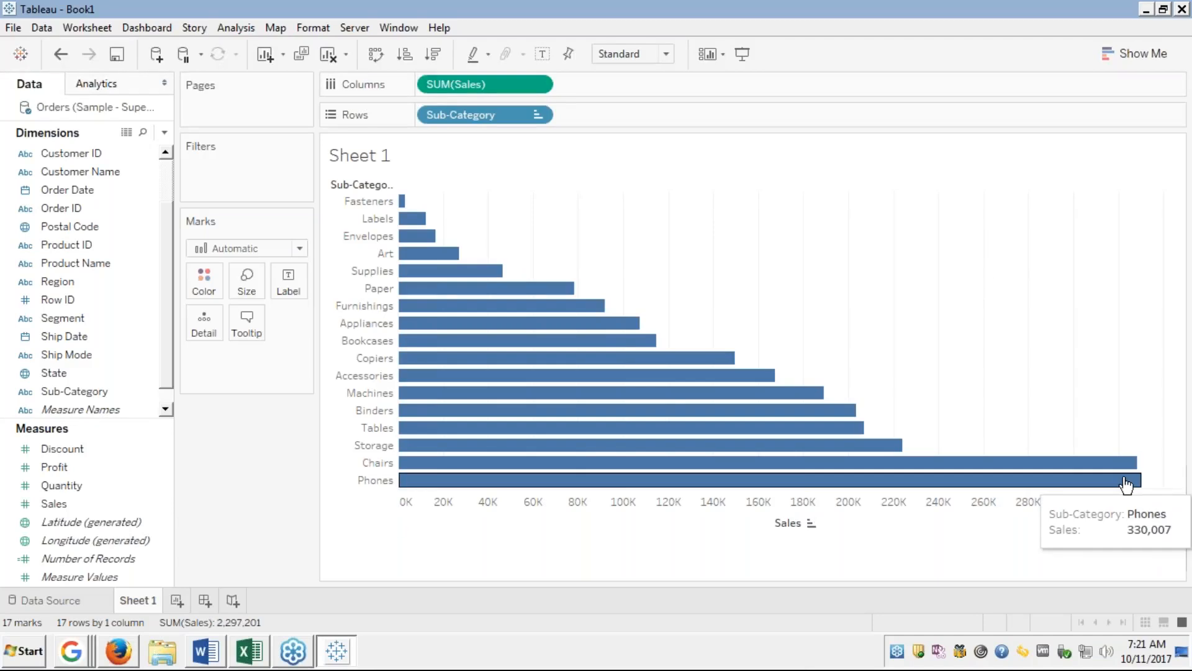
pyautogui.moveTo(445, 220)
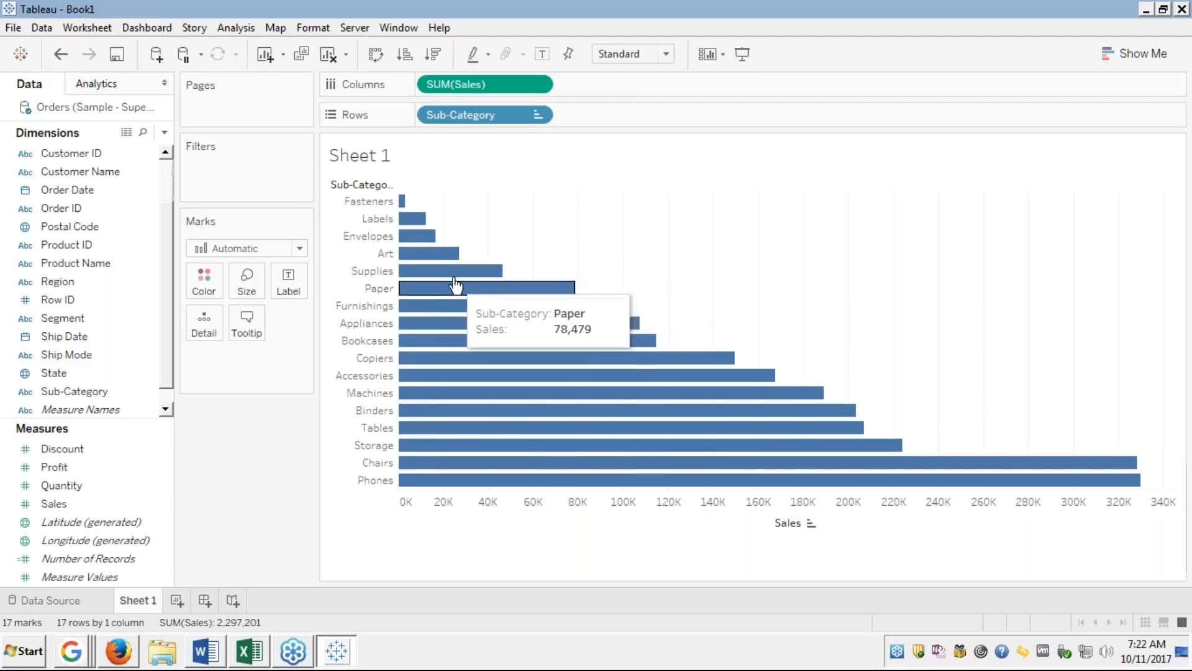
pyautogui.click(463, 271)
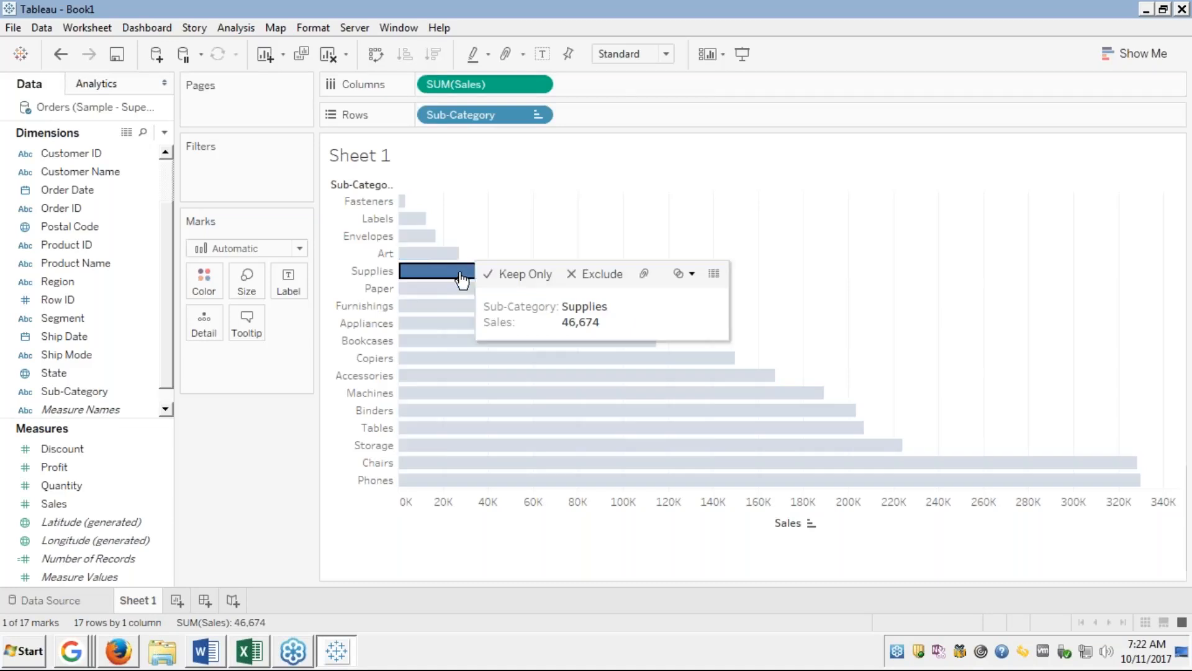
pyautogui.keyDown('ctrl'); pyautogui.click(431, 255); pyautogui.keyUp('ctrl')
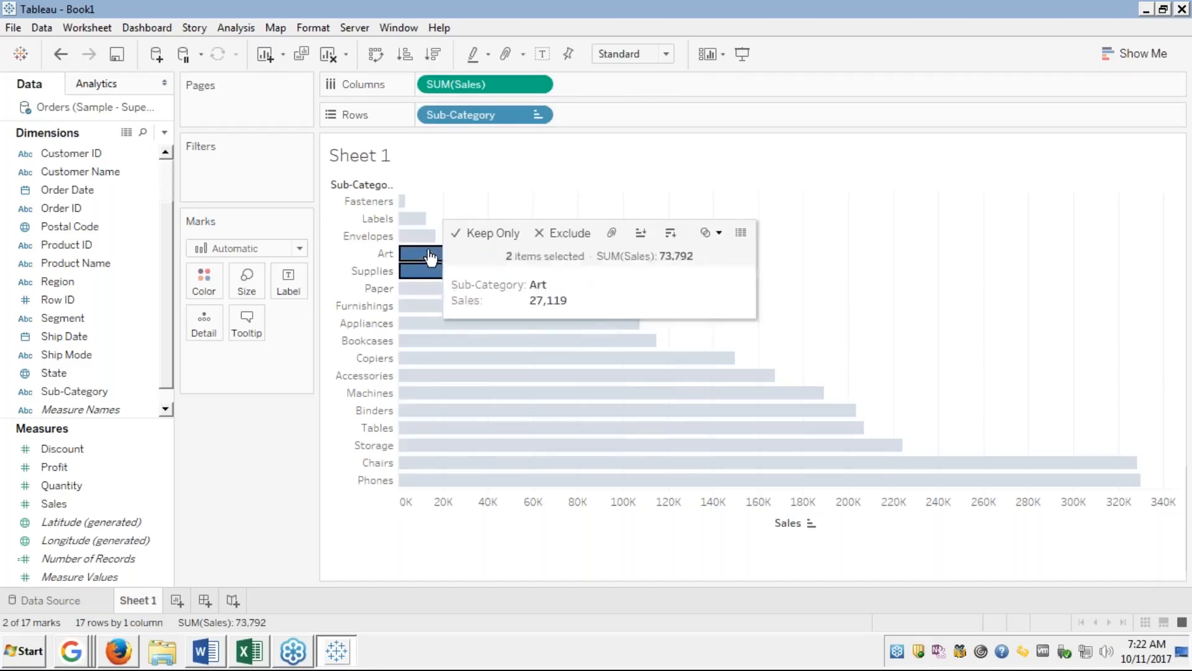
pyautogui.keyDown('ctrl'); pyautogui.click(415, 239); pyautogui.keyUp('ctrl')
pyautogui.keyDown('ctrl'); pyautogui.click(410, 220); pyautogui.keyUp('ctrl')
pyautogui.keyDown('ctrl'); pyautogui.click(403, 202); pyautogui.keyUp('ctrl')
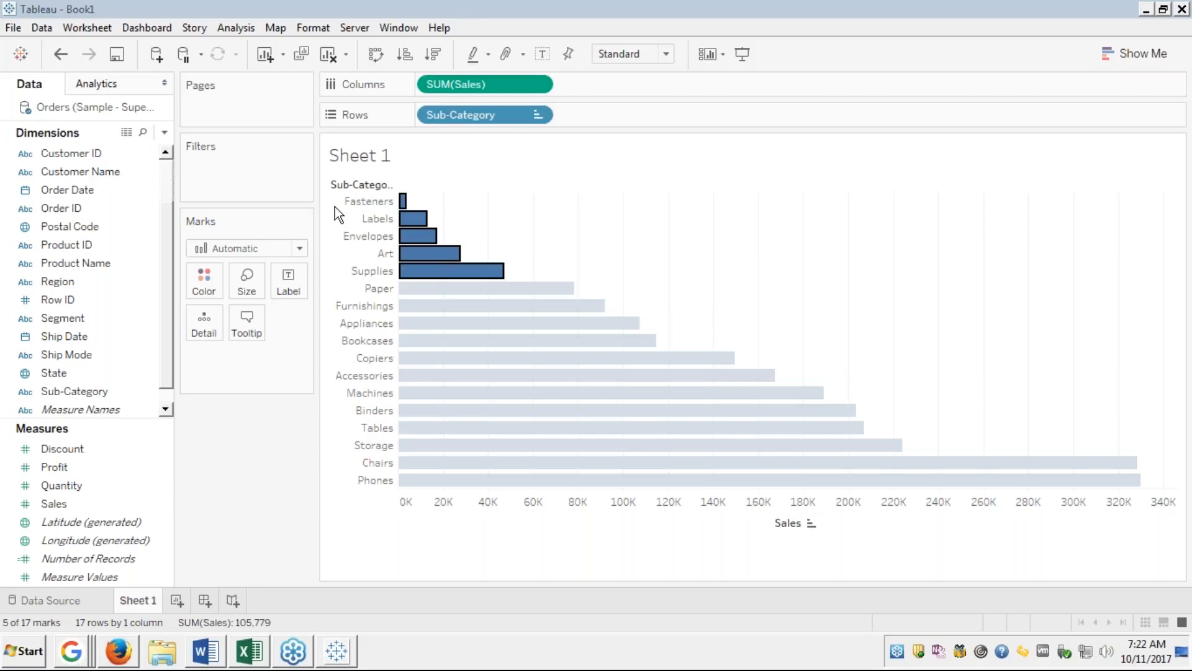
pyautogui.click(894, 154)
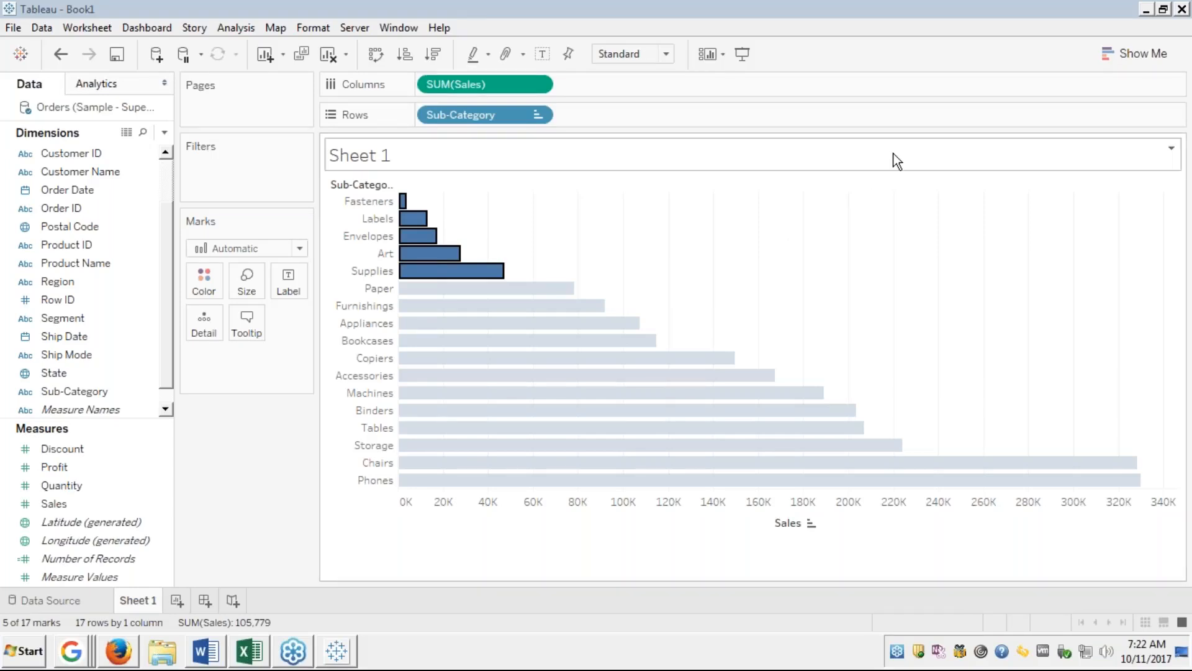
pyautogui.click(651, 237)
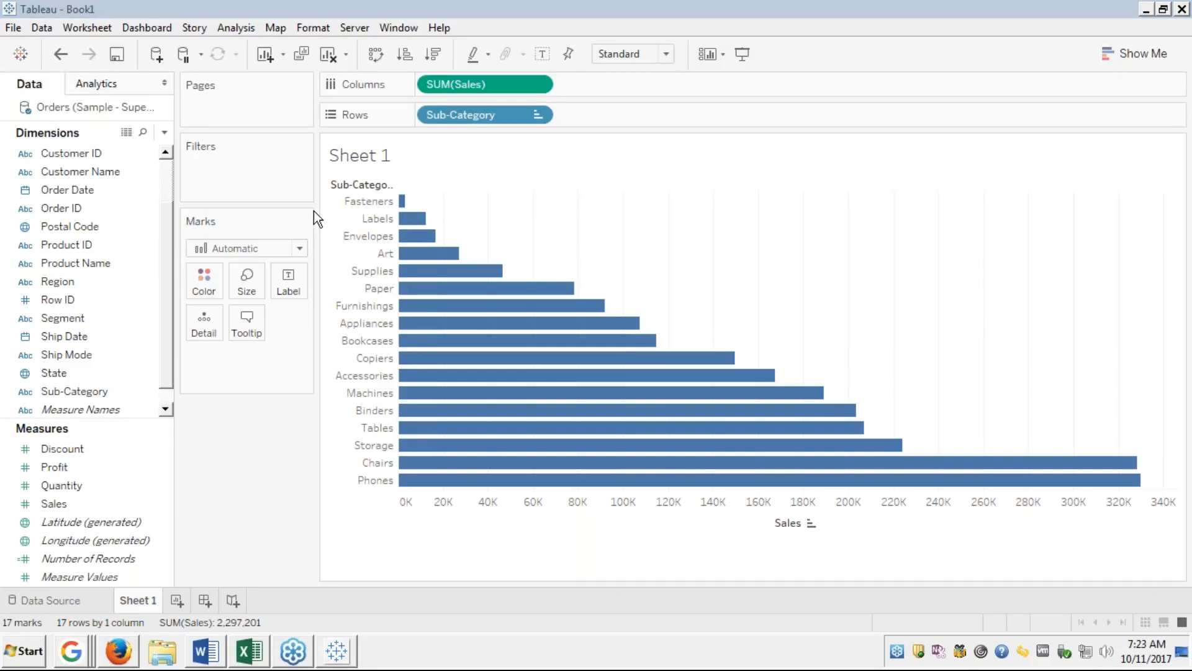
# Multi-select the Fasteners, Labels, Envelopes, Art and Supplies bars, totalling 105,779 in sales.
pyautogui.click(892, 147)
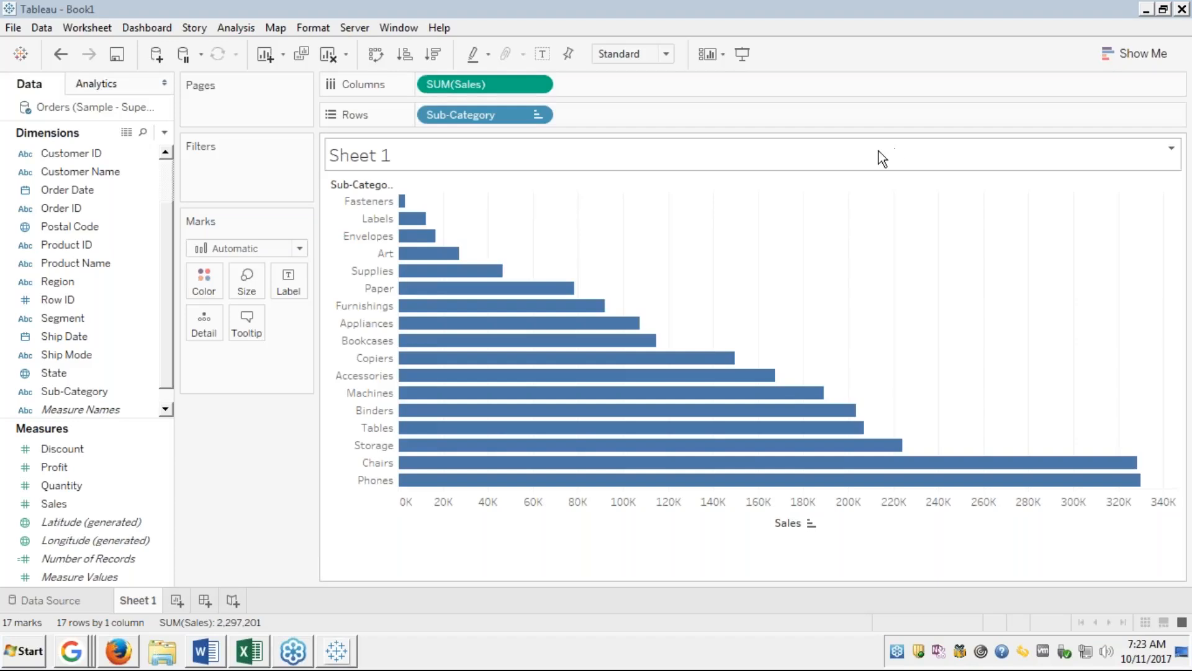
pyautogui.moveTo(402, 201)
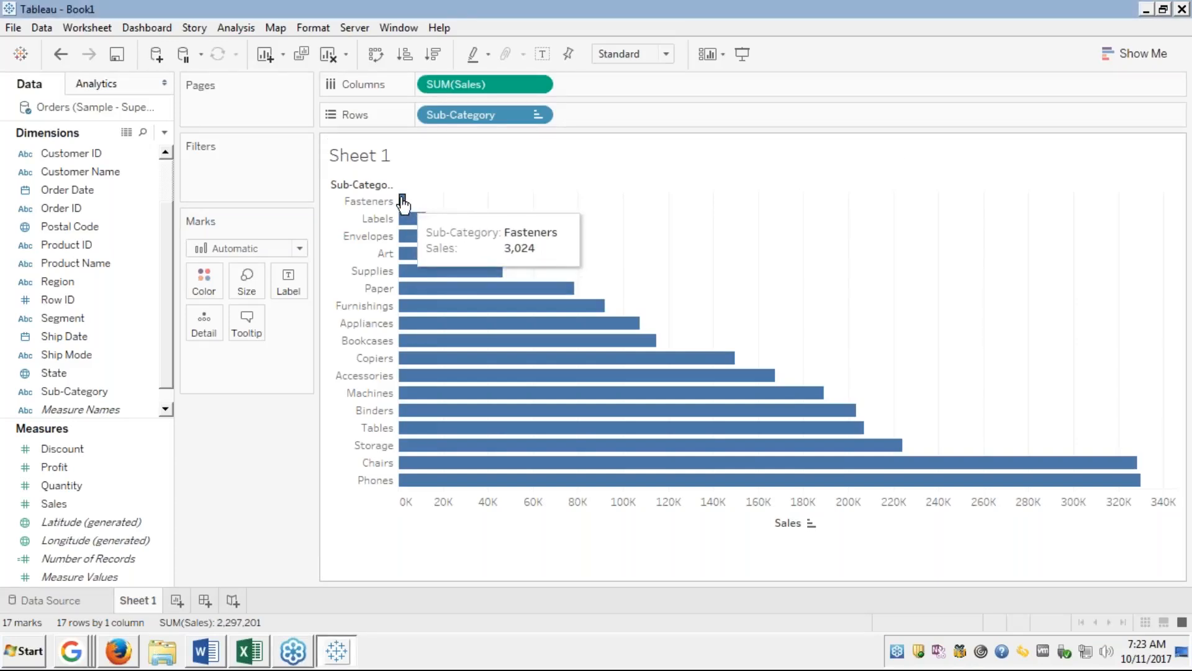
pyautogui.click(403, 201)
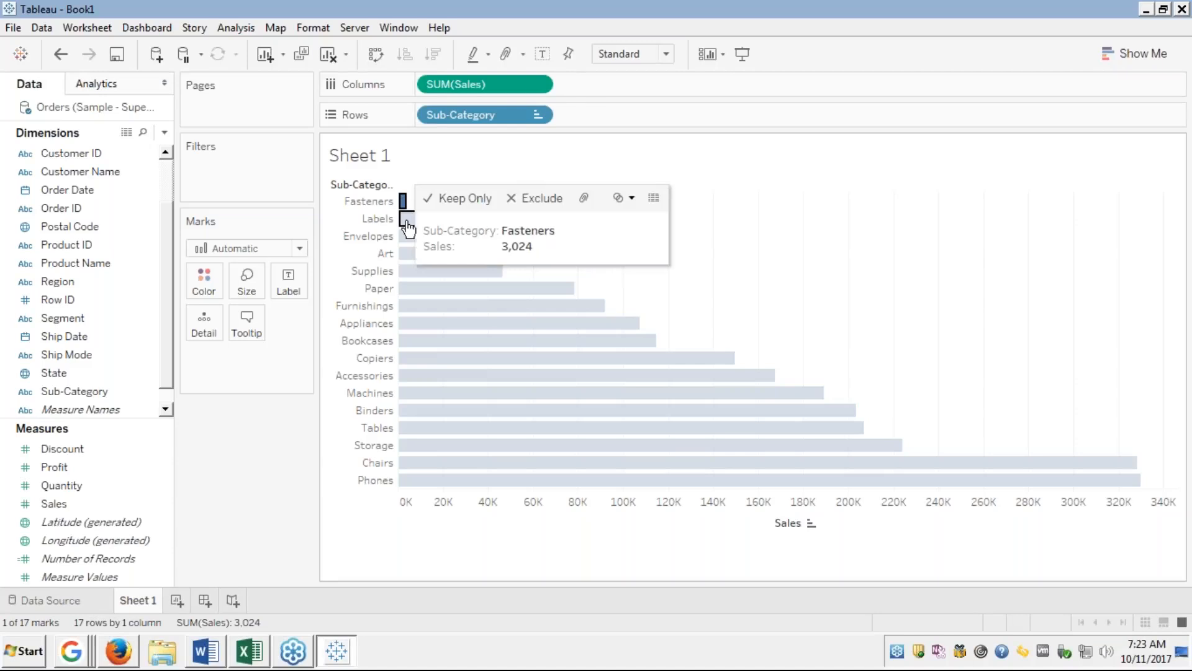
pyautogui.keyDown('ctrl'); pyautogui.click(408, 220); pyautogui.keyUp('ctrl')
pyautogui.keyDown('ctrl'); pyautogui.click(408, 237); pyautogui.keyUp('ctrl')
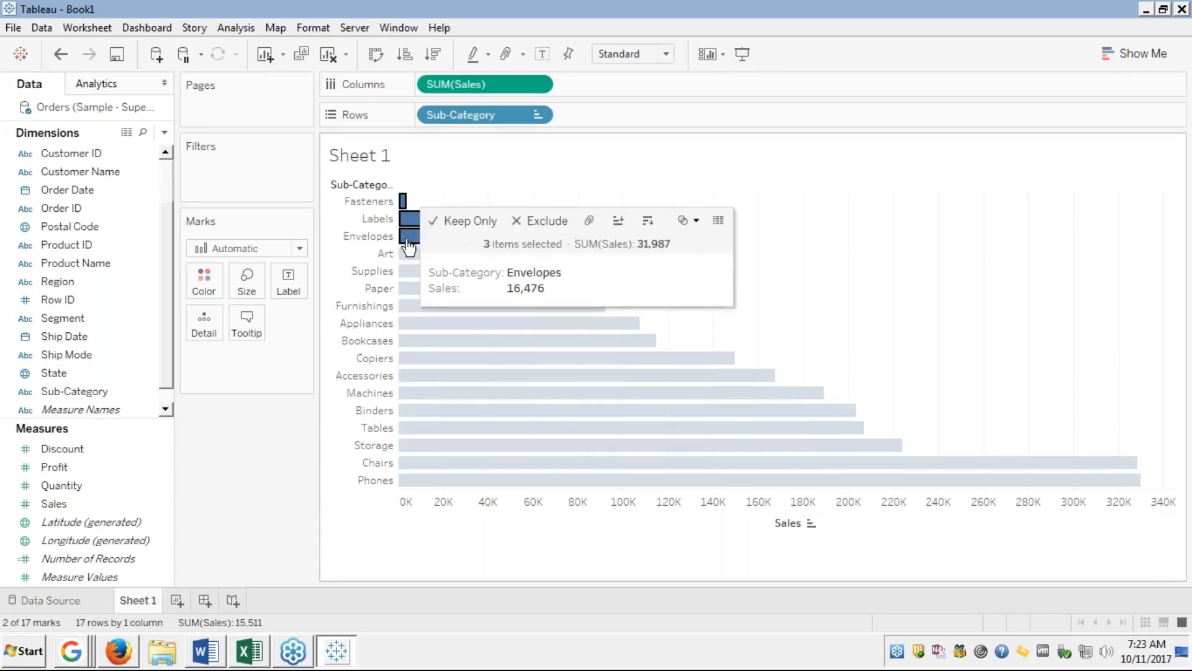
pyautogui.keyDown('ctrl'); pyautogui.click(408, 254); pyautogui.keyUp('ctrl')
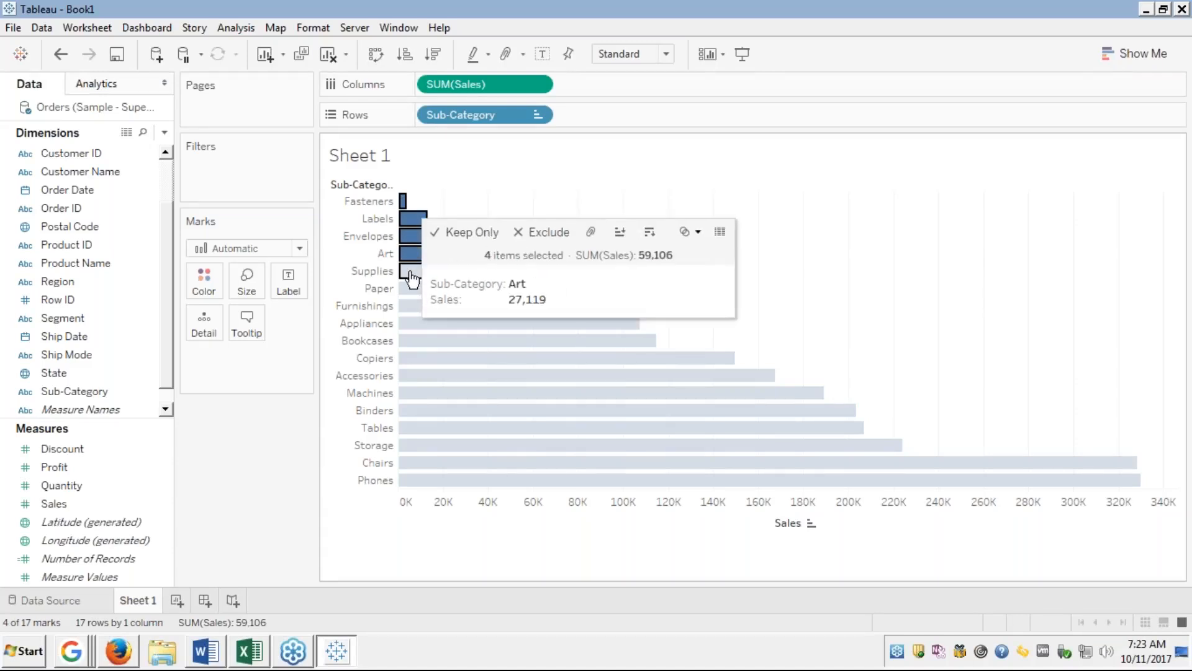
pyautogui.keyDown('ctrl'); pyautogui.click(411, 273); pyautogui.keyUp('ctrl')
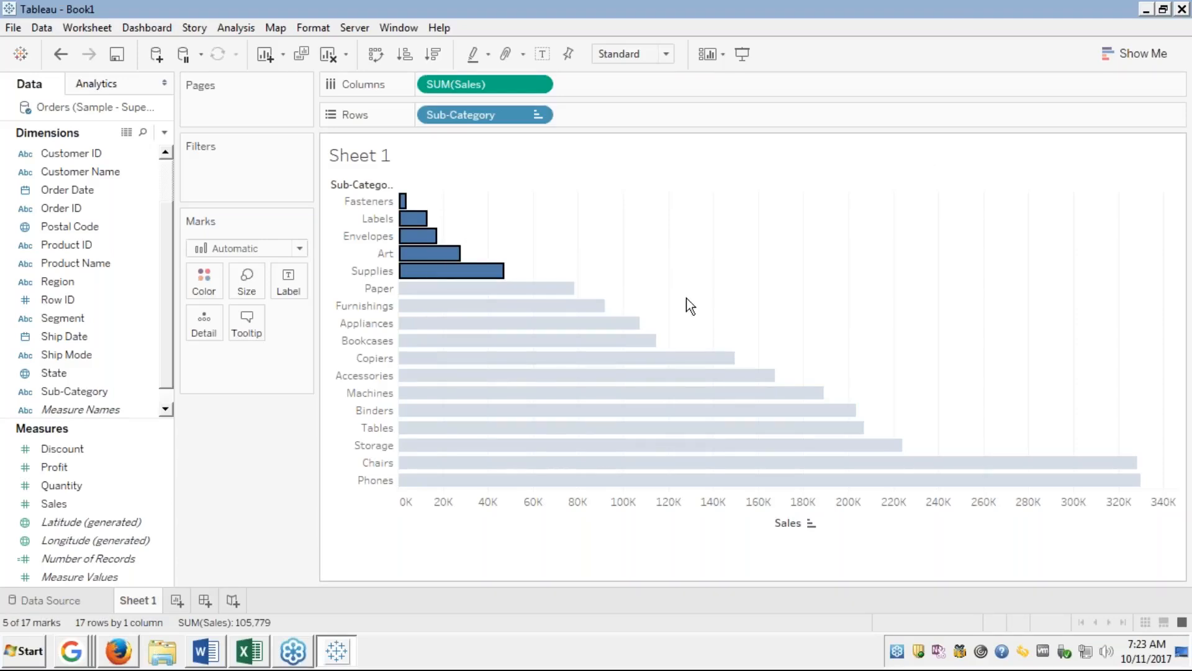
pyautogui.moveTo(410, 220)
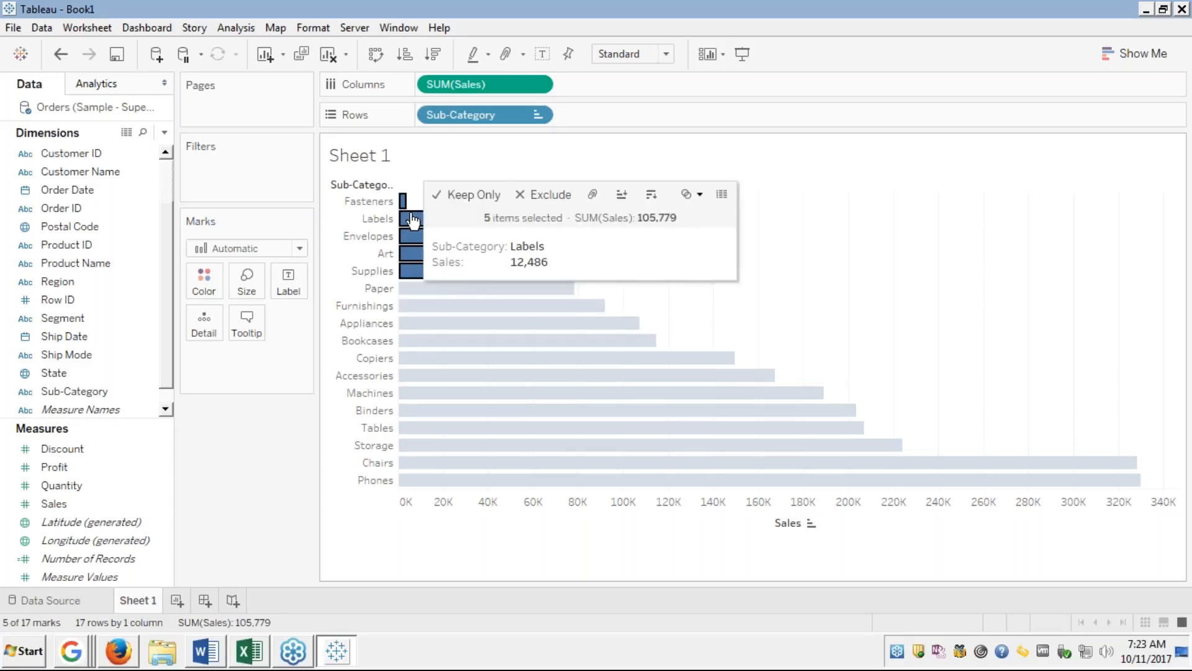
# Group the five selected sub-categories with the paperclip icon, colouring them apart from Other.
pyautogui.click(592, 194)
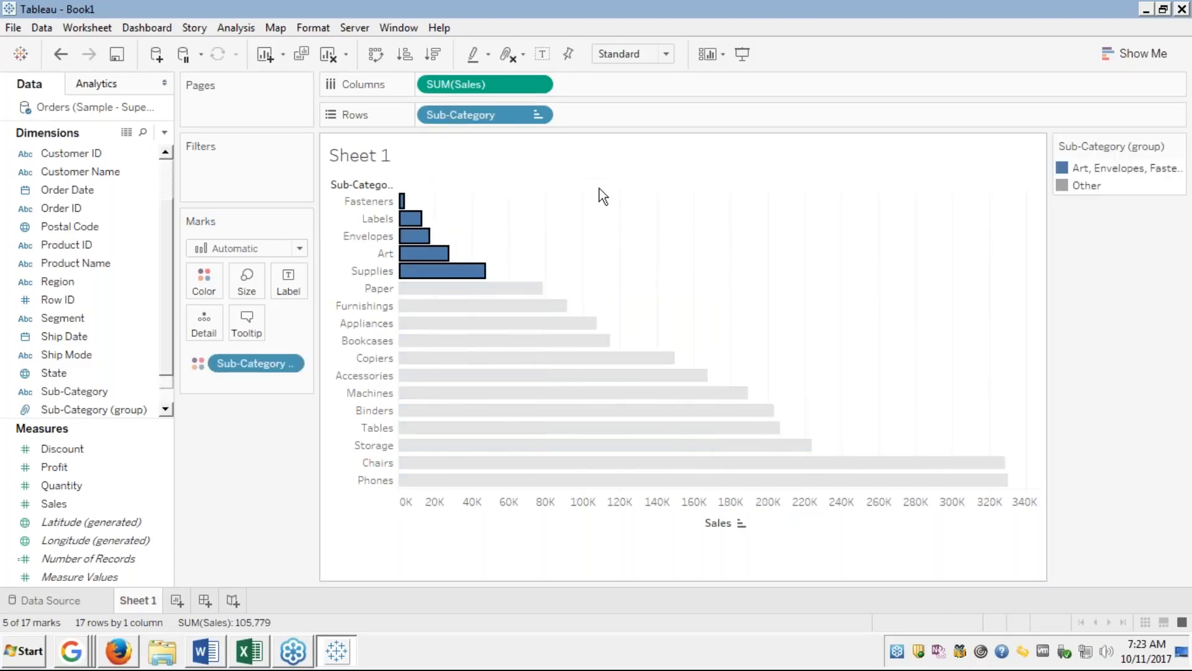
pyautogui.click(793, 193)
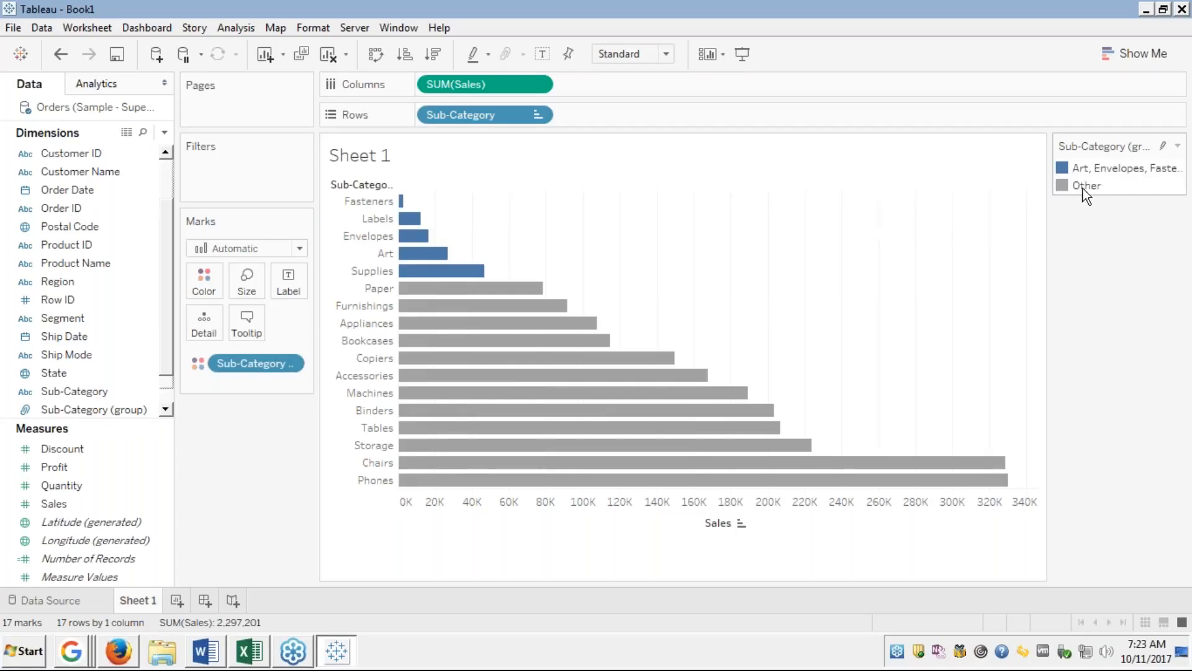
pyautogui.moveTo(1083, 188)
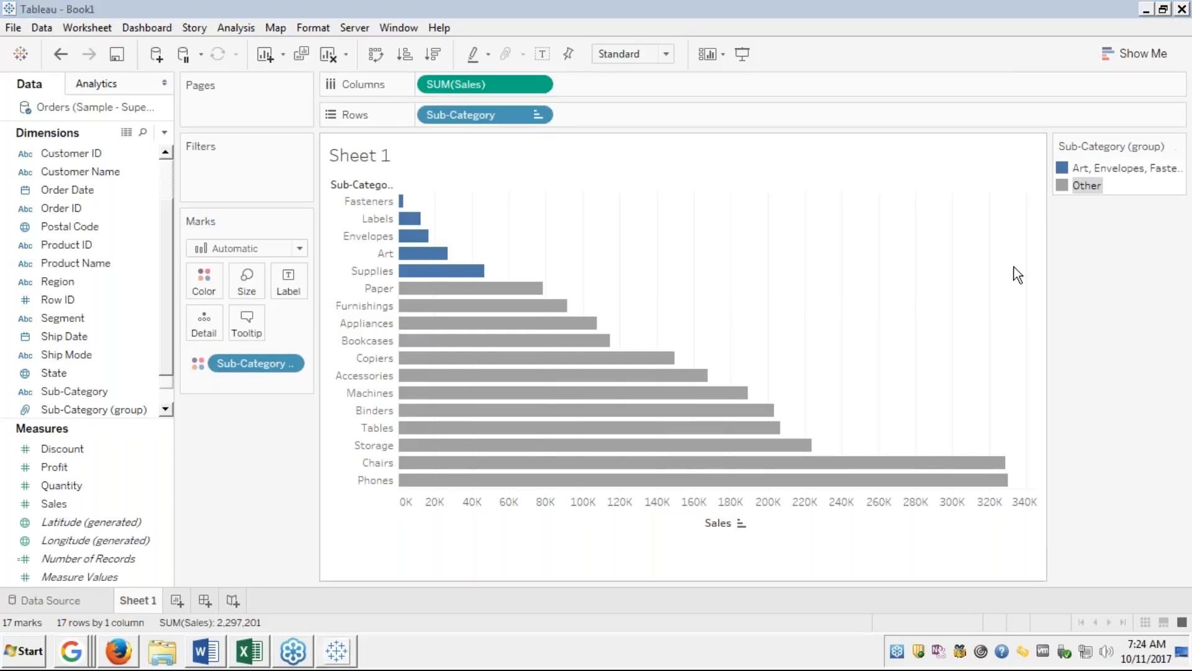
# Turn on highlighting in the Sub-Category (group) legend and test it on each group.
pyautogui.click(1164, 146)
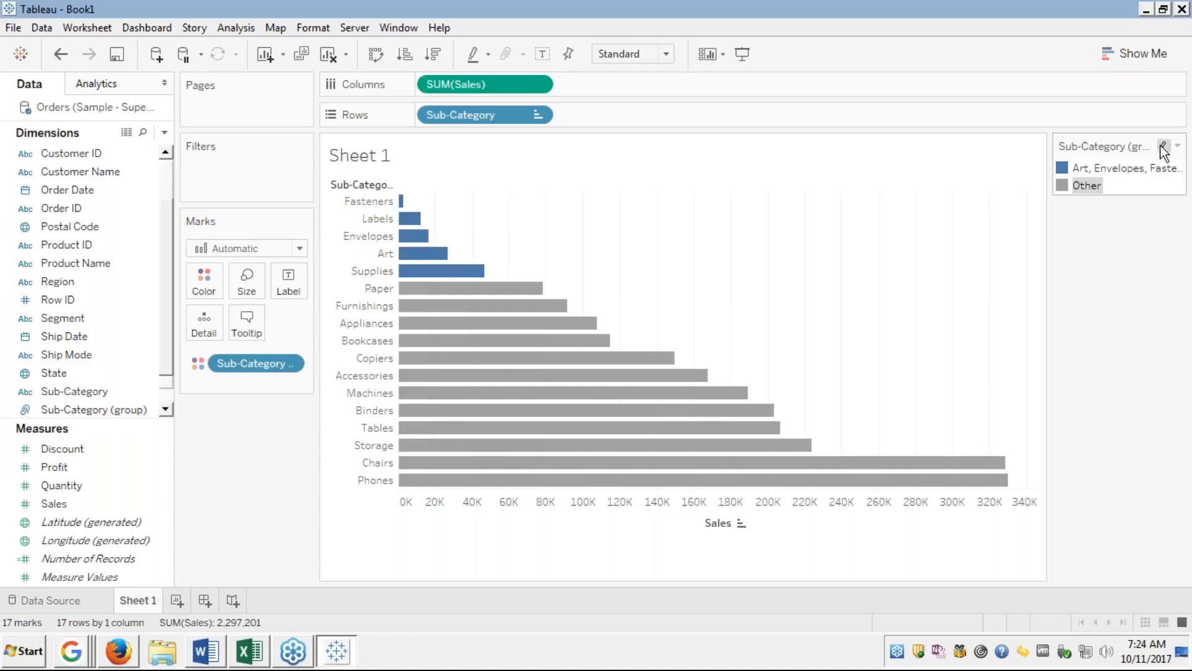
pyautogui.click(1092, 166)
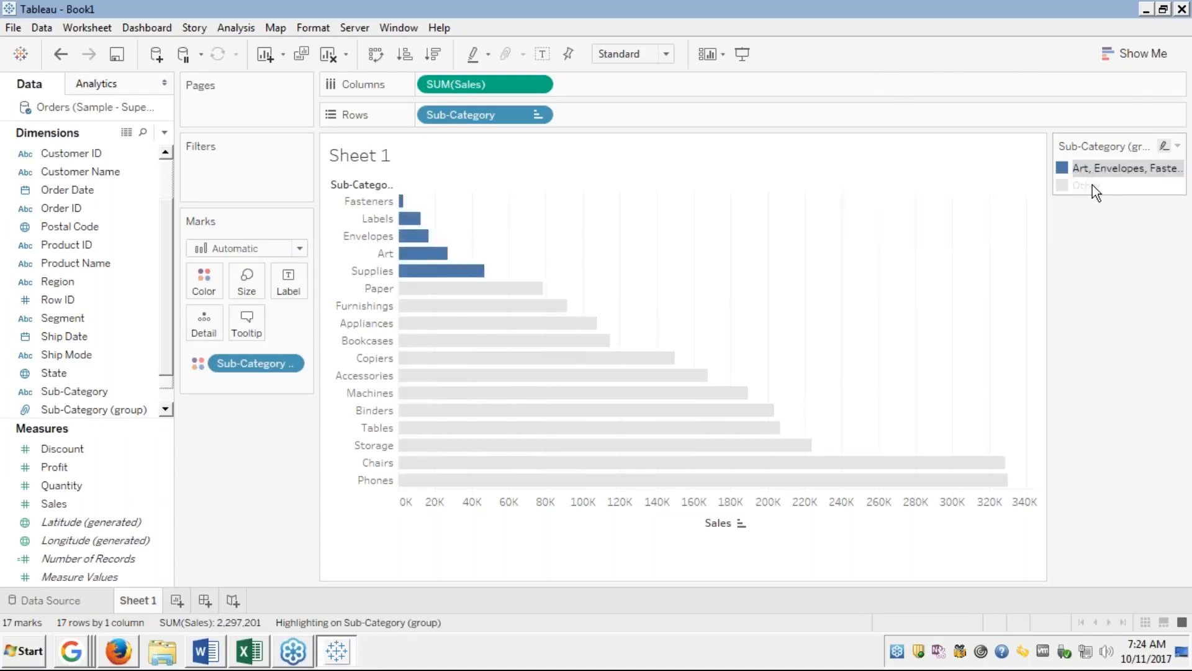
pyautogui.click(1093, 184)
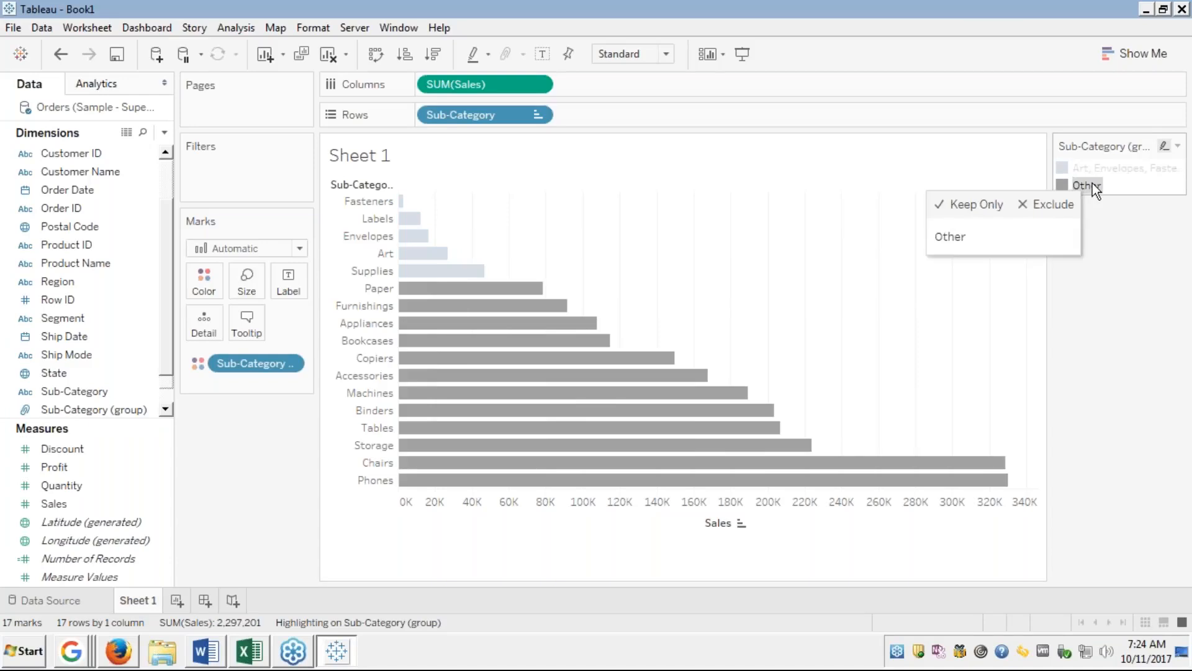
pyautogui.click(1097, 169)
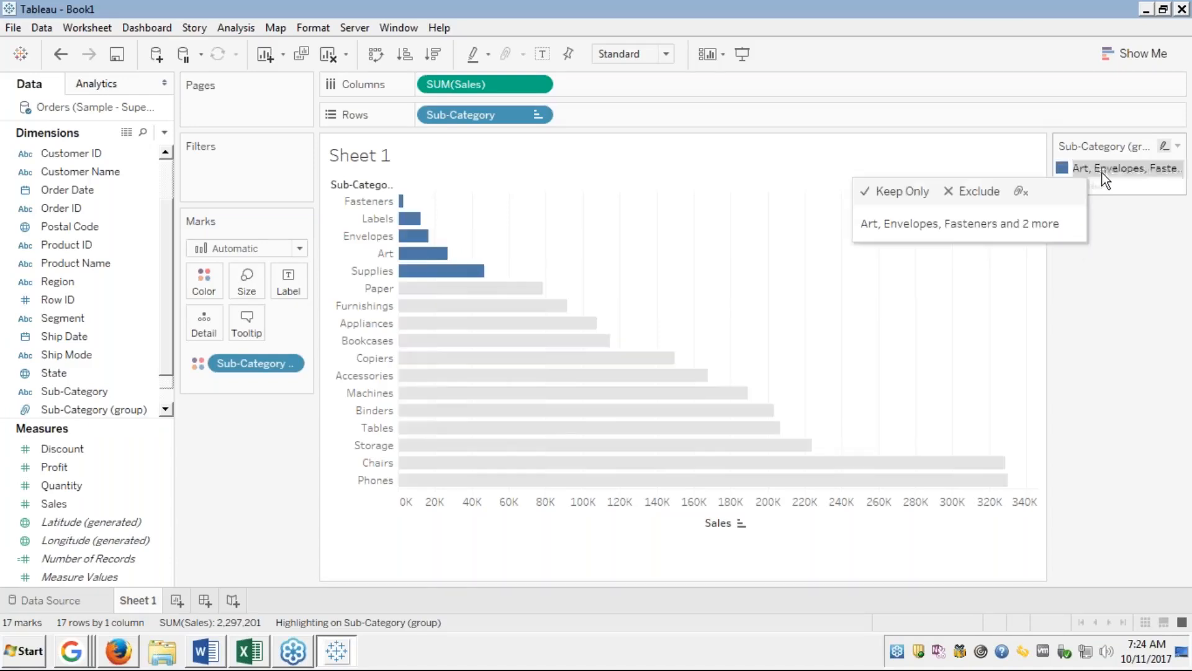
pyautogui.click(1104, 241)
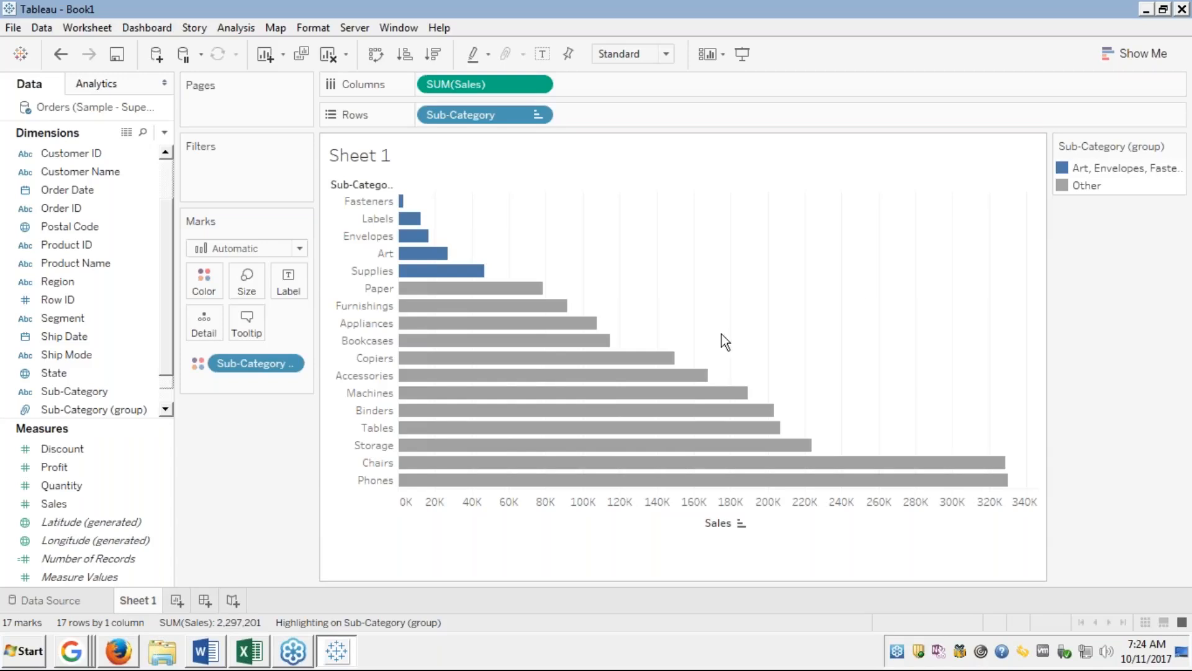
pyautogui.click(154, 377)
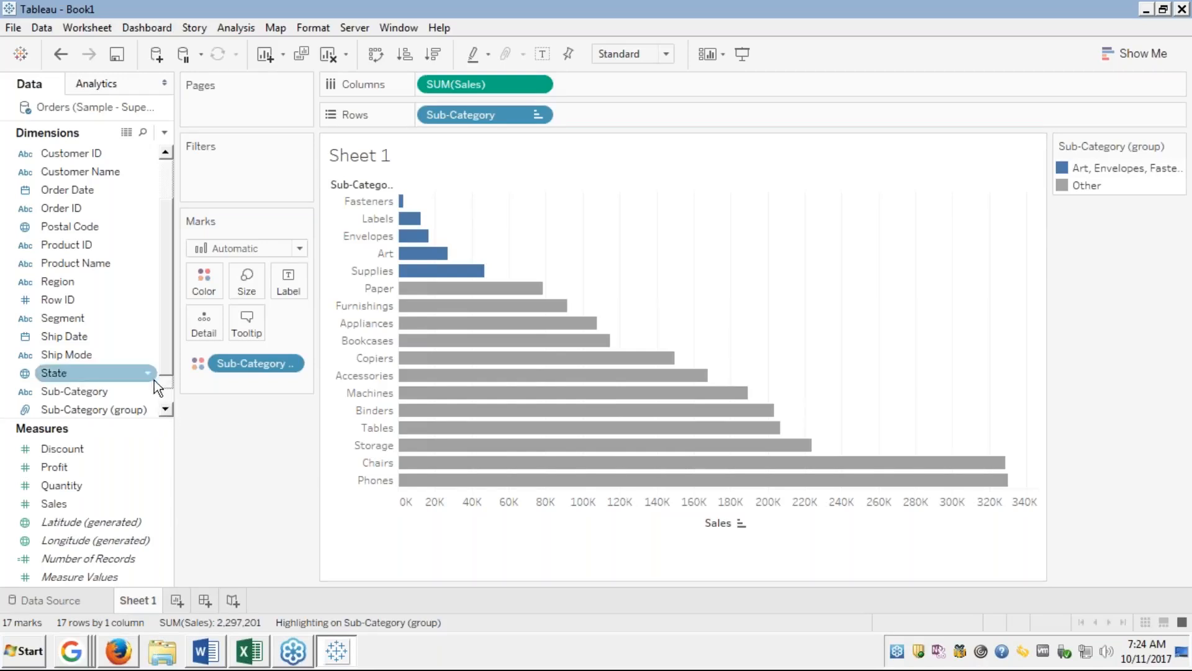
pyautogui.click(72, 295)
pyautogui.press('Down')
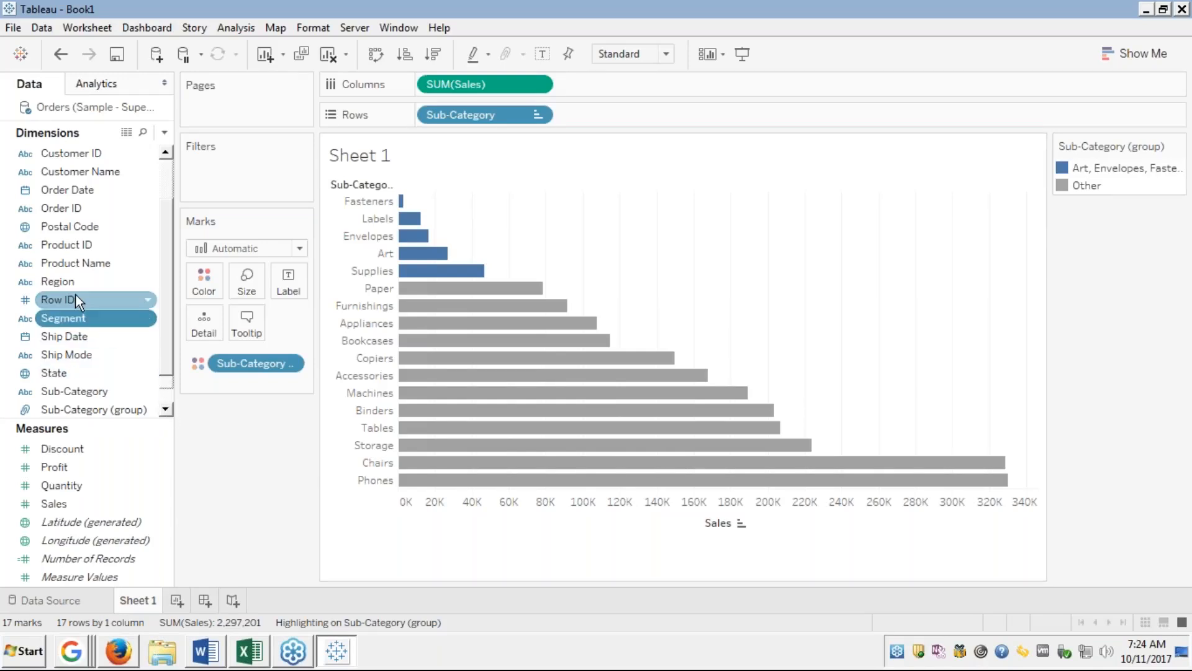
pyautogui.click(65, 392)
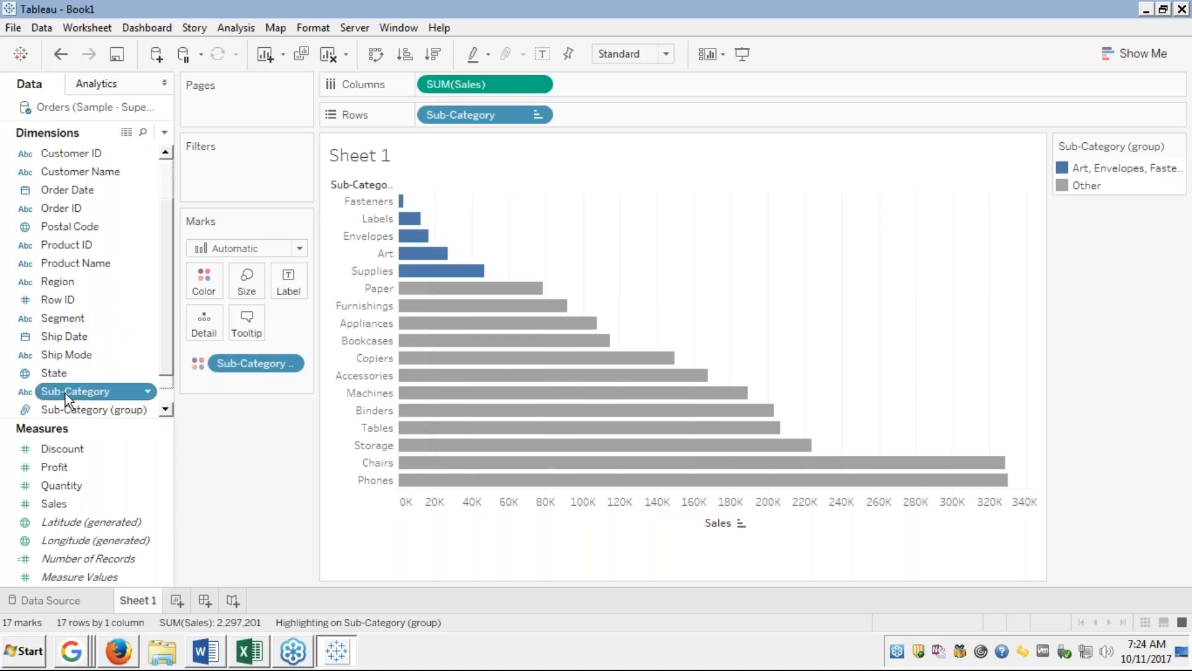
pyautogui.click(140, 409)
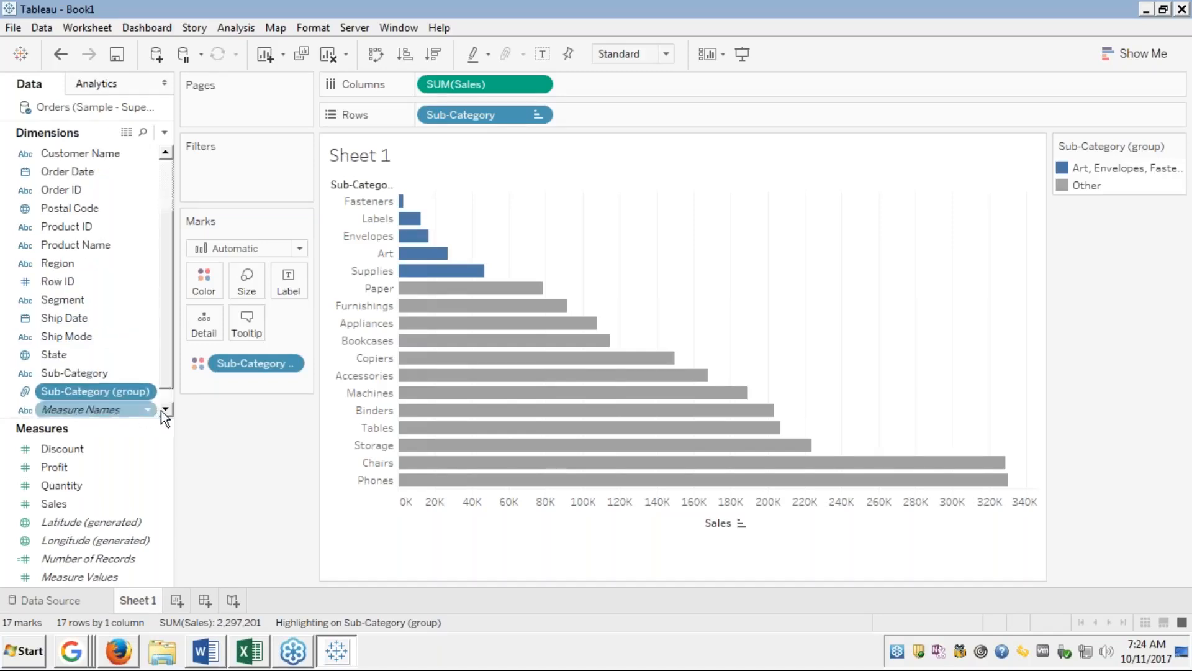
pyautogui.click(166, 410)
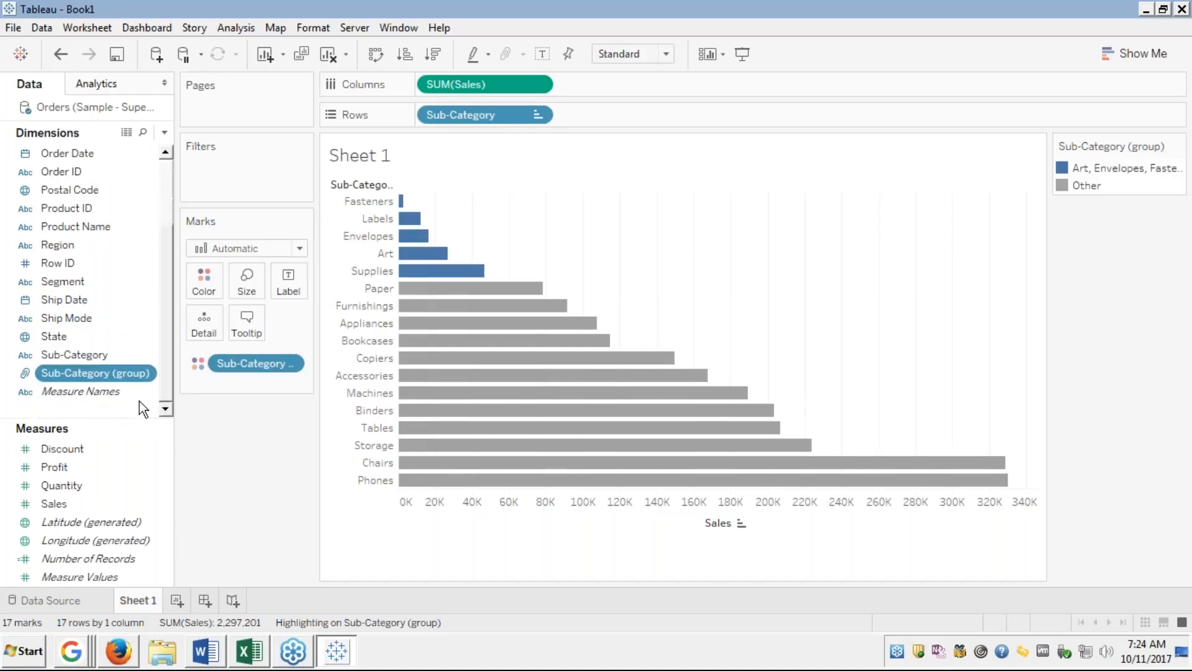
pyautogui.moveTo(124, 391)
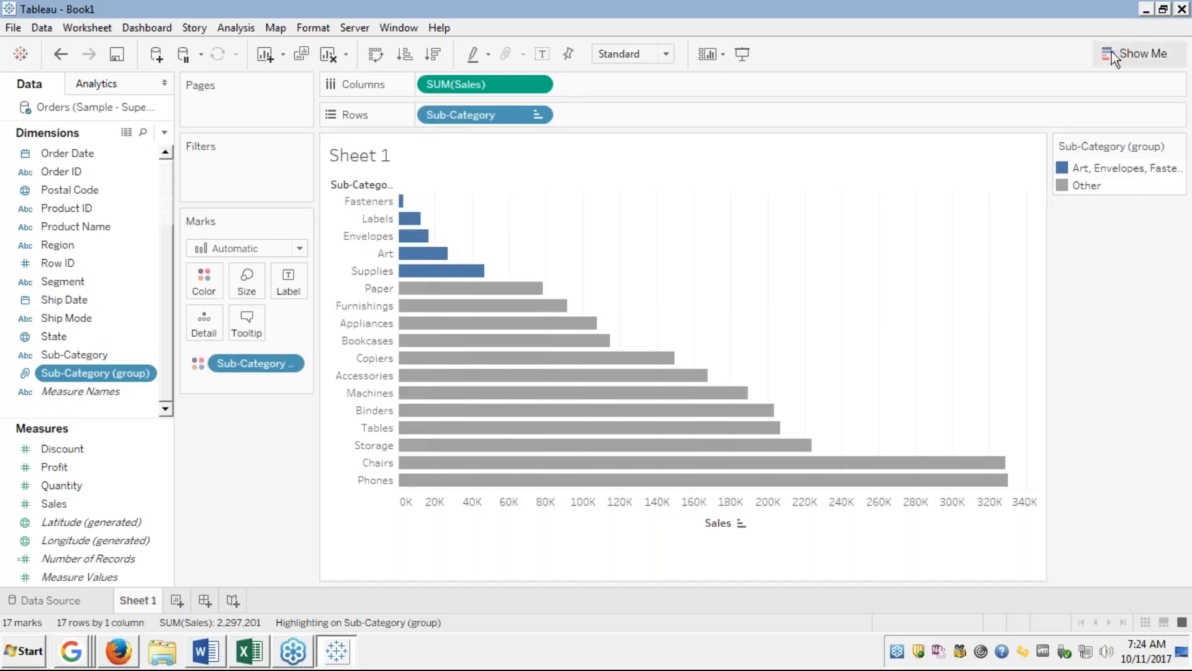
pyautogui.click(1080, 168)
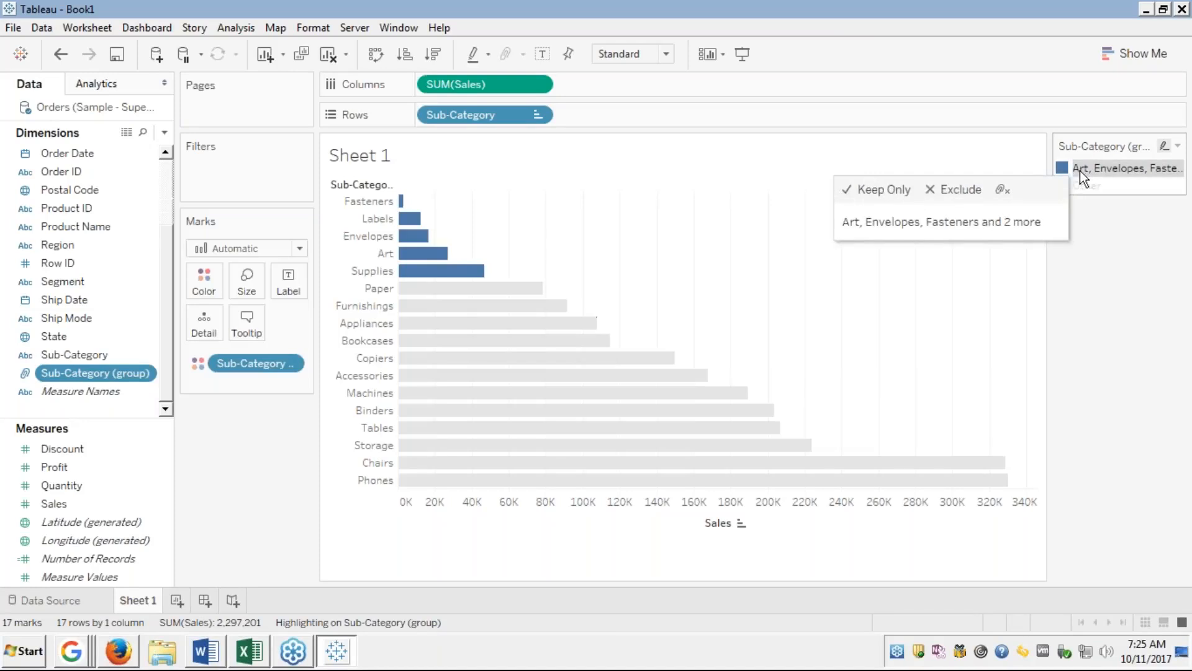
pyautogui.click(1082, 185)
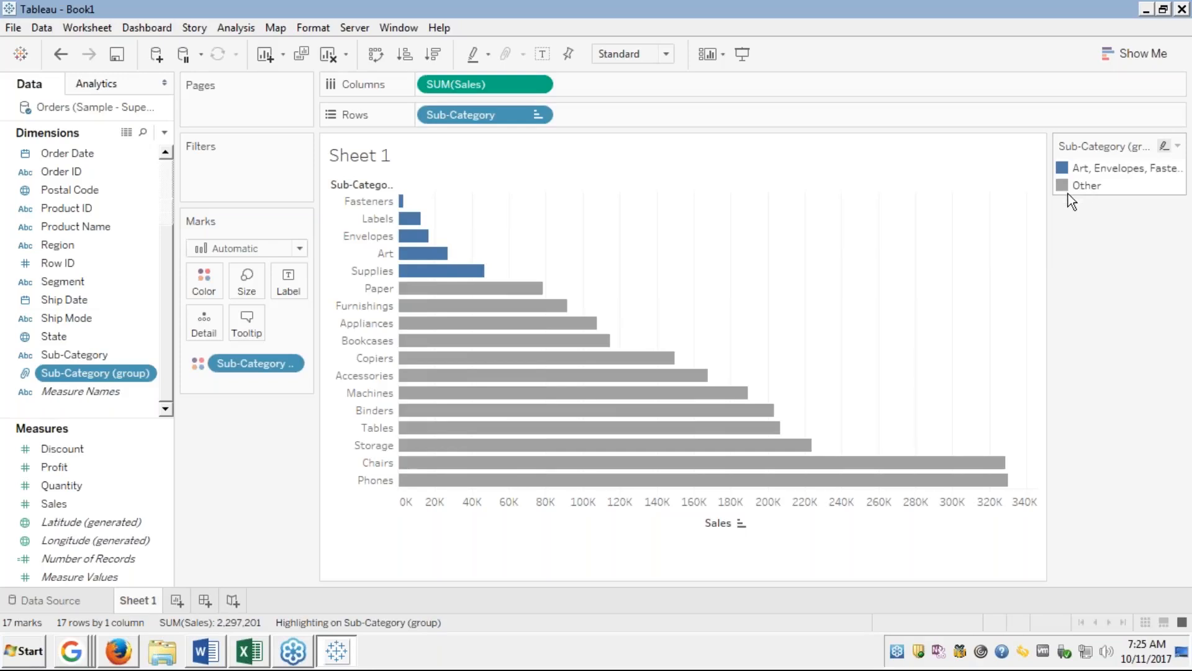
pyautogui.rightClick(79, 369)
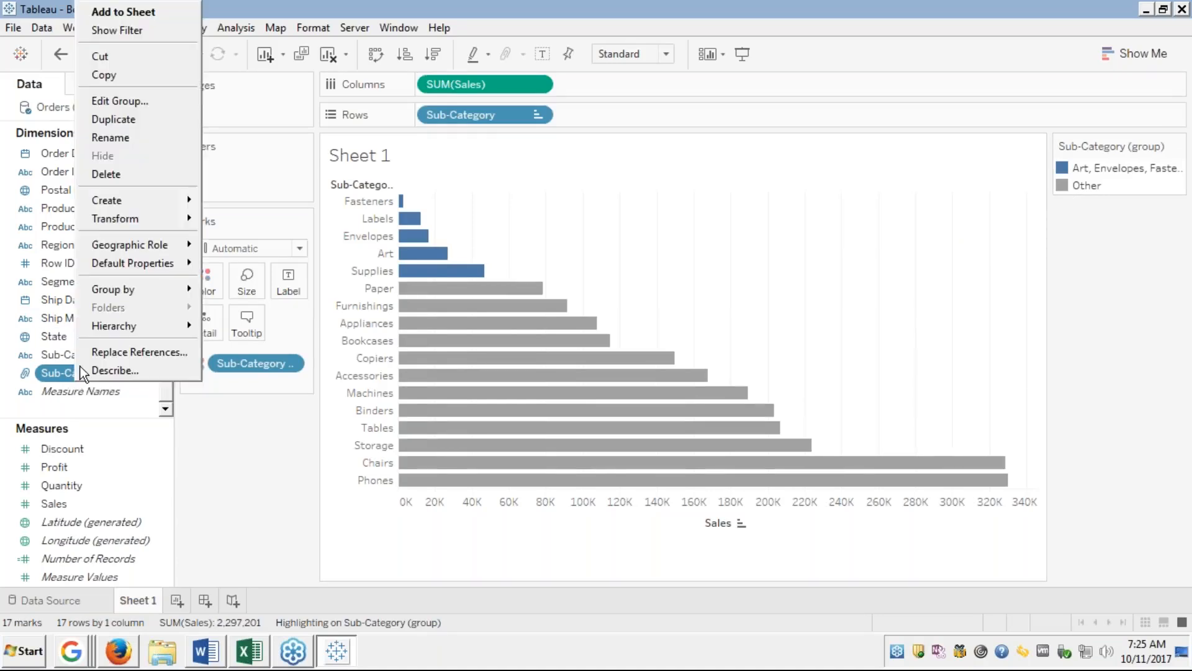
pyautogui.moveTo(121, 254)
pyautogui.click(113, 101)
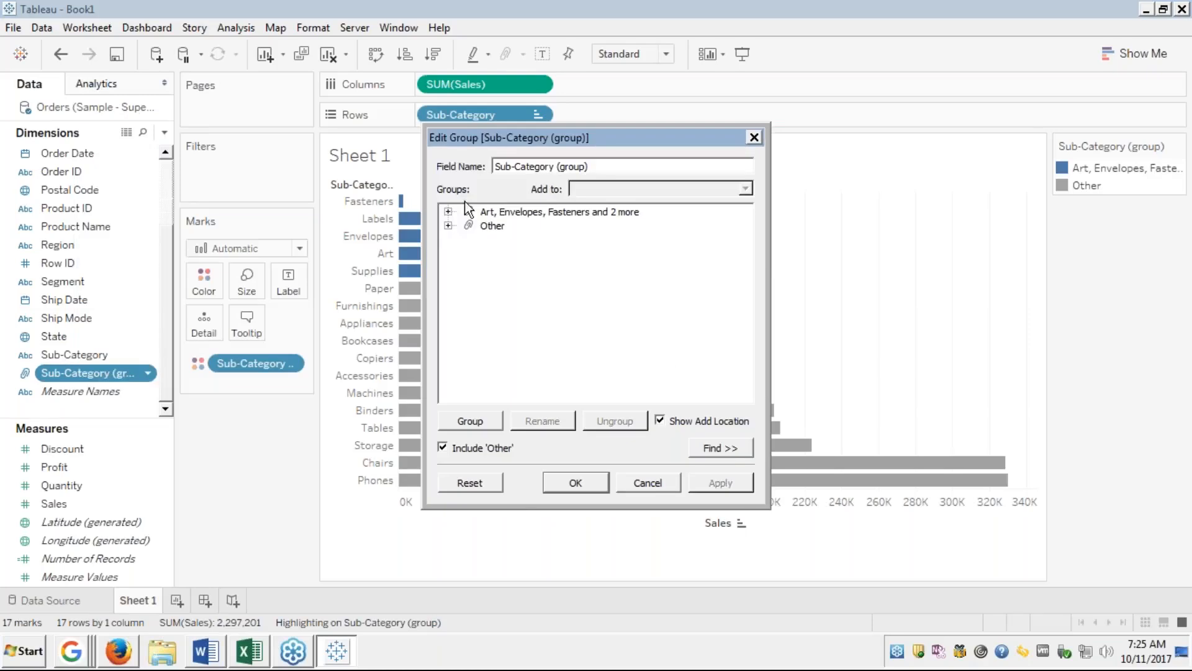
pyautogui.click(448, 212)
pyautogui.click(448, 212)
pyautogui.click(448, 226)
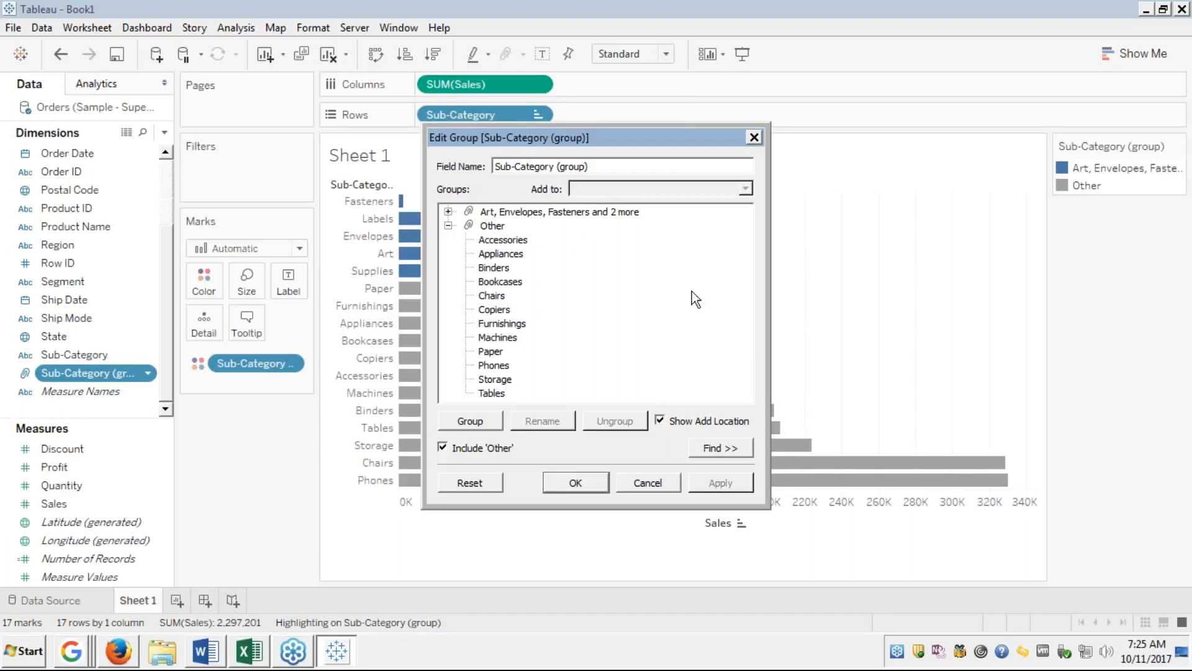
pyautogui.click(660, 482)
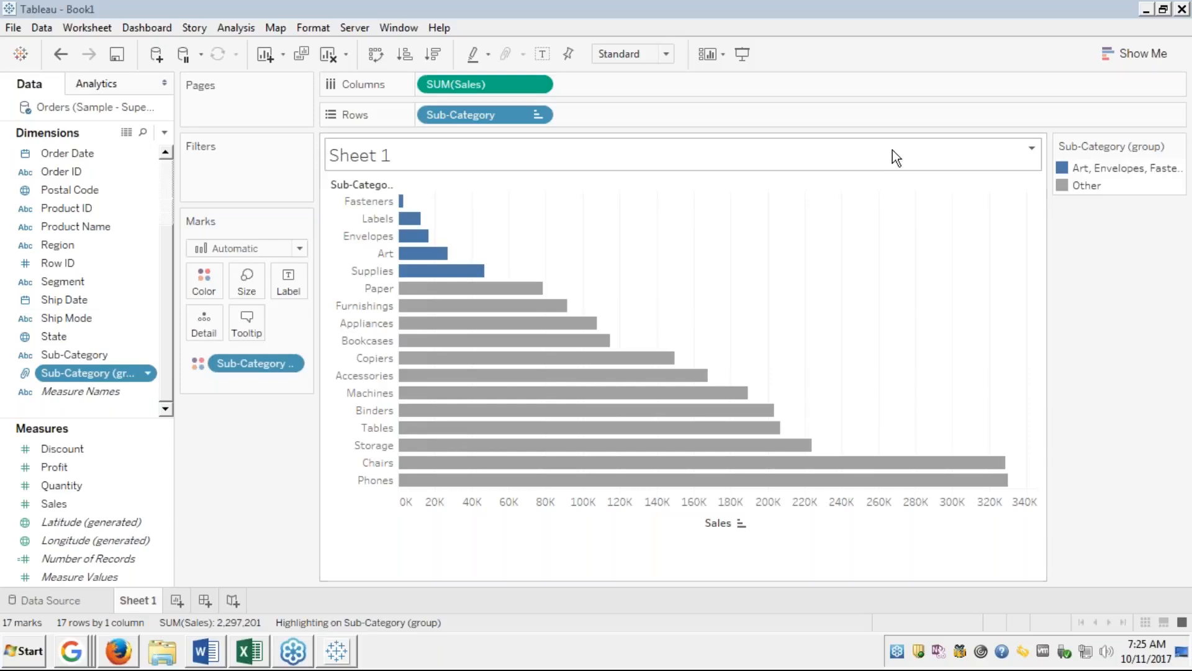
# Undo the group highlighting and the sub-category grouping, then reselect the Fasteners bar.
pyautogui.click(57, 55)
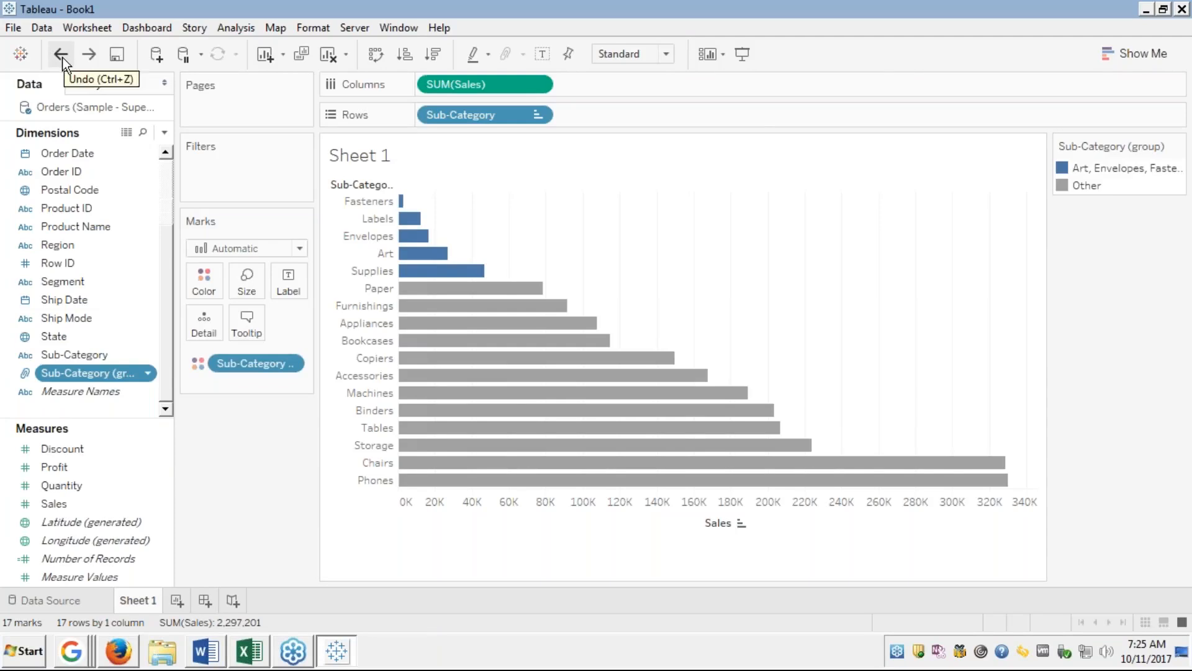
pyautogui.click(62, 57)
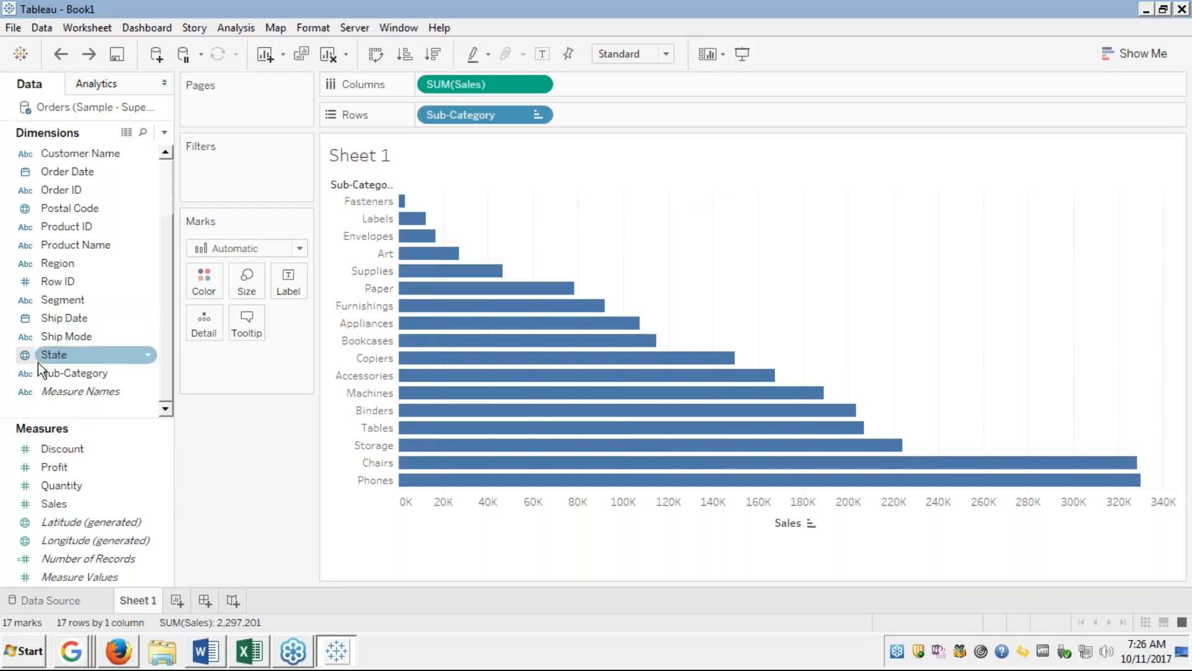
pyautogui.click(81, 391)
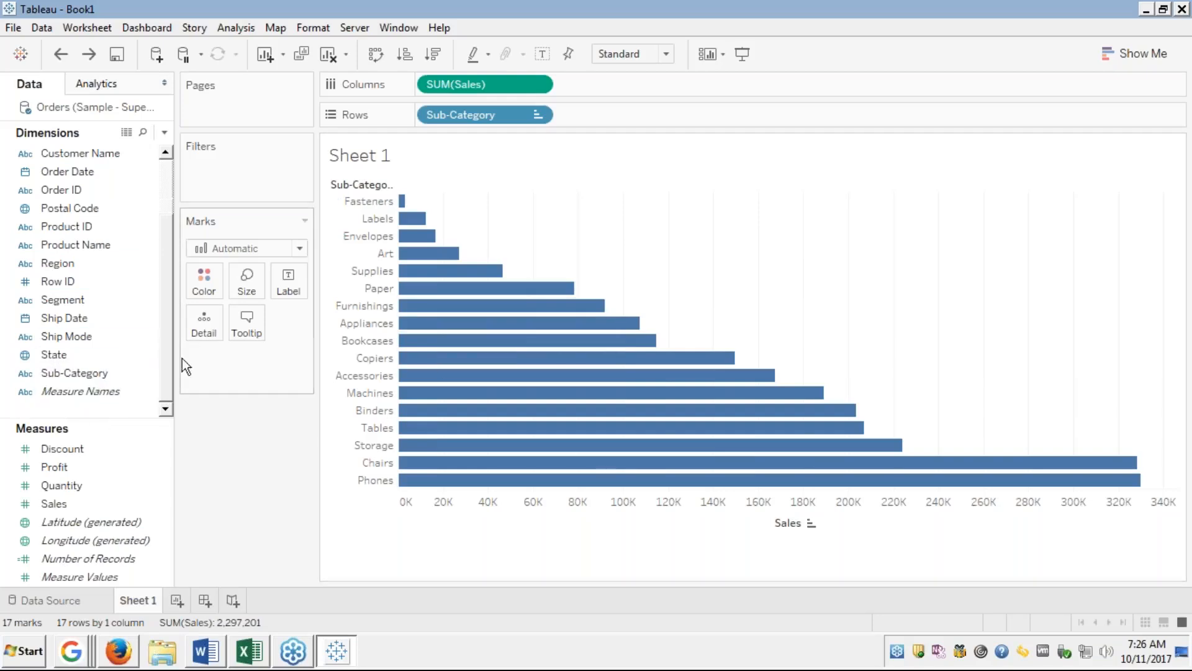
pyautogui.moveTo(409, 203)
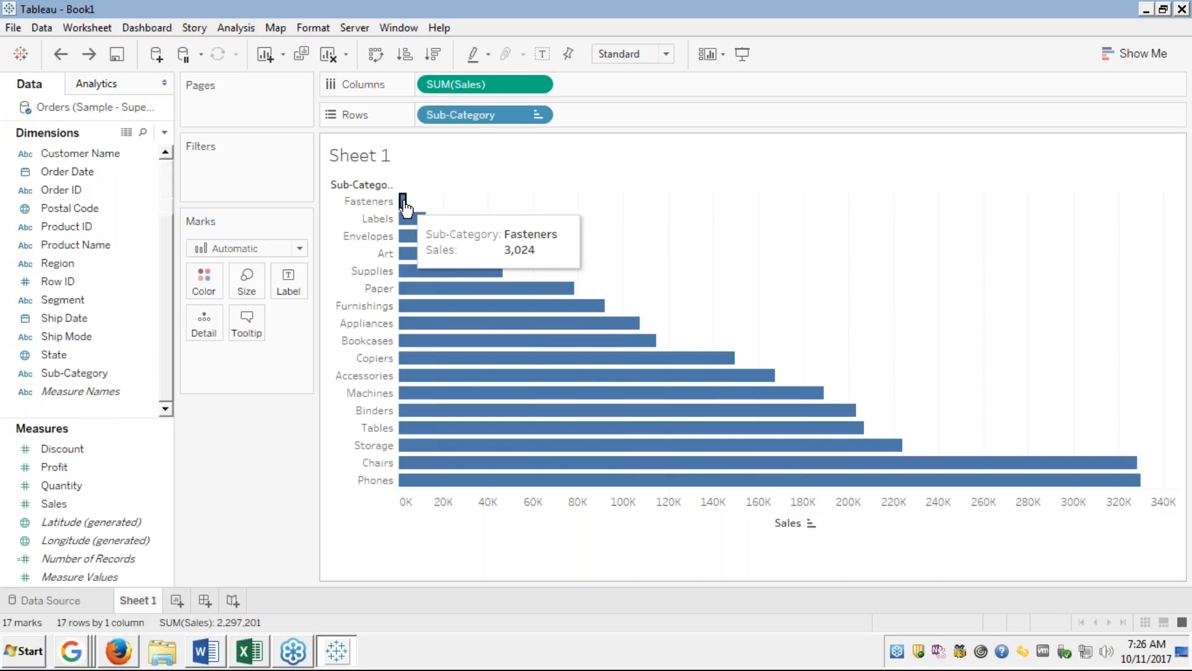
pyautogui.click(403, 201)
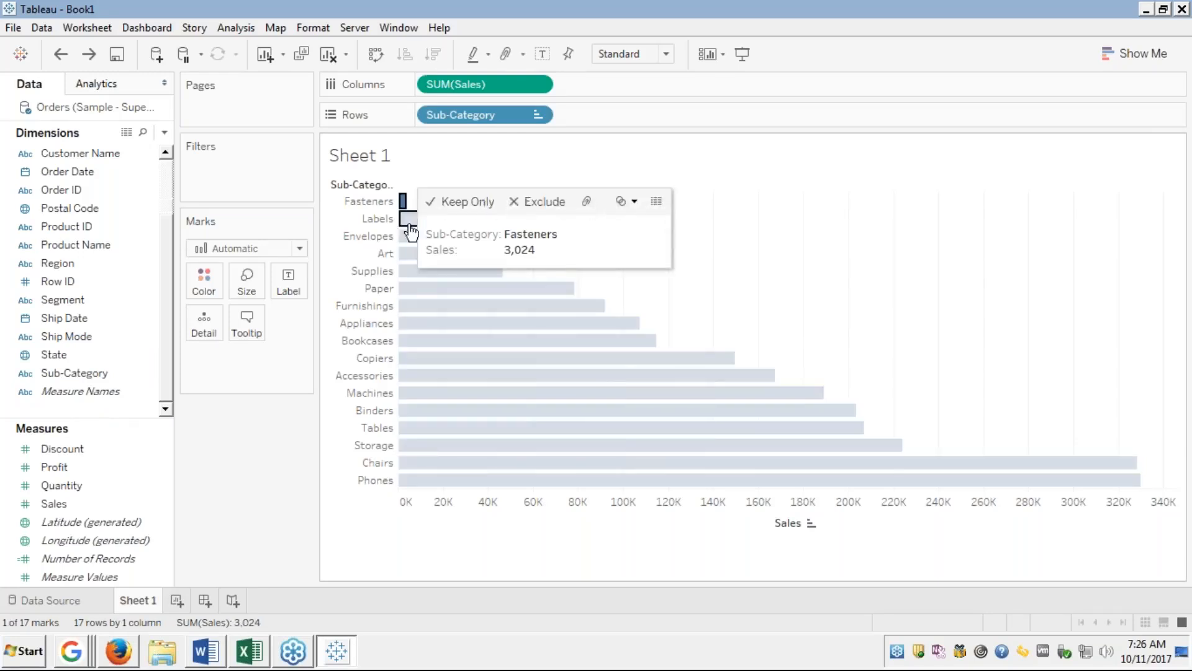
# Add Labels, Envelopes, Art and Supplies to the Fasteners selection and group them.
pyautogui.keyDown('ctrl'); pyautogui.click(409, 221); pyautogui.keyUp('ctrl')
pyautogui.keyDown('ctrl'); pyautogui.click(410, 237); pyautogui.keyUp('ctrl')
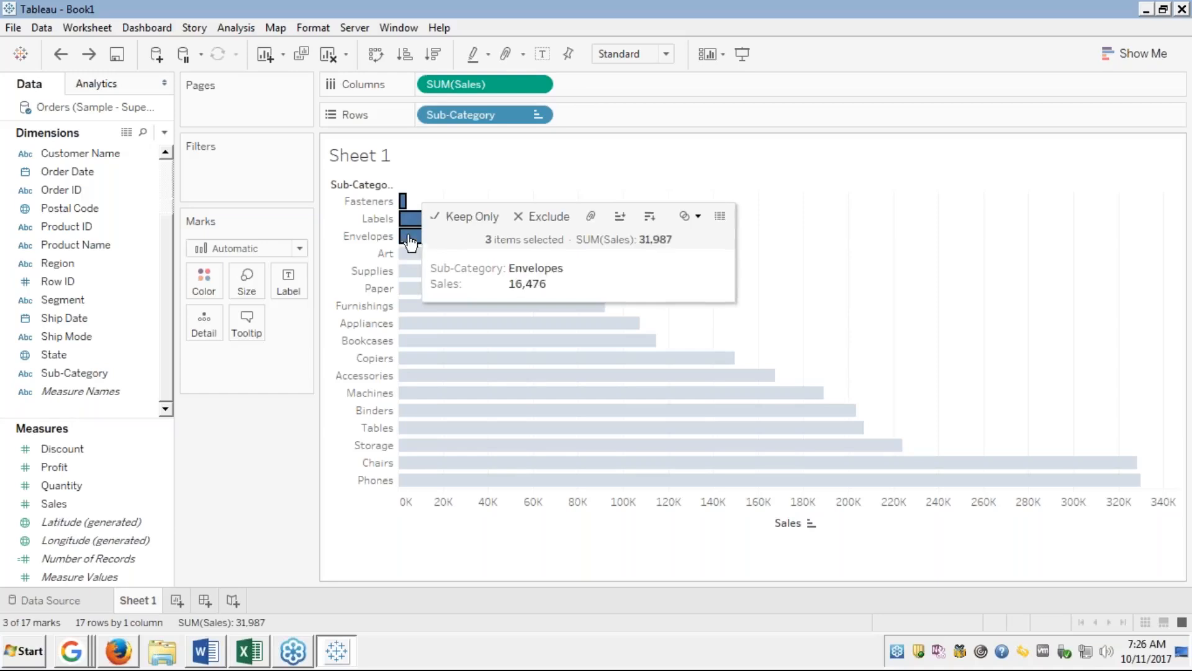
pyautogui.keyDown('ctrl'); pyautogui.click(409, 254); pyautogui.keyUp('ctrl')
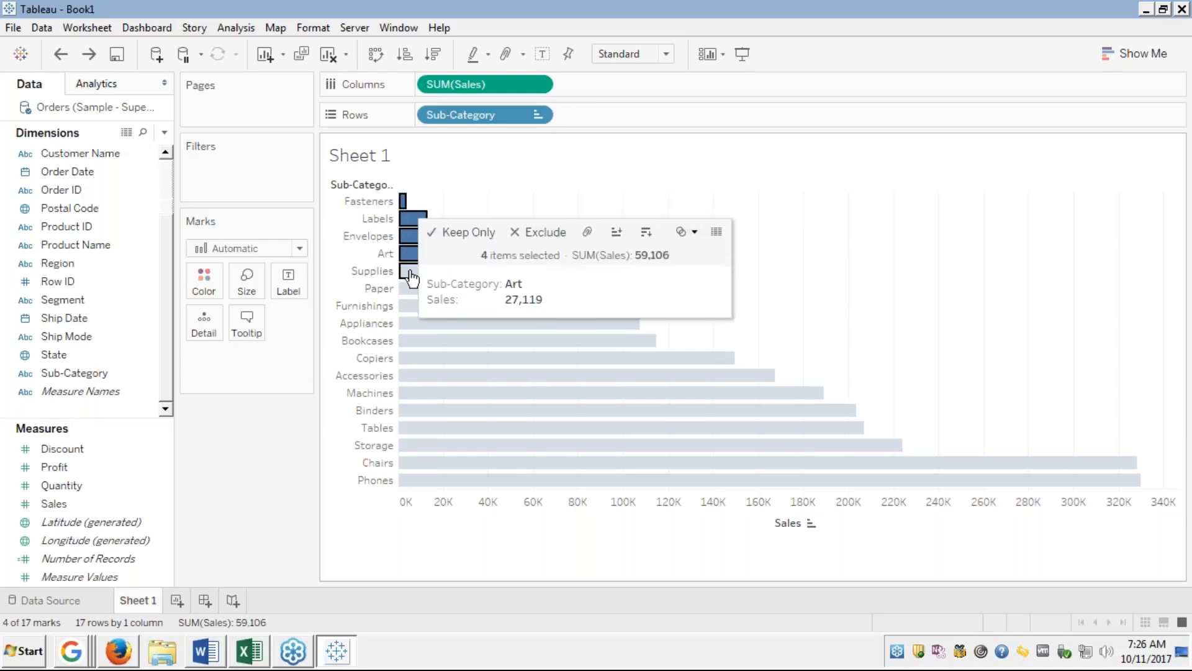
pyautogui.keyDown('ctrl'); pyautogui.click(412, 274); pyautogui.keyUp('ctrl')
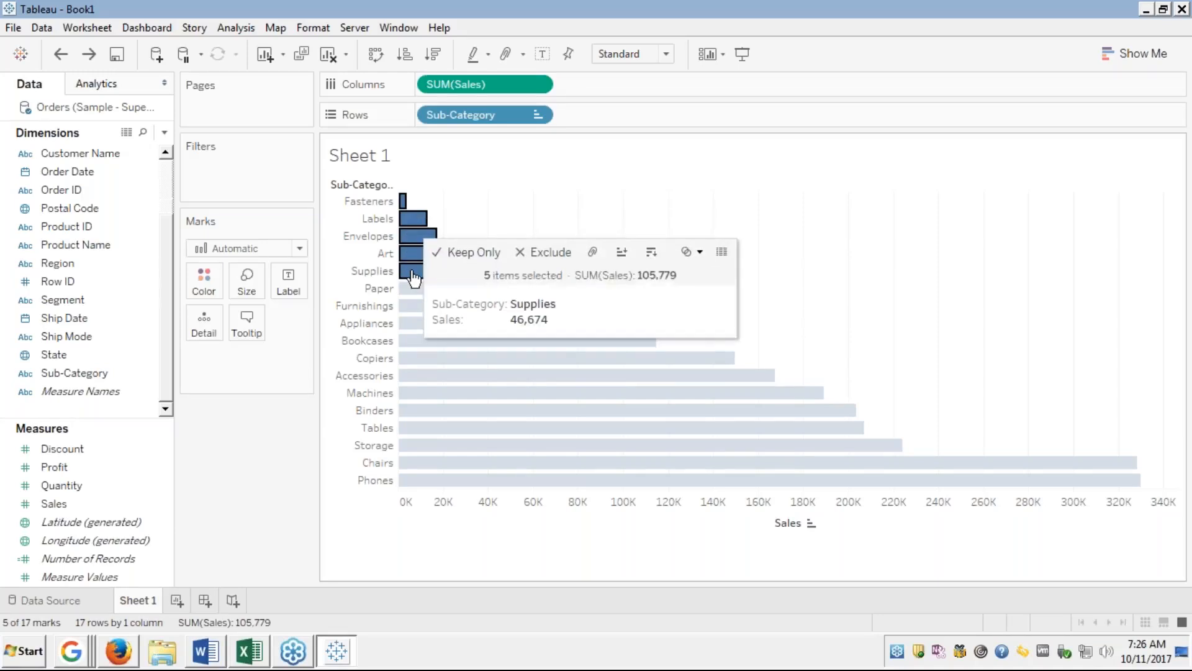
pyautogui.click(593, 254)
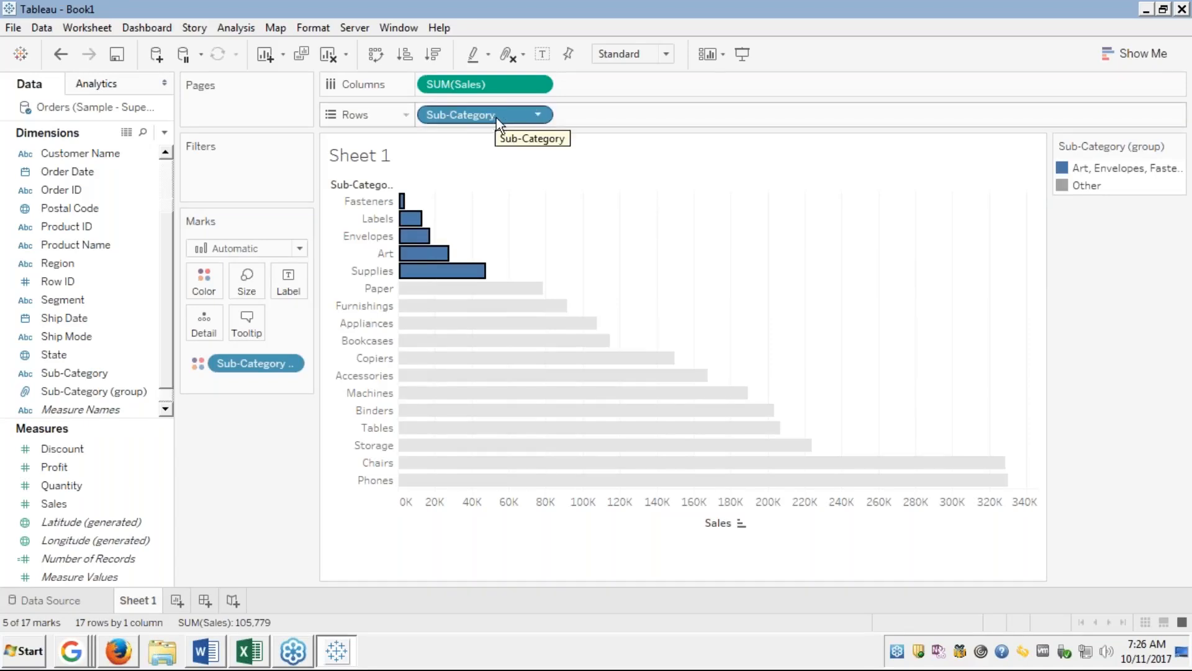
# Deselect the bars and turn on Sub-Category (group) highlighting from the colour legend.
pyautogui.click(531, 210)
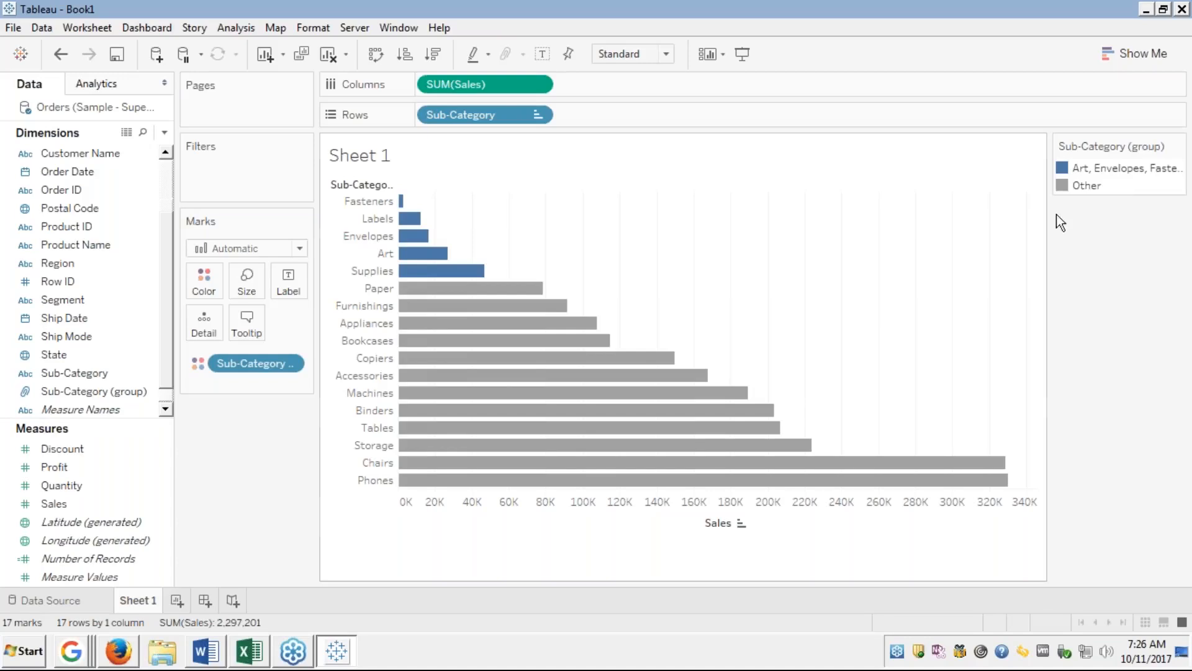
pyautogui.moveTo(1103, 166)
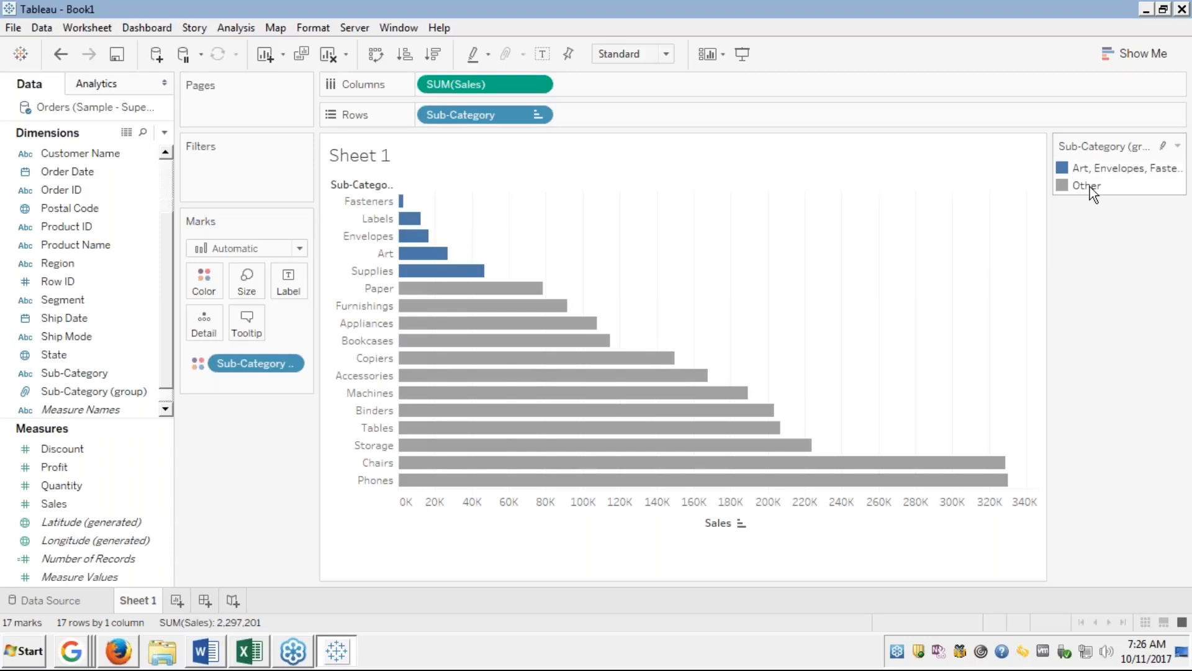
pyautogui.click(1164, 148)
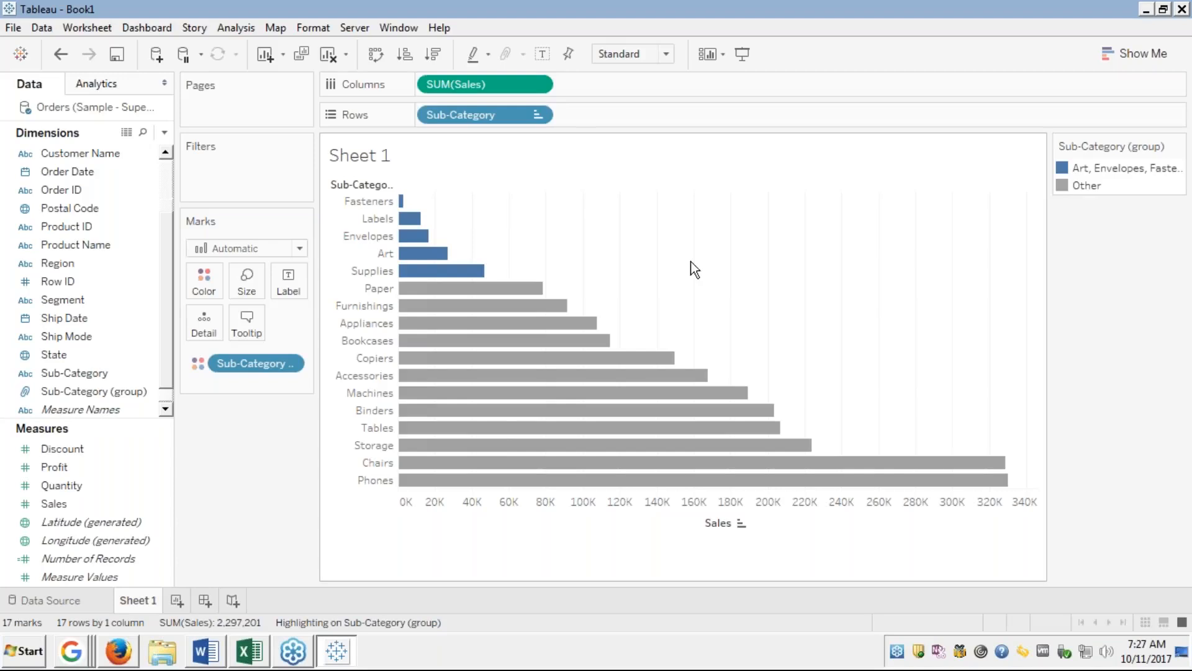
pyautogui.moveTo(471, 114); pyautogui.dragTo(289, 282)
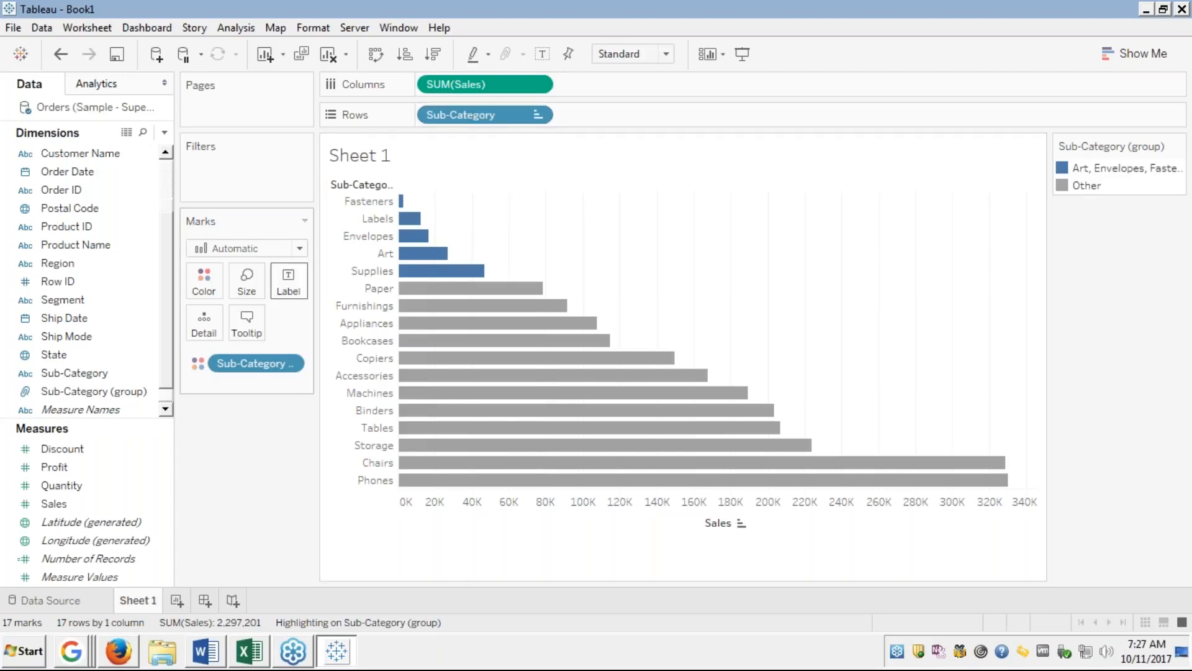
pyautogui.click(85, 393)
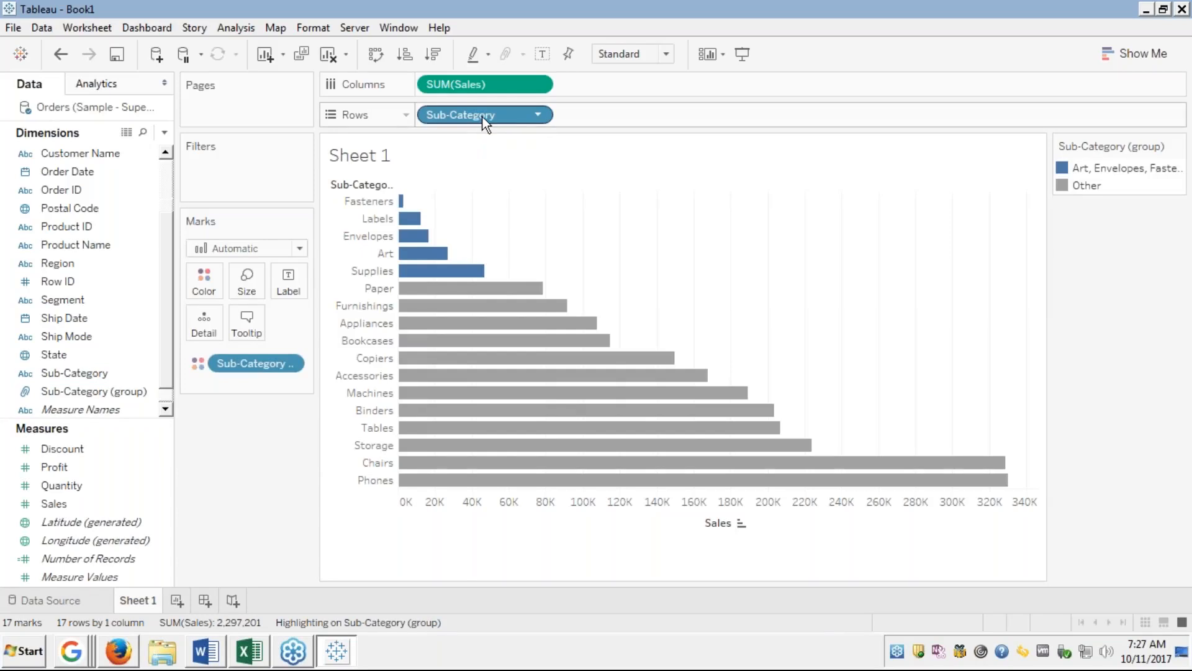
# Swap Sub-Category on Rows for Sub-Category (group), giving two Sales bars: the group and Other.
pyautogui.moveTo(480, 117); pyautogui.dragTo(98, 247)
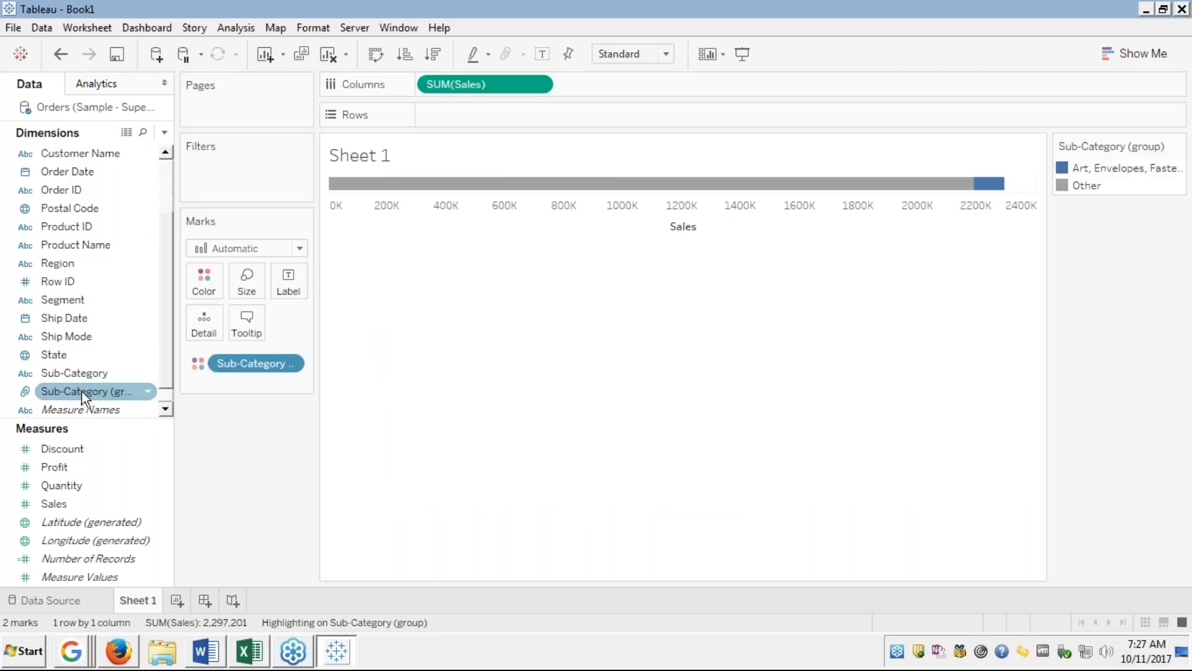
pyautogui.moveTo(81, 391); pyautogui.dragTo(463, 114)
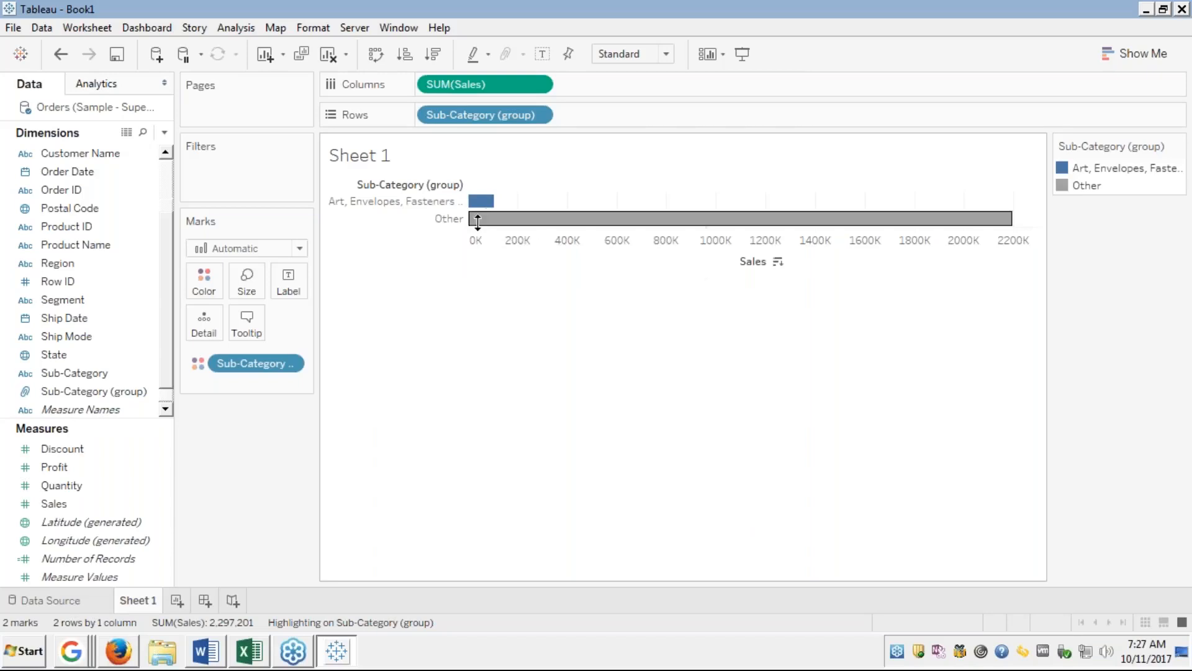
pyautogui.moveTo(486, 204)
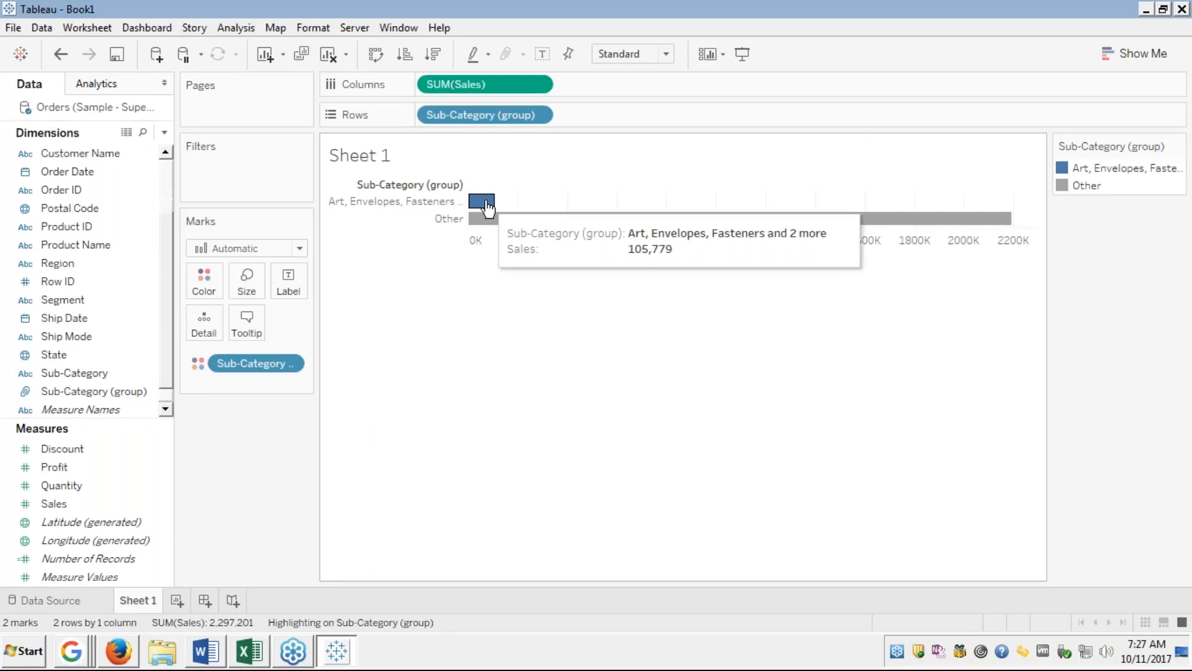
pyautogui.moveTo(519, 215)
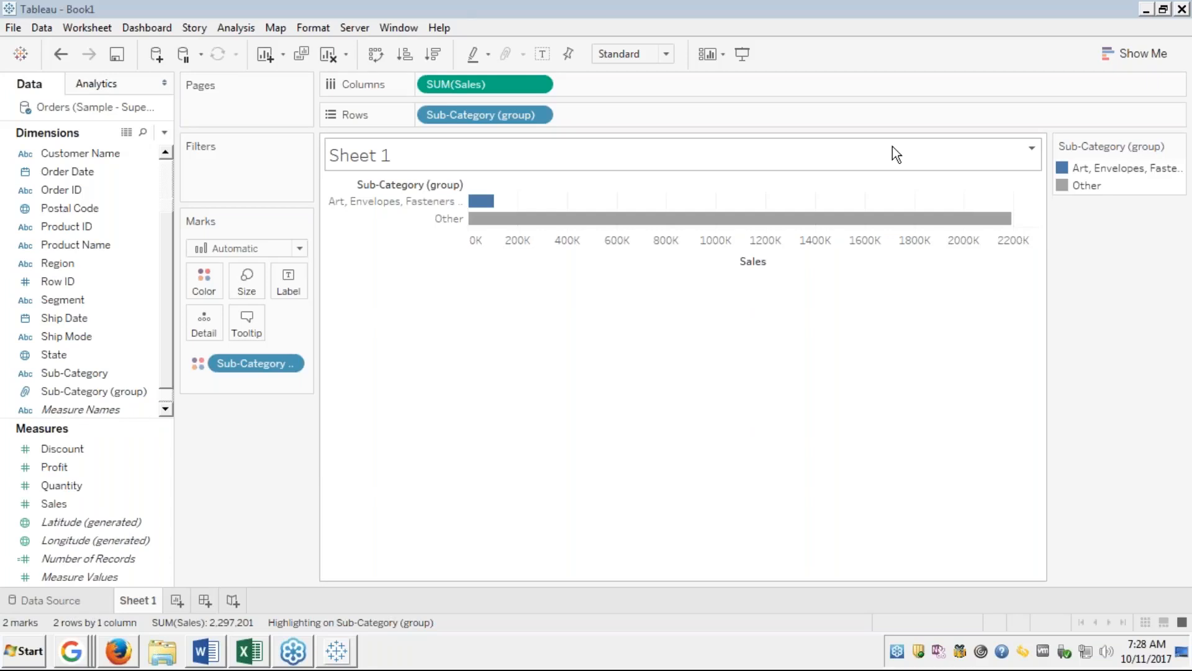
pyautogui.click(452, 295)
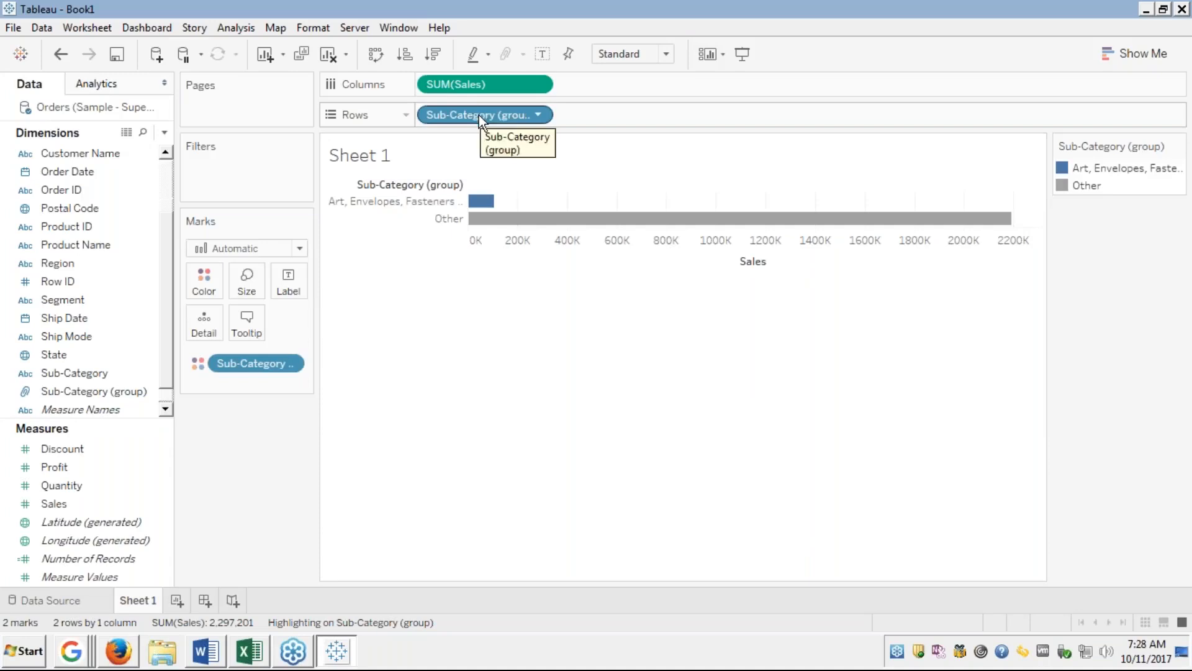
# Put Sub-Category back on Rows in place of the group field, restoring 17 group-coloured bars.
pyautogui.moveTo(478, 114); pyautogui.dragTo(77, 260)
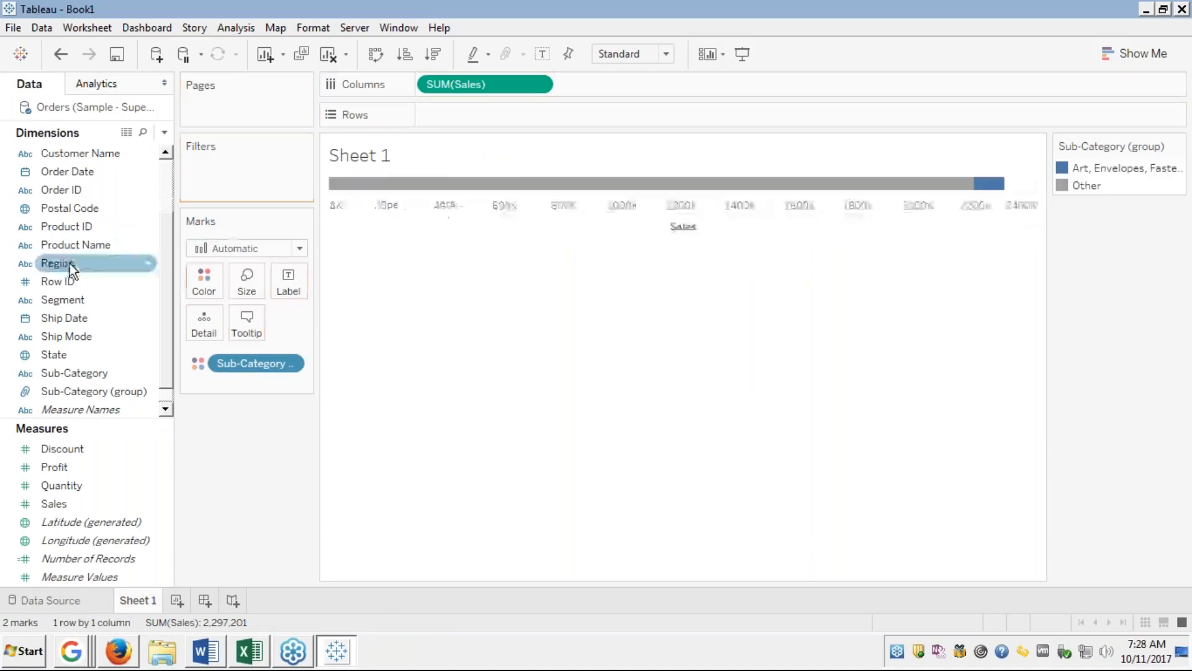
pyautogui.moveTo(68, 377); pyautogui.dragTo(495, 116)
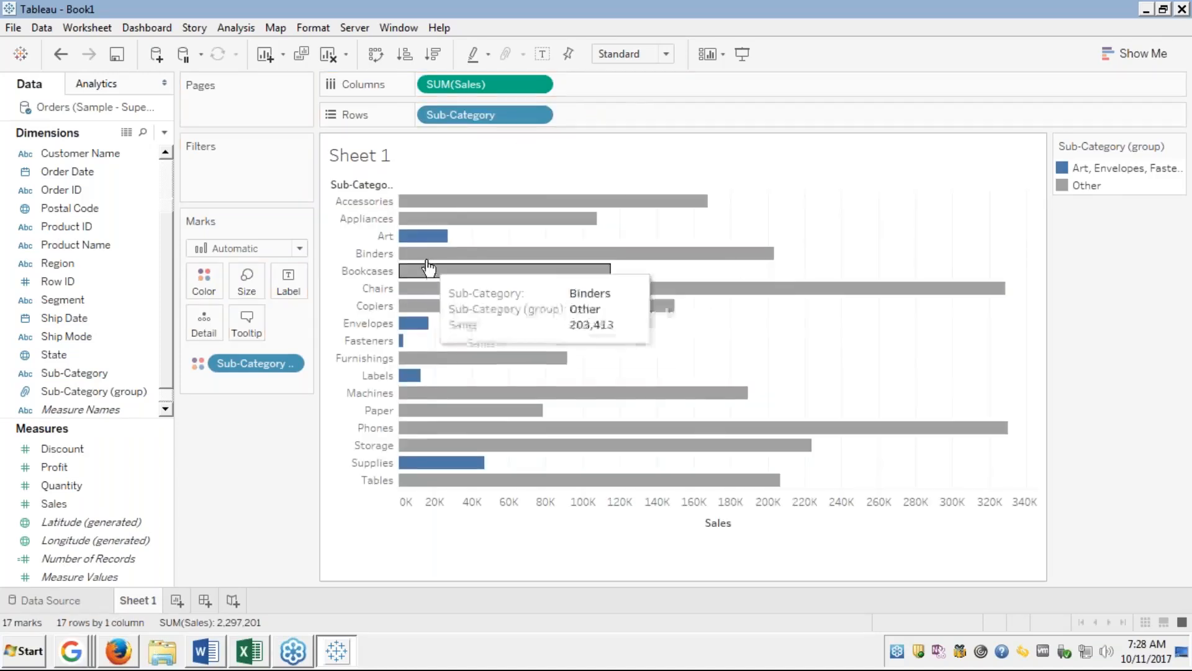
pyautogui.moveTo(432, 242)
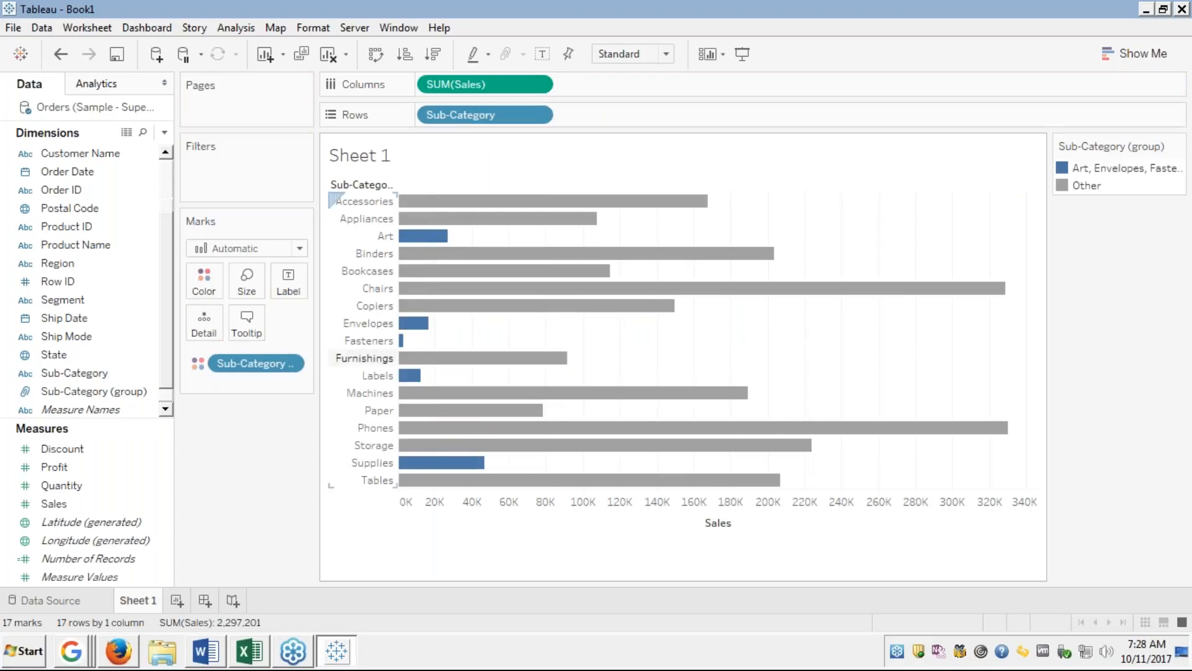
pyautogui.moveTo(402, 345)
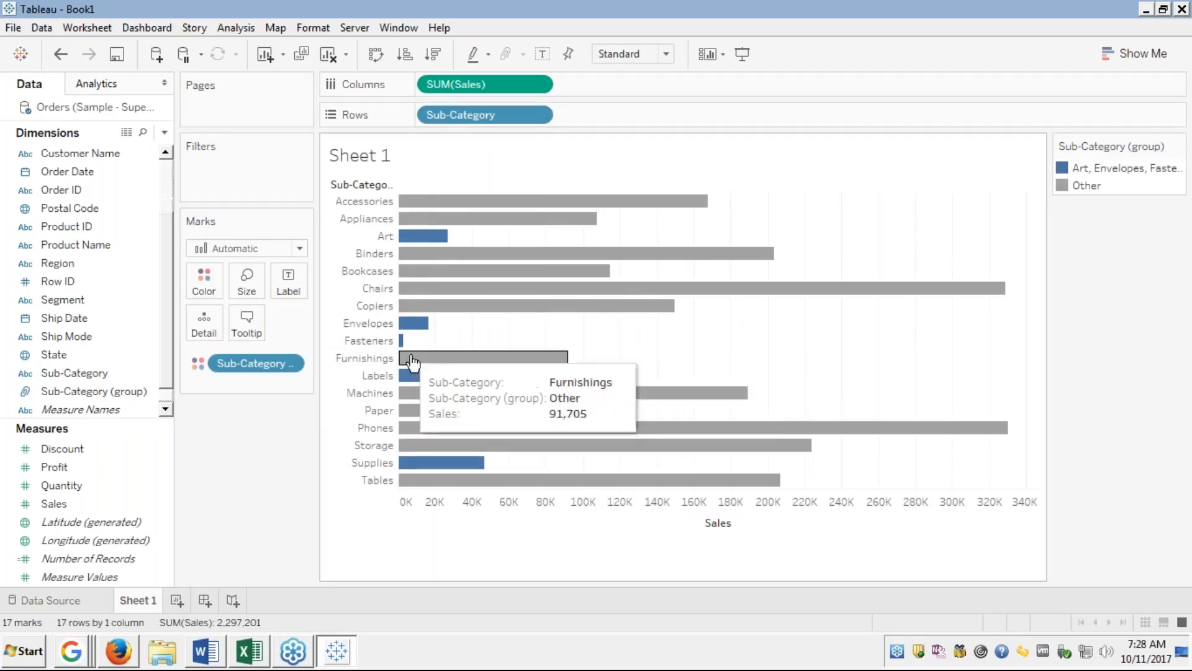
pyautogui.moveTo(413, 384)
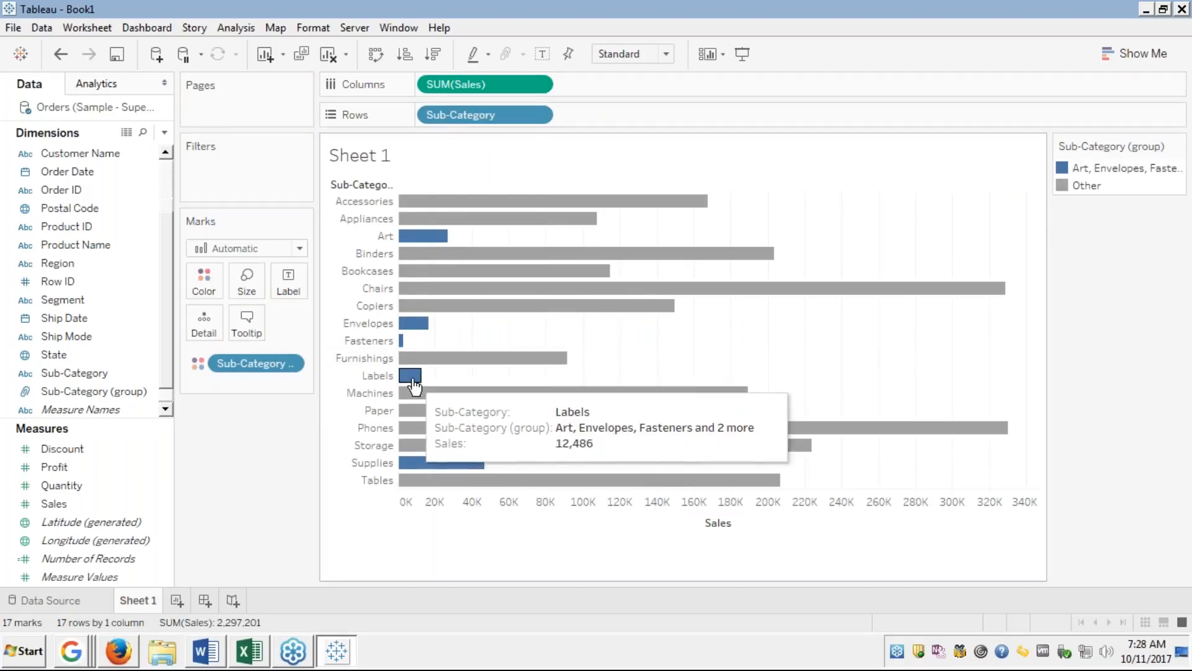
pyautogui.moveTo(437, 470)
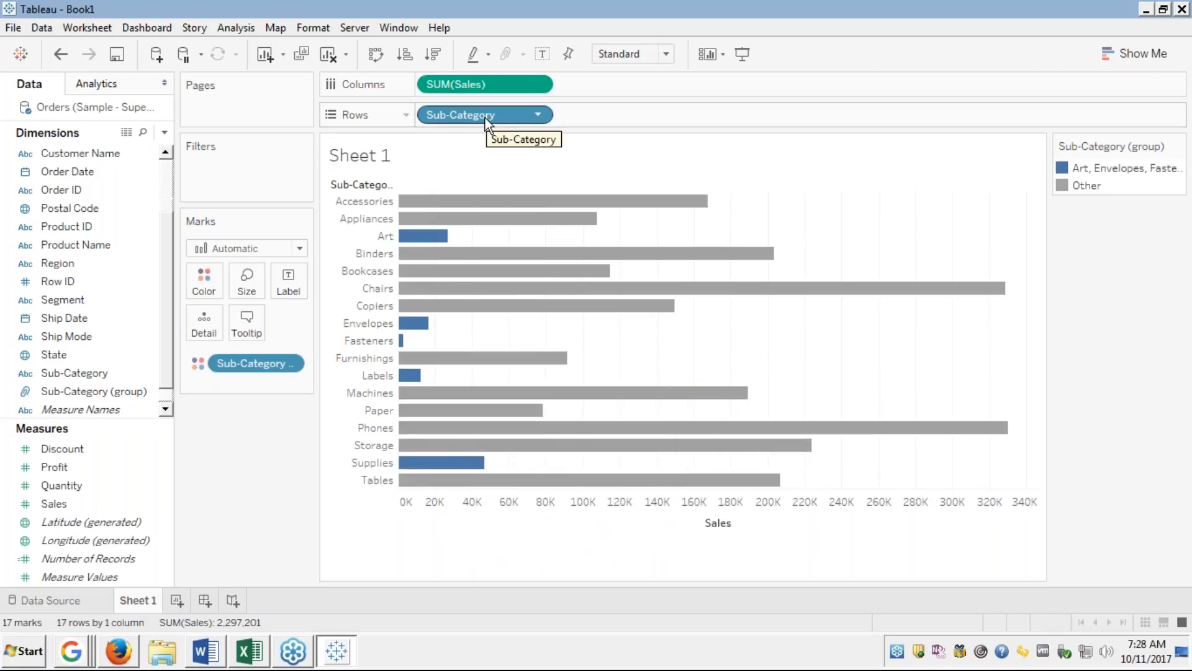
# Replace Sub-Category on Rows with Sub-Category (group) again, collapsing to two Sales bars.
pyautogui.moveTo(485, 117); pyautogui.dragTo(100, 230)
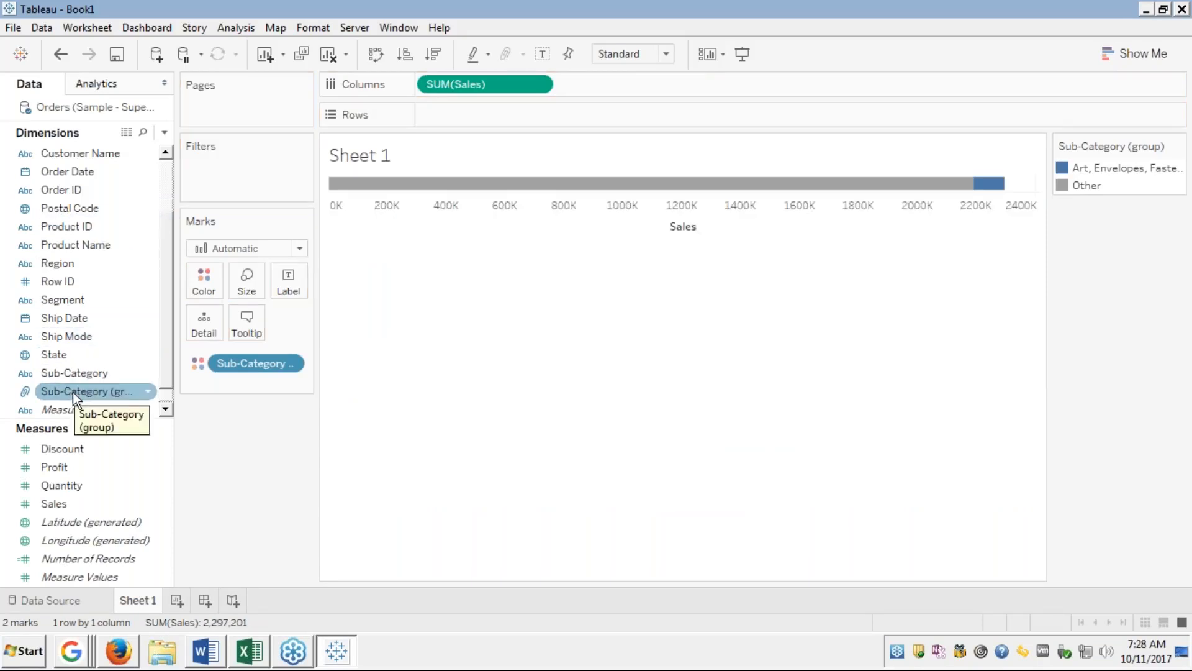
pyautogui.moveTo(73, 392); pyautogui.dragTo(545, 113)
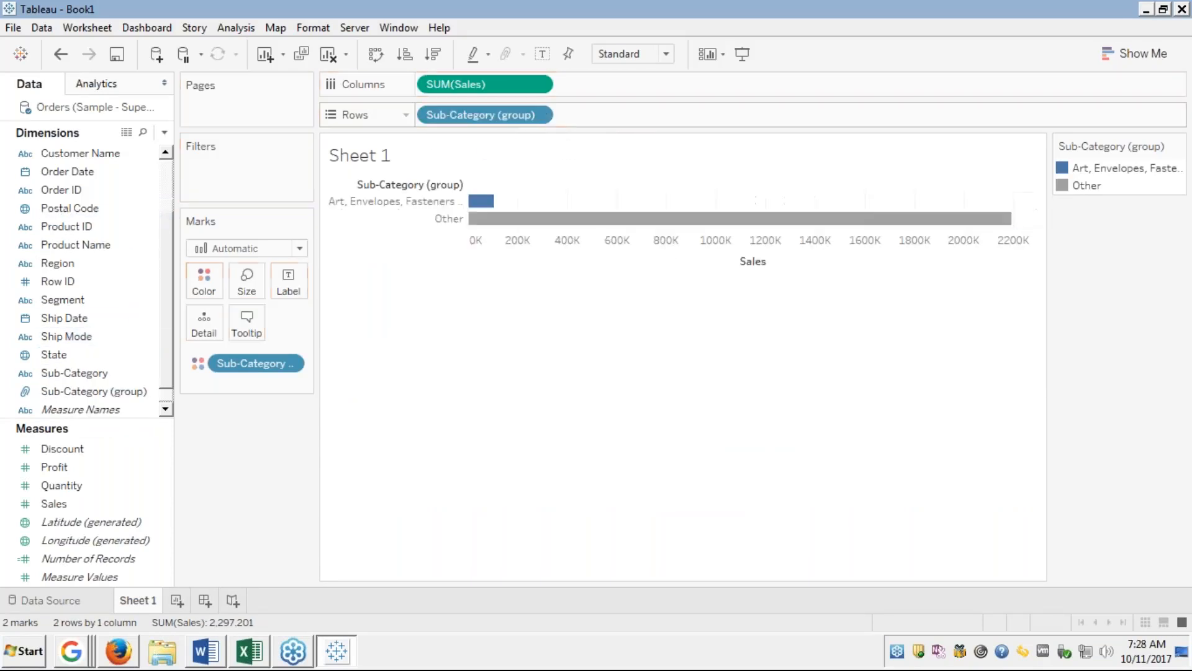
pyautogui.moveTo(488, 207)
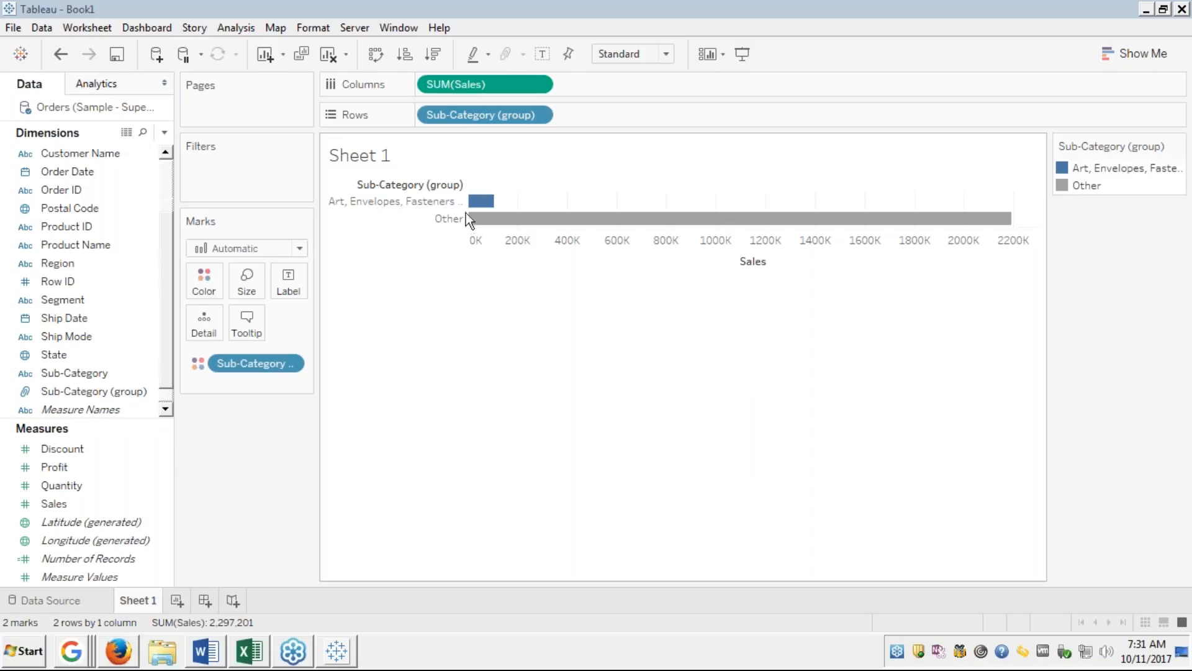
pyautogui.moveTo(475, 210)
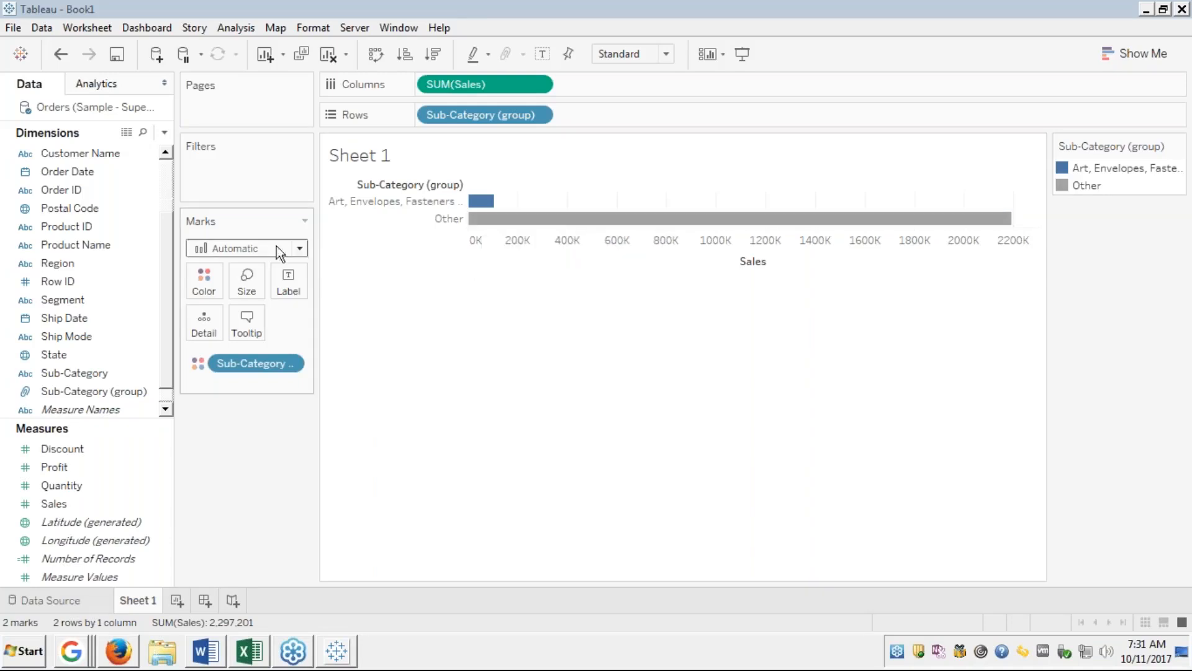
pyautogui.click(122, 304)
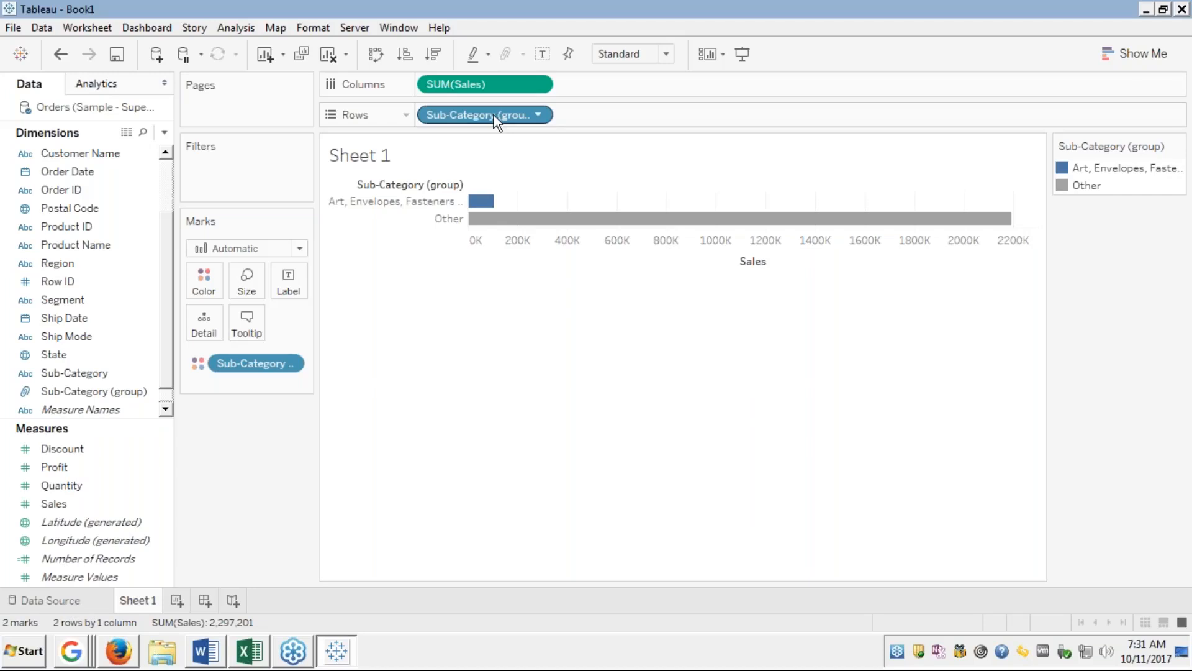
# Remove Sub-Category (group) from Rows and toggle Undo/Redo through the earlier chart states.
pyautogui.moveTo(494, 114); pyautogui.dragTo(128, 203)
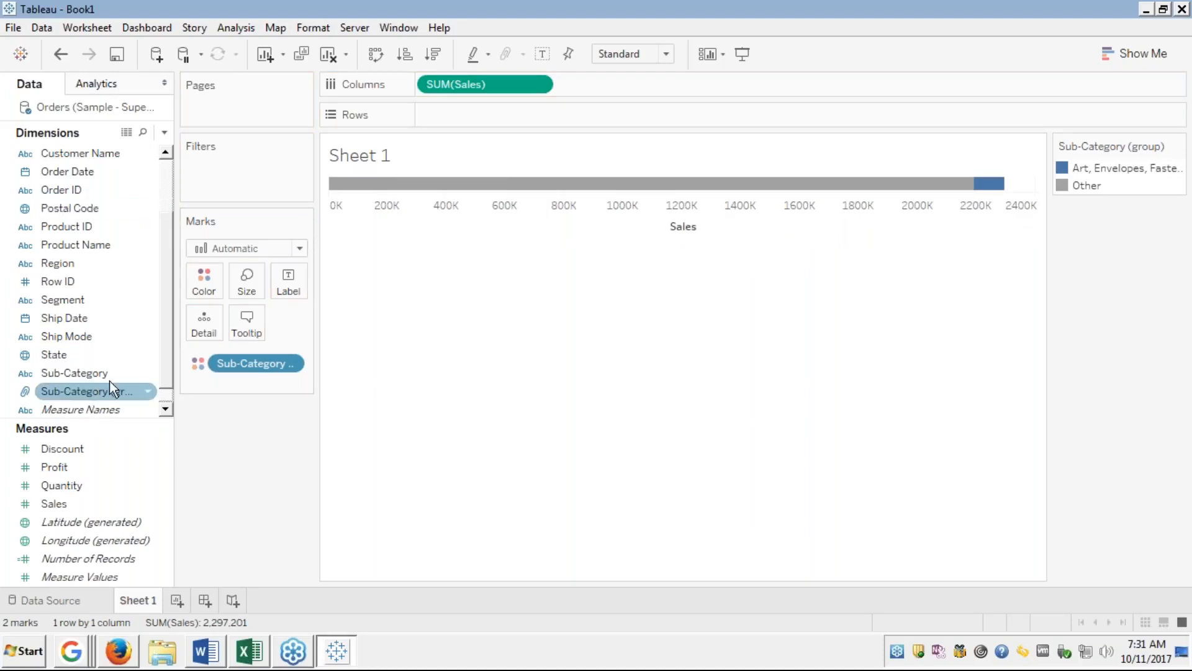
pyautogui.click(61, 57)
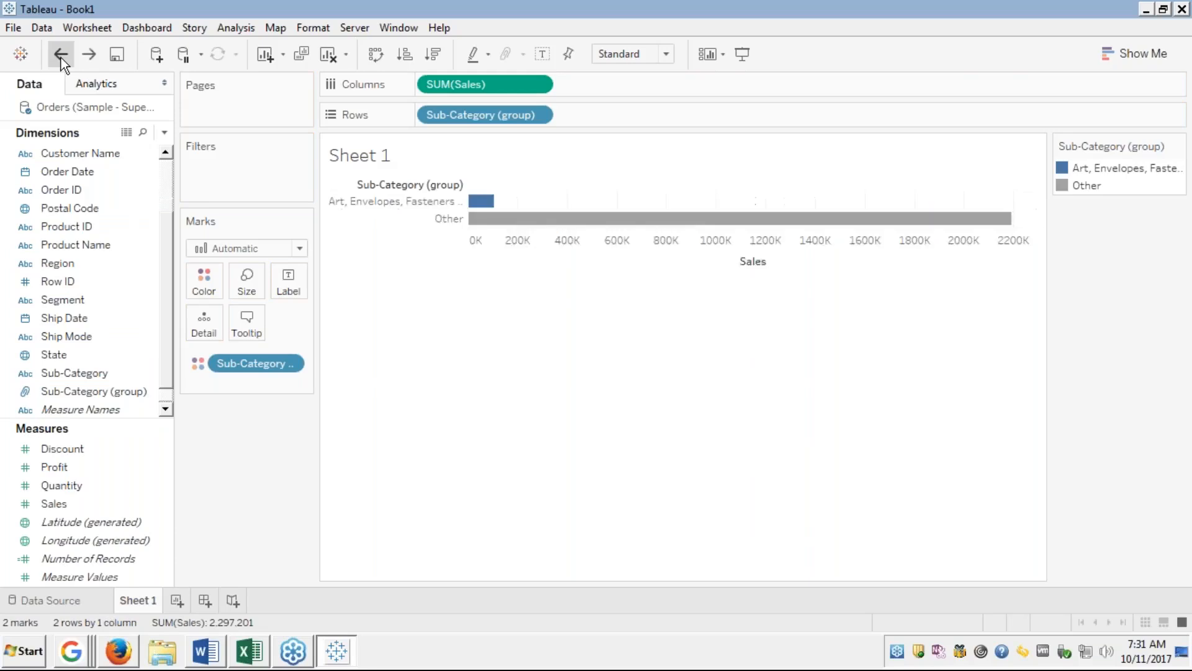
pyautogui.hotkey('ctrl', 'y')
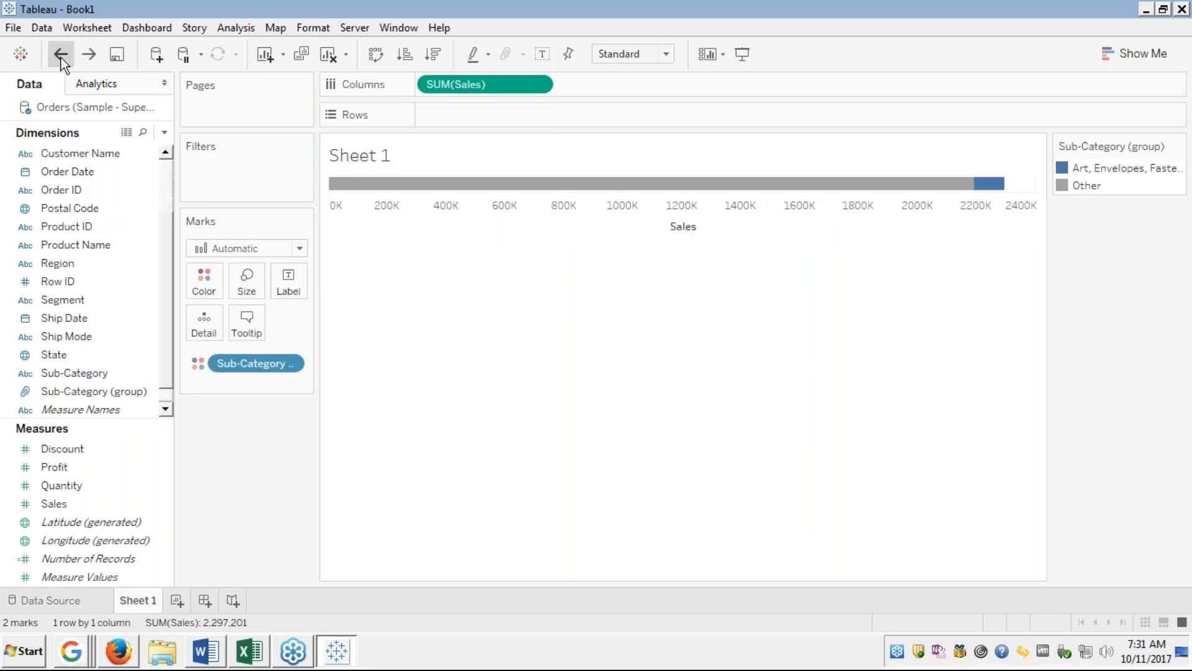
pyautogui.click(61, 57)
pyautogui.hotkey('ctrl', 'y')
pyautogui.click(60, 58)
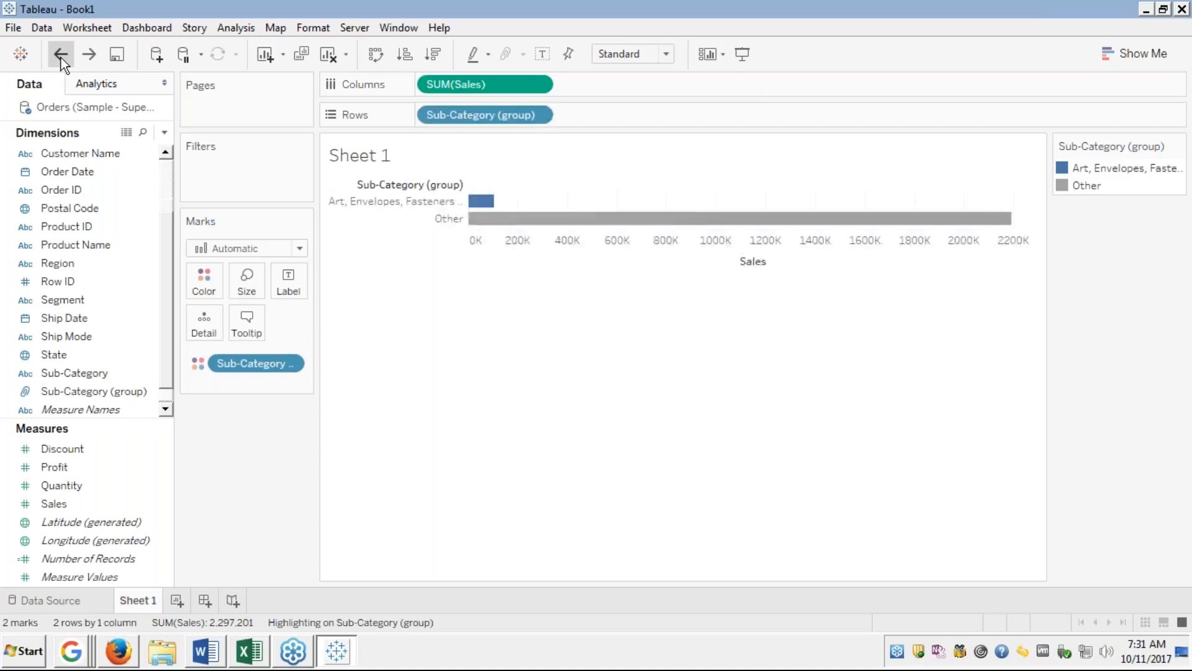
pyautogui.hotkey('ctrl', 'y')
# Undo back to the 17 sorted single-colour sub-category bars, dropping the grouping.
pyautogui.click(61, 58)
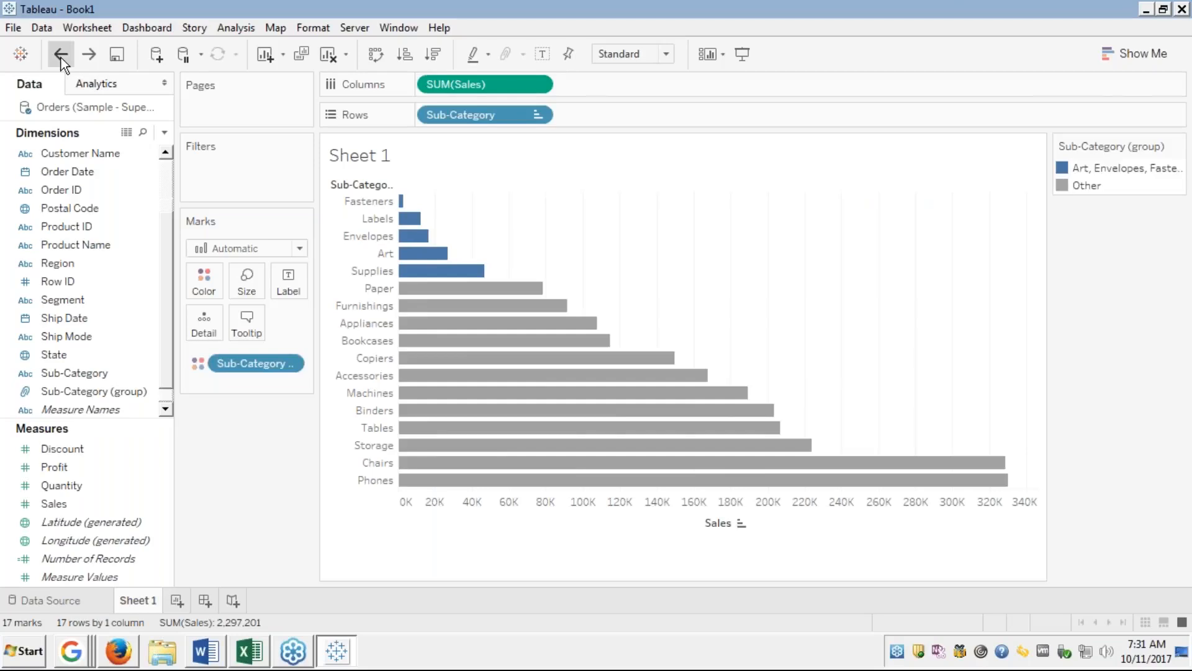
pyautogui.click(61, 58)
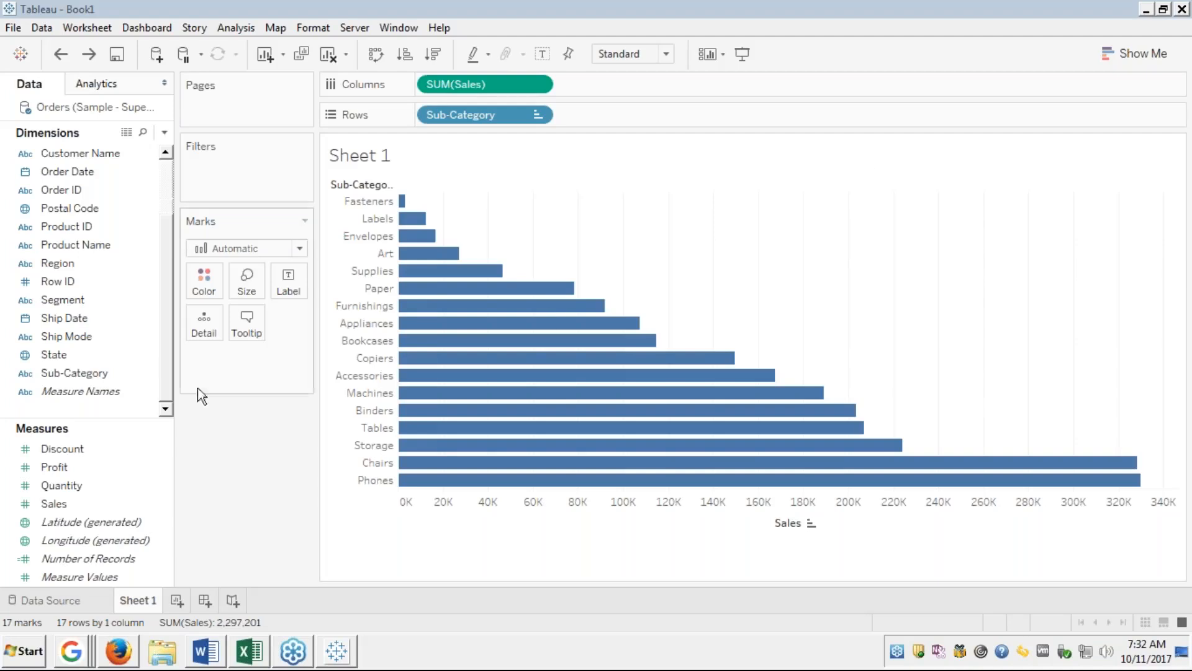
pyautogui.click(91, 375)
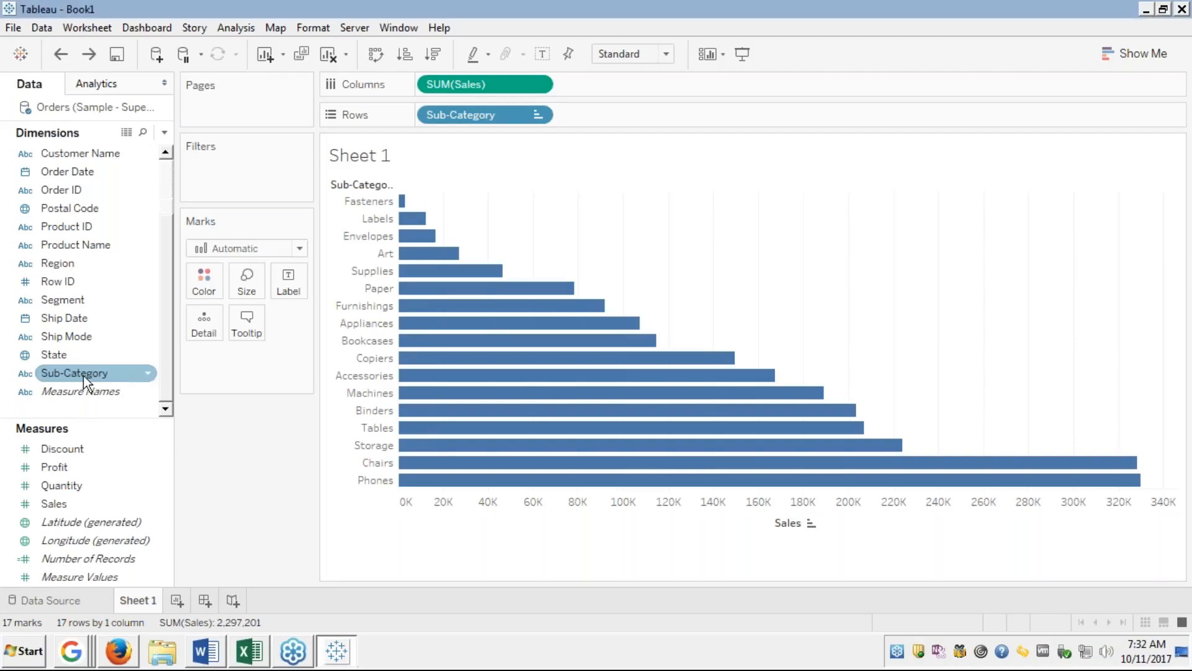
# Show the Create submenu from the Sub-Category field's context menu.
pyautogui.rightClick(84, 375)
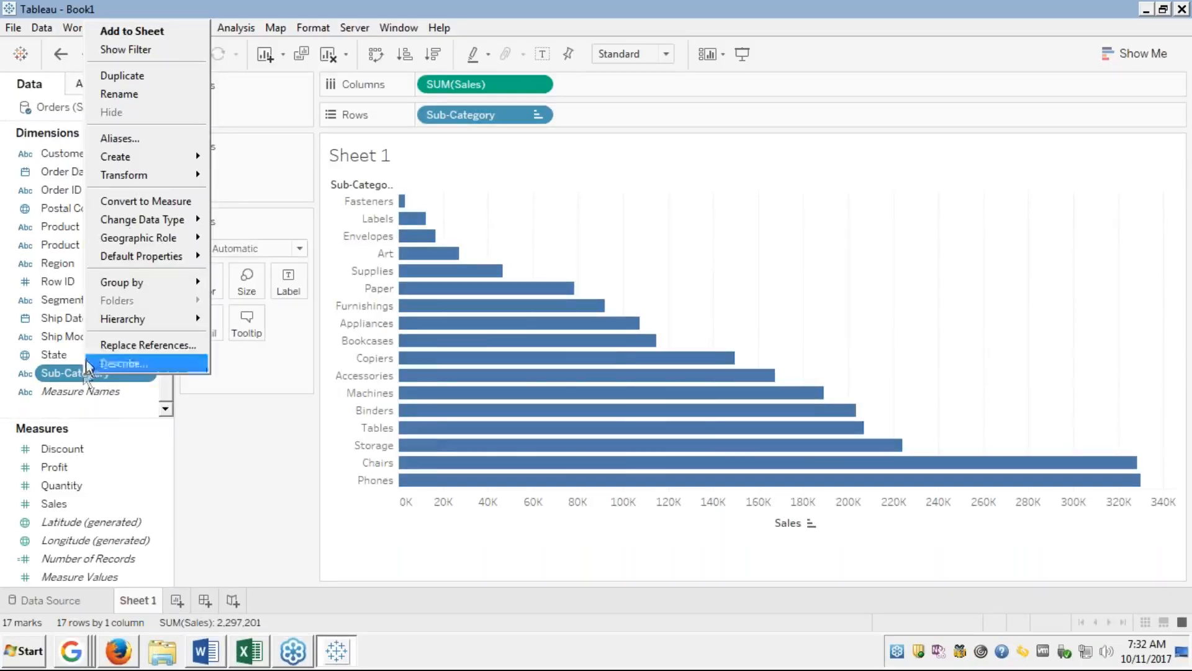
pyautogui.moveTo(125, 156)
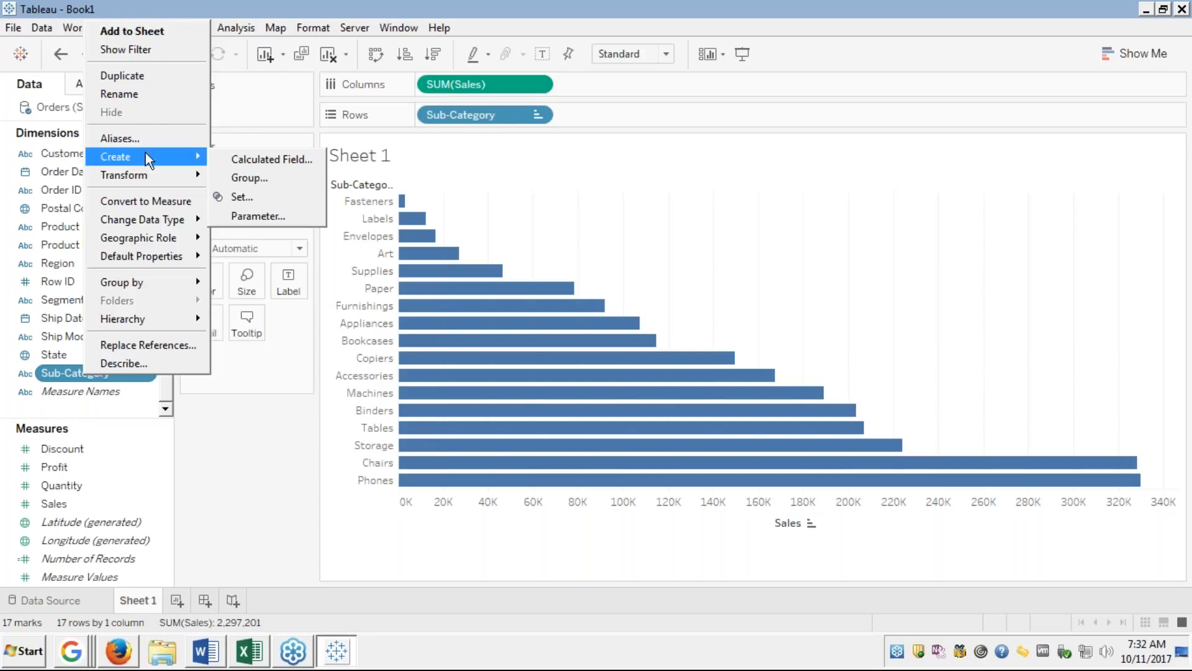
pyautogui.click(243, 100)
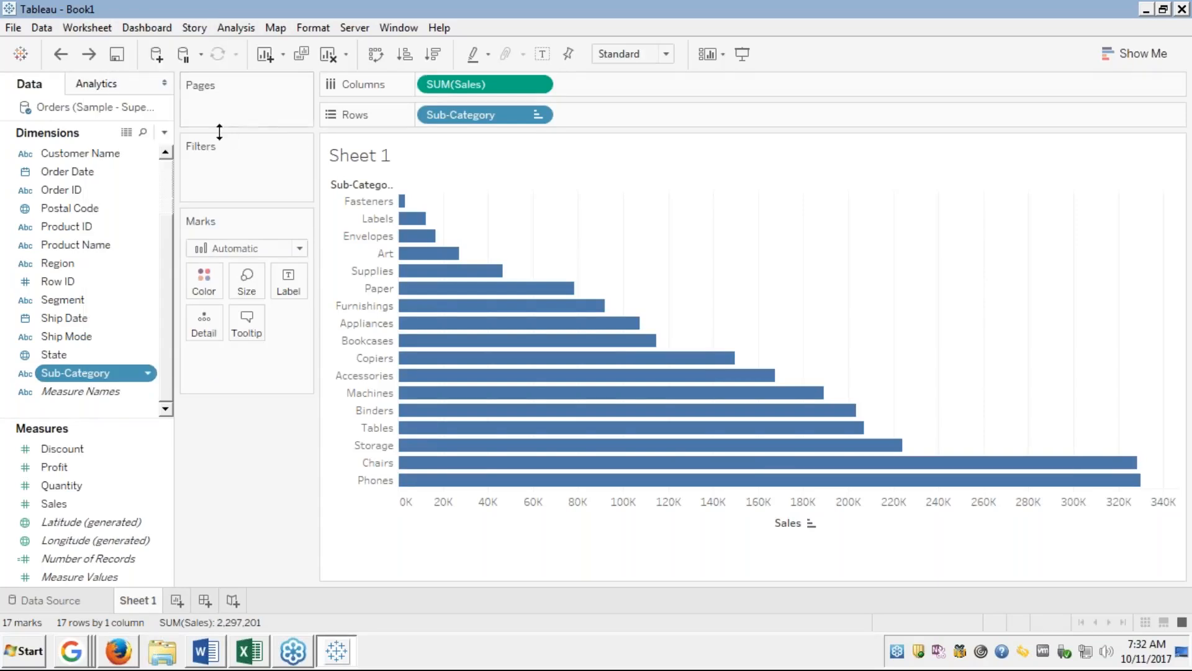
pyautogui.rightClick(91, 373)
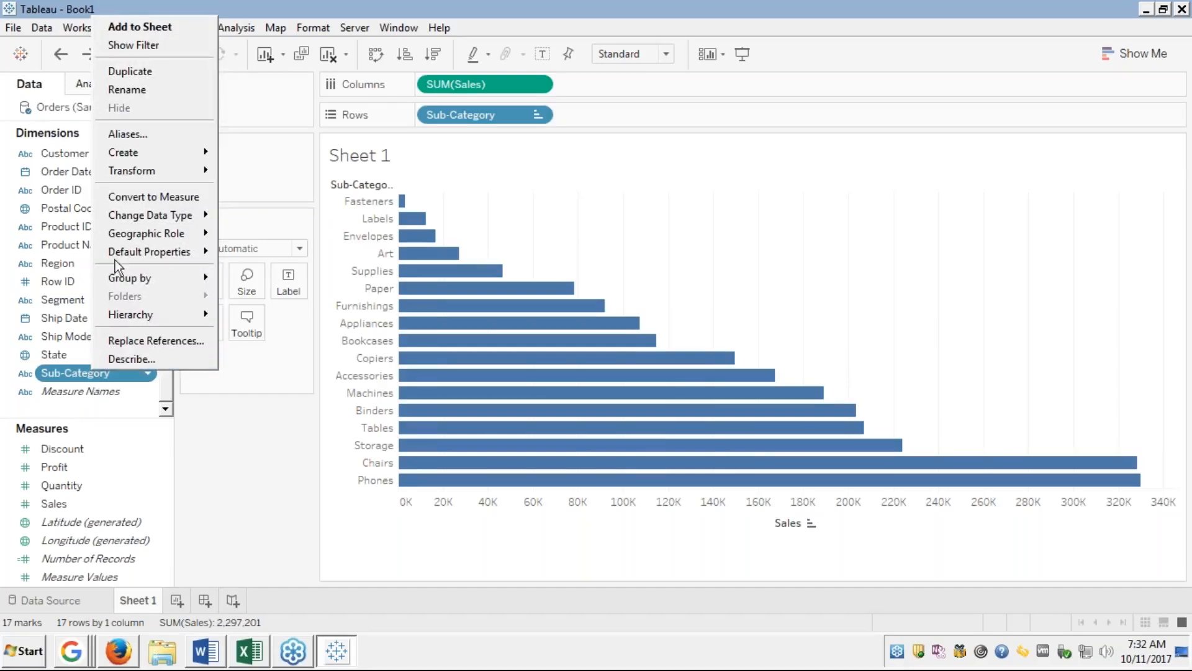
pyautogui.moveTo(149, 149)
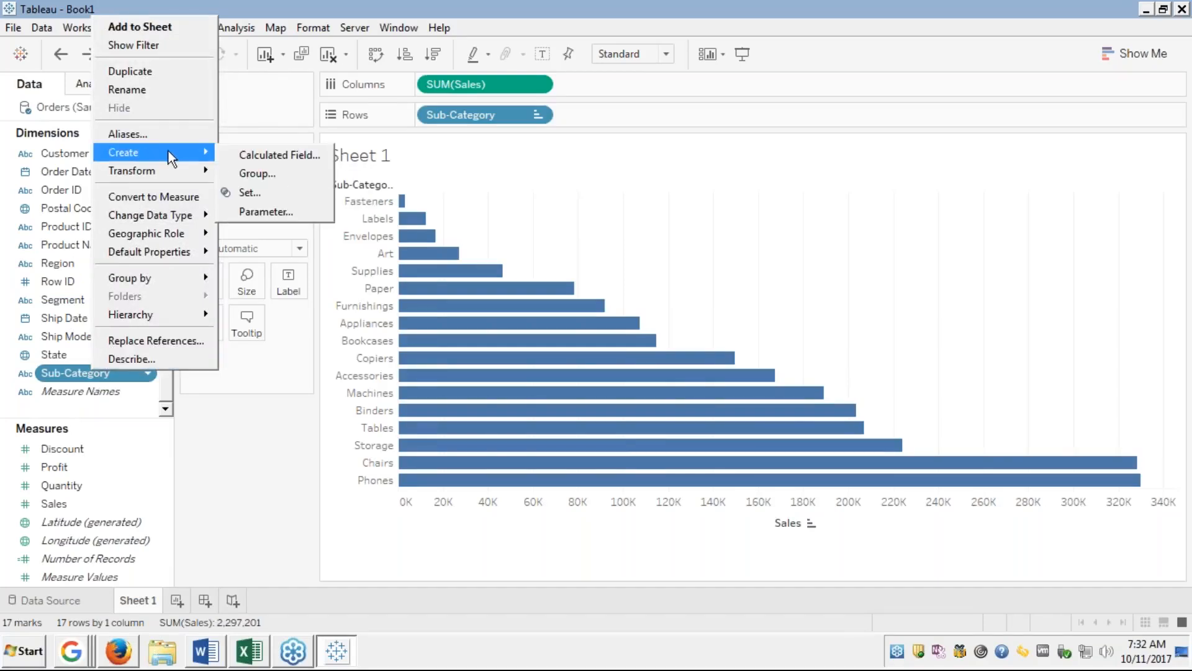
# Start a Sub-Category group and select Accessories, Bookcases, Chairs, Copiers, Envelopes, Fasteners, Machines, Paper, Tables.
pyautogui.click(270, 158)
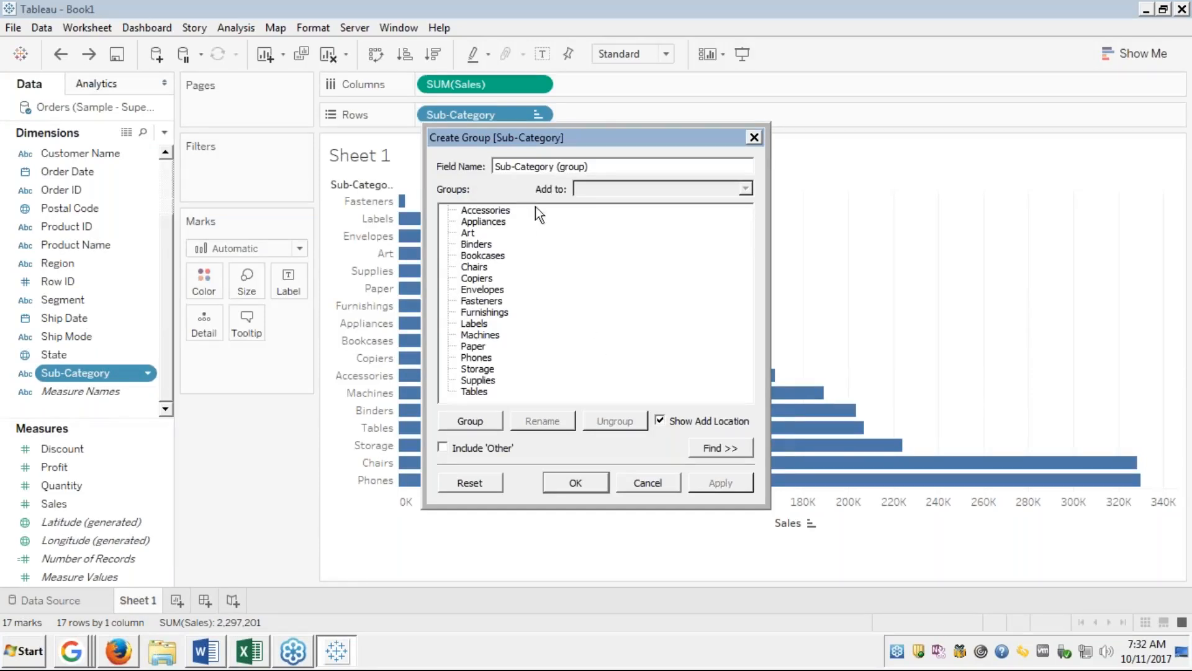
pyautogui.click(495, 211)
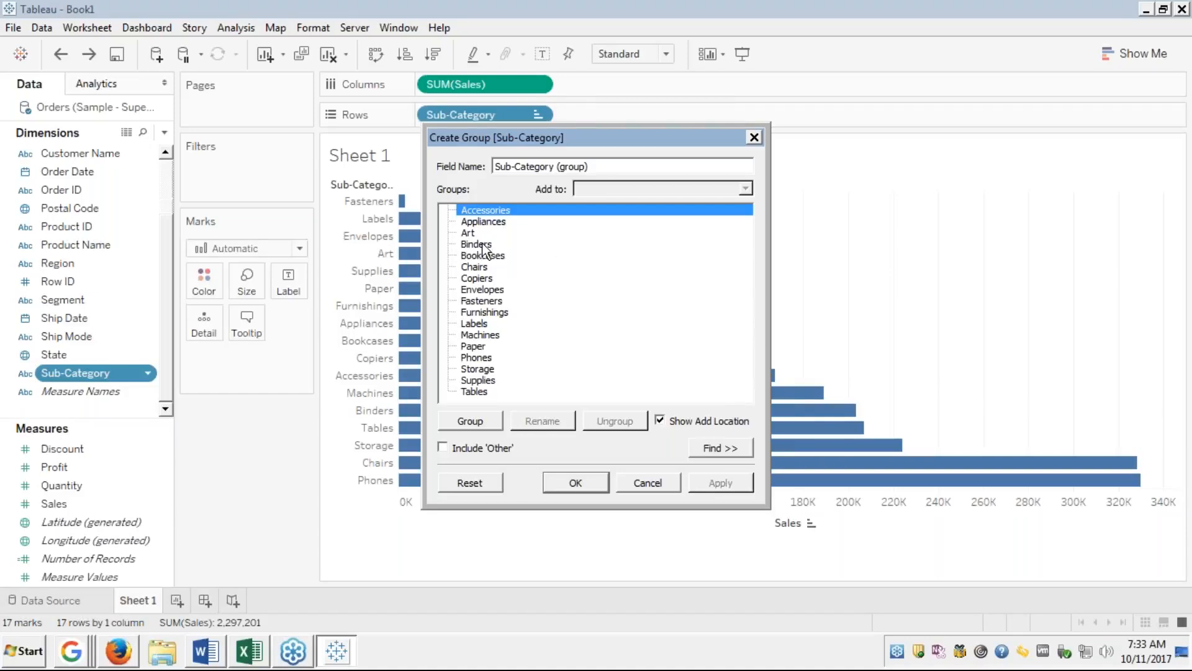
pyautogui.keyDown('ctrl'); pyautogui.click(493, 260); pyautogui.keyUp('ctrl')
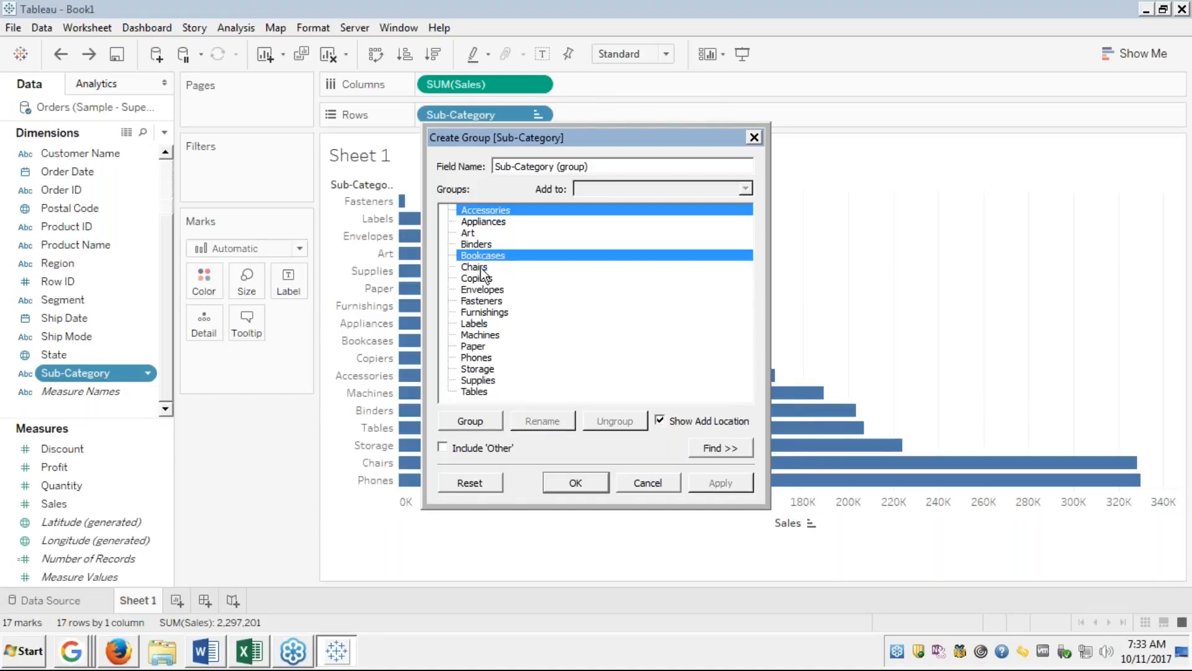
pyautogui.keyDown('ctrl'); pyautogui.click(481, 267); pyautogui.keyUp('ctrl')
pyautogui.keyDown('ctrl'); pyautogui.click(483, 279); pyautogui.keyUp('ctrl')
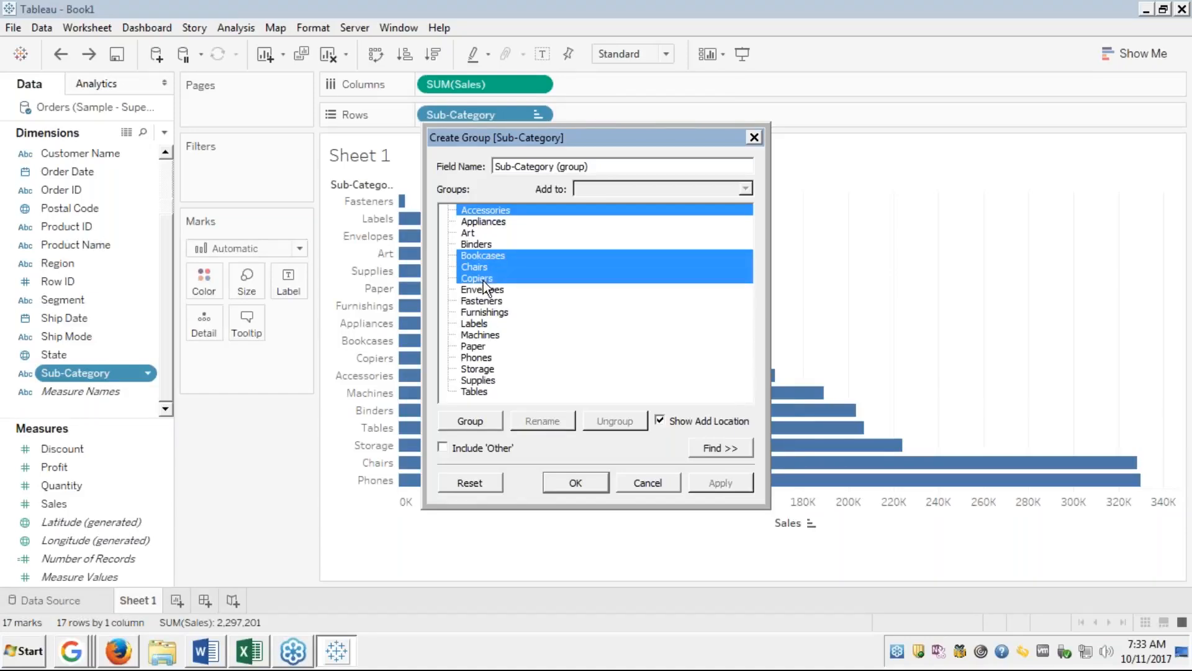
pyautogui.keyDown('ctrl'); pyautogui.click(482, 290); pyautogui.keyUp('ctrl')
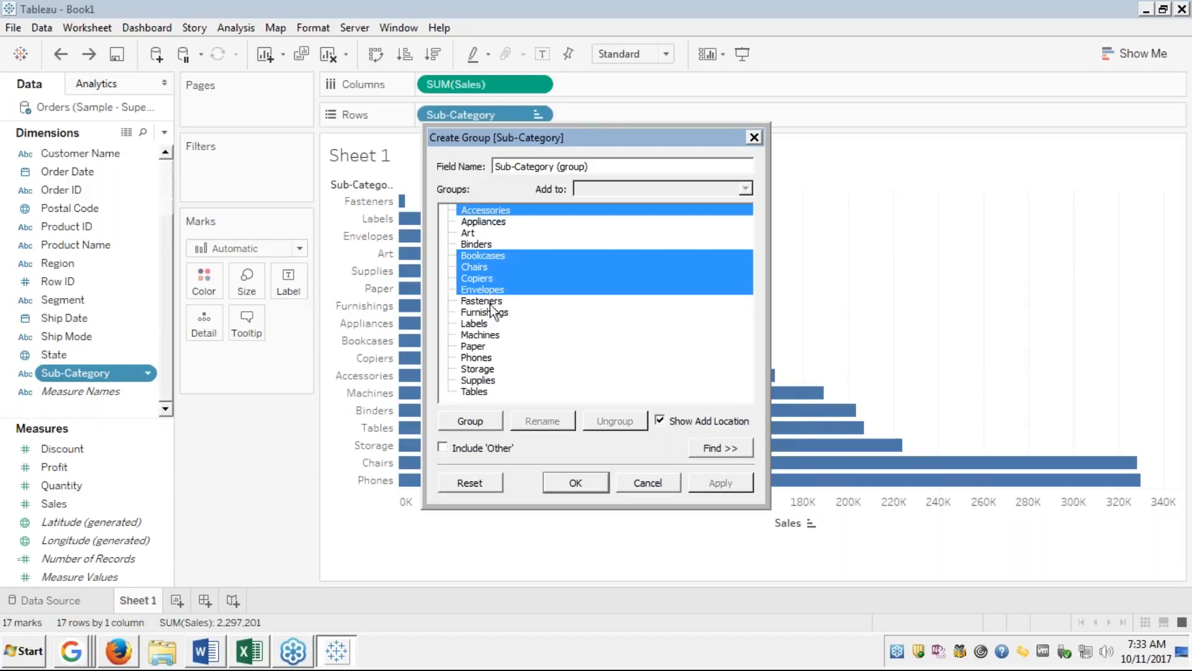
pyautogui.keyDown('ctrl'); pyautogui.click(487, 301); pyautogui.keyUp('ctrl')
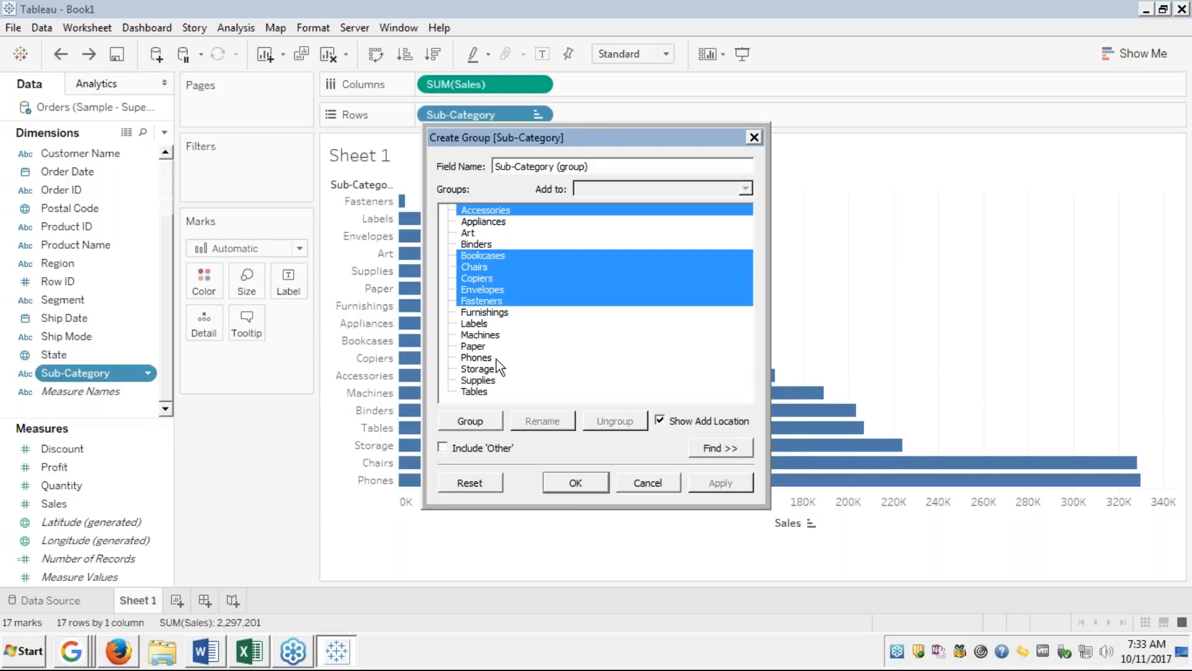
pyautogui.keyDown('ctrl'); pyautogui.click(476, 336); pyautogui.keyUp('ctrl')
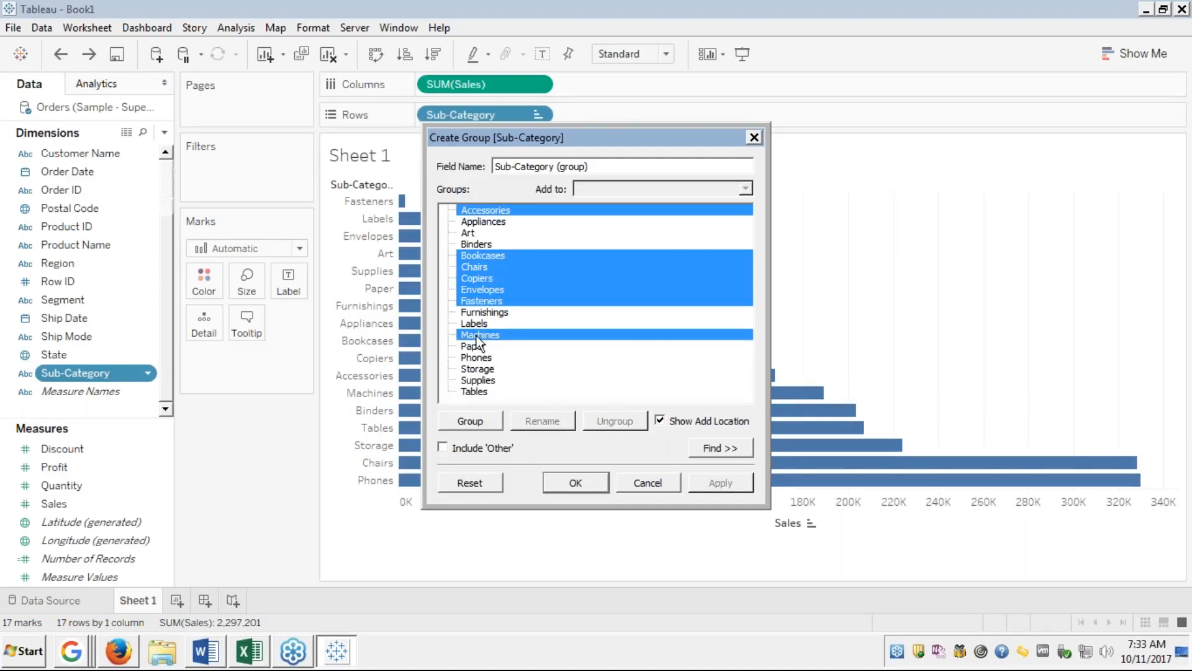
pyautogui.keyDown('ctrl'); pyautogui.click(467, 349); pyautogui.keyUp('ctrl')
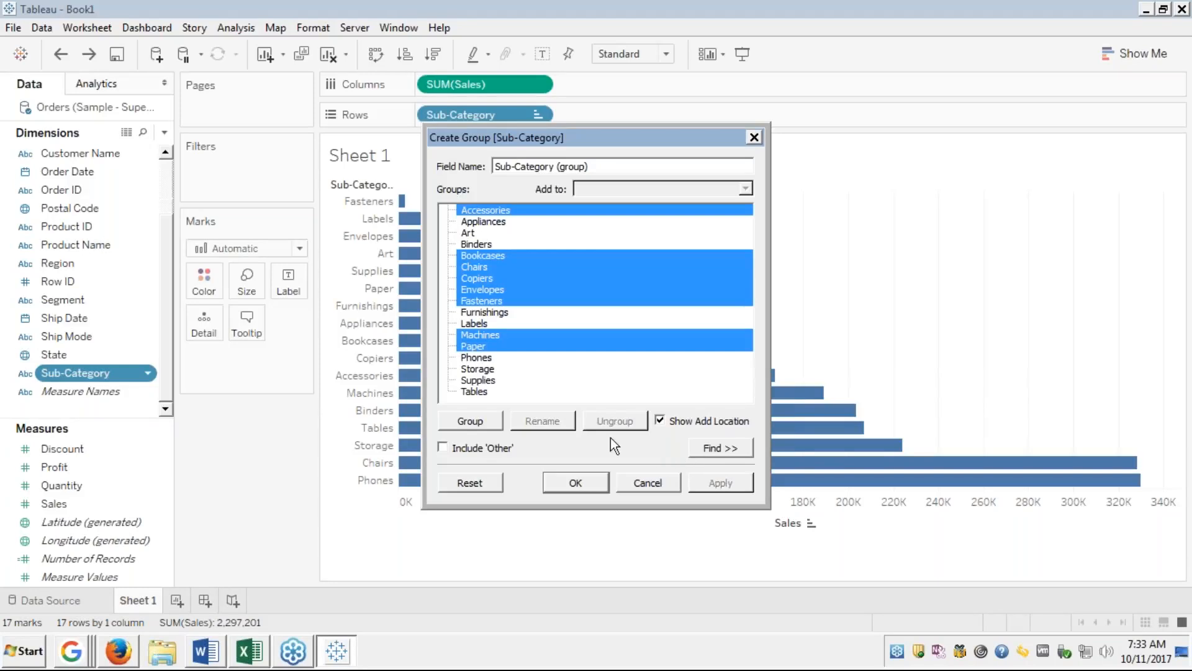
pyautogui.keyDown('ctrl'); pyautogui.click(472, 391); pyautogui.keyUp('ctrl')
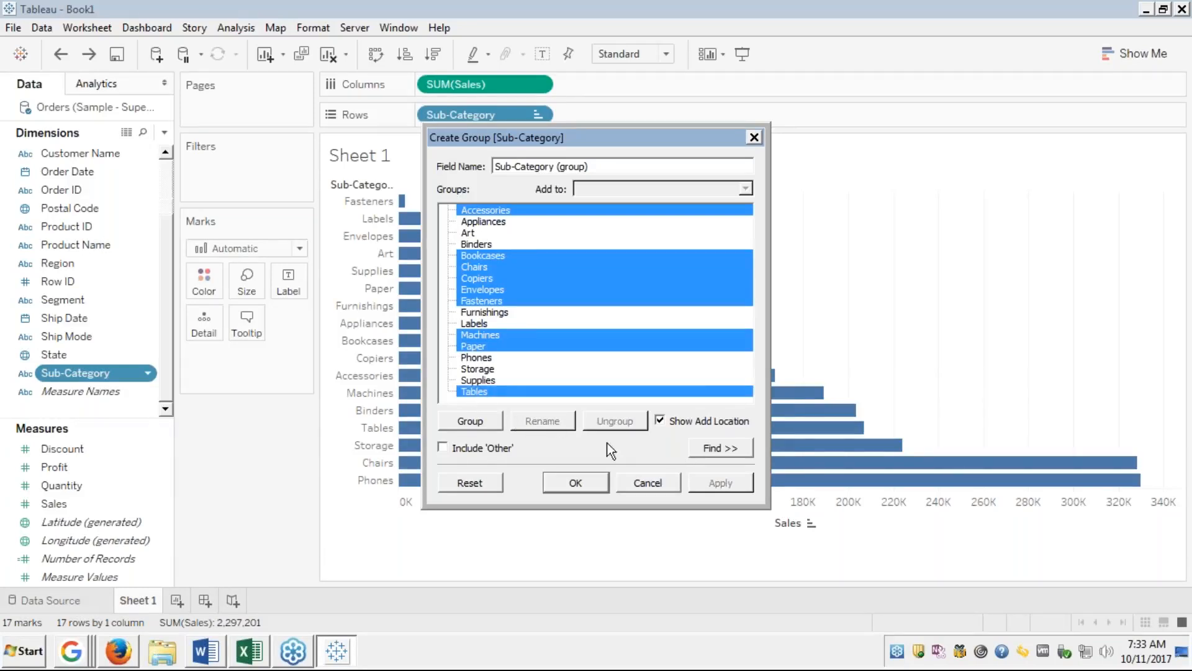
# Group the nine selected sub-categories and name the group 'Office Supplies'.
pyautogui.click(473, 420)
pyautogui.click(473, 421)
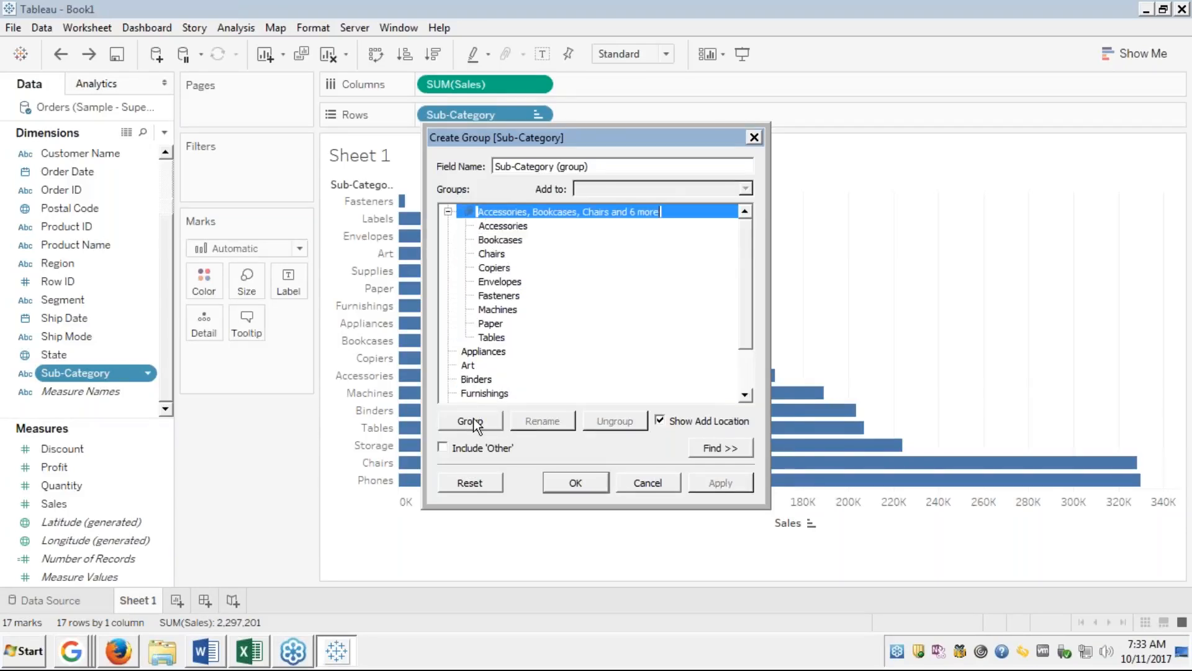
pyautogui.write('Office Supplies')
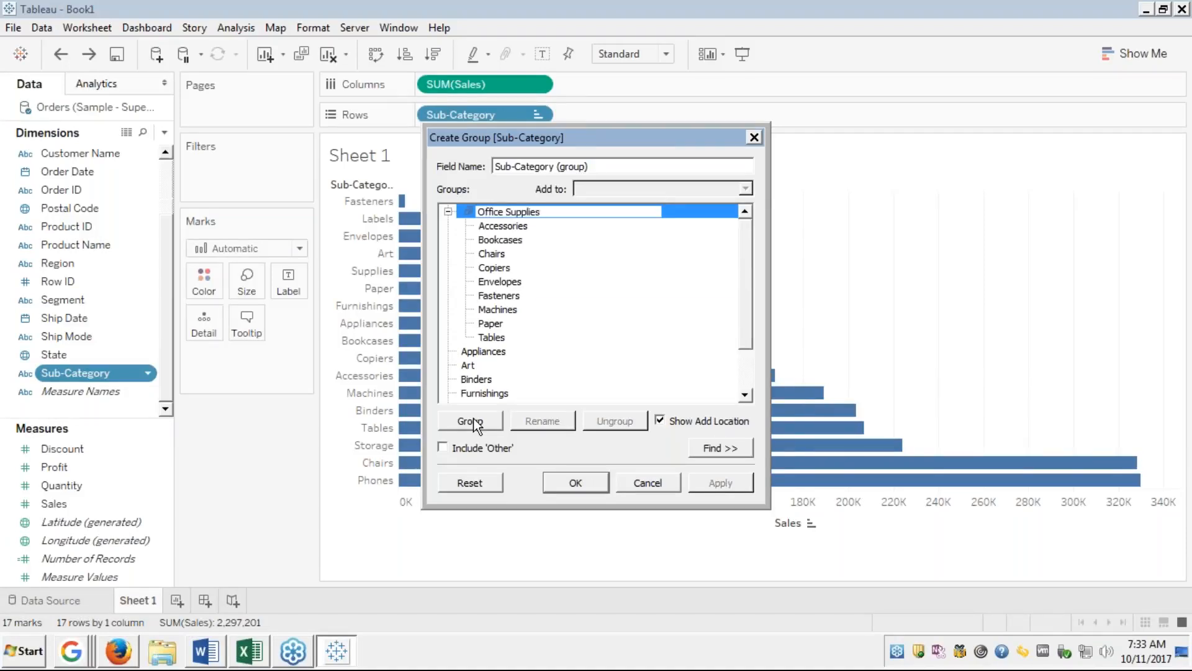
pyautogui.press('Return')
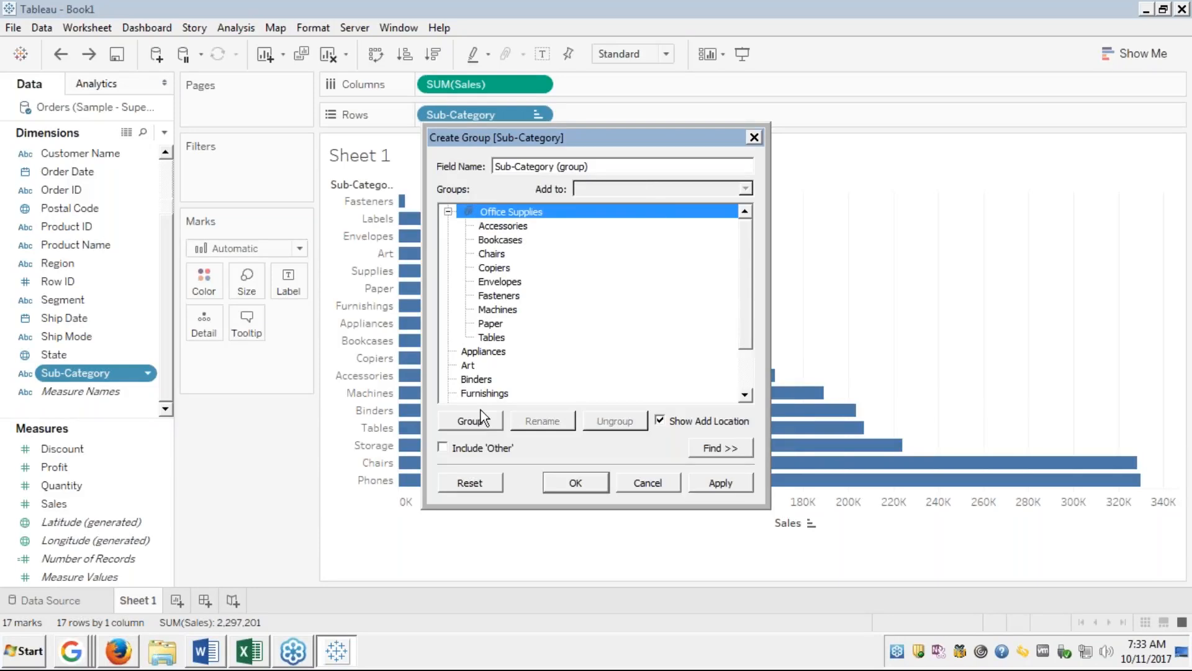
# Collapse Office Supplies and select Art, Furnishings, Phones and Appliances.
pyautogui.click(447, 212)
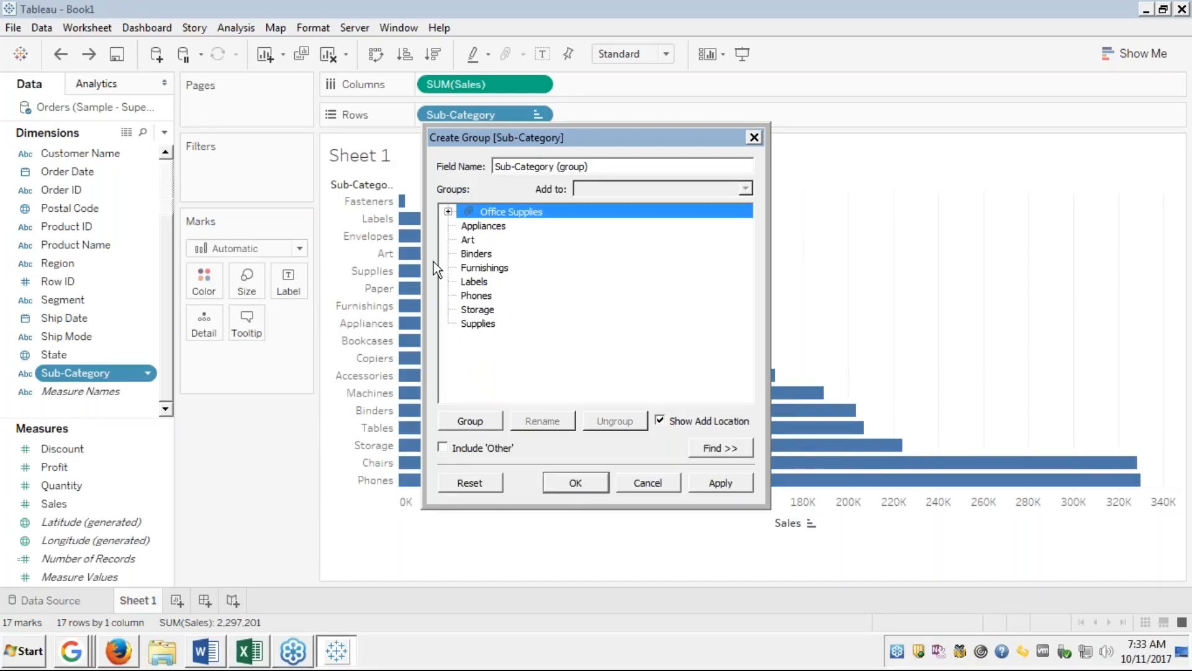
pyautogui.click(468, 242)
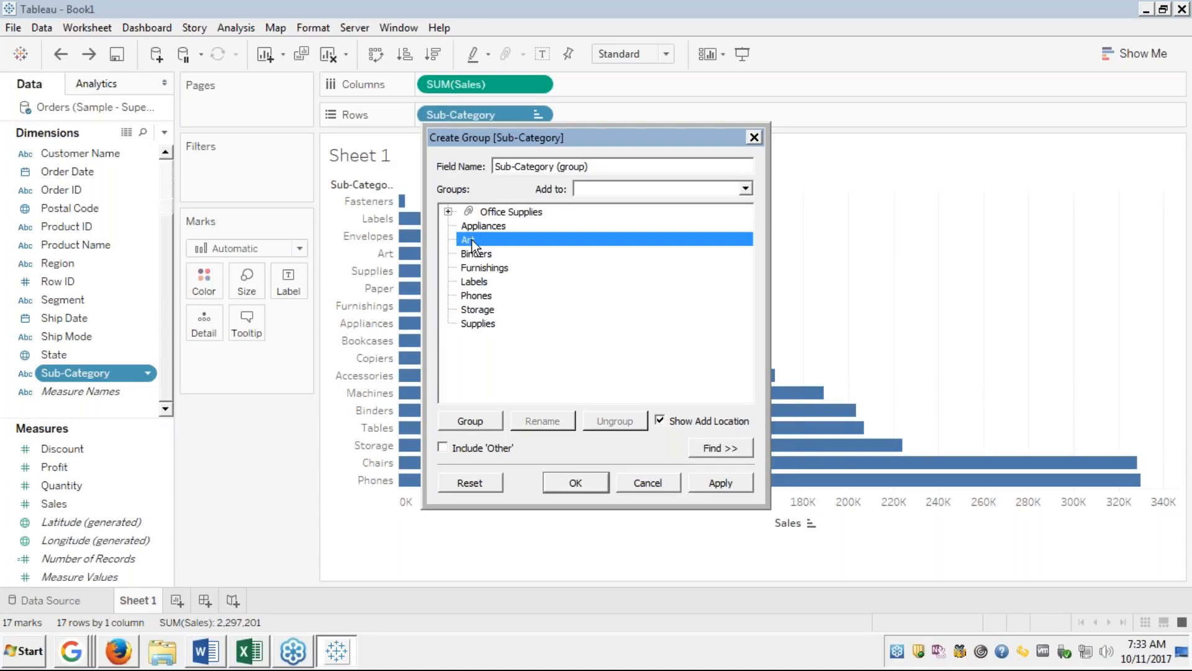
pyautogui.click(519, 321)
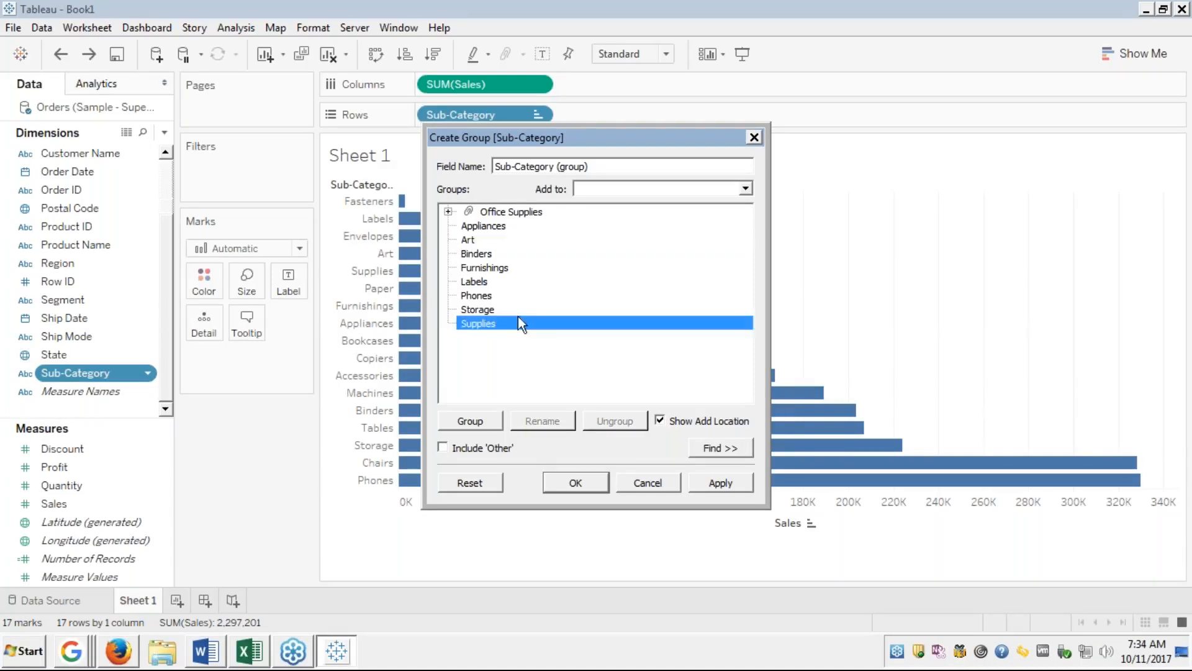
pyautogui.click(468, 240)
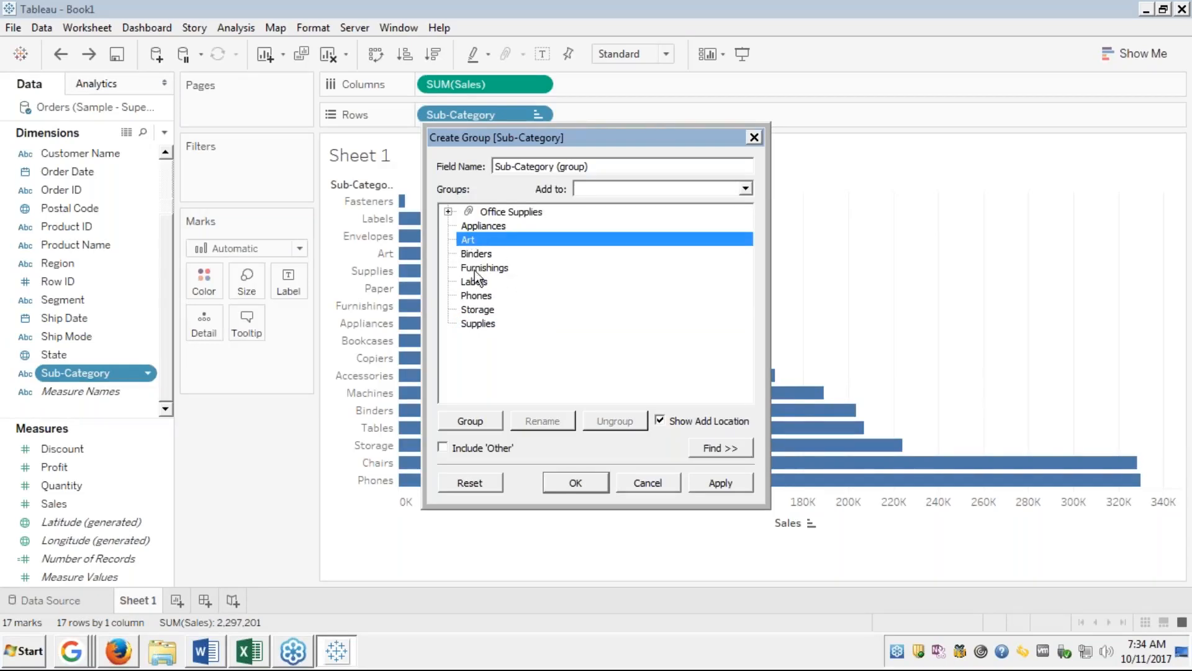
pyautogui.keyDown('ctrl'); pyautogui.click(473, 257); pyautogui.keyUp('ctrl')
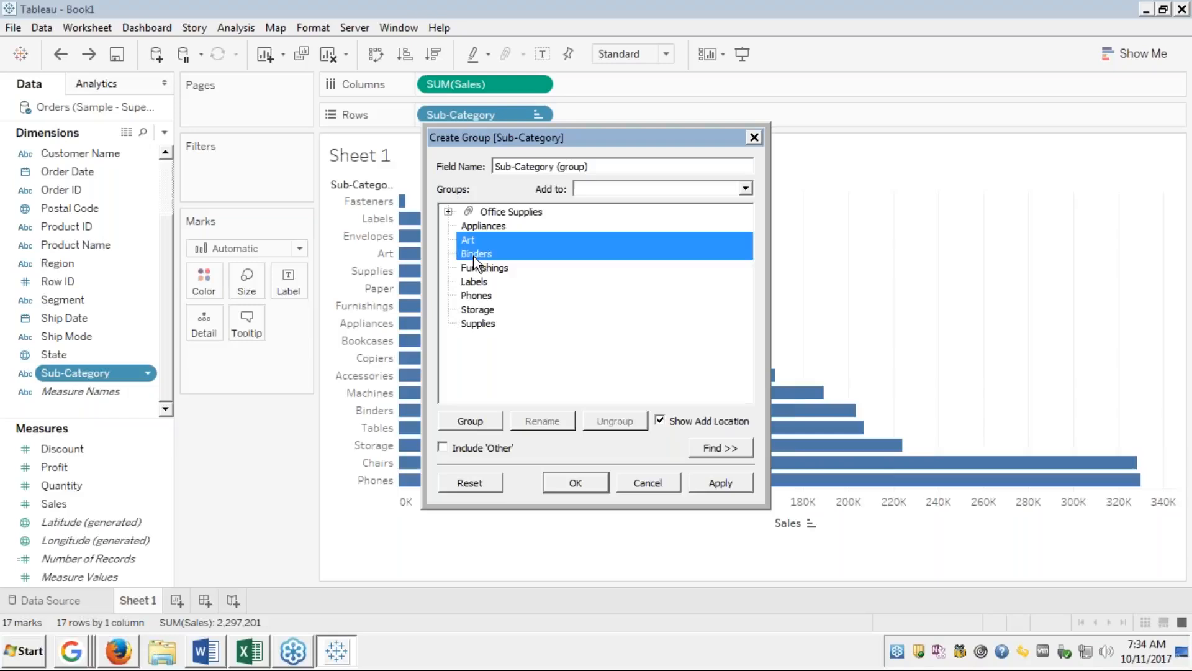
pyautogui.keyDown('ctrl'); pyautogui.click(474, 257); pyautogui.keyUp('ctrl')
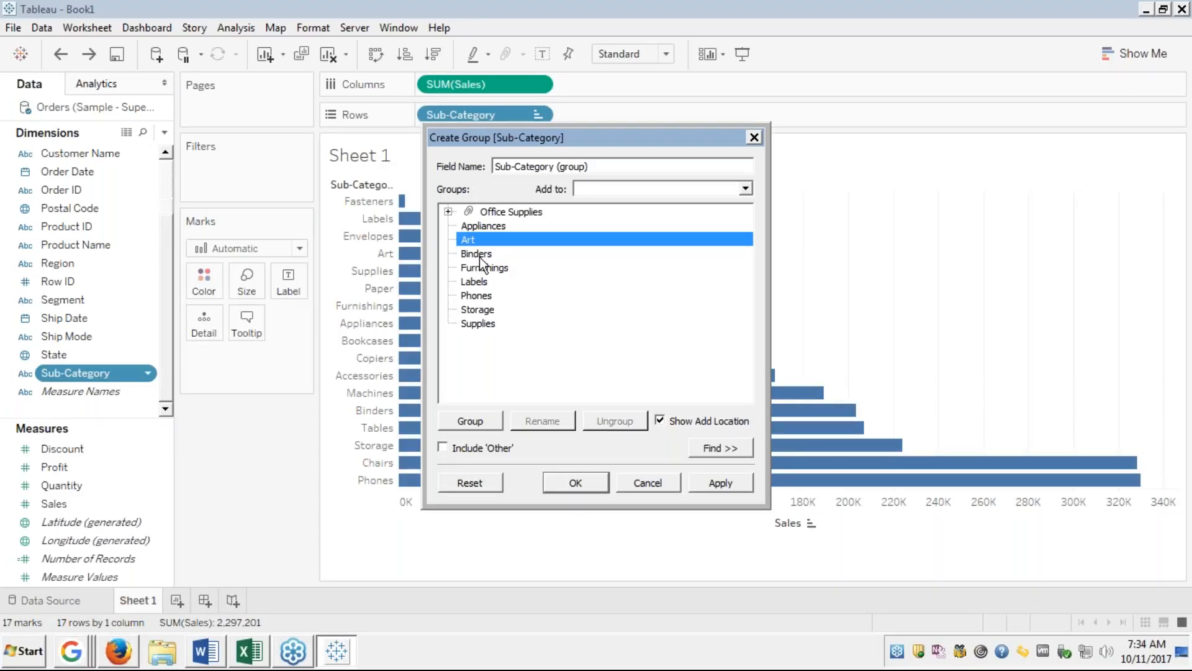
pyautogui.keyDown('ctrl'); pyautogui.click(479, 267); pyautogui.keyUp('ctrl')
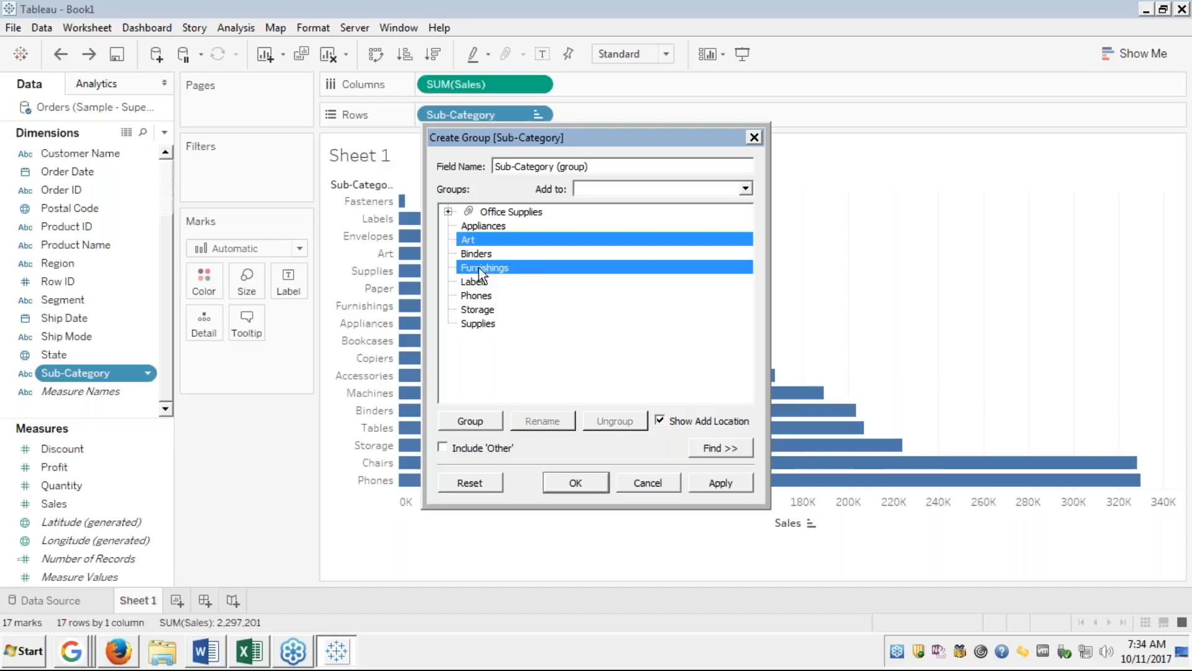
pyautogui.keyDown('ctrl'); pyautogui.click(480, 296); pyautogui.keyUp('ctrl')
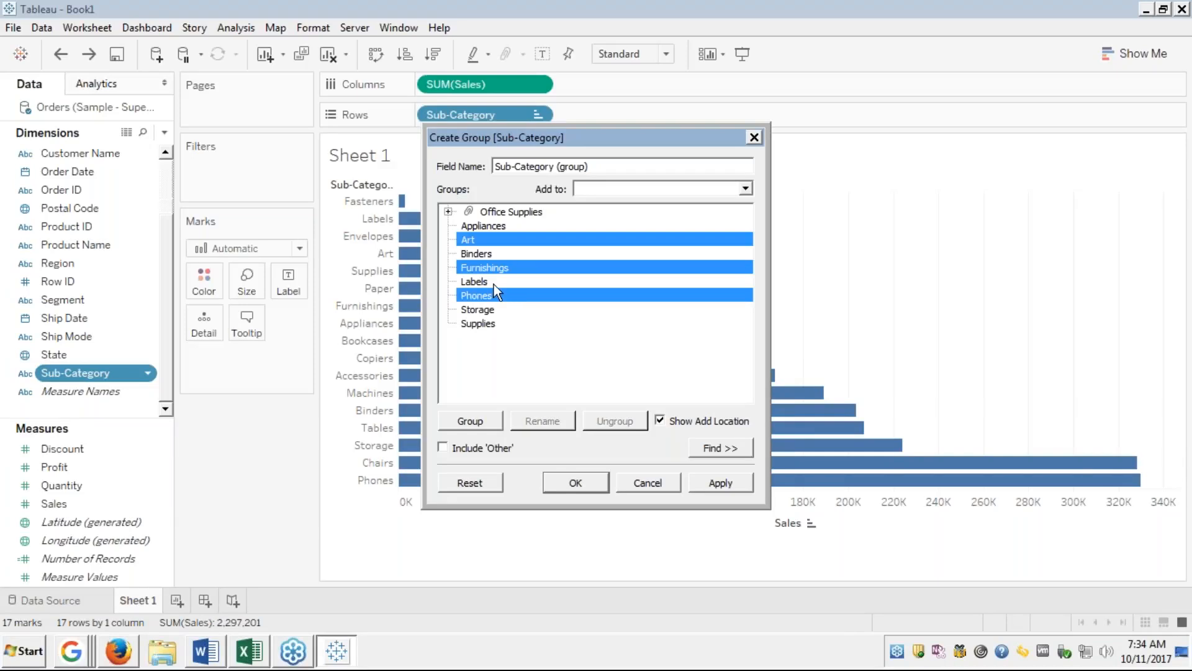
pyautogui.keyDown('ctrl'); pyautogui.click(480, 227); pyautogui.keyUp('ctrl')
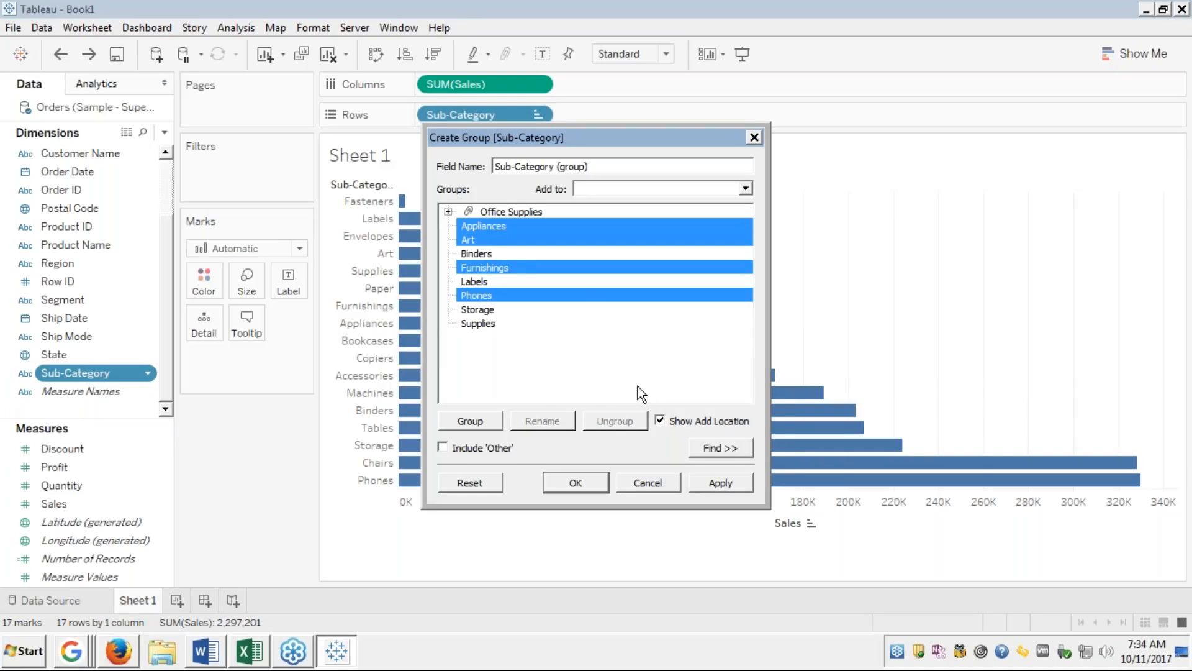
# Group the four sub-categories, name the group 'Other Supplies' and collapse it.
pyautogui.click(474, 421)
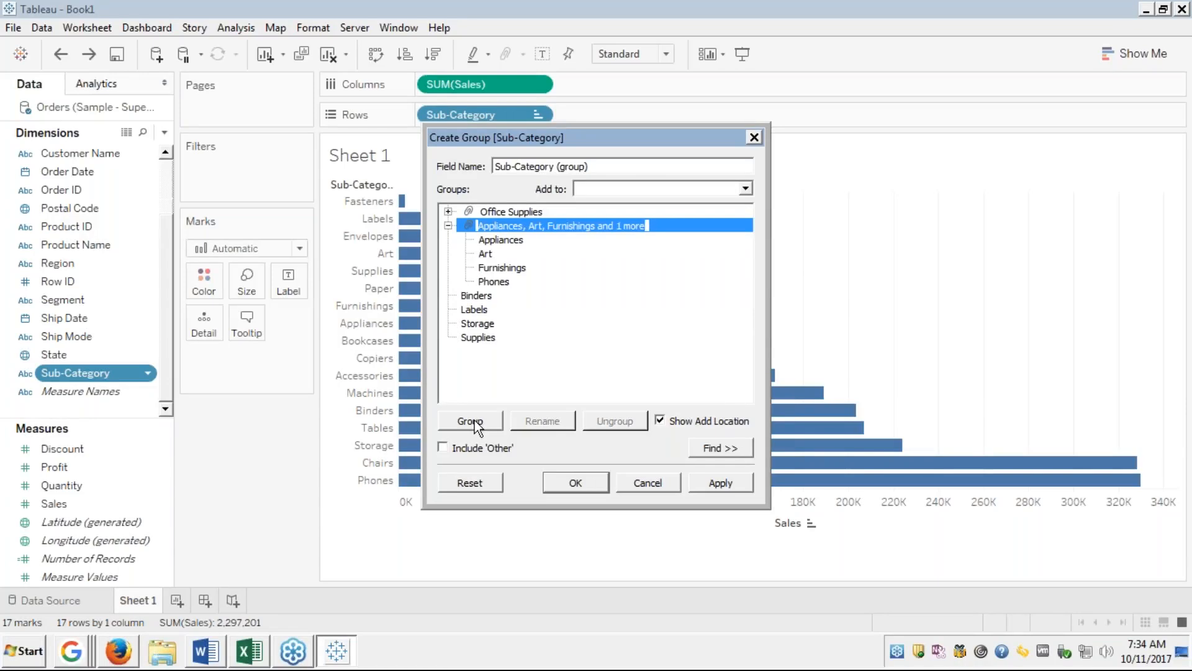
pyautogui.press('BackSpace')
pyautogui.write('Ot')
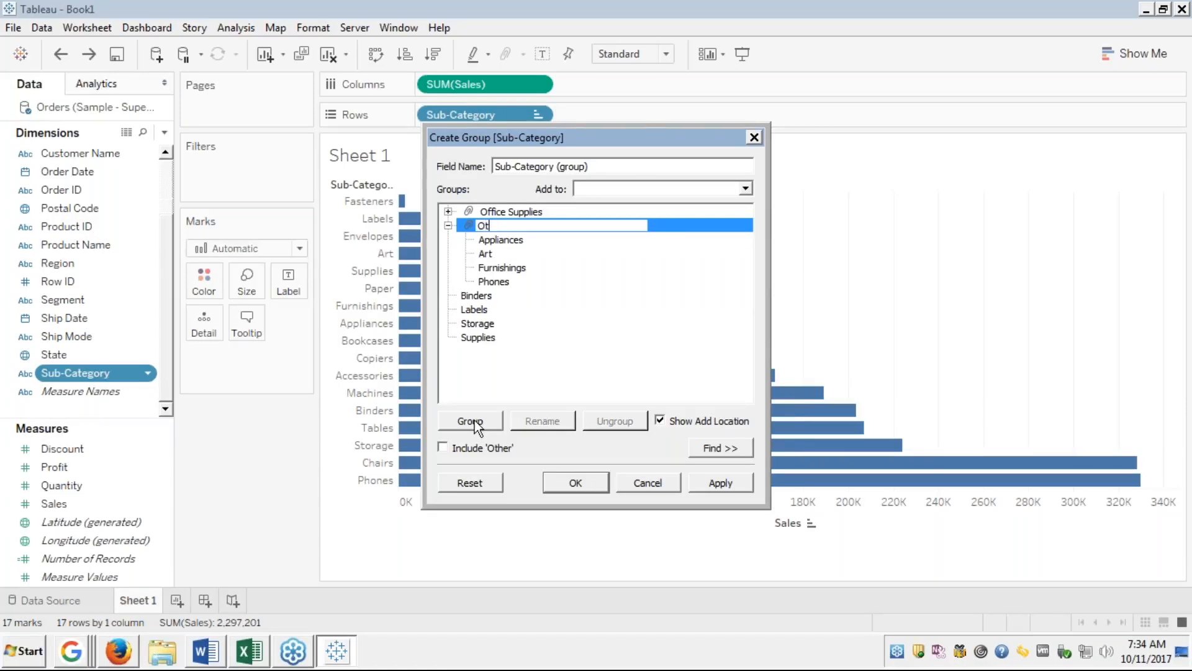
pyautogui.write('her Supplies')
pyautogui.press('Return')
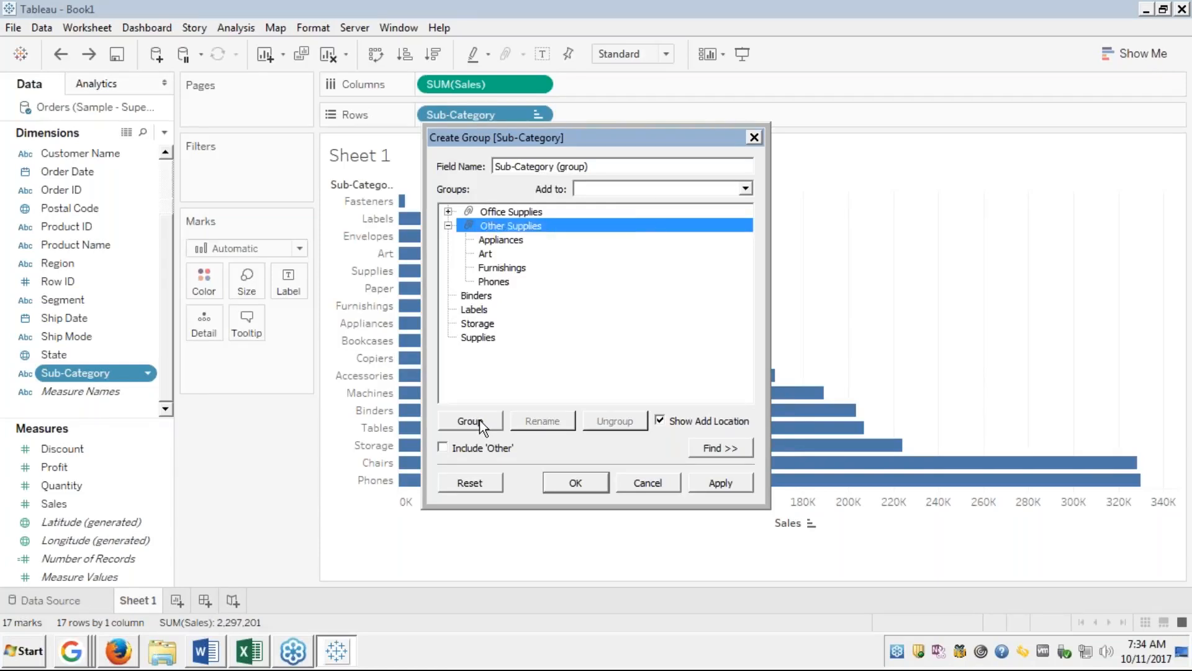
pyautogui.click(447, 226)
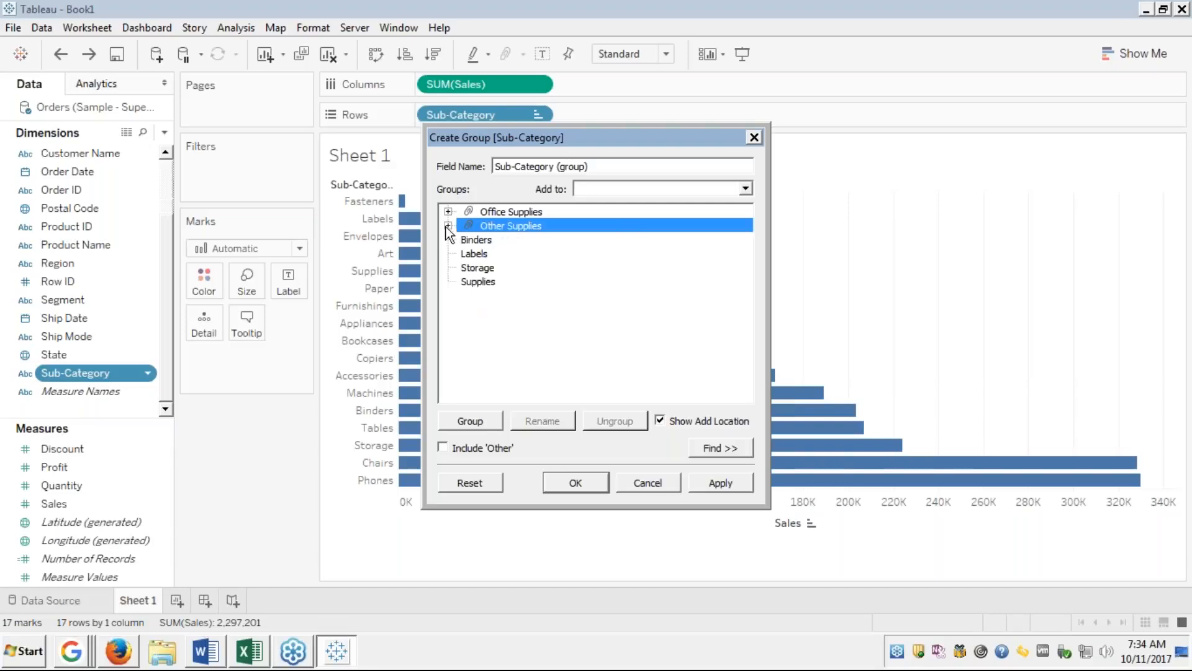
# Include Binders, Labels, Storage and Supplies in an Other group and confirm the grouping.
pyautogui.click(477, 243)
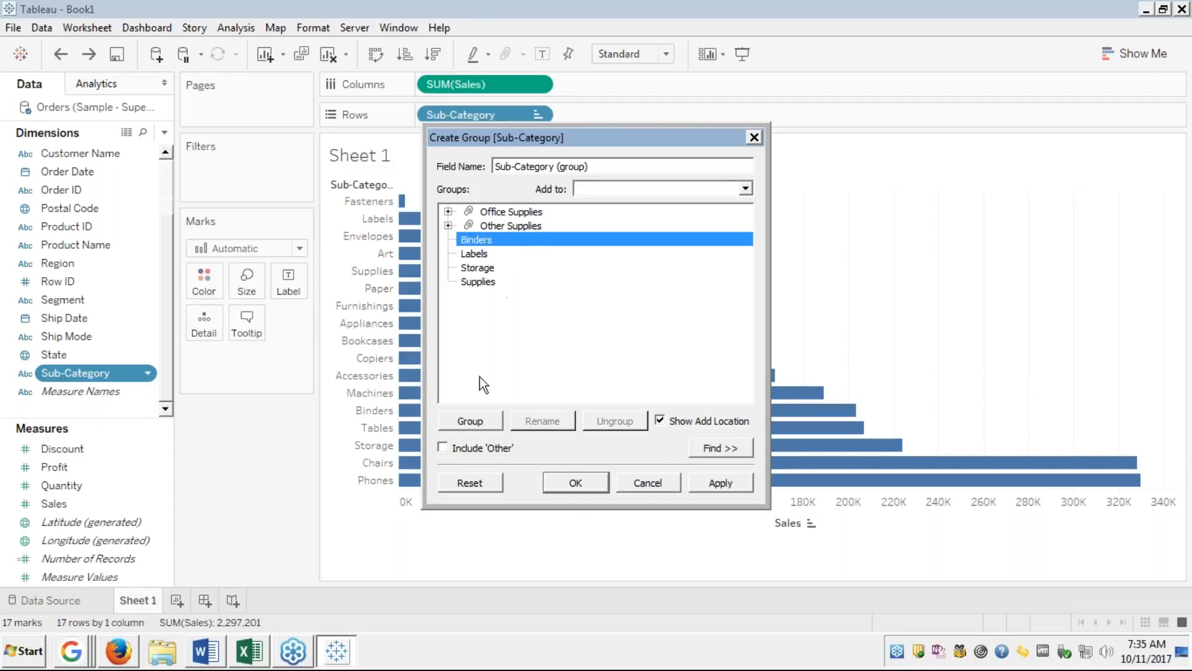
pyautogui.click(442, 448)
pyautogui.click(442, 448)
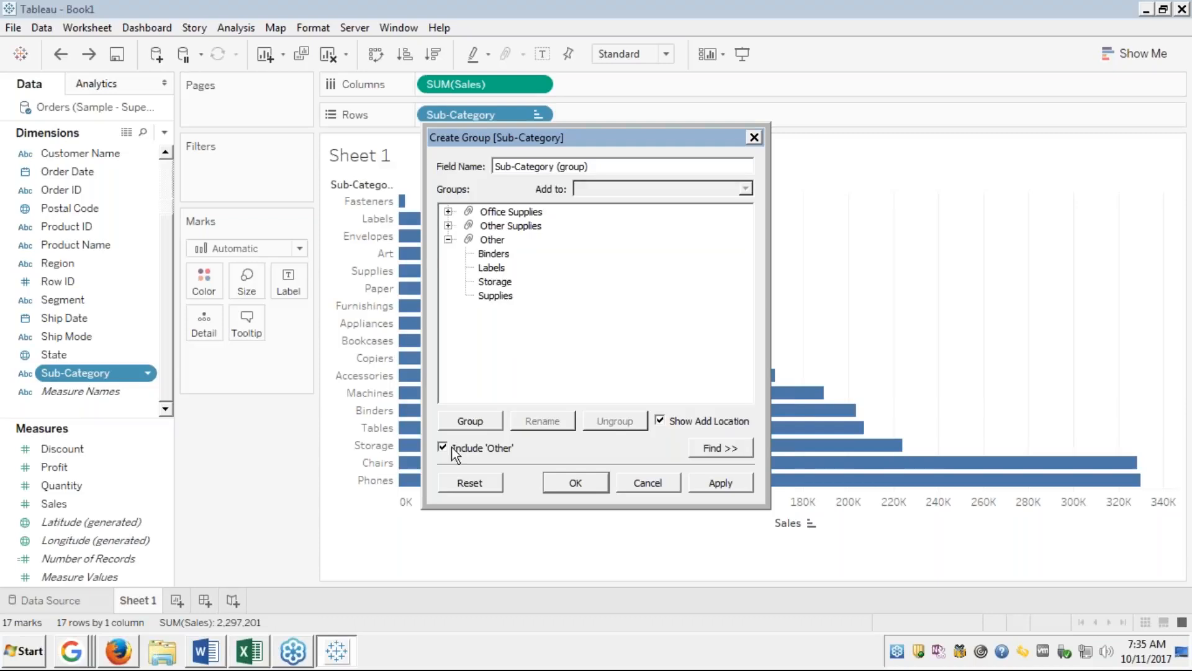
pyautogui.click(447, 240)
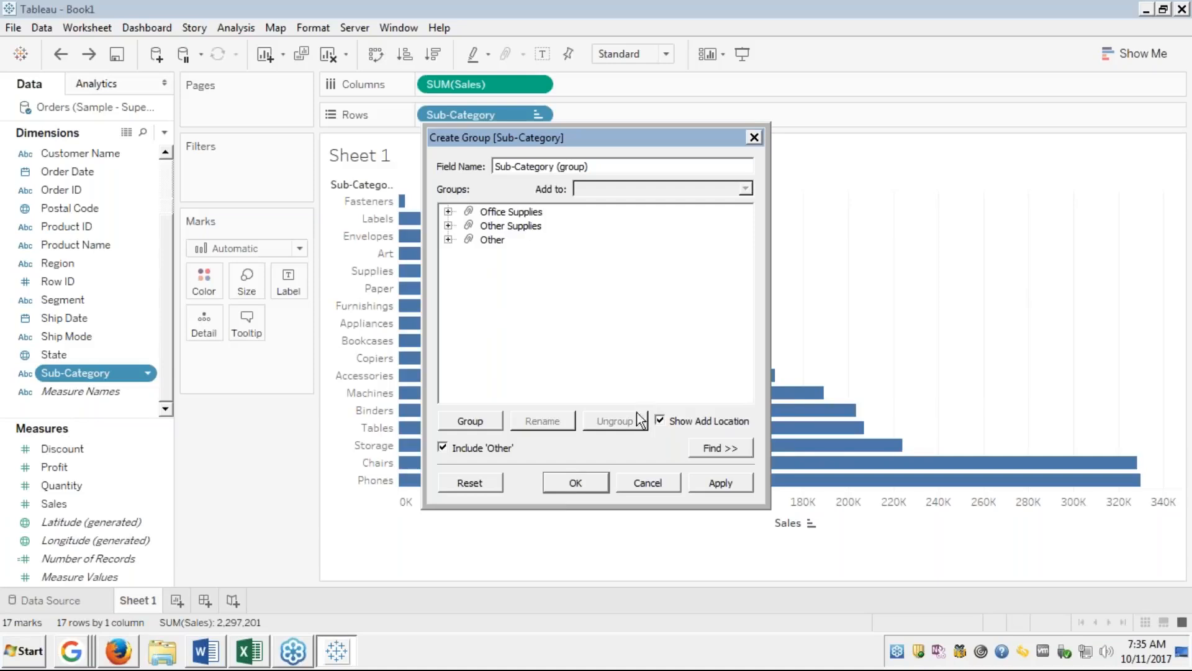
pyautogui.click(586, 482)
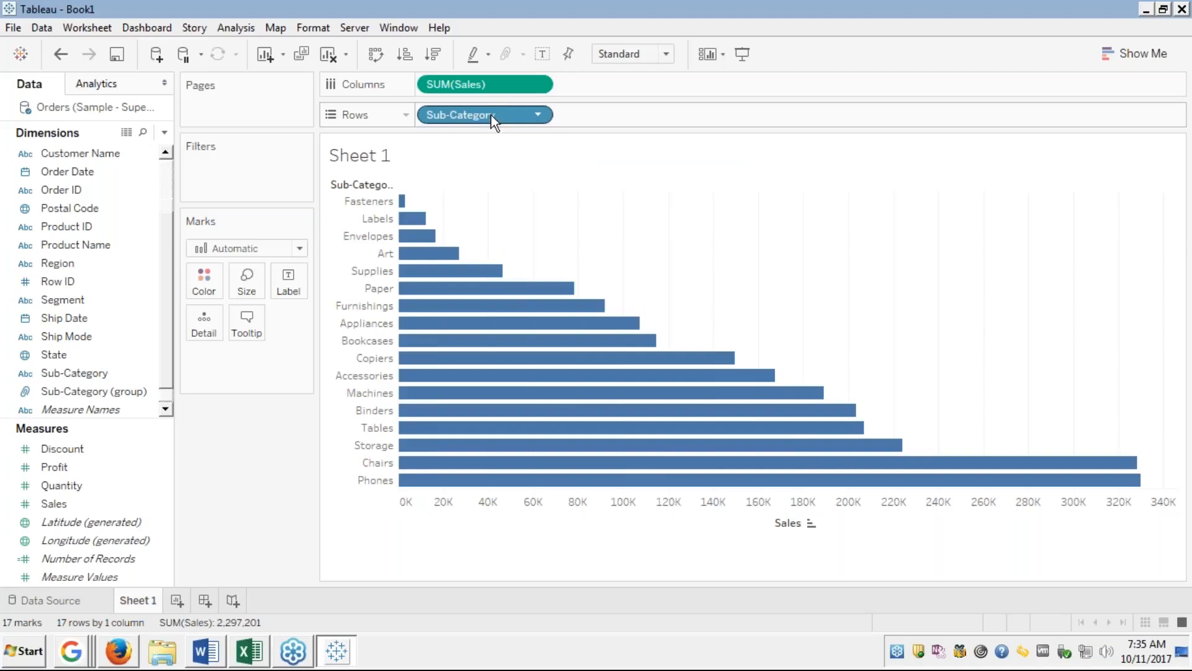
# Chart Sales by Sub-Category (group) on Rows and colour the bars by group.
pyautogui.moveTo(490, 117); pyautogui.dragTo(149, 208)
pyautogui.click(87, 398)
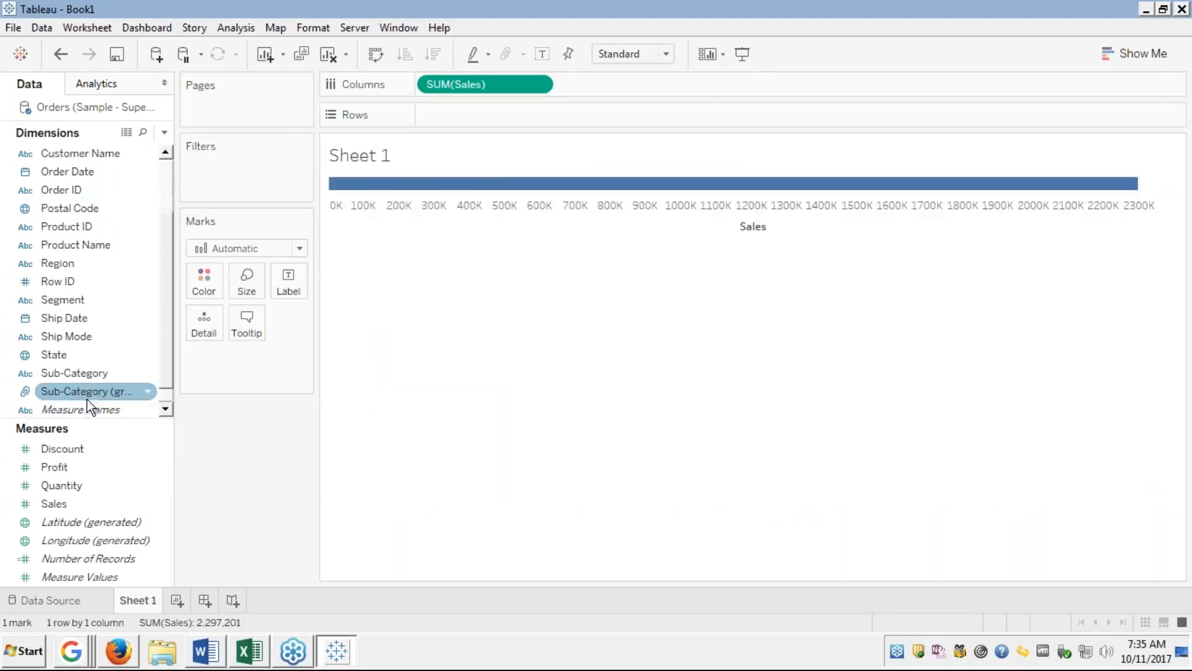
pyautogui.moveTo(92, 391); pyautogui.dragTo(467, 113)
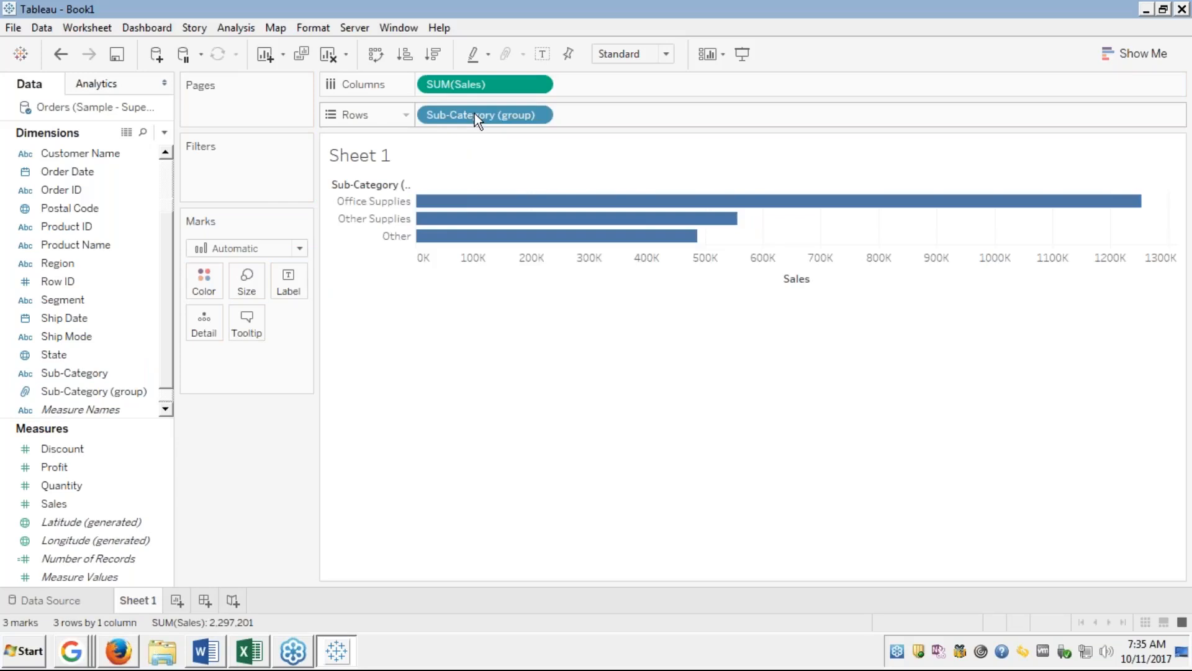
pyautogui.moveTo(533, 205)
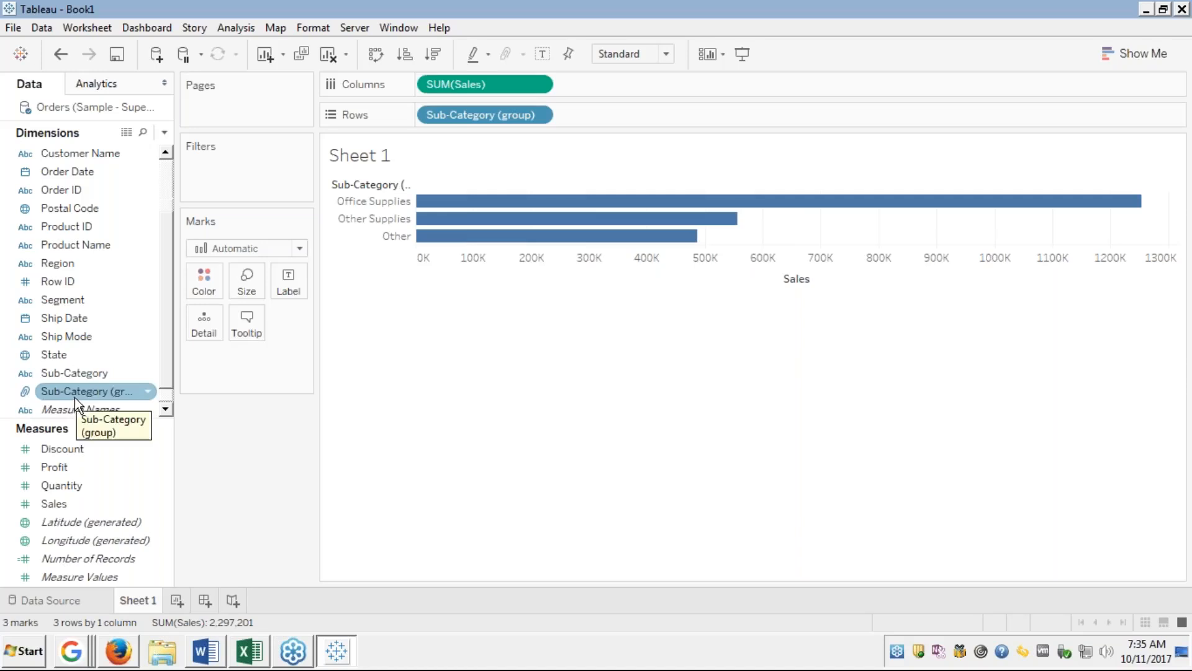
pyautogui.moveTo(74, 397); pyautogui.dragTo(205, 283)
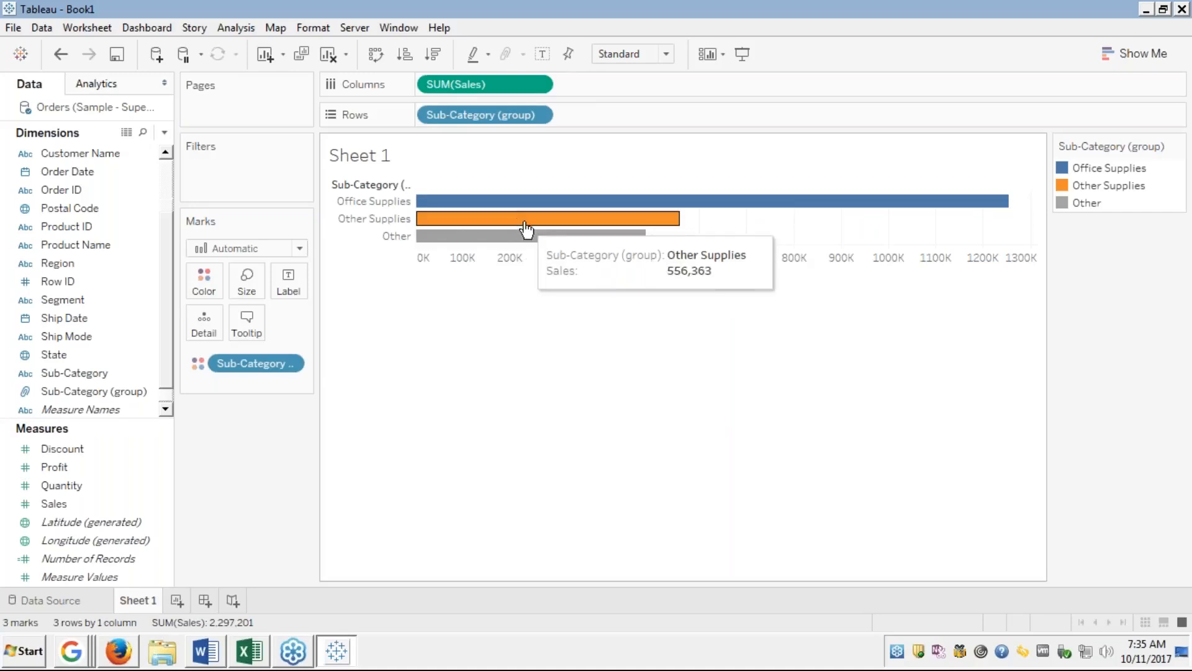
# Sort the group bars ascending by Sales: Other, Other Supplies, then Office Supplies.
pyautogui.moveTo(486, 239)
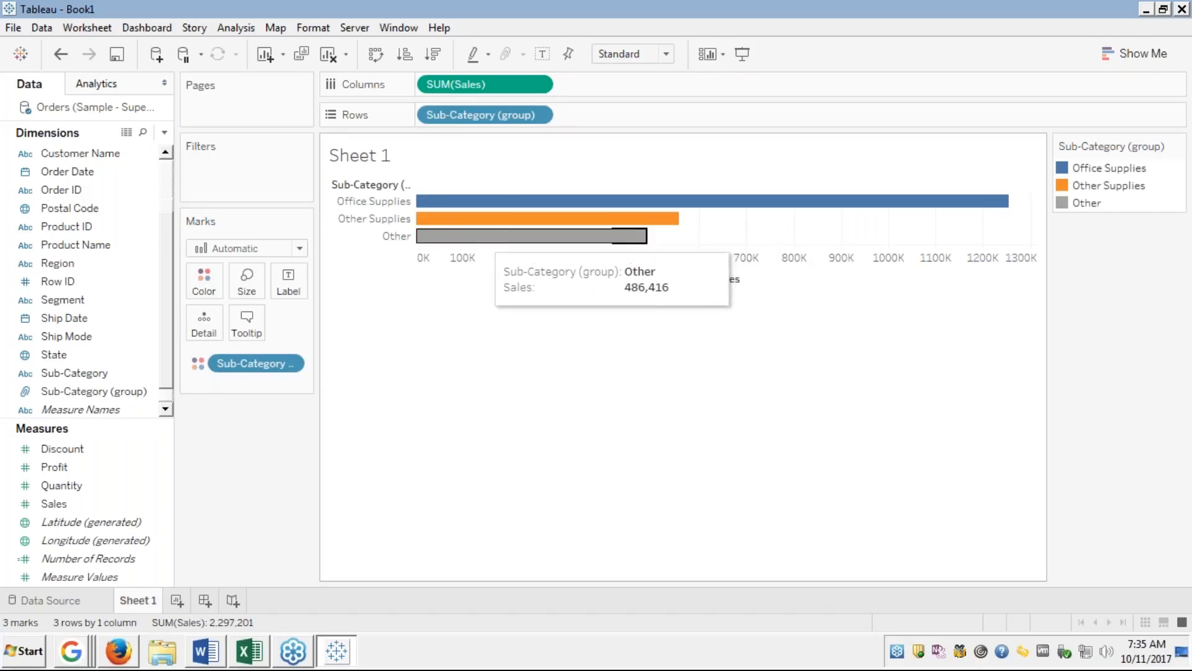
pyautogui.click(567, 239)
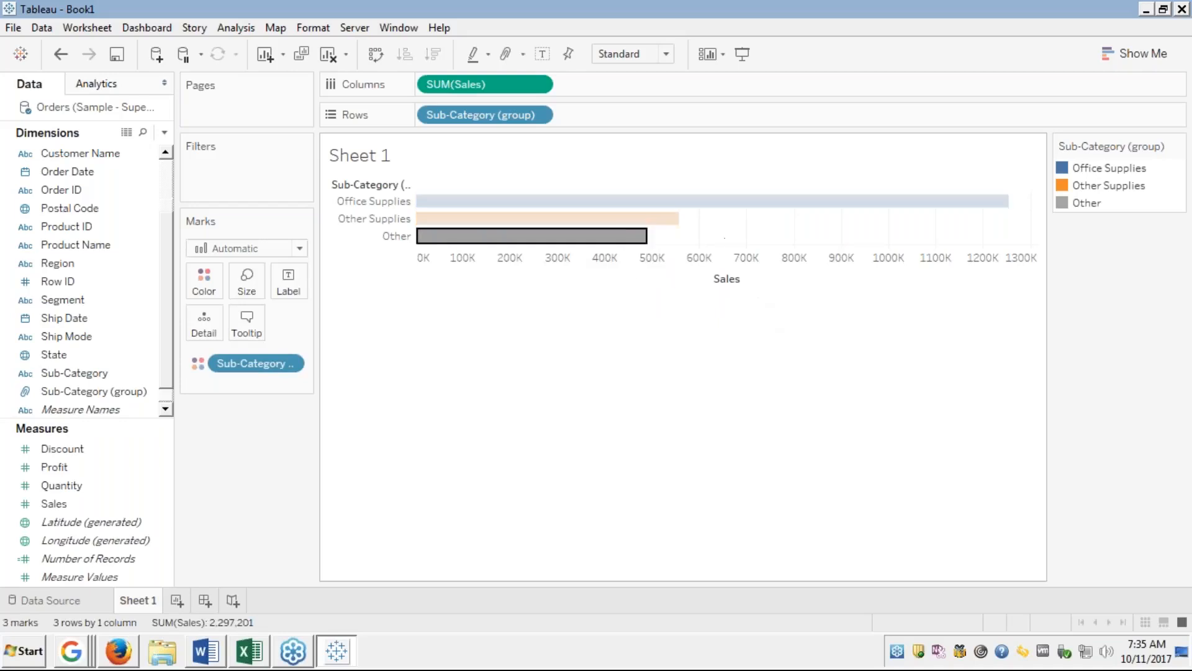
pyautogui.click(757, 303)
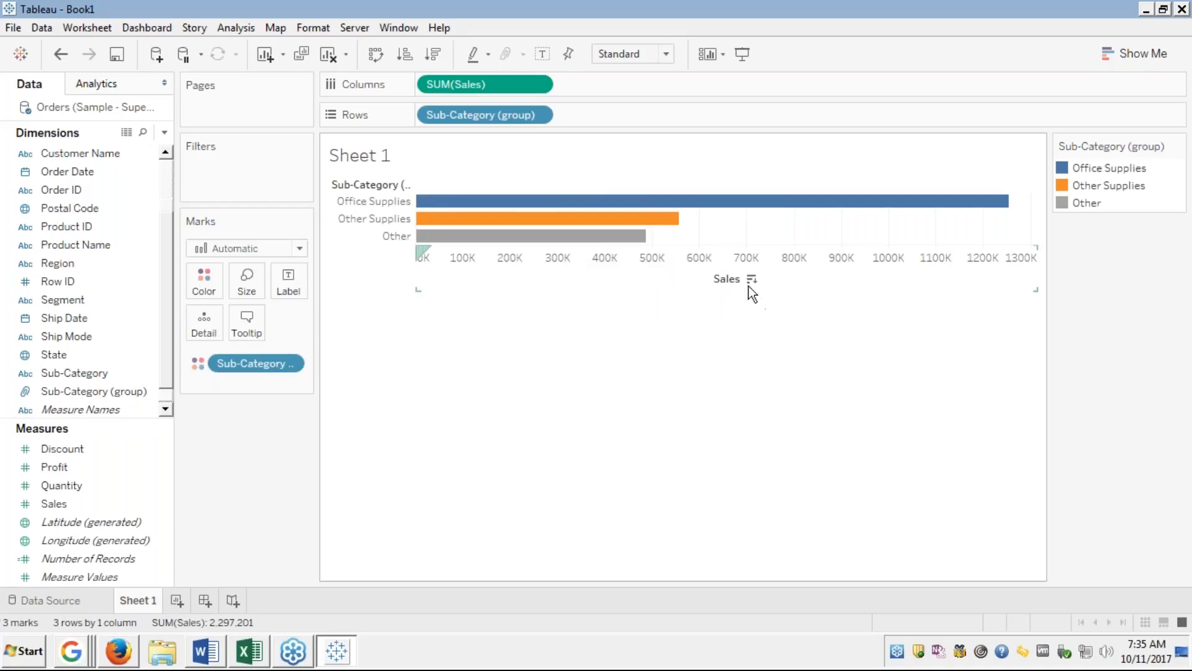
pyautogui.click(748, 285)
pyautogui.click(752, 280)
pyautogui.click(752, 280)
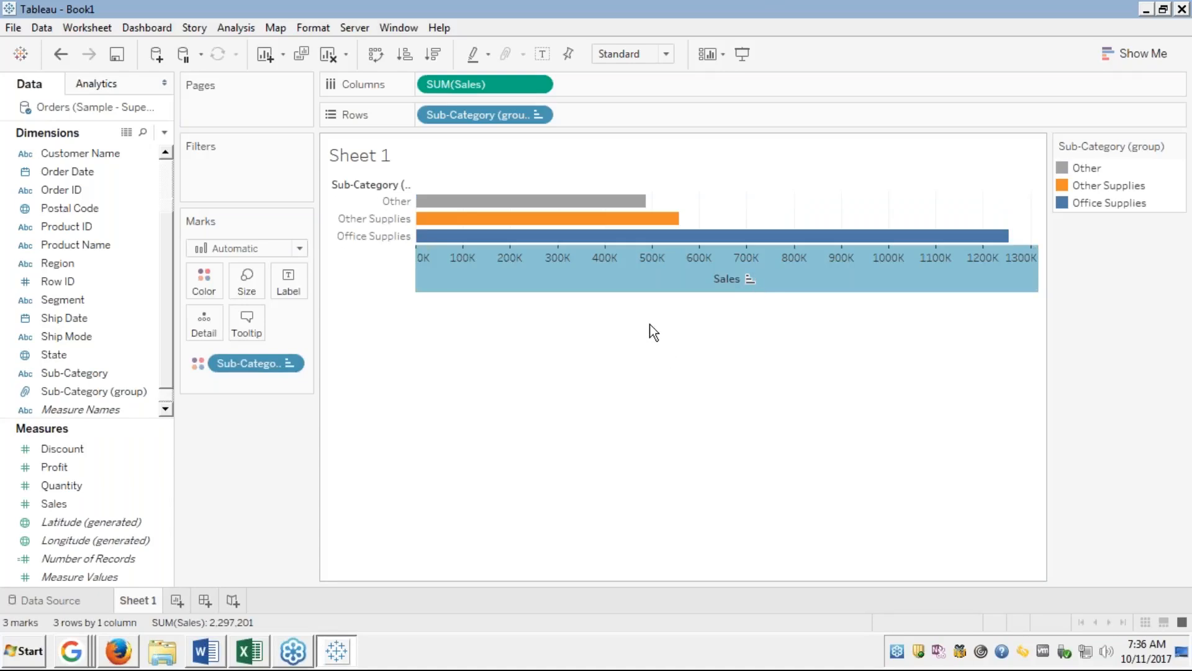
pyautogui.click(639, 303)
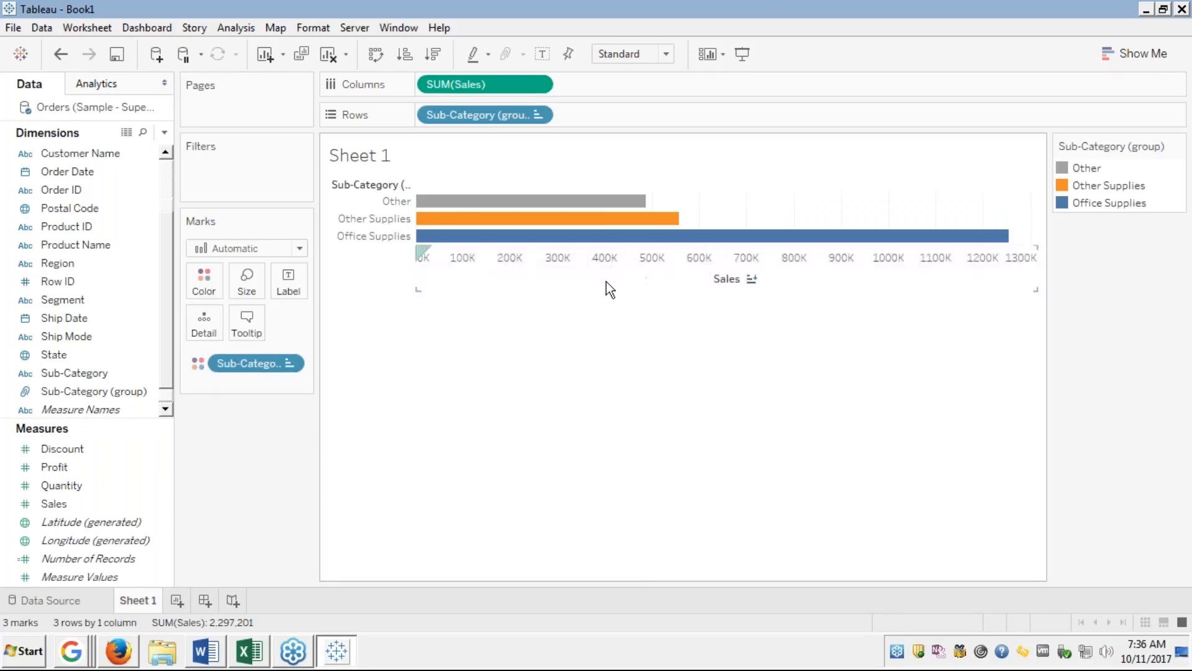
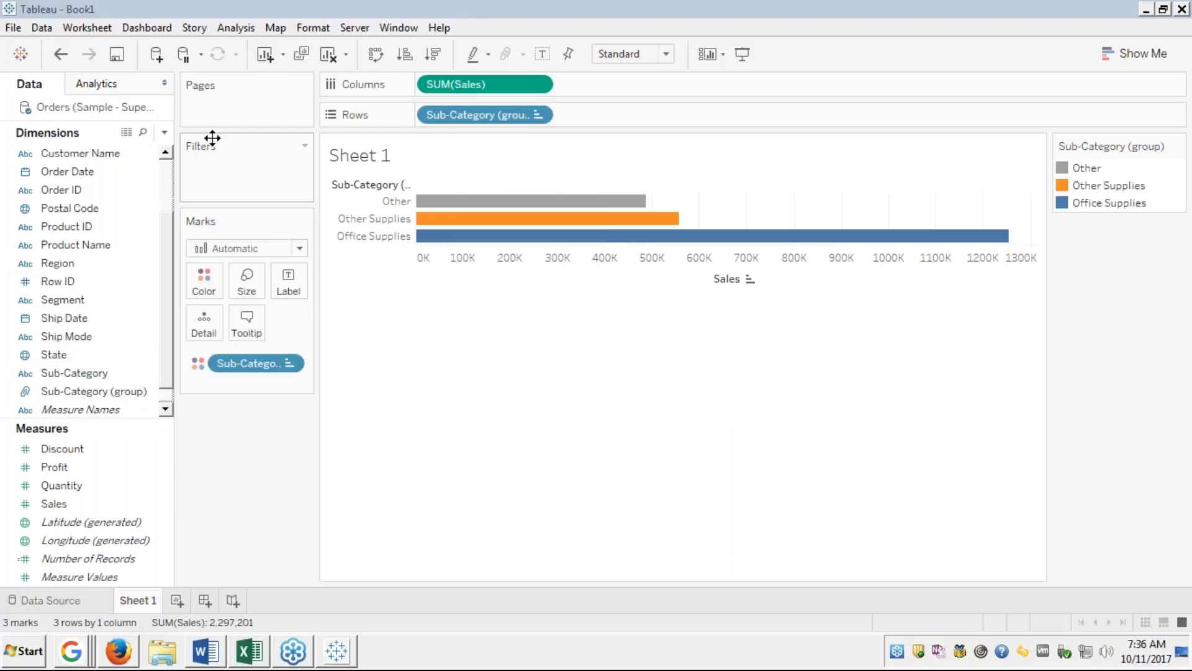
# Undo the sort, the group colouring and the grouped Rows field to restore 17 single-colour bars.
pyautogui.hotkey('ctrl', 'z')
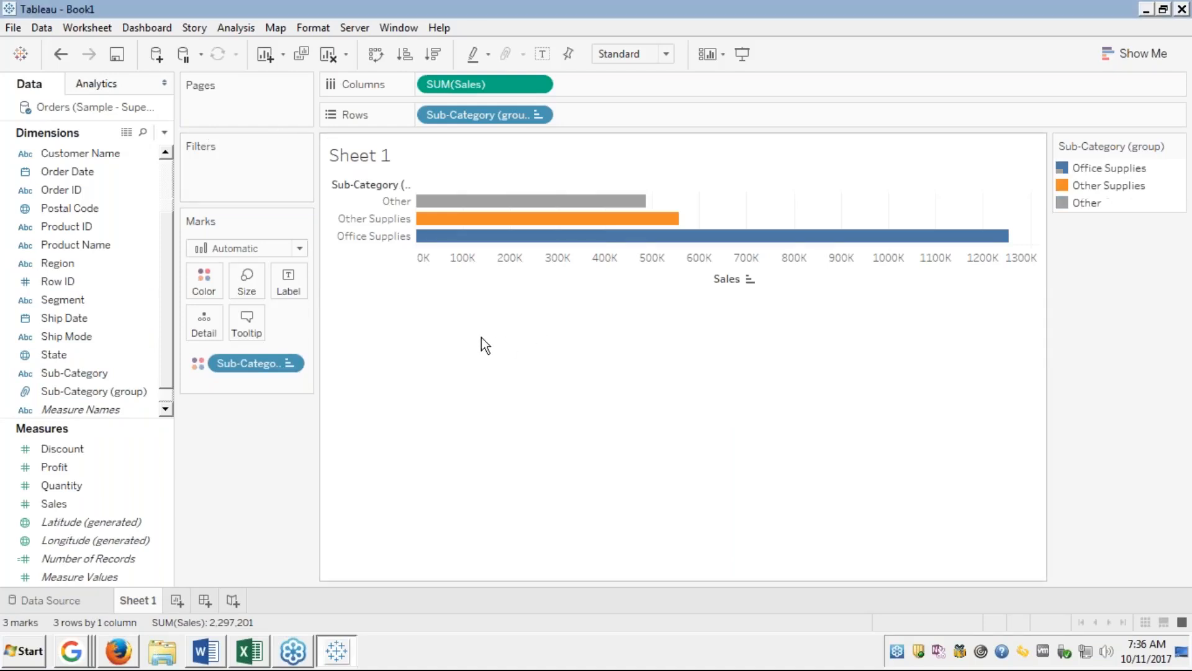
pyautogui.hotkey('ctrl', 'z')
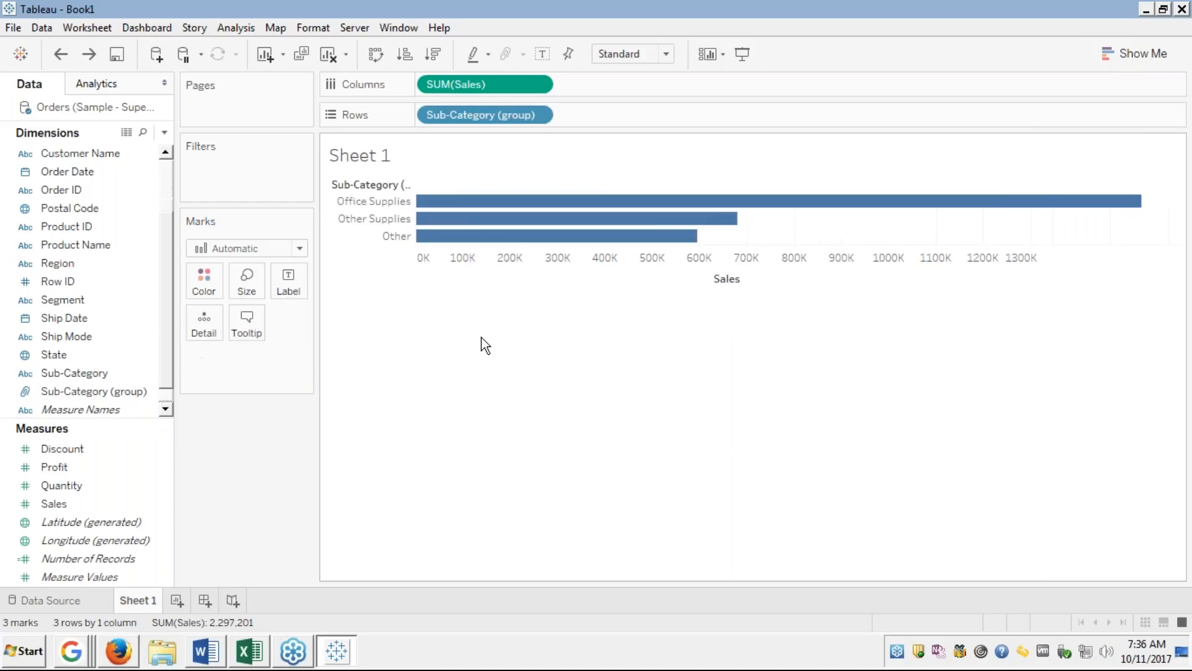
pyautogui.hotkey('ctrl', 'z')
pyautogui.hotkey('ctrl', 'z')
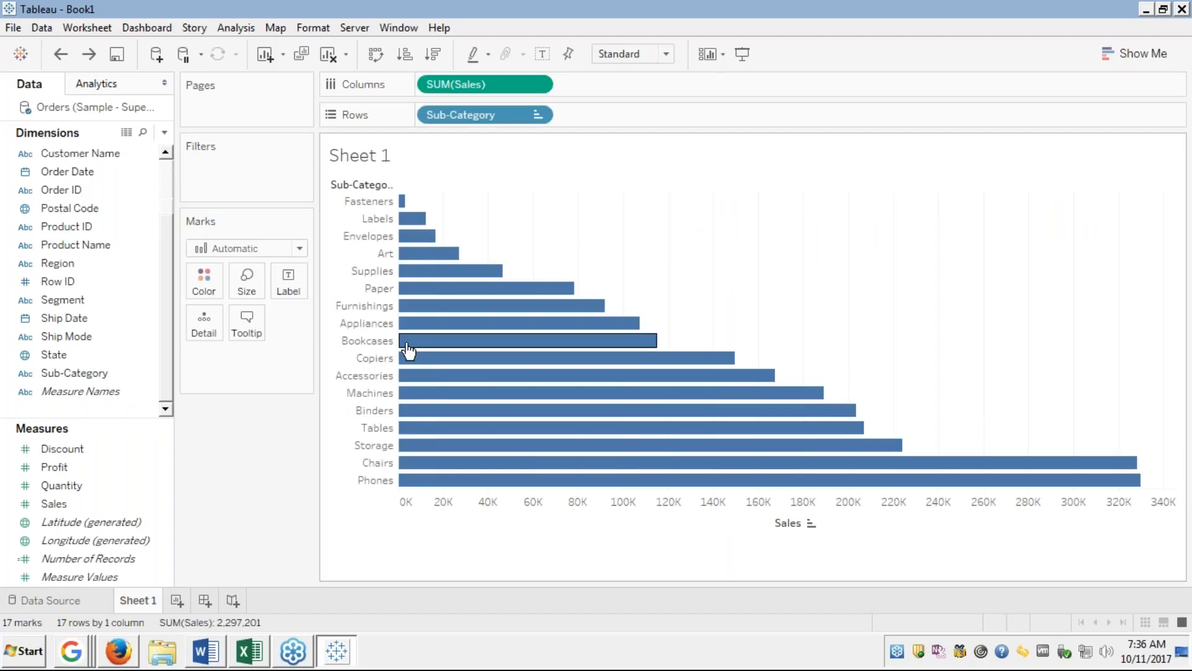
# Create a Sub-Category group of Accessories, Binders, Copiers, Fasteners, Paper and Tables.
pyautogui.click(72, 374)
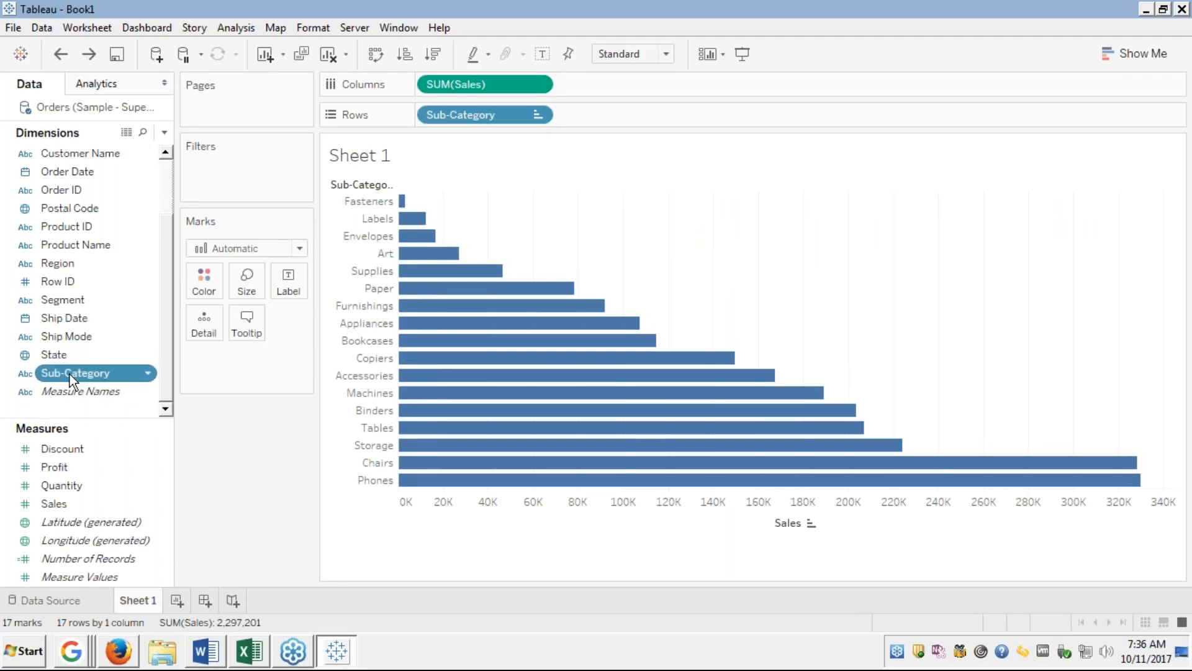
pyautogui.rightClick(69, 374)
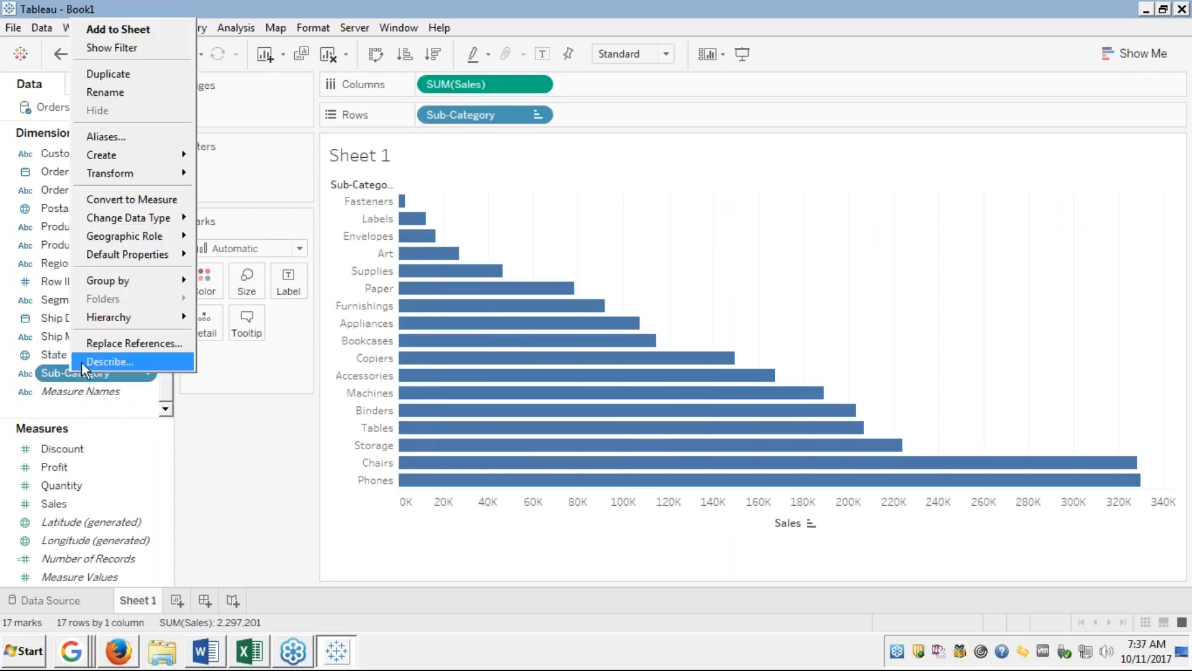
pyautogui.moveTo(117, 173)
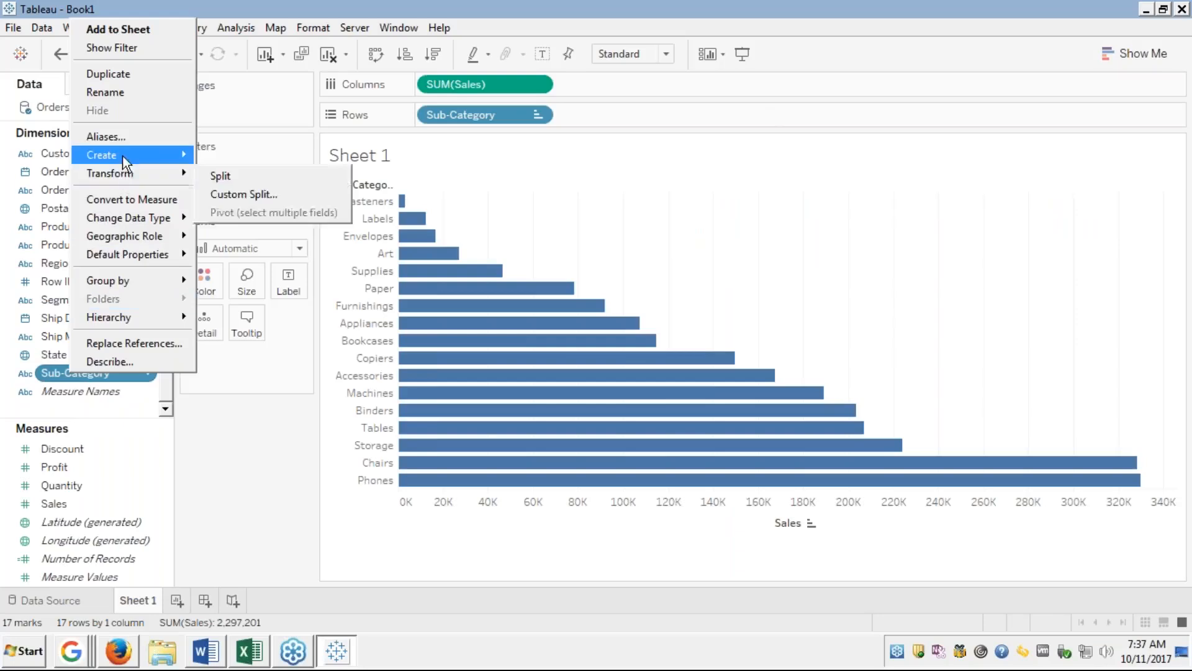
pyautogui.click(238, 179)
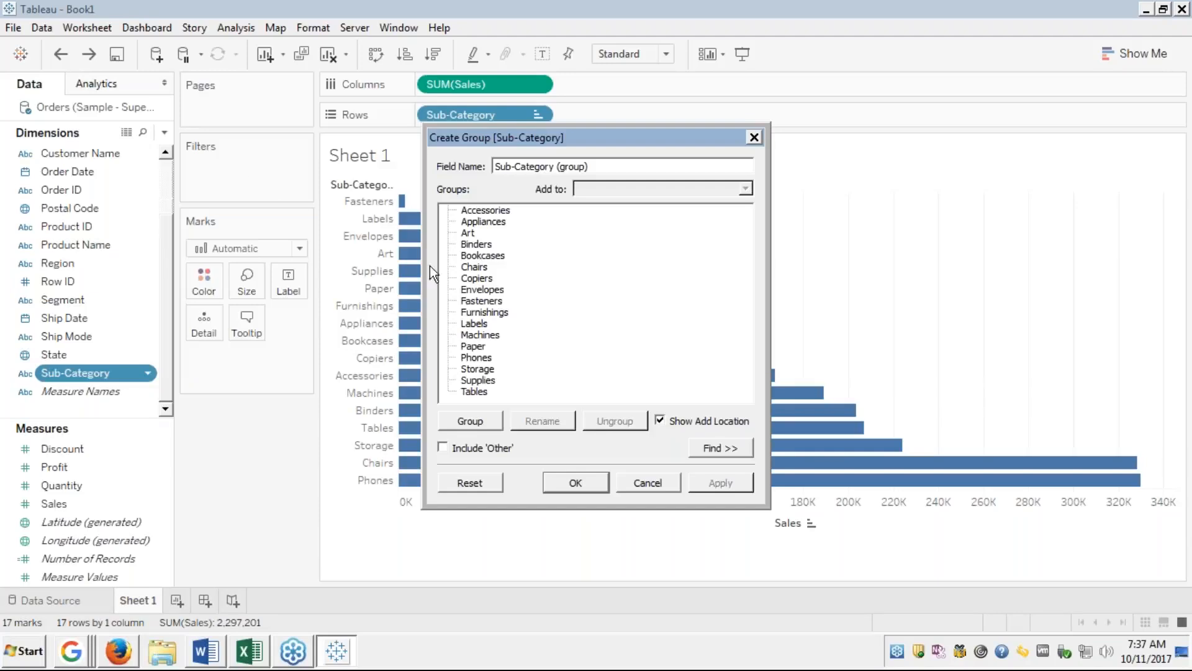
pyautogui.click(484, 211)
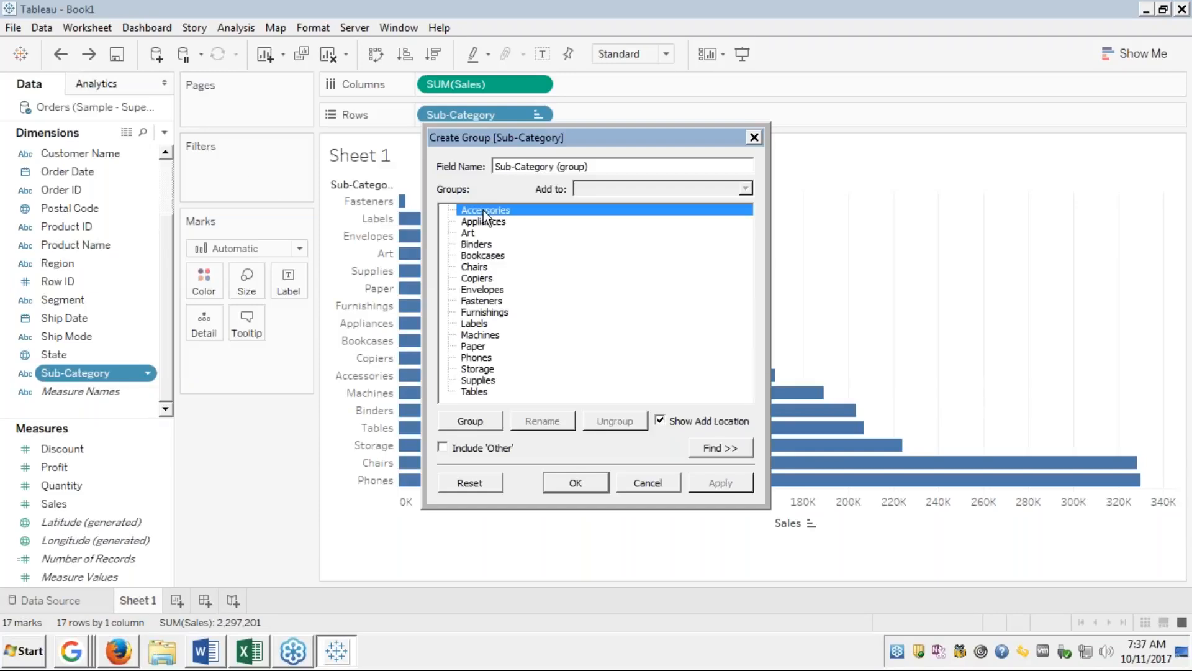
pyautogui.keyDown('ctrl'); pyautogui.click(483, 244); pyautogui.keyUp('ctrl')
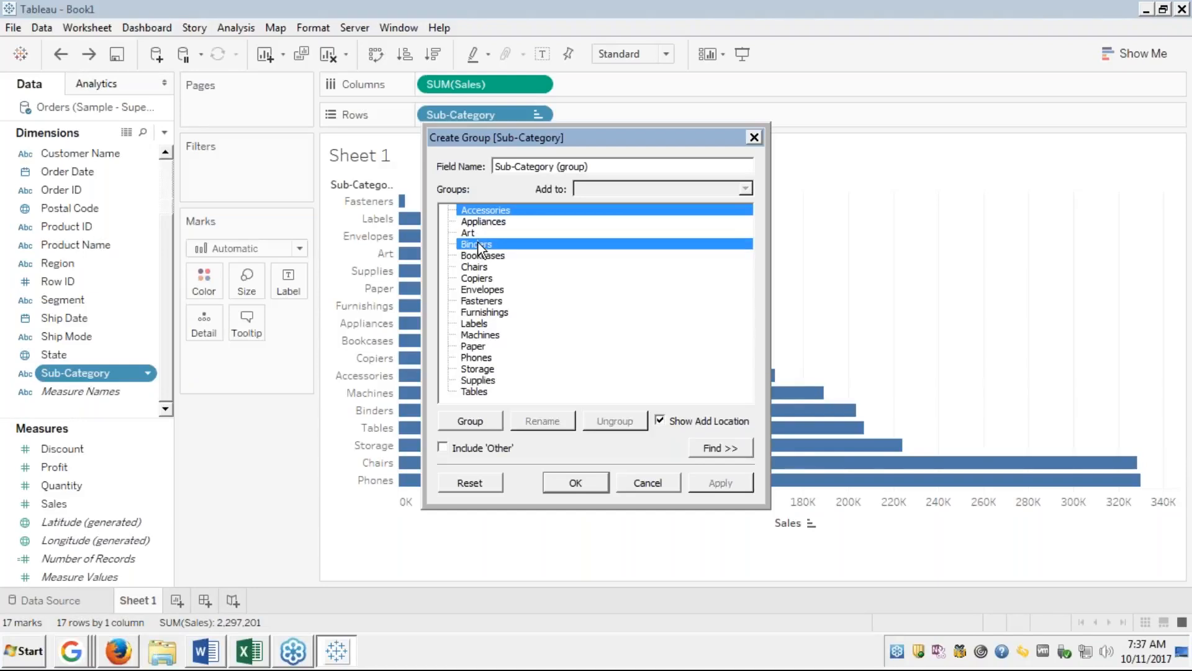
pyautogui.keyDown('ctrl'); pyautogui.click(474, 278); pyautogui.keyUp('ctrl')
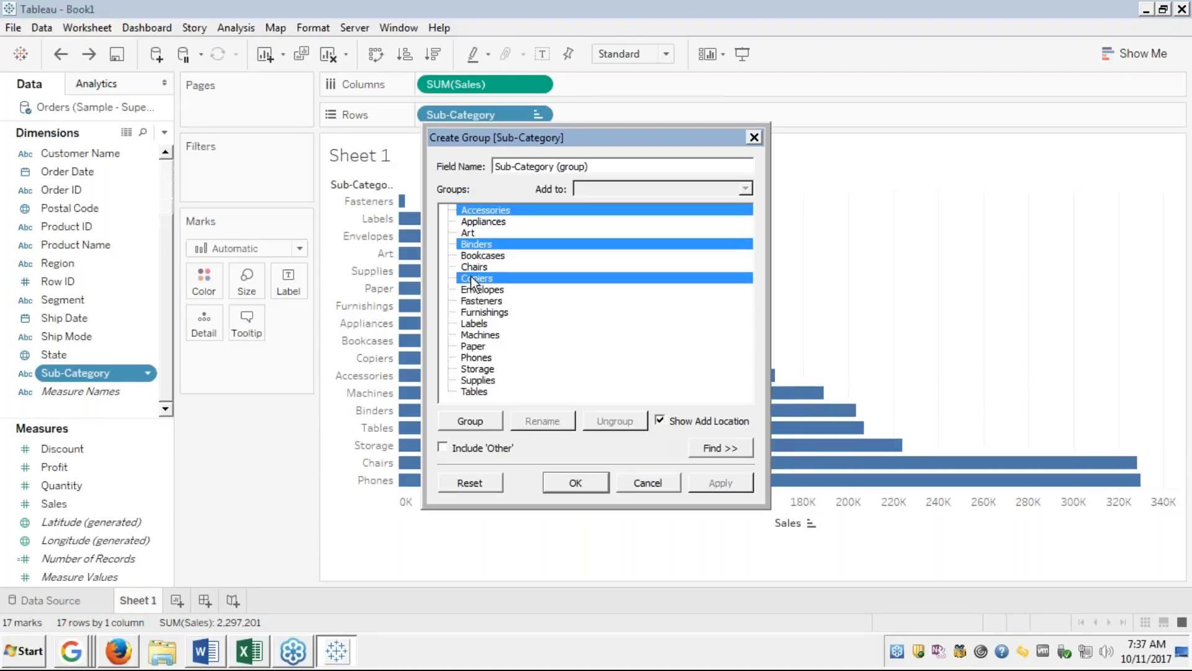
pyautogui.keyDown('ctrl'); pyautogui.click(472, 301); pyautogui.keyUp('ctrl')
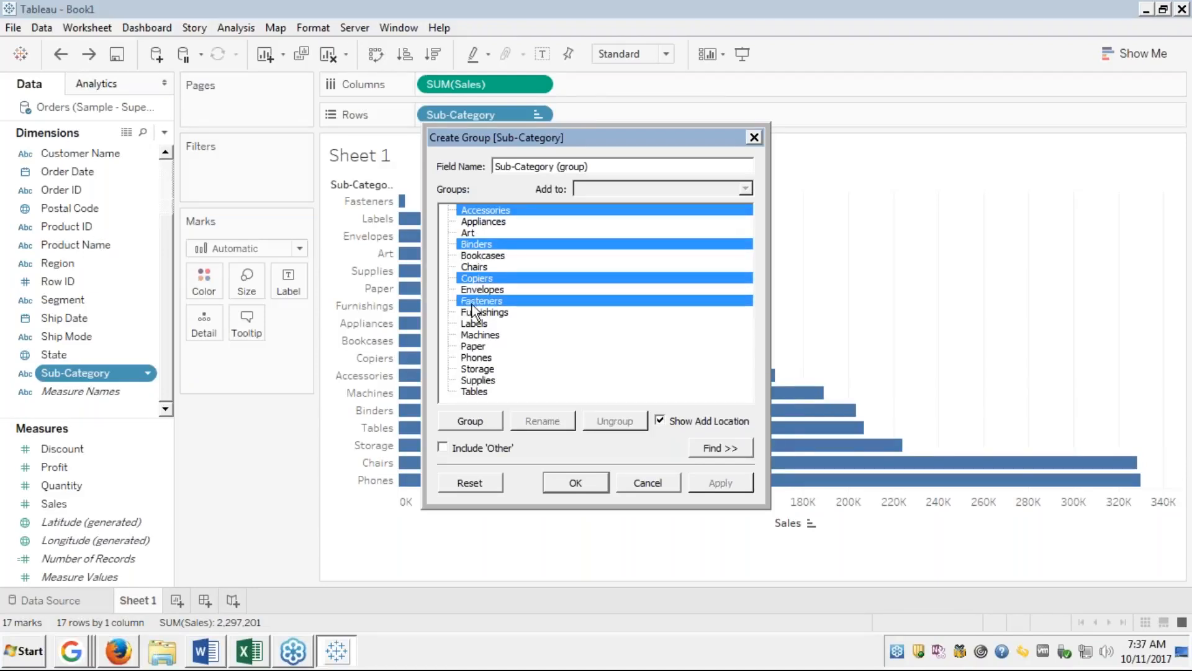
pyautogui.keyDown('ctrl'); pyautogui.click(475, 347); pyautogui.keyUp('ctrl')
pyautogui.keyDown('ctrl'); pyautogui.click(470, 394); pyautogui.keyUp('ctrl')
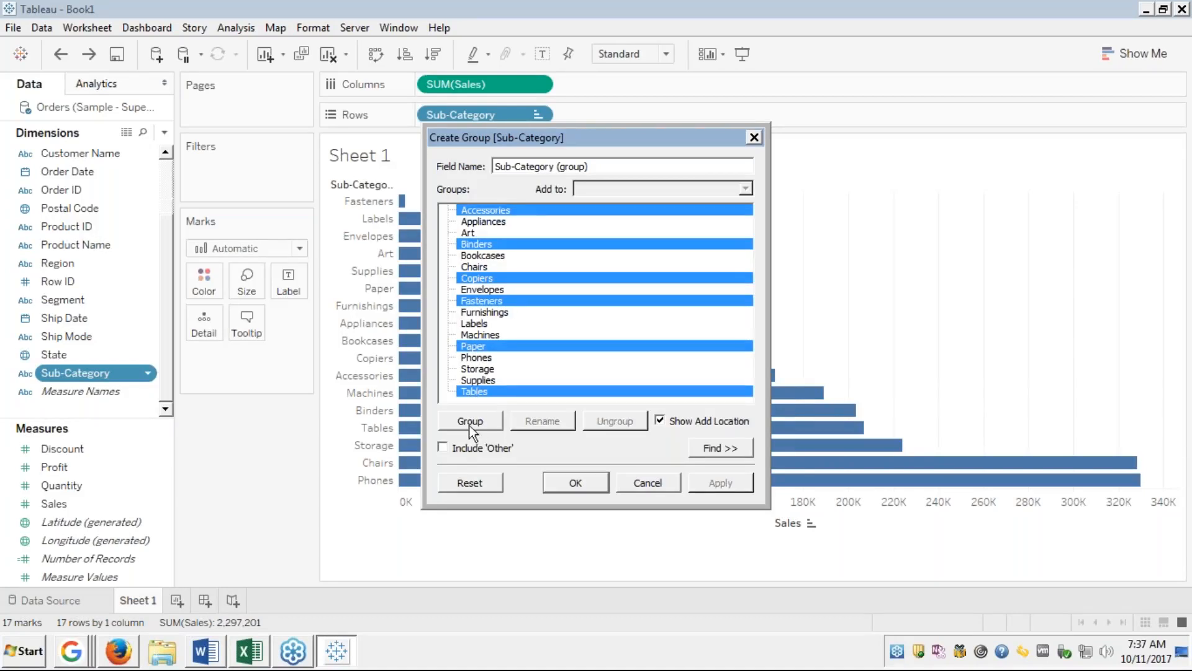
pyautogui.click(470, 421)
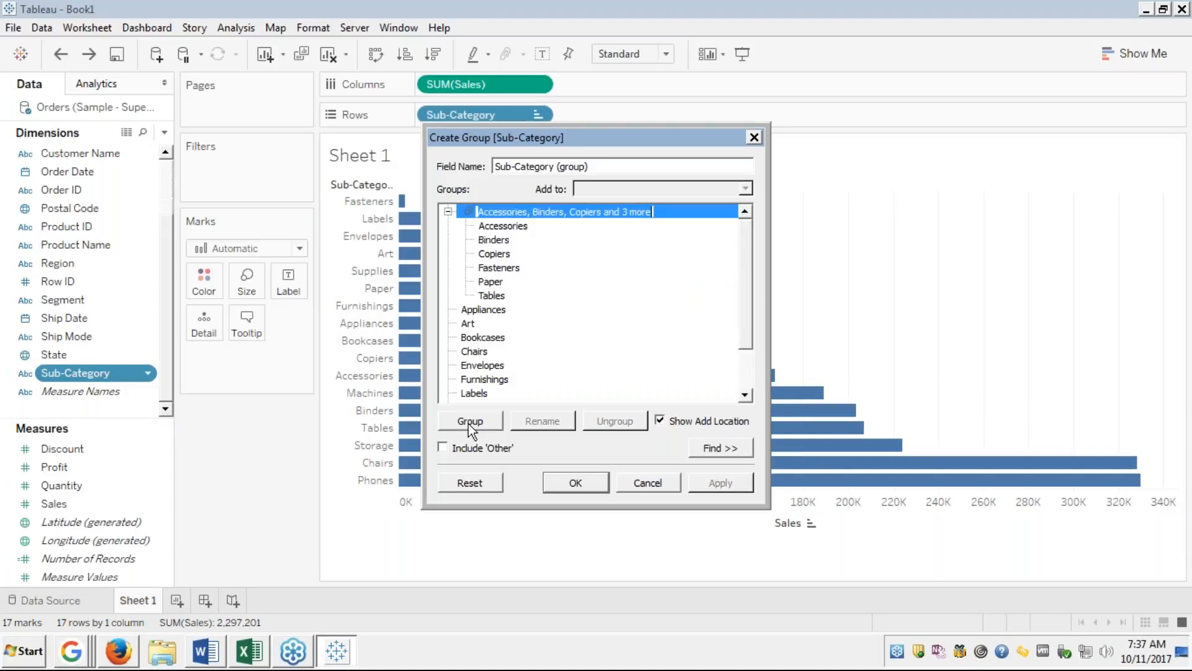
# Group Appliances, Art, Furnishings and Phones as a second group.
pyautogui.click(447, 212)
pyautogui.click(553, 236)
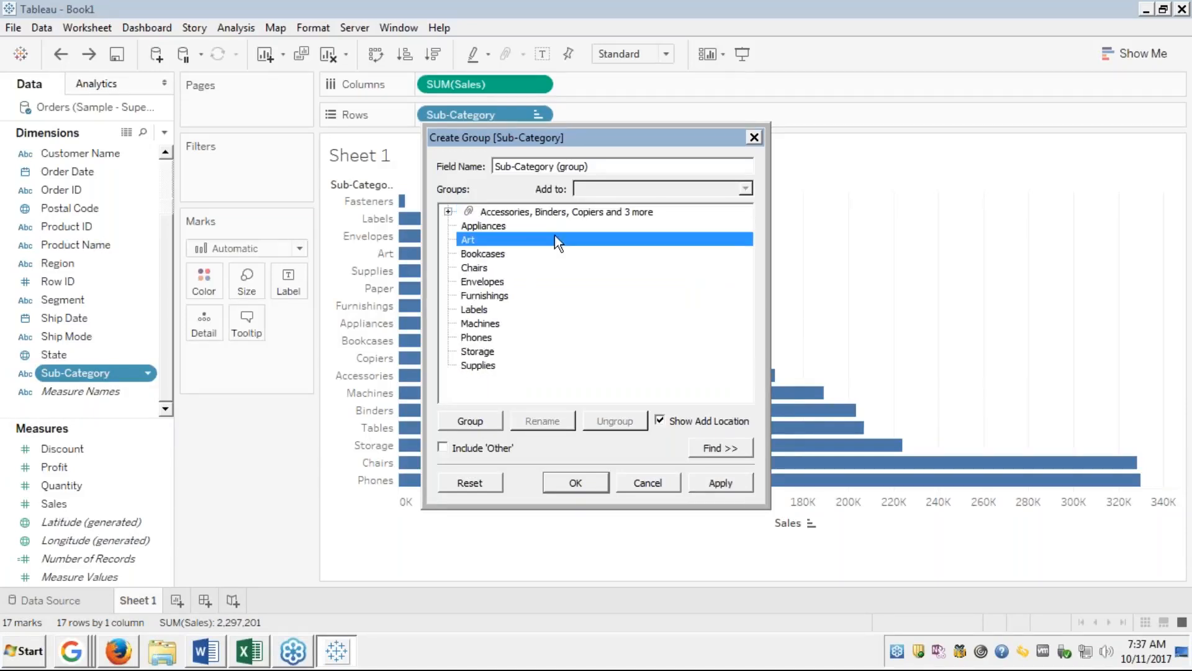
pyautogui.click(479, 224)
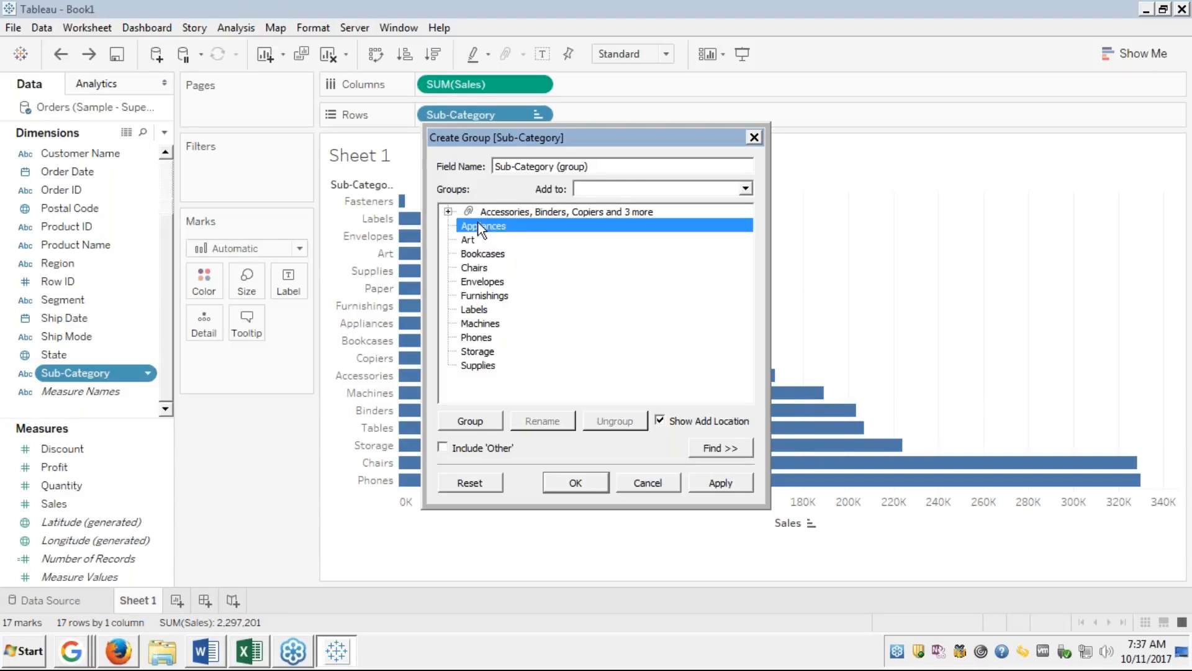
pyautogui.keyDown('ctrl'); pyautogui.click(475, 254); pyautogui.keyUp('ctrl')
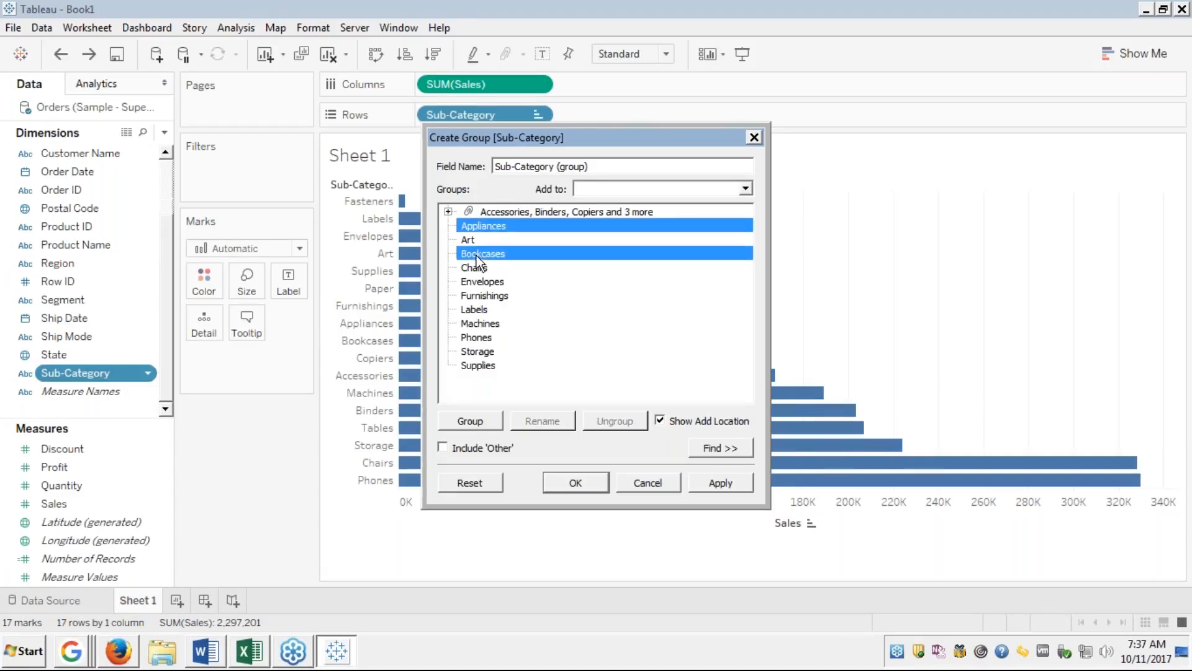
pyautogui.keyDown('ctrl'); pyautogui.click(475, 295); pyautogui.keyUp('ctrl')
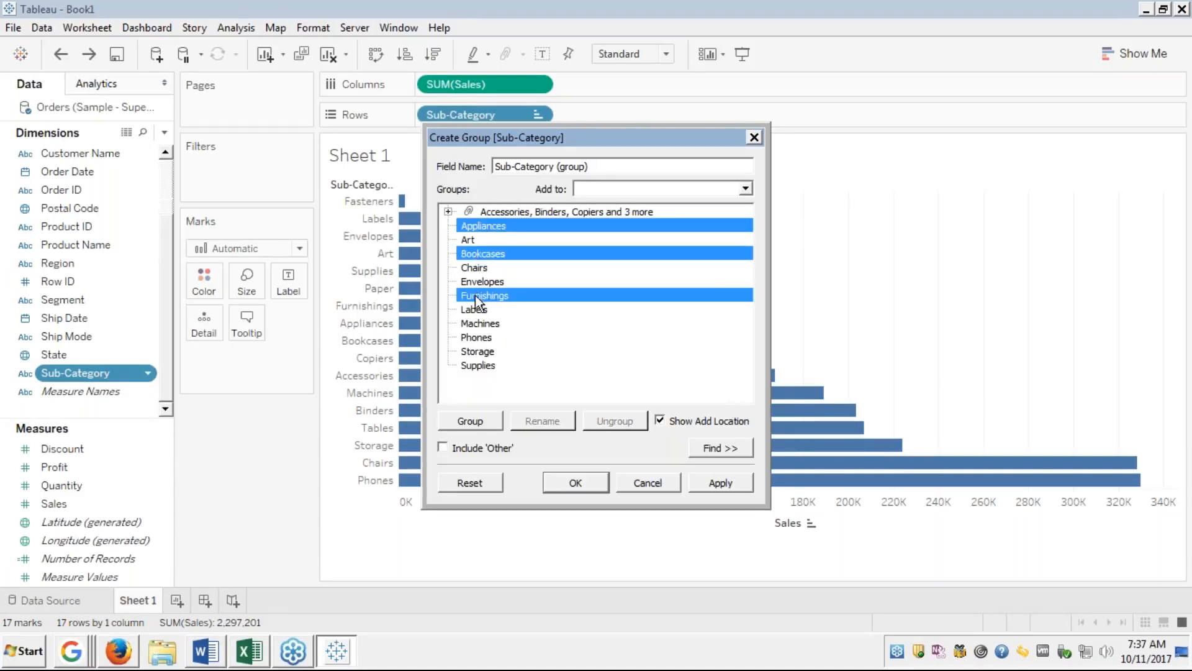
pyautogui.click(475, 339)
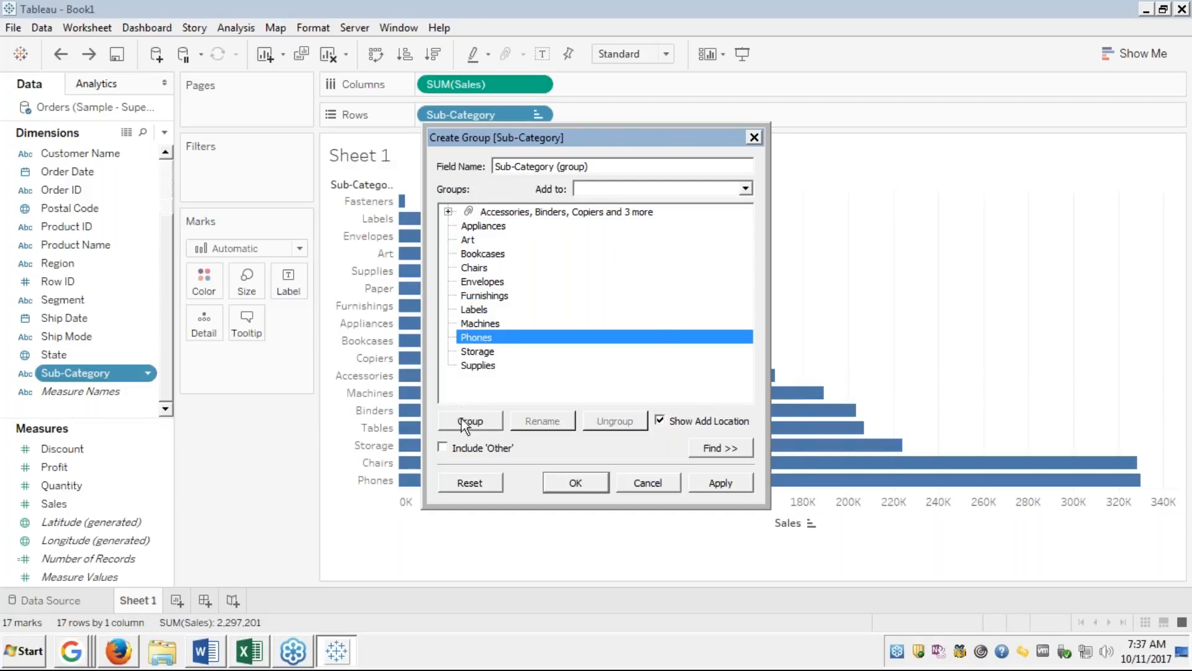
pyautogui.keyDown('ctrl'); pyautogui.click(479, 301); pyautogui.keyUp('ctrl')
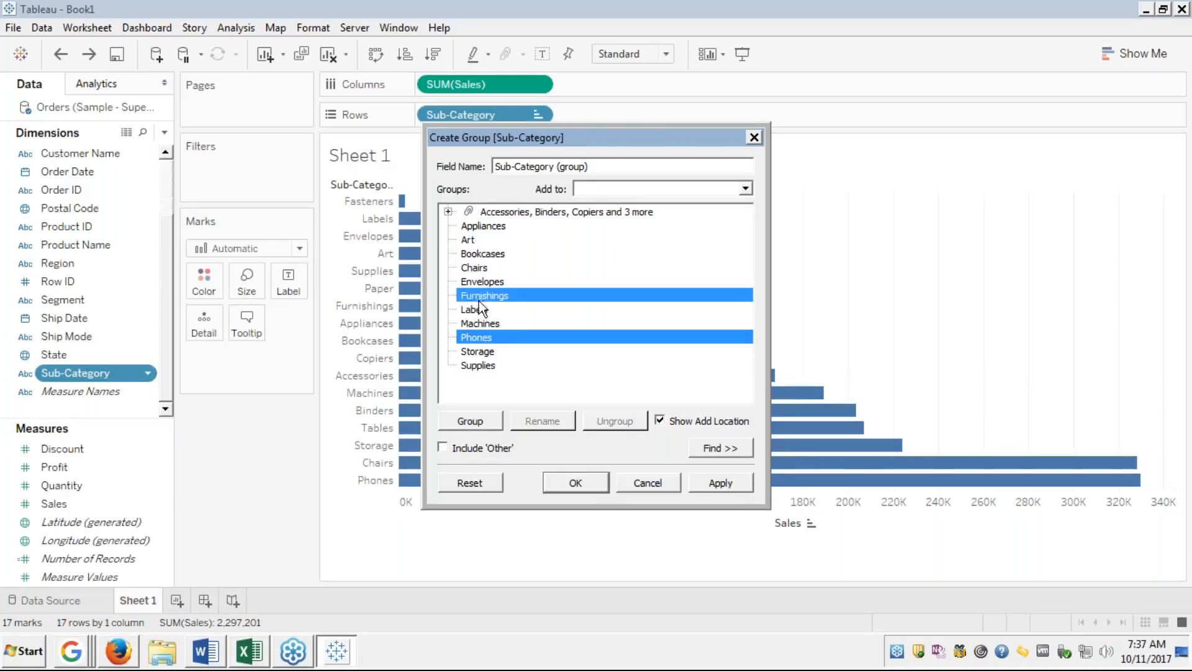
pyautogui.keyDown('ctrl'); pyautogui.click(467, 241); pyautogui.keyUp('ctrl')
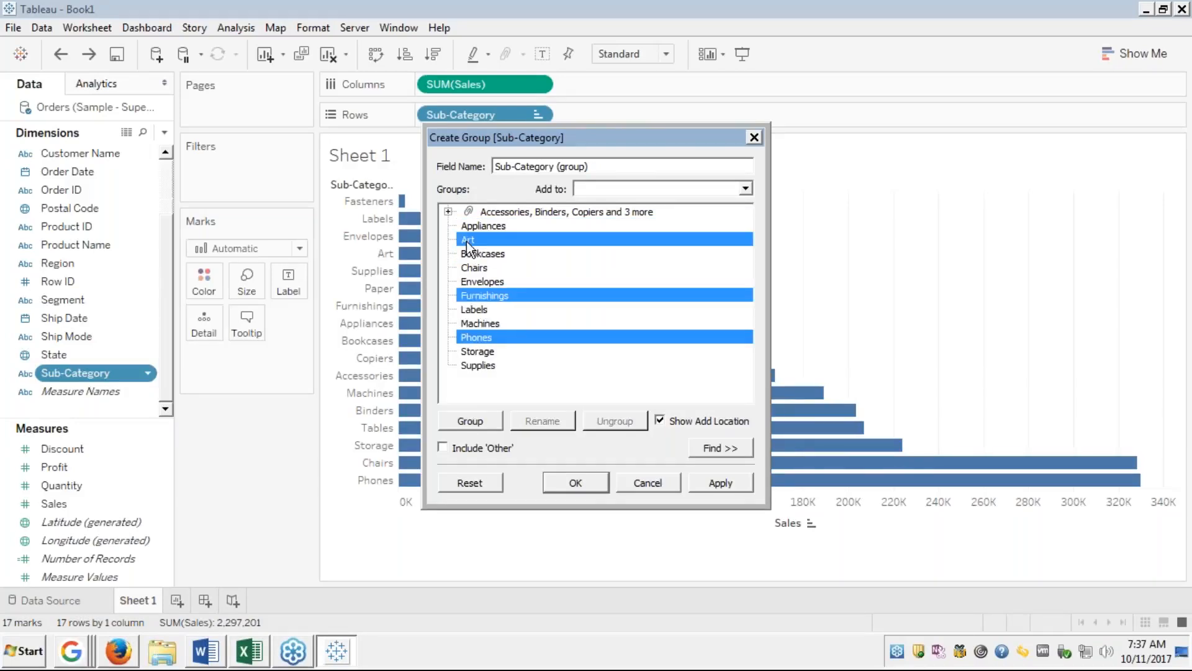
pyautogui.keyDown('ctrl'); pyautogui.click(470, 227); pyautogui.keyUp('ctrl')
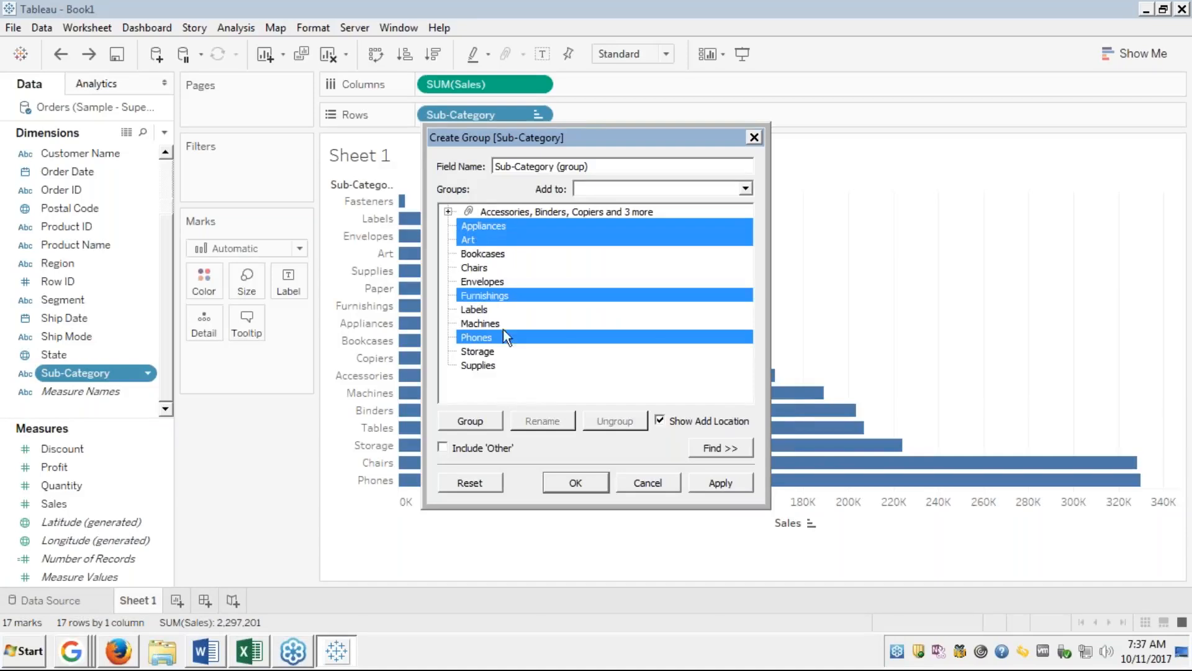
pyautogui.click(466, 429)
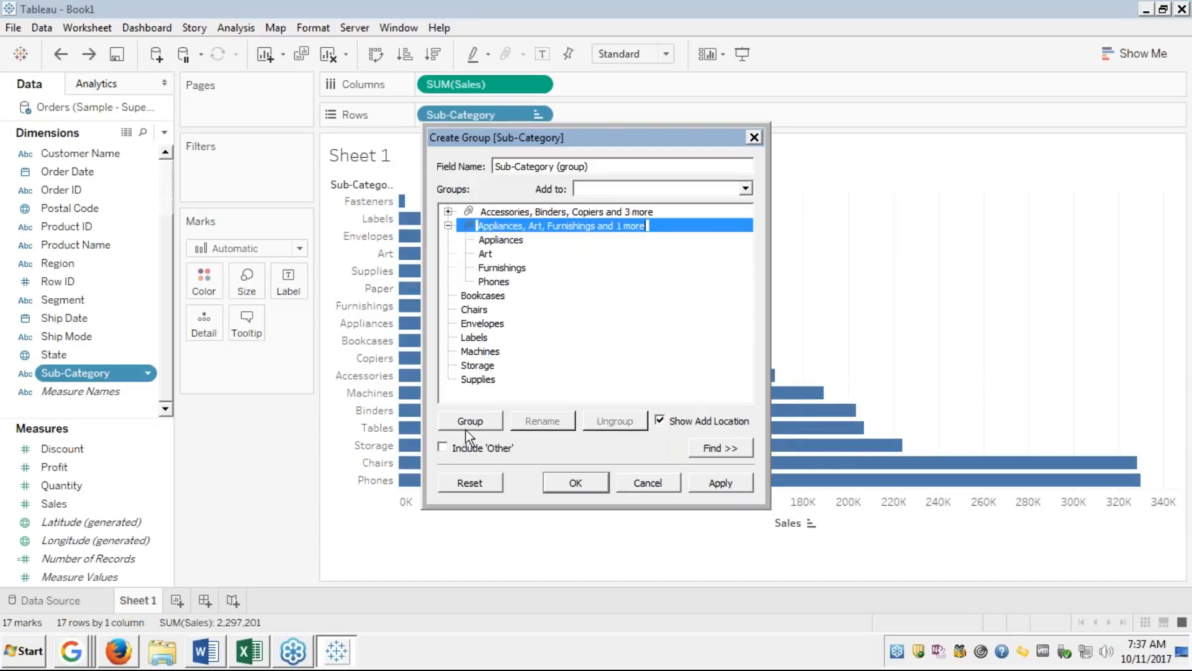
# Collect the remaining sub-categories into an 'Other' group.
pyautogui.click(449, 226)
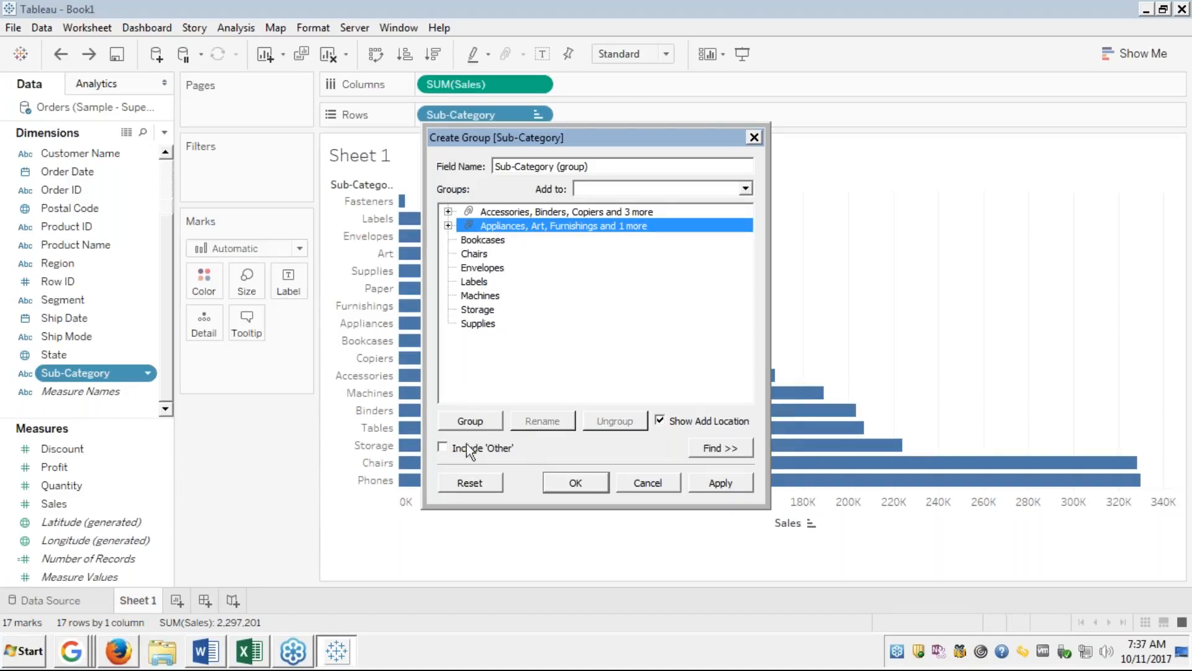
pyautogui.click(443, 447)
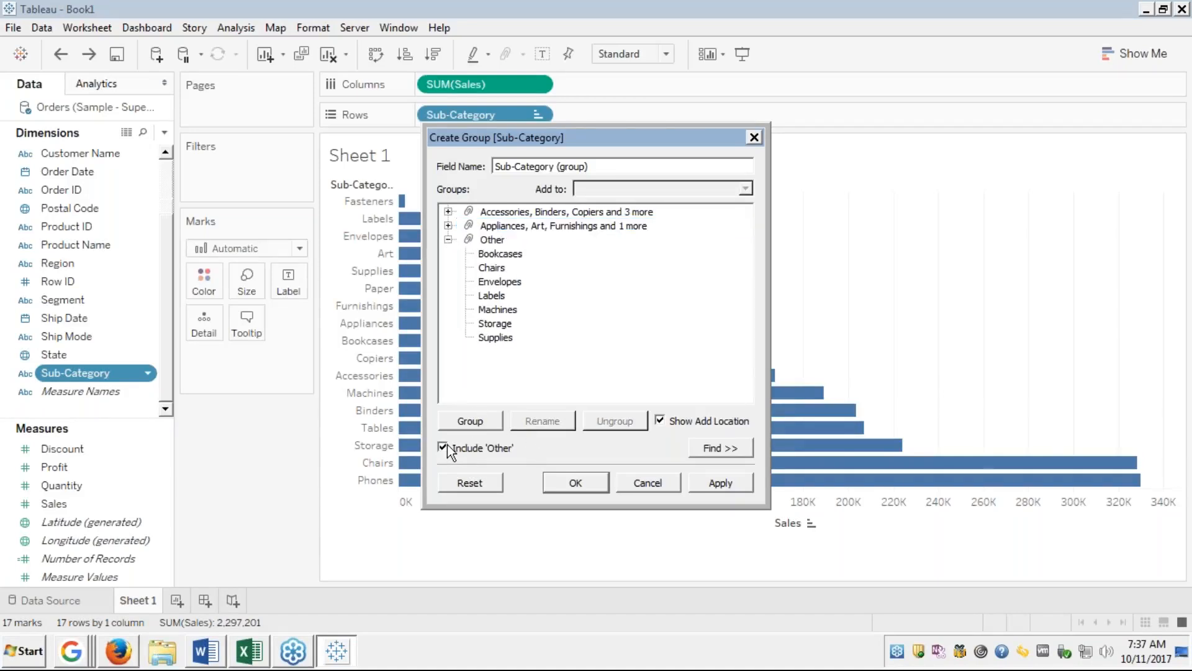
pyautogui.click(447, 239)
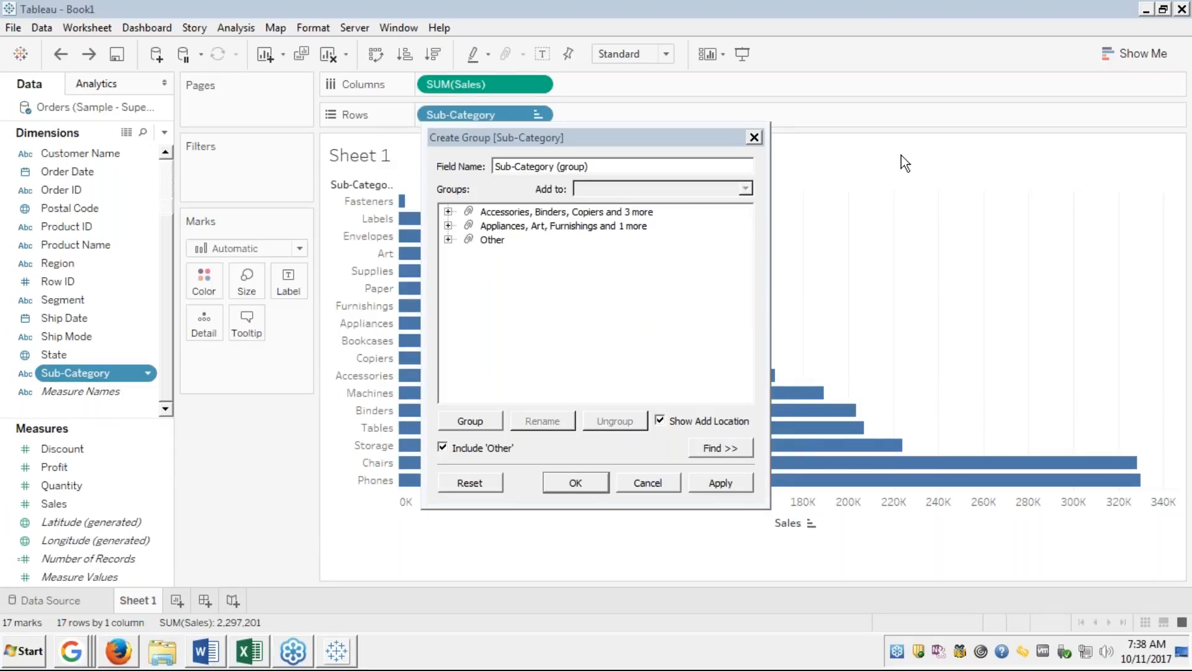
# Save the new Sub-Category (group) field and remove Sub-Category from Rows.
pyautogui.click(593, 483)
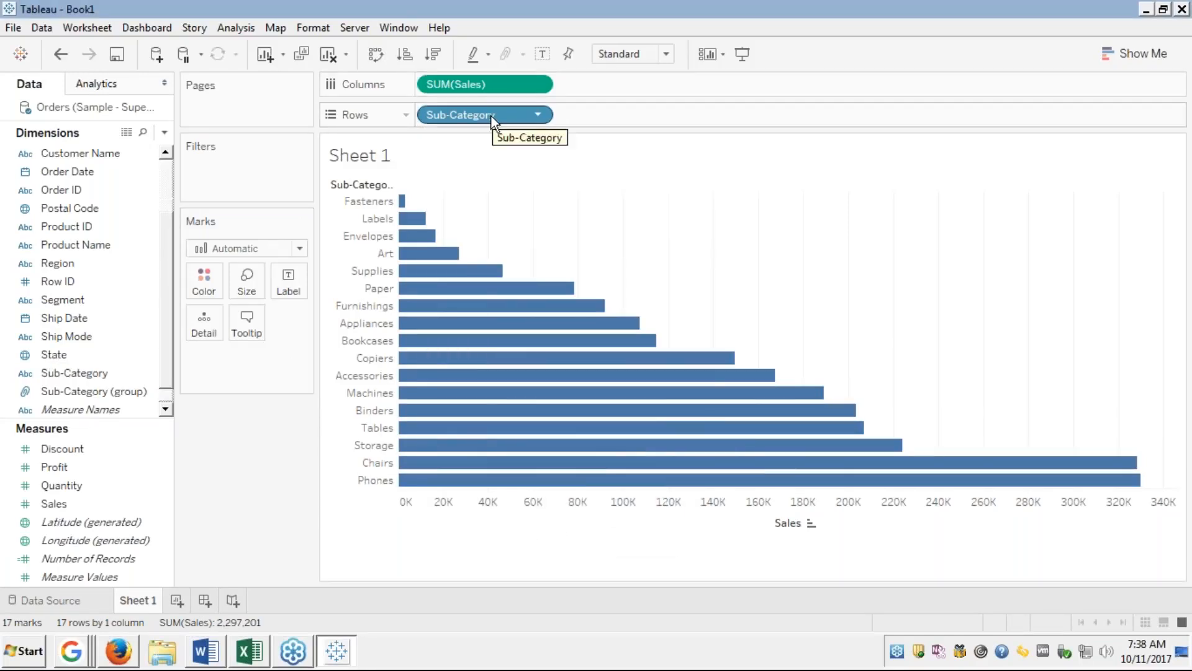
pyautogui.moveTo(489, 116); pyautogui.dragTo(93, 211)
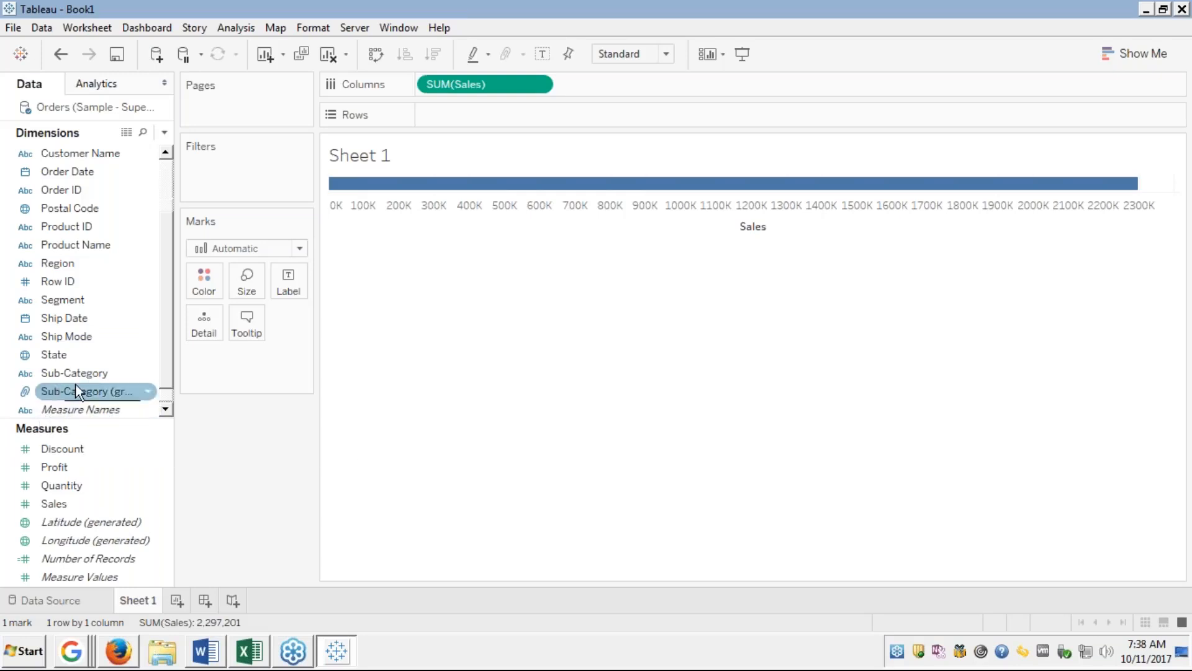
pyautogui.click(129, 338)
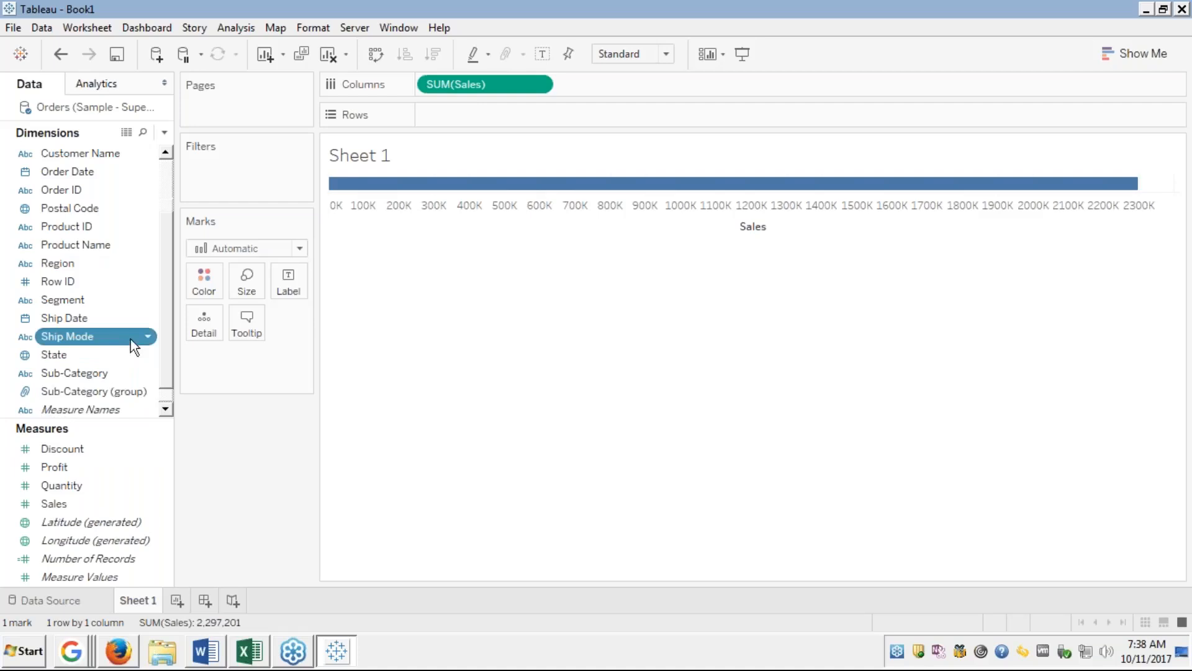
# Colour the Sales bar by Sub-Category (group) and put Sub-Category back on Rows.
pyautogui.moveTo(88, 391); pyautogui.dragTo(213, 287)
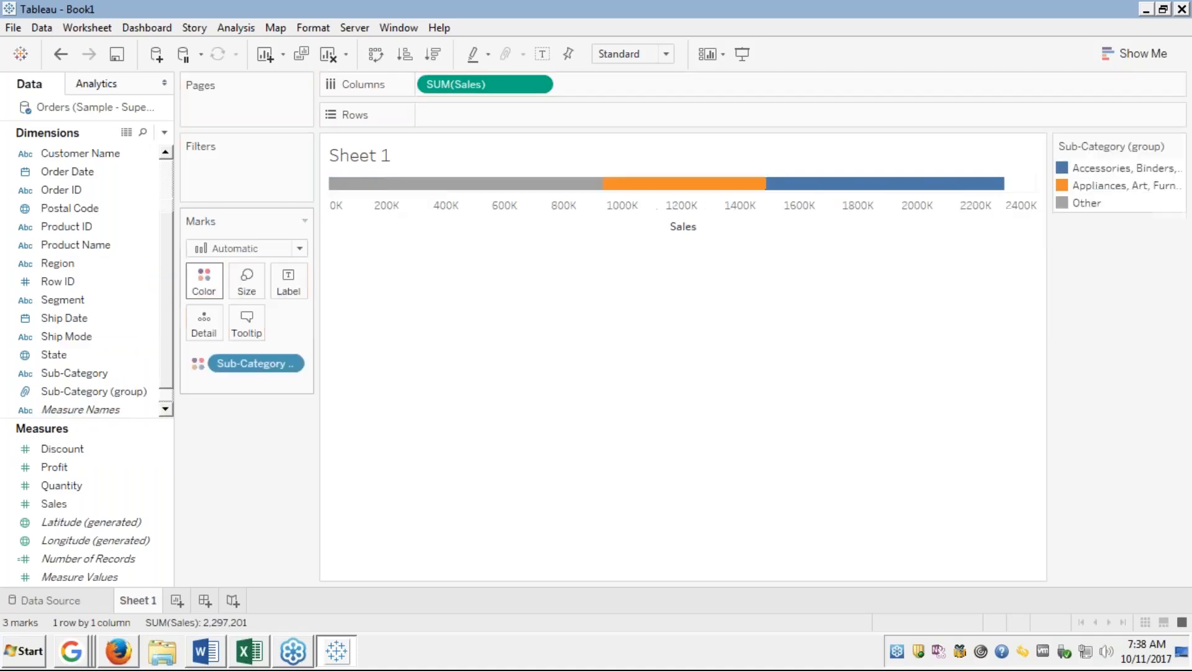
pyautogui.click(65, 373)
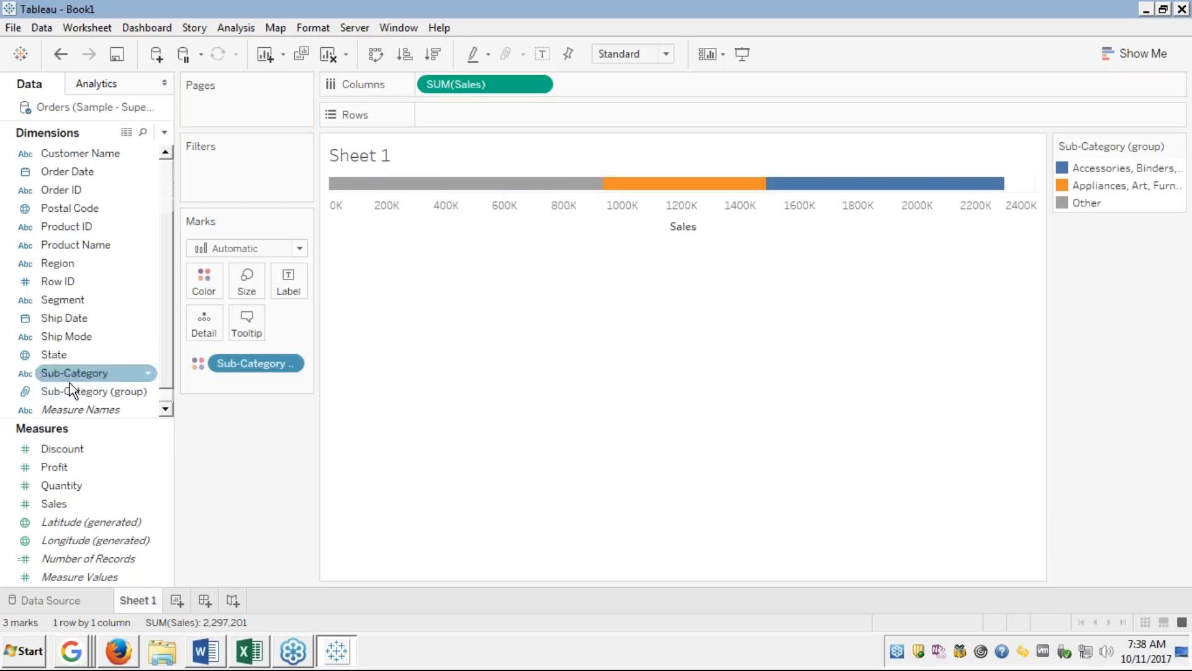
pyautogui.moveTo(62, 373); pyautogui.dragTo(468, 110)
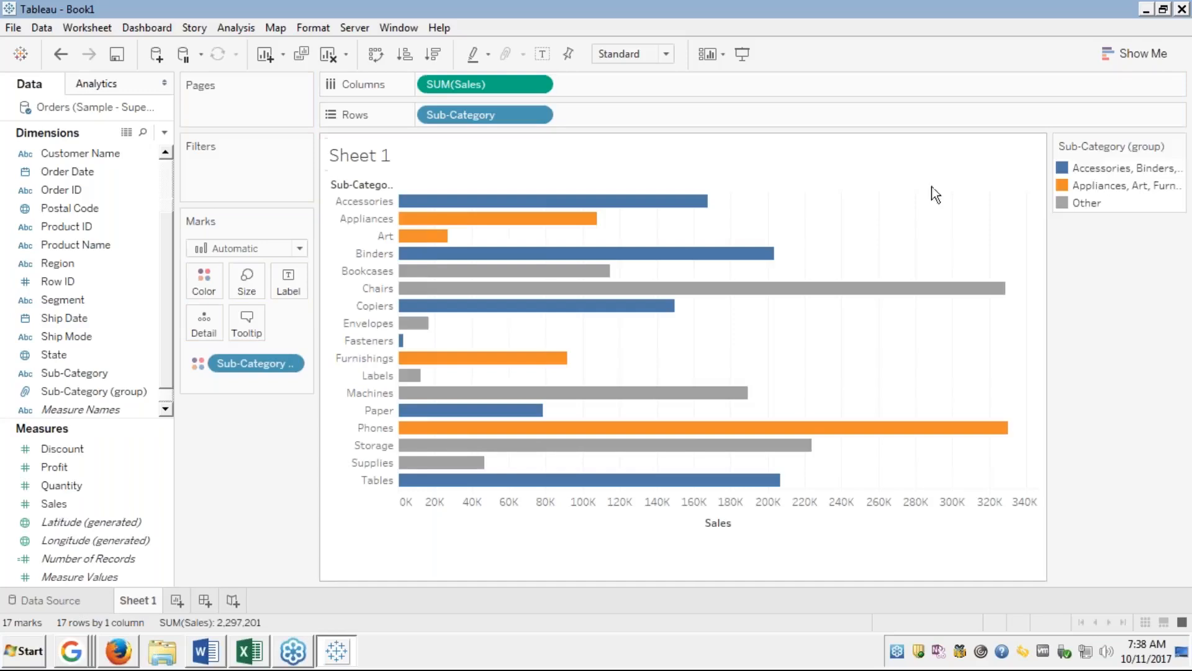
# Highlight the blue group's bars from the legend, then add a new worksheet, Sheet 2.
pyautogui.click(1096, 168)
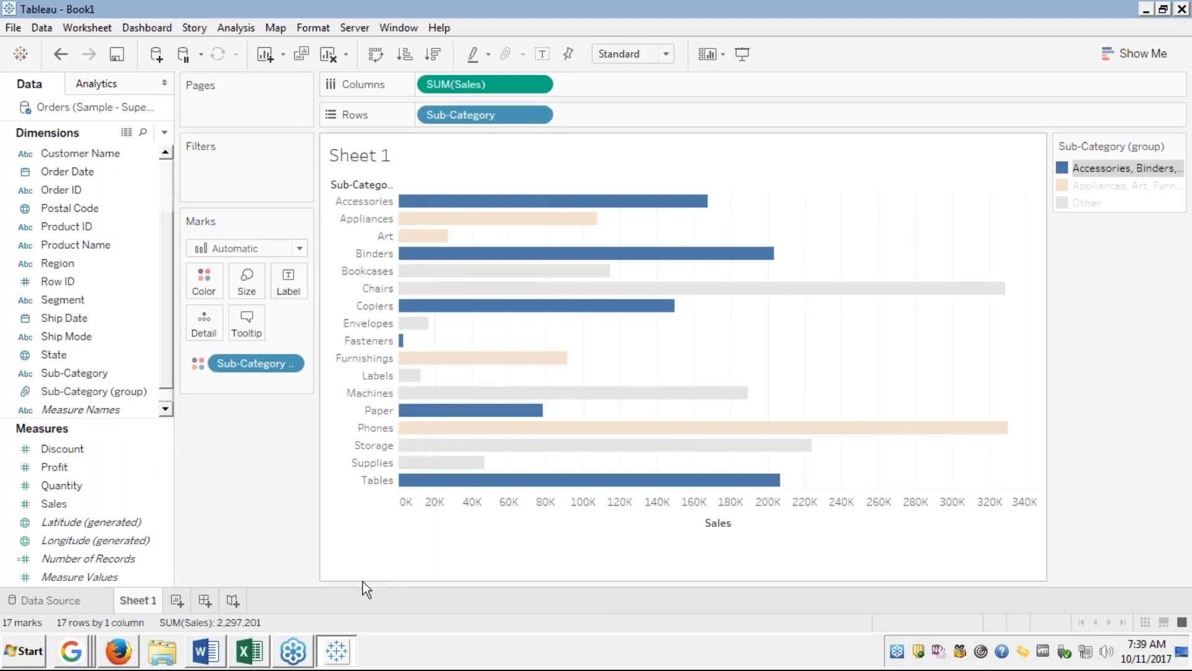
pyautogui.click(177, 599)
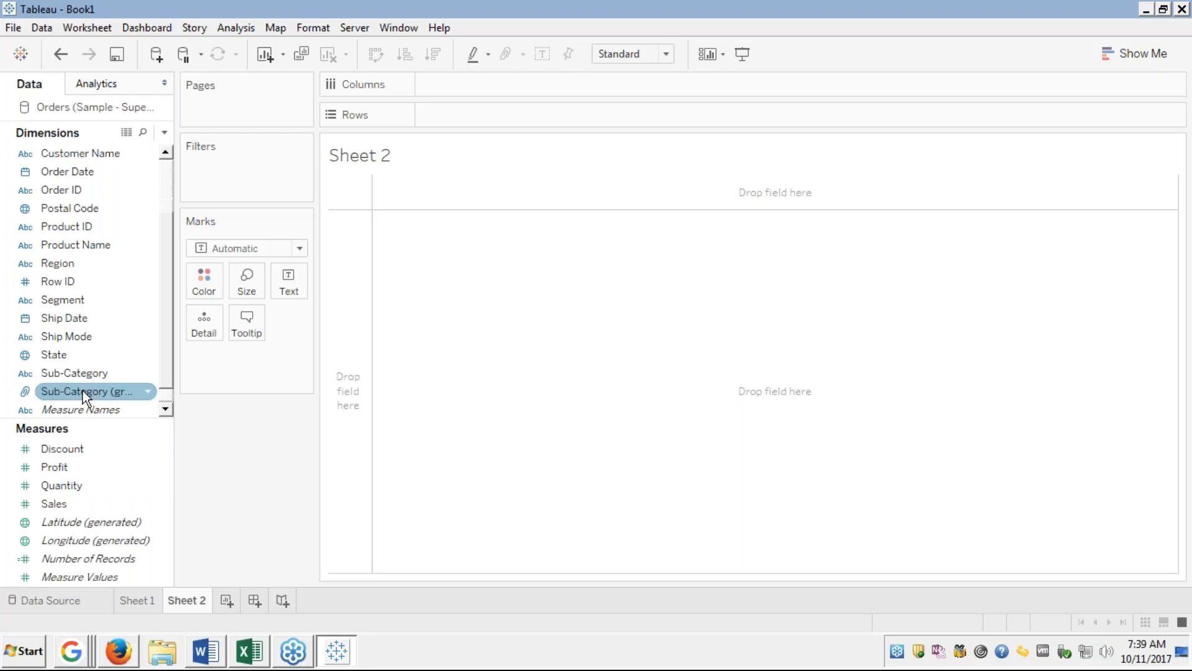
# On Sheet 2, chart SUM(Sales) for the three Sub-Category groups coloured by group, and create Dashboard 1.
pyautogui.moveTo(83, 390); pyautogui.dragTo(207, 273)
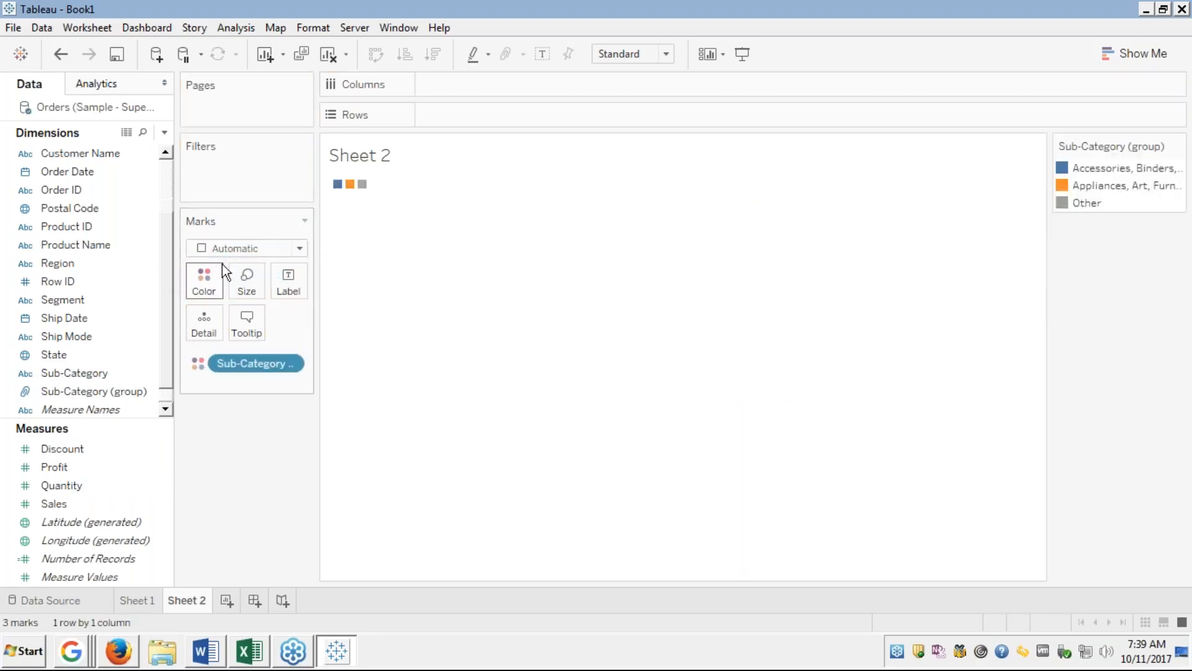
pyautogui.moveTo(106, 389); pyautogui.dragTo(458, 115)
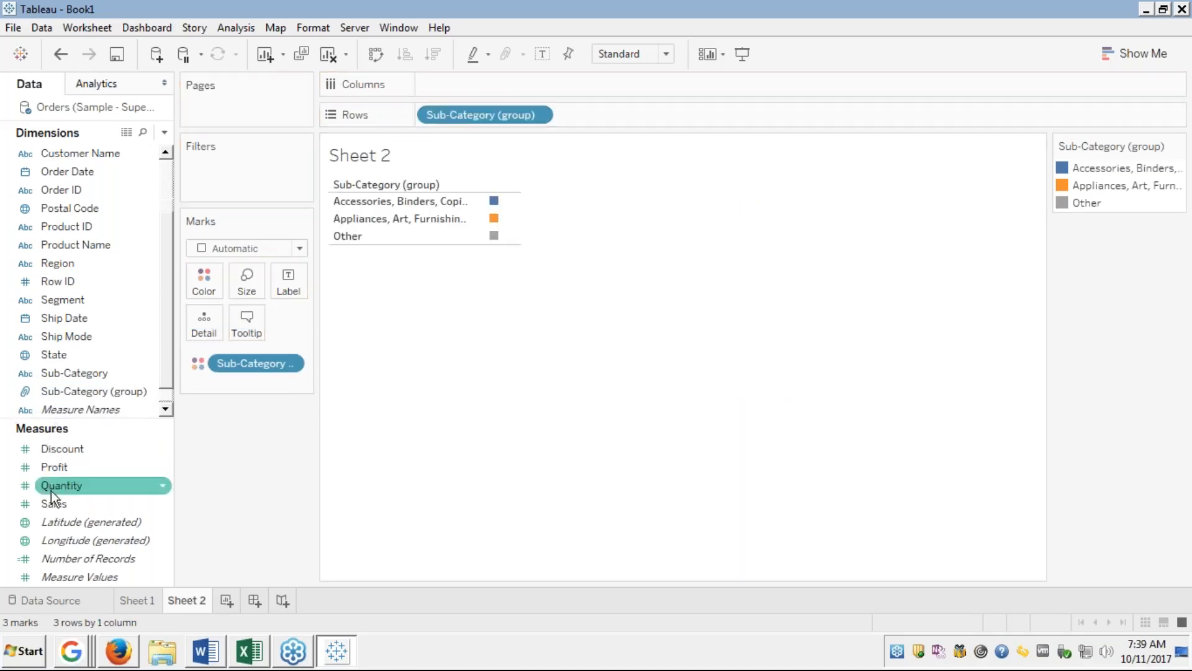
pyautogui.moveTo(59, 499); pyautogui.dragTo(460, 81)
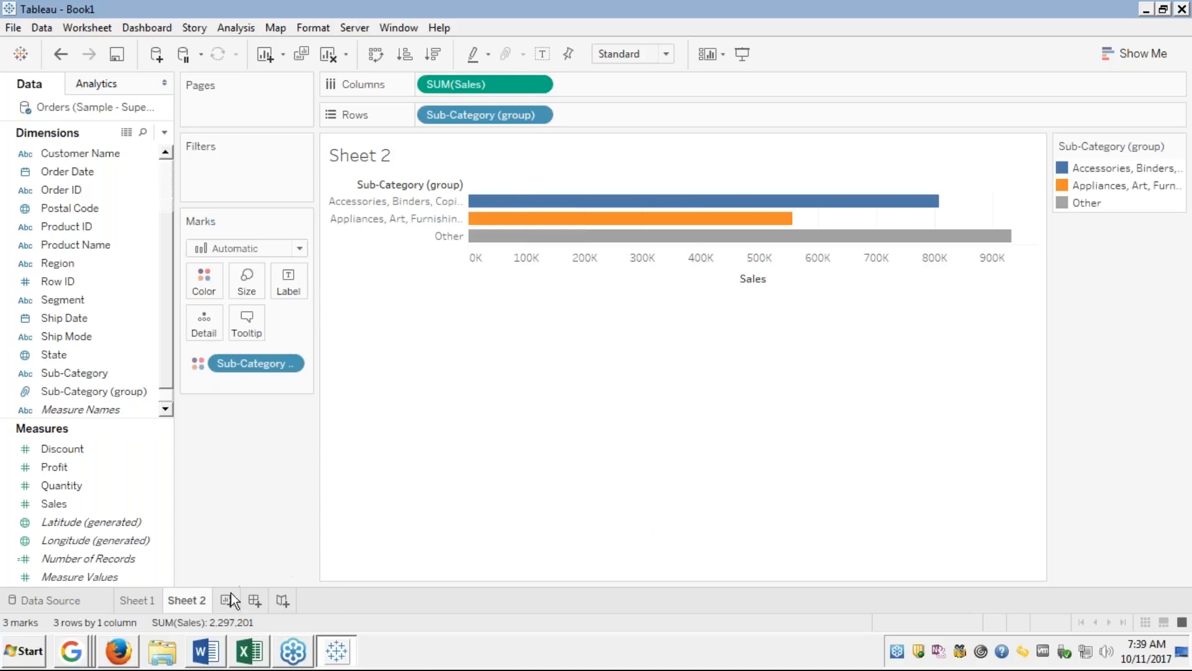
pyautogui.click(254, 601)
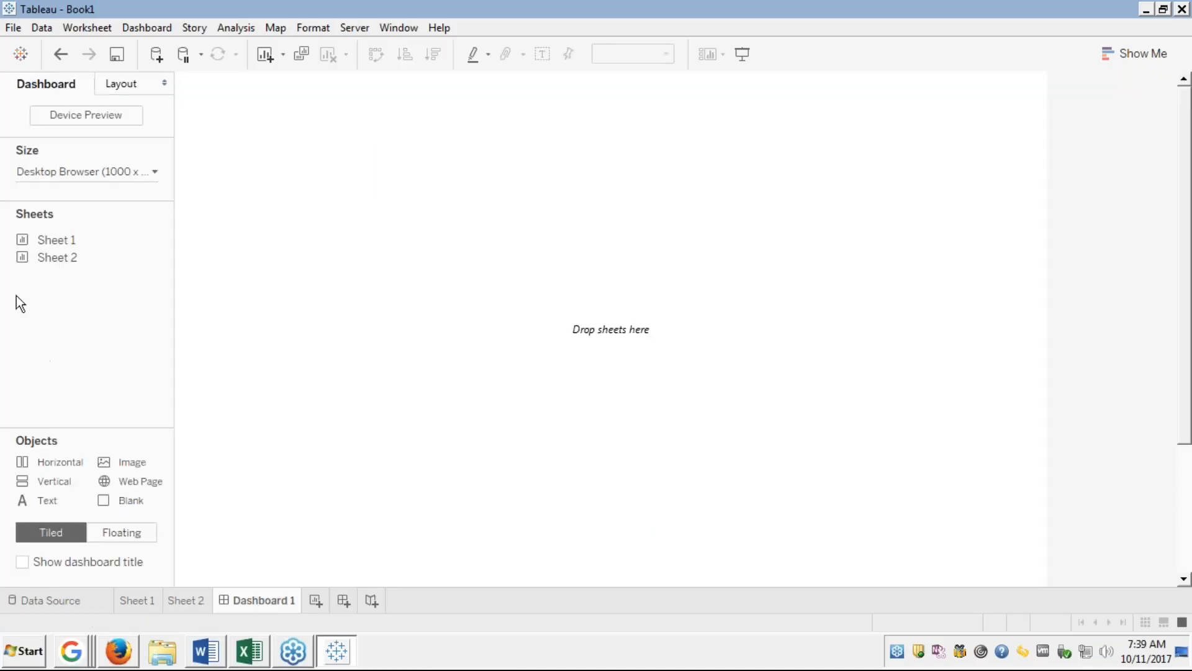
# Place Sheet 1 and Sheet 2 on Dashboard 1 and select the blue group's bar in Sheet 2.
pyautogui.doubleClick(50, 241)
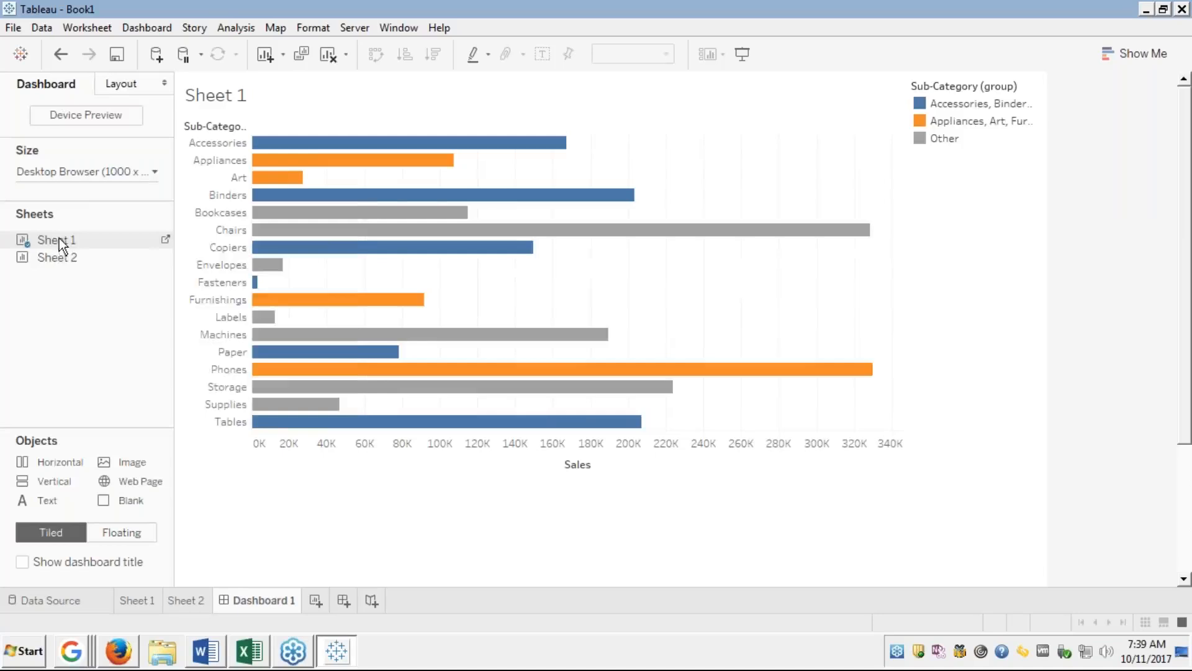
pyautogui.doubleClick(43, 257)
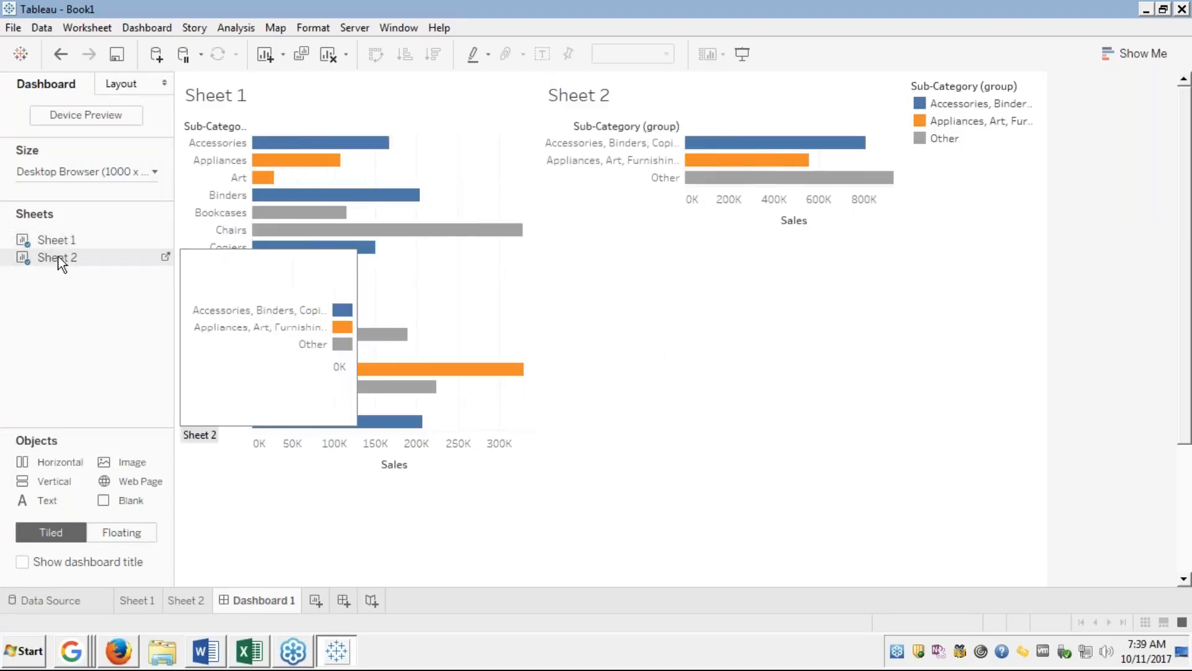
pyautogui.moveTo(787, 146)
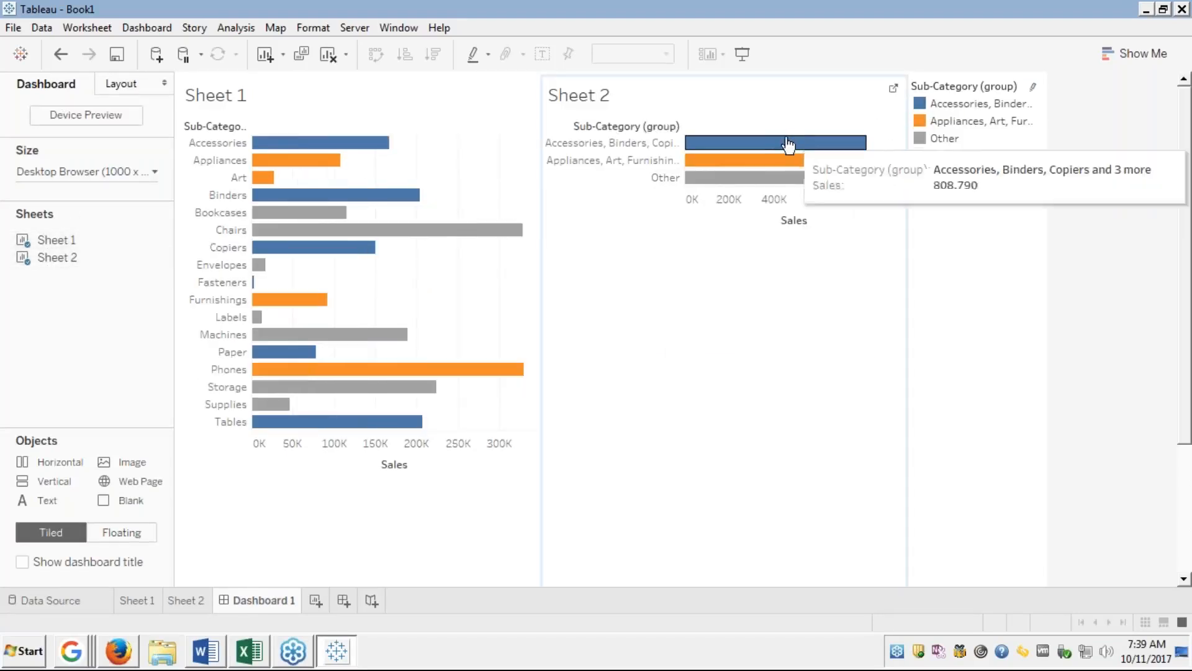
pyautogui.click(755, 148)
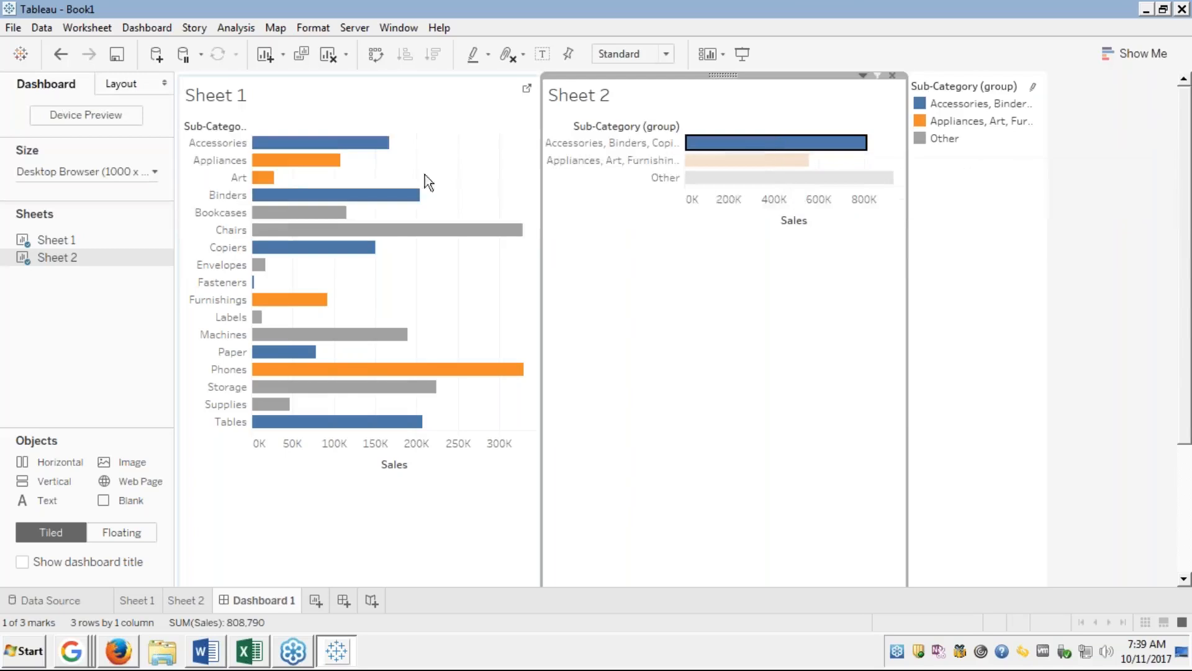
pyautogui.moveTo(738, 149)
# Return to the Sheet 1 chart, then switch to the Module 3 course slides in Firefox.
pyautogui.click(134, 600)
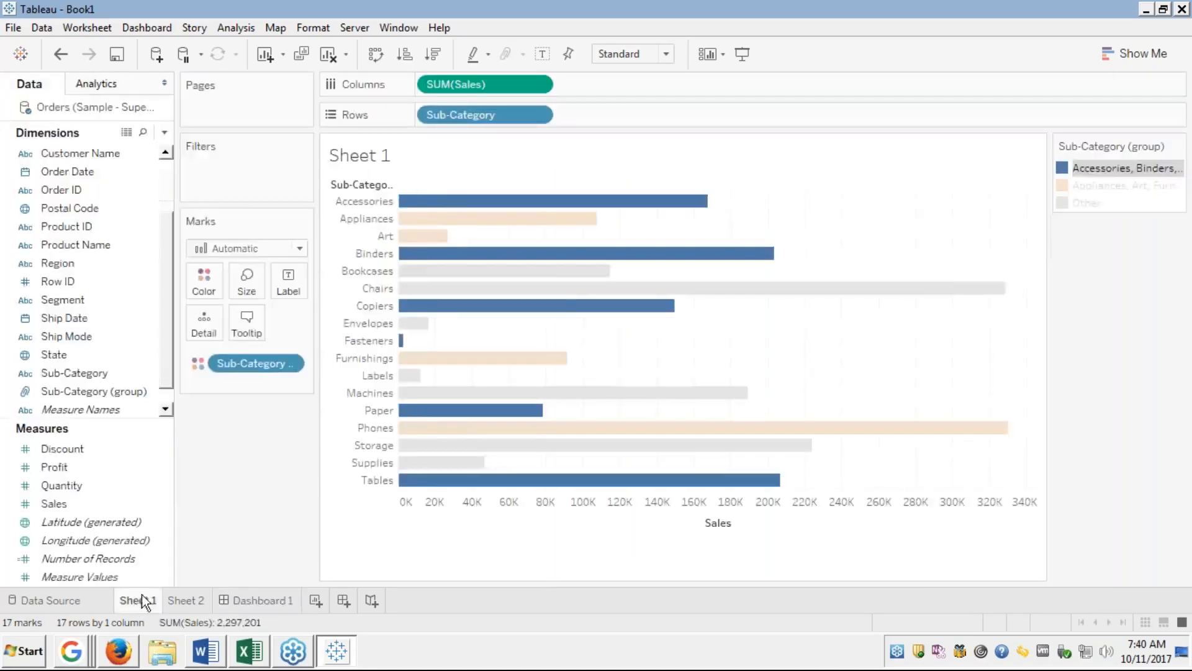
pyautogui.moveTo(515, 238)
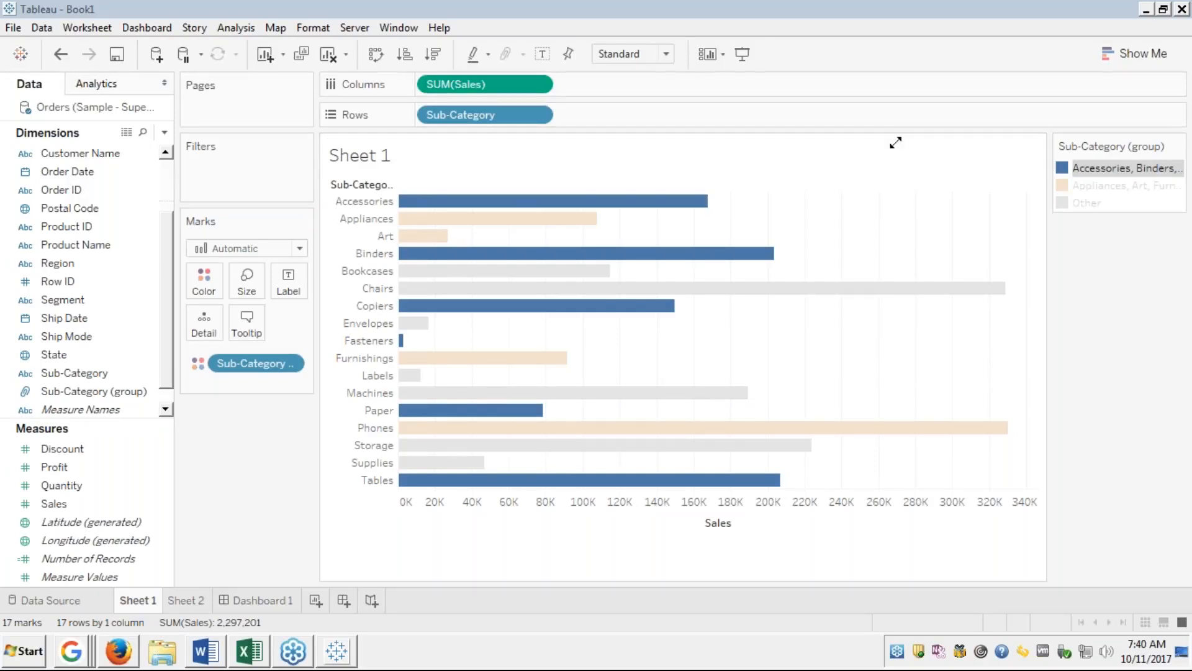
pyautogui.click(117, 652)
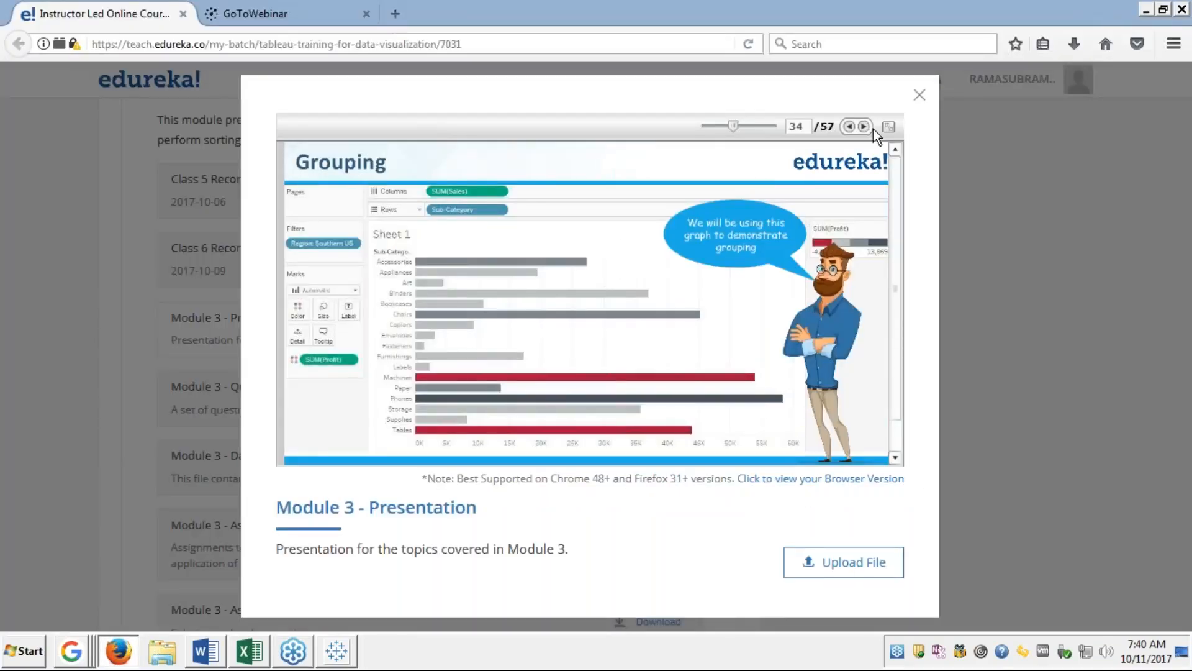
# Advance the full-screen slides to slide 39, Calculated Group (Static), then return to Tableau.
pyautogui.click(889, 127)
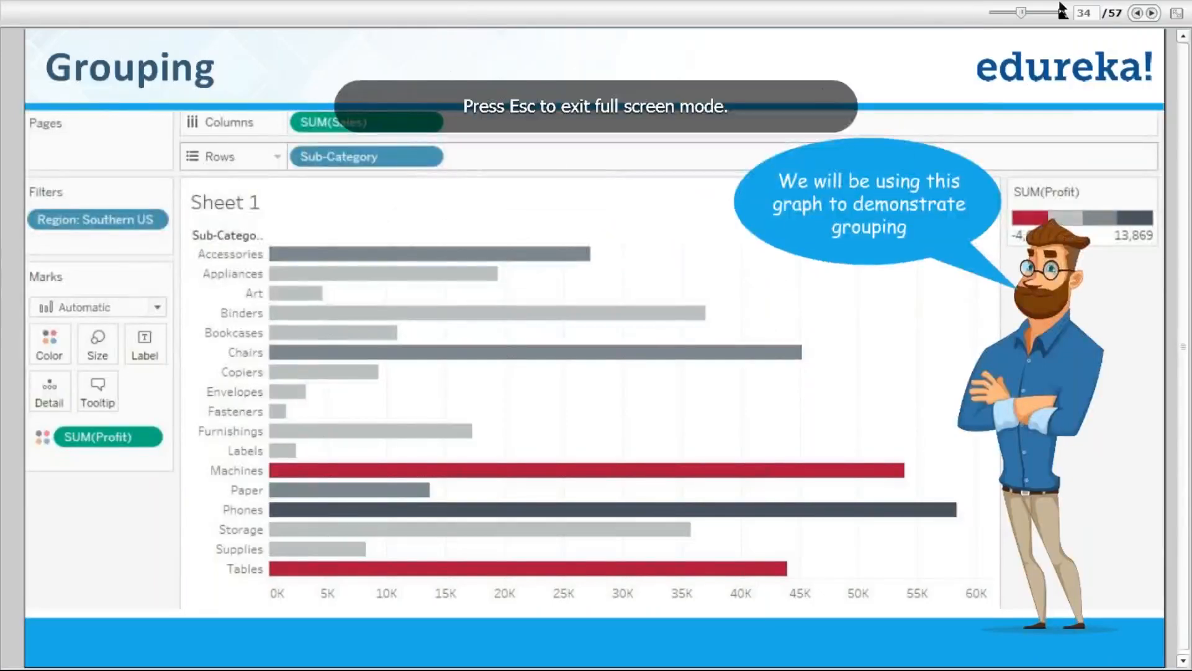
pyautogui.click(1151, 14)
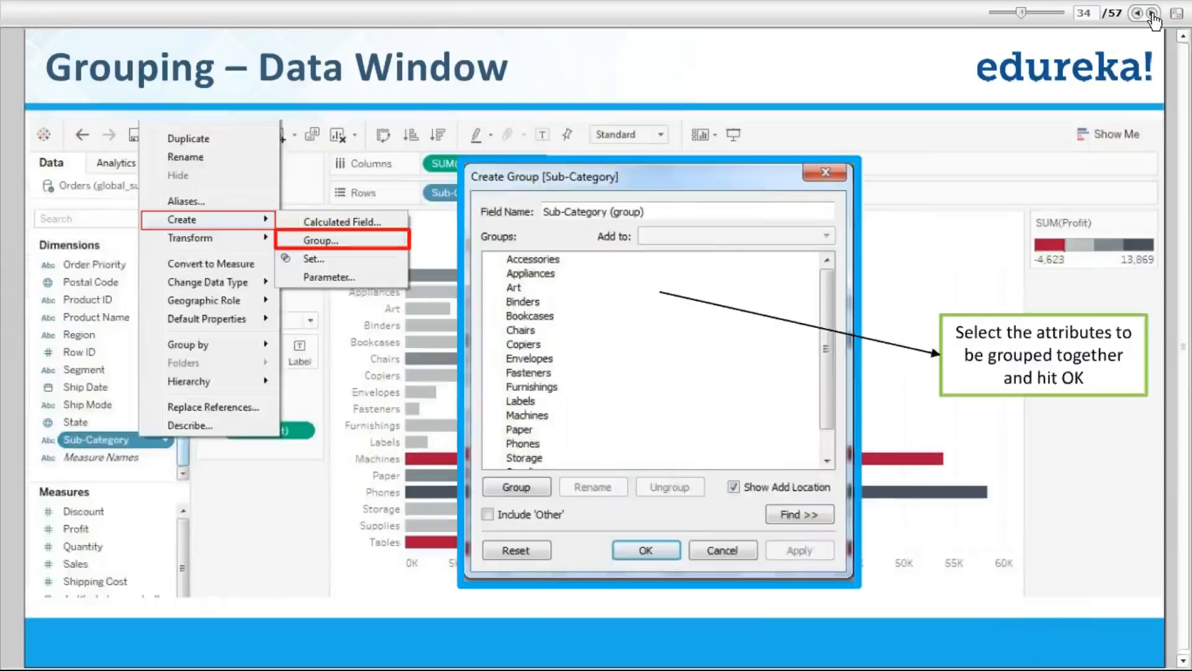
pyautogui.click(1152, 14)
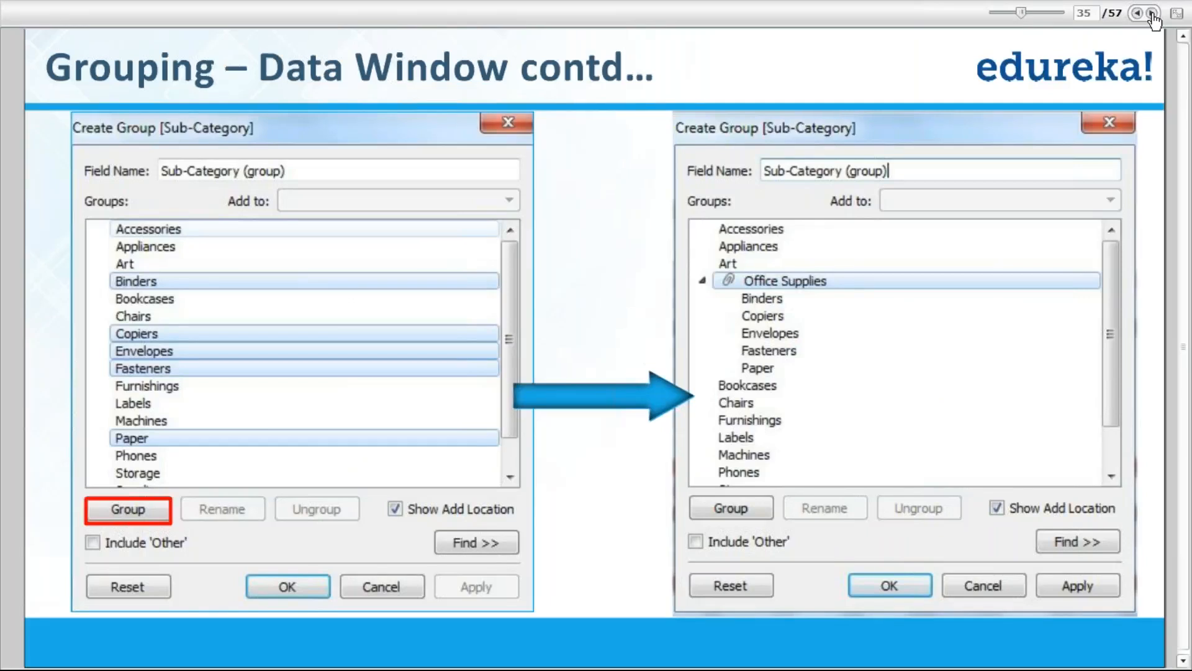
pyautogui.click(1152, 14)
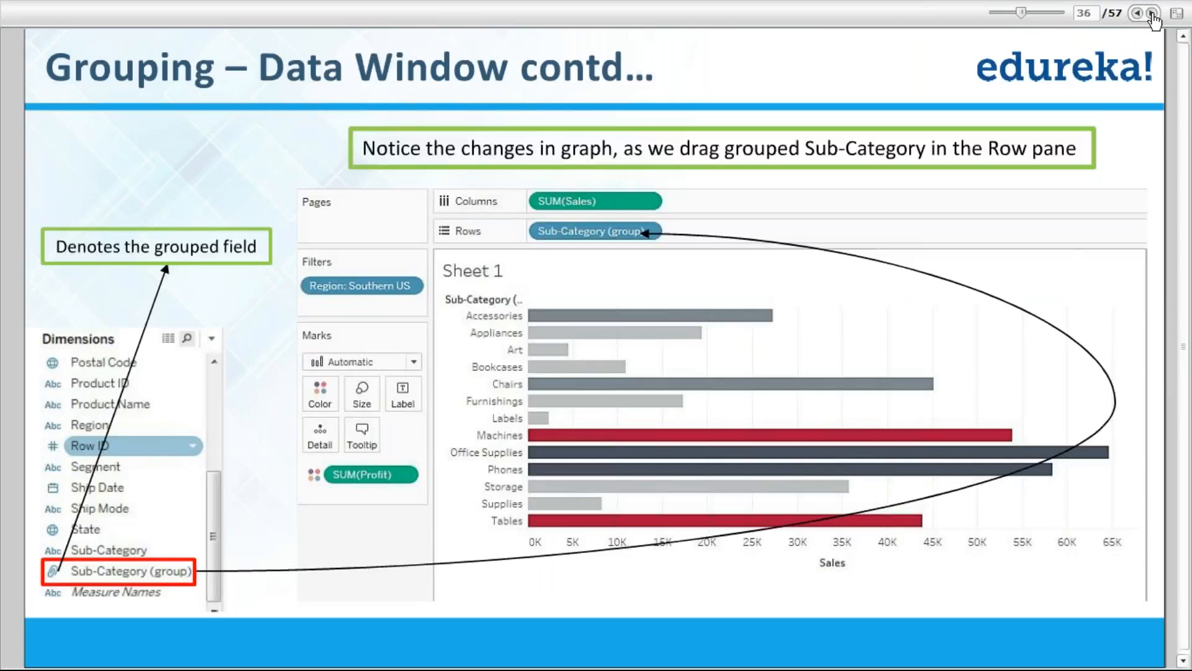
pyautogui.click(1152, 14)
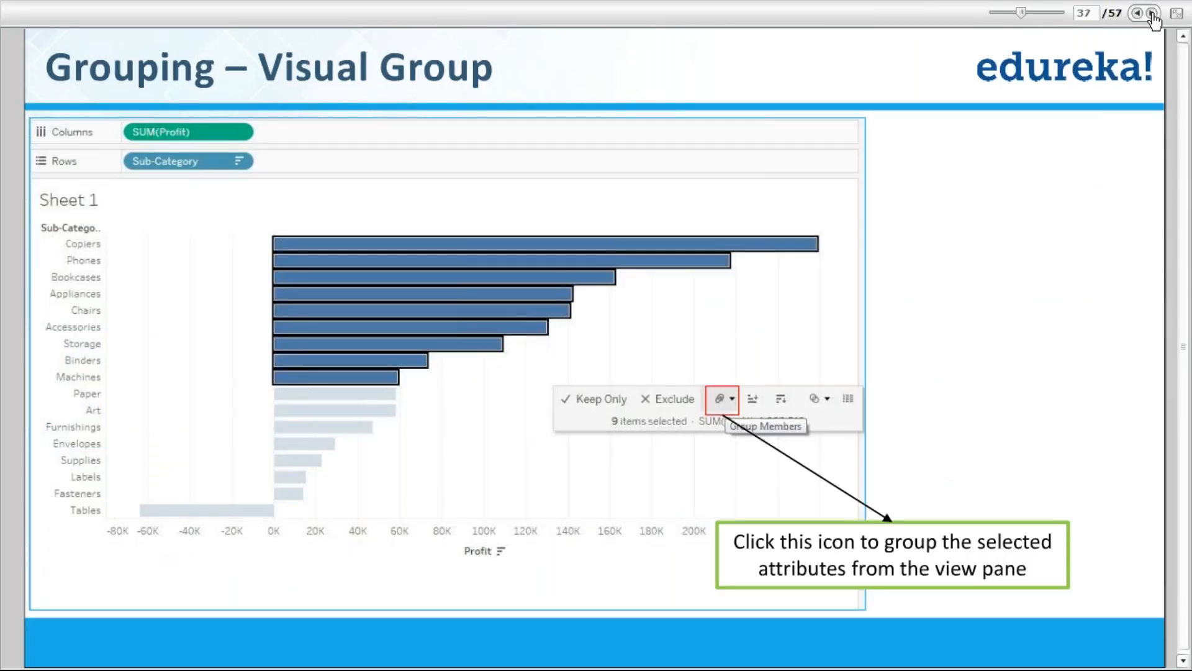
pyautogui.click(1152, 13)
pyautogui.click(1152, 13)
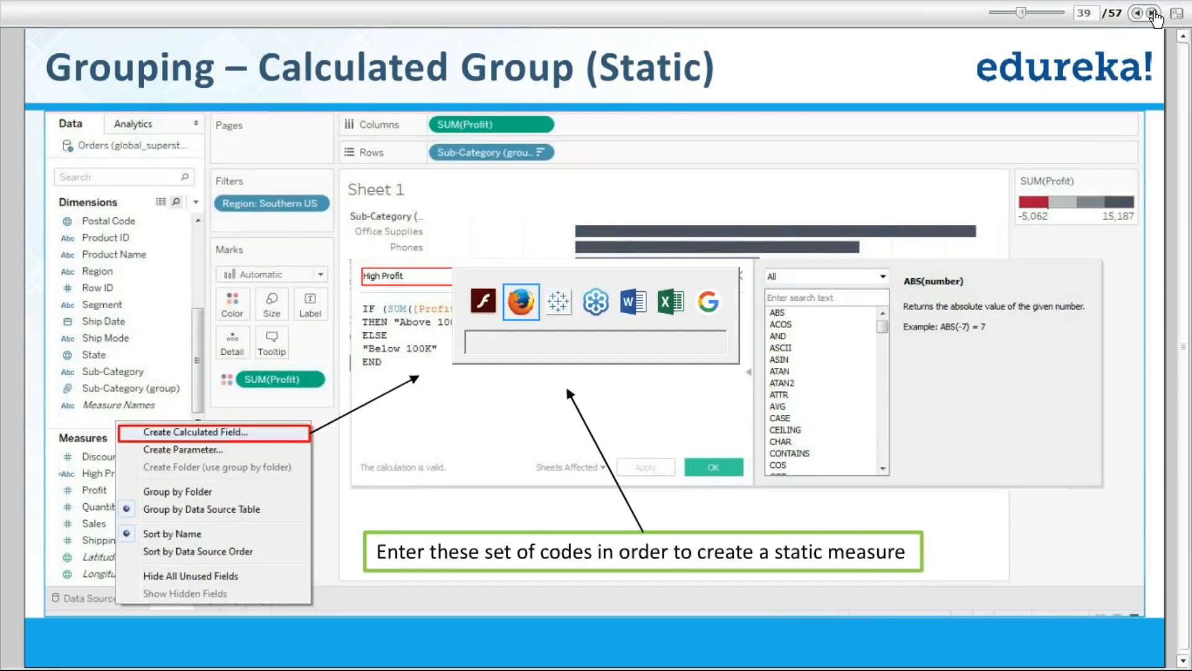
pyautogui.hotkey('alt', 'Tab')
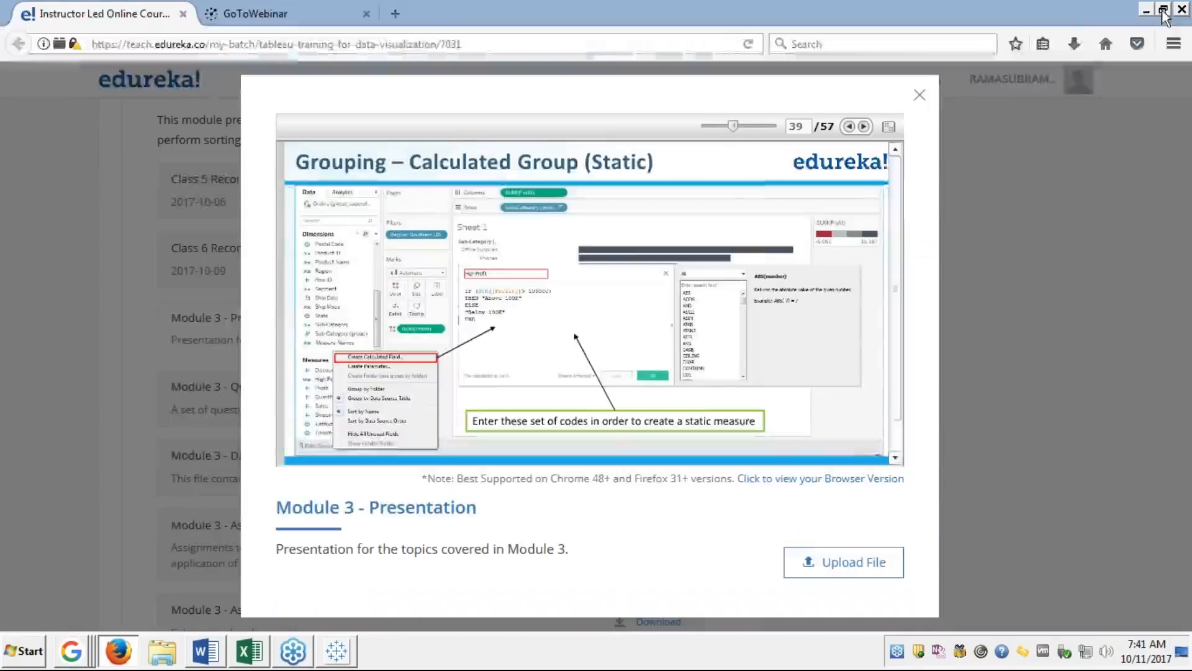
pyautogui.click(336, 651)
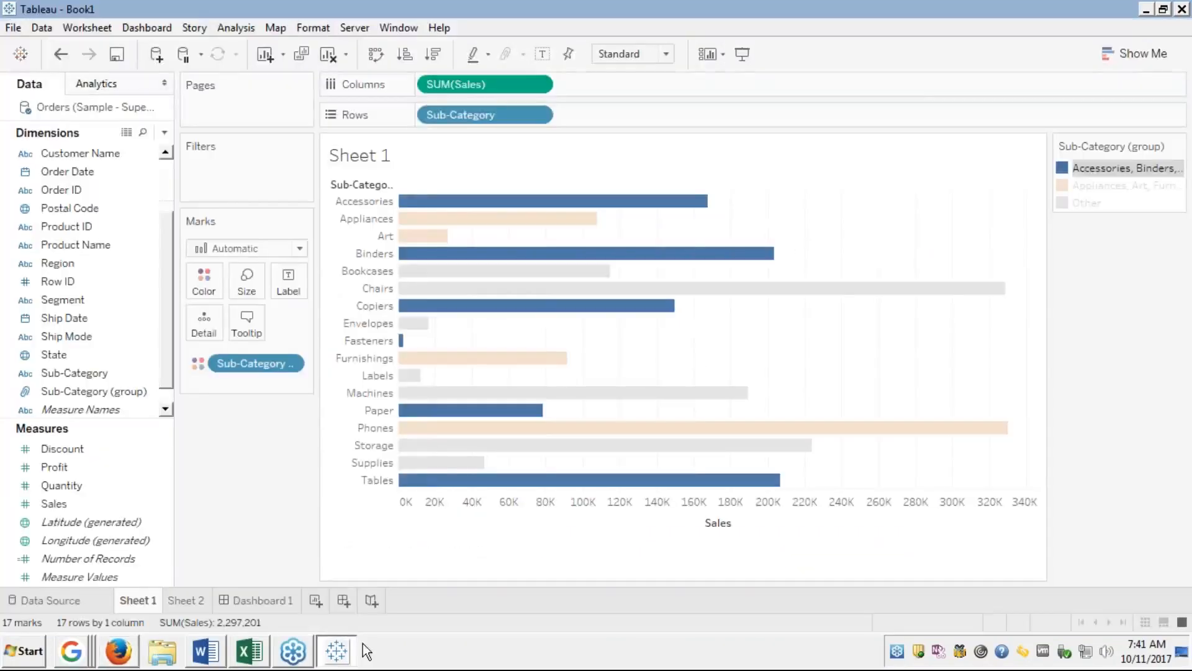
# Add a new empty Sheet 3 and delete Dashboard 1 from the workbook.
pyautogui.moveTo(458, 412)
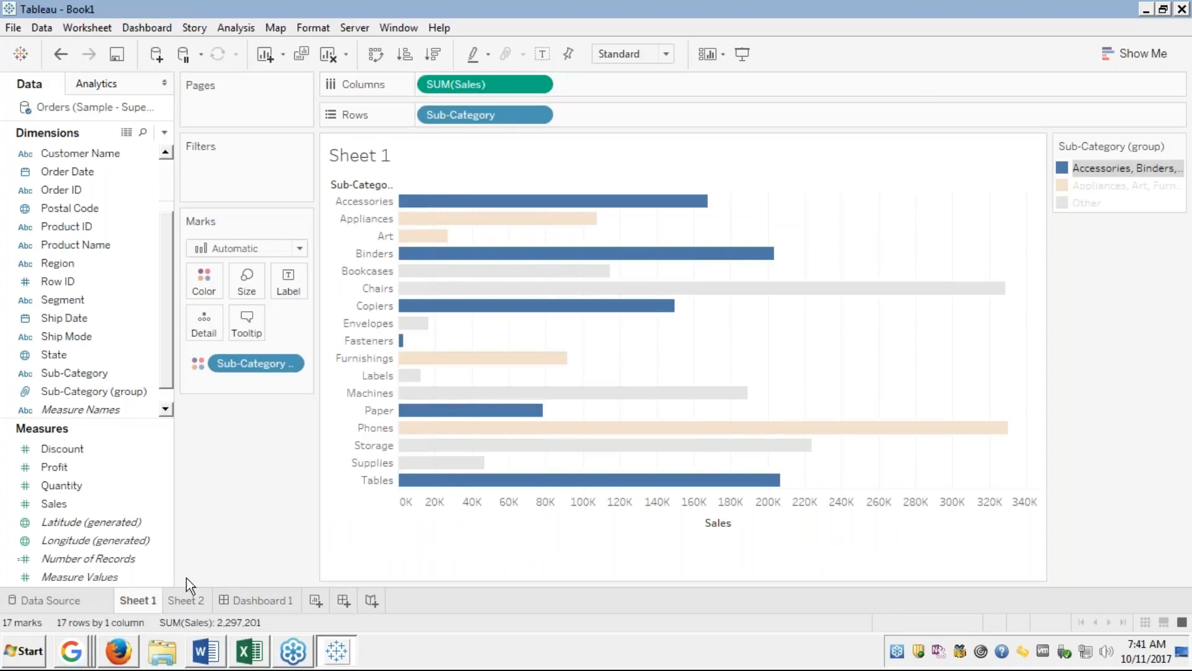
pyautogui.click(194, 601)
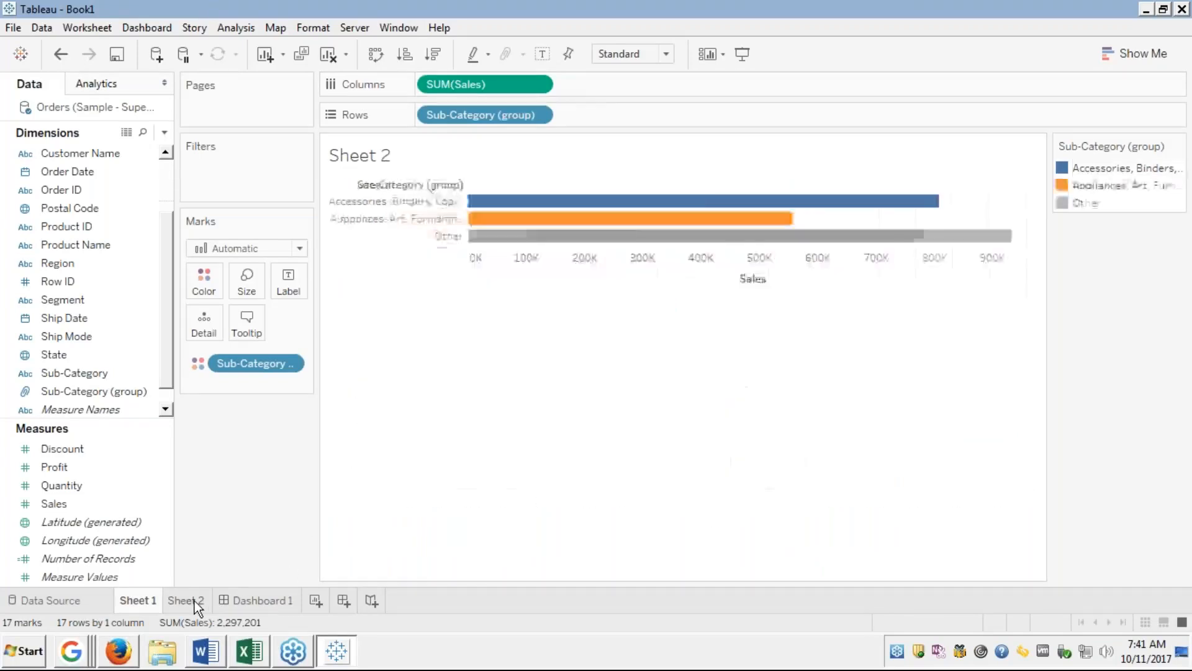
pyautogui.click(315, 599)
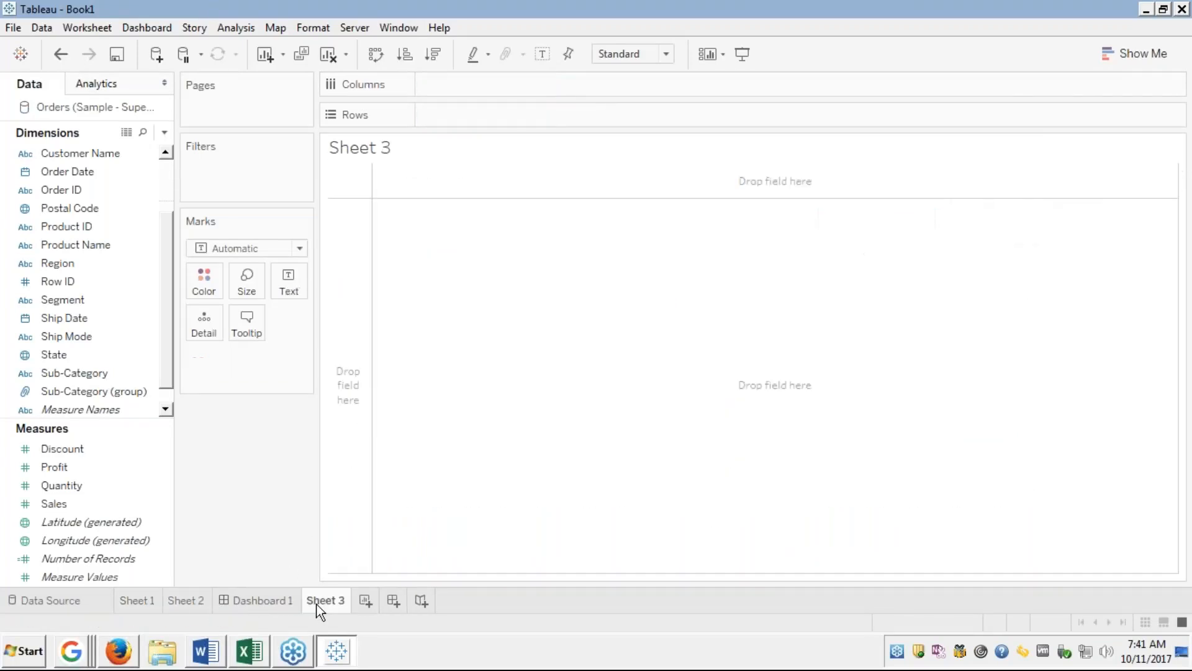
pyautogui.rightClick(261, 602)
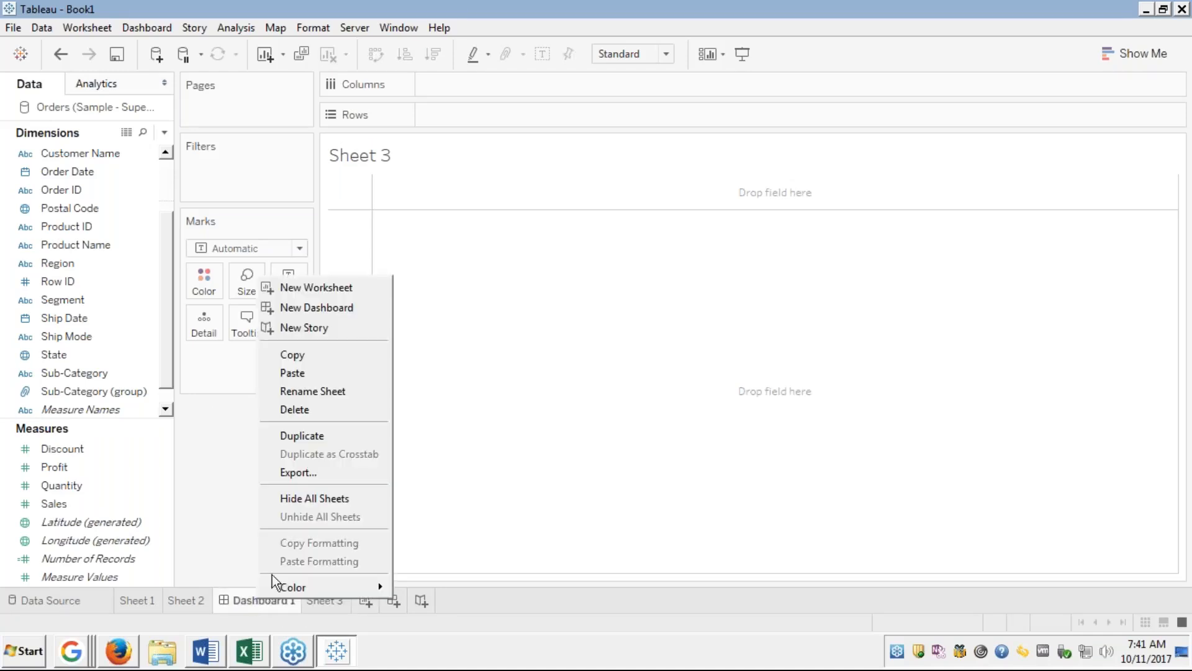
pyautogui.click(303, 408)
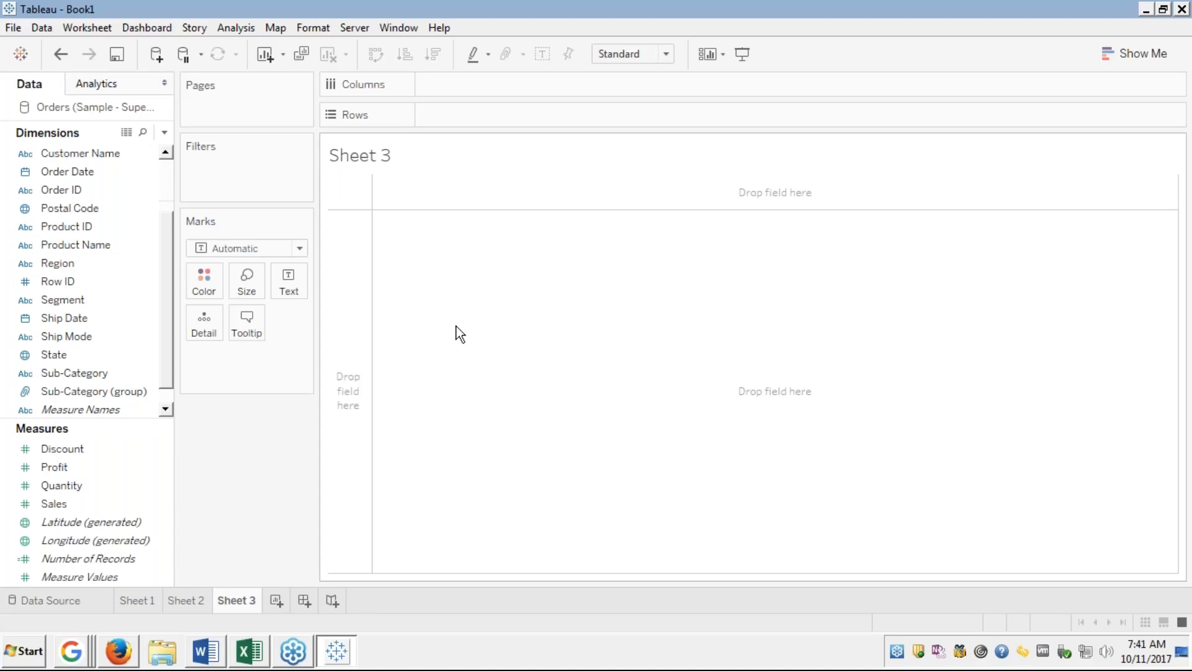
# Chart SUM(Sales) for every Sub-Category on Sheet 3 as horizontal bars using Show Me.
pyautogui.click(93, 375)
pyautogui.doubleClick(96, 374)
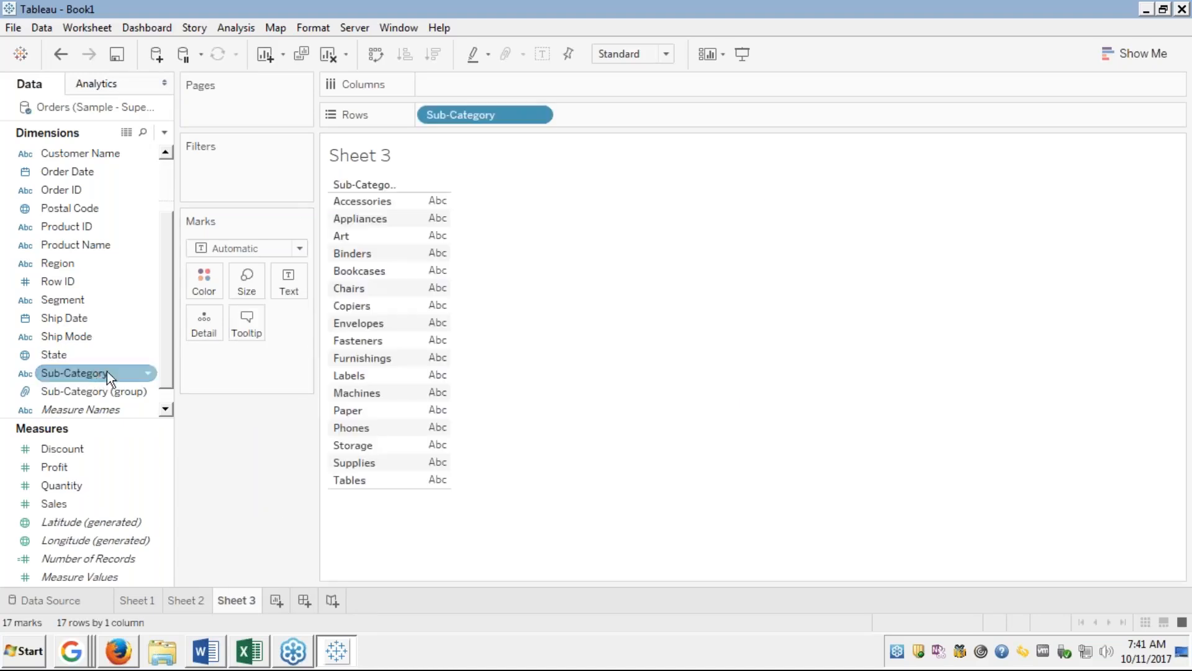
pyautogui.click(35, 484)
pyautogui.doubleClick(54, 504)
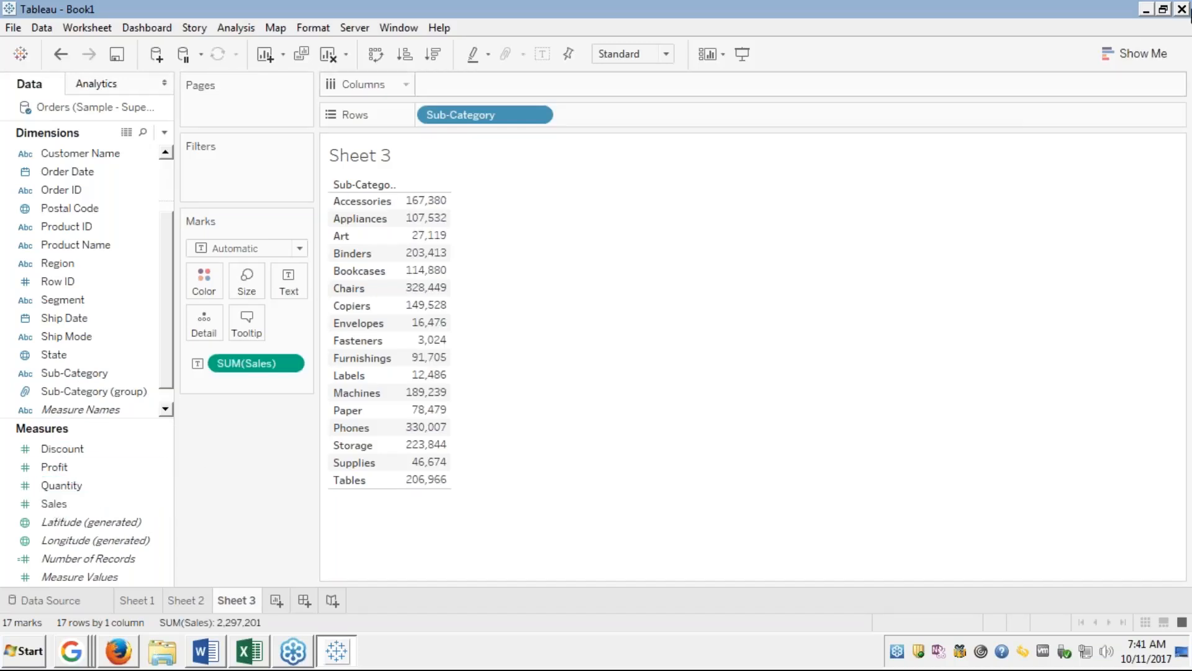
pyautogui.click(1127, 52)
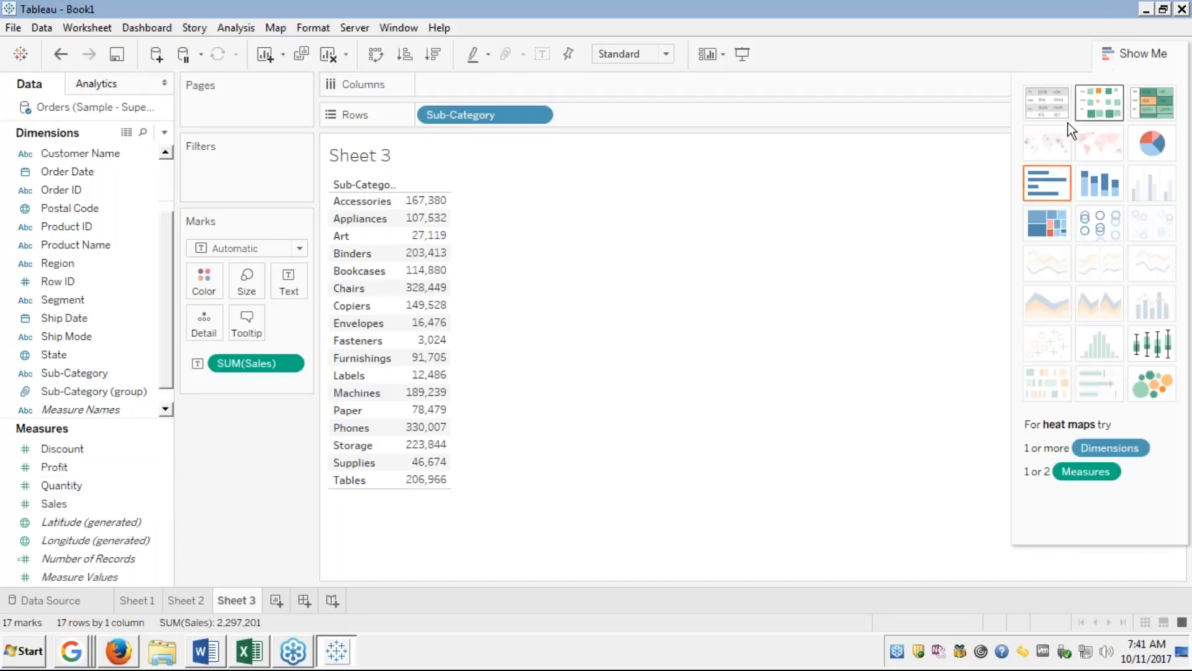
pyautogui.click(1047, 182)
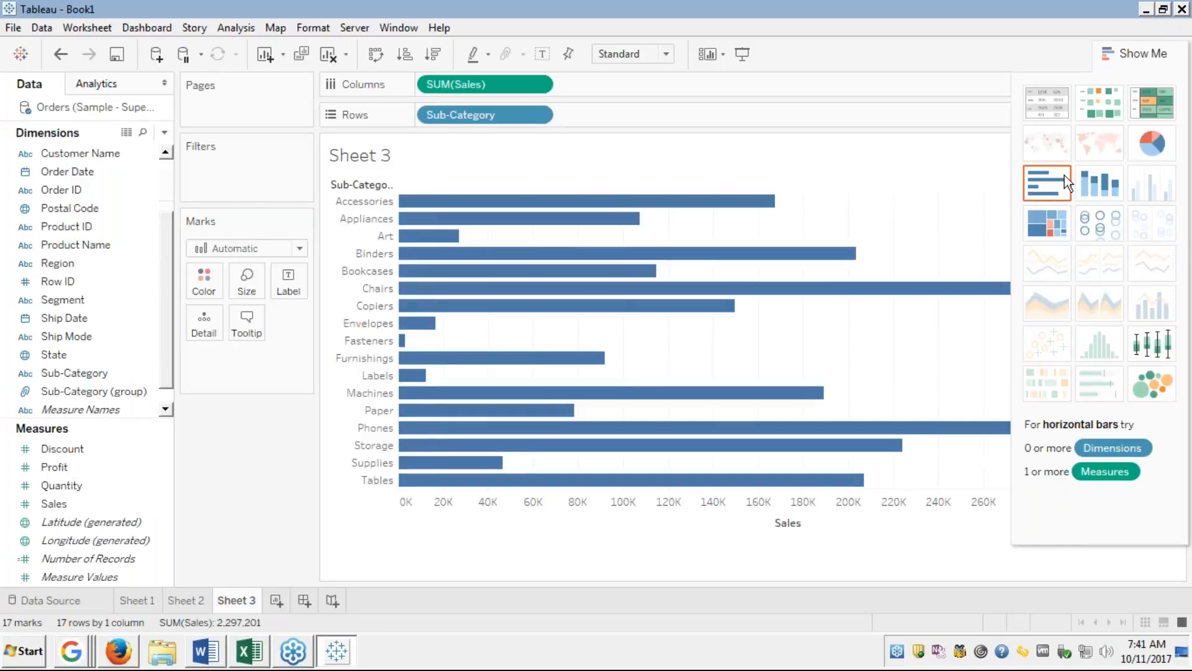
pyautogui.click(1141, 59)
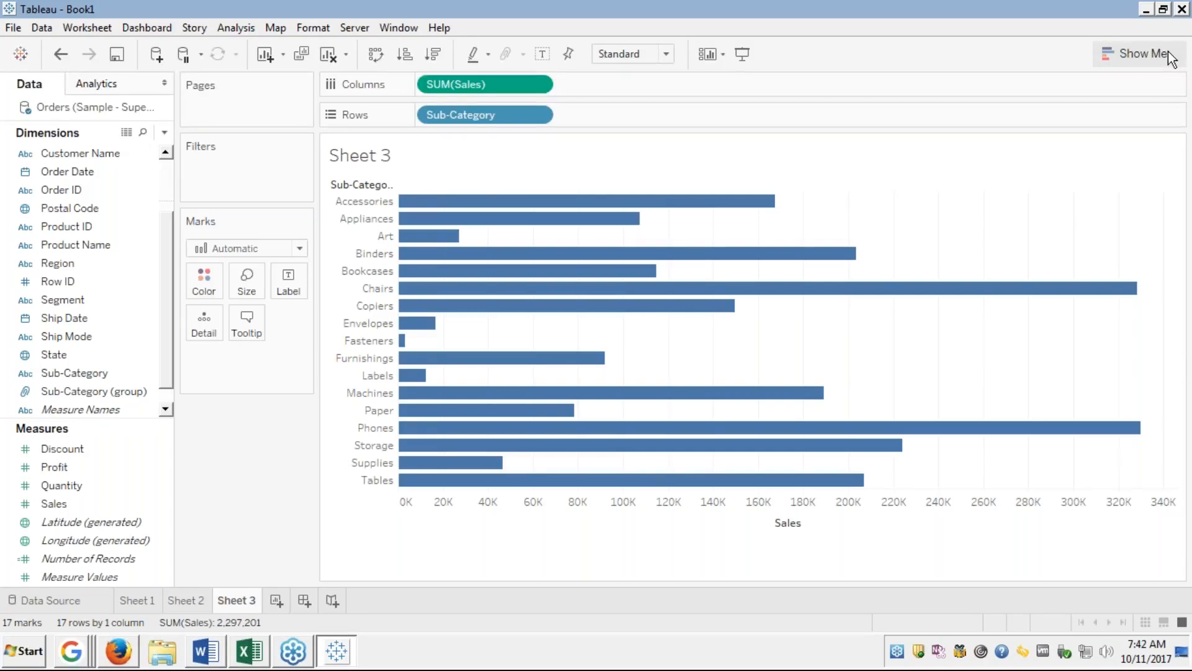
pyautogui.moveTo(649, 471)
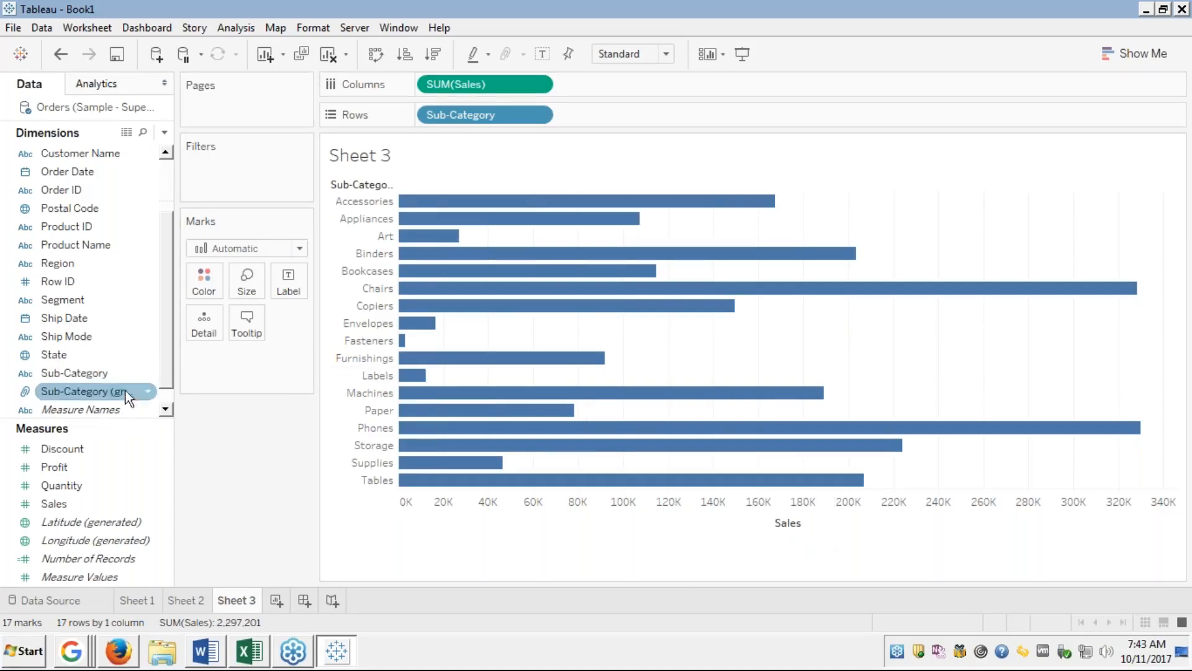
pyautogui.rightClick(87, 370)
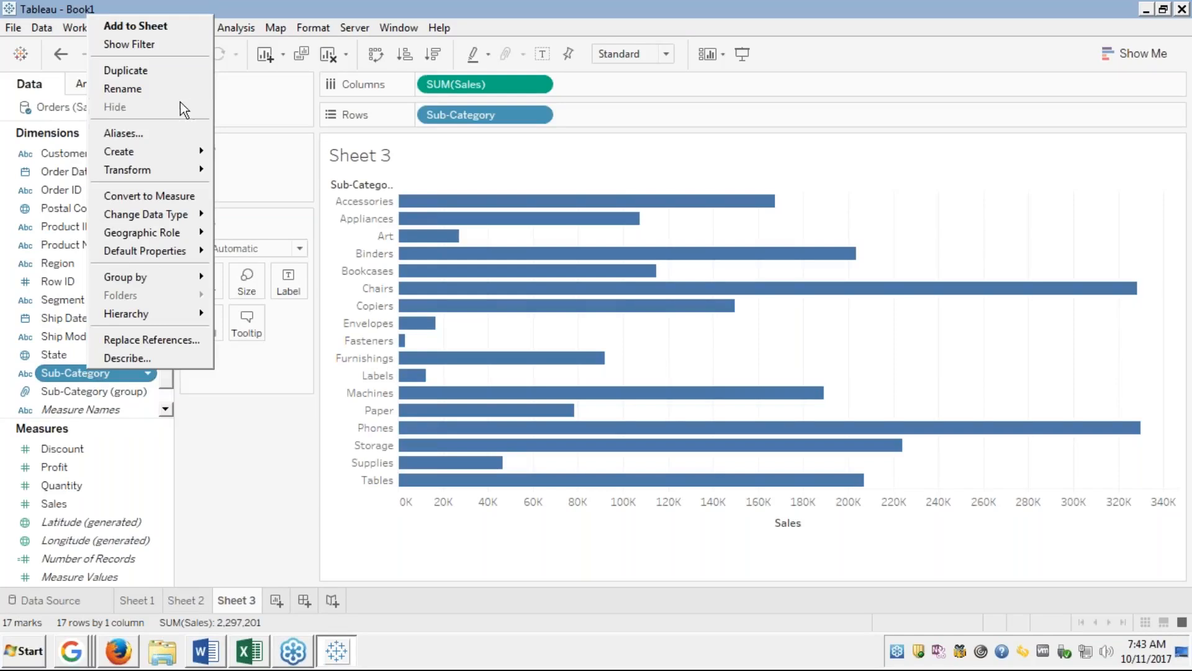
# Create a new calculated field named 'Grouping by Sales'.
pyautogui.moveTo(144, 155)
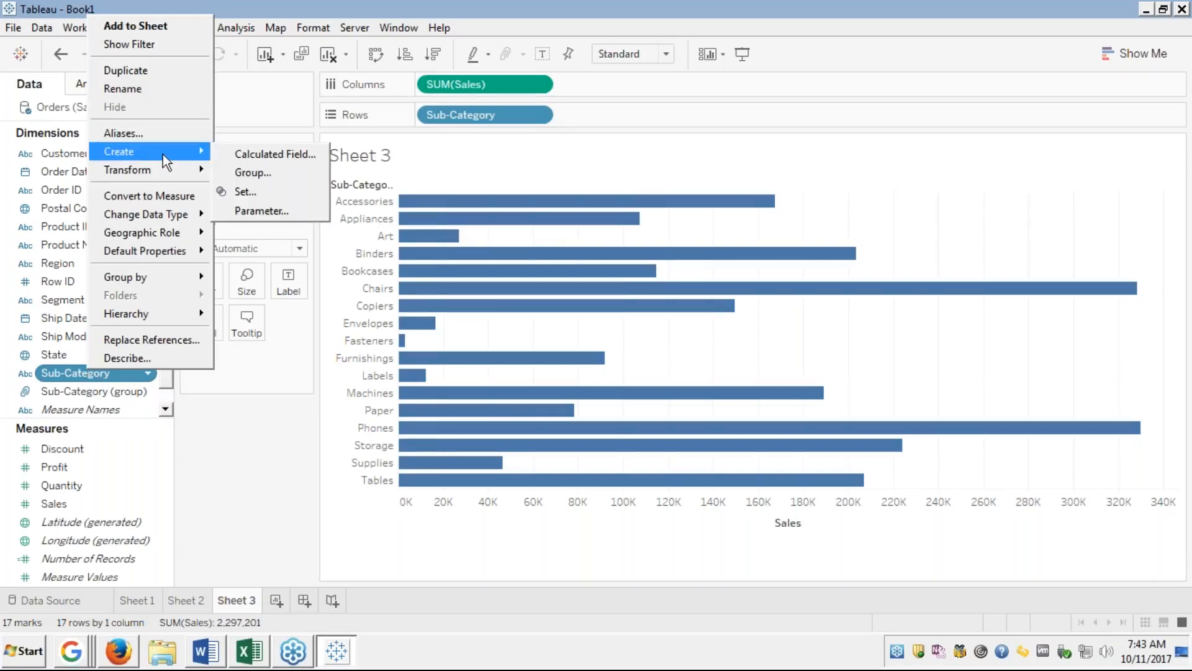
pyautogui.click(256, 160)
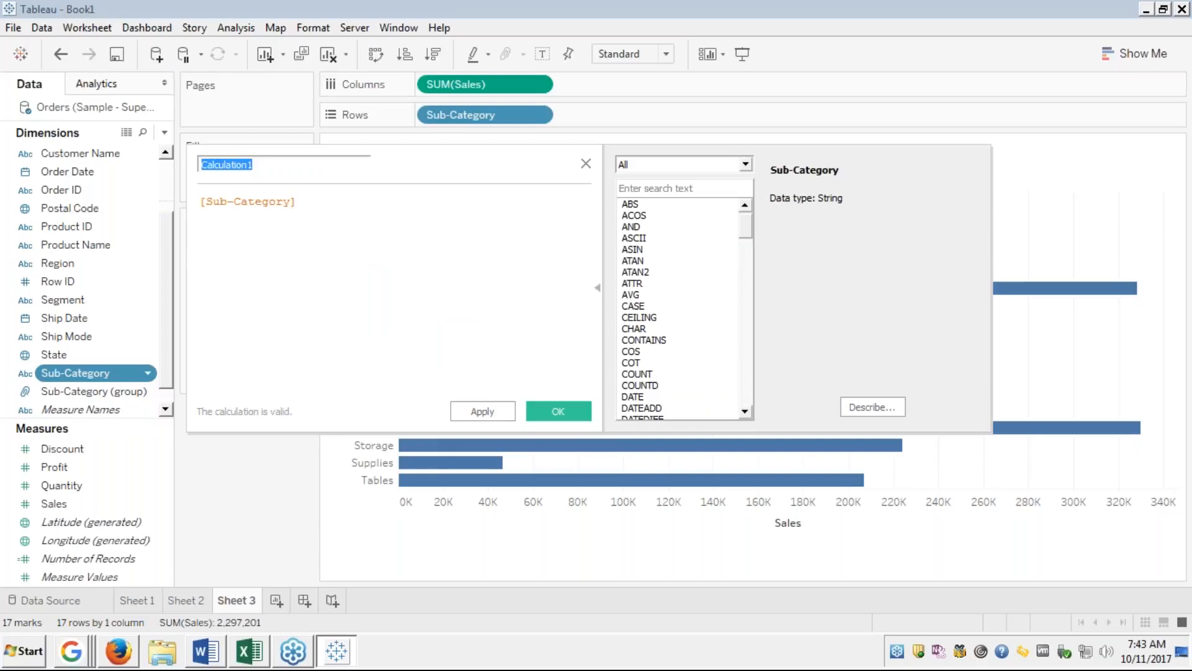
pyautogui.write('Sa')
pyautogui.write('les G')
pyautogui.write('roups')
pyautogui.press('BackSpace')
pyautogui.press('BackSpace')
pyautogui.press('BackSpace')
pyautogui.press('BackSpace')
pyautogui.press('BackSpace')
pyautogui.press('BackSpace')
pyautogui.press('BackSpace')
pyautogui.press('BackSpace')
pyautogui.press('BackSpace')
pyautogui.press('BackSpace')
pyautogui.press('BackSpace')
pyautogui.press('BackSpace')
pyautogui.write('Group')
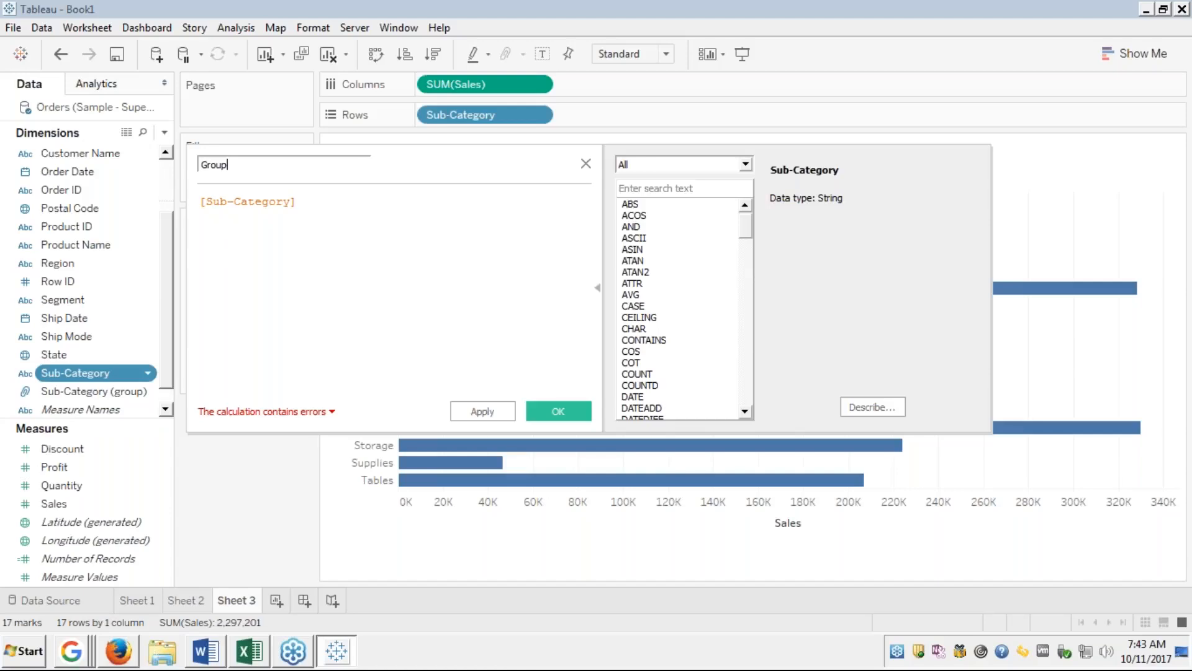
pyautogui.write('ing by Sales')
# Replace the default formula with IF SUM([Sales])>1200000 then "Above 120K".
pyautogui.press('Tab')
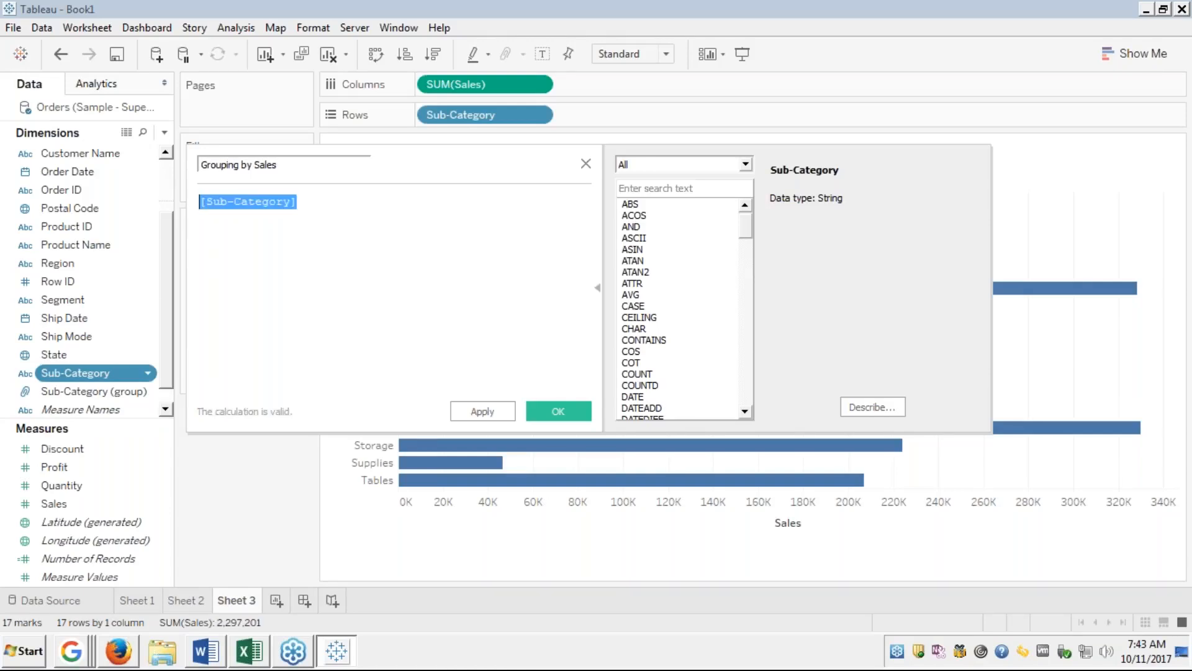
pyautogui.press('BackSpace')
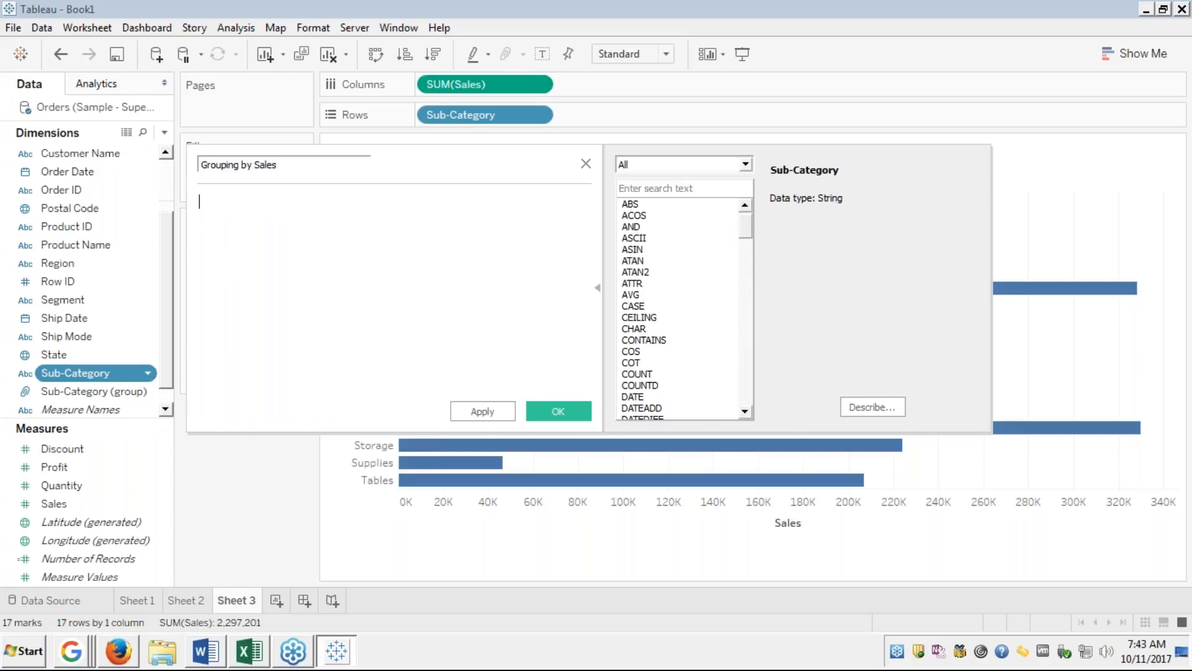
pyautogui.write('IF')
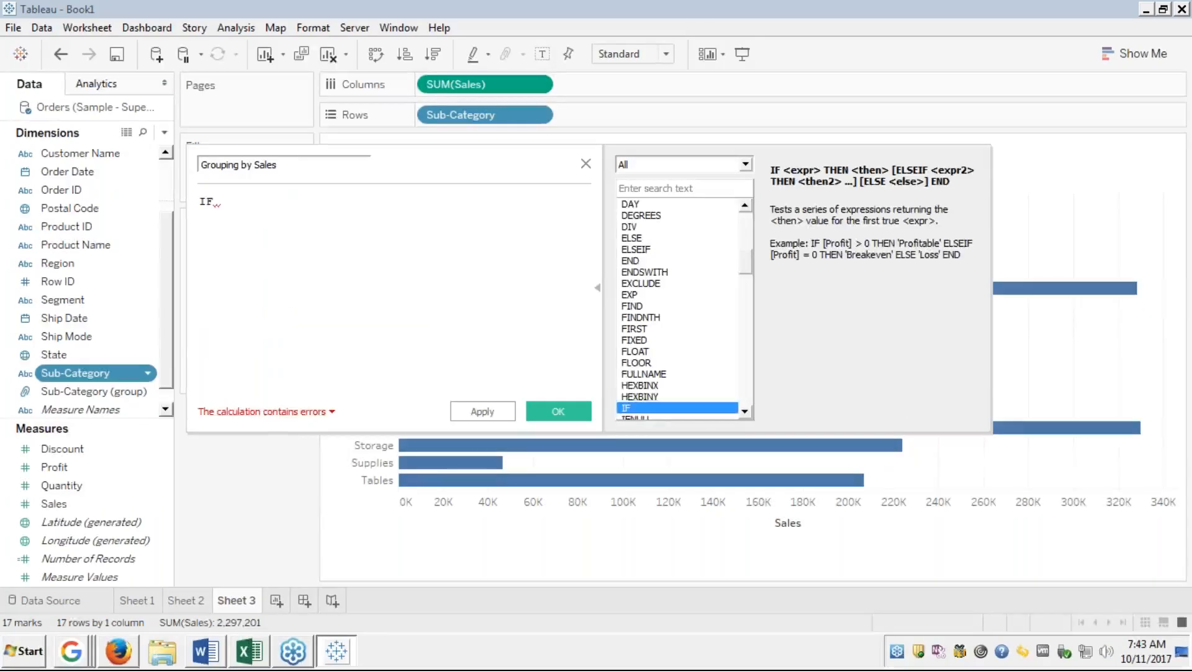
pyautogui.write(' sum')
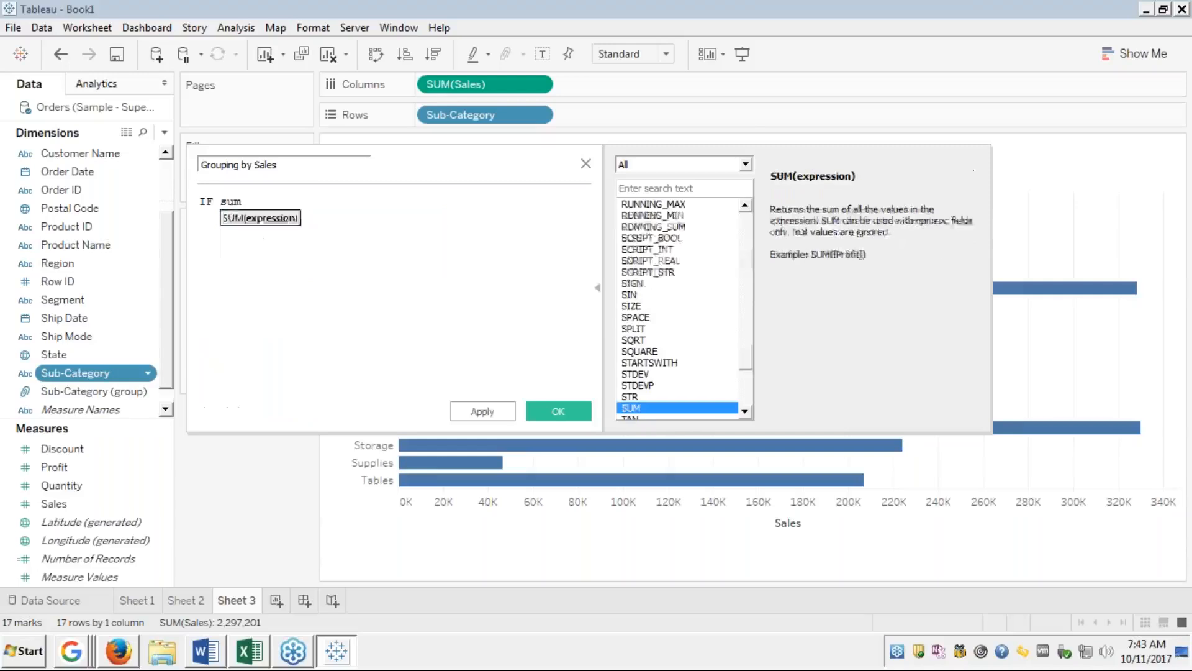
pyautogui.write('(sal')
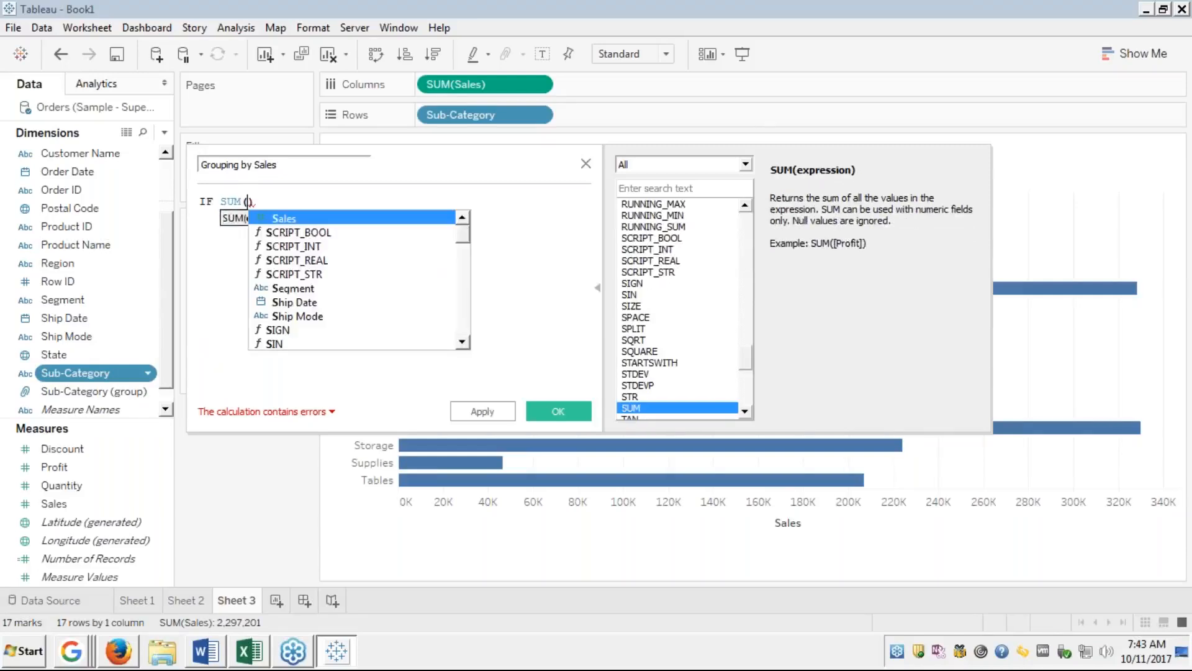
pyautogui.press('Return')
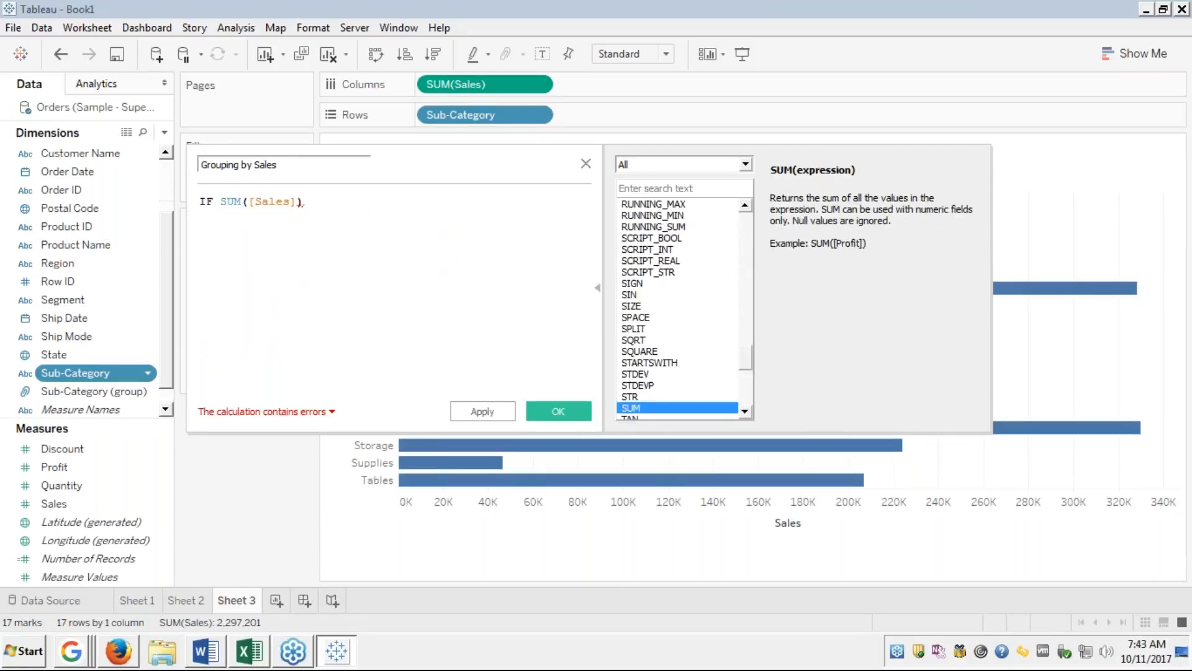
pyautogui.write('>1')
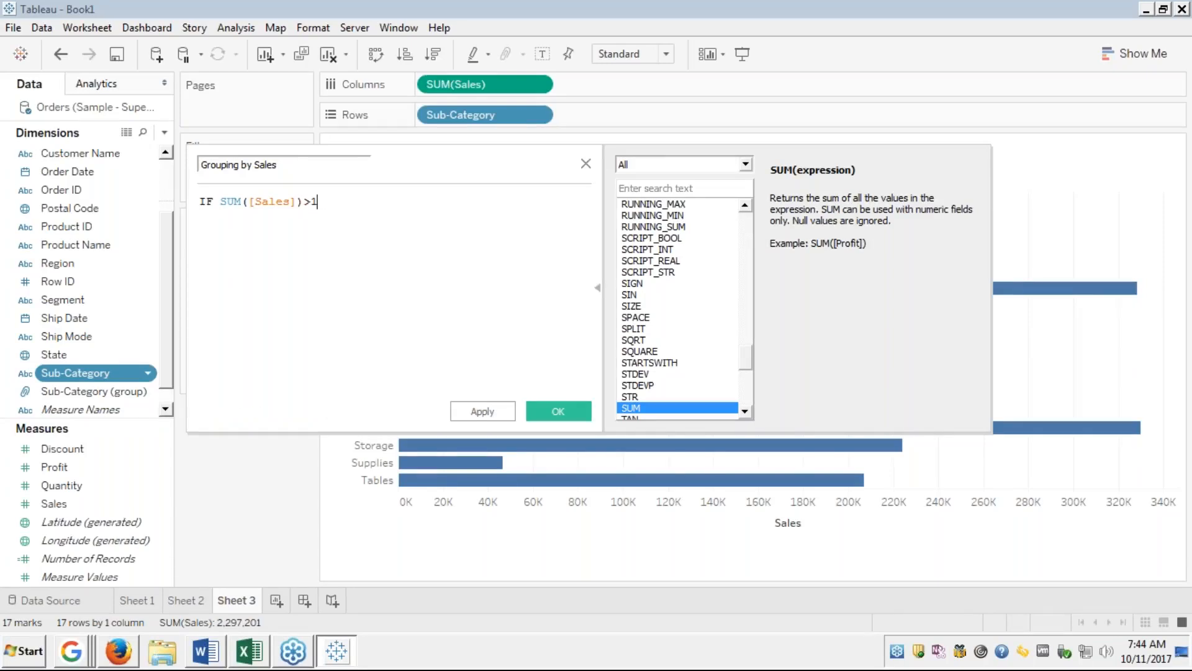
pyautogui.write('200000 then')
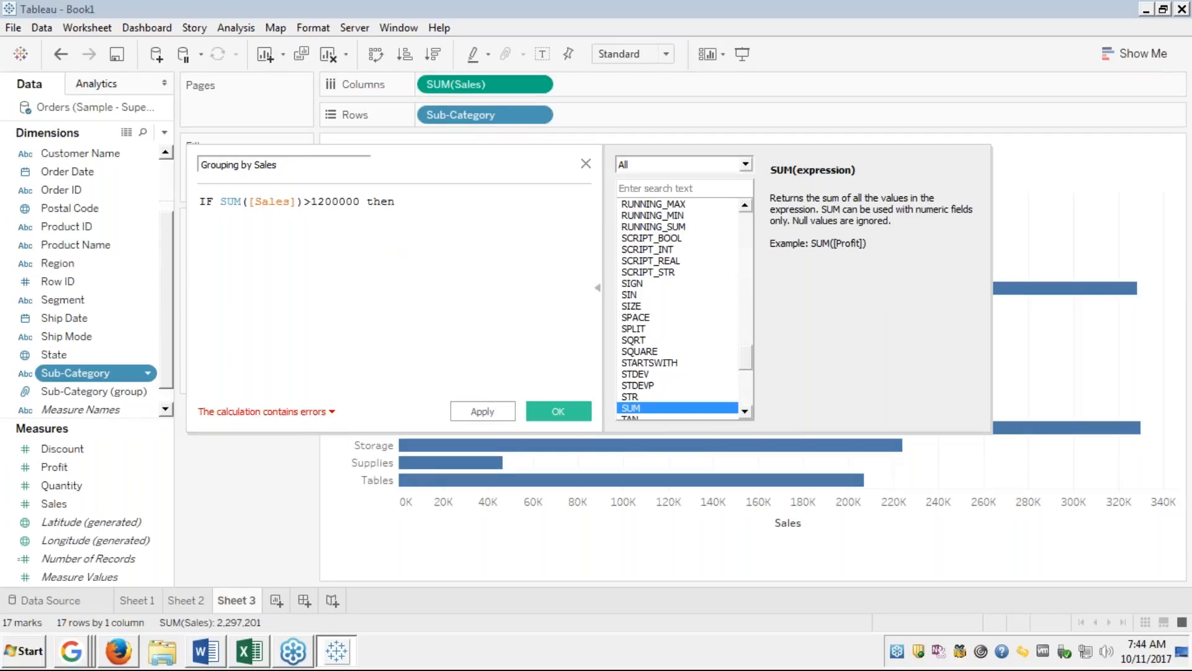
pyautogui.press('Return')
pyautogui.write('"A"Above ')
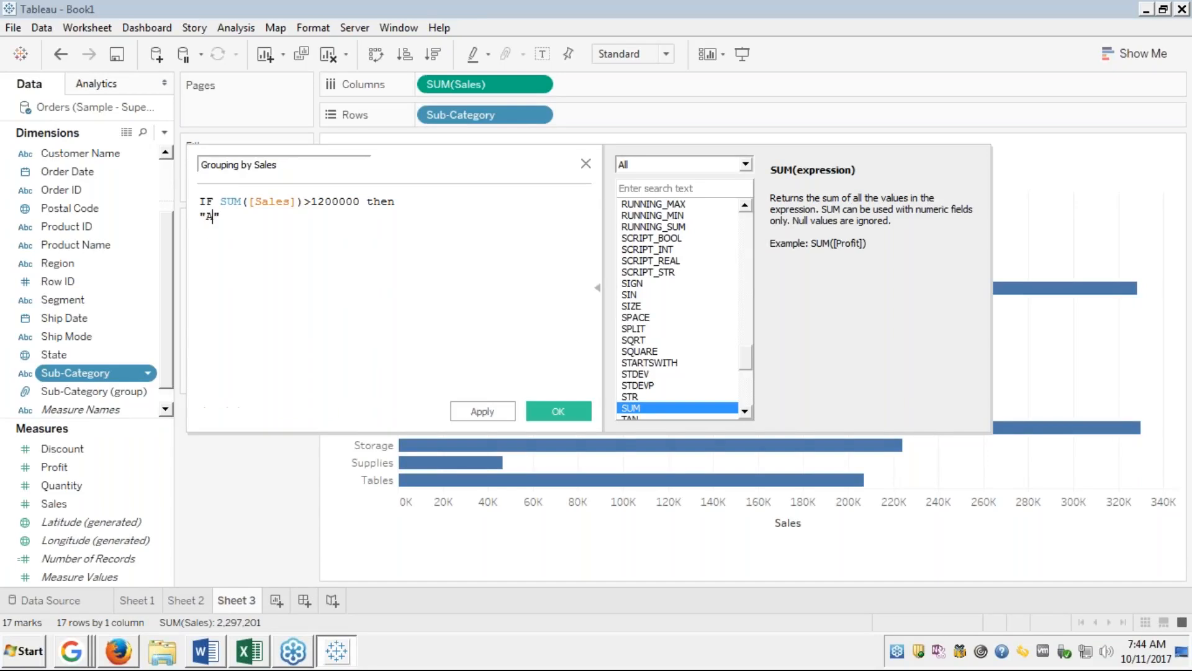
pyautogui.write('12')
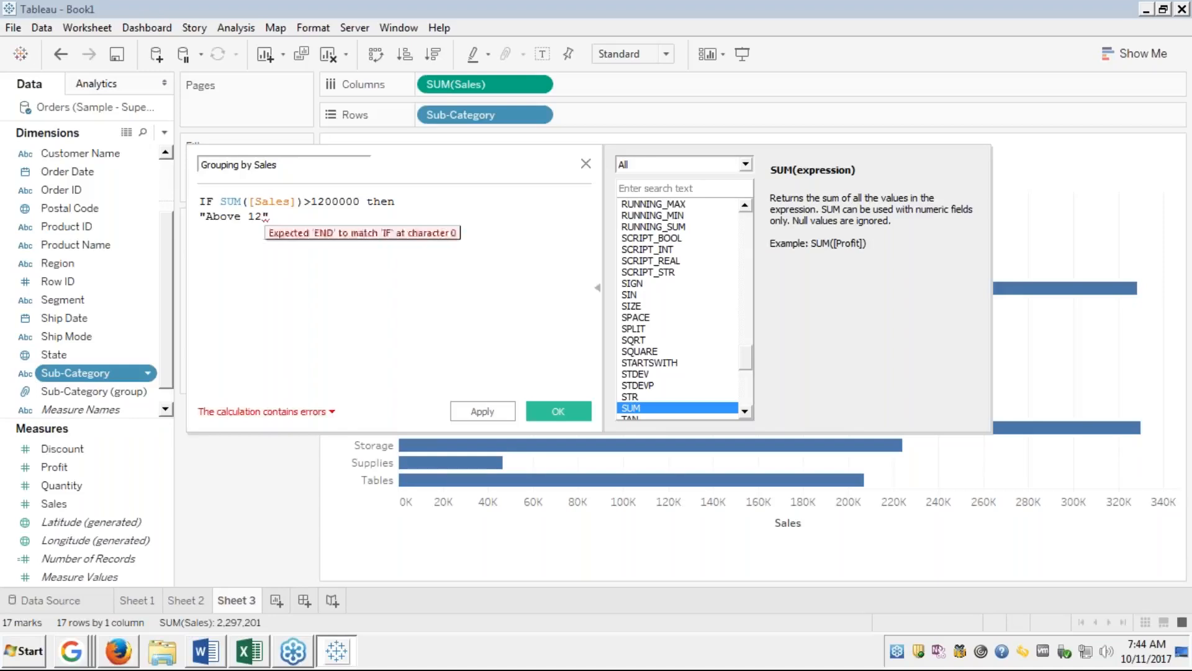
pyautogui.write('0K')
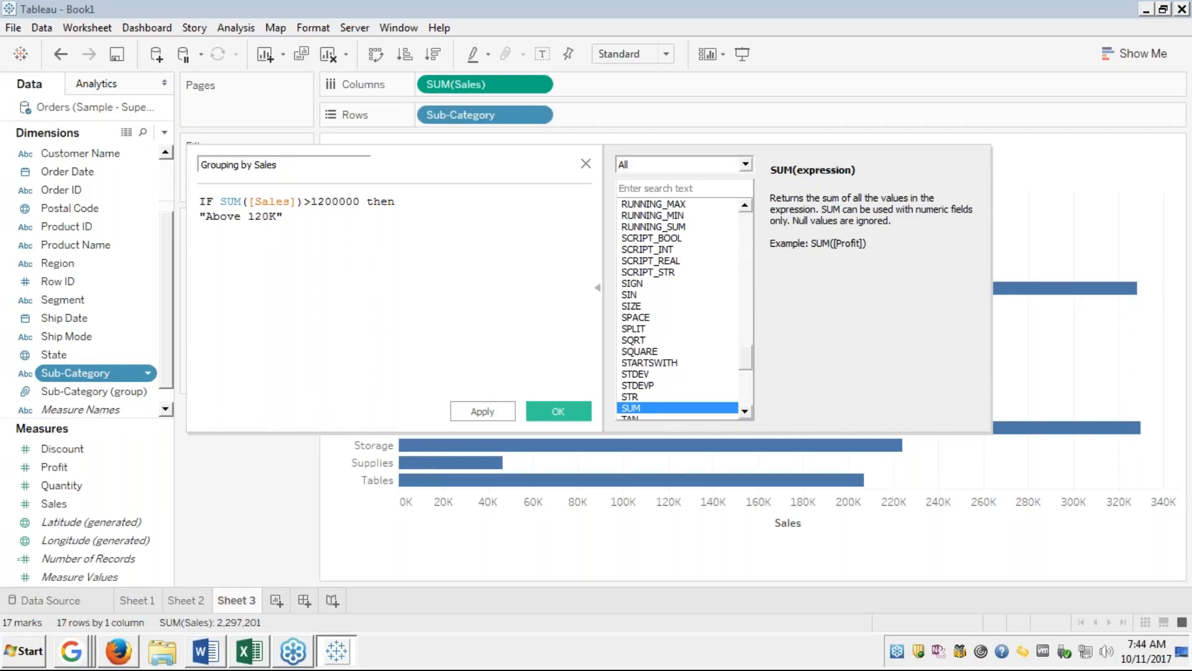
# Add the ELSE branch returning "Below 120K".
pyautogui.press('Return')
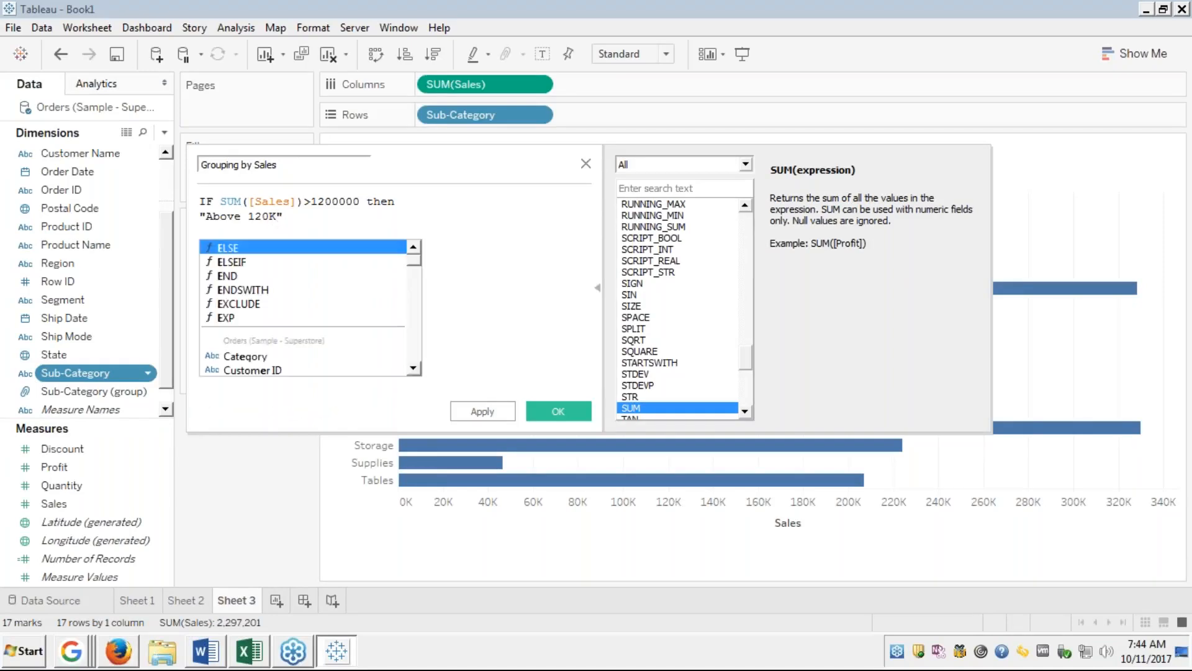
pyautogui.press('Return')
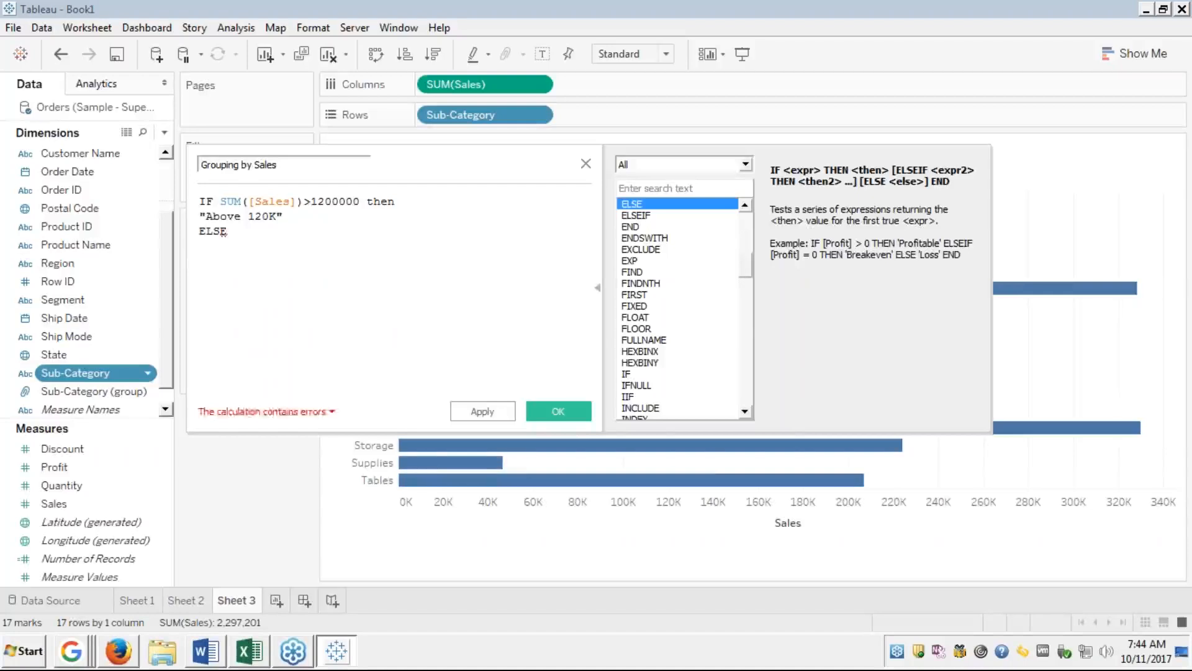
pyautogui.press('Return')
pyautogui.write('""')
pyautogui.write('Below ')
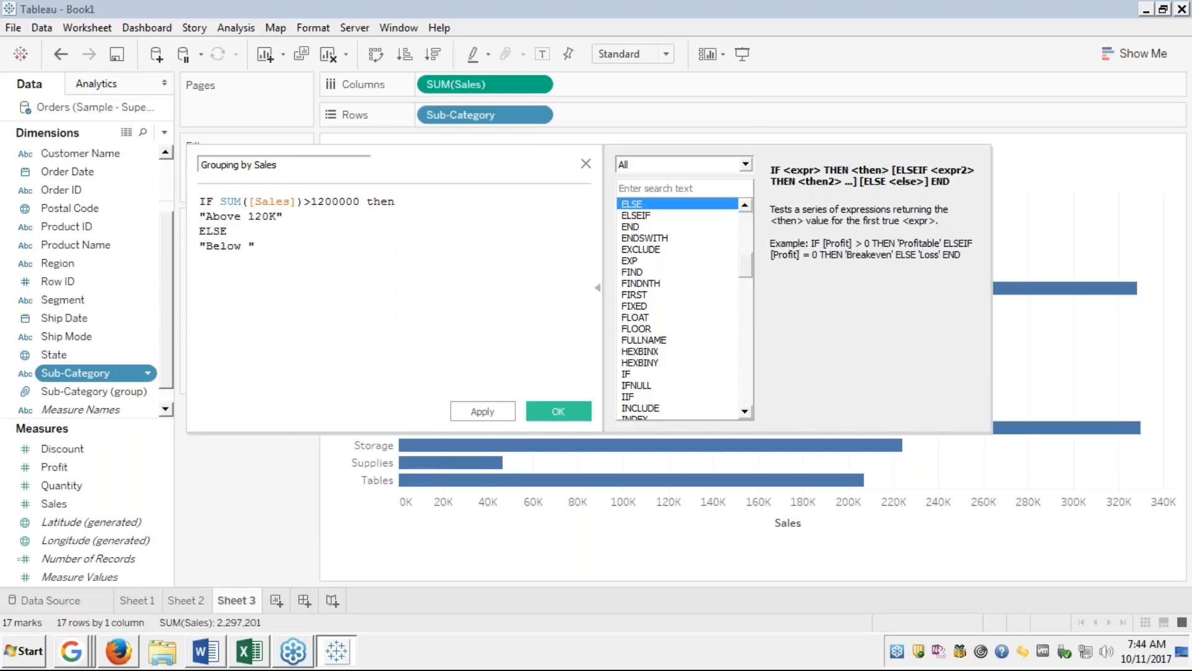
pyautogui.write('120 K')
pyautogui.press('BackSpace')
pyautogui.press('BackSpace')
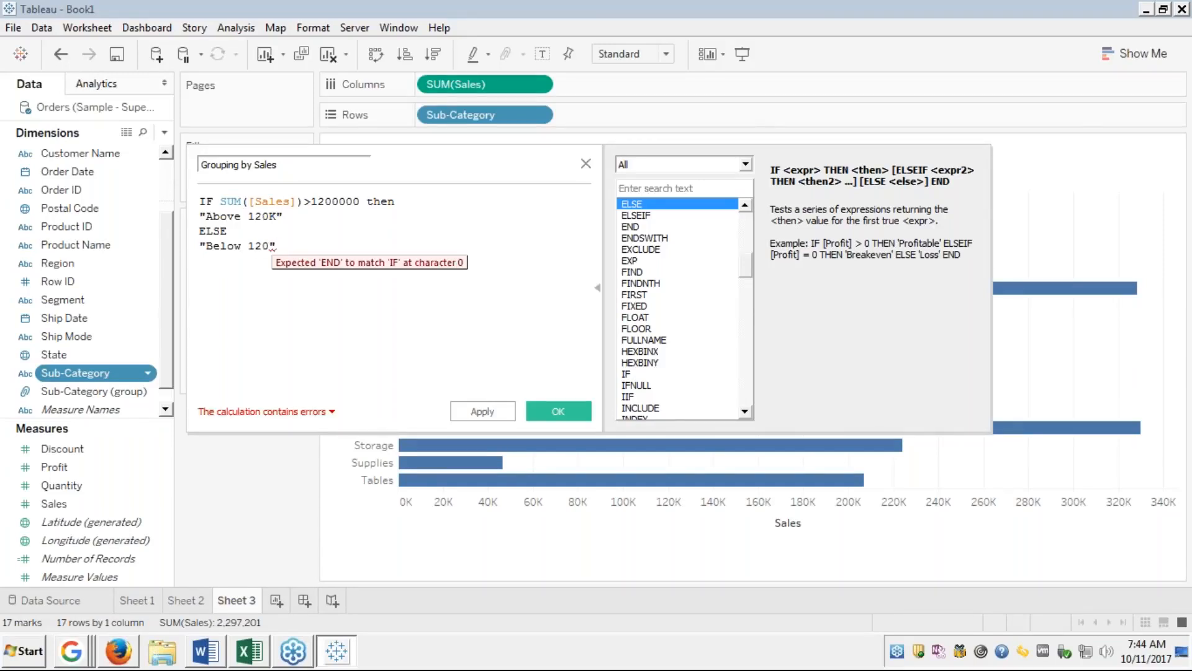
pyautogui.write('K')
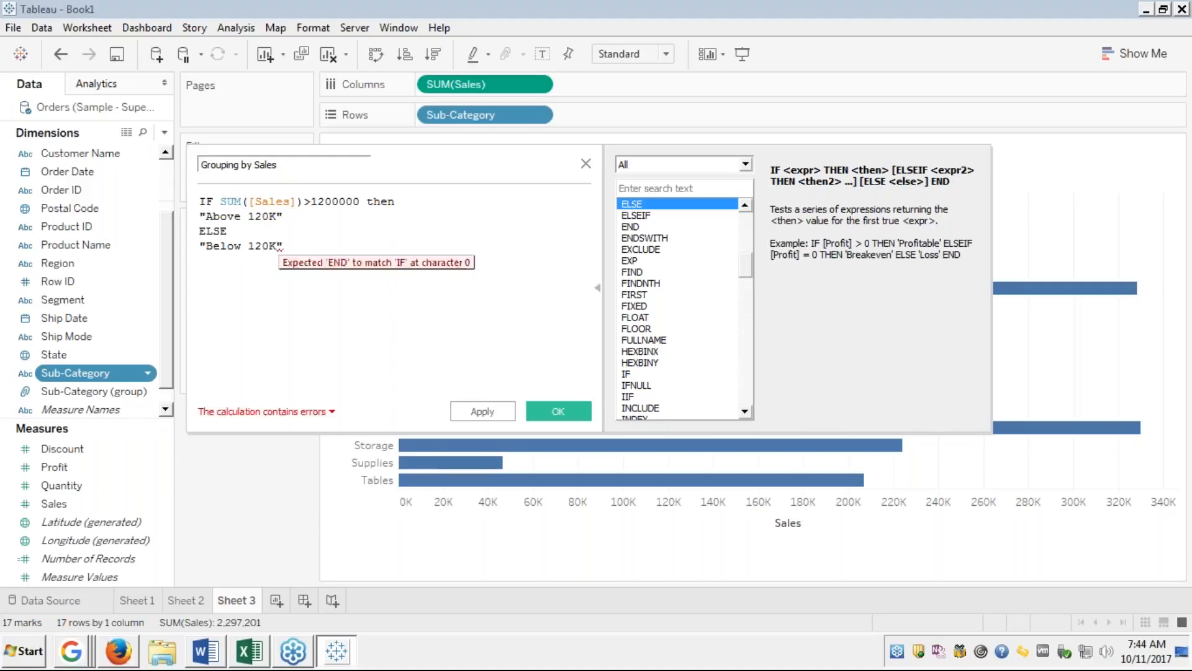
# Remove the extra line break and close the IF statement with END.
pyautogui.press('Return')
pyautogui.press('BackSpace')
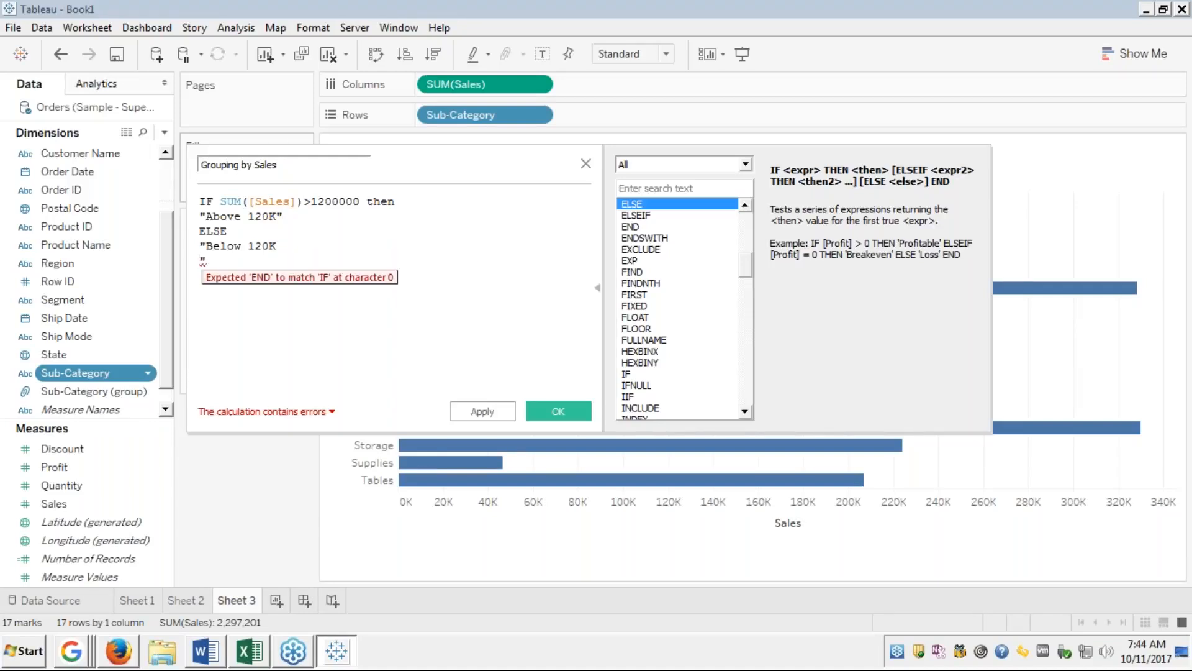
pyautogui.press('End')
pyautogui.press('Return')
pyautogui.write('EN')
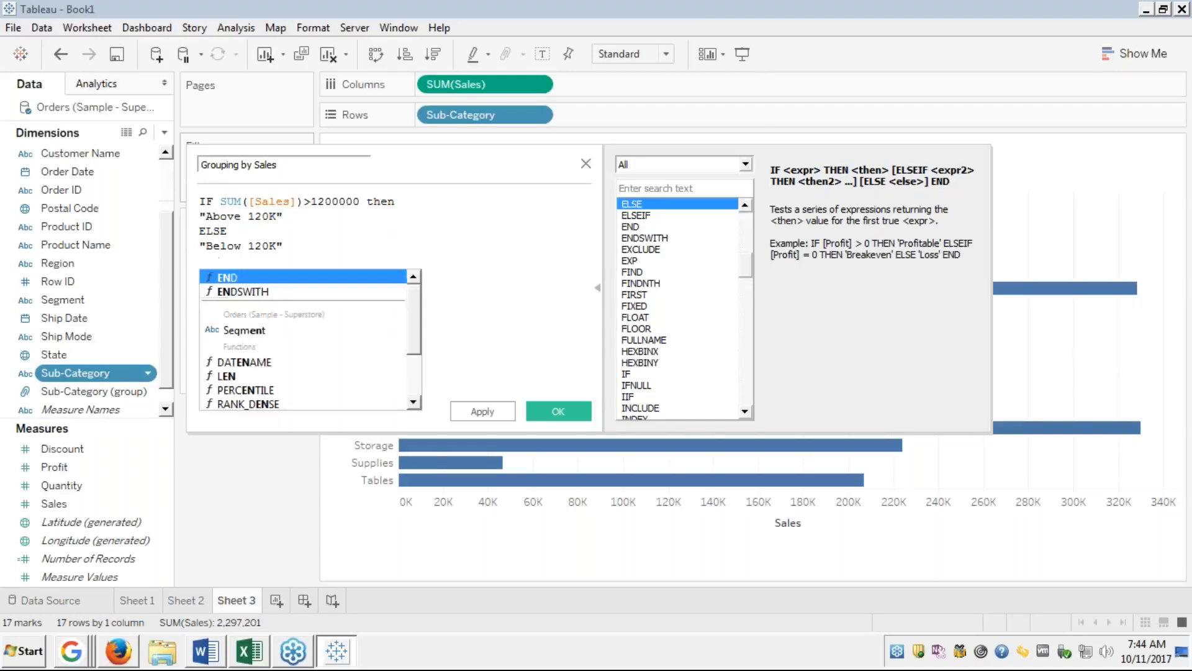
pyautogui.write('D')
pyautogui.press('Return')
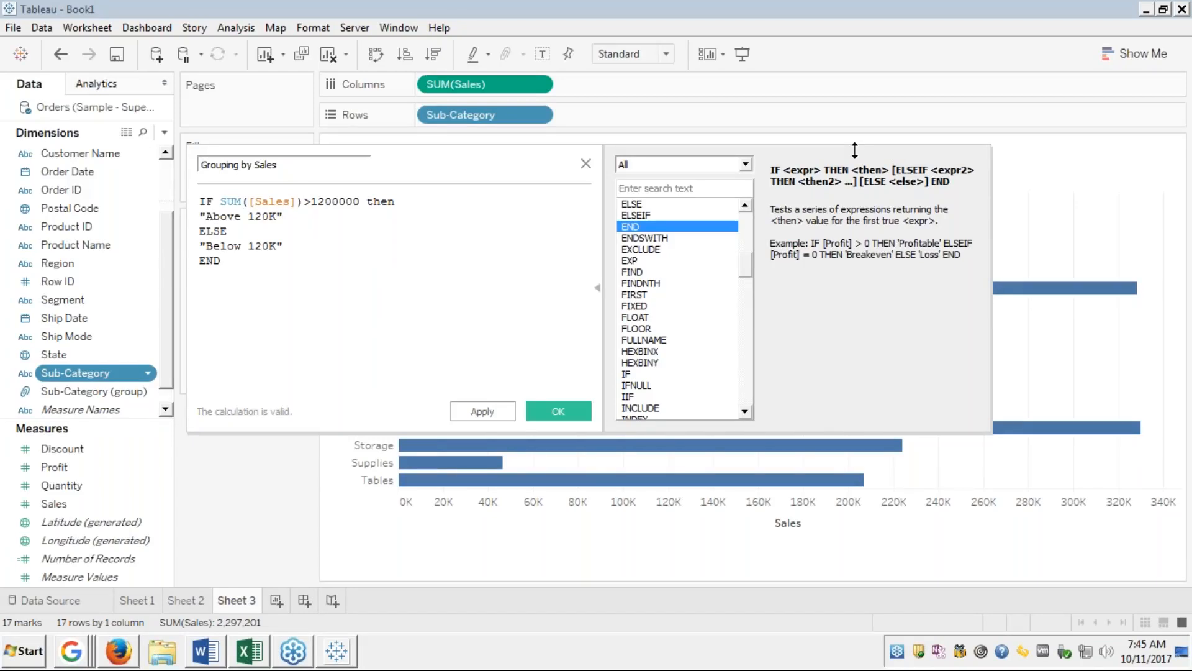
pyautogui.click(245, 260)
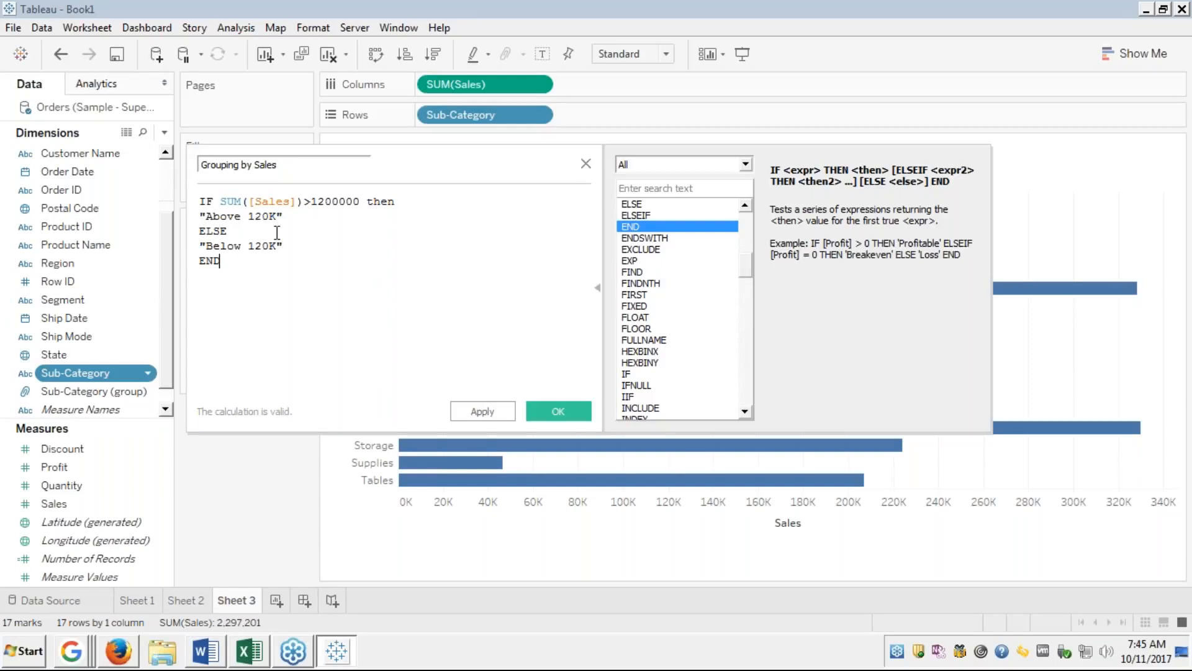
# Review the IF SUM([Sales])>1200000 … END formula and save it with OK.
pyautogui.moveTo(277, 232); pyautogui.dragTo(335, 229)
pyautogui.click(336, 229)
pyautogui.click(334, 207)
pyautogui.click(257, 231)
pyautogui.click(294, 245)
pyautogui.click(558, 412)
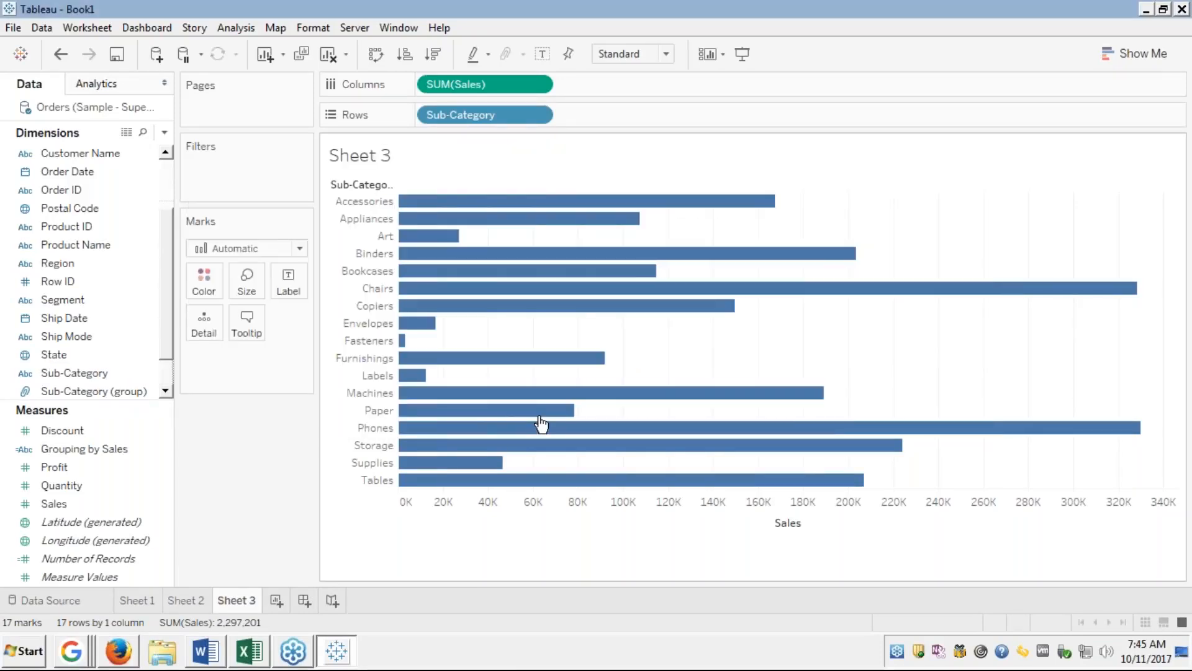
# Confirm Grouping by Sales is a String field and drag it onto the chart.
pyautogui.rightClick(91, 447)
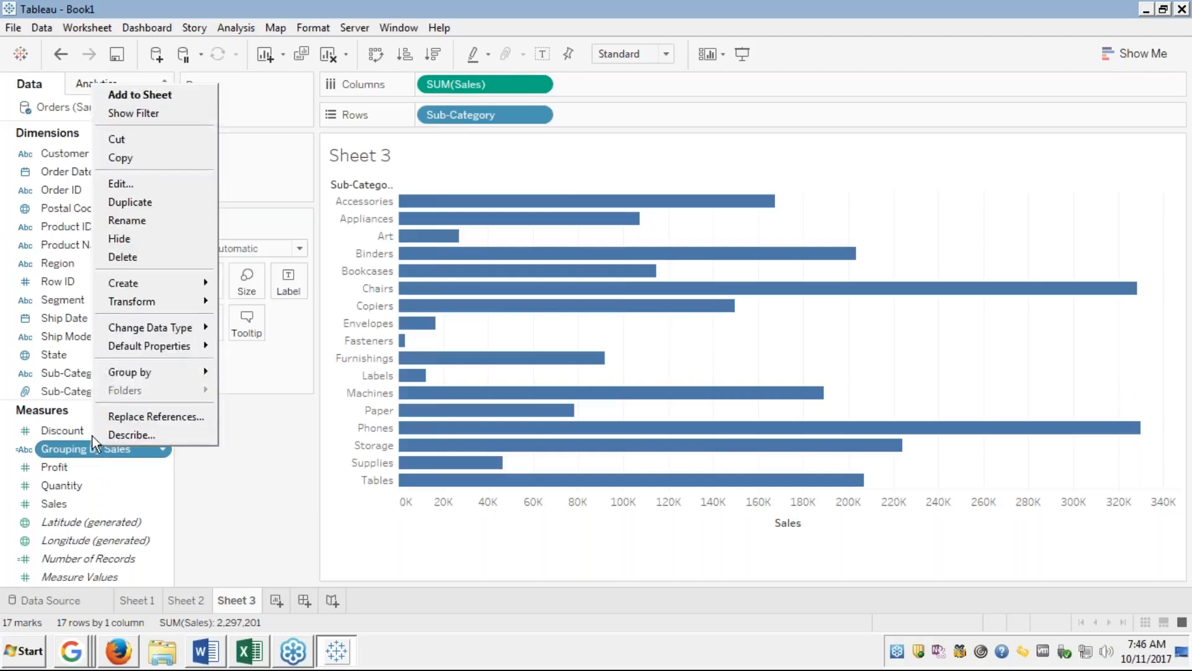
pyautogui.moveTo(103, 280)
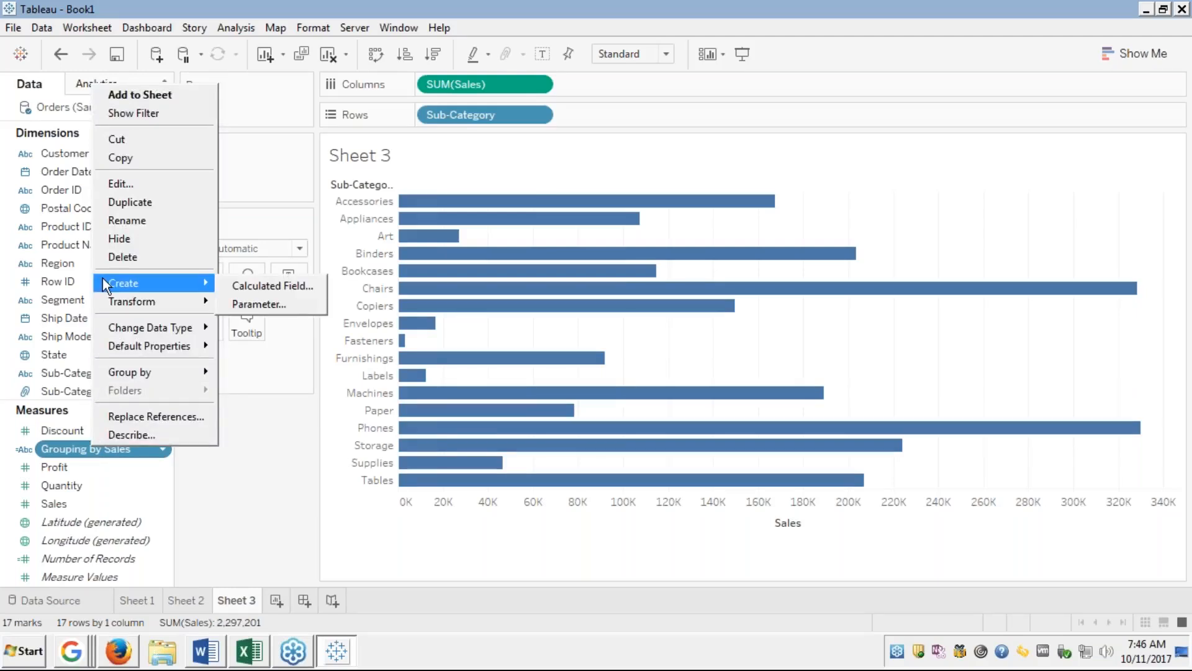
pyautogui.click(259, 494)
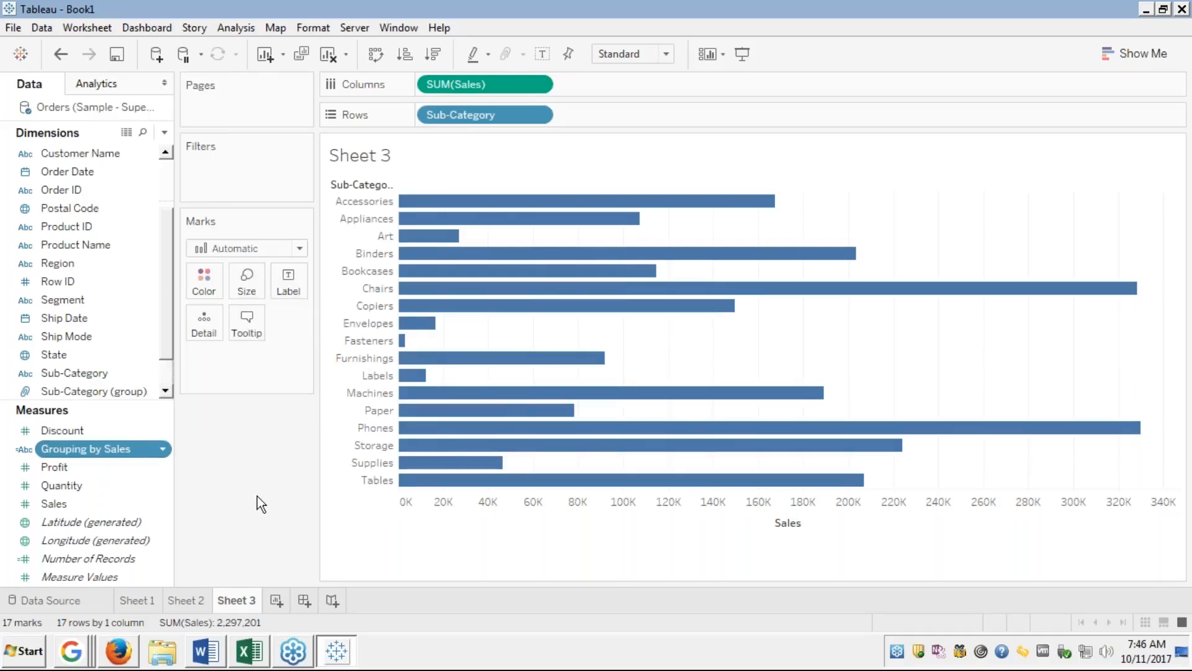
pyautogui.click(34, 450)
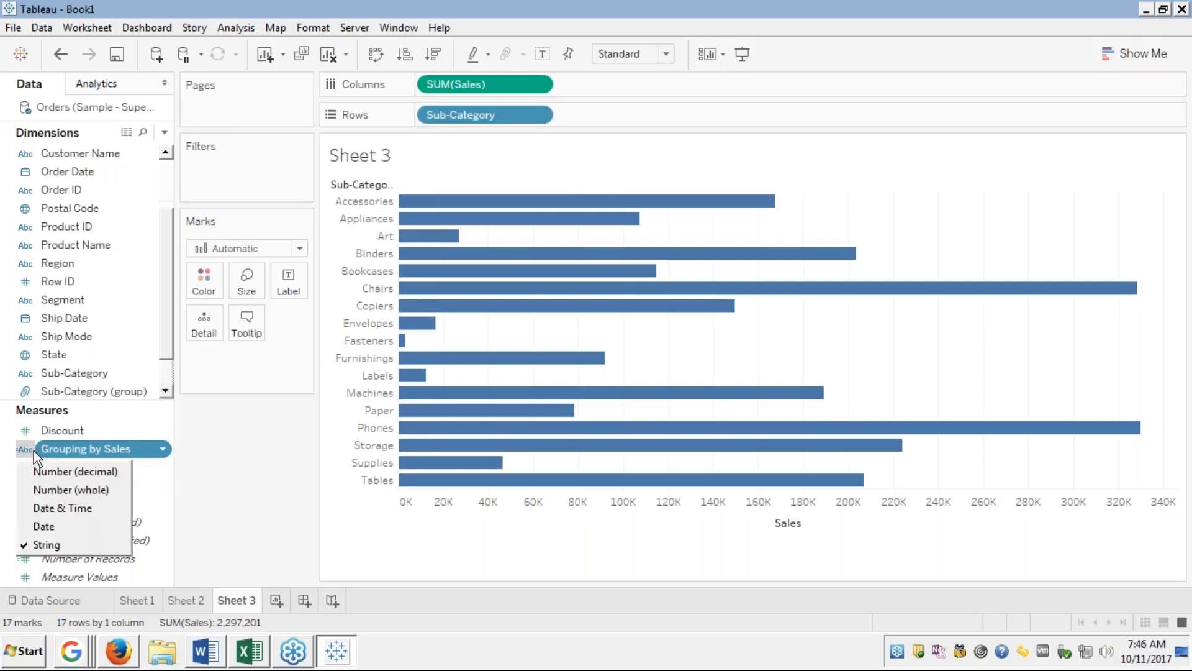
pyautogui.click(147, 458)
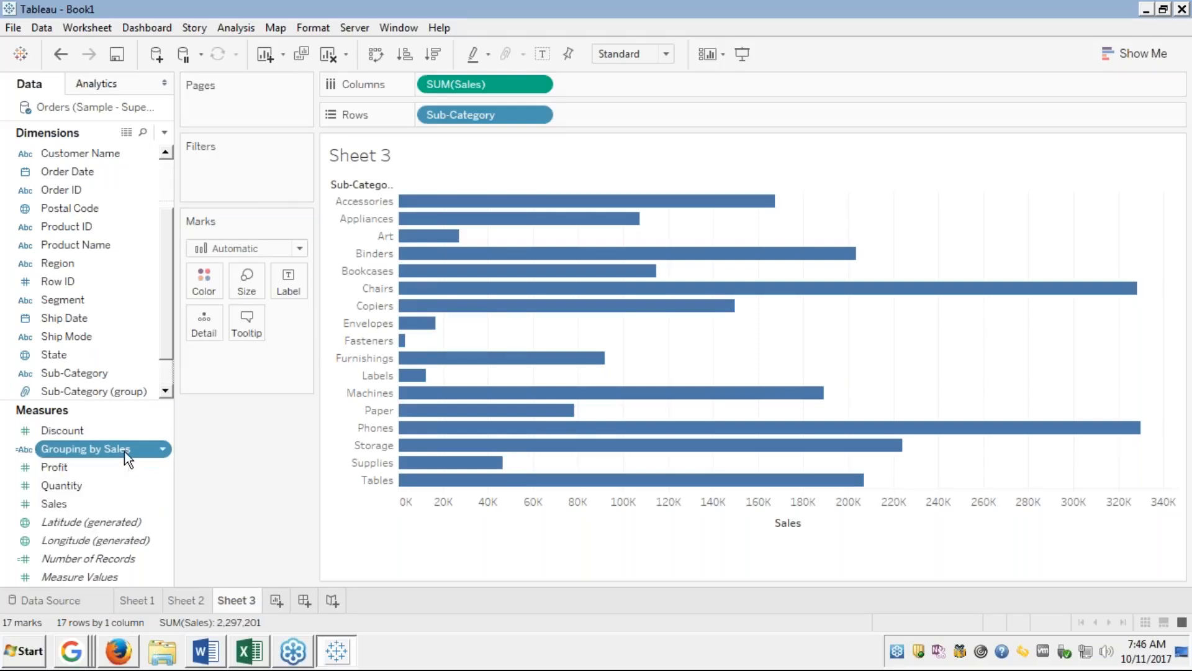
pyautogui.rightClick(122, 447)
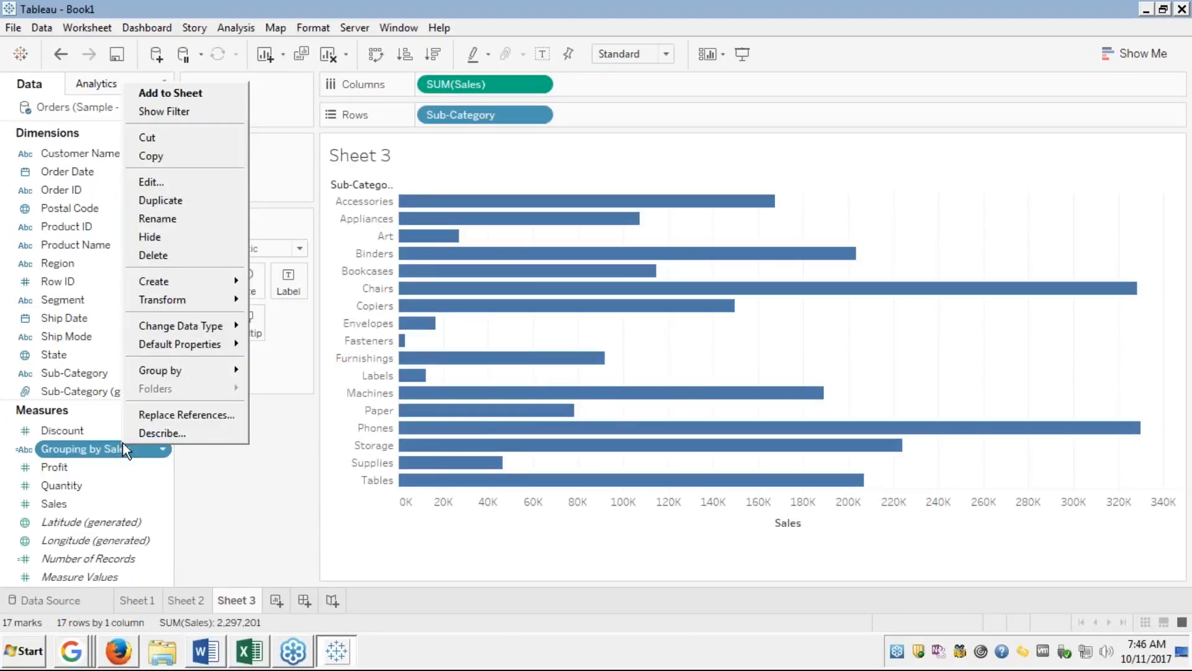
pyautogui.click(199, 504)
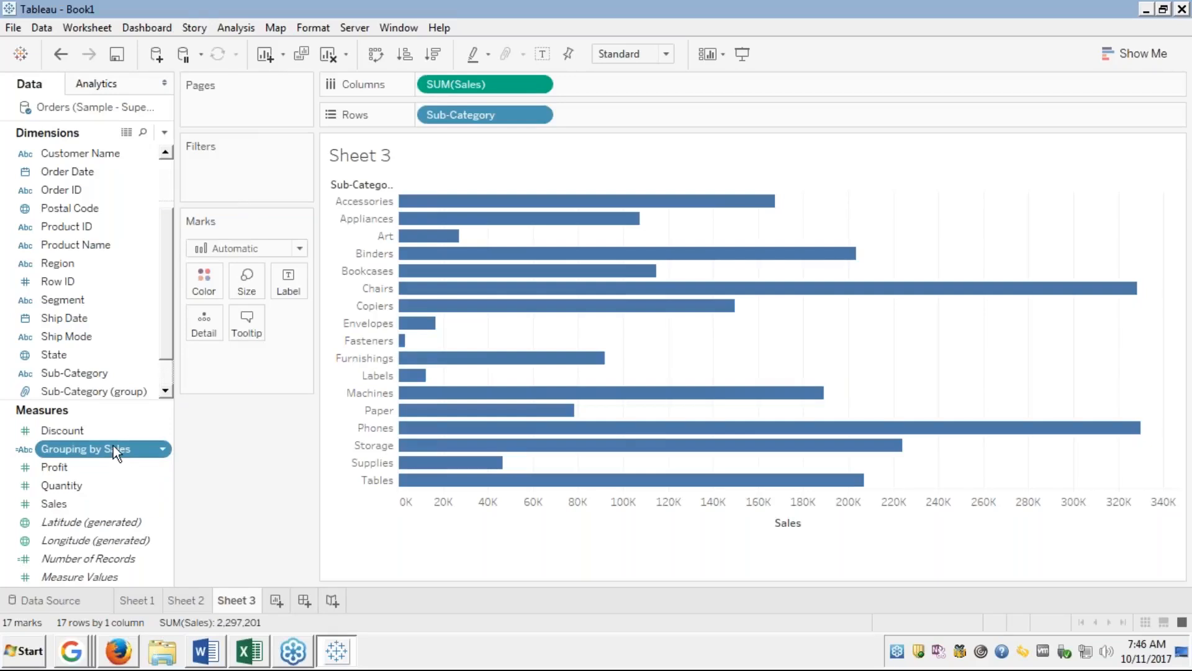
pyautogui.moveTo(113, 445)
pyautogui.mouseDown()
pyautogui.moveTo(104, 322)
pyautogui.moveTo(113, 395)
pyautogui.moveTo(80, 442)
pyautogui.moveTo(111, 445)
pyautogui.mouseUp()
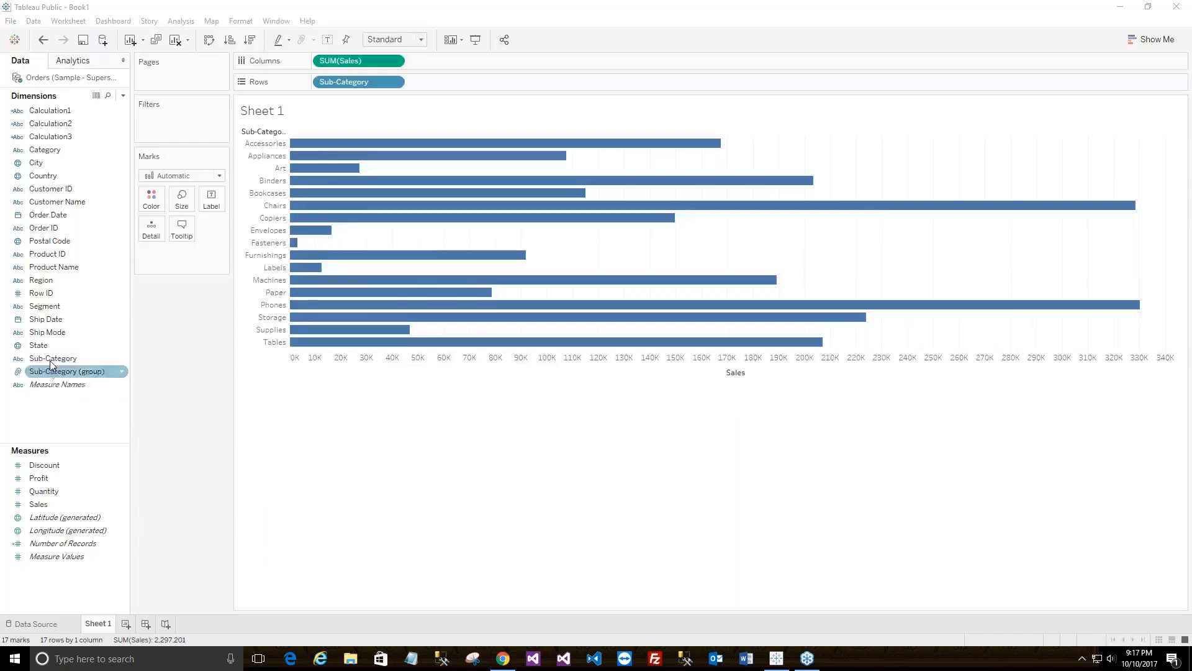
# Create a calculated field from Sub-Category's Create menu, saved as Calculation4.
pyautogui.rightClick(62, 360)
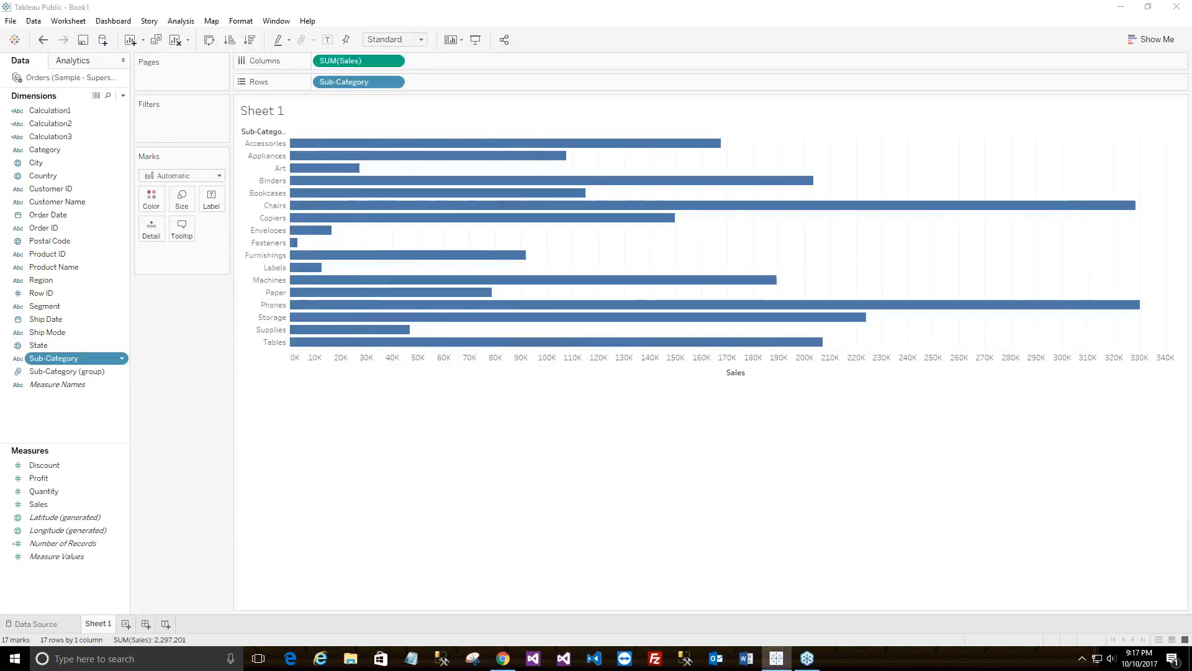
pyautogui.click(796, 327)
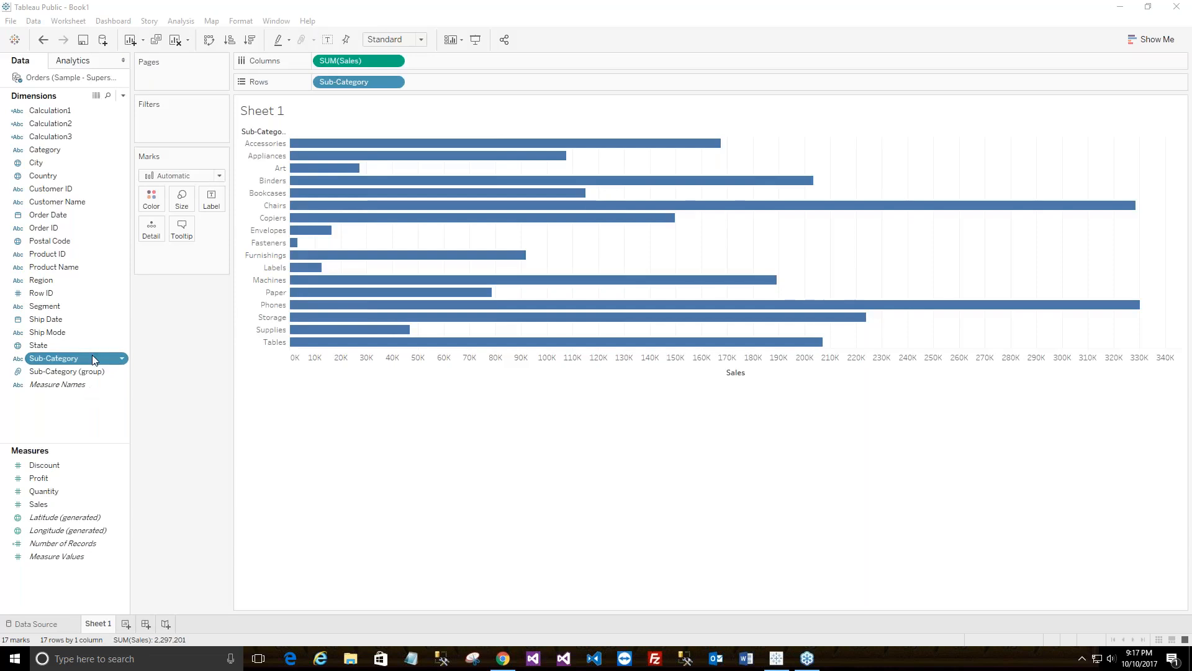
pyautogui.click(123, 359)
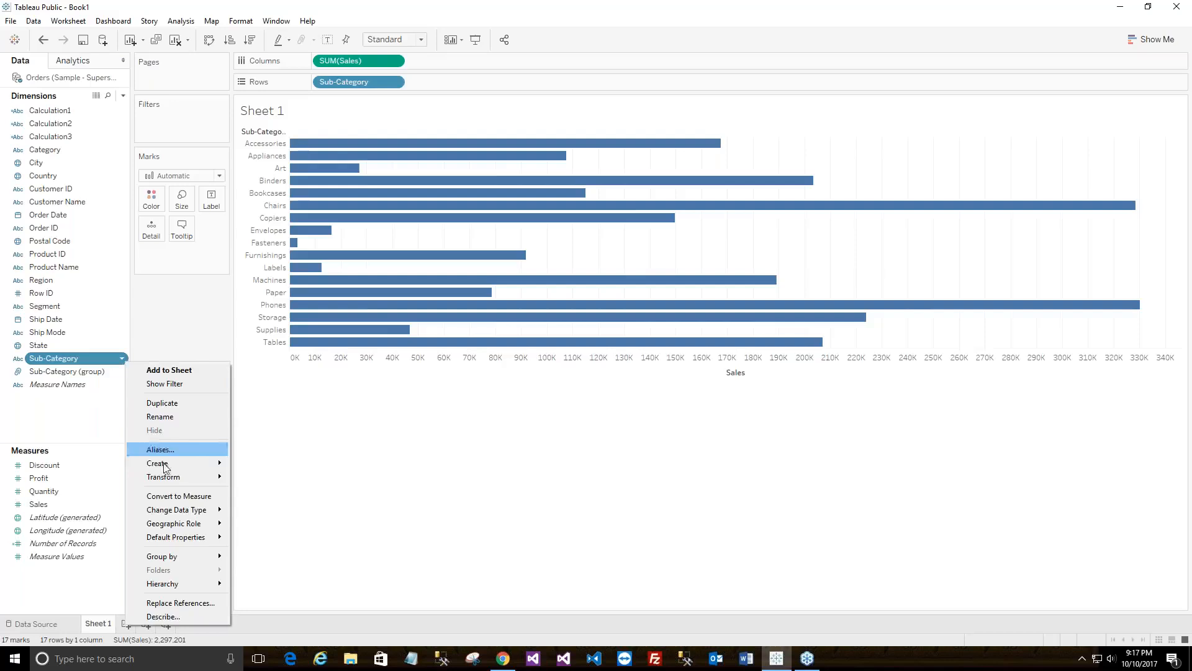
pyautogui.moveTo(208, 464)
pyautogui.click(264, 466)
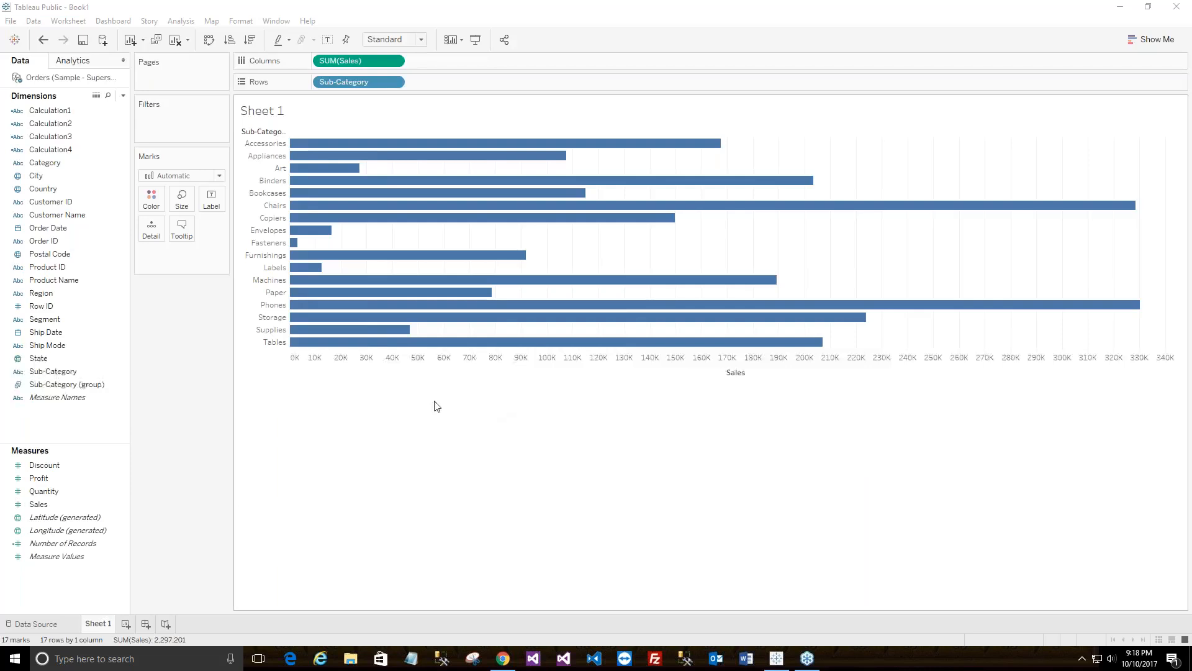
pyautogui.click(59, 372)
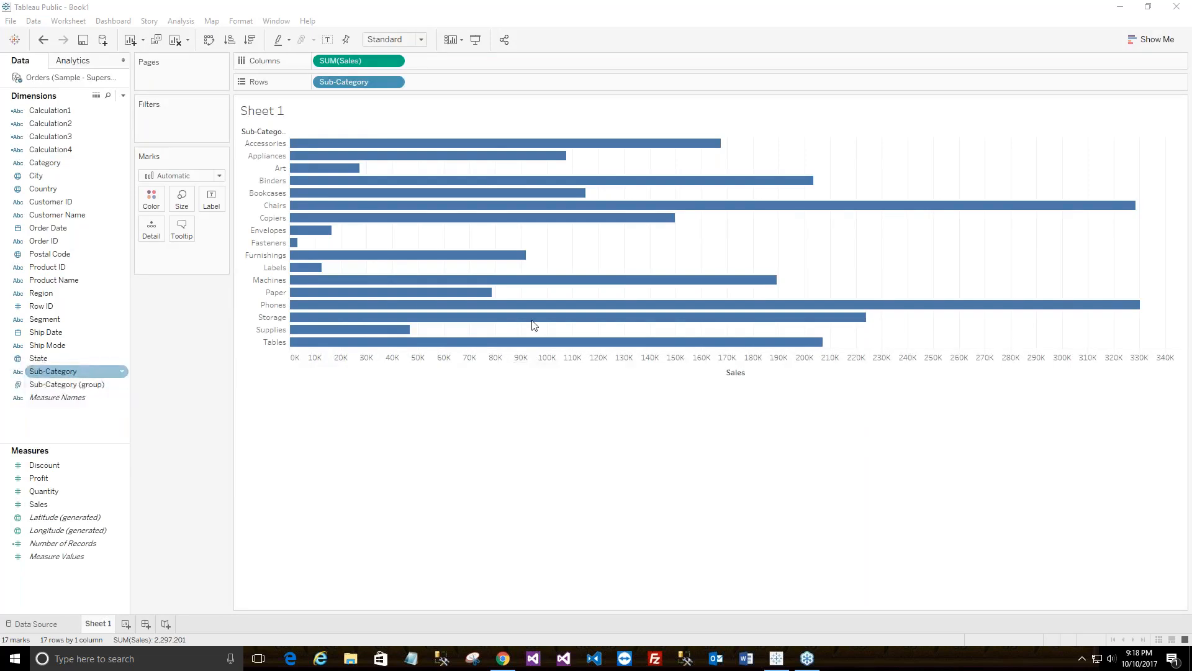
# Create another calculated field through Analysis > Create Calculated Field.
pyautogui.click(1077, 104)
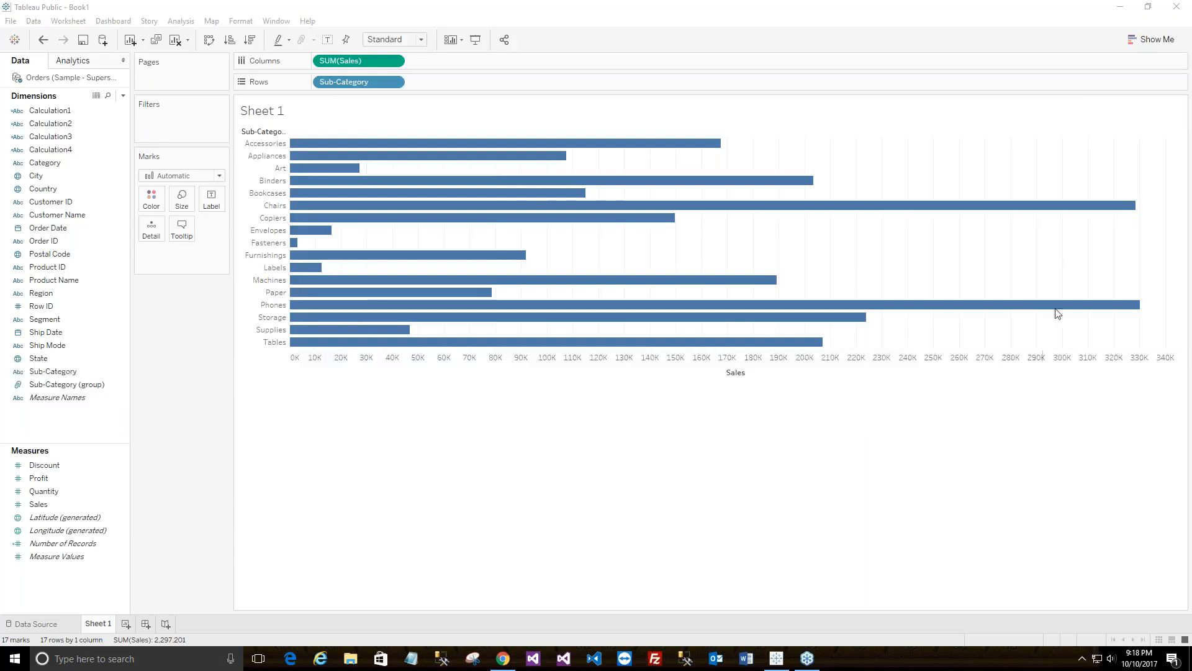
pyautogui.moveTo(54, 373); pyautogui.dragTo(122, 375)
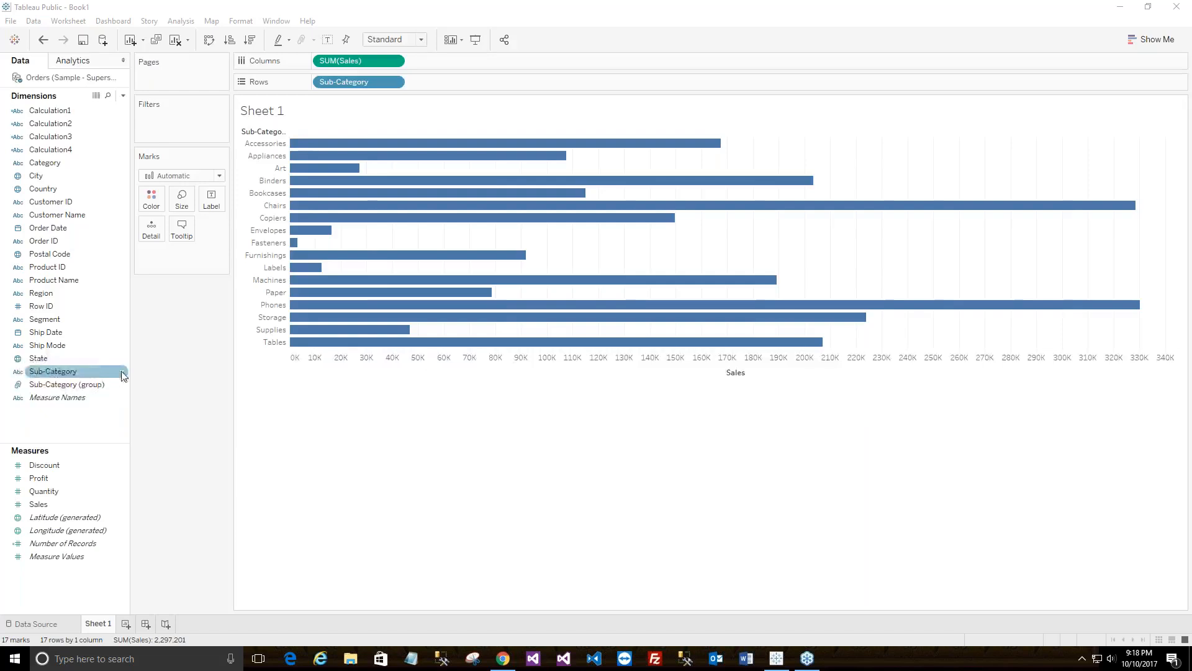
pyautogui.click(182, 22)
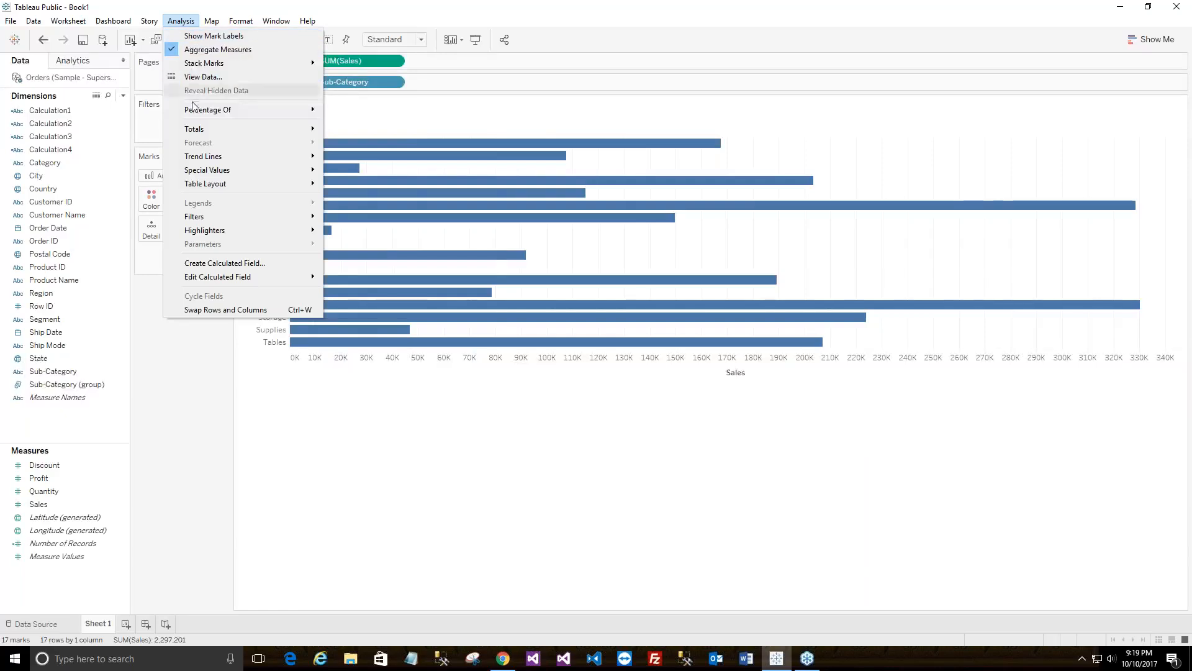
pyautogui.moveTo(194, 109)
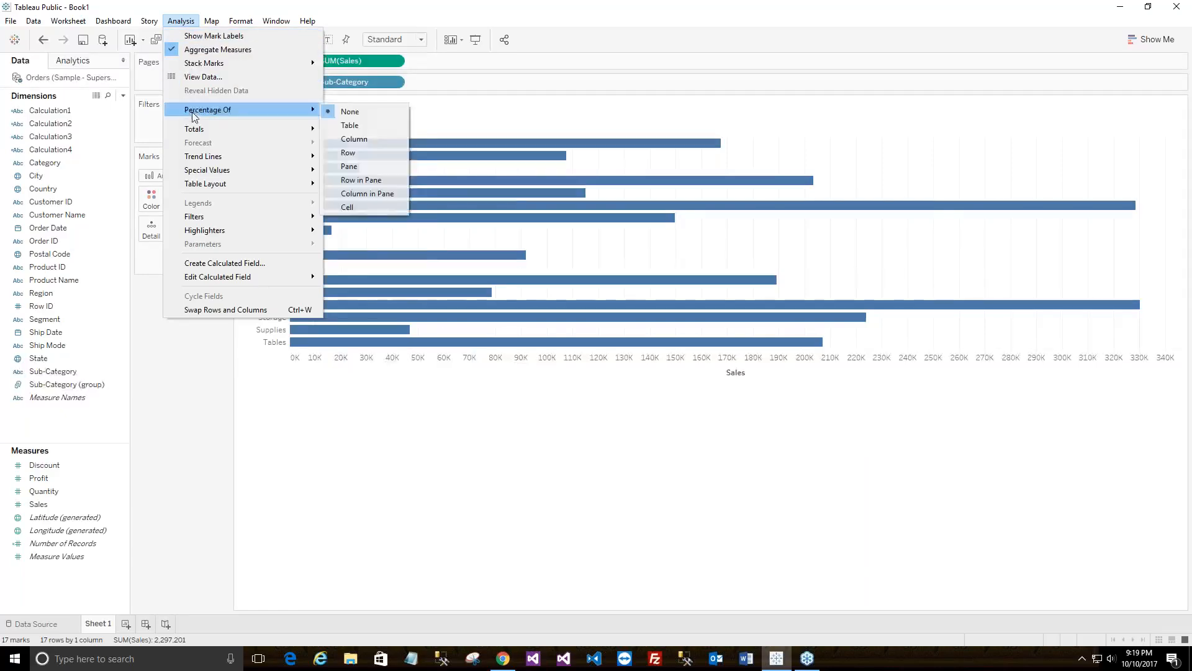
pyautogui.click(259, 262)
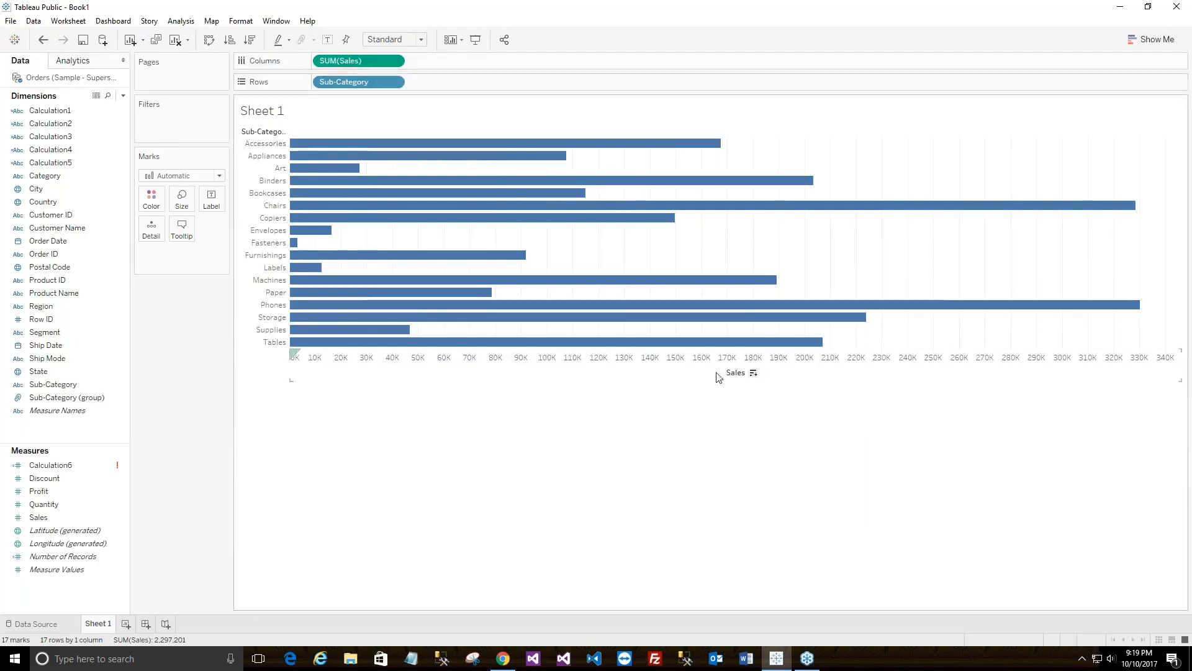
pyautogui.click(106, 555)
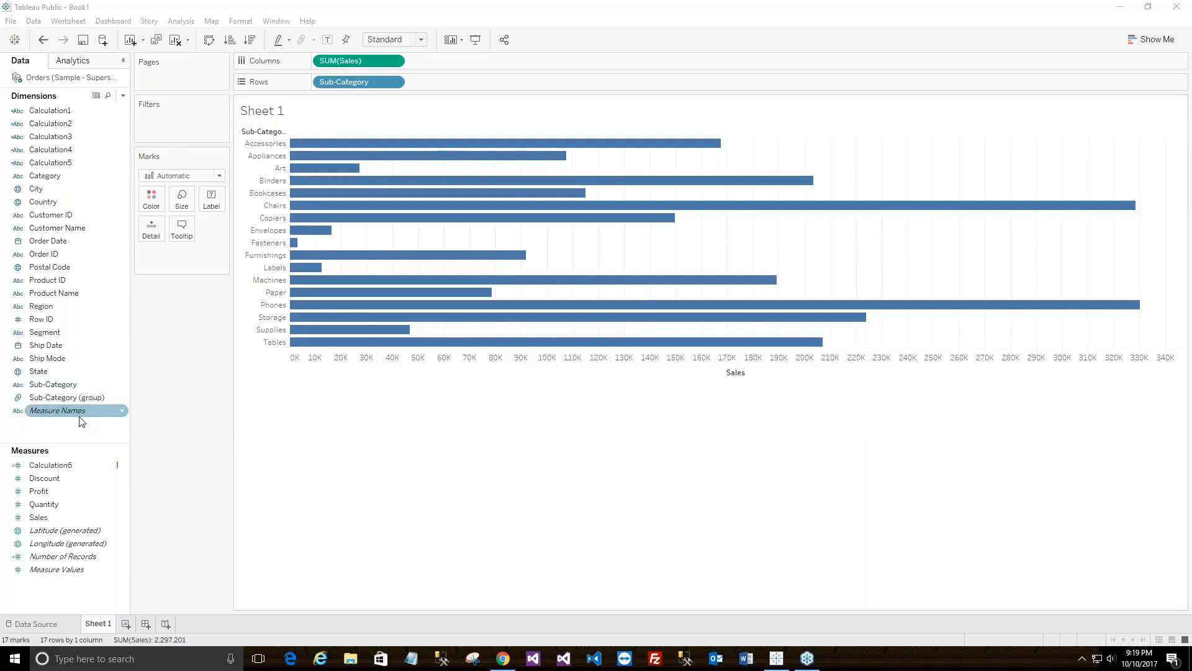
# Open the Calculation1 editor showing its [Sub-Category] formula via the field's Edit option.
pyautogui.click(50, 112)
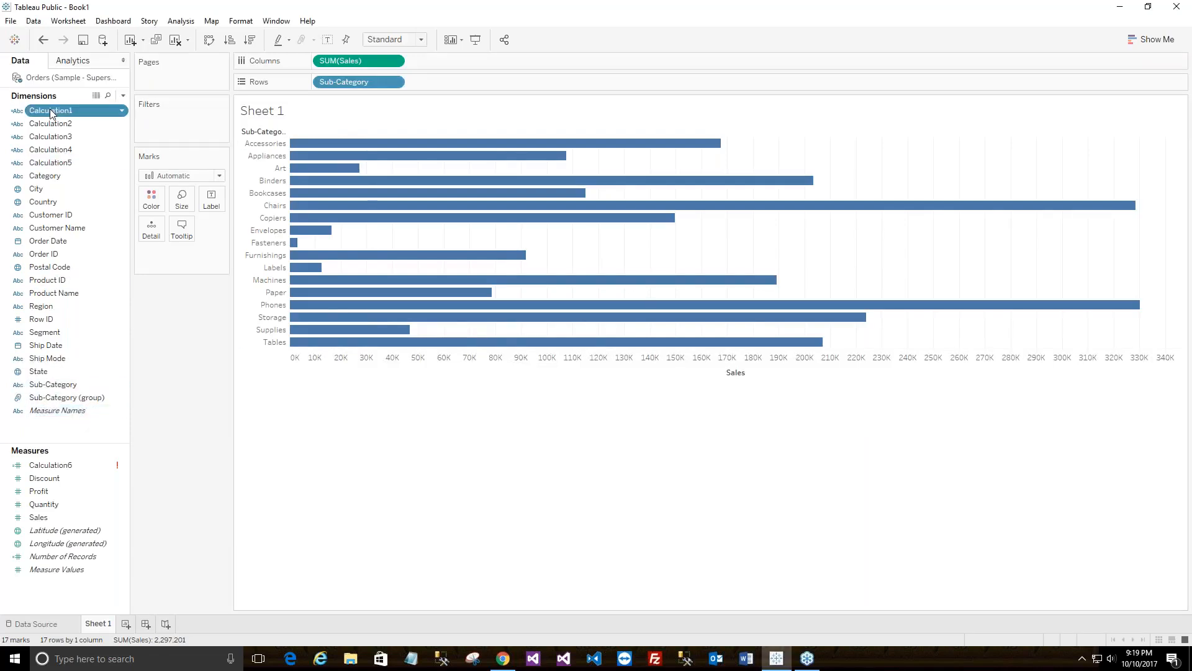
pyautogui.rightClick(50, 109)
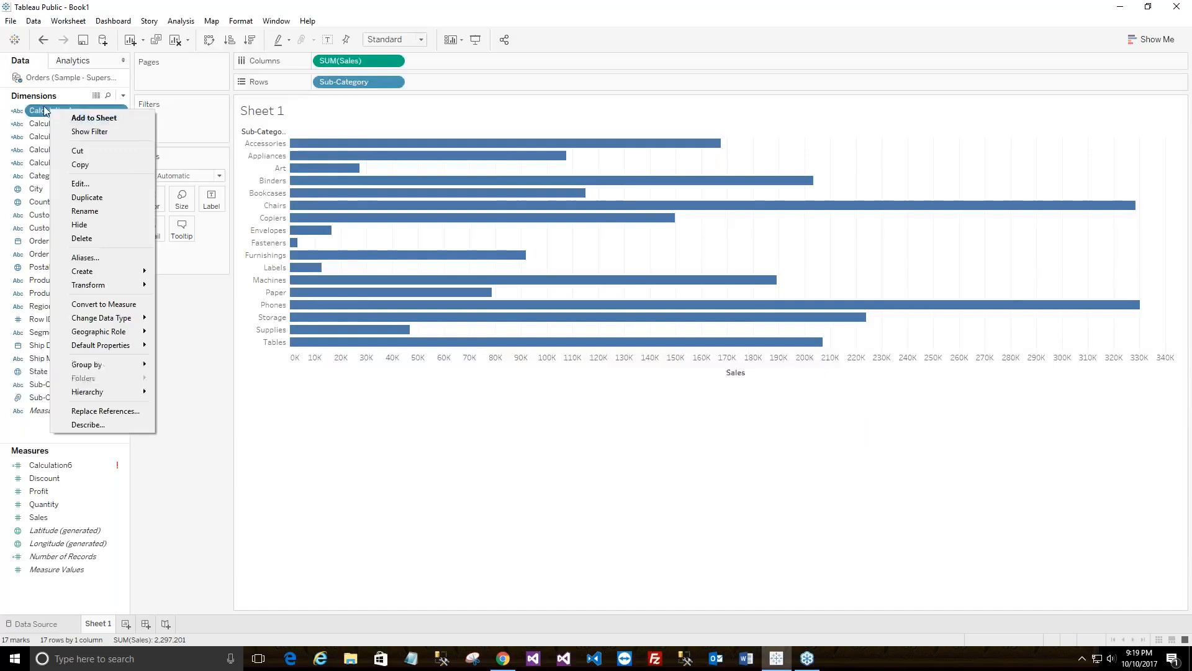
pyautogui.click(45, 111)
pyautogui.press('F2')
pyautogui.rightClick(38, 112)
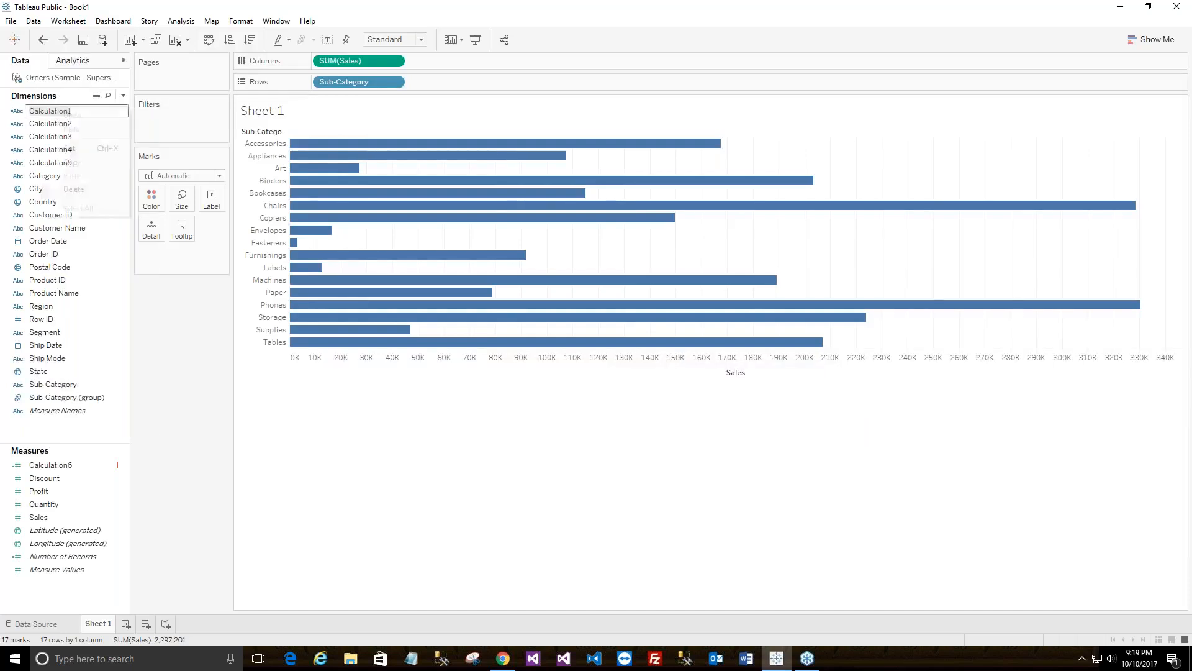
pyautogui.press('Escape')
pyautogui.click(25, 114)
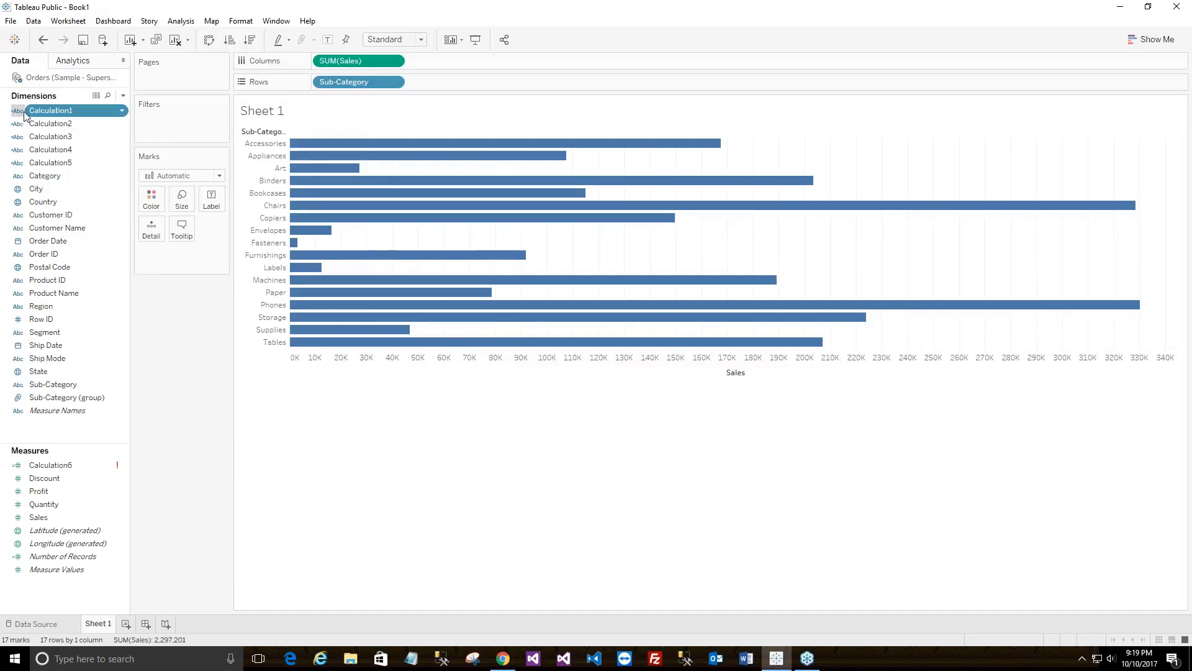
pyautogui.click(24, 113)
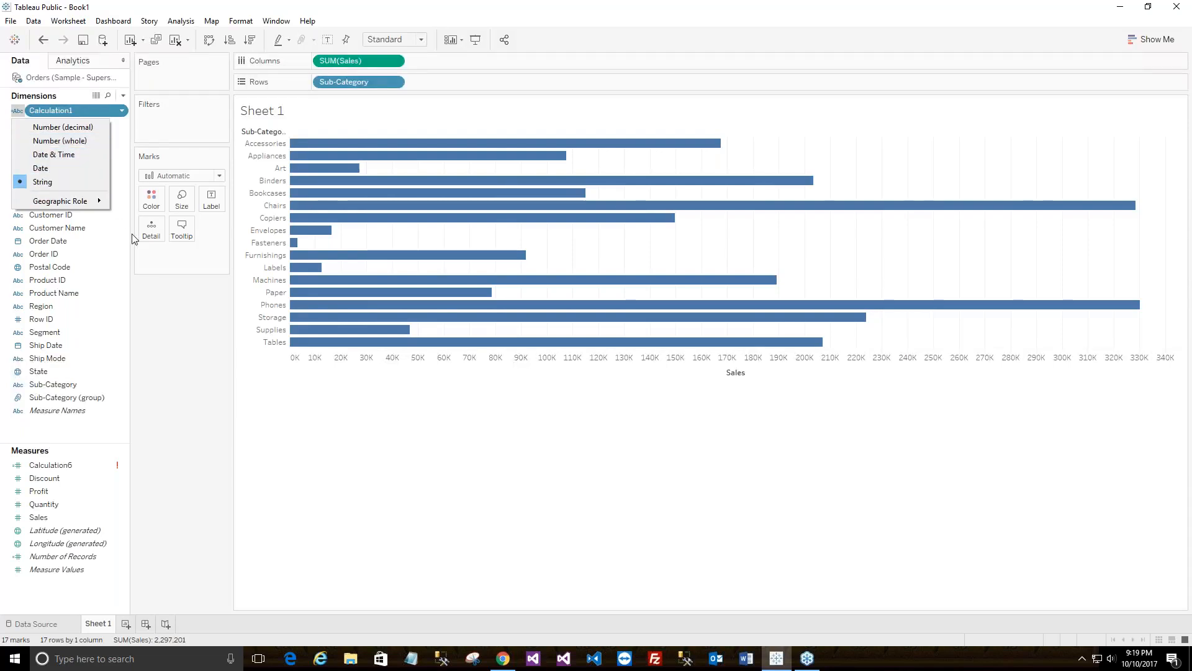
pyautogui.click(123, 111)
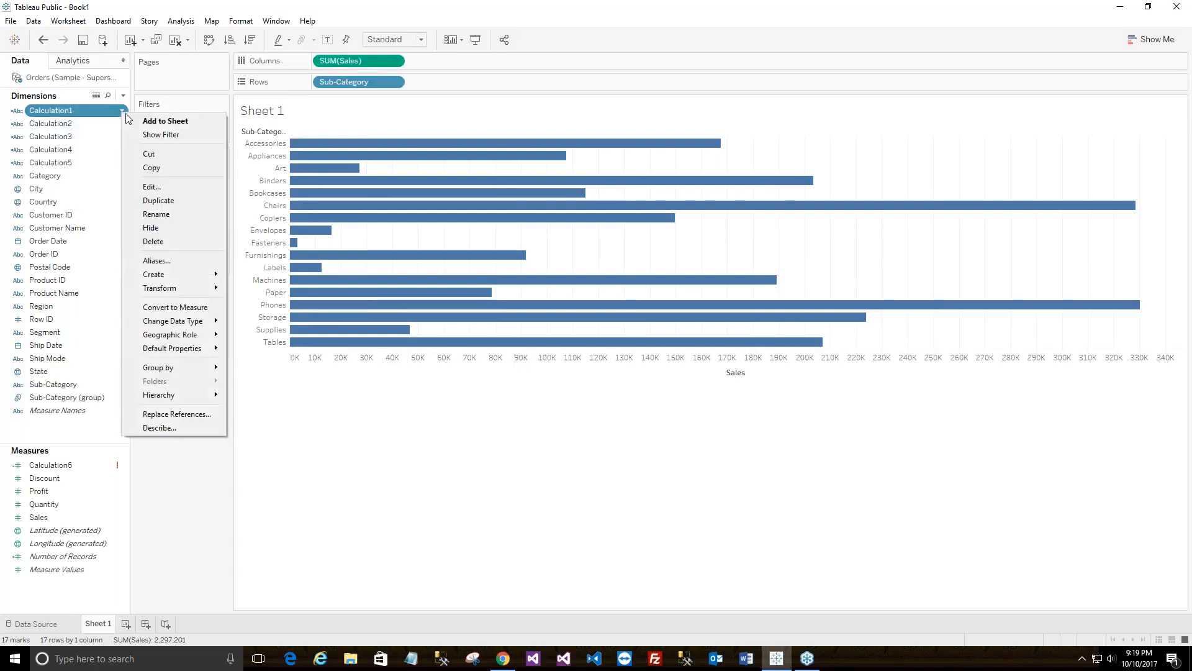
pyautogui.click(149, 186)
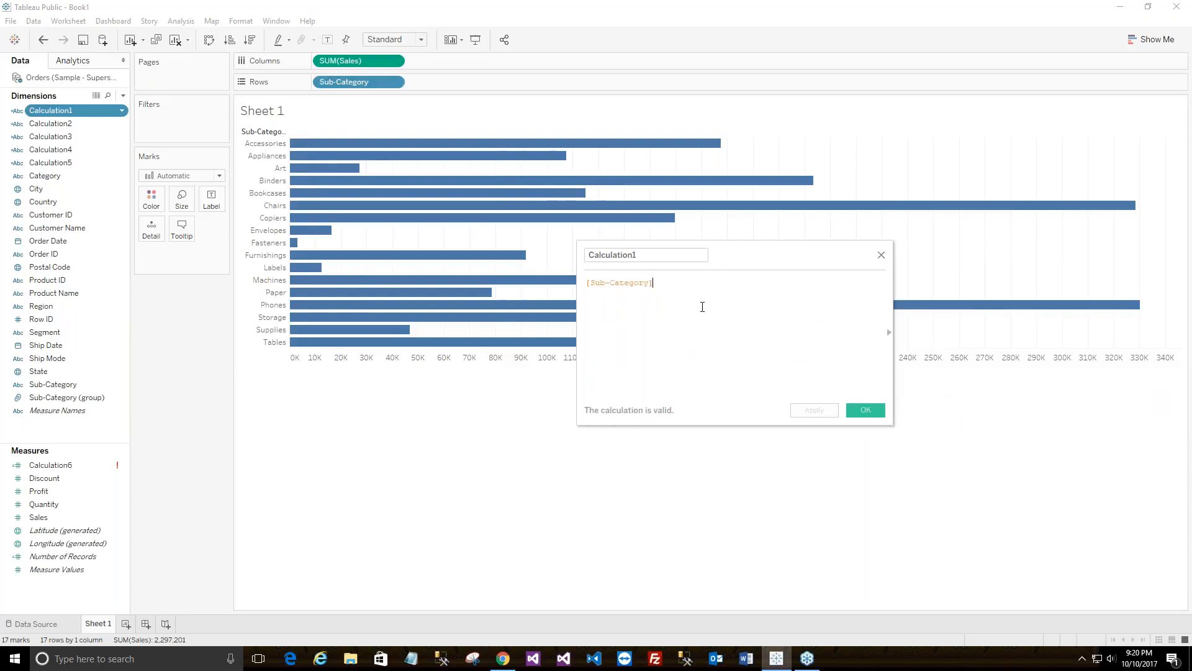
# Move the Calculation1 editor up and left to inspect its [Sub-Category] formula.
pyautogui.click(621, 255)
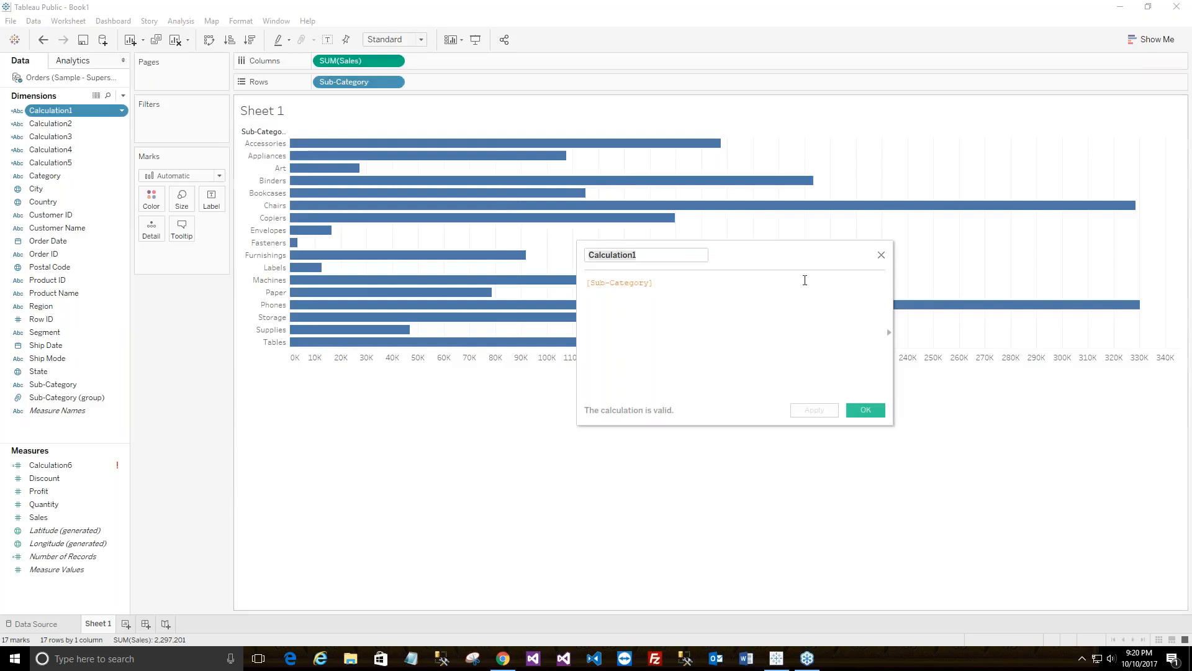
pyautogui.moveTo(793, 242); pyautogui.dragTo(742, 190)
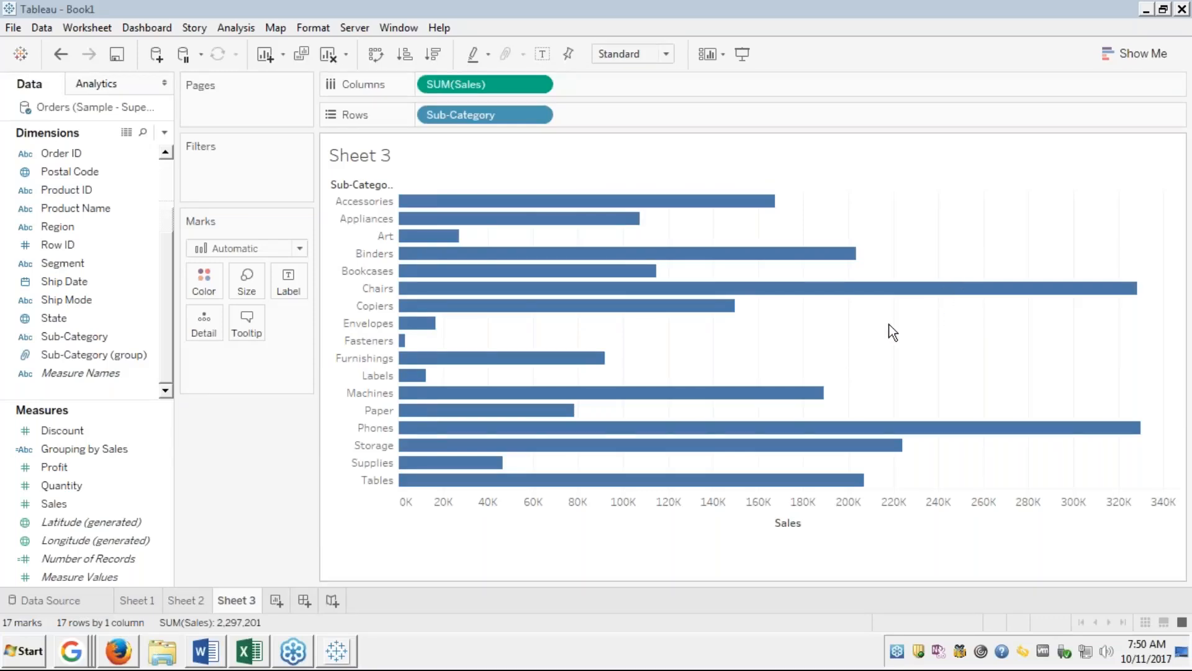
pyautogui.rightClick(105, 447)
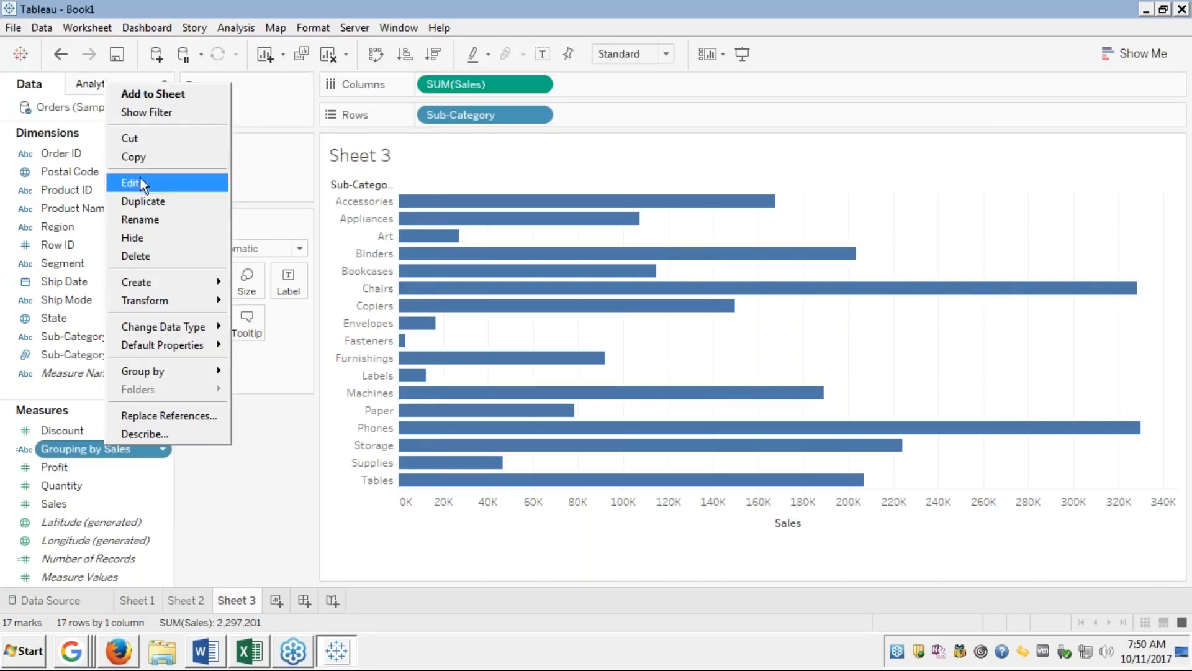
pyautogui.click(136, 183)
pyautogui.hotkey('ctrl', 'a')
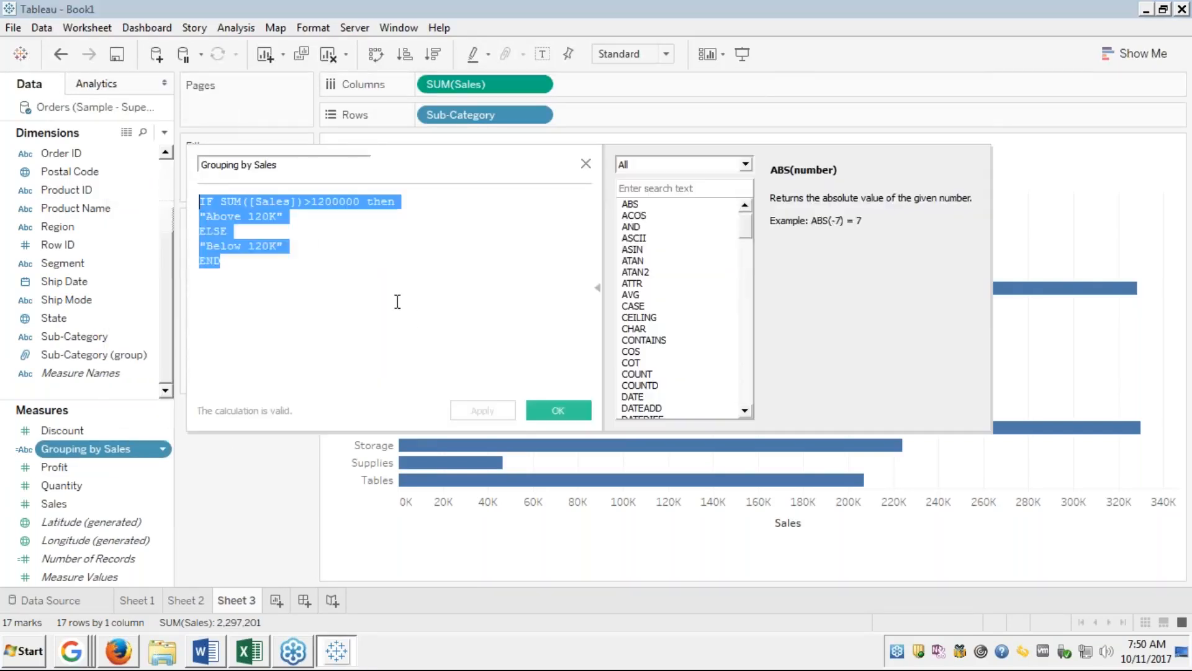
pyautogui.click(557, 410)
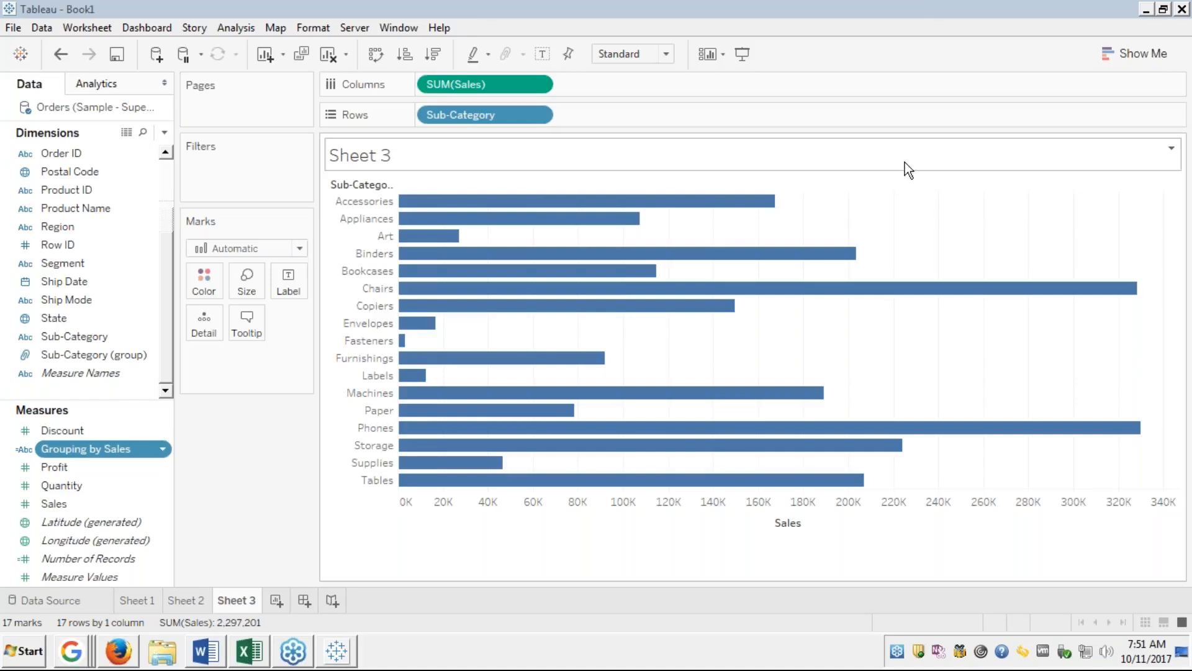
# Open the Grouping by Sales editor from its Measures pane context menu.
pyautogui.click(62, 485)
pyautogui.click(87, 447)
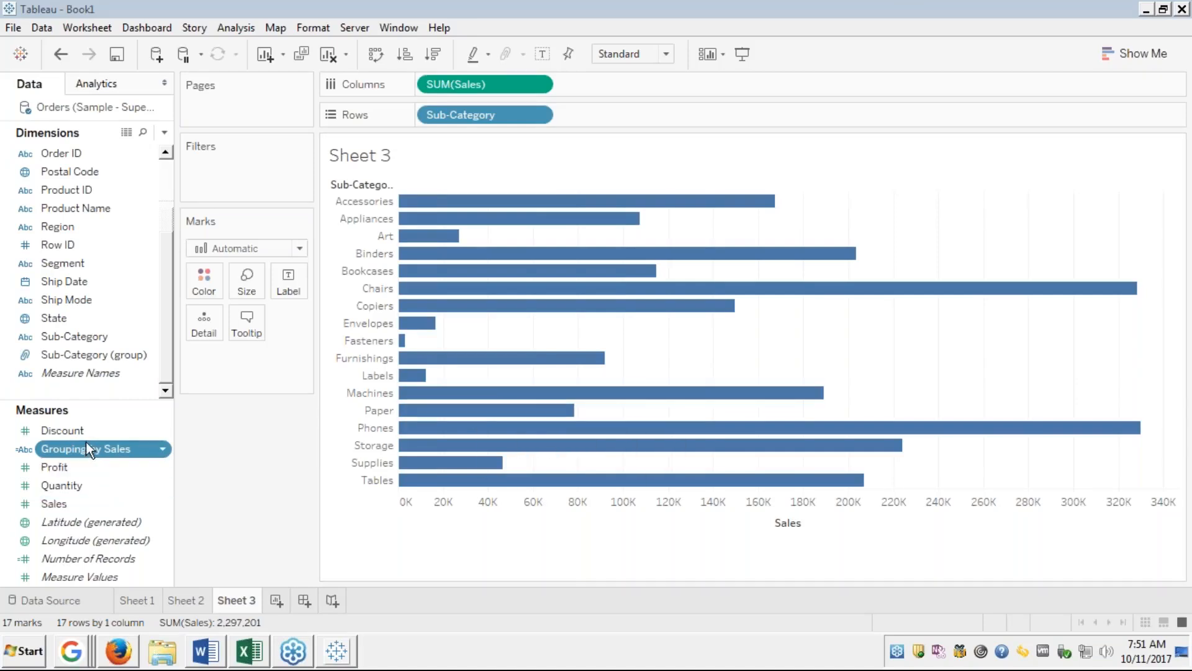
pyautogui.rightClick(81, 450)
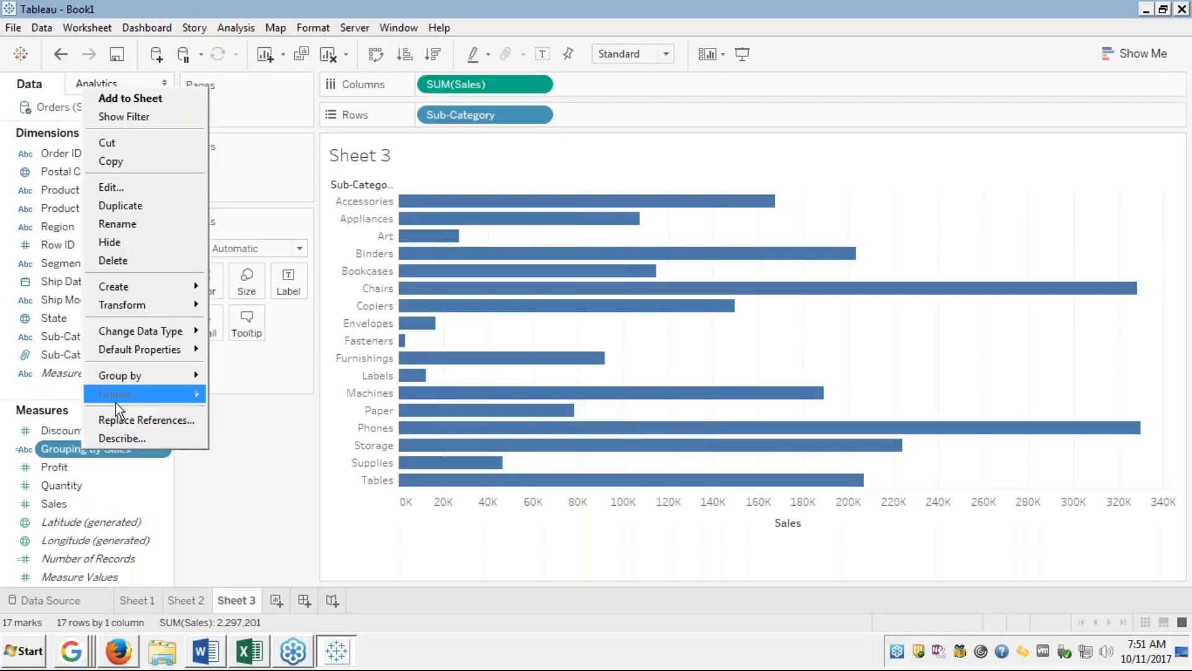
pyautogui.click(168, 488)
pyautogui.rightClick(167, 491)
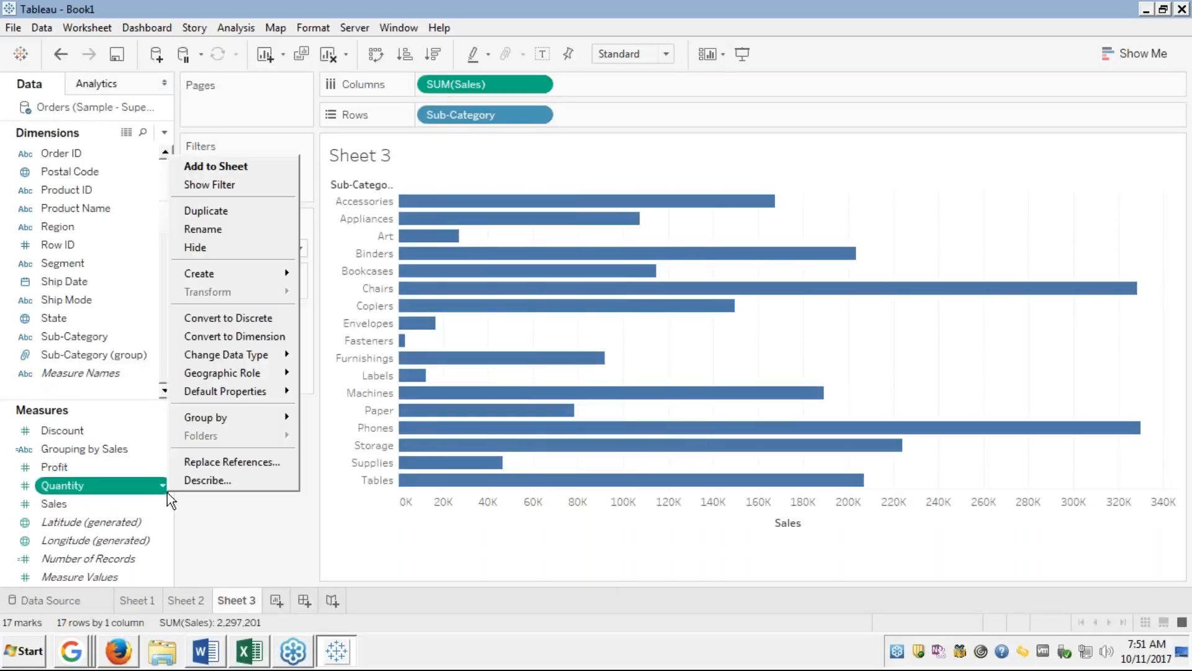
pyautogui.click(99, 446)
pyautogui.rightClick(99, 445)
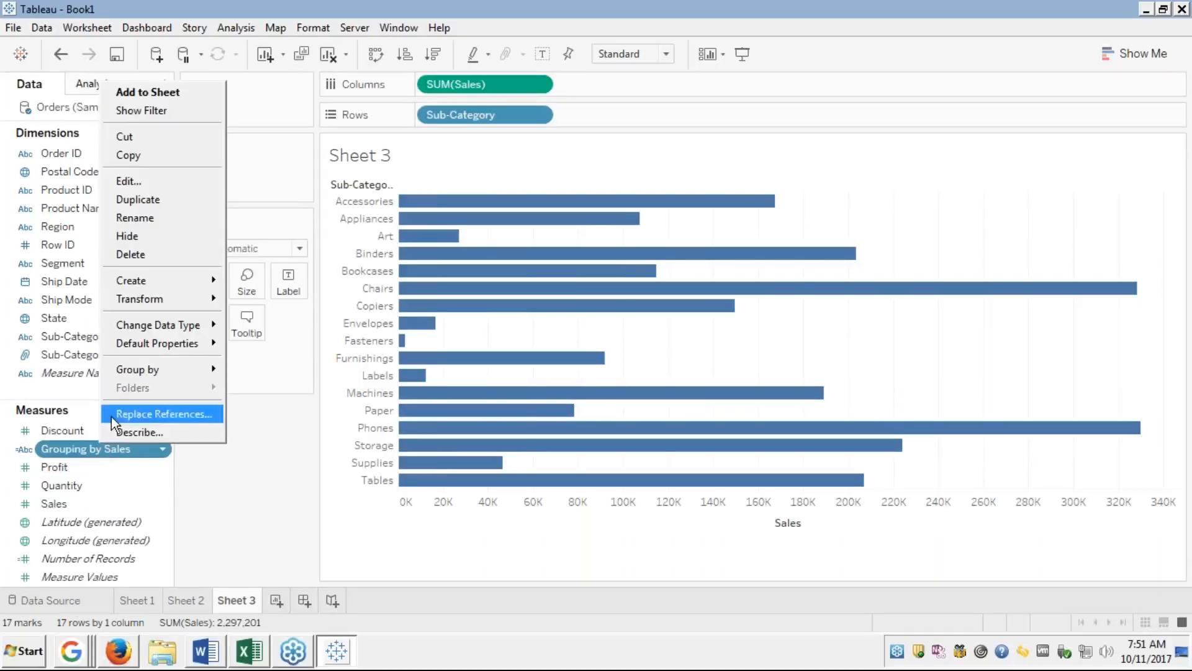
pyautogui.click(139, 180)
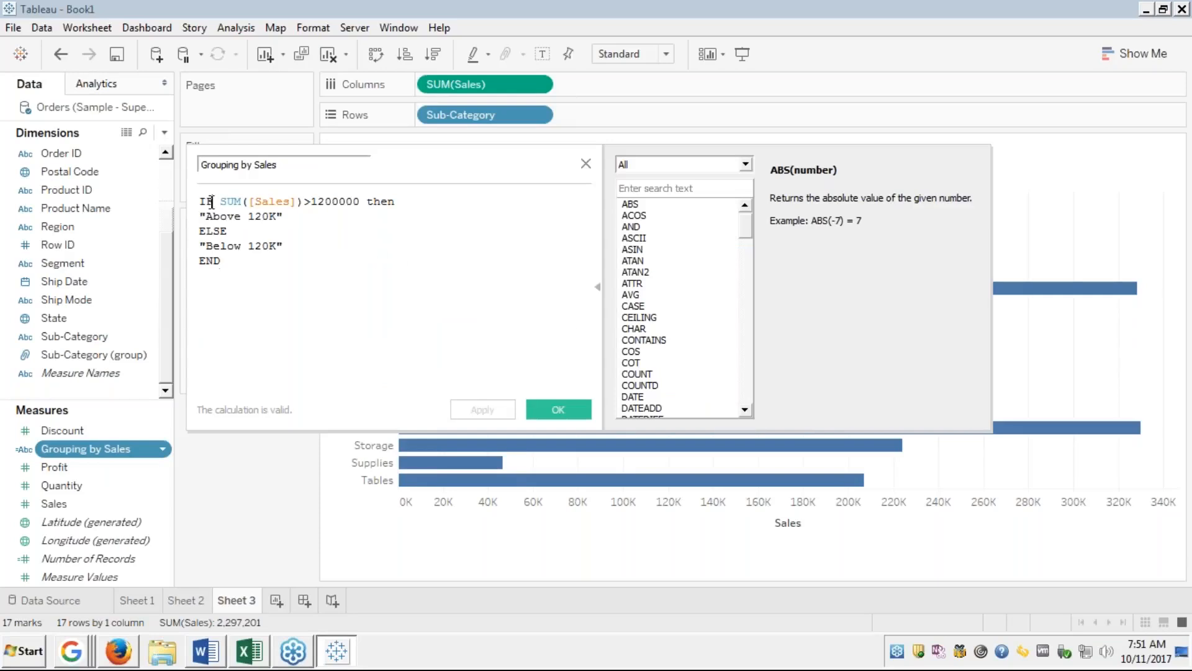
# Add and then remove a stray IF line below the formula.
pyautogui.click(217, 201)
pyautogui.click(245, 265)
pyautogui.press('Return')
pyautogui.press('Return')
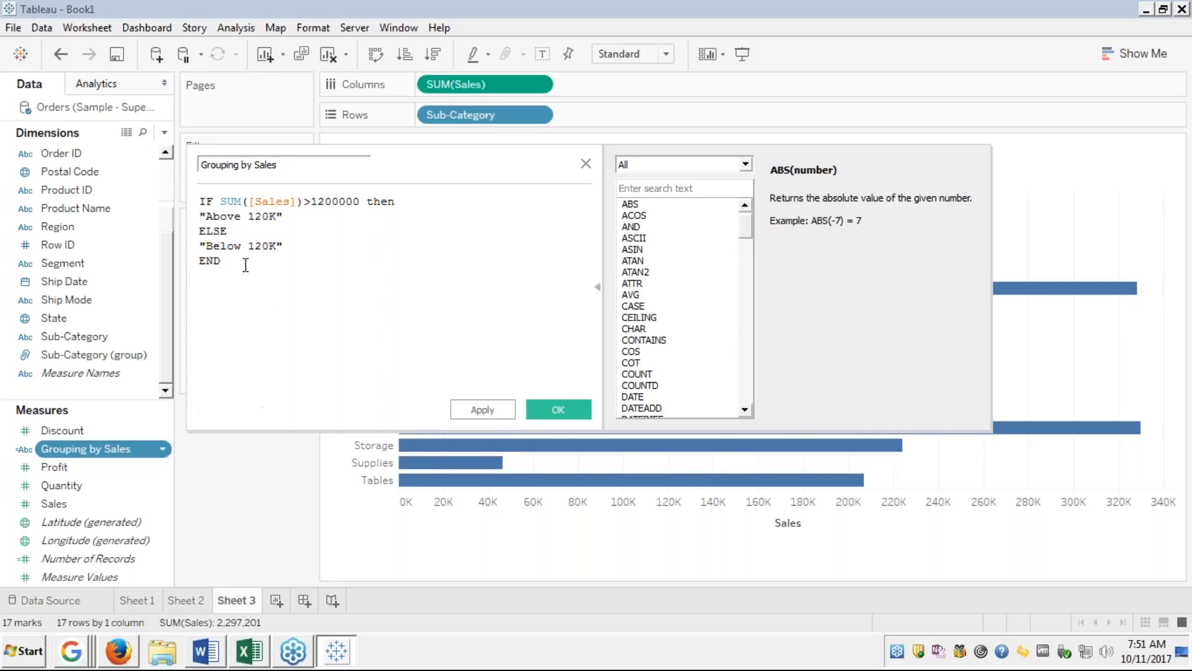
pyautogui.write('i')
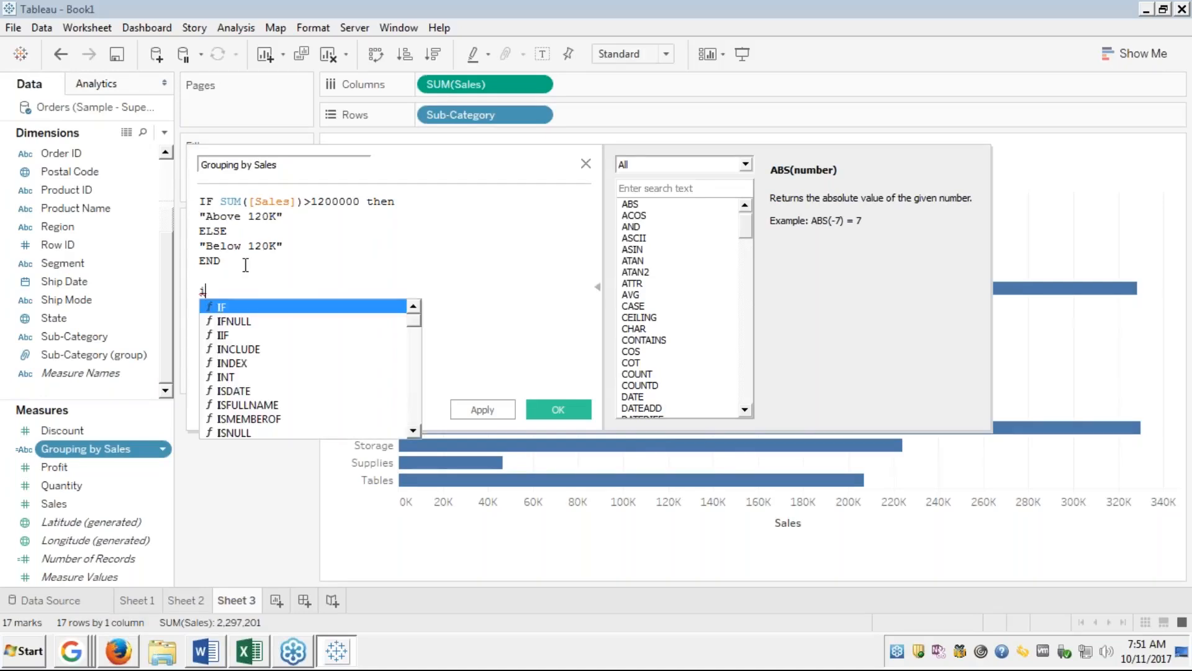
pyautogui.press('Return')
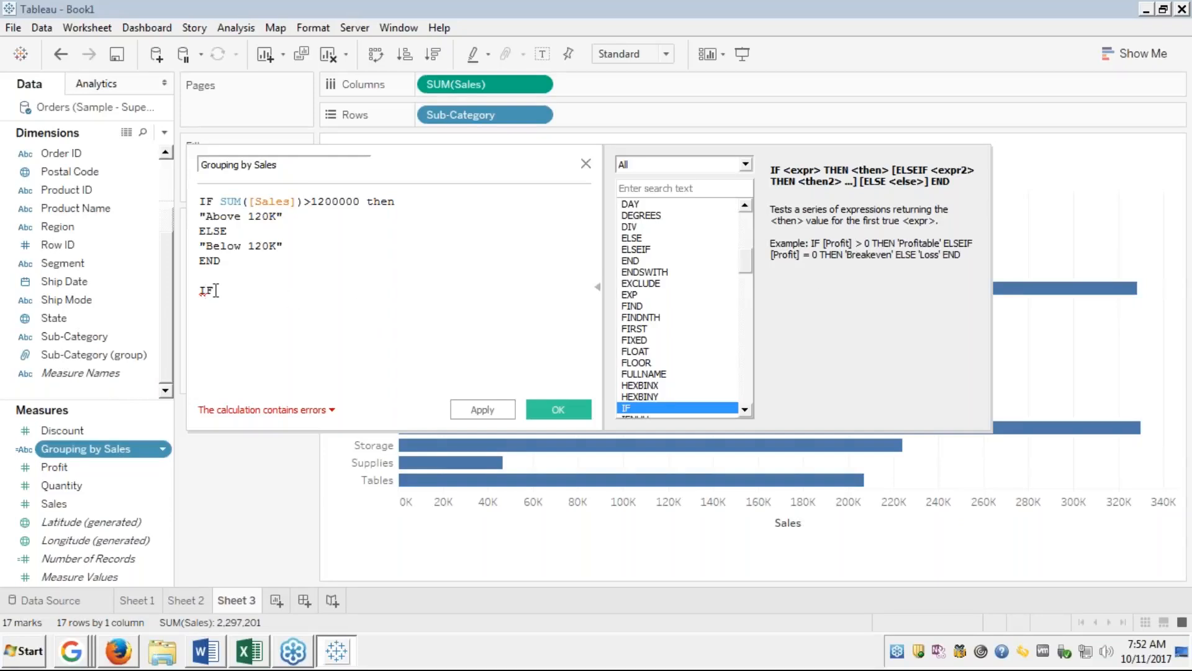
pyautogui.press('BackSpace')
pyautogui.press('BackSpace')
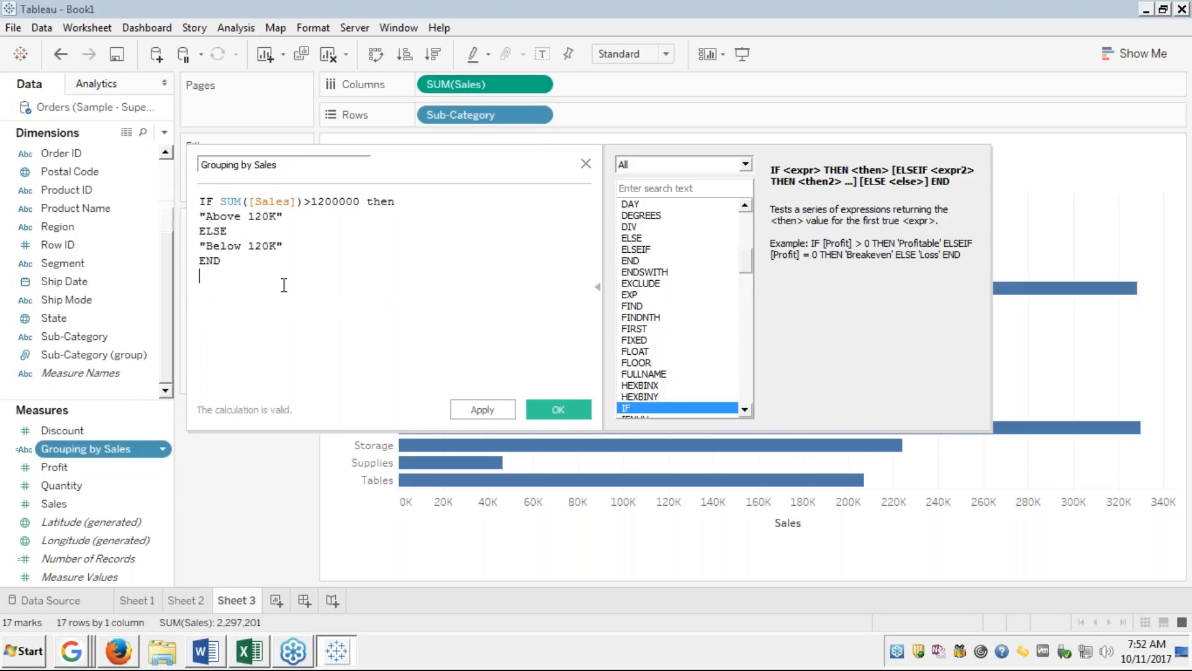
# Change the threshold to 120000 and add an opening parenthesis before SUM([Sales]).
pyautogui.click(282, 202)
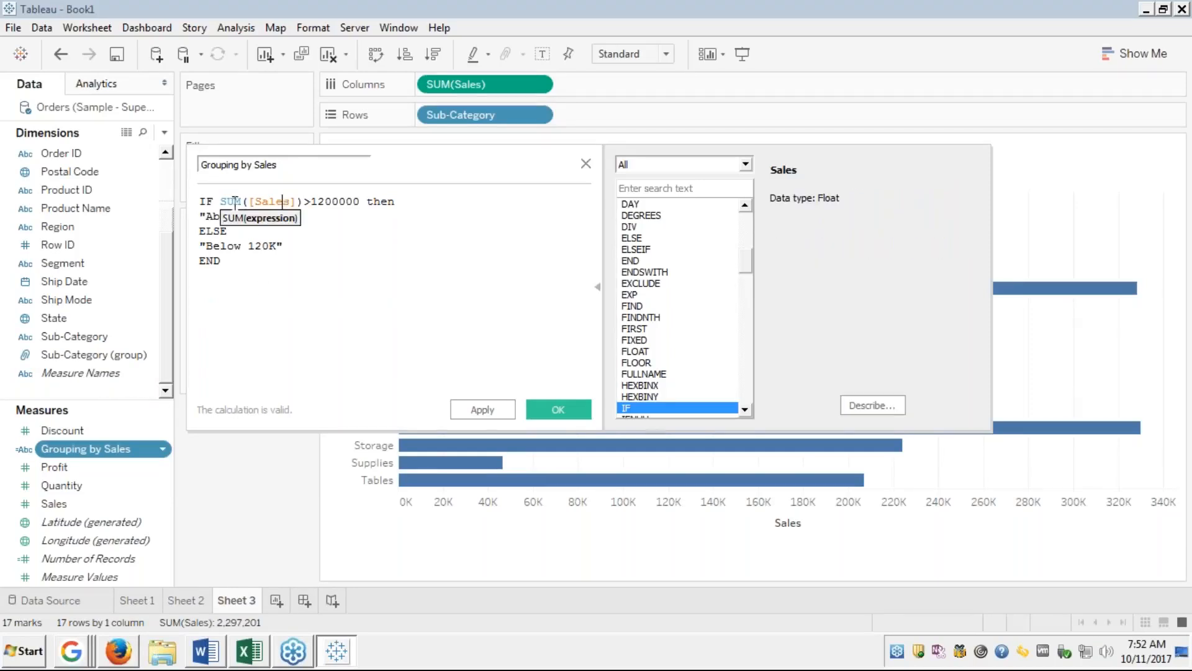
pyautogui.click(332, 199)
pyautogui.press('BackSpace')
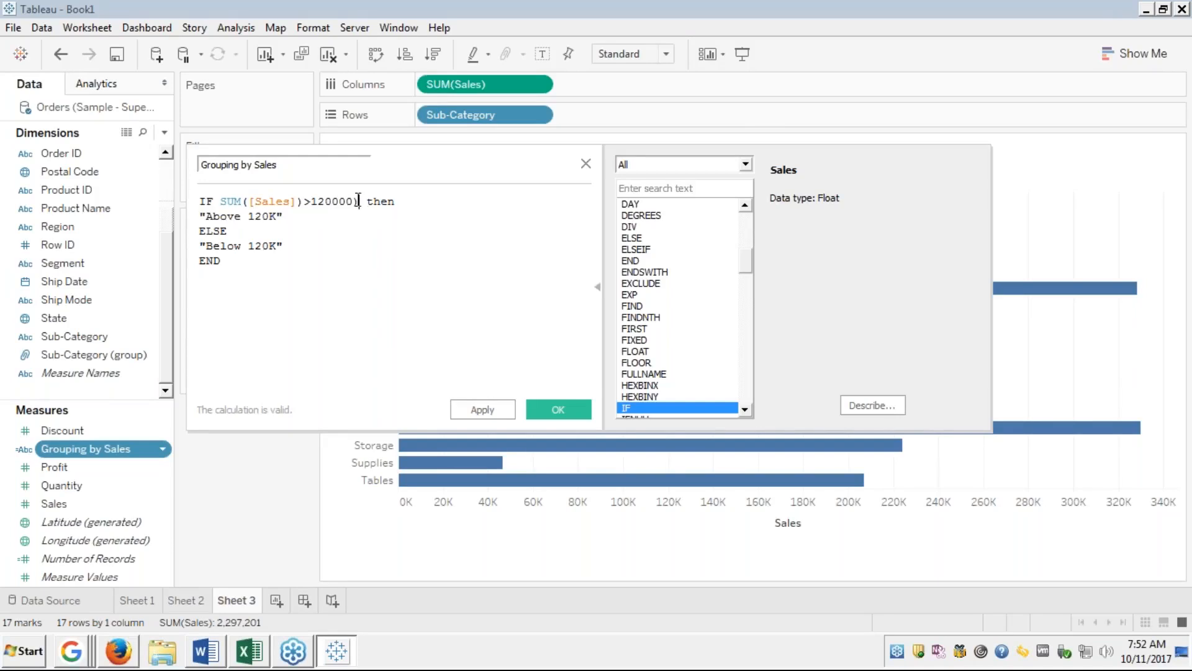
pyautogui.press('Left')
pyautogui.press('Left')
pyautogui.press('Left')
pyautogui.press('Left')
pyautogui.press('Left')
pyautogui.press('Left')
pyautogui.press('Left')
pyautogui.press('Left')
pyautogui.press('Left')
pyautogui.press('Left')
pyautogui.press('Left')
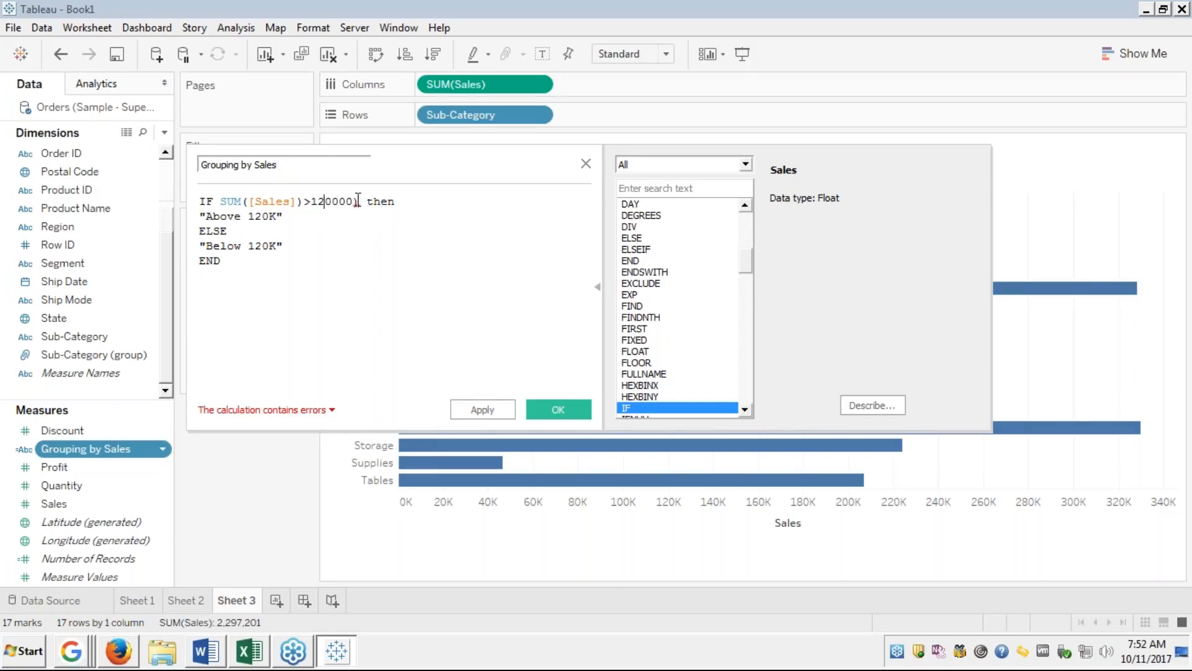
pyautogui.press('Left')
pyautogui.press('Left')
pyautogui.press('Left')
pyautogui.press('Left')
pyautogui.press('Left')
pyautogui.press('Left')
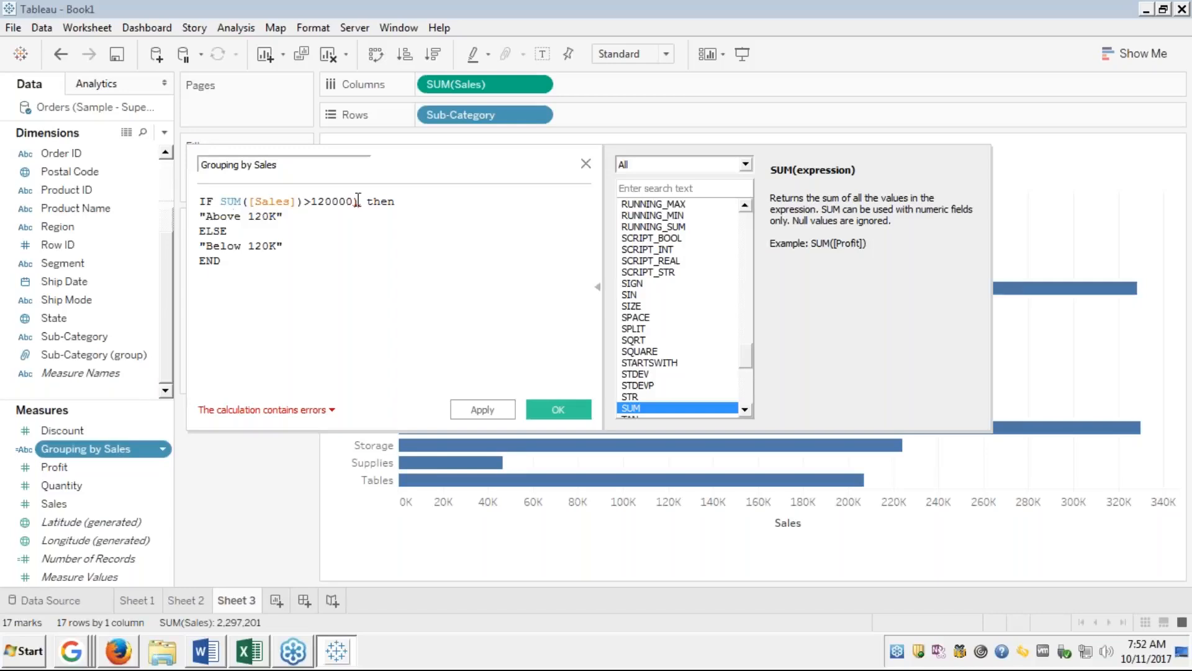
pyautogui.write('(')
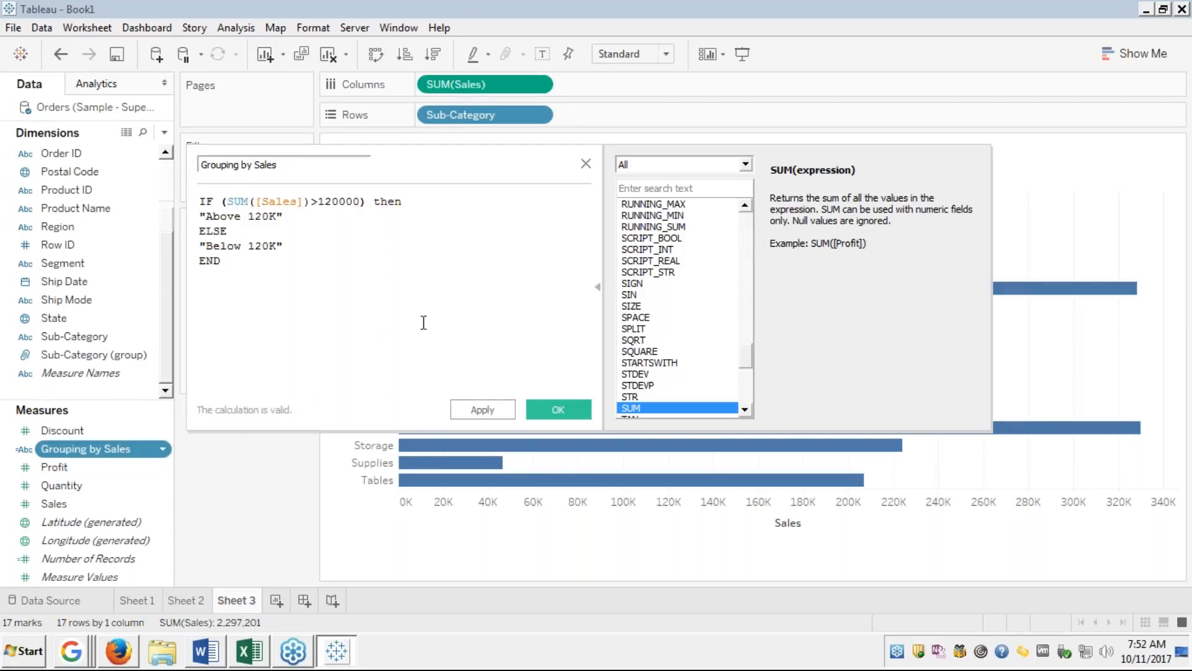
# Apply the corrected Grouping by Sales formula and save it with OK.
pyautogui.doubleClick(277, 201)
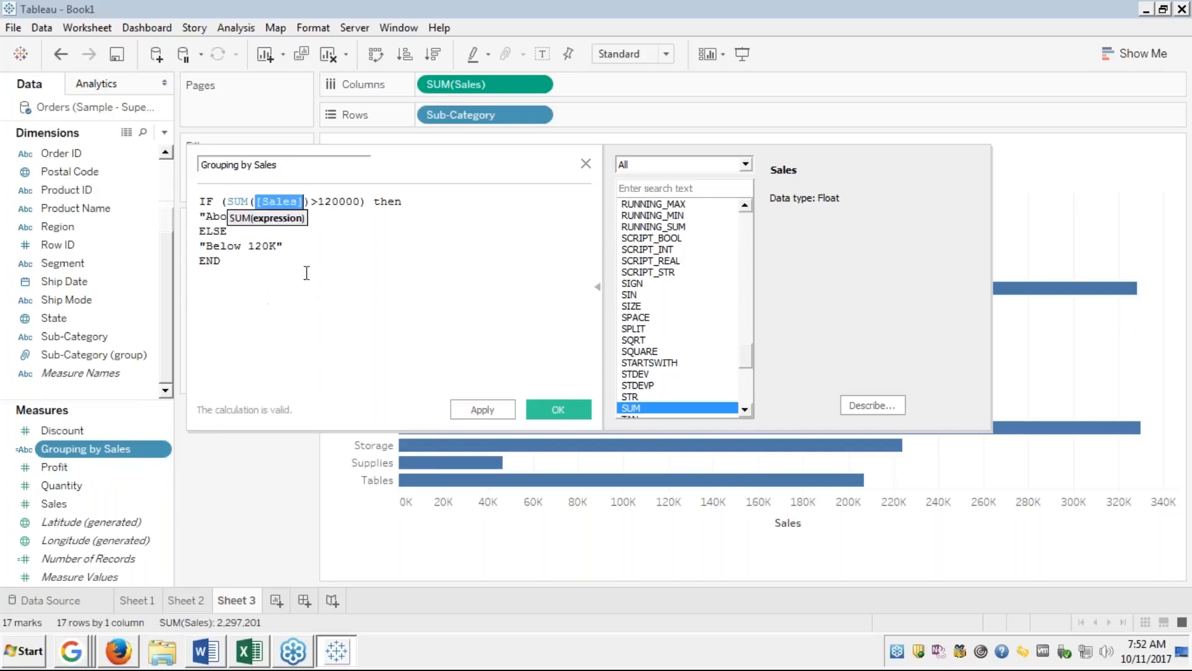
pyautogui.click(268, 277)
pyautogui.press('Up')
pyautogui.press('Up')
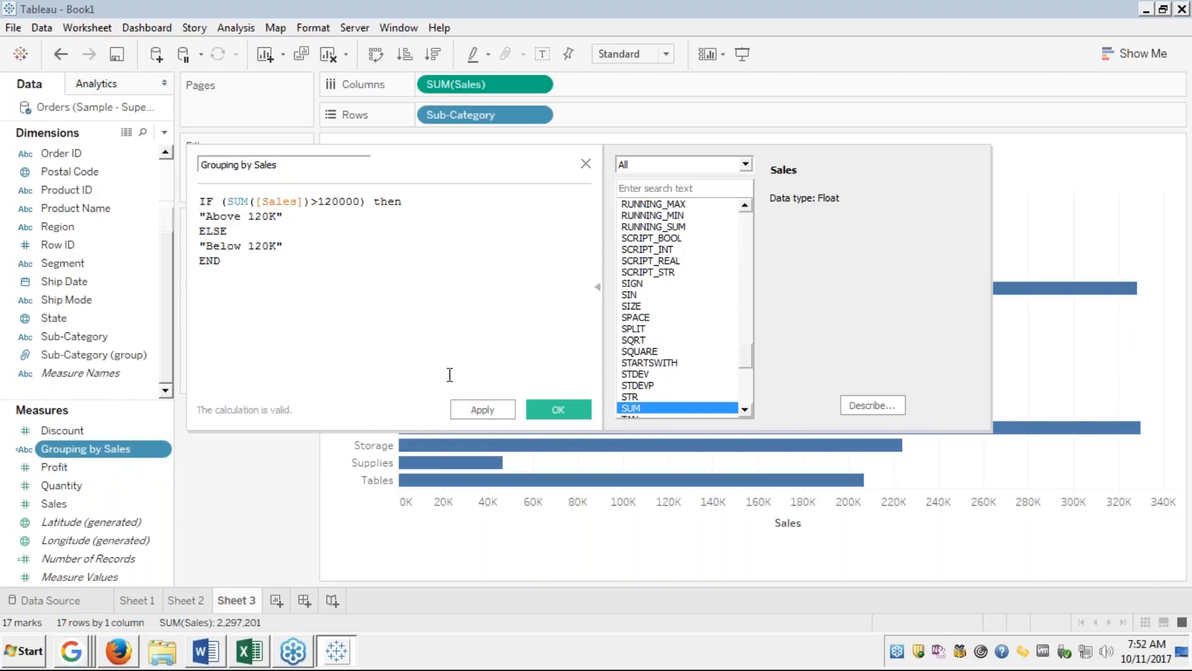
pyautogui.click(496, 411)
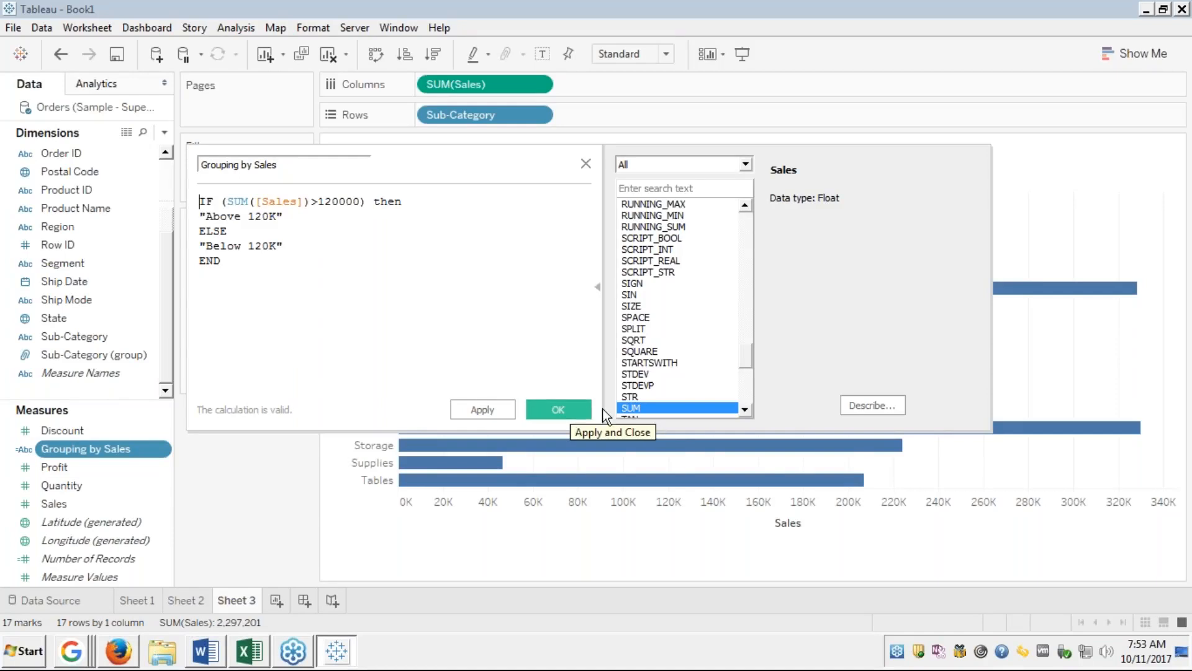
pyautogui.click(561, 408)
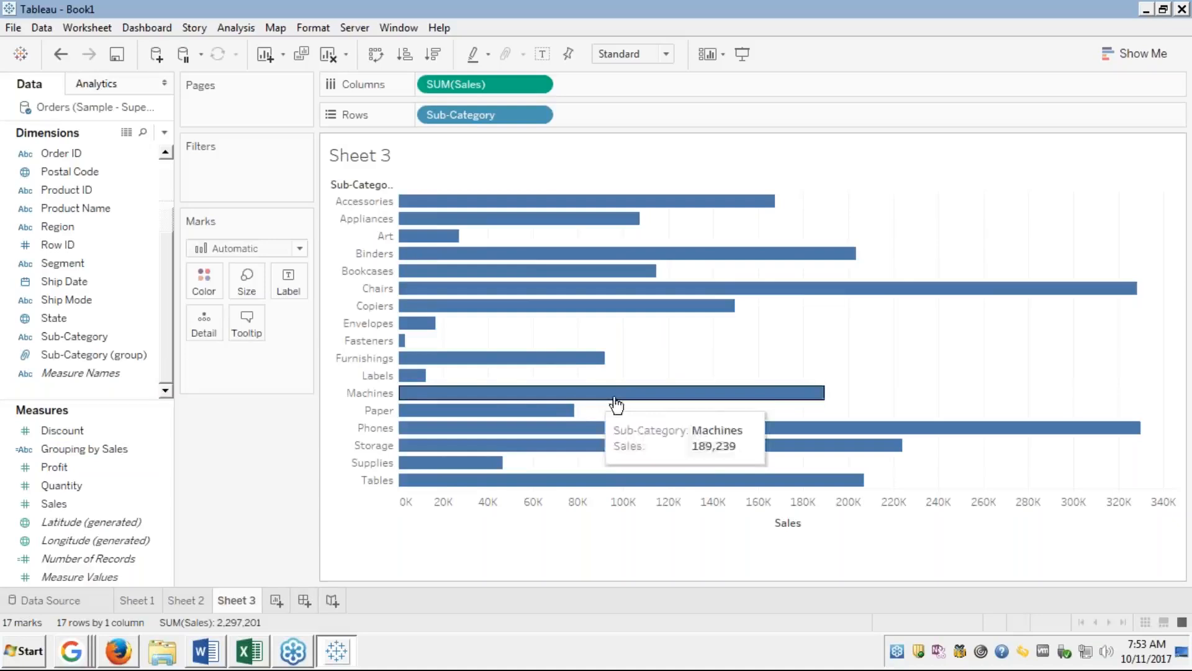
pyautogui.click(64, 448)
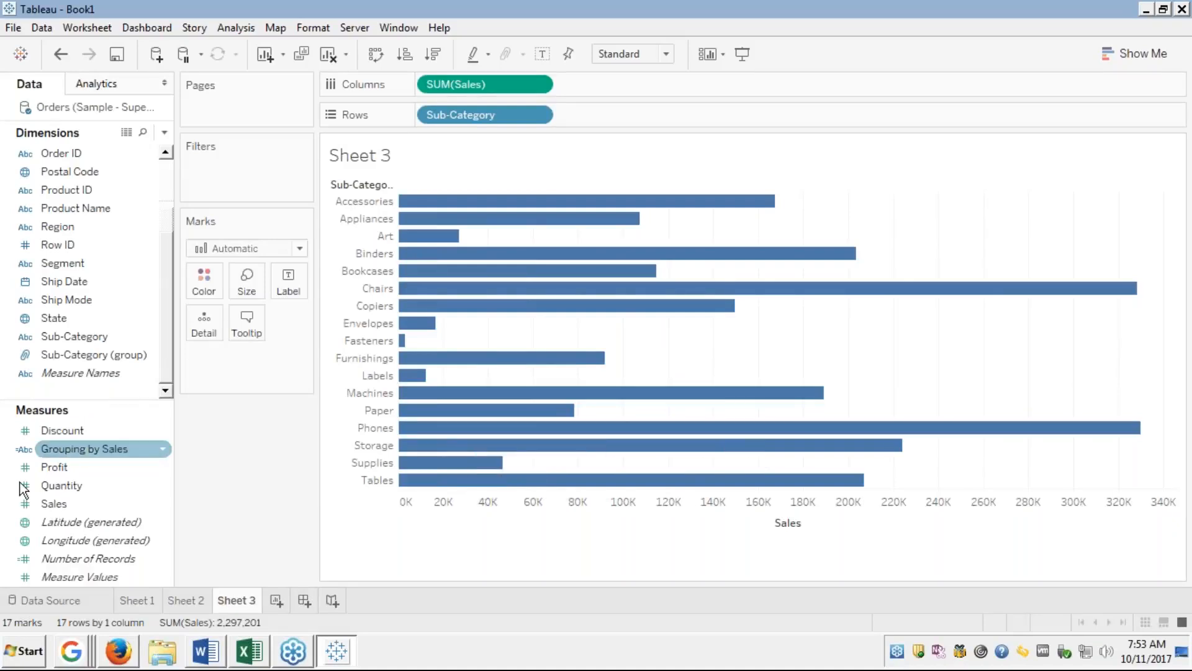
pyautogui.click(24, 452)
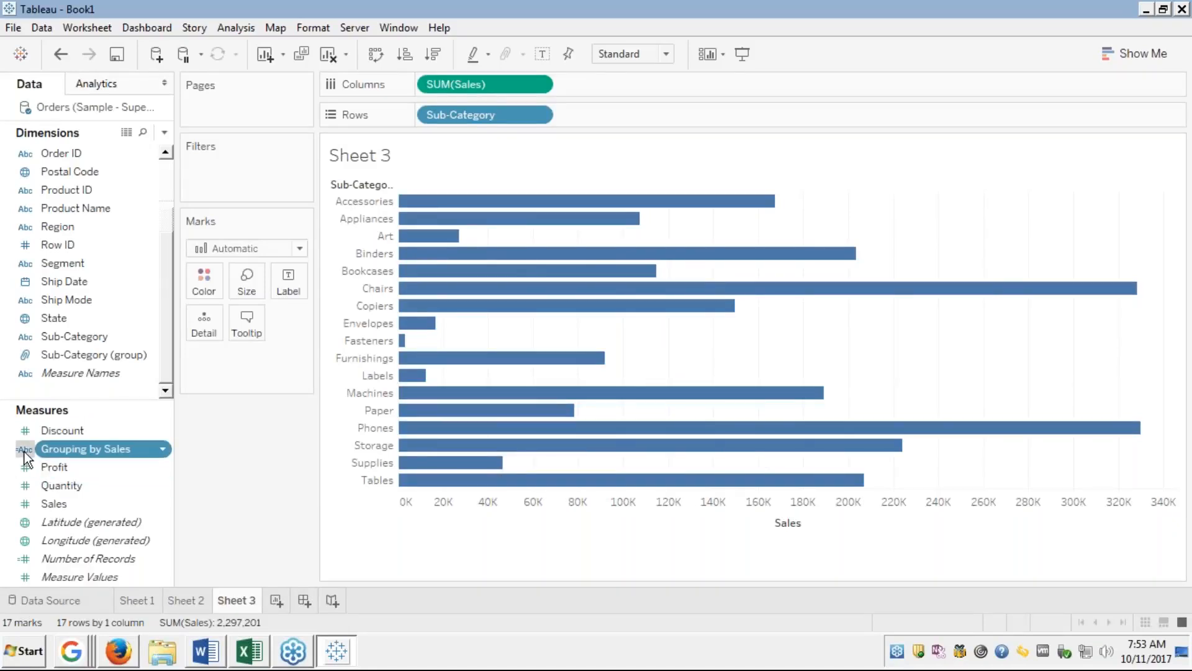
pyautogui.click(25, 452)
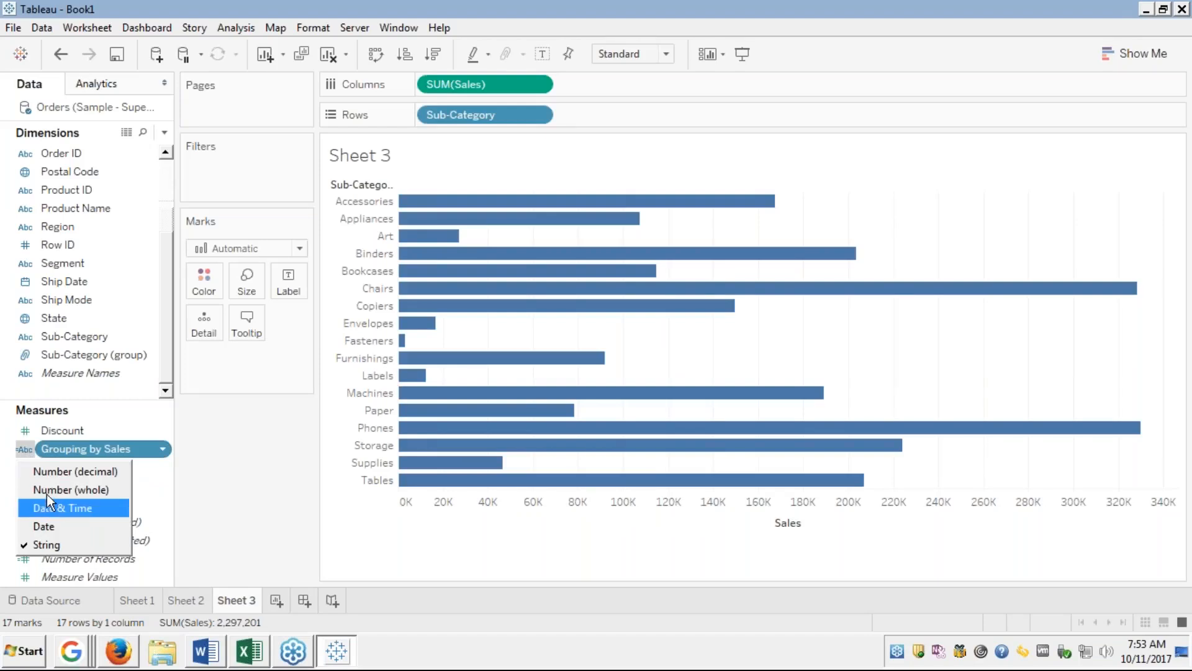
pyautogui.click(52, 450)
pyautogui.click(52, 450)
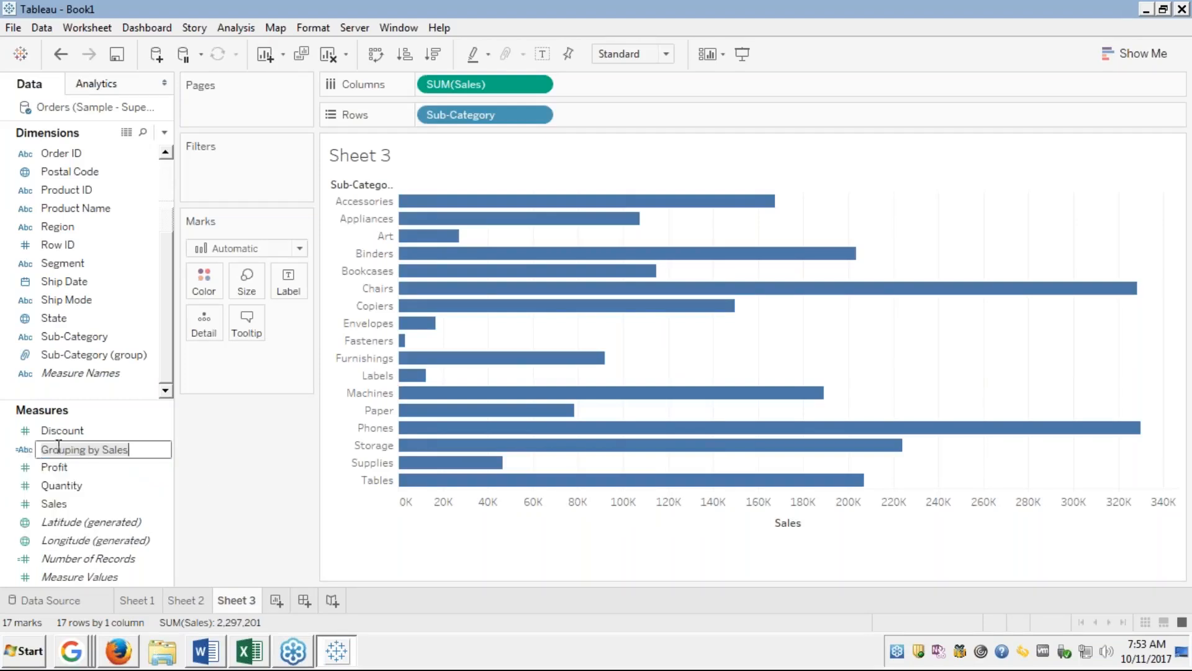
pyautogui.click(165, 420)
pyautogui.click(143, 448)
pyautogui.moveTo(145, 452); pyautogui.dragTo(1012, 541)
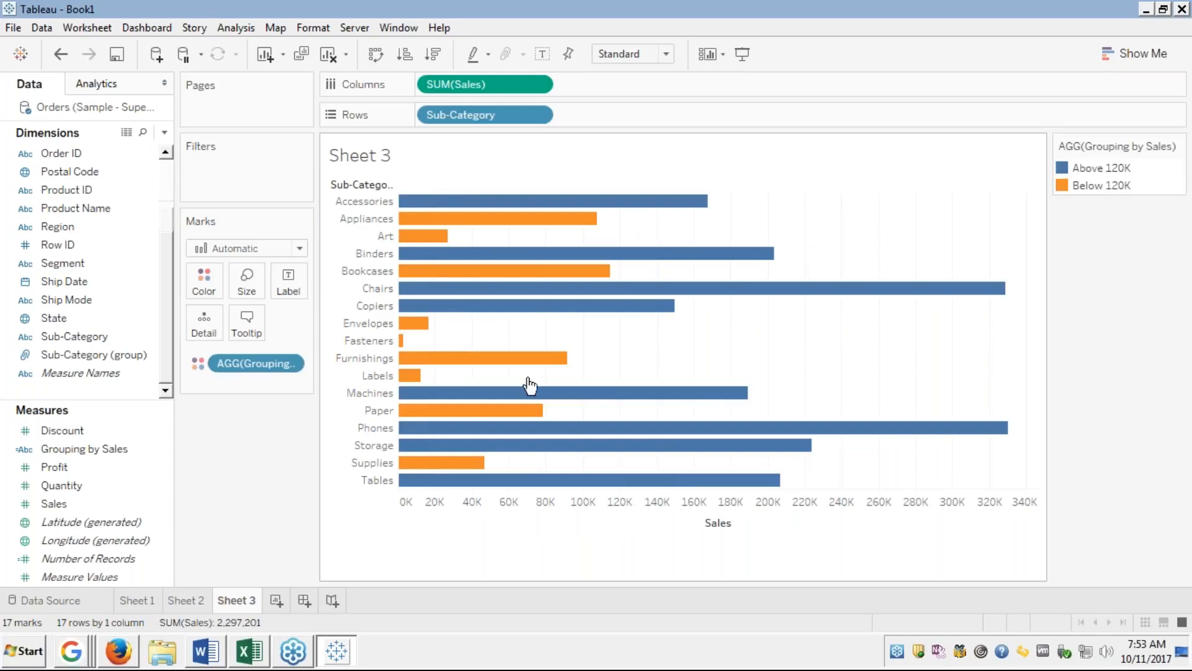
pyautogui.hotkey('ctrl', 'z')
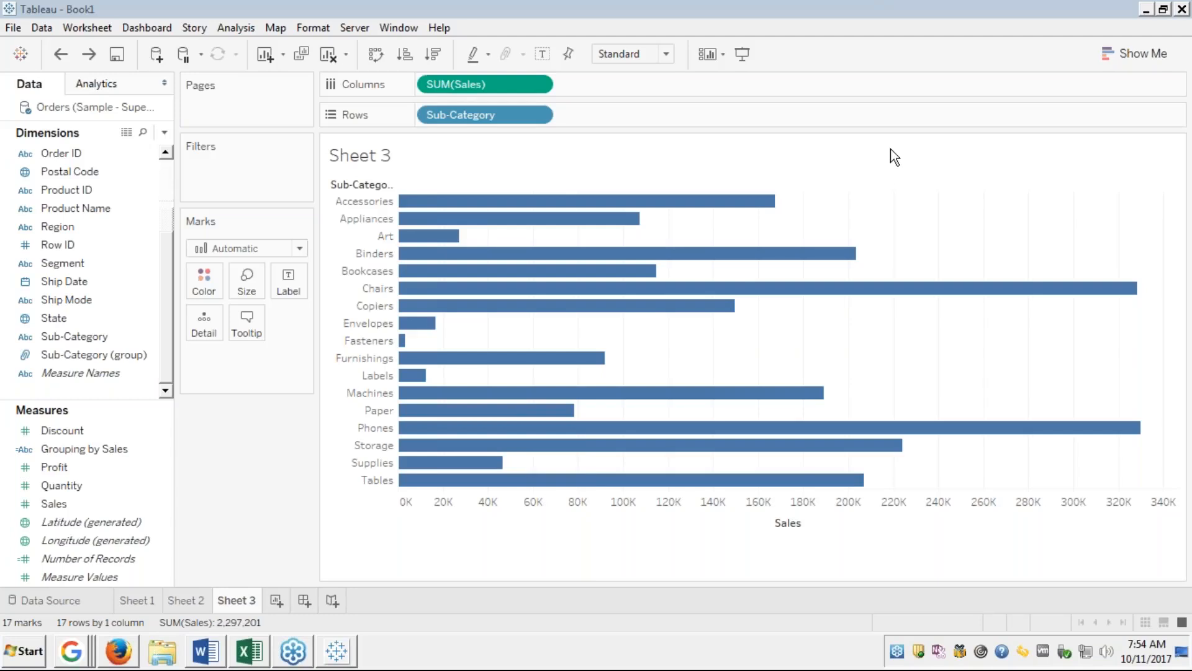
# Open the Grouping by Sales formula in the calculation editor and check Region's data-type options.
pyautogui.rightClick(70, 449)
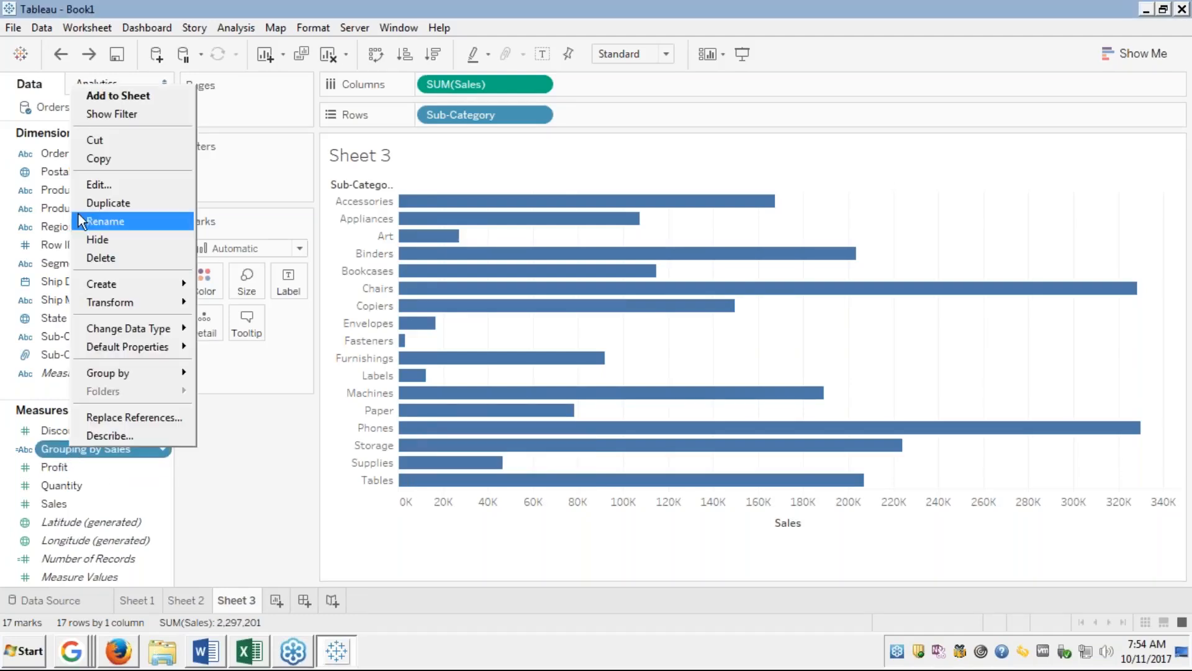
pyautogui.click(92, 185)
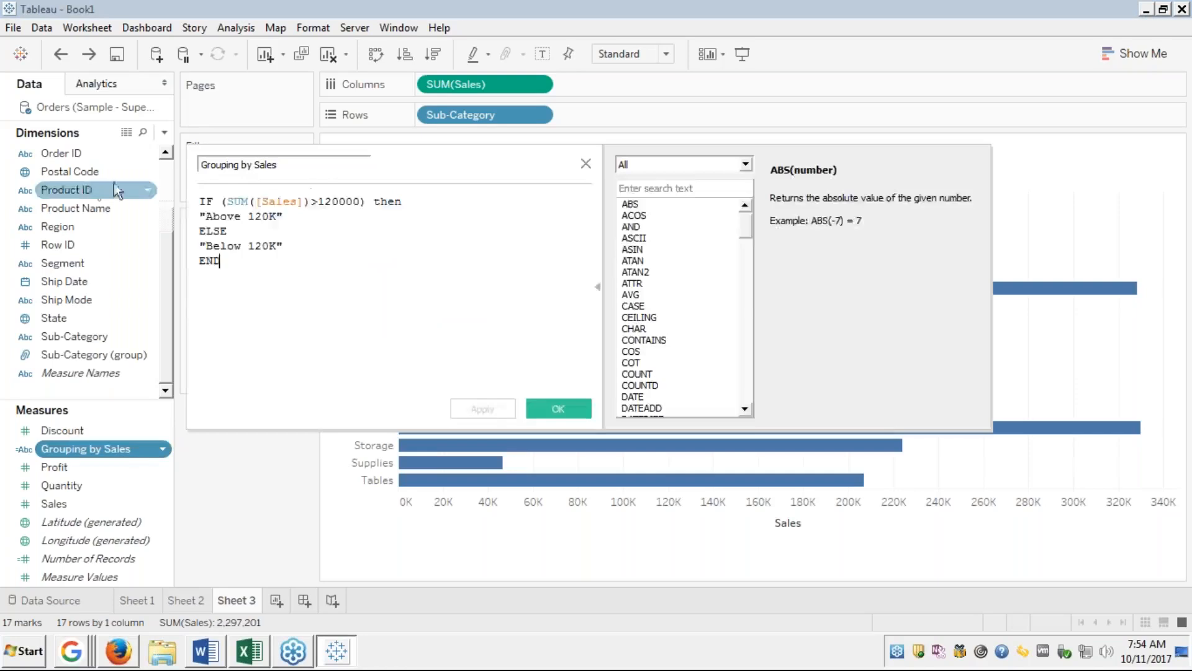
pyautogui.click(258, 201)
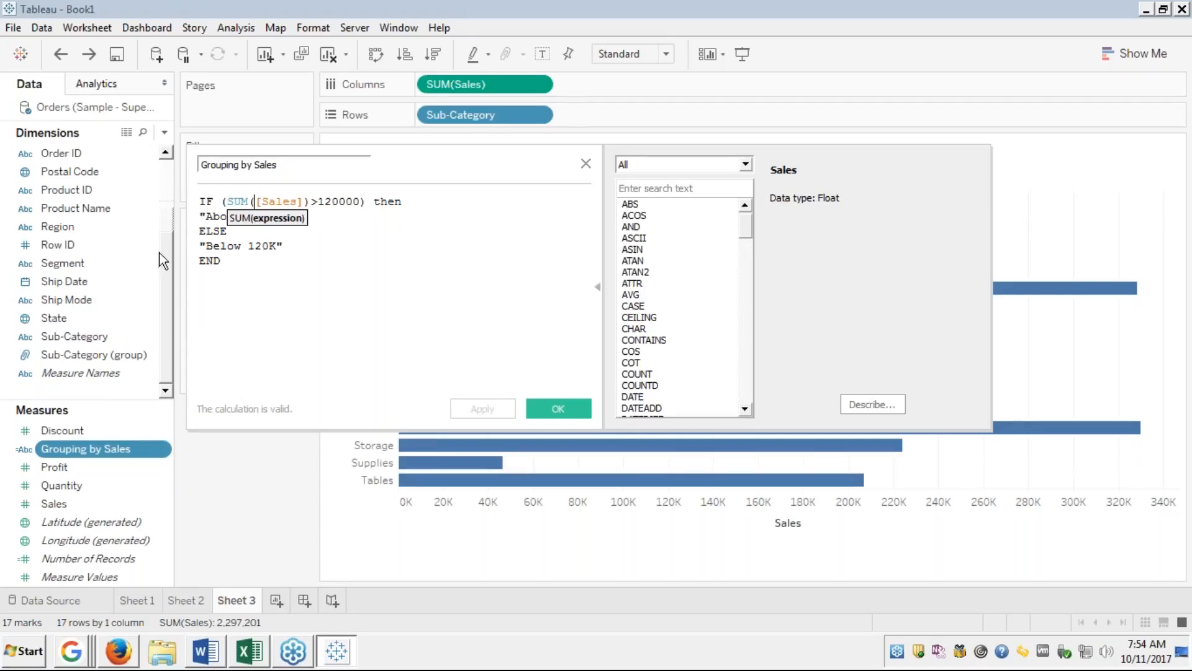
pyautogui.scroll(3, 168, 185)
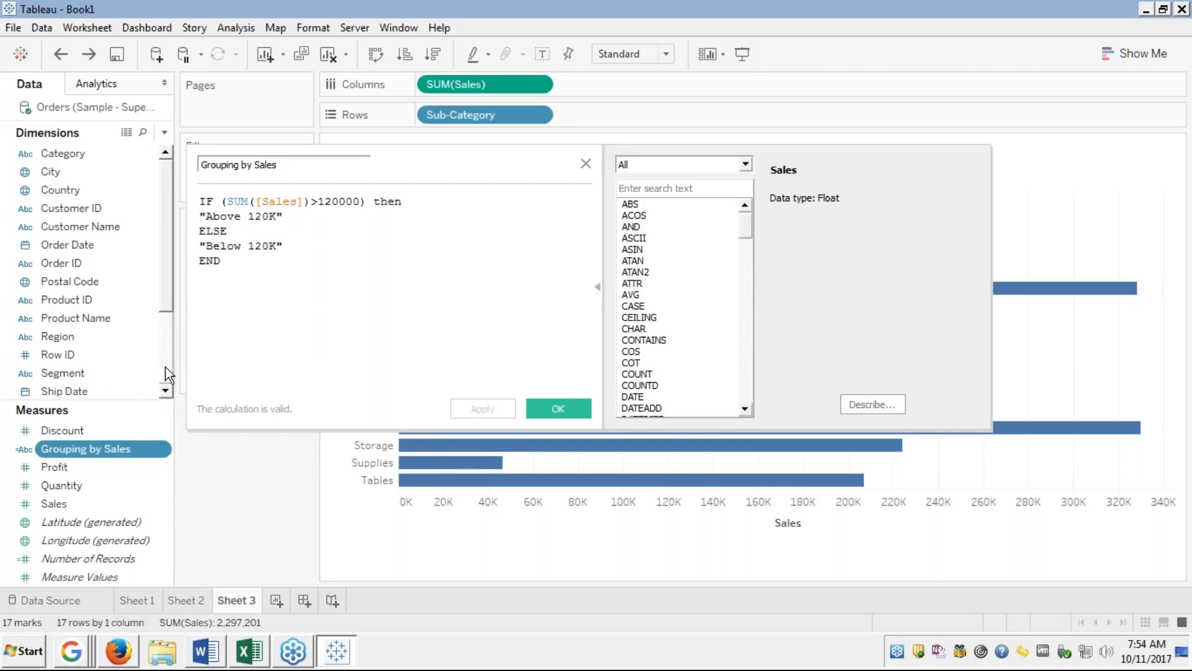
pyautogui.click(21, 336)
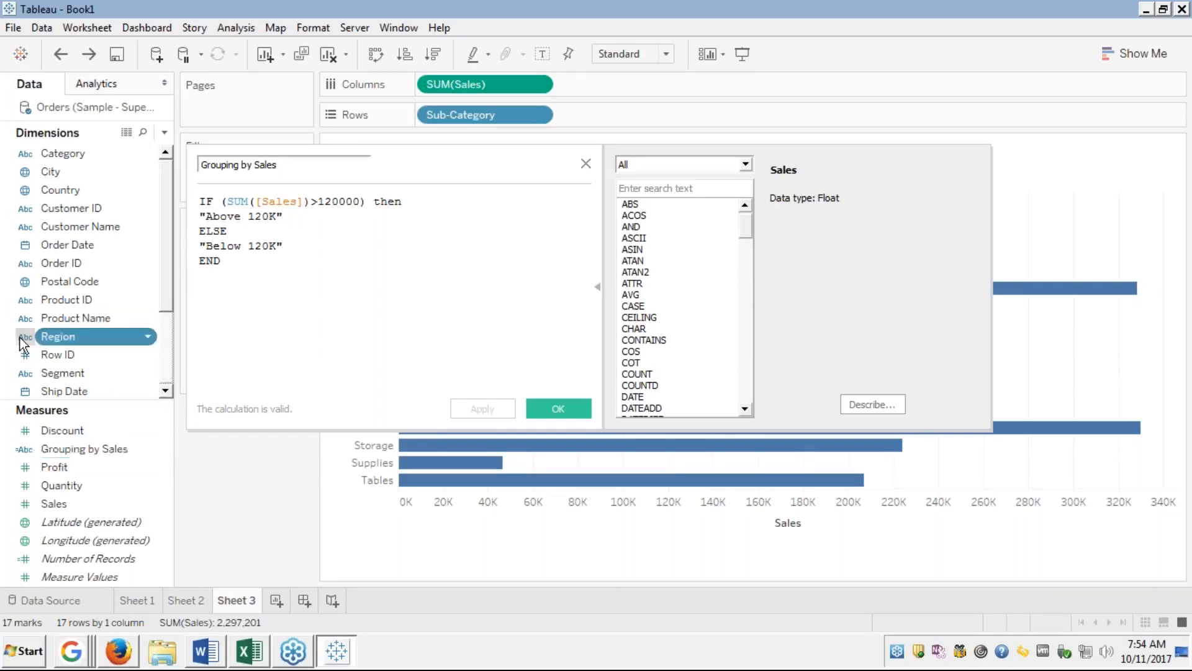
pyautogui.click(20, 337)
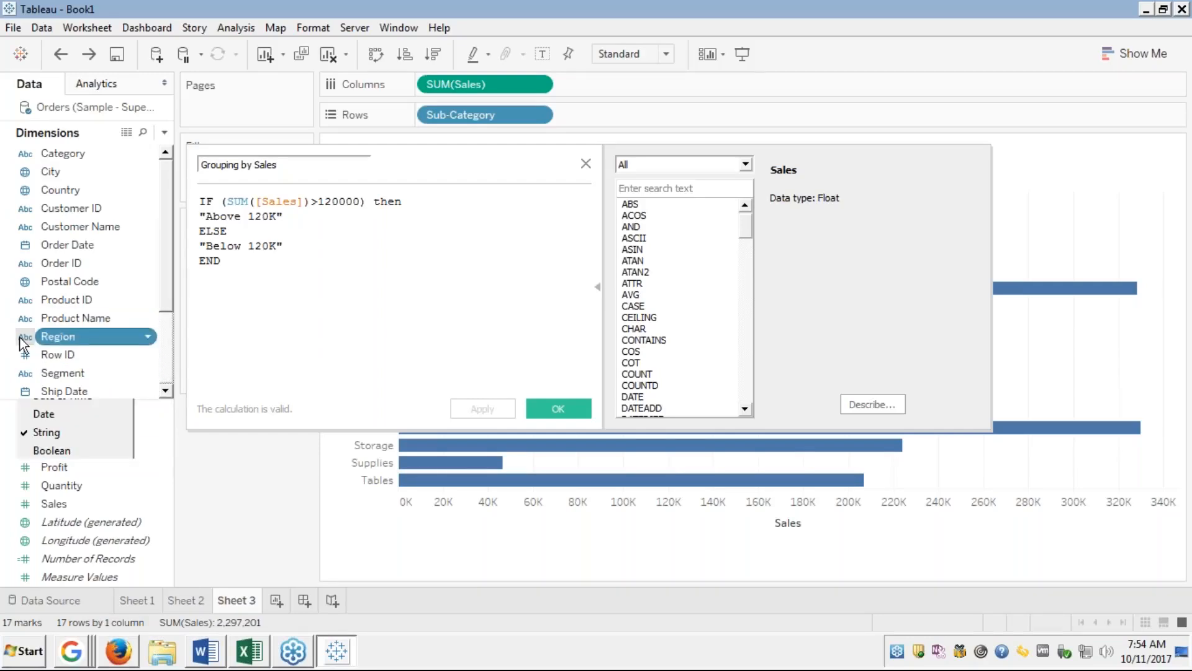
pyautogui.click(20, 337)
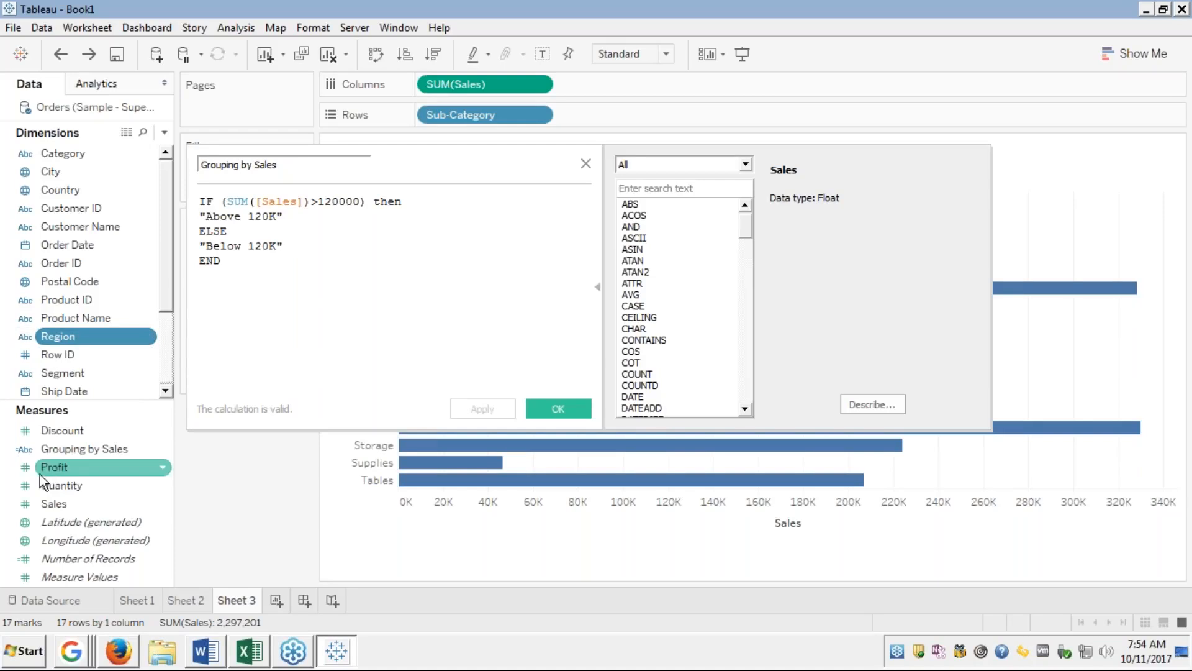
pyautogui.click(23, 451)
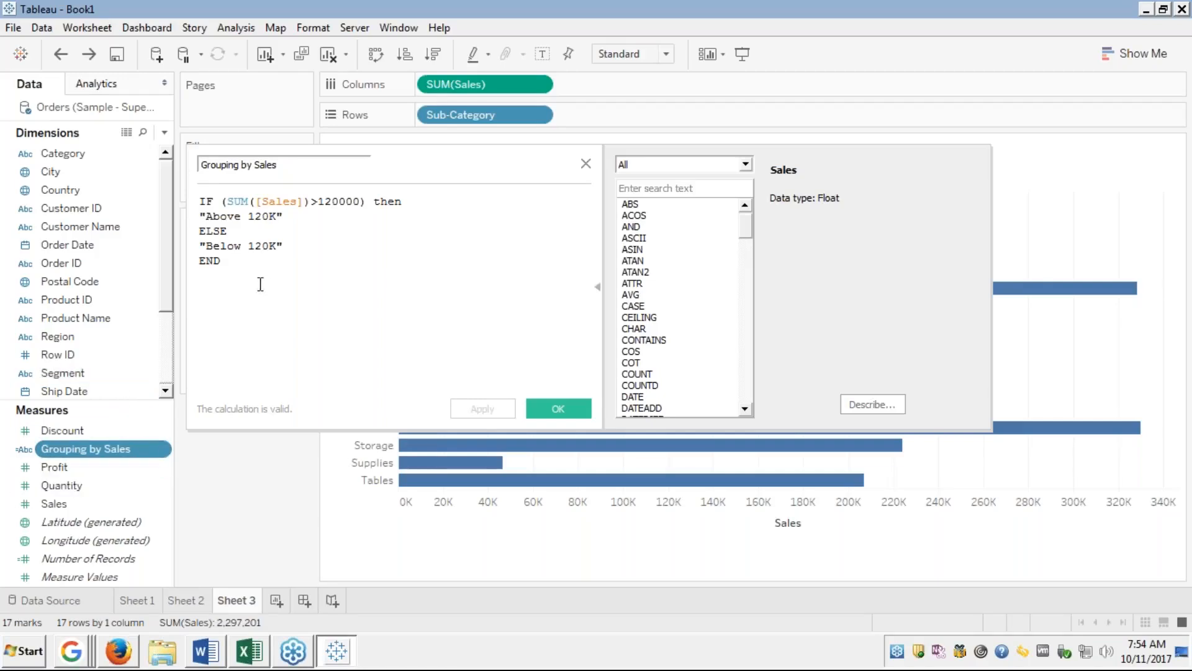
# Strip SUM( and the extra bracket so the formula tests IF ([Sales])>120000, then save.
pyautogui.click(255, 204)
pyautogui.press('BackSpace')
pyautogui.press('BackSpace')
pyautogui.press('BackSpace')
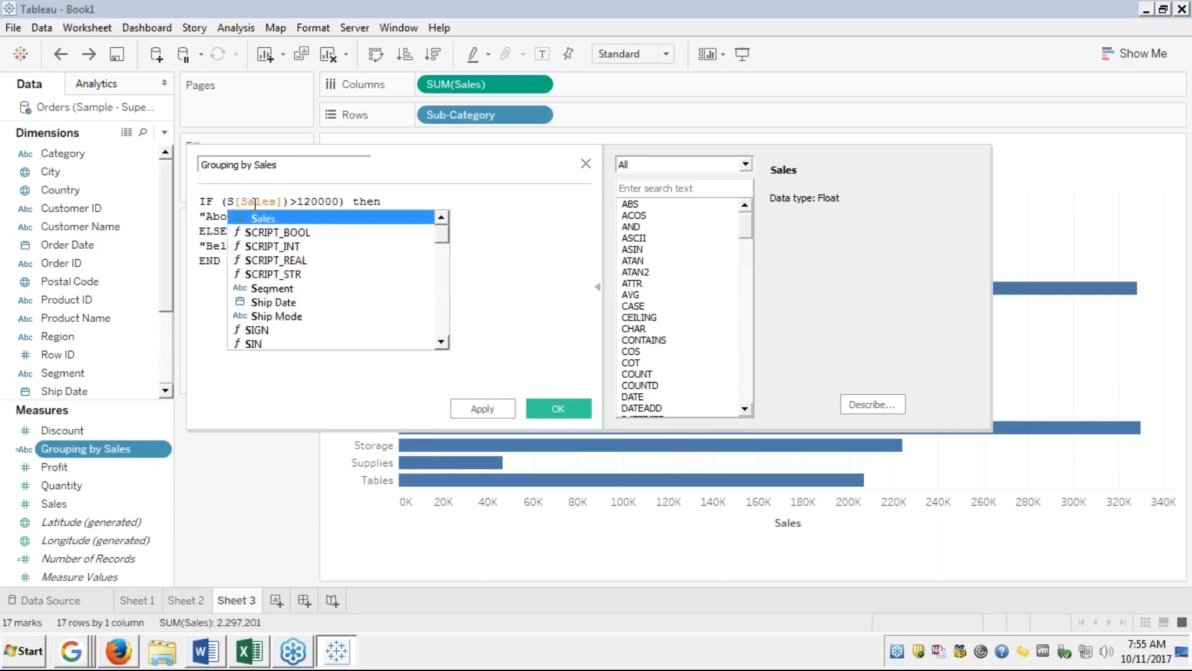
pyautogui.press('BackSpace')
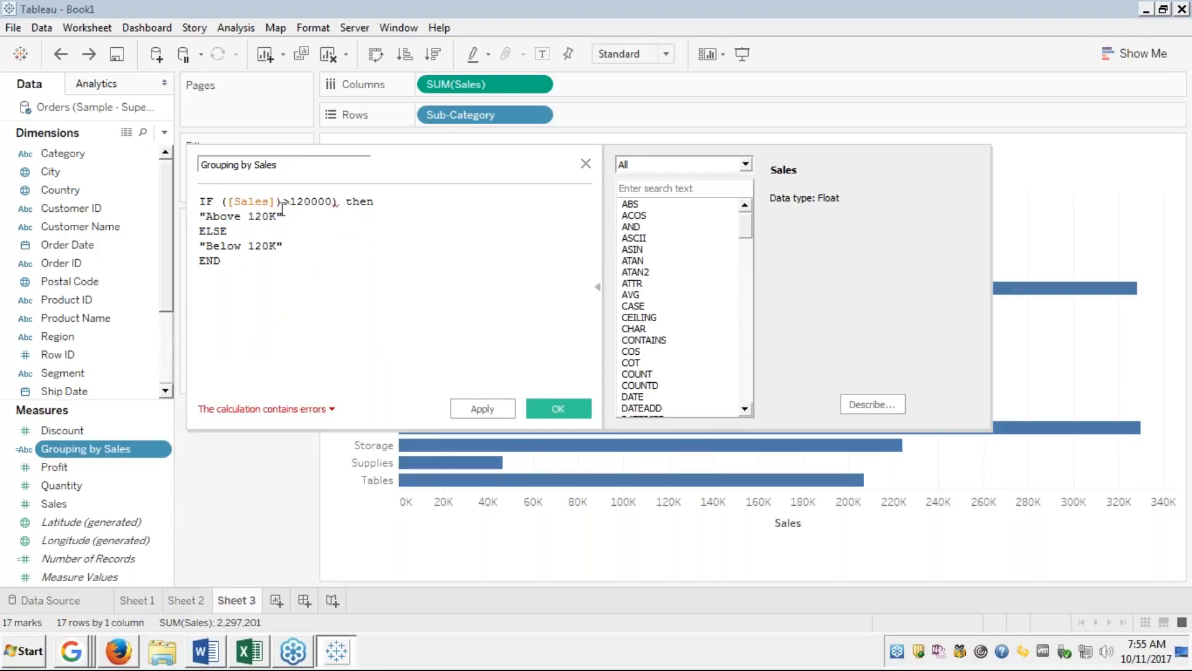
pyautogui.click(283, 202)
pyautogui.click(338, 203)
pyautogui.press('BackSpace')
pyautogui.press('BackSpace')
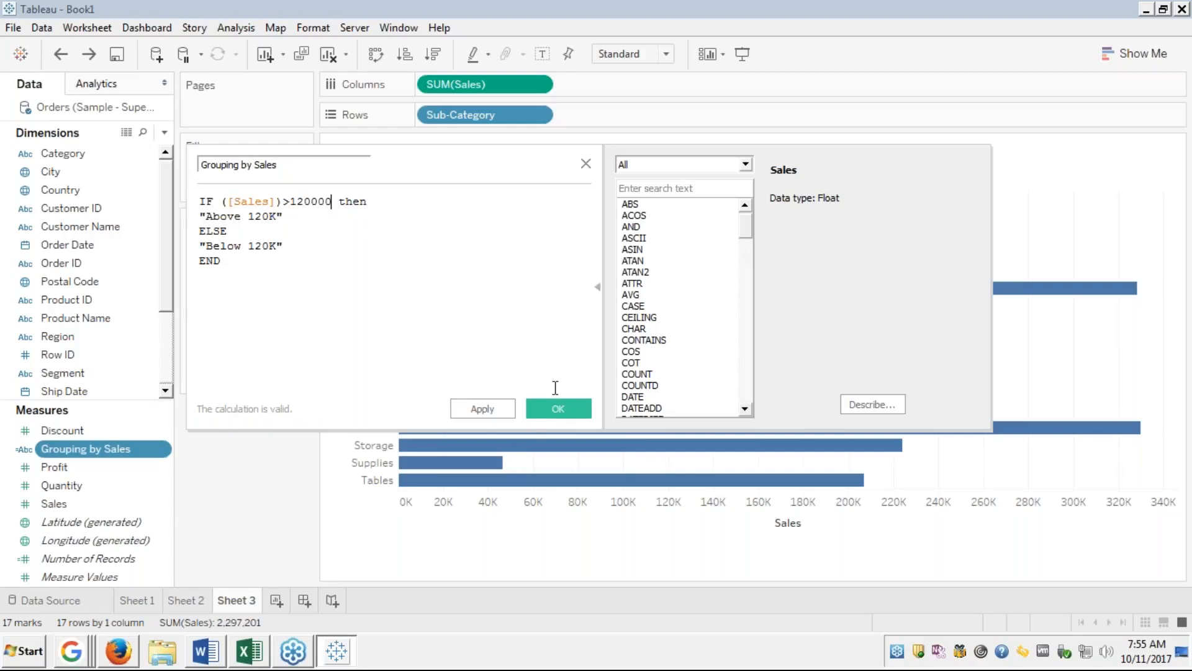
pyautogui.click(558, 410)
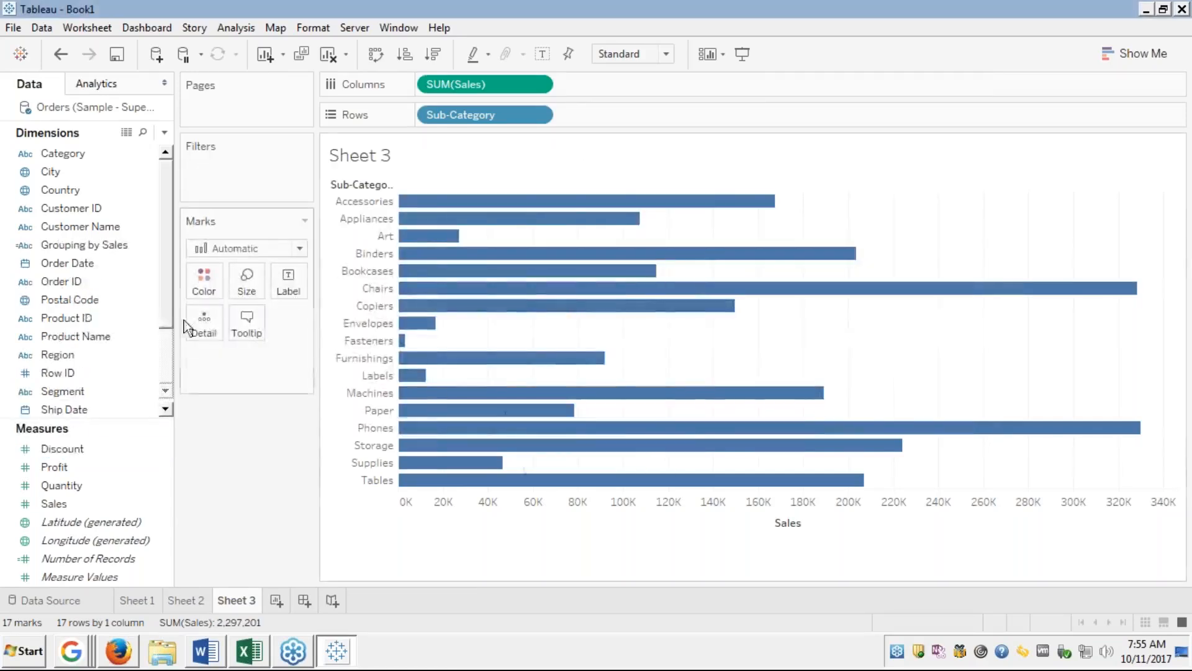
pyautogui.click(102, 319)
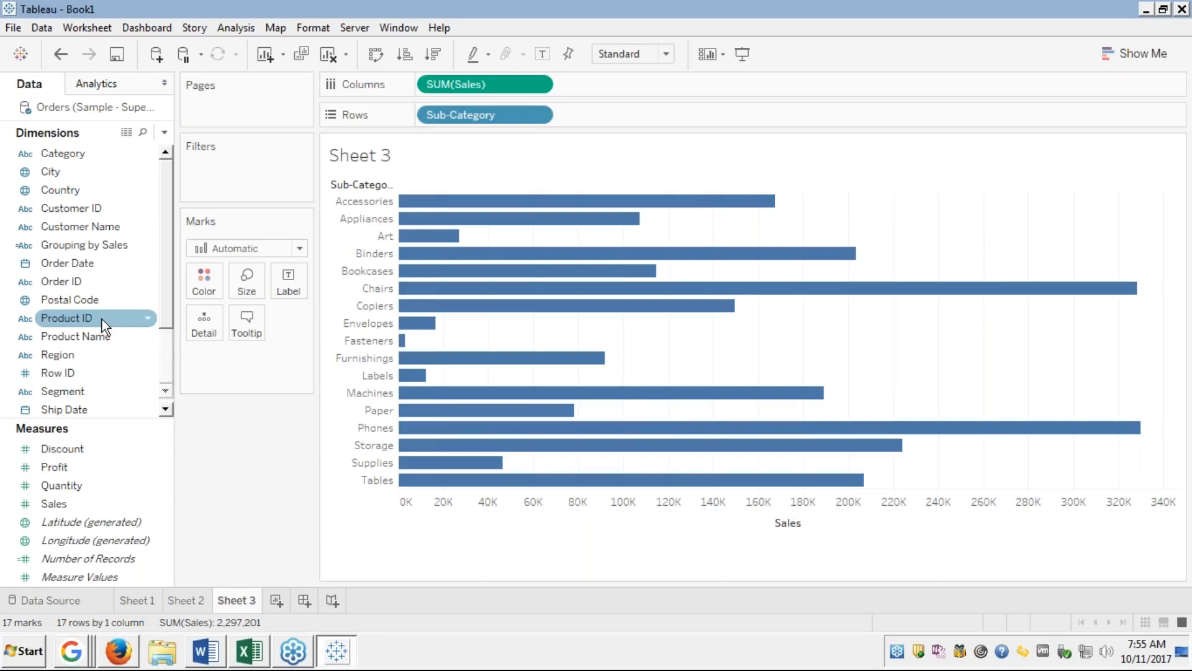
# Reopen the Grouping by Sales calculation in the editor.
pyautogui.click(75, 250)
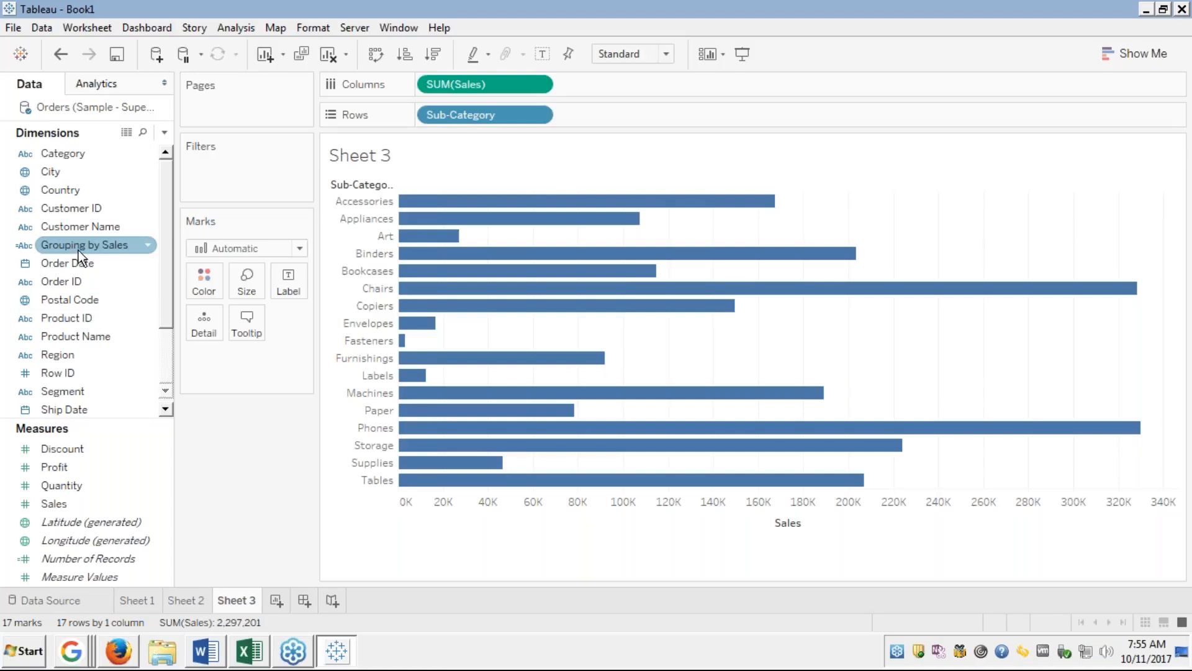
pyautogui.rightClick(86, 247)
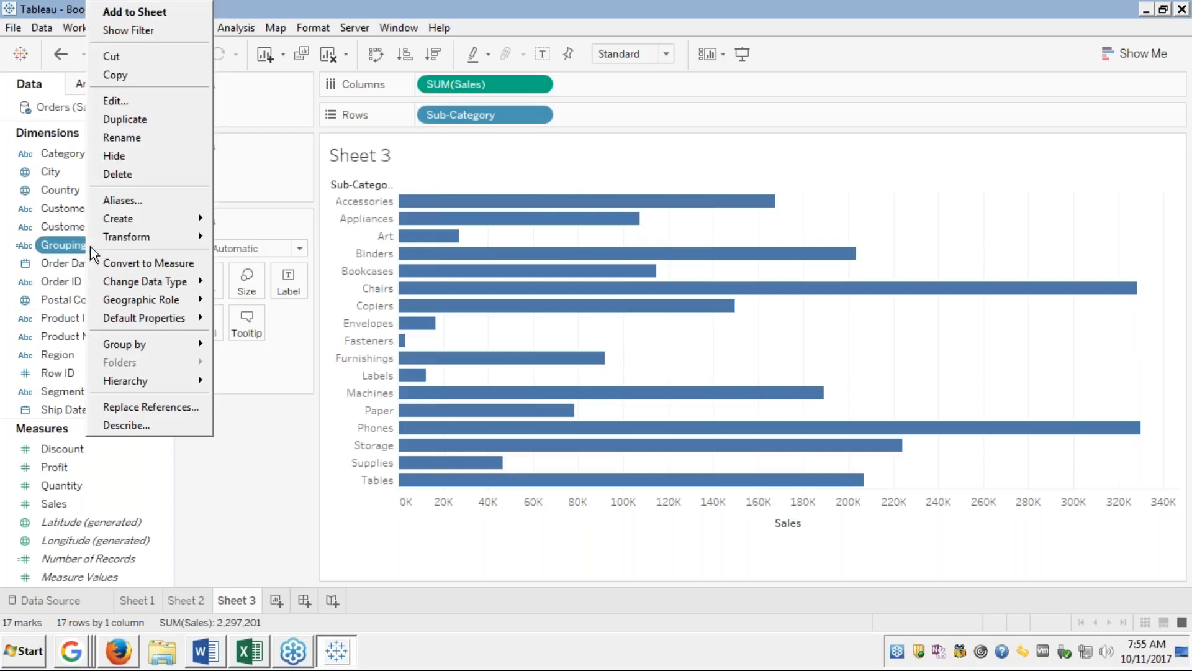
pyautogui.click(120, 101)
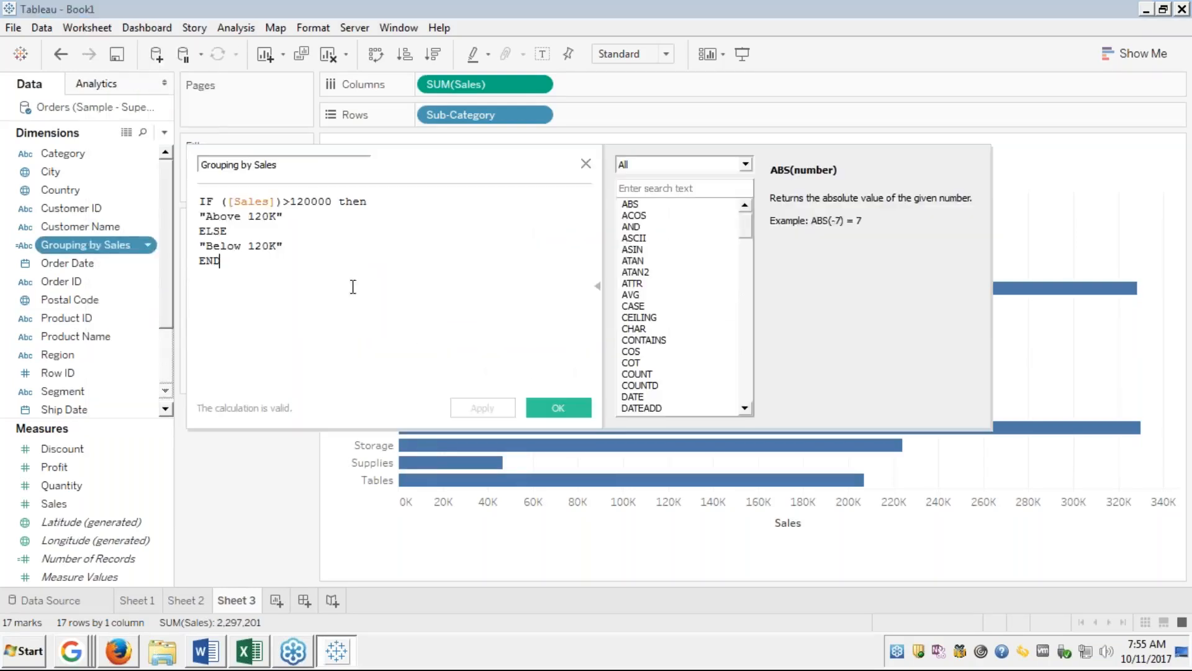
pyautogui.tripleClick(234, 217)
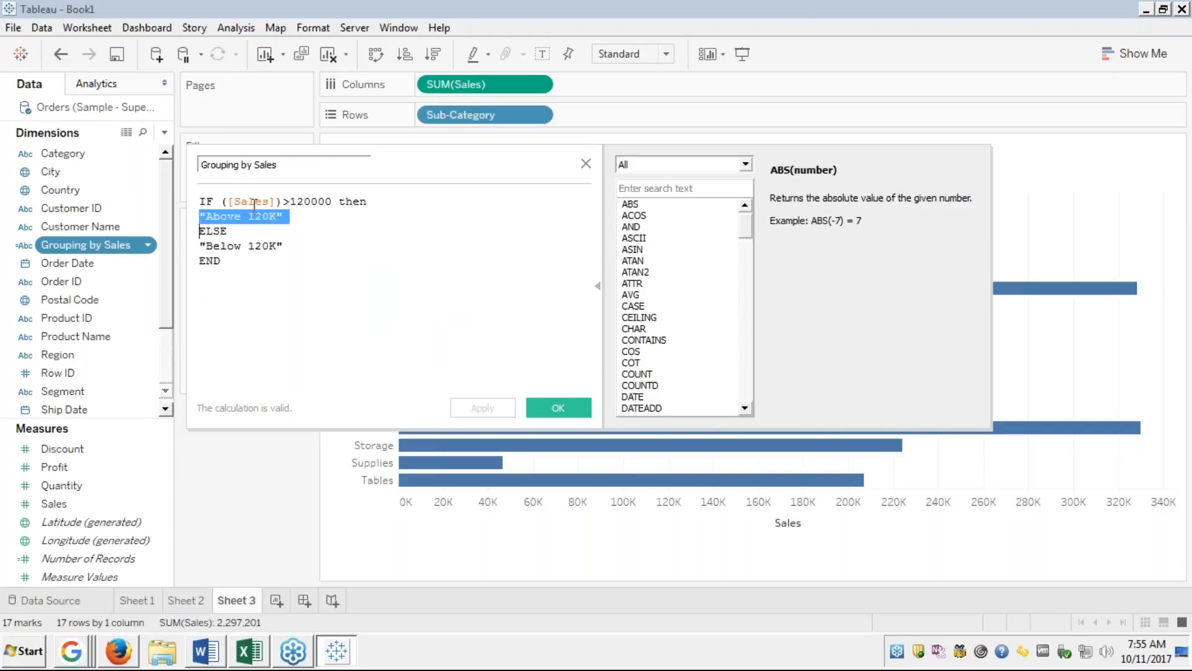
# Wrap Sales in the SUM function so the condition begins IF SUM([Sales]).
pyautogui.click(227, 202)
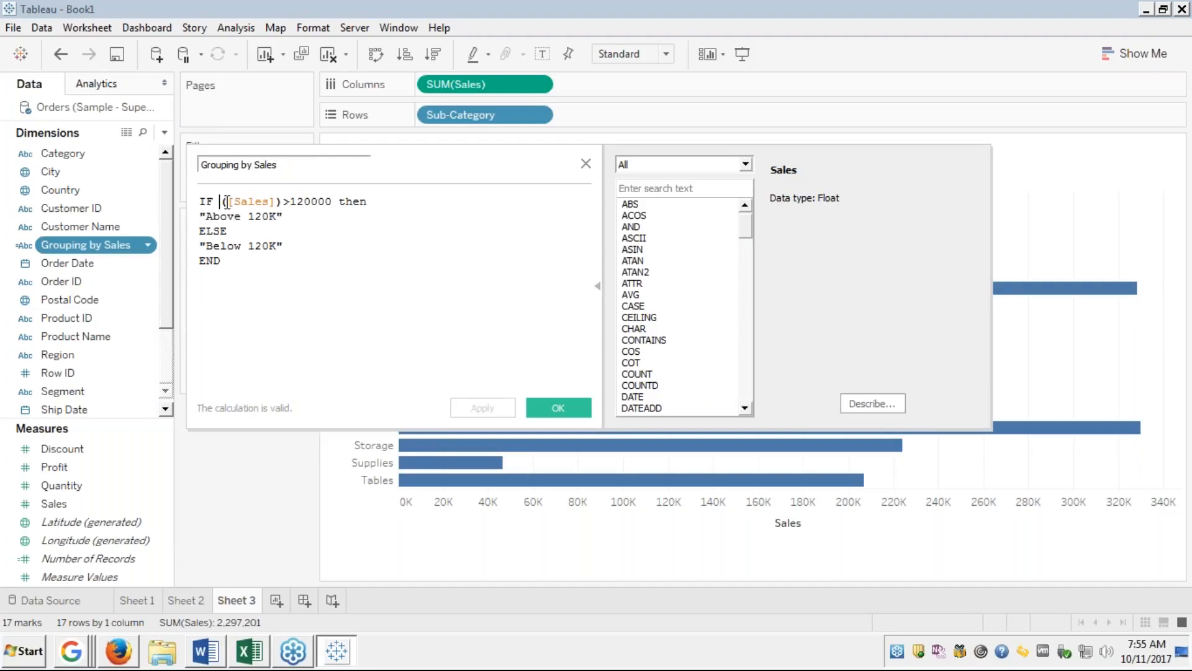
pyautogui.press('BackSpace')
pyautogui.write('s')
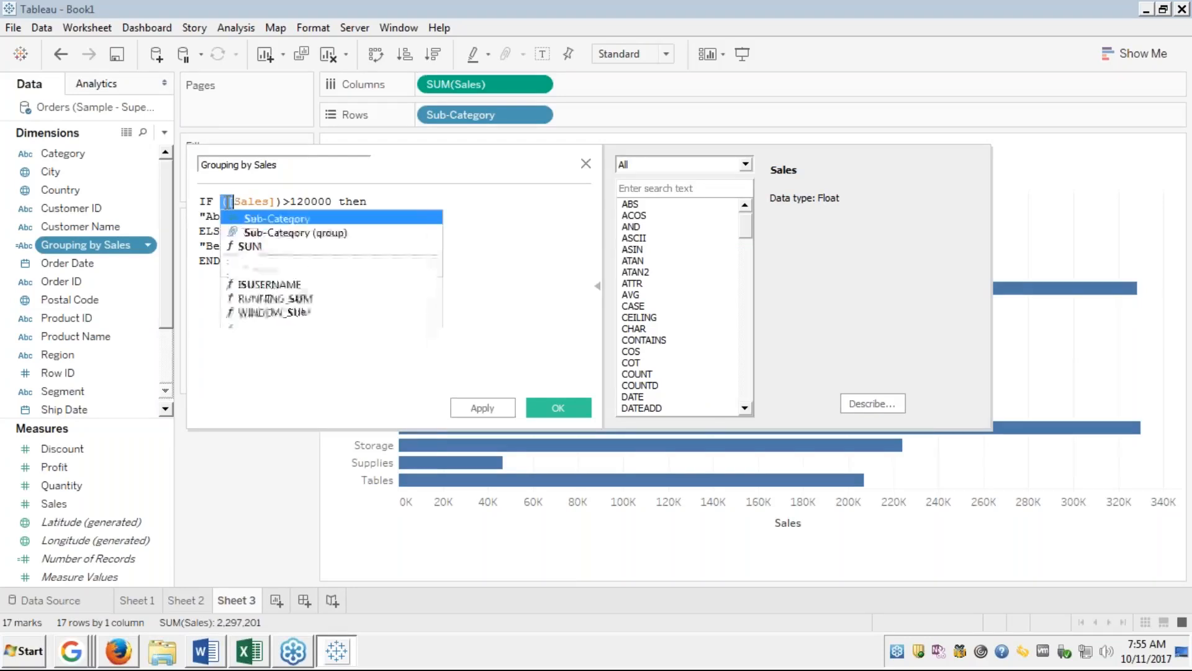
pyautogui.press('Delete')
pyautogui.write('um')
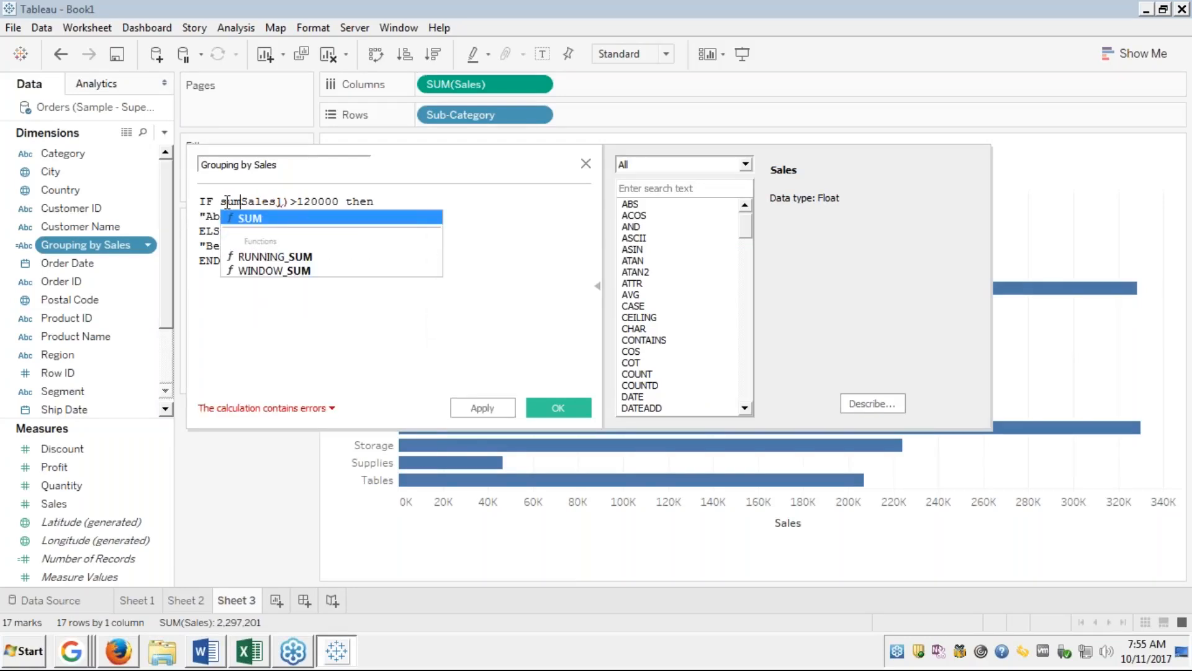
pyautogui.press('BackSpace')
pyautogui.press('BackSpace')
pyautogui.press('Return')
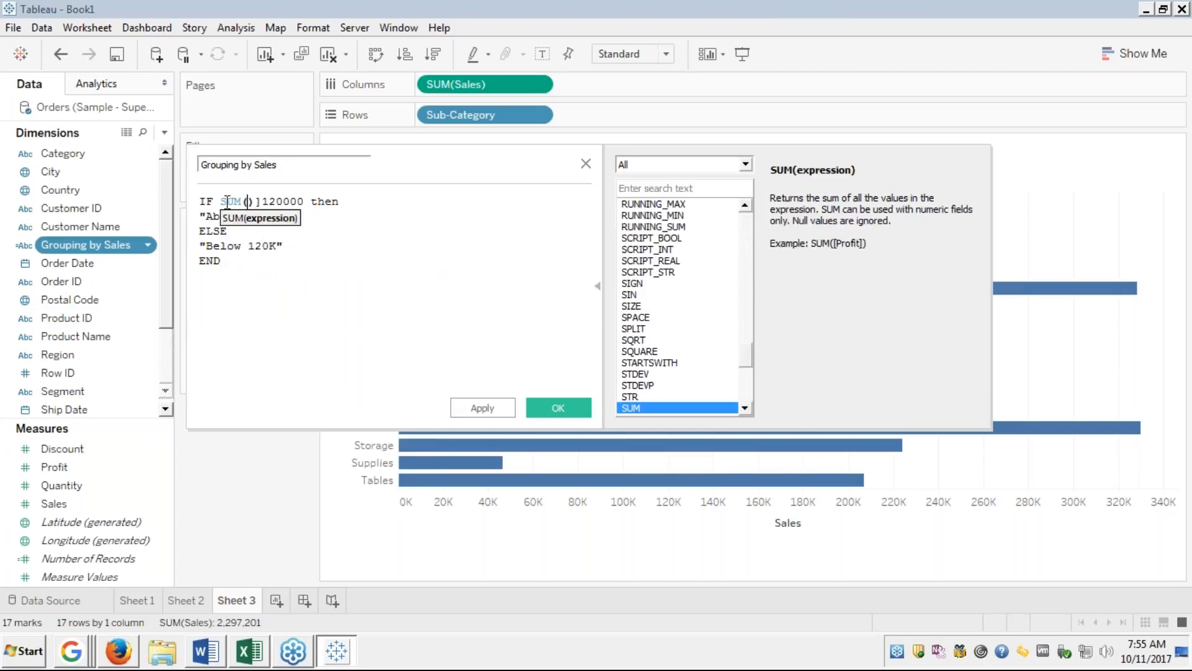
pyautogui.press('Delete')
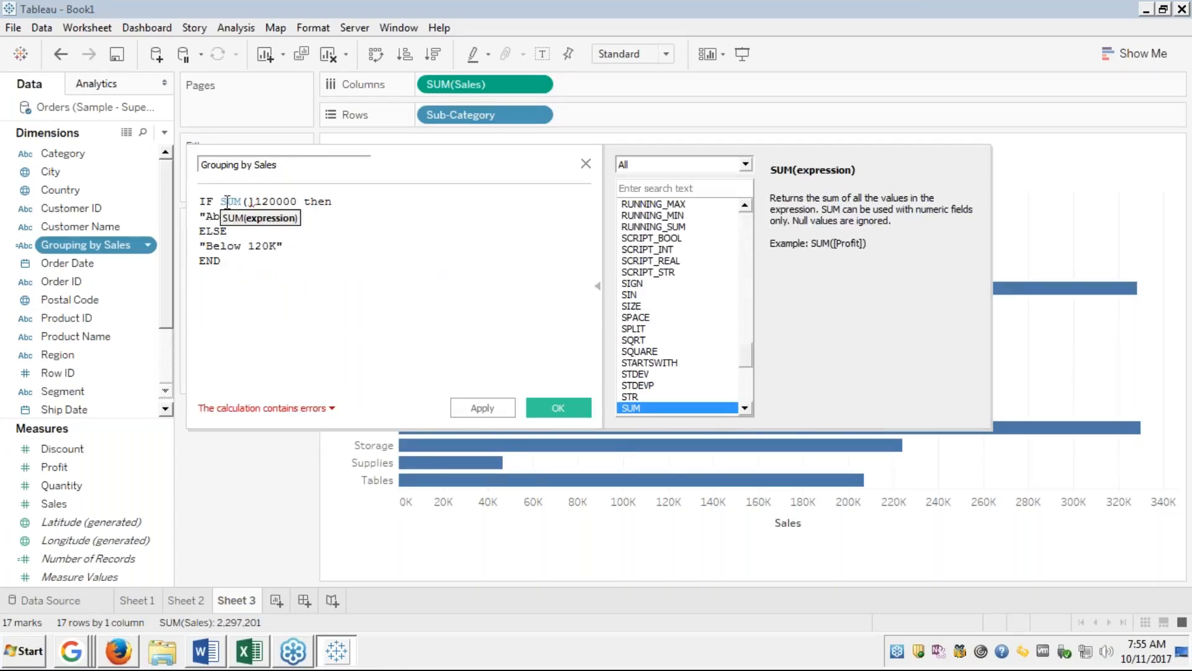
pyautogui.write(')')
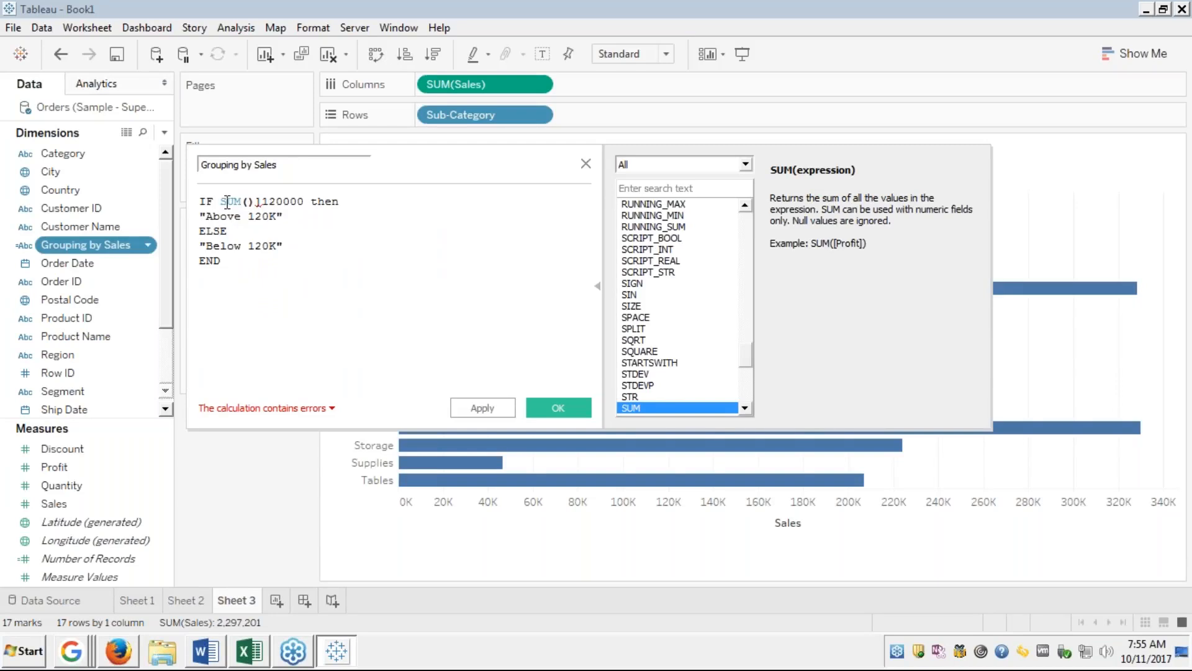
pyautogui.press('Delete')
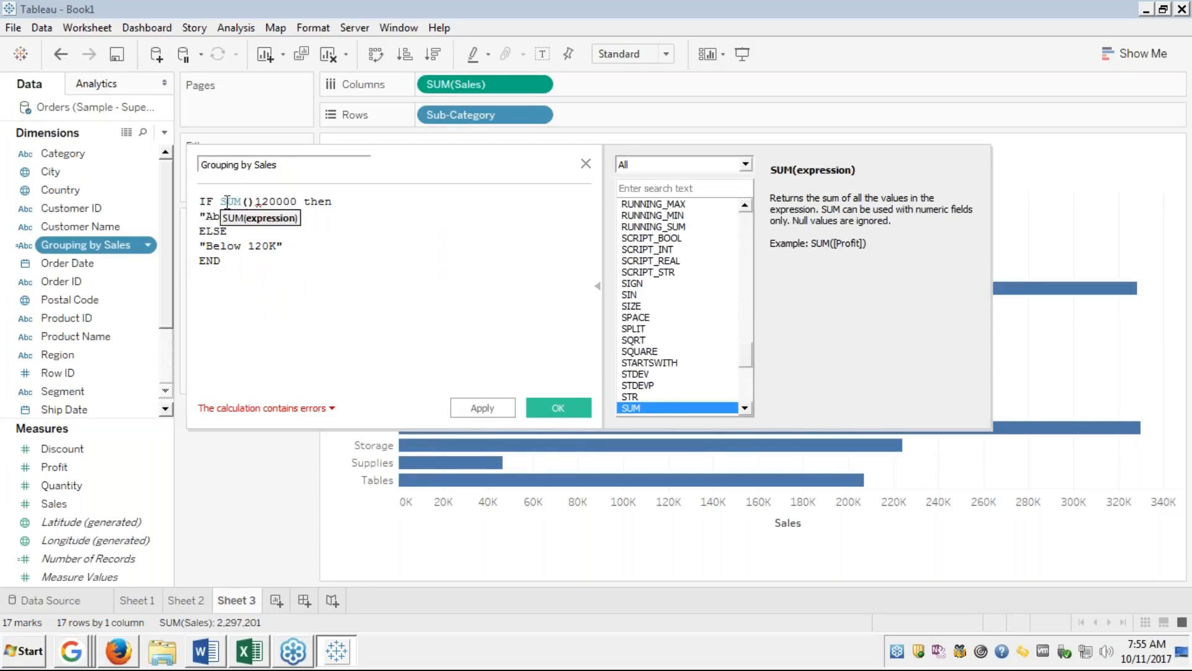
pyautogui.write('[Sales')
pyautogui.press('Return')
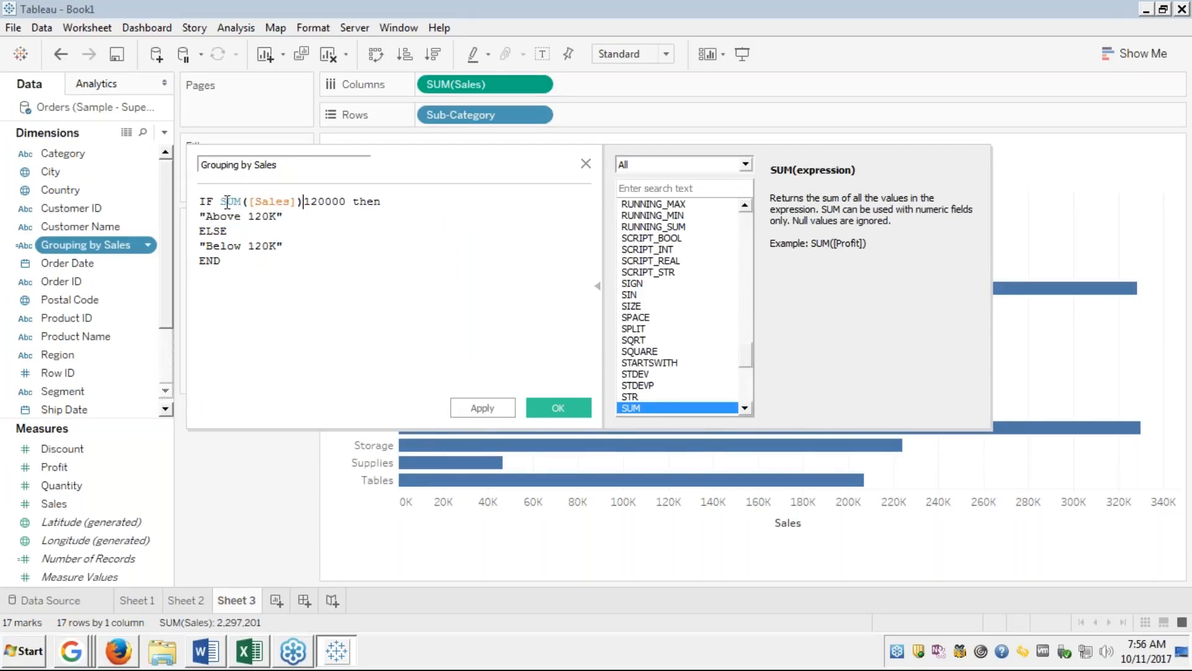
# Complete the comparison as SUM([Sales])>120000 and save the calculation.
pyautogui.click(303, 201)
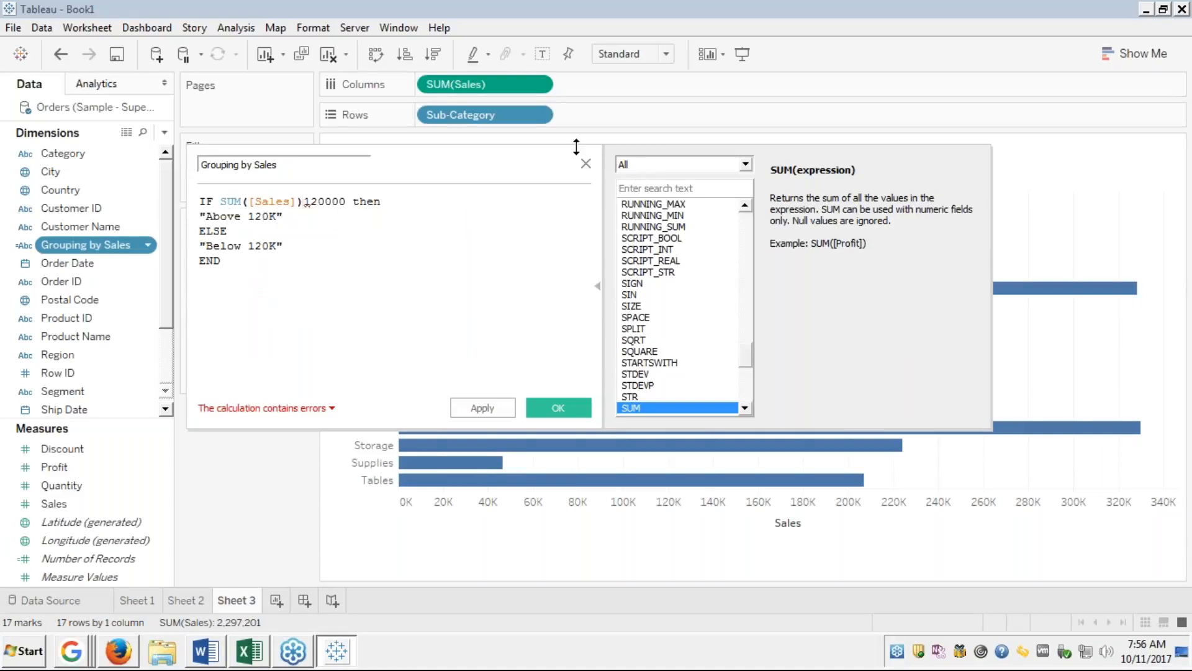
pyautogui.write('>')
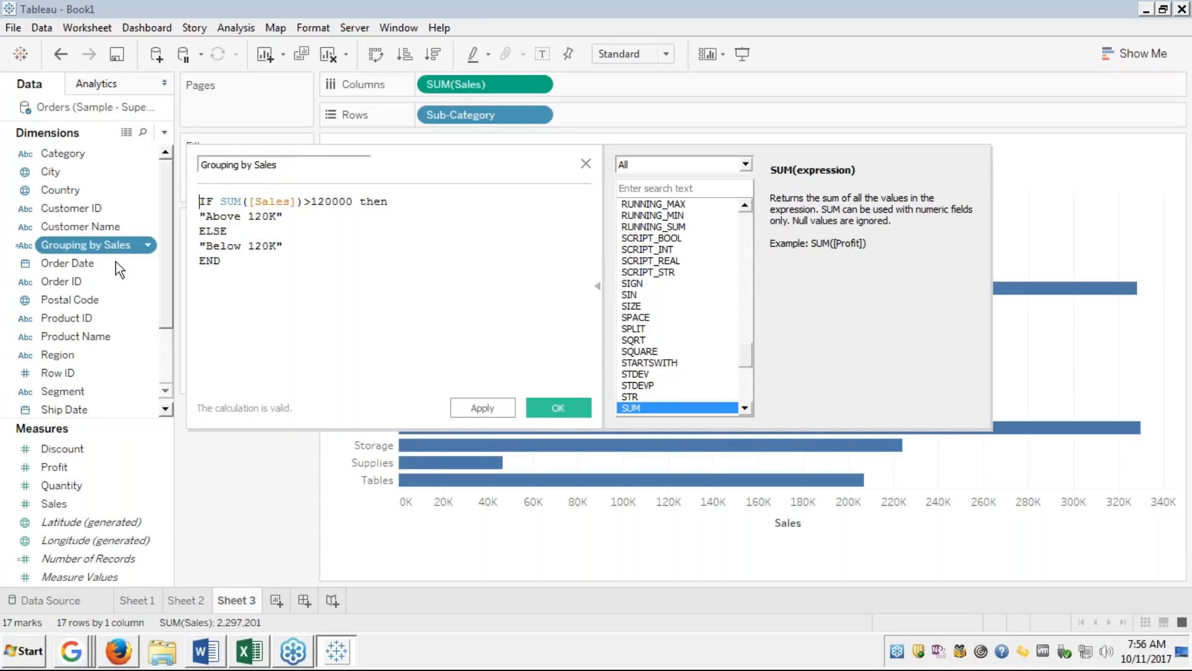
pyautogui.click(565, 411)
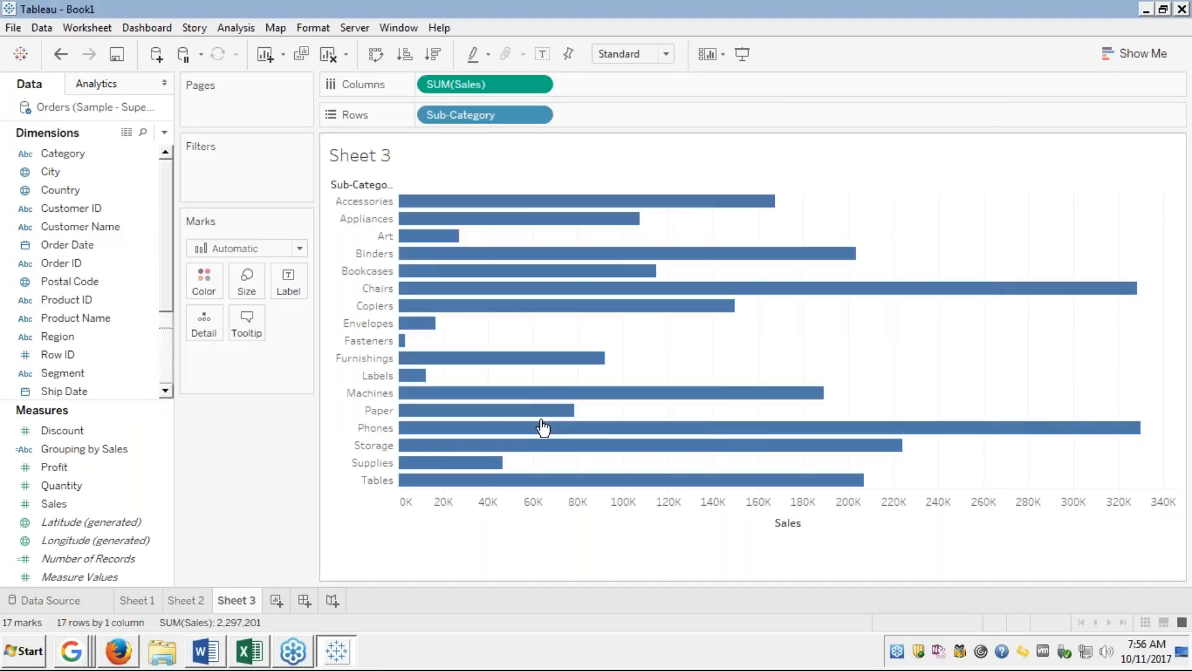
pyautogui.click(75, 461)
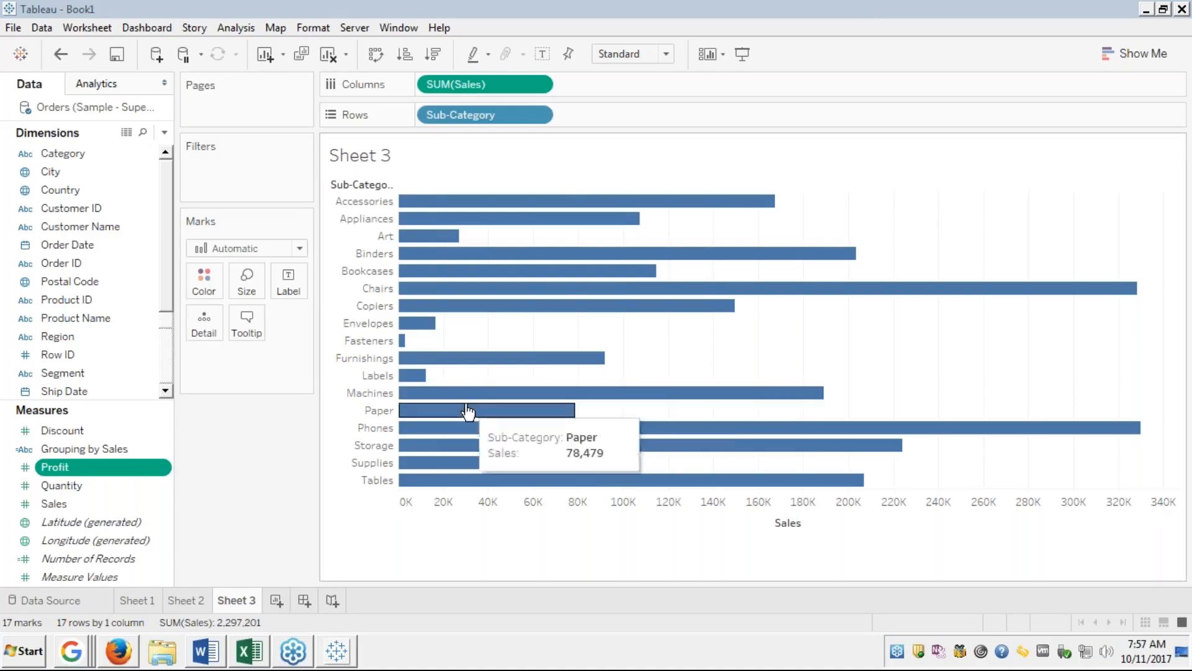
pyautogui.click(78, 447)
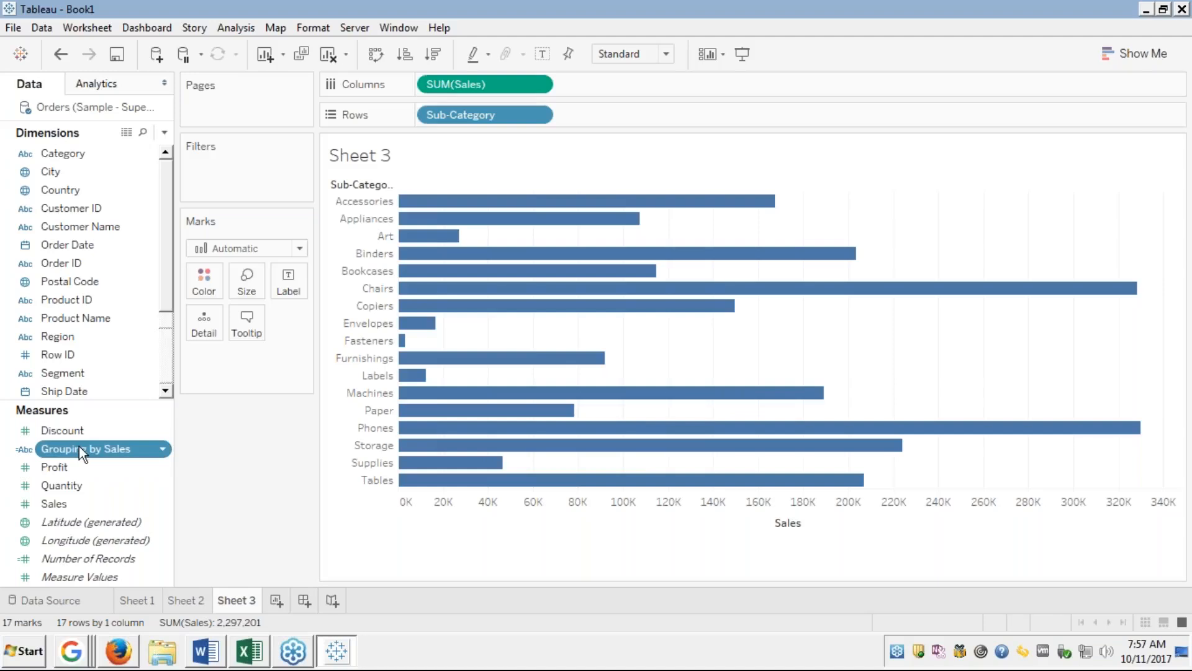
# Colour the Sub-Category bars by Grouping by Sales and enable the legend's highlight button.
pyautogui.moveTo(80, 446); pyautogui.dragTo(208, 276)
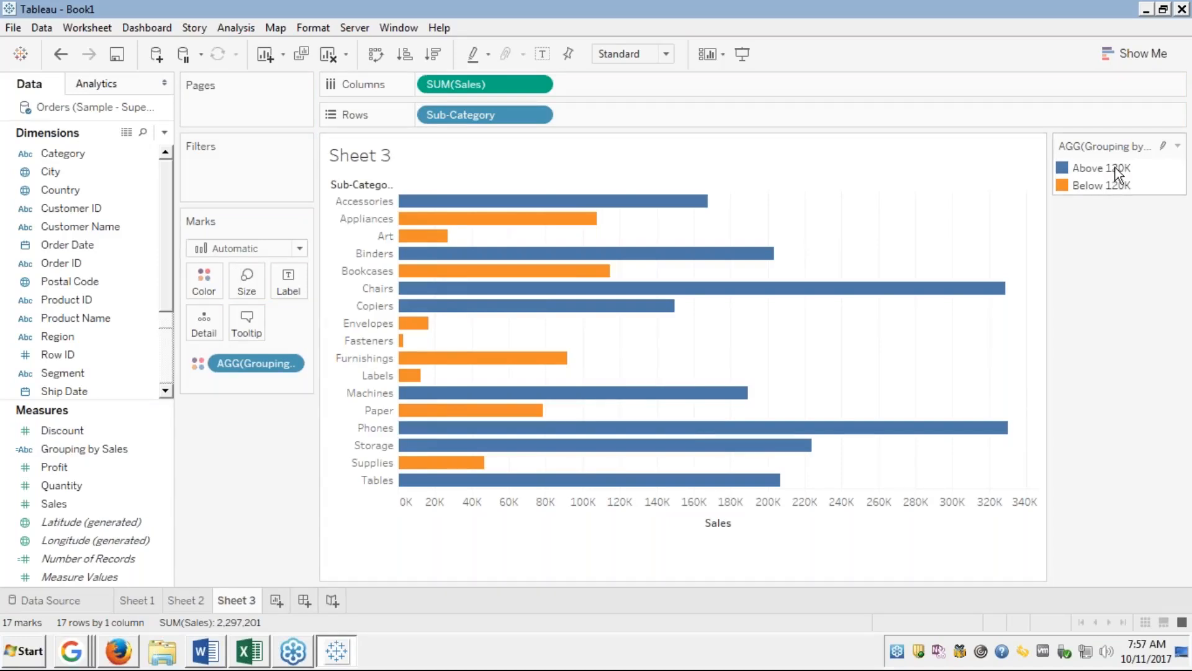
pyautogui.click(1165, 147)
pyautogui.moveTo(1106, 168)
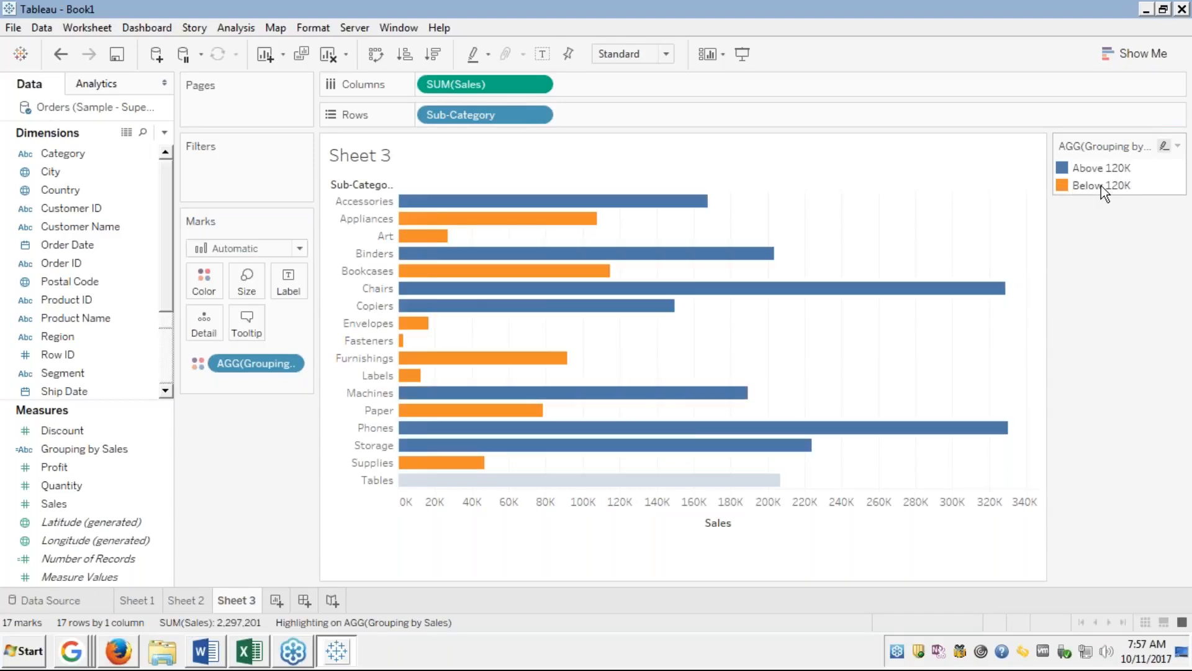
pyautogui.click(1101, 185)
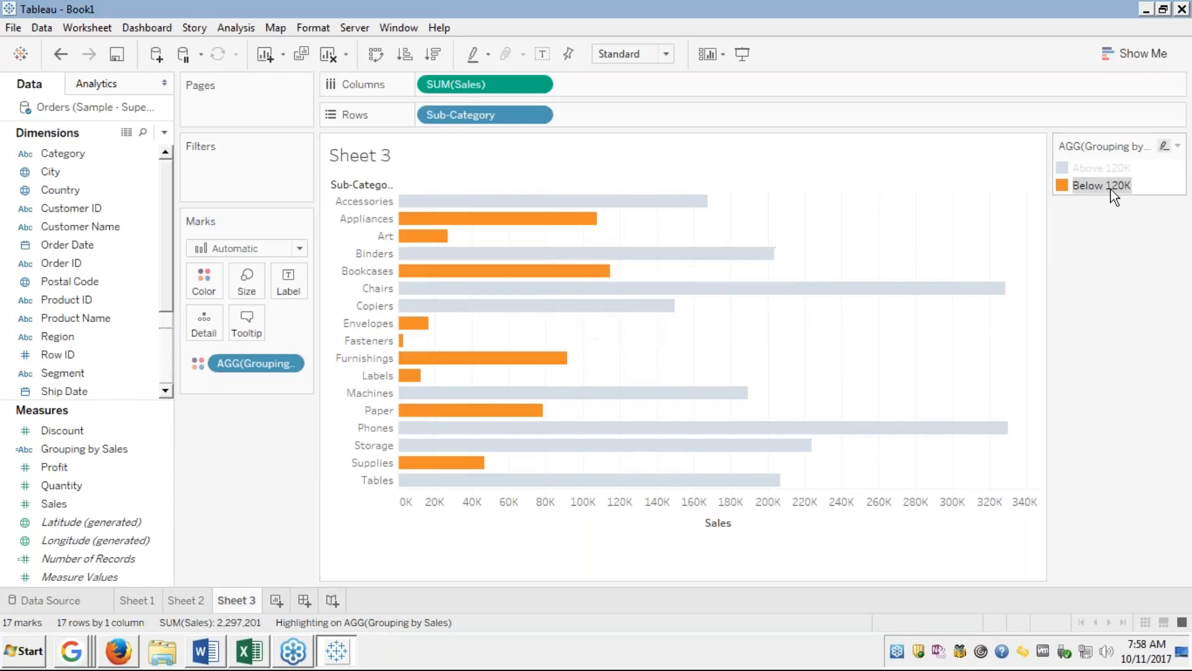
pyautogui.click(1089, 186)
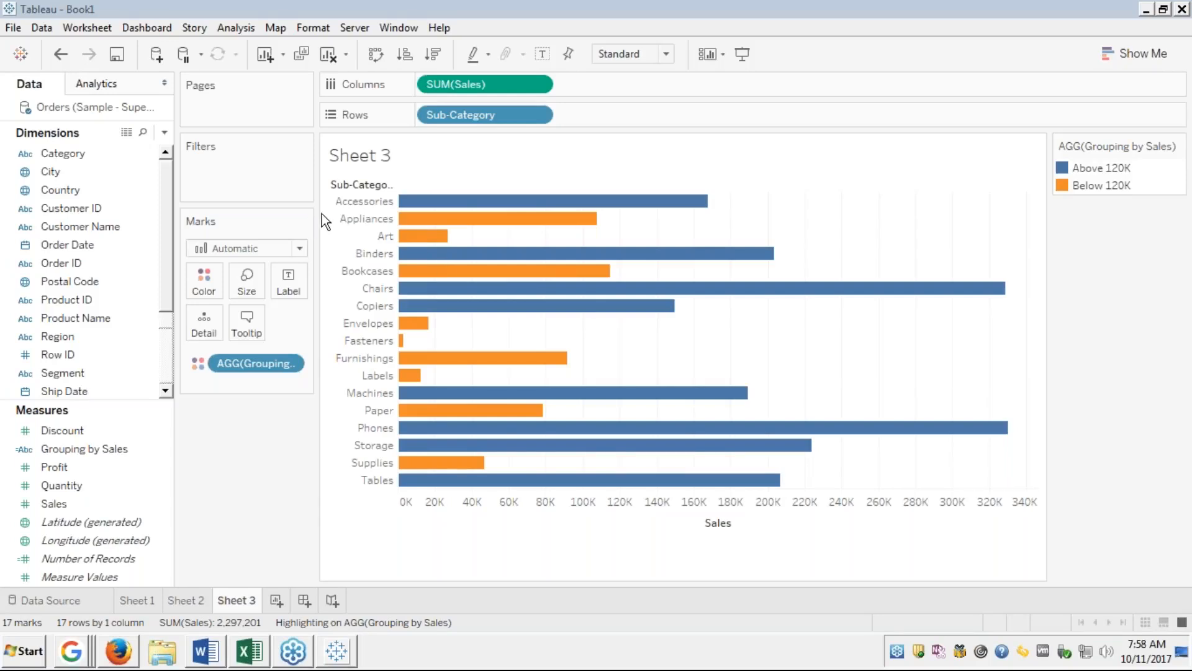
pyautogui.click(893, 156)
# Highlight Above 120K, then Below 120K sub-categories, clear the highlighting, and bring up Show Me.
pyautogui.click(893, 153)
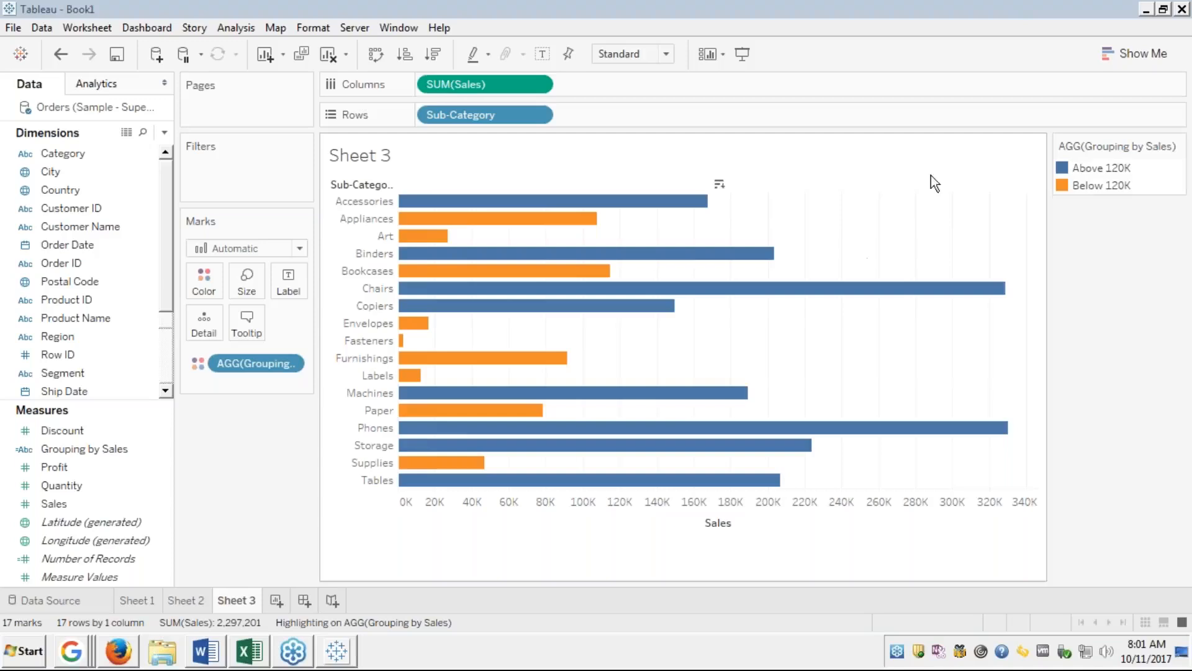
pyautogui.click(1110, 169)
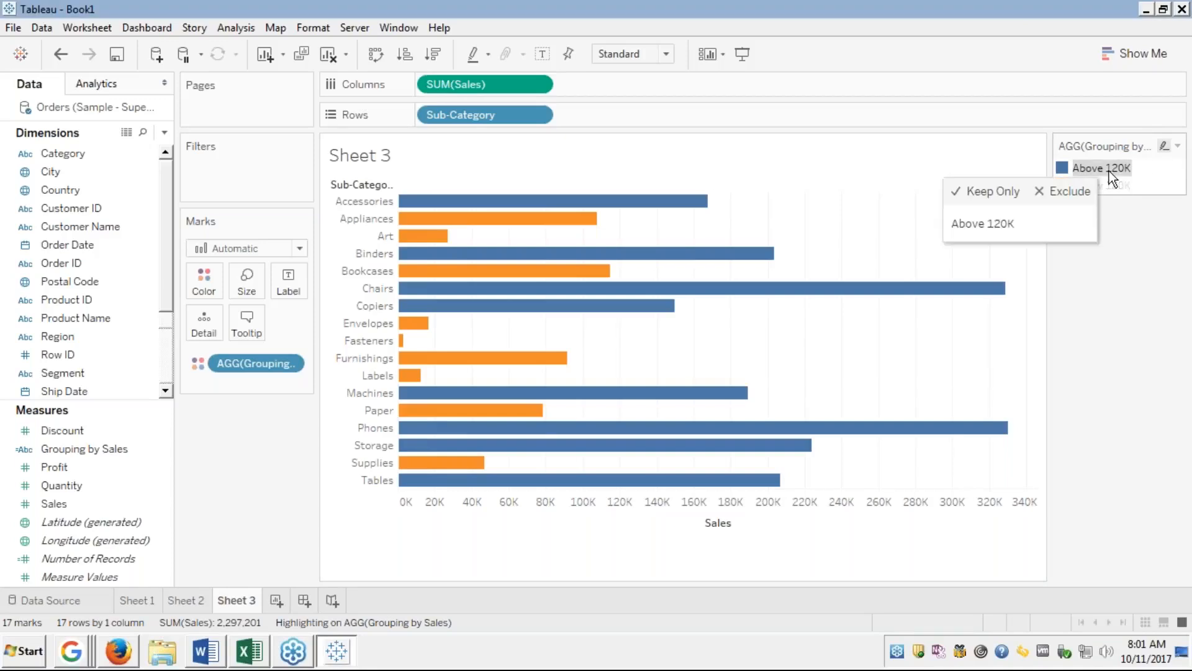
pyautogui.click(1114, 184)
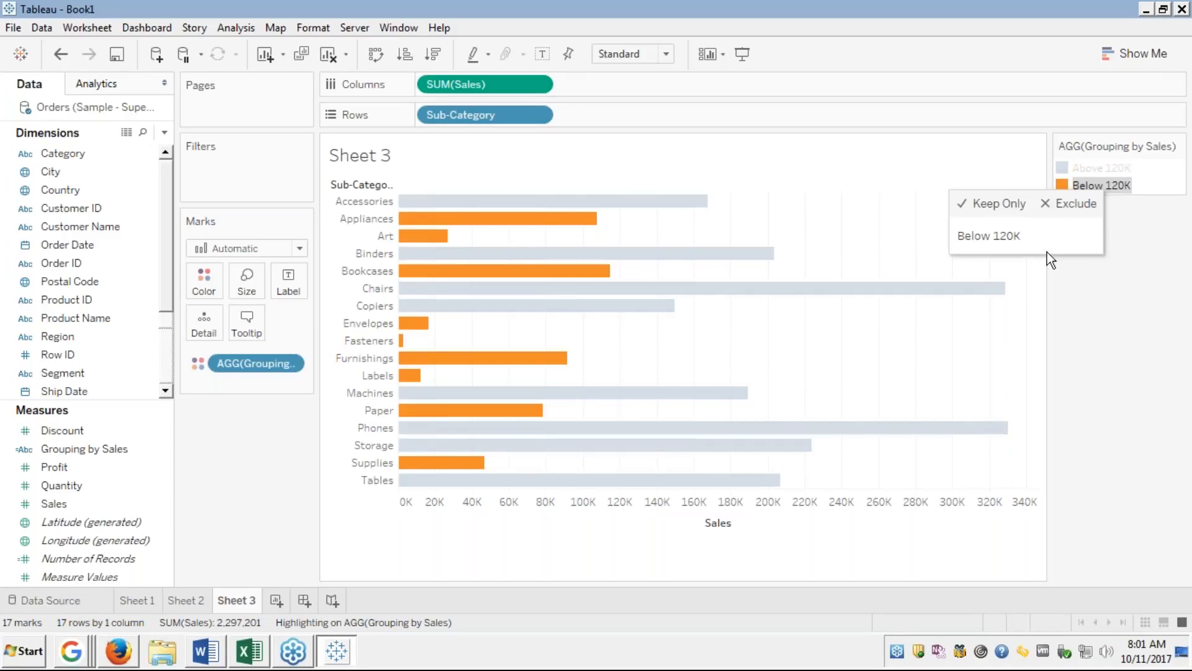
pyautogui.click(1115, 185)
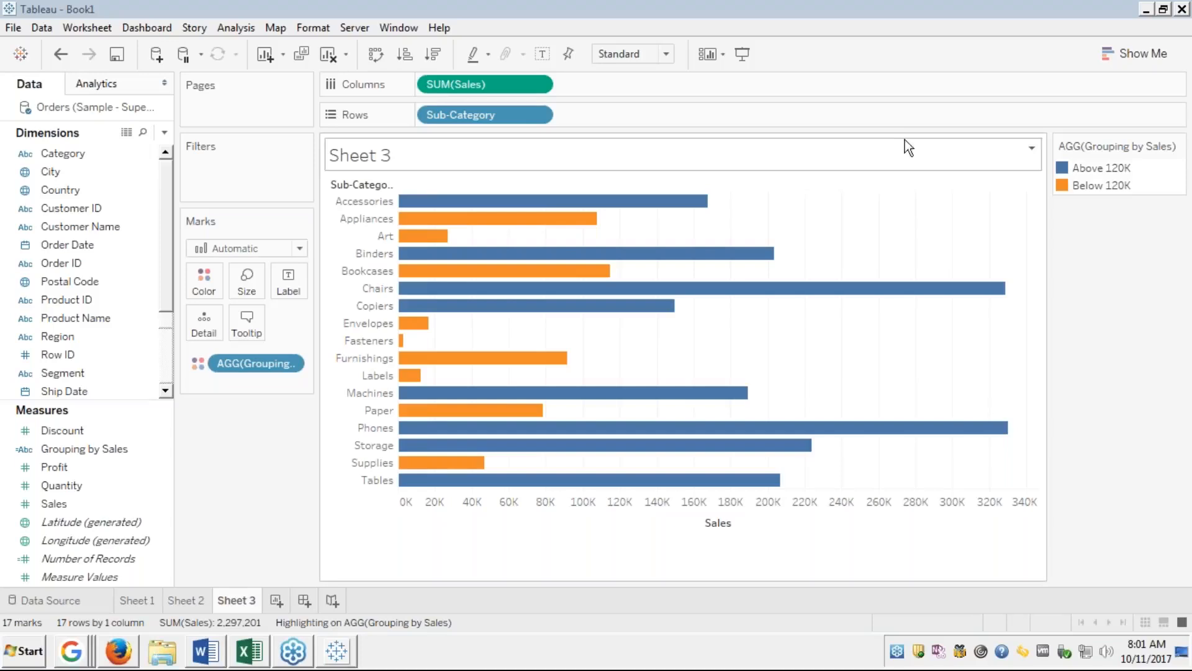
pyautogui.click(896, 148)
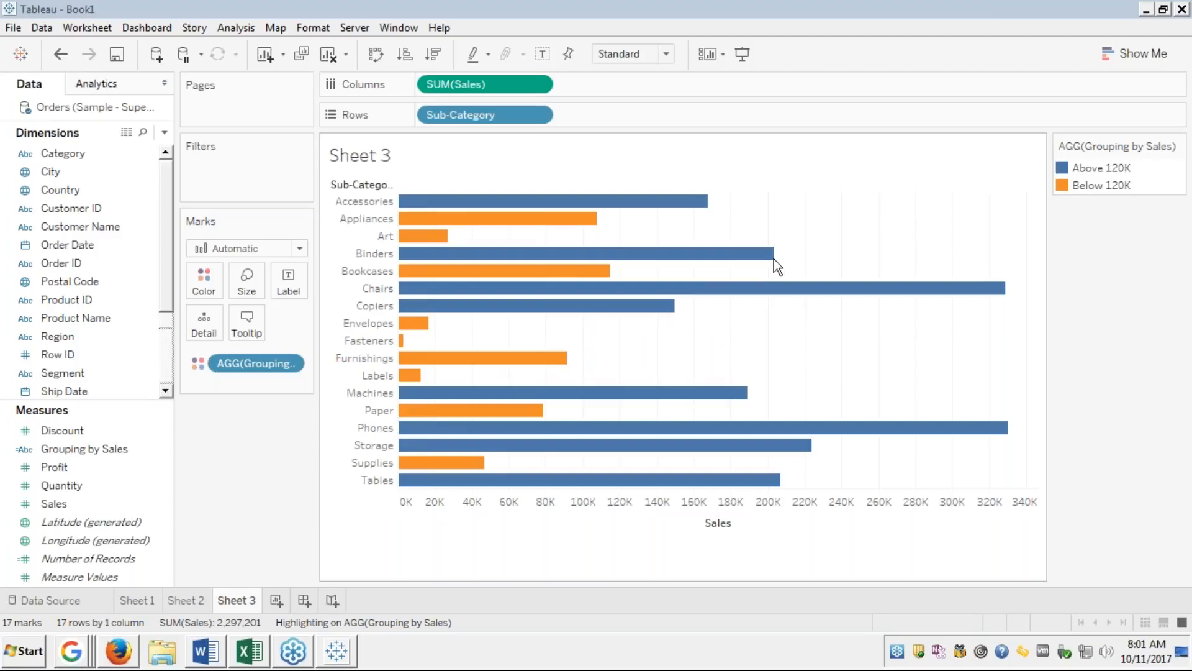
pyautogui.click(1124, 51)
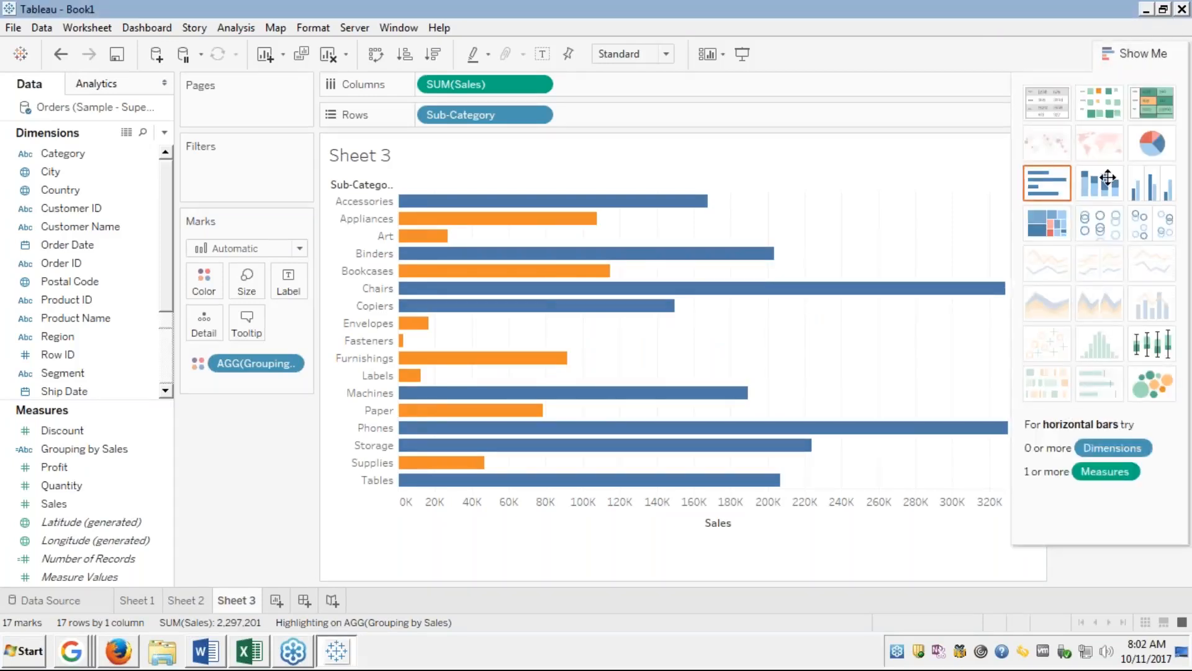
# Switch to circle views and colour the single total Sales mark by Grouping by Sales.
pyautogui.click(1094, 230)
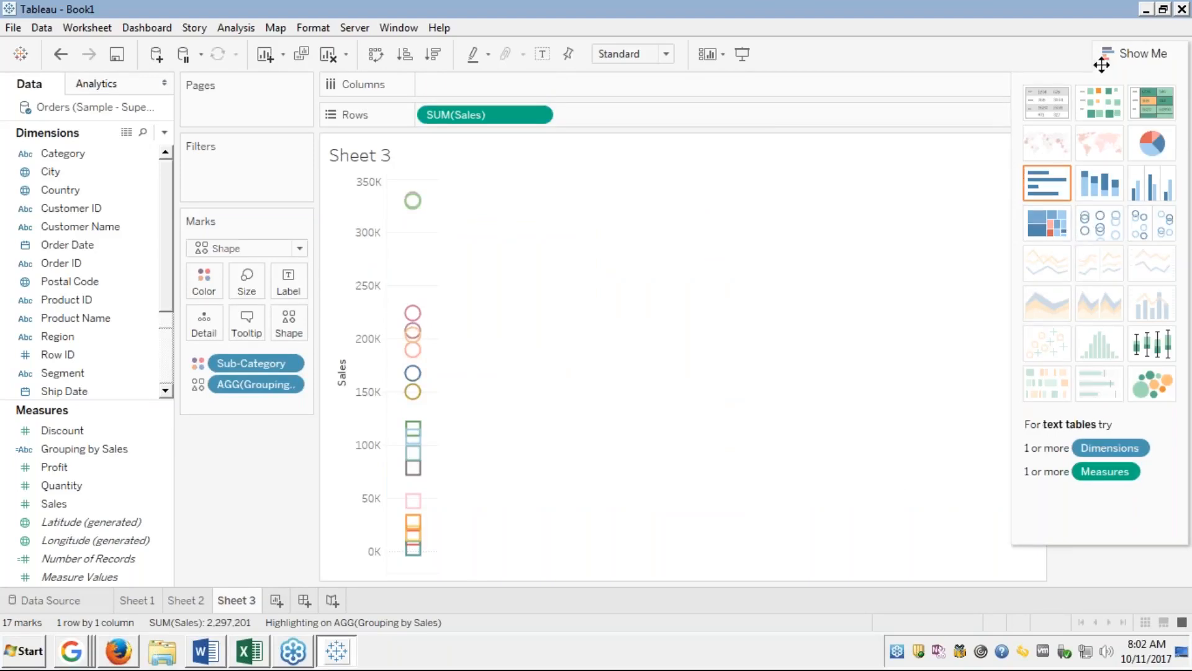
pyautogui.click(1118, 55)
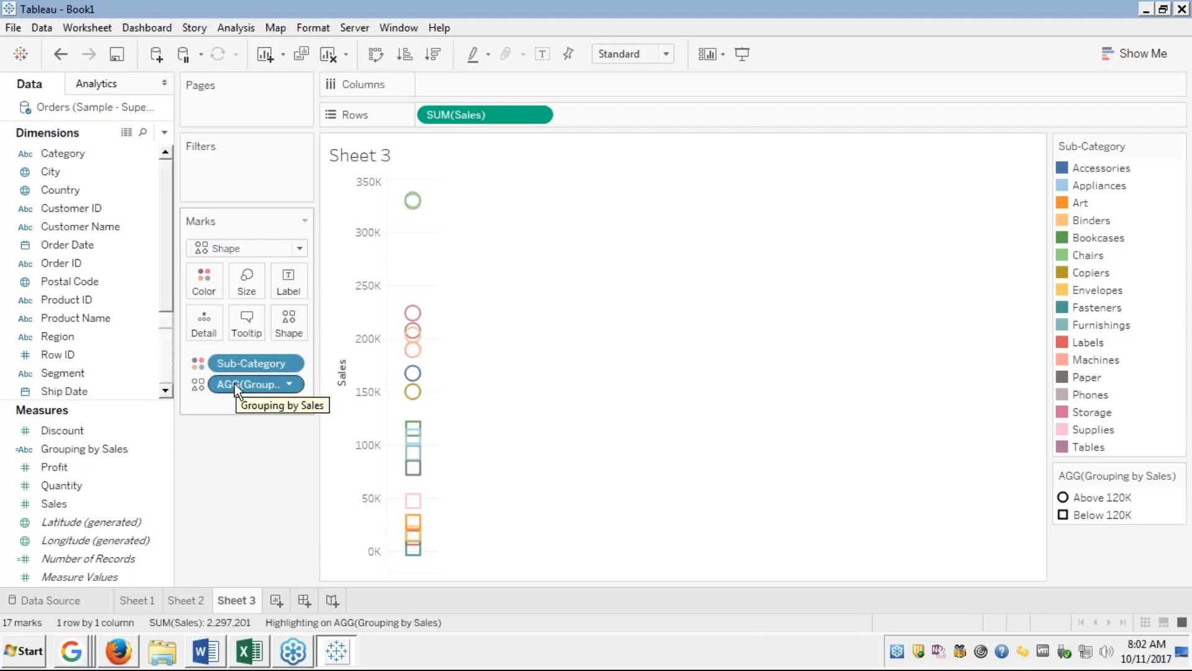
pyautogui.moveTo(233, 383); pyautogui.dragTo(199, 278)
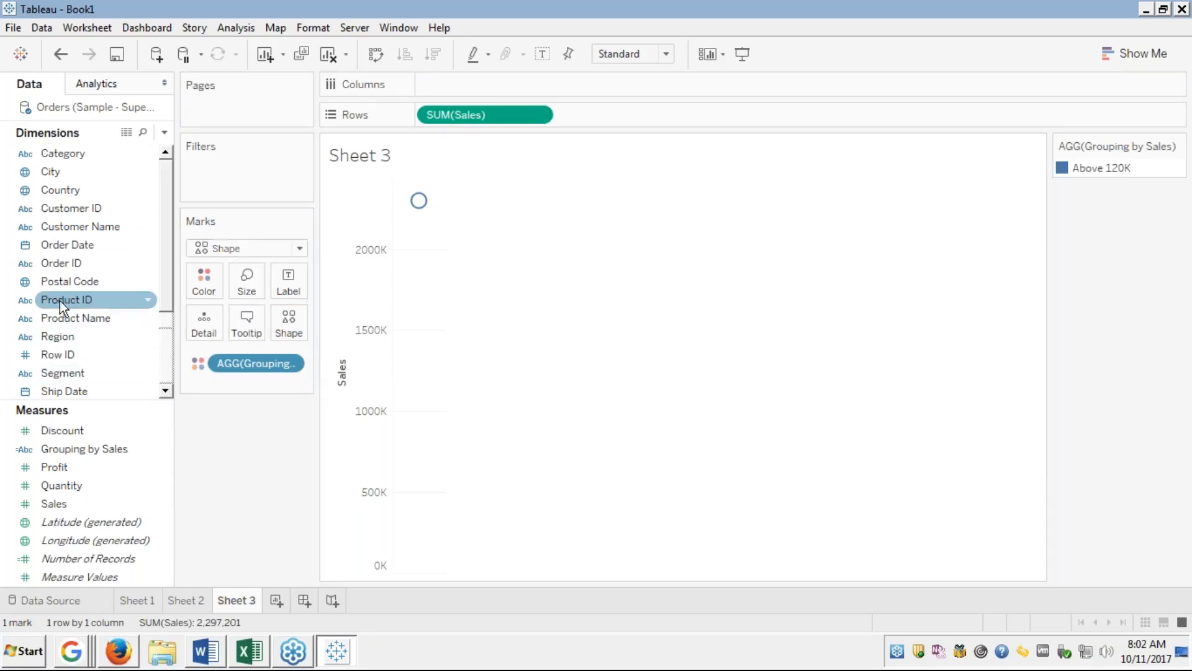
# Add Product Name to Columns, giving 1841 Sales circles all in the Below 120K group.
pyautogui.click(72, 320)
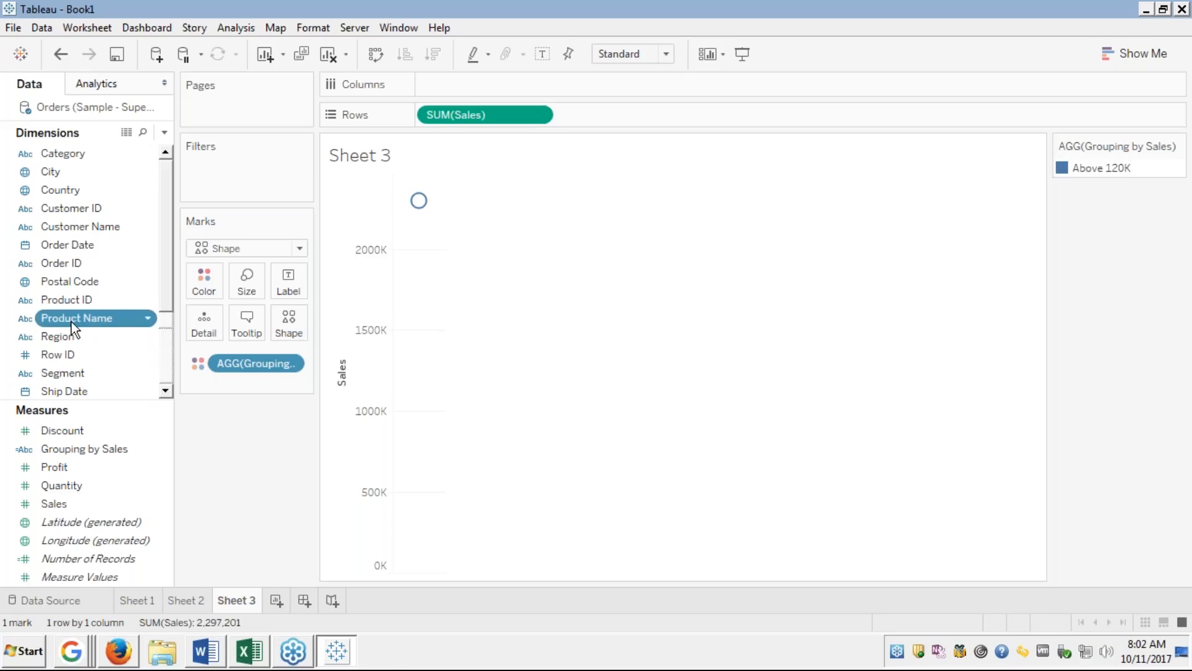
pyautogui.moveTo(74, 328)
pyautogui.mouseDown()
pyautogui.moveTo(445, 155)
pyautogui.moveTo(467, 84)
pyautogui.moveTo(422, 84)
pyautogui.mouseUp()
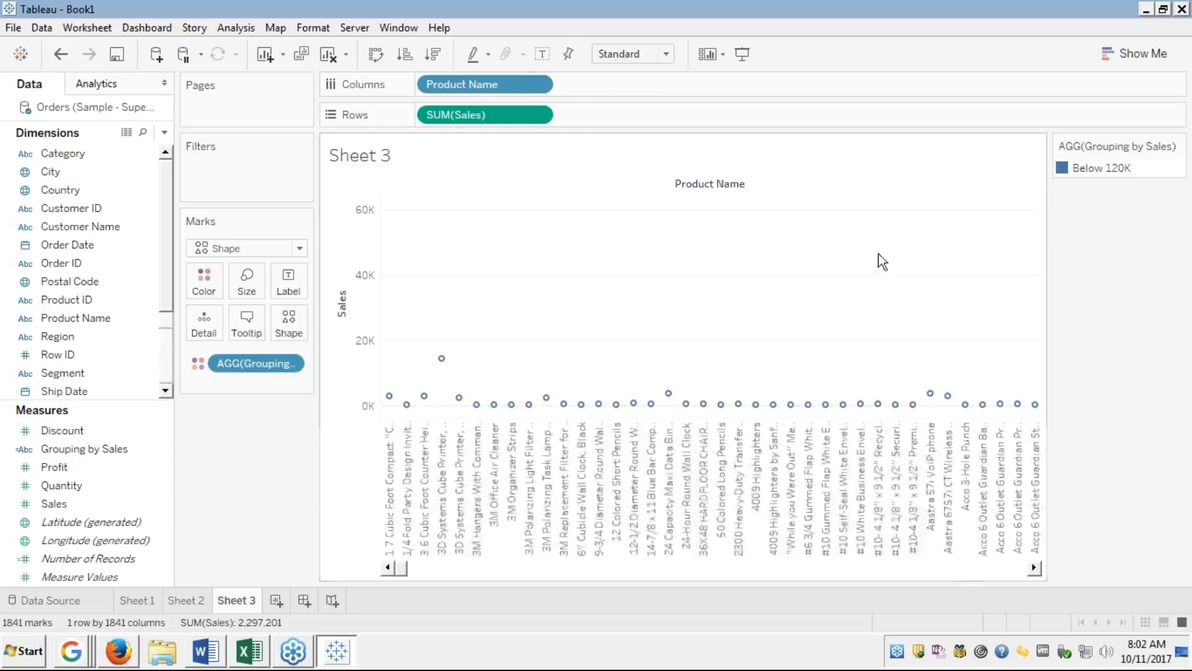
pyautogui.click(1091, 167)
pyautogui.click(1094, 172)
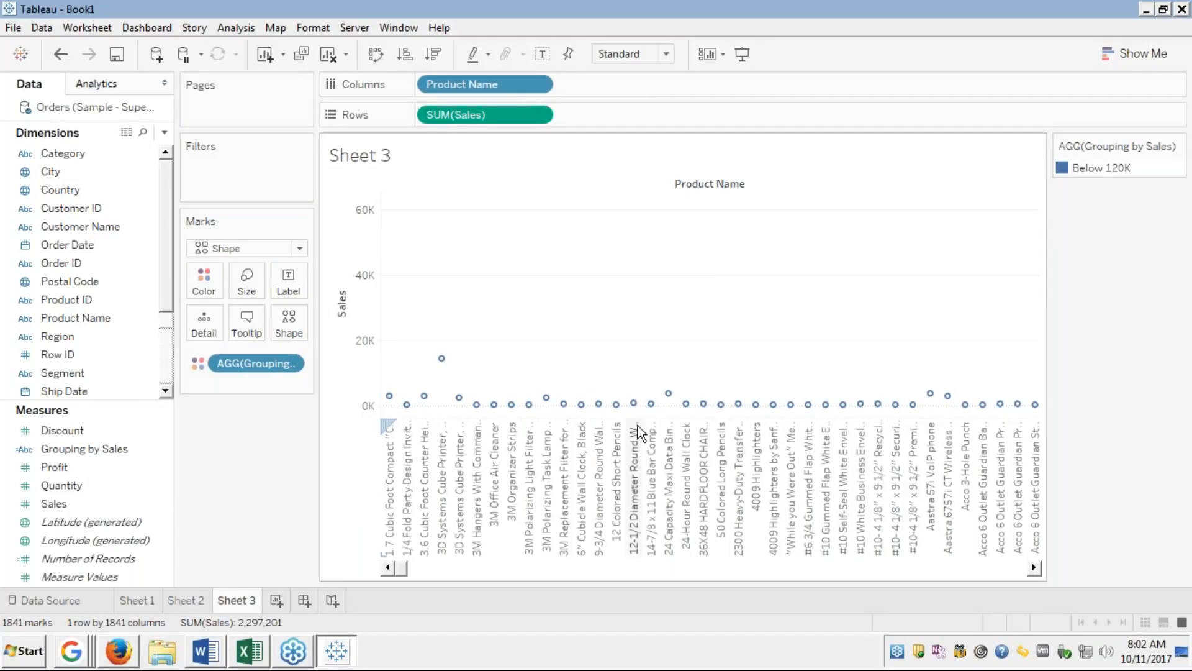
# Undo three times back to the coloured Sub-Category bars, then show slide 39 full screen.
pyautogui.hotkey('ctrl', 'z')
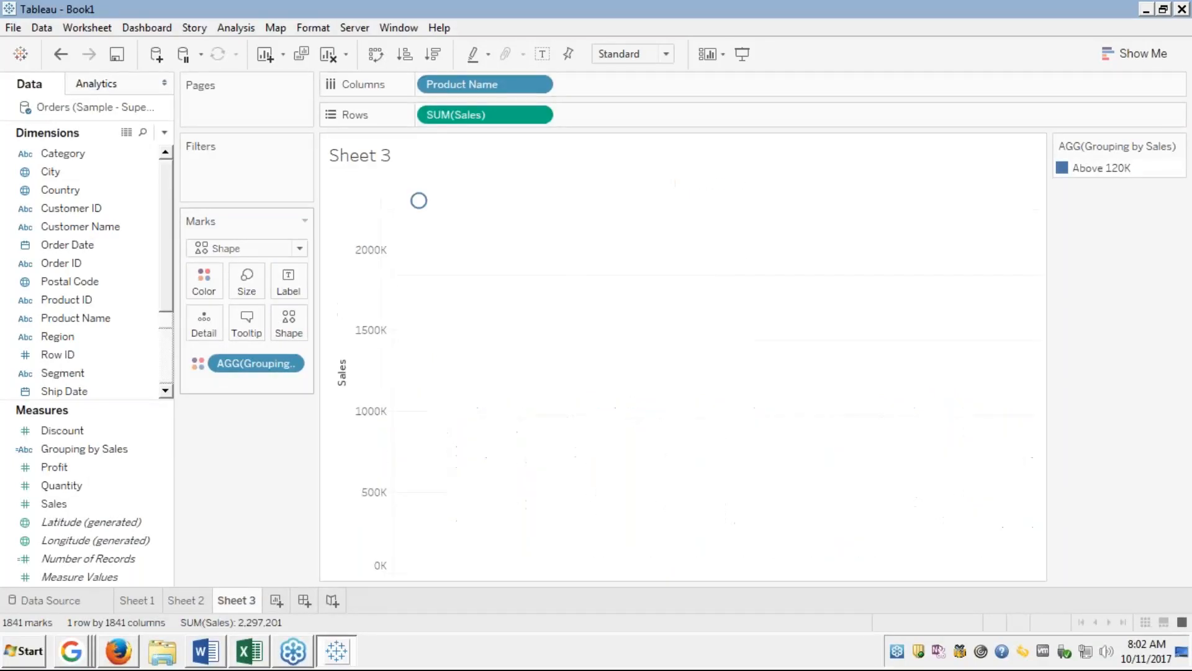
pyautogui.hotkey('ctrl', 'z')
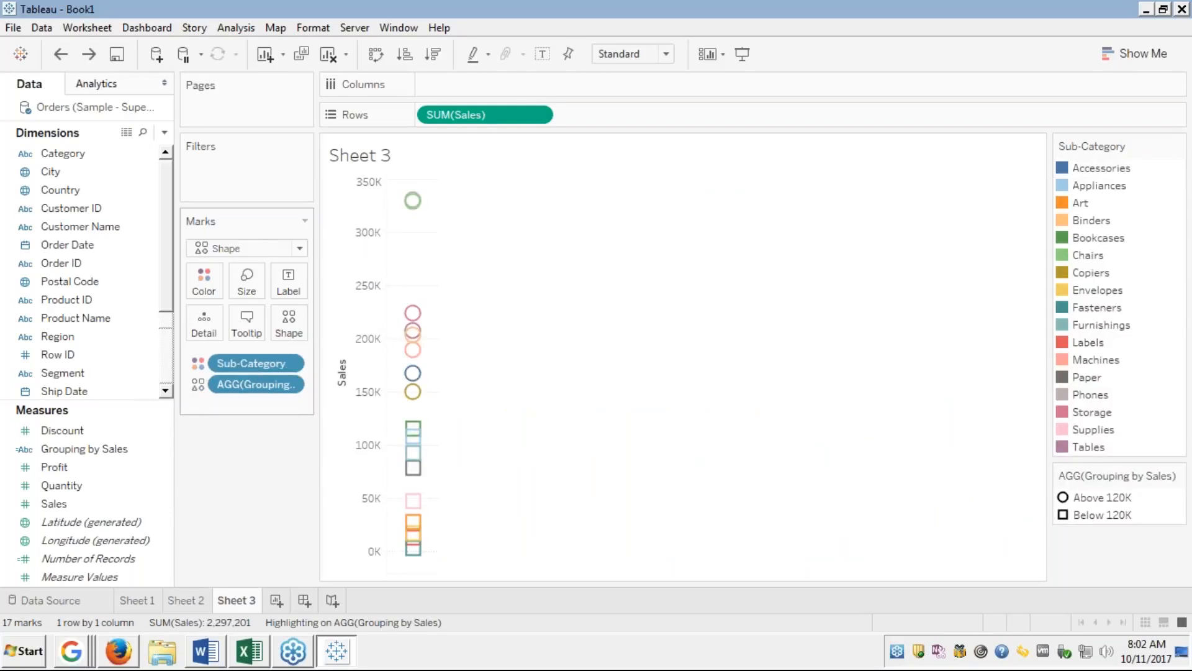
pyautogui.hotkey('ctrl', 'z')
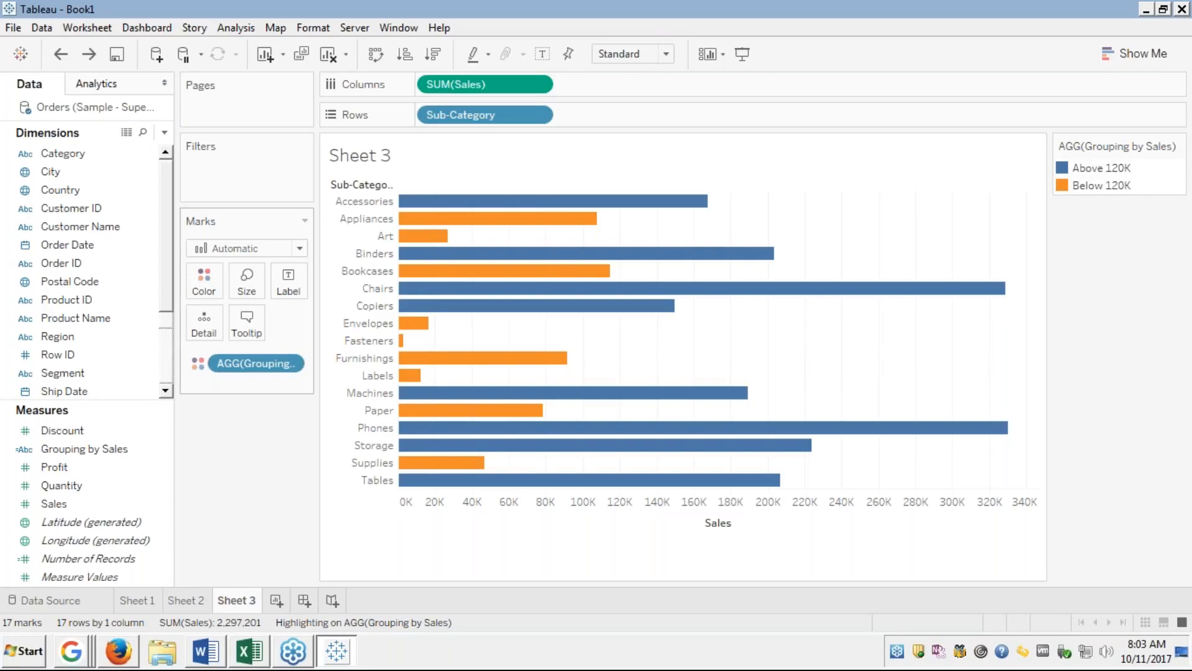
pyautogui.hotkey('alt', 'Tab')
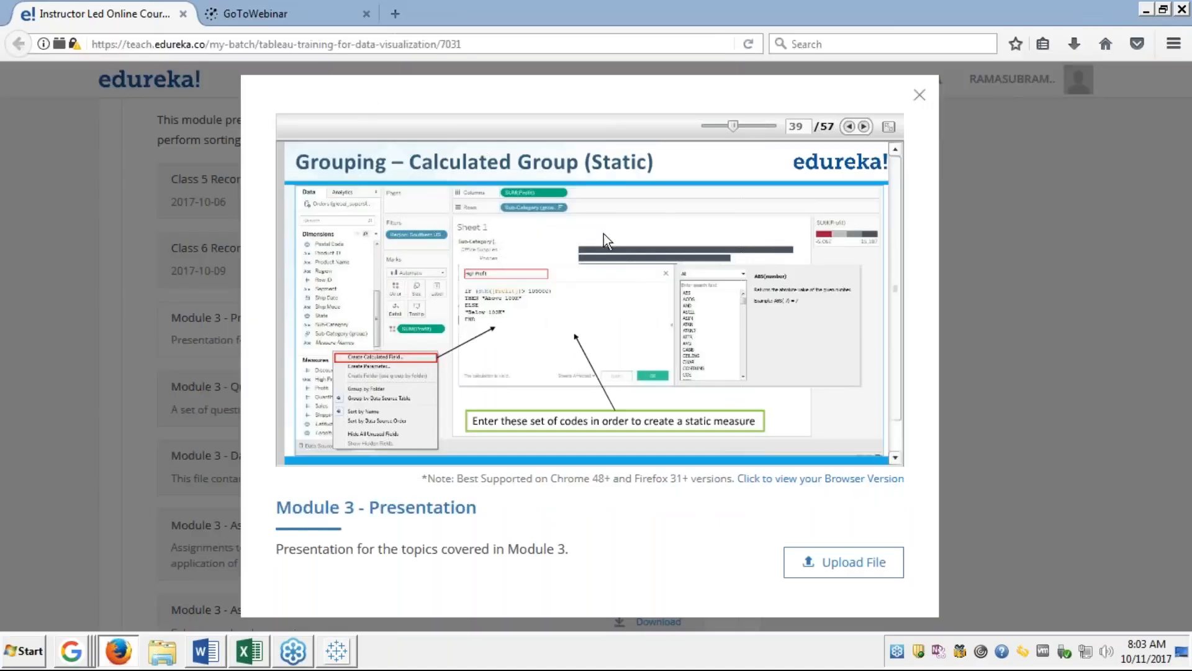
pyautogui.click(889, 126)
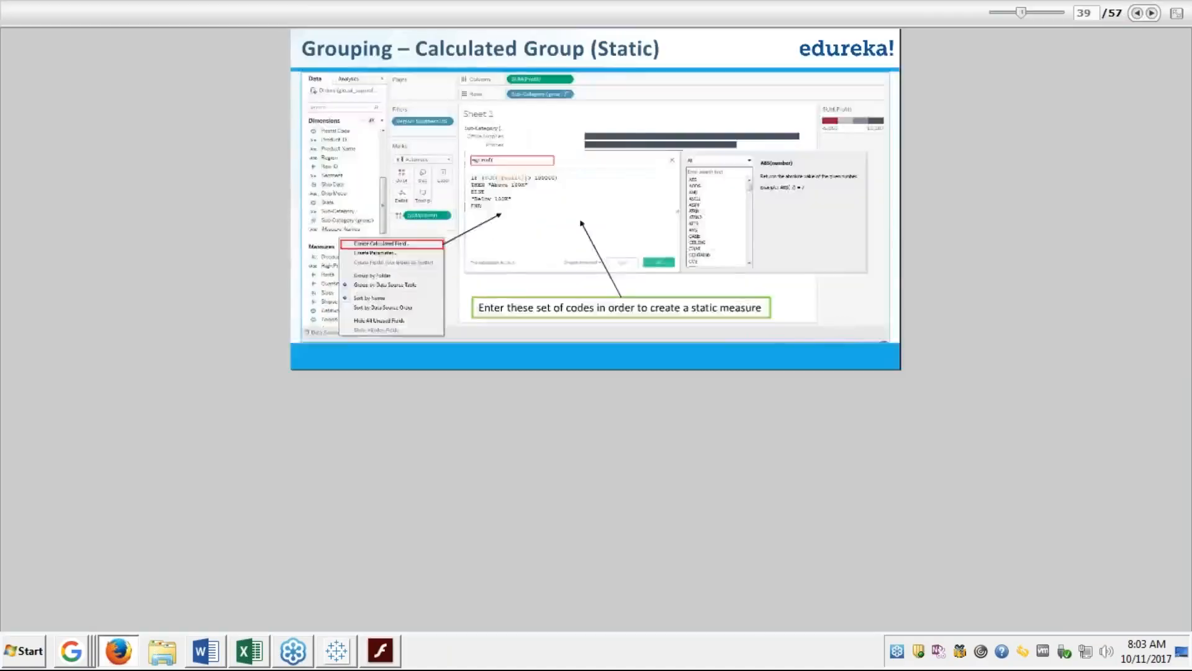
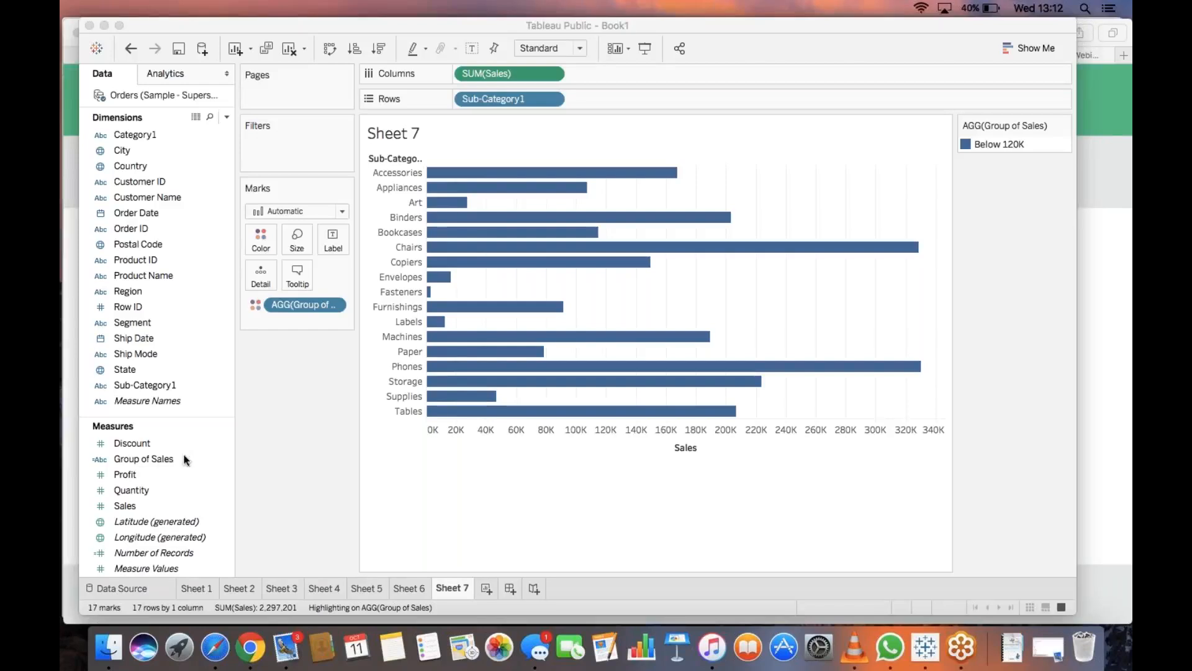
# Bring Tableau Public to the front and open the Group of Sales field's dropdown menu.
pyautogui.click(168, 458)
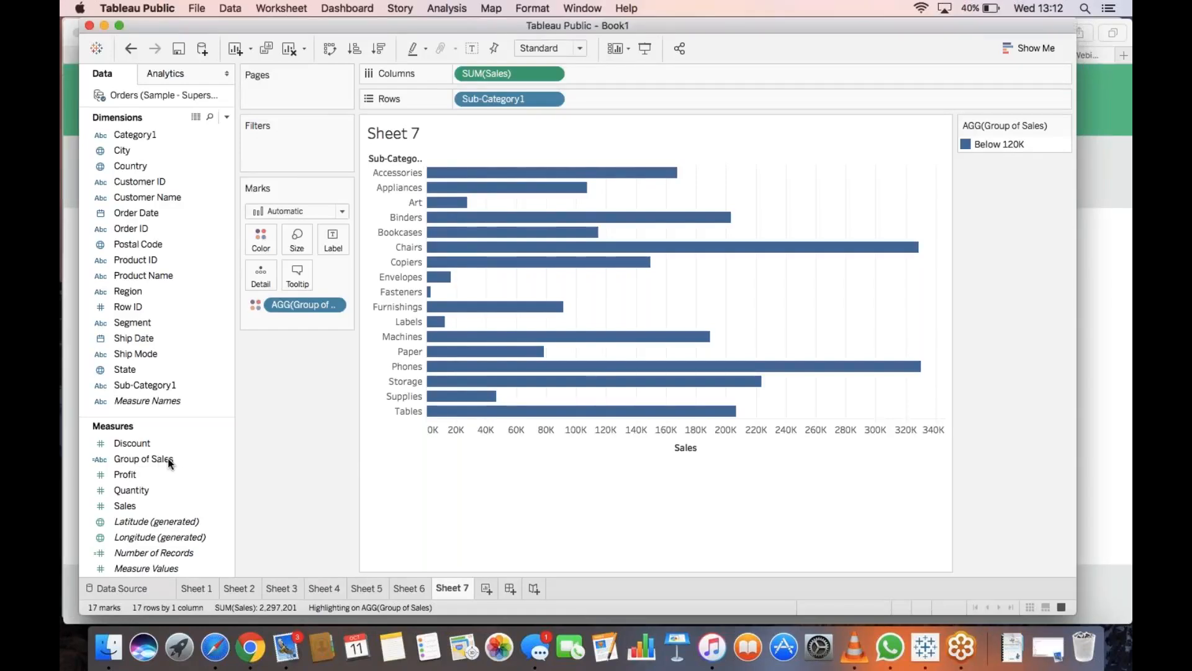
pyautogui.click(227, 461)
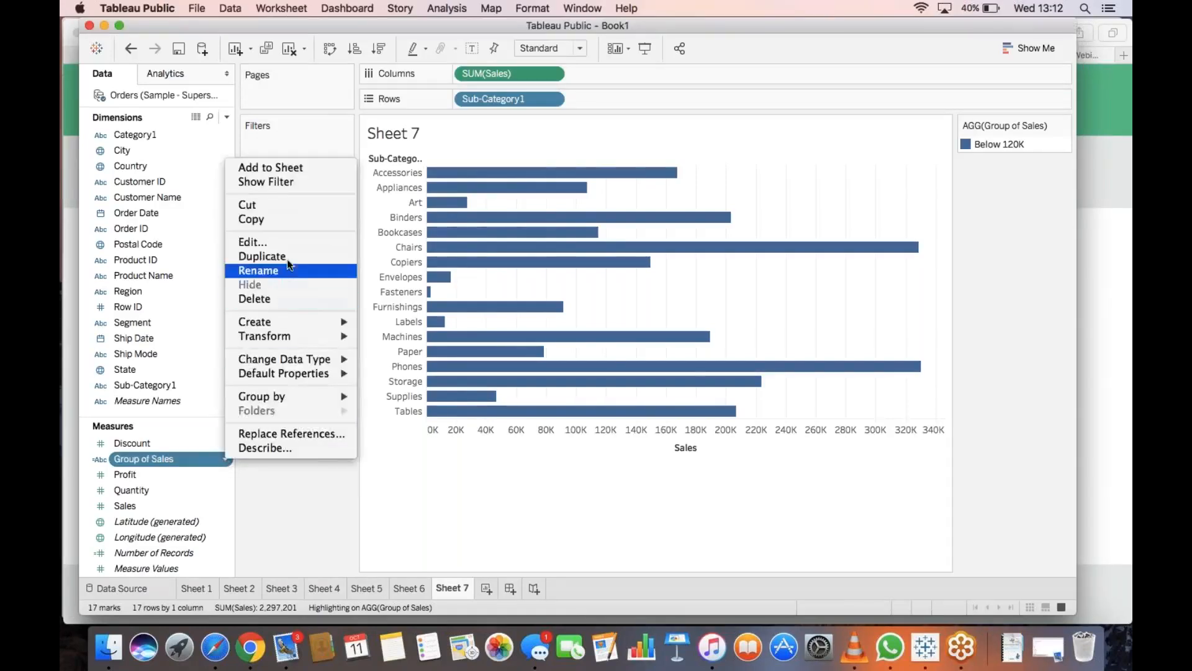
# Change the Group of Sales threshold from 1200000 to 120000, then apply and confirm.
pyautogui.click(285, 241)
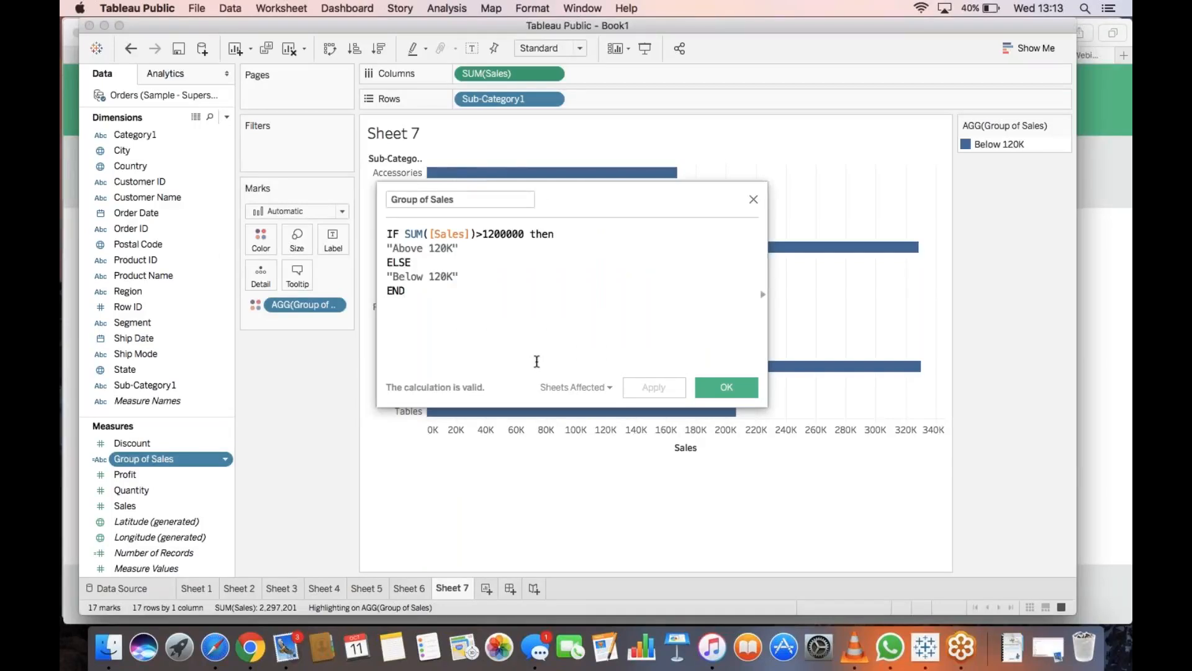
pyautogui.click(525, 236)
pyautogui.press('BackSpace')
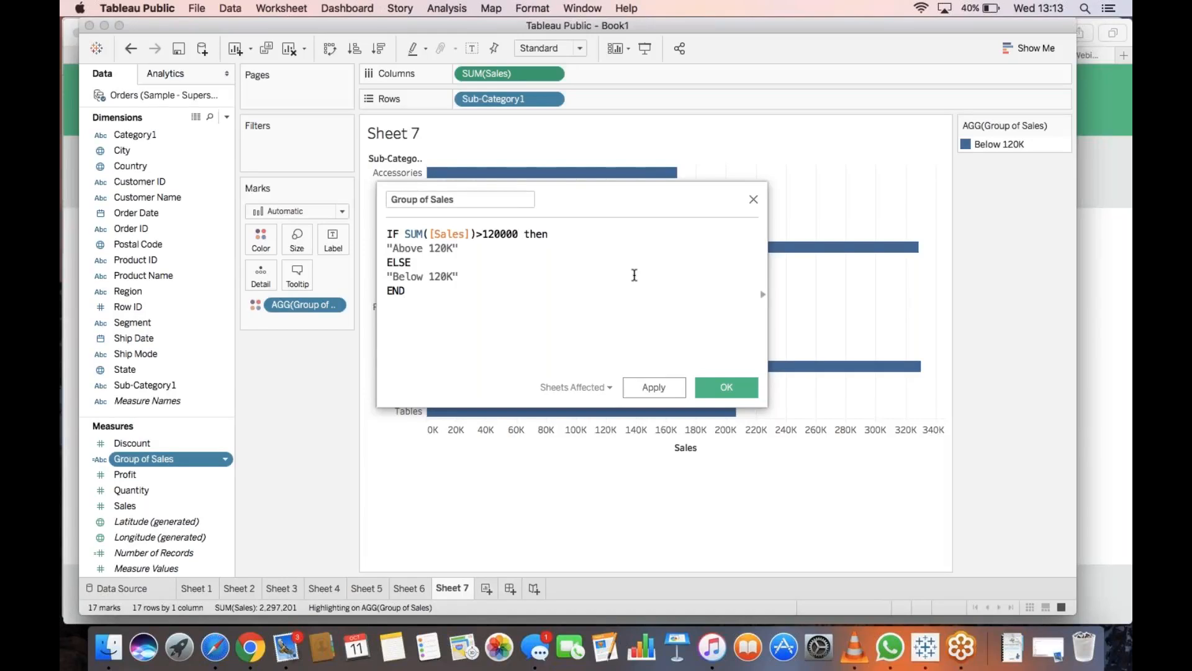
pyautogui.click(655, 388)
pyautogui.click(715, 387)
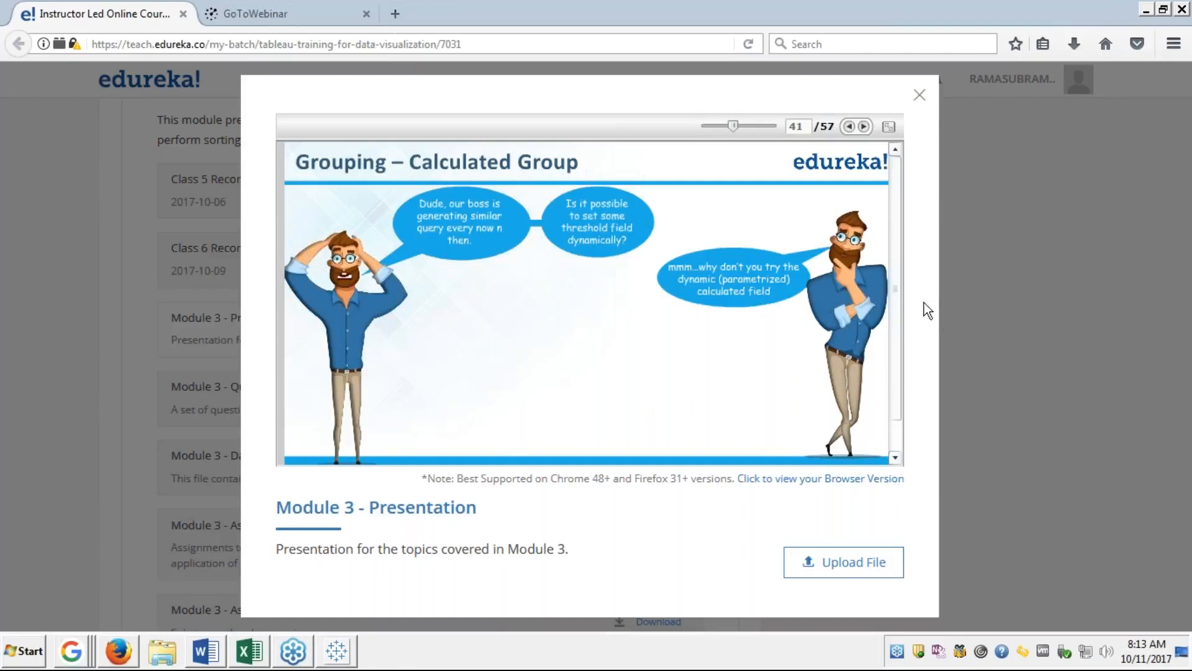
# Show the Grouping – Calculated Group slide full screen, then return to Tableau Book1.
pyautogui.click(888, 127)
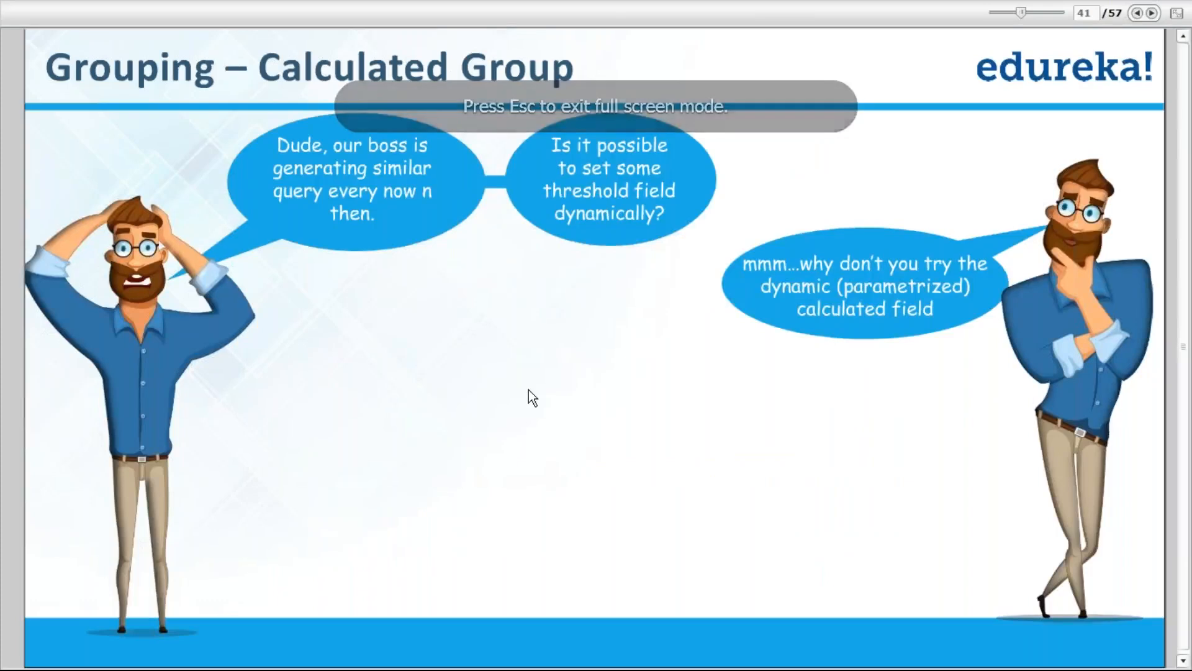
pyautogui.hotkey('alt', 'Tab')
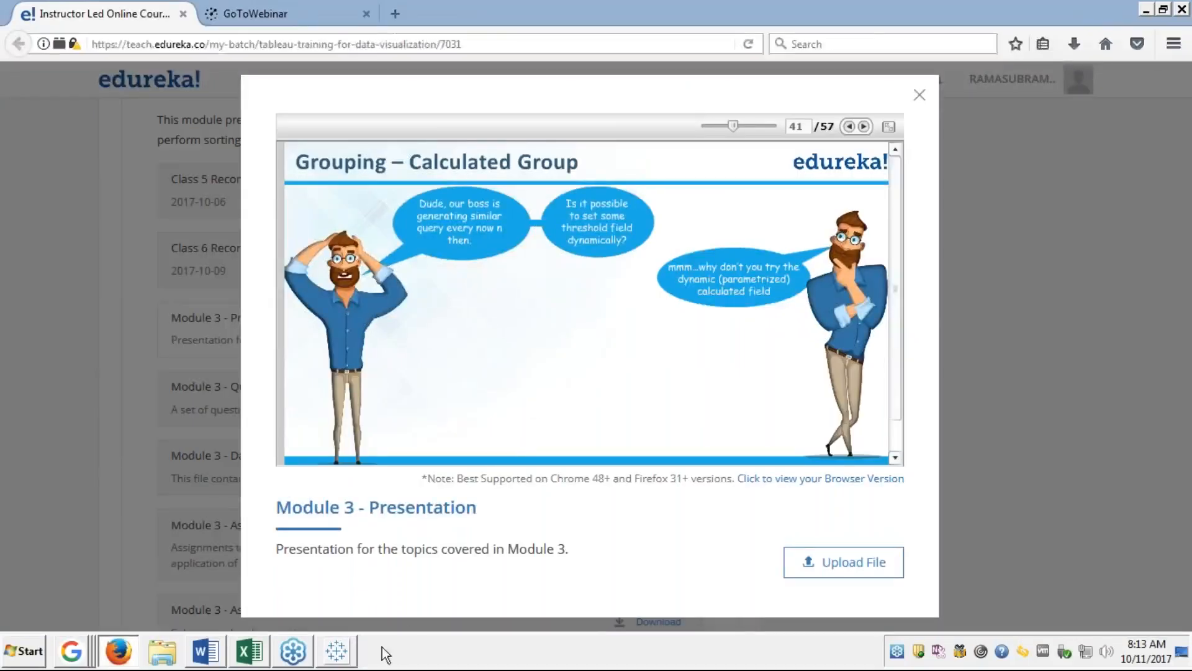
pyautogui.click(336, 657)
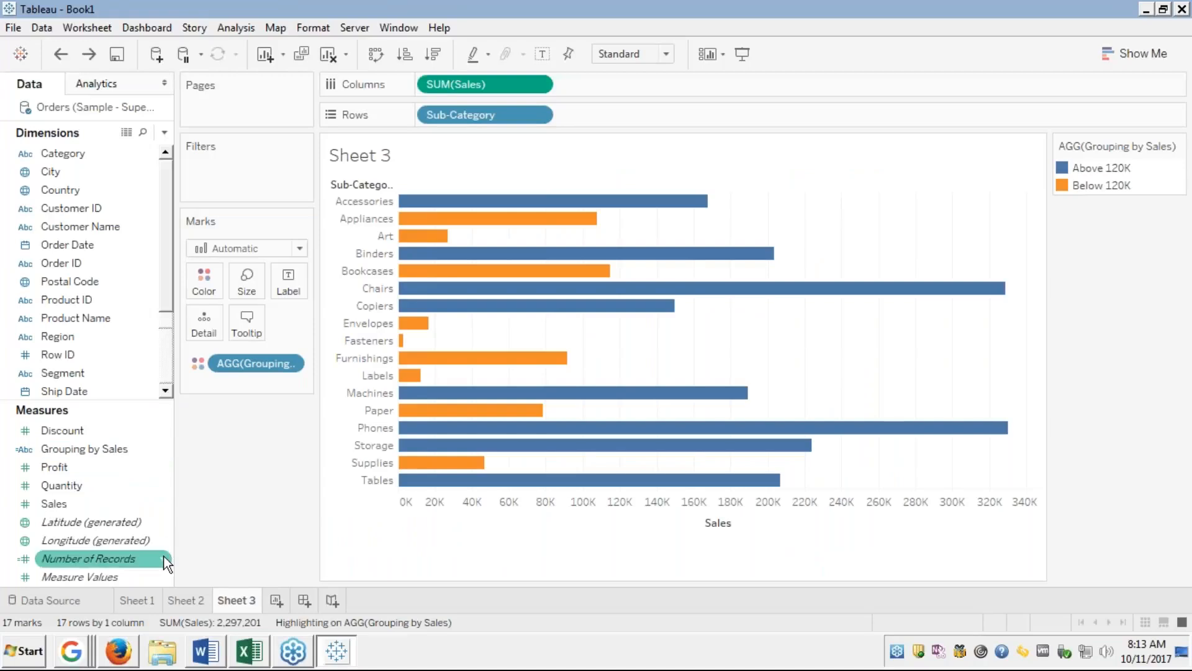
# Open the Dimensions pane menu for creating a calculated field or parameter.
pyautogui.scroll(-2, 165, 380)
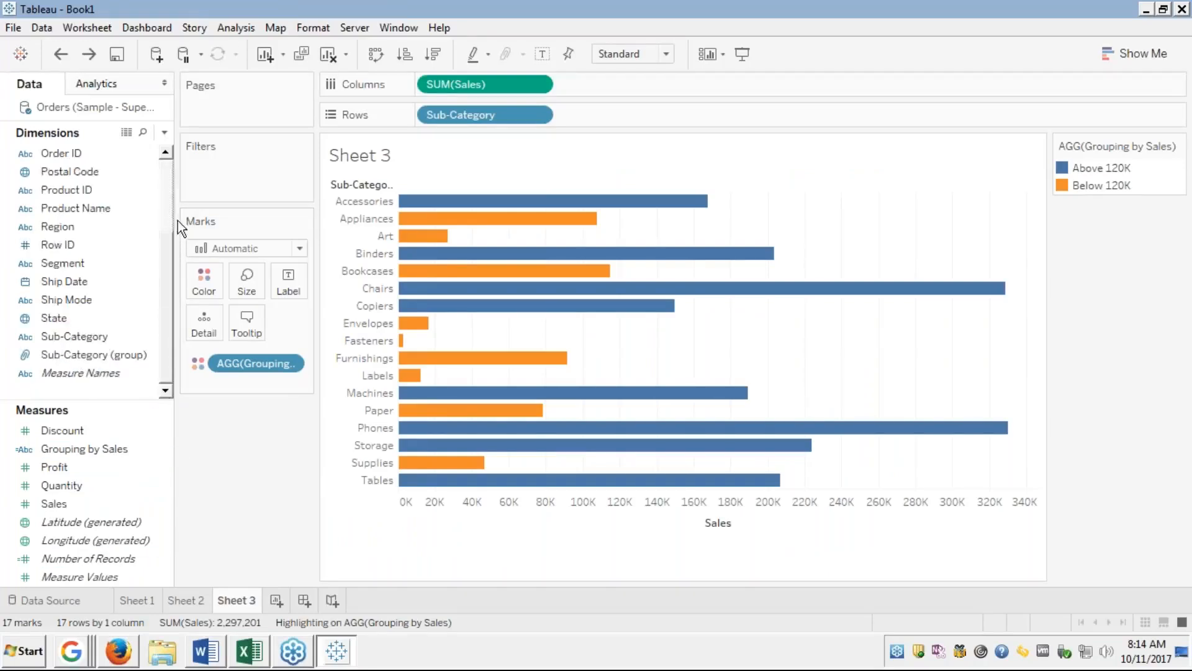
pyautogui.scroll(2, 165, 197)
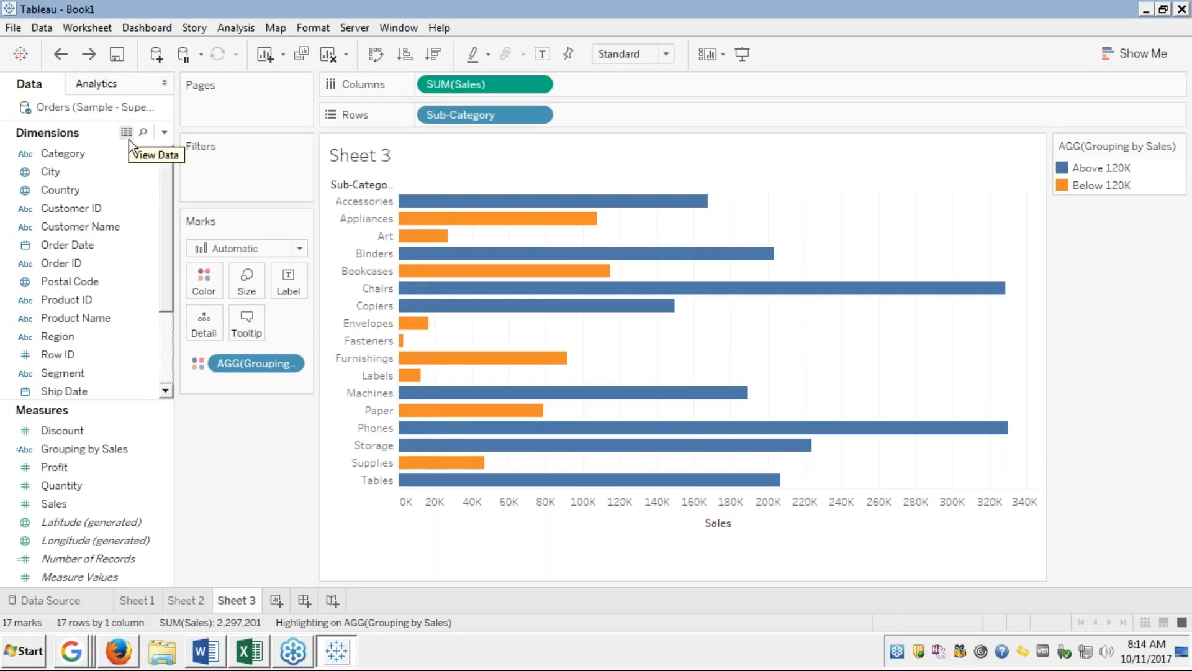
pyautogui.click(163, 132)
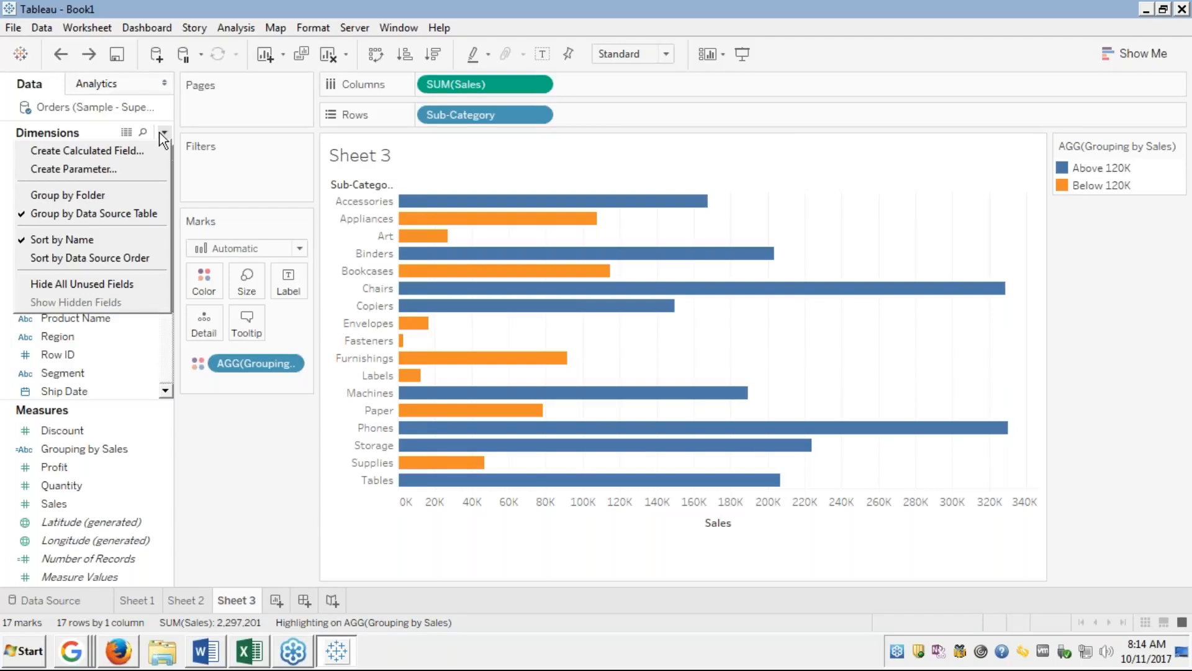
# Start a new parameter named Threshold.
pyautogui.click(84, 168)
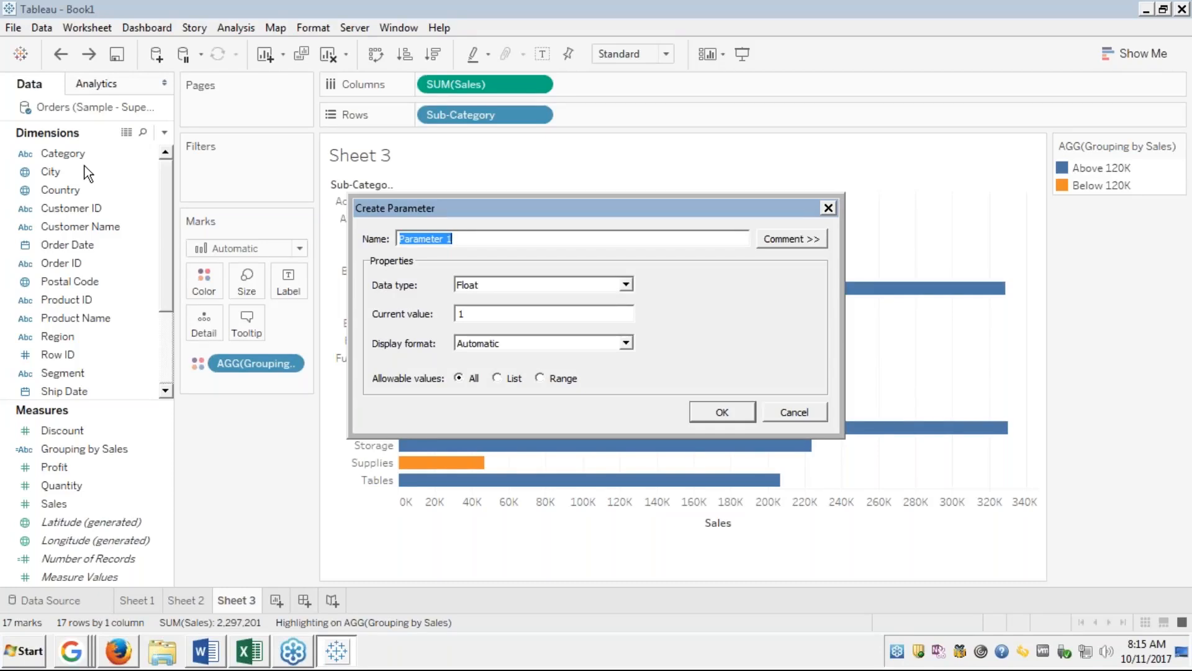
pyautogui.write('Threshold')
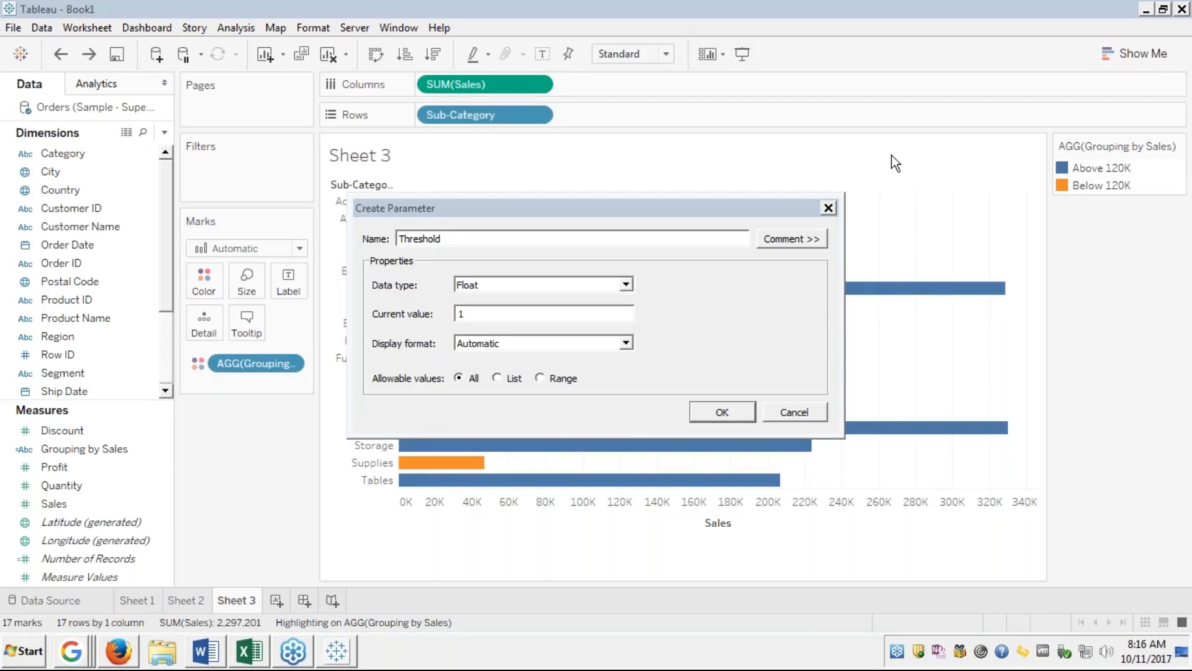
pyautogui.click(453, 228)
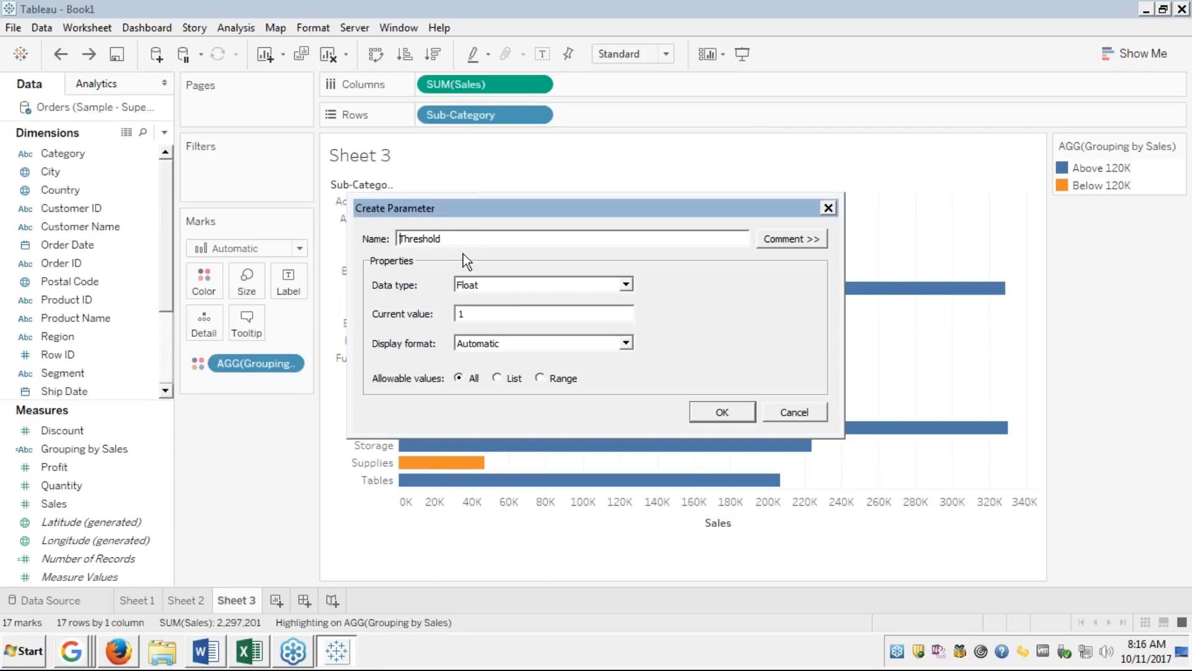
# Make Threshold an Integer parameter with Currency (Custom) $1.00 format and create it.
pyautogui.click(513, 285)
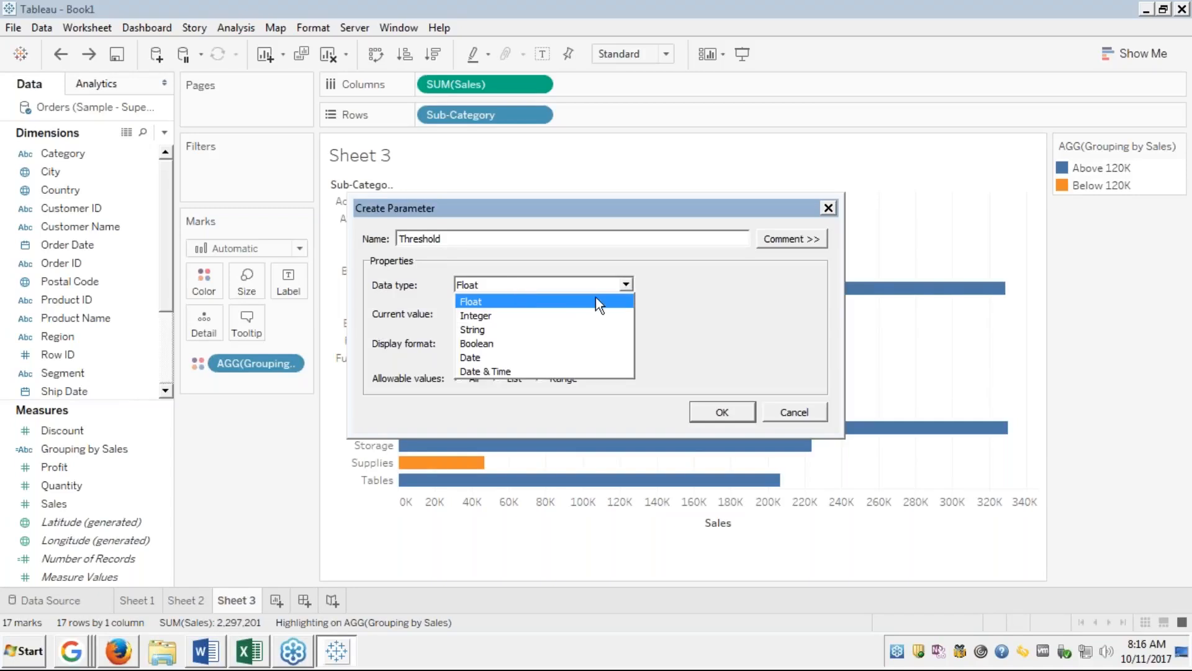
pyautogui.click(558, 302)
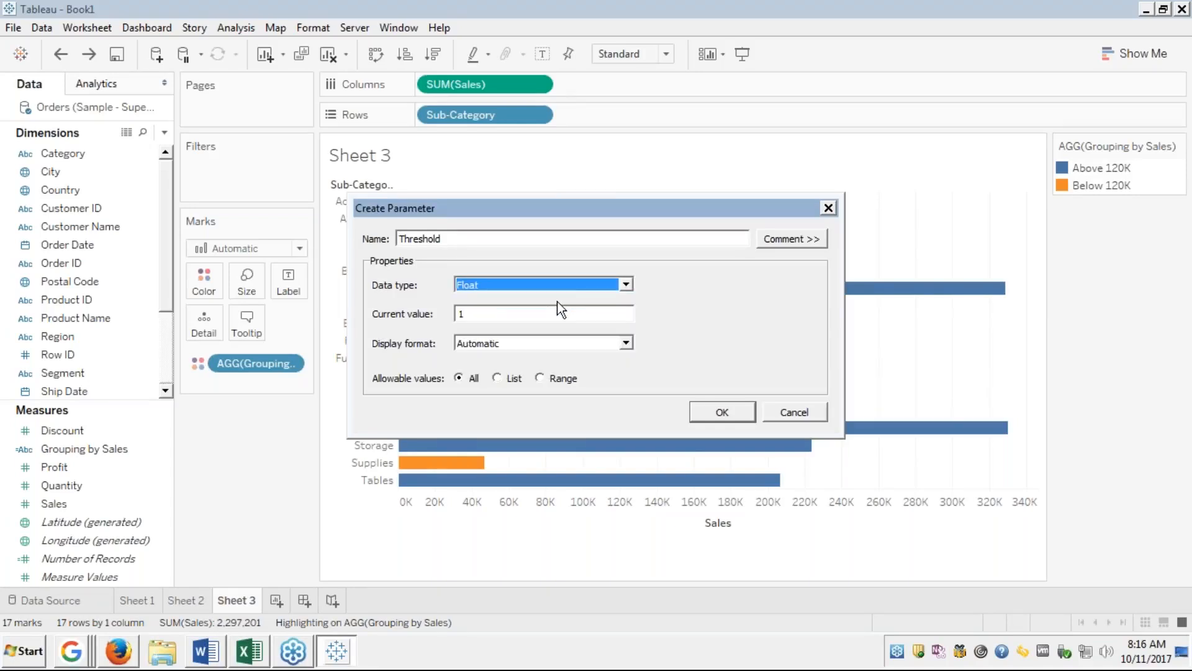
pyautogui.click(562, 287)
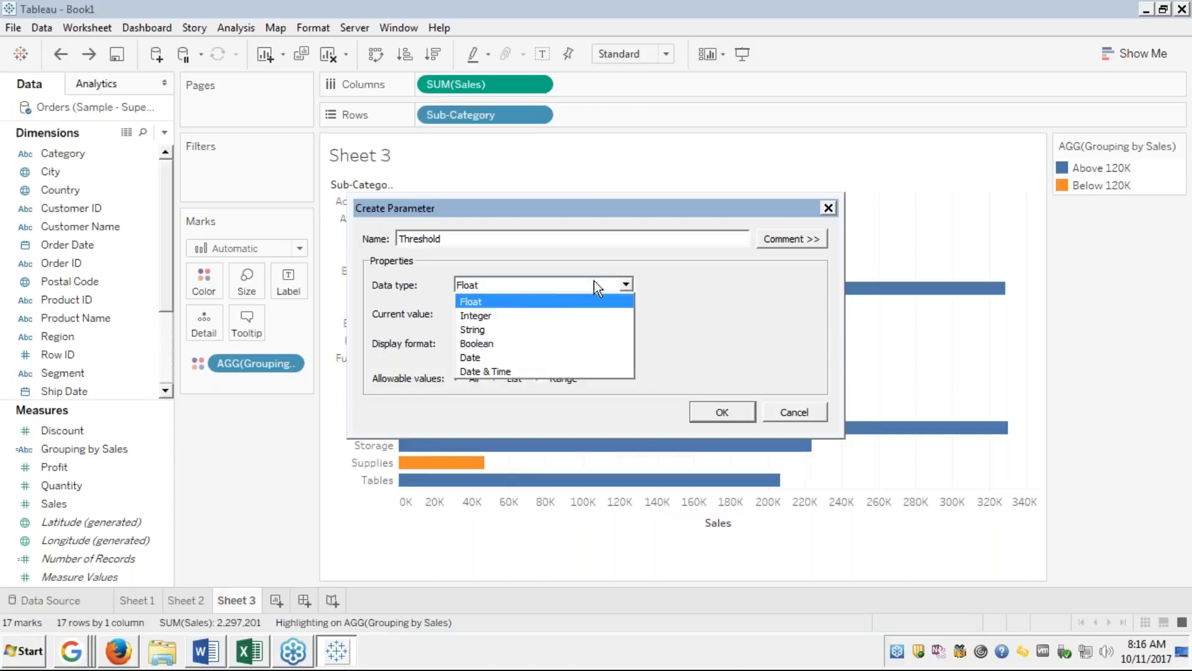
pyautogui.click(490, 315)
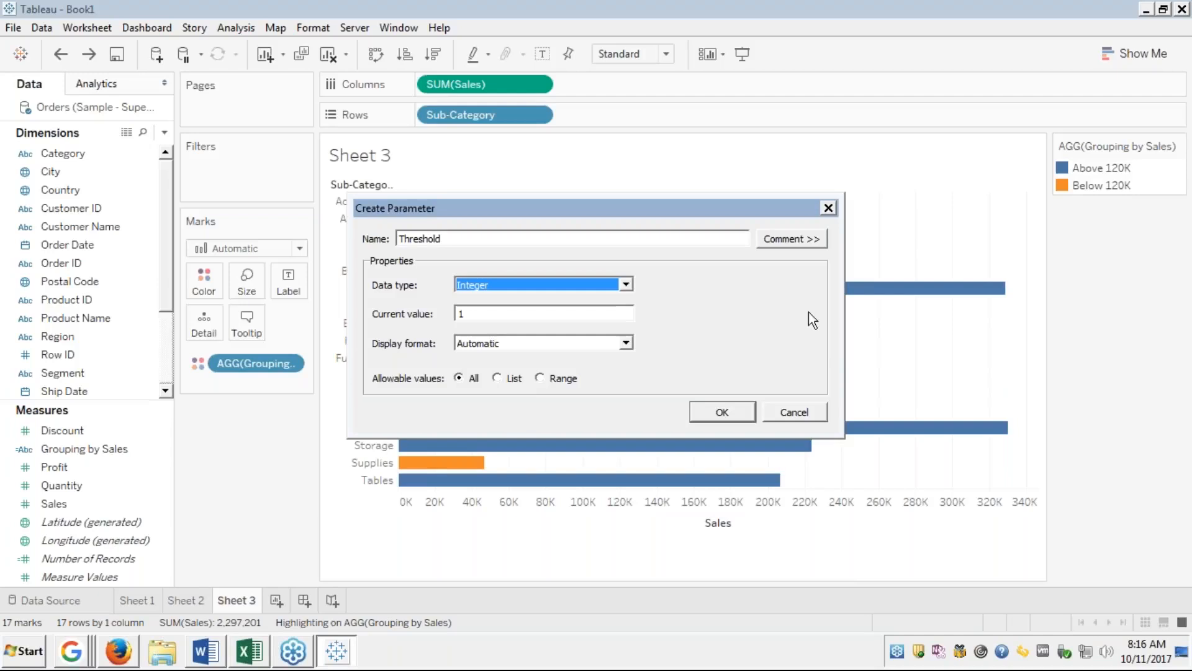
pyautogui.click(626, 342)
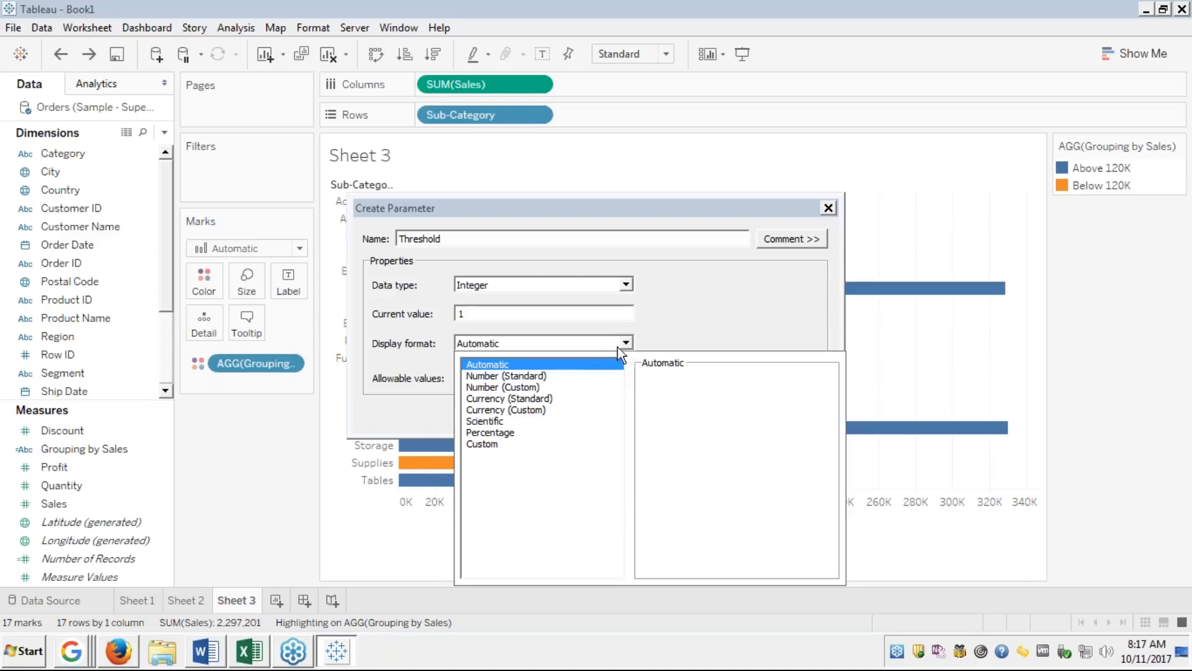
pyautogui.click(489, 413)
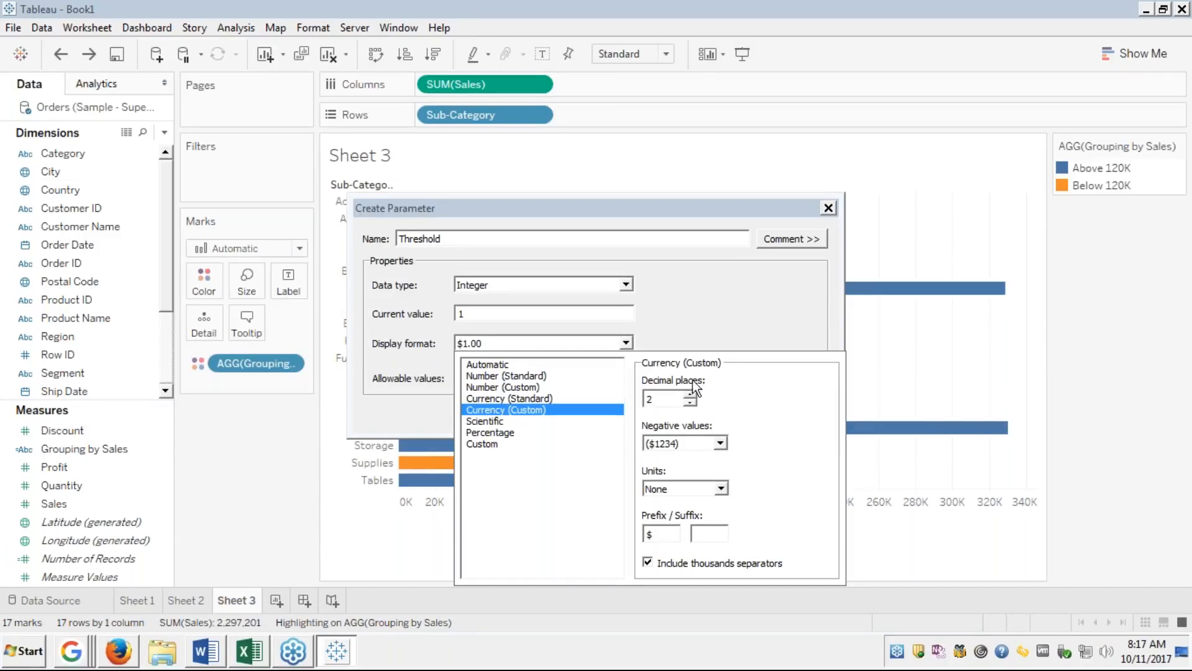
pyautogui.click(725, 305)
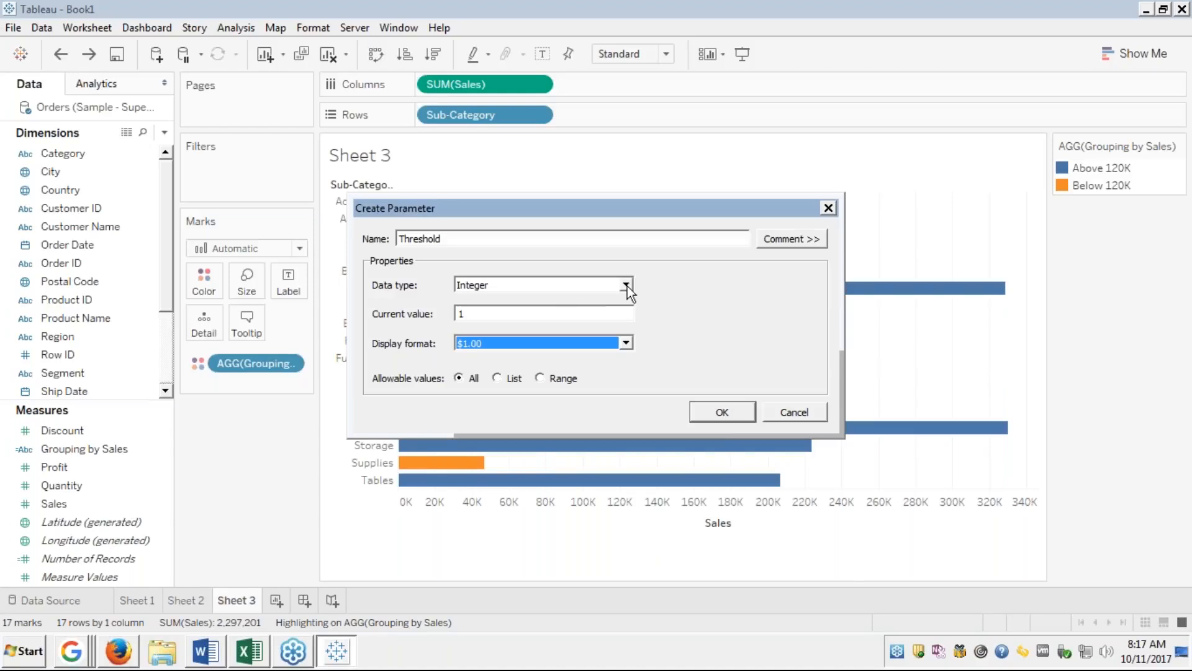
pyautogui.click(522, 309)
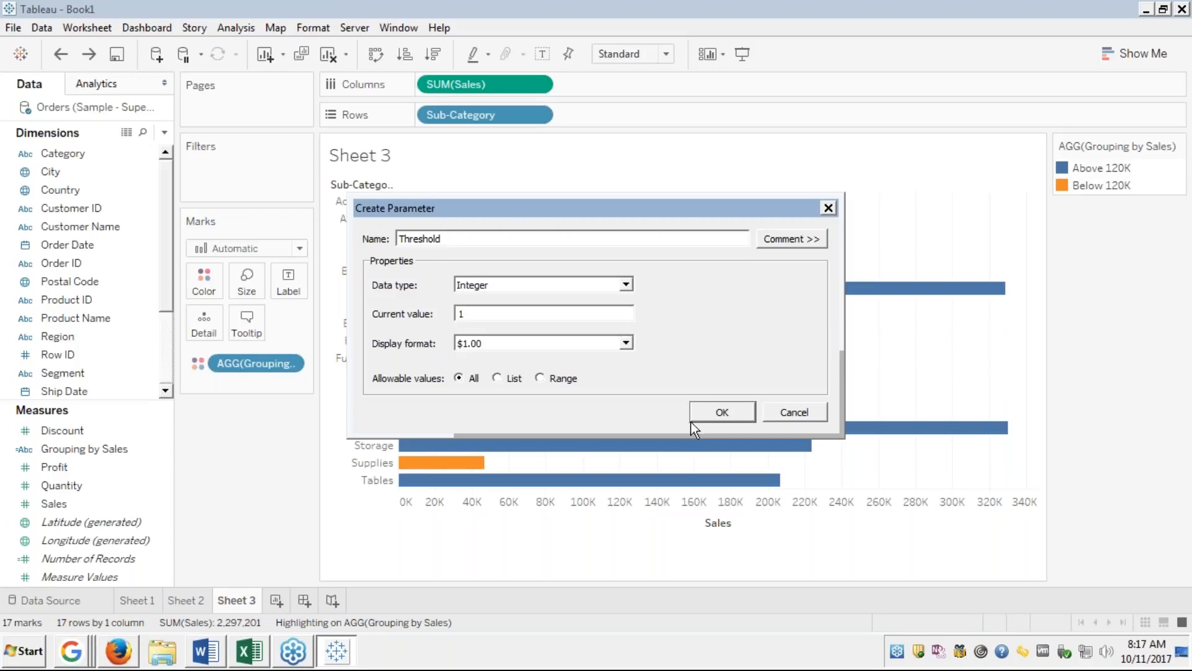
pyautogui.click(722, 413)
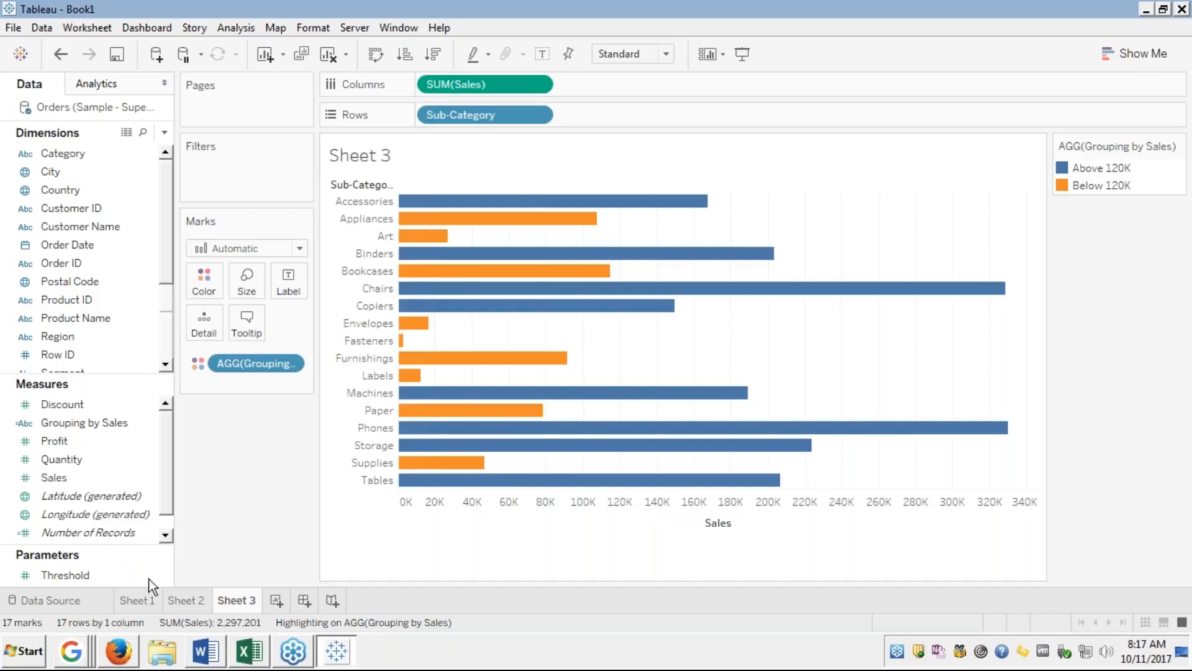
pyautogui.click(66, 576)
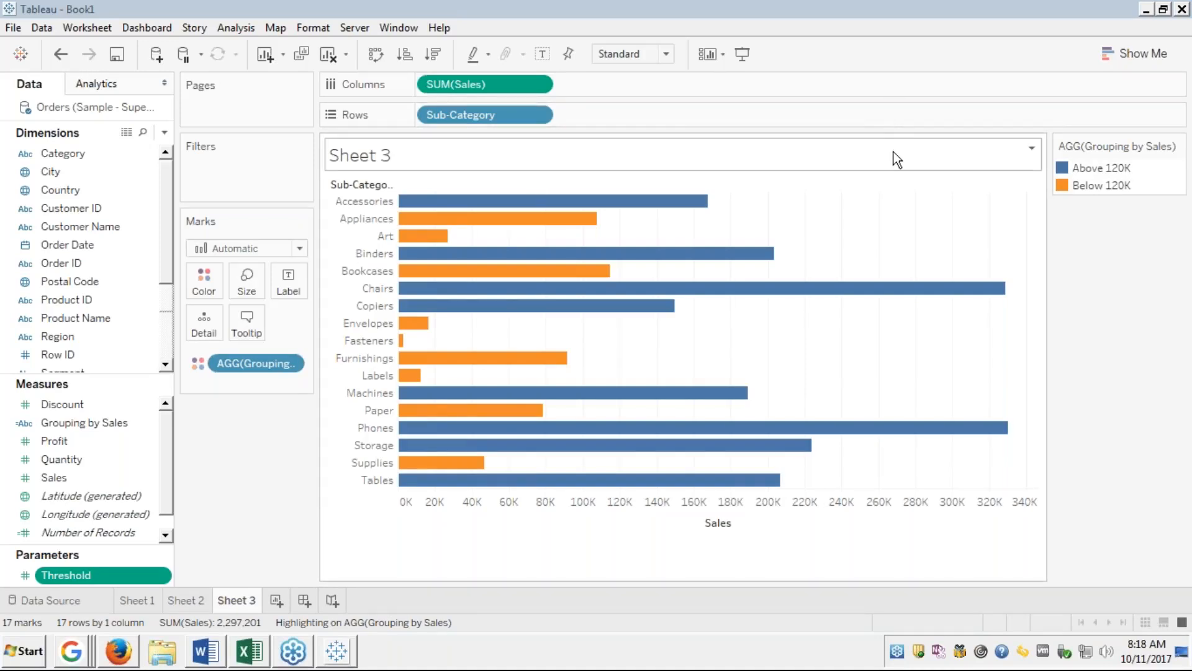
# Show the Threshold parameter control and set it to 120,000, then to $10,000.00.
pyautogui.rightClick(114, 571)
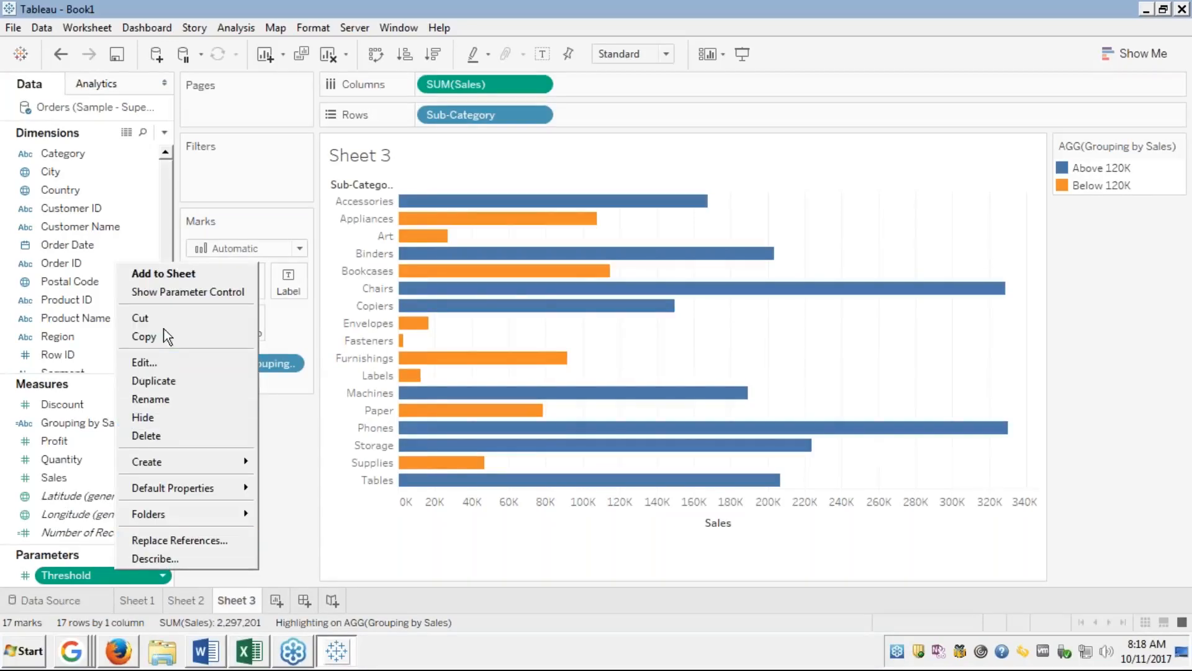
pyautogui.click(171, 293)
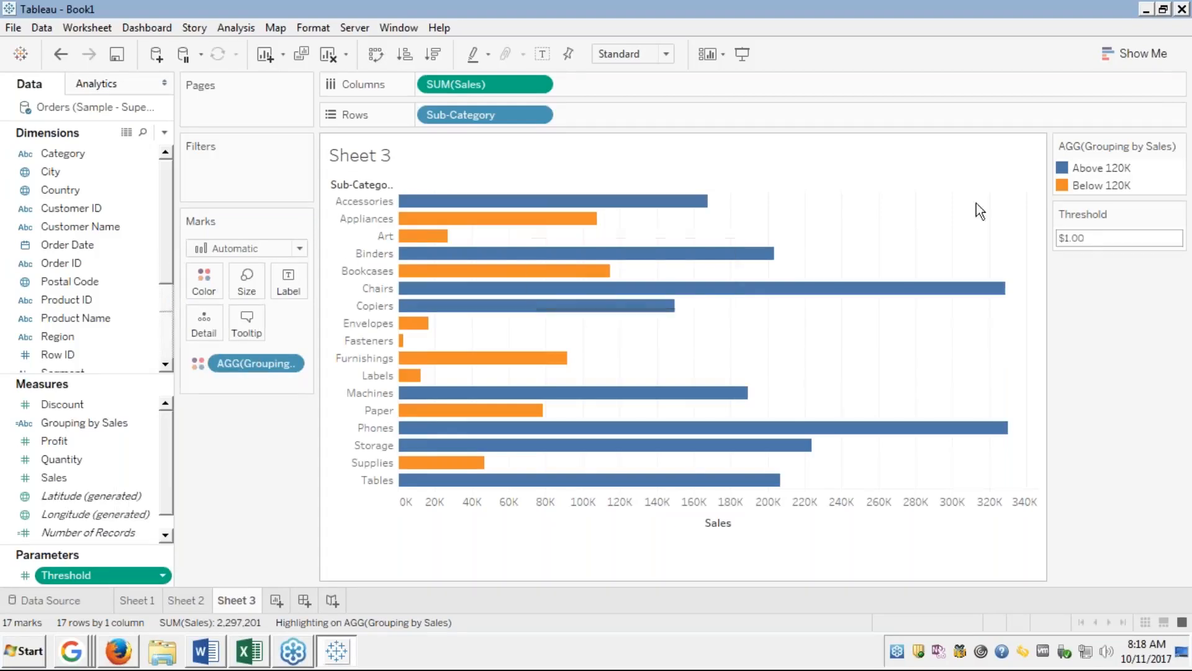
pyautogui.click(1099, 240)
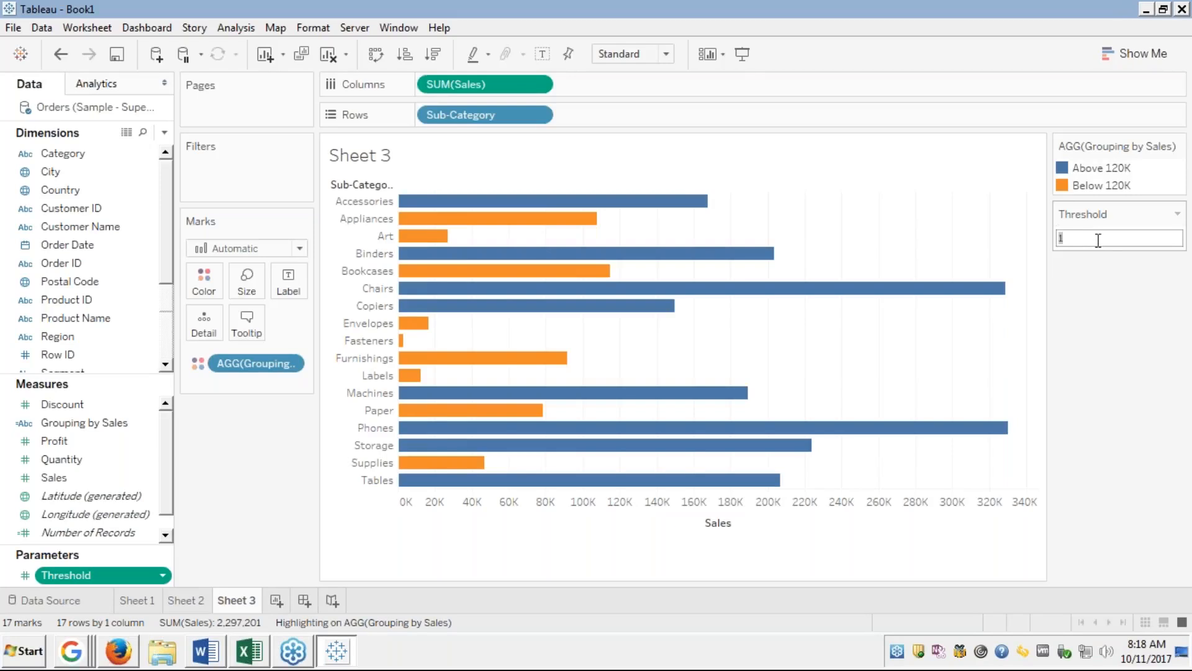
pyautogui.write('120000')
pyautogui.press('Return')
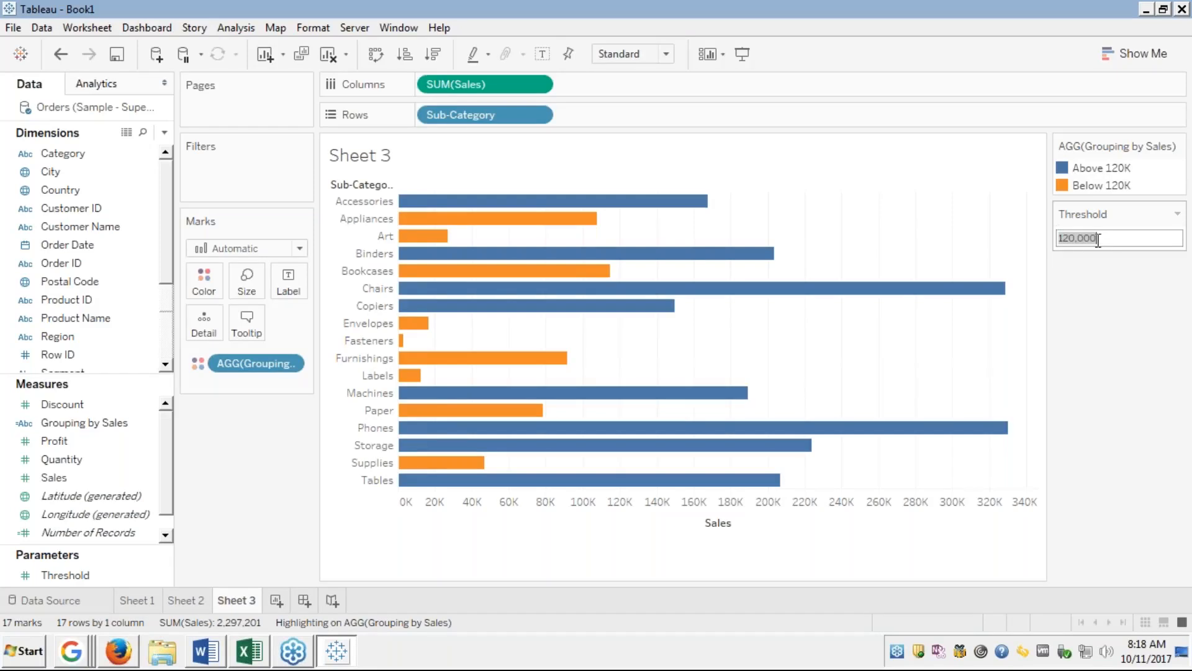
pyautogui.write('10000')
pyautogui.press('Return')
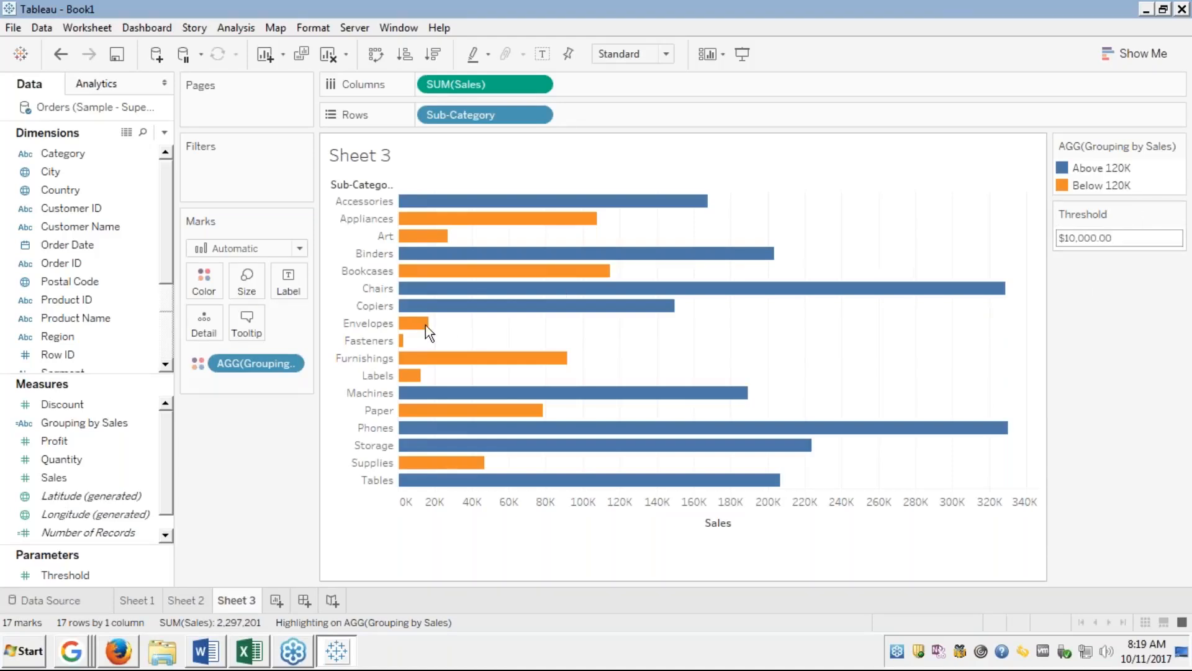
# Remove the Grouping by Sales colouring from the bars and set Threshold to 1,000, then $500.00.
pyautogui.moveTo(226, 362); pyautogui.dragTo(82, 377)
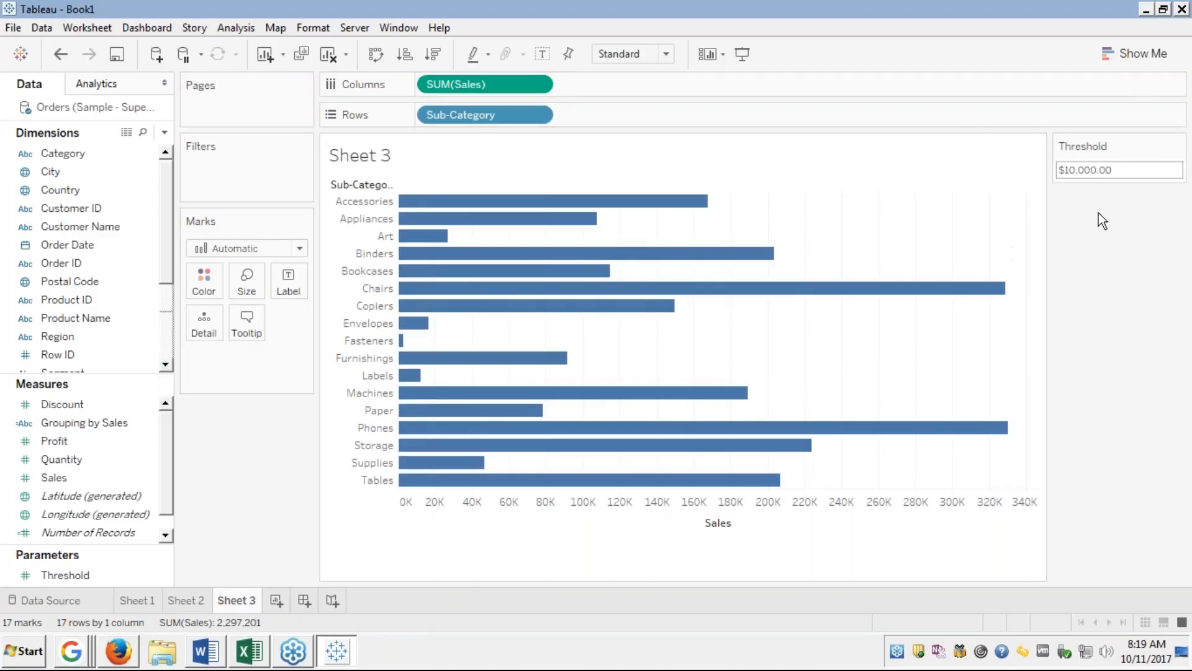
pyautogui.click(1117, 170)
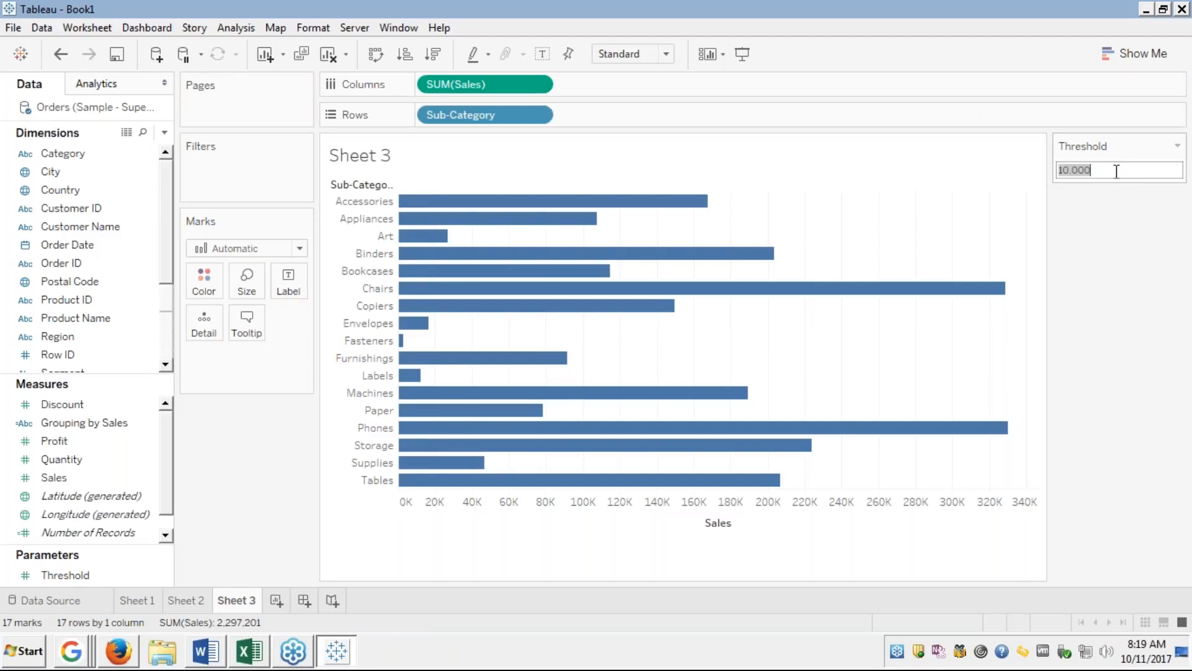
pyautogui.write('1000')
pyautogui.press('Return')
pyautogui.write('500')
pyautogui.press('Return')
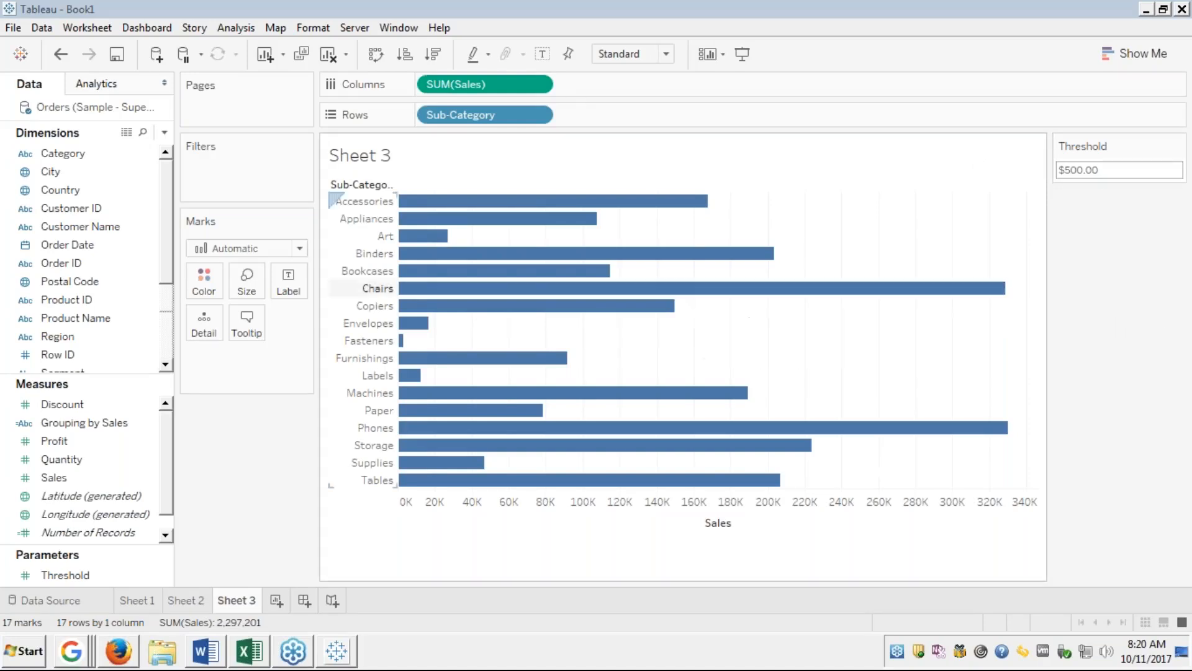
# In the Grouping by Sales formula, replace the fixed 120000 with the [Threshold] parameter.
pyautogui.rightClick(102, 426)
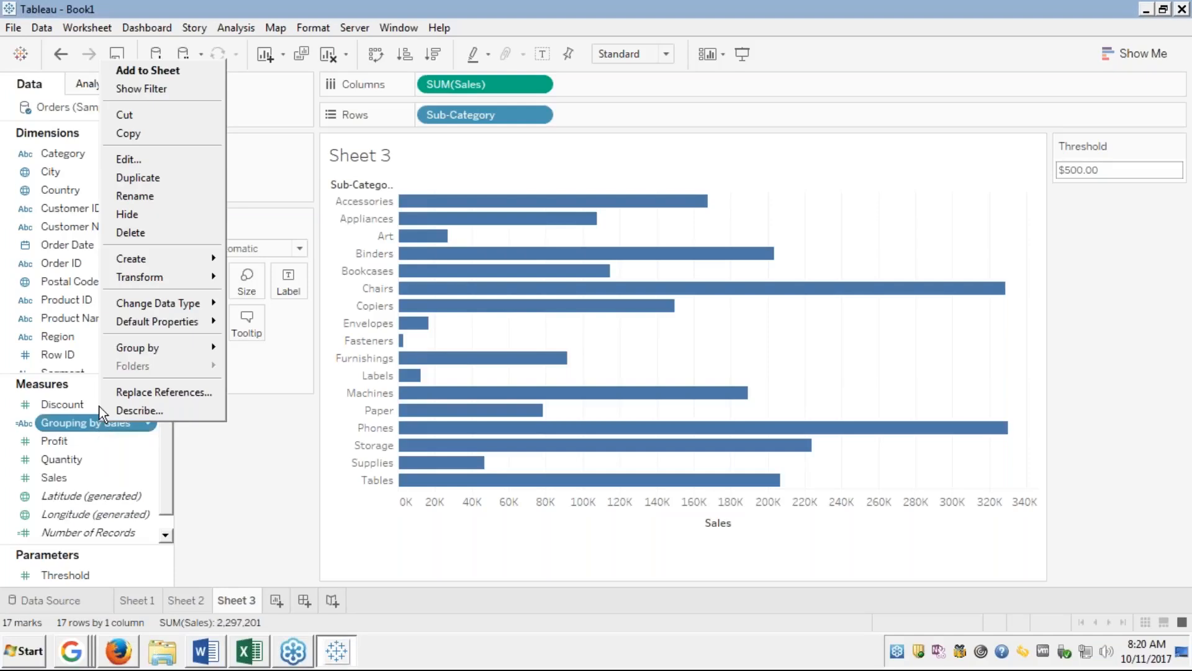
pyautogui.click(121, 159)
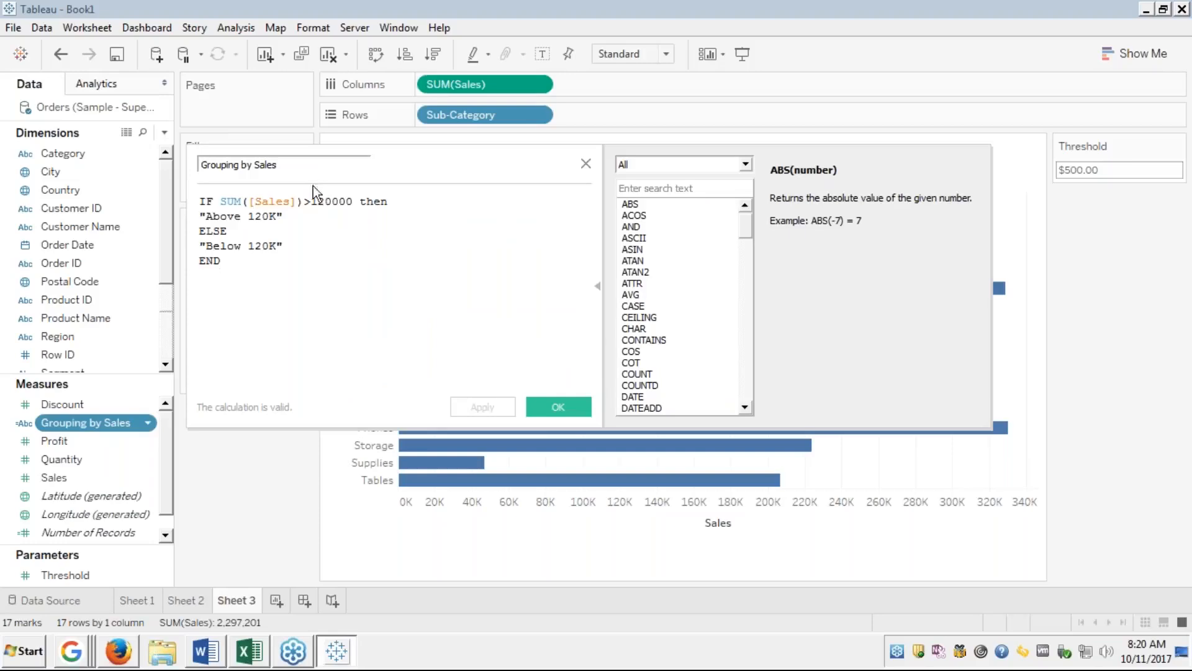
pyautogui.doubleClick(329, 206)
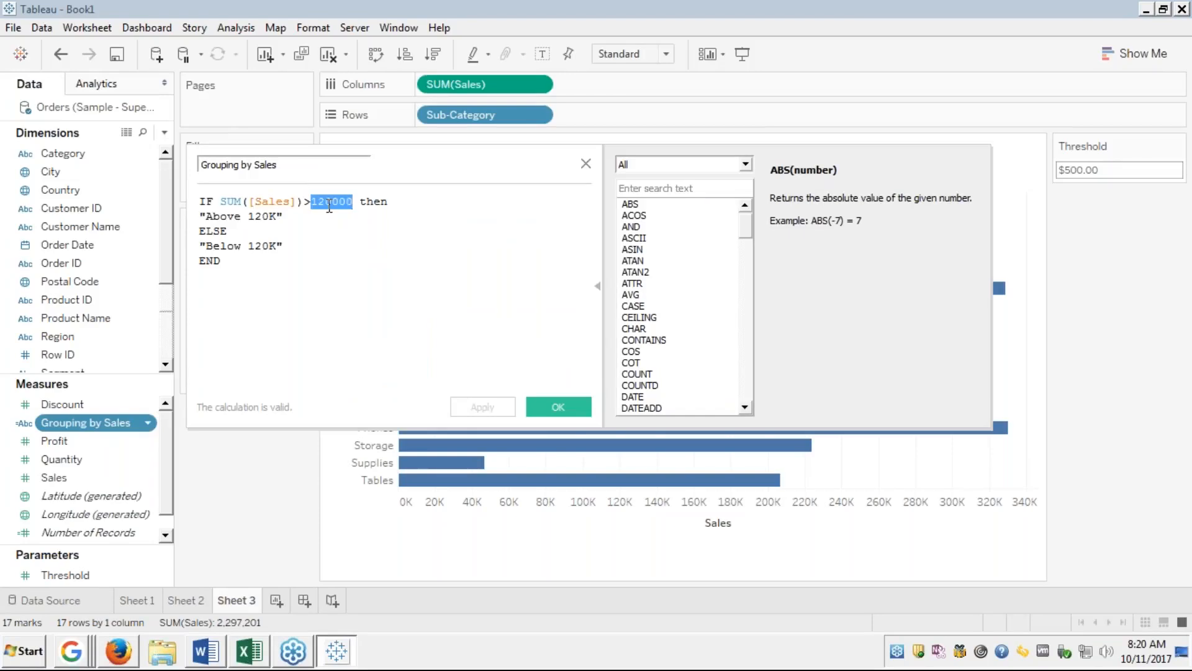
pyautogui.press('BackSpace')
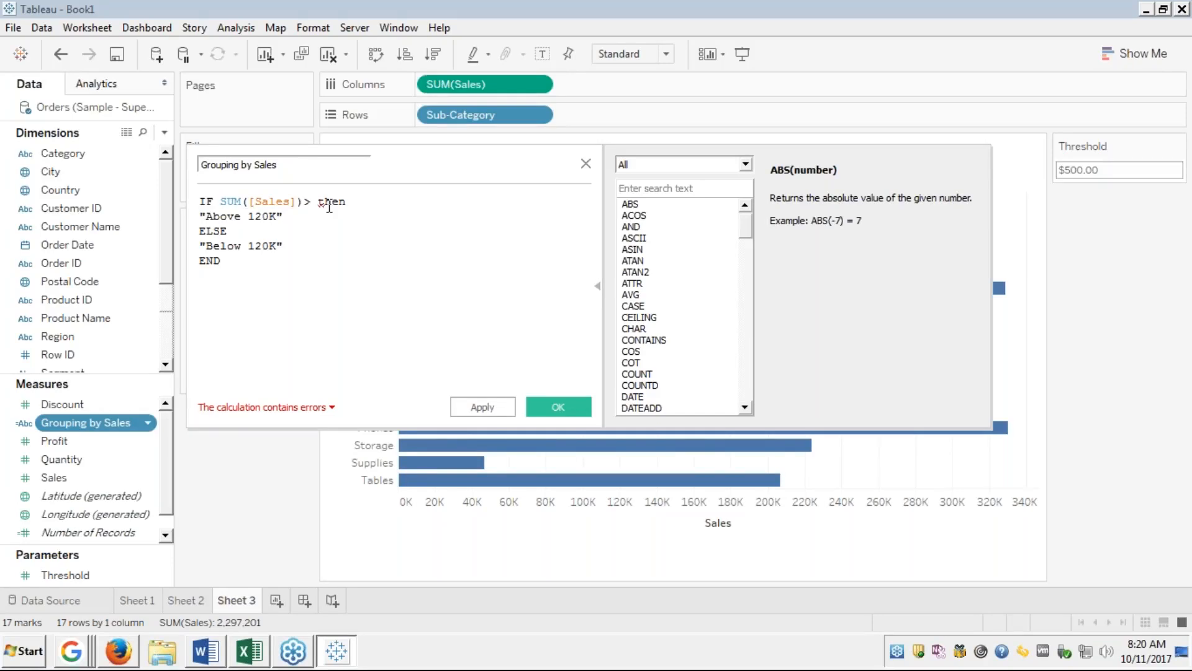
pyautogui.hotkey('ctrl', 'space')
pyautogui.write('th')
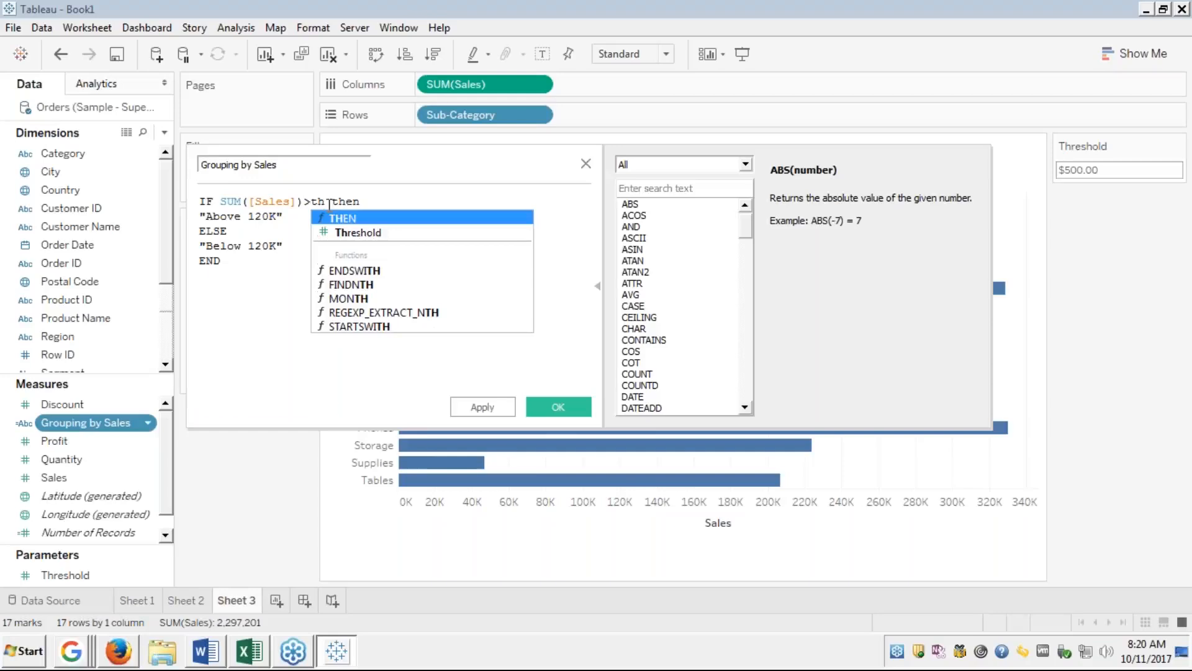
pyautogui.press('Down')
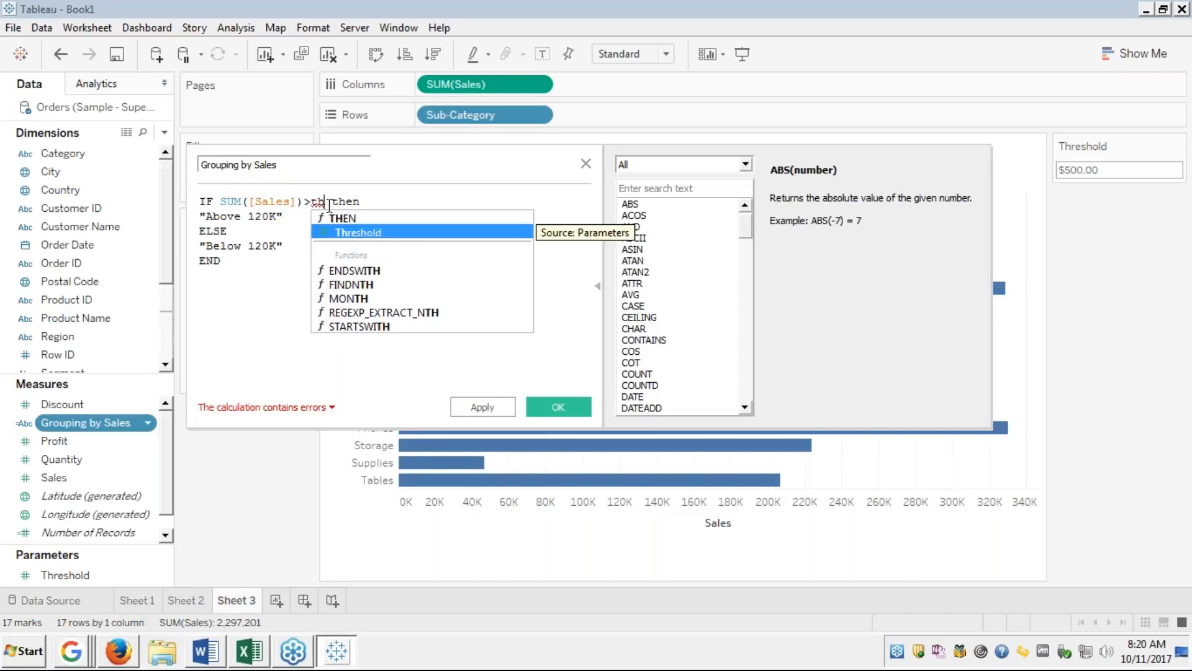
pyautogui.press('Return')
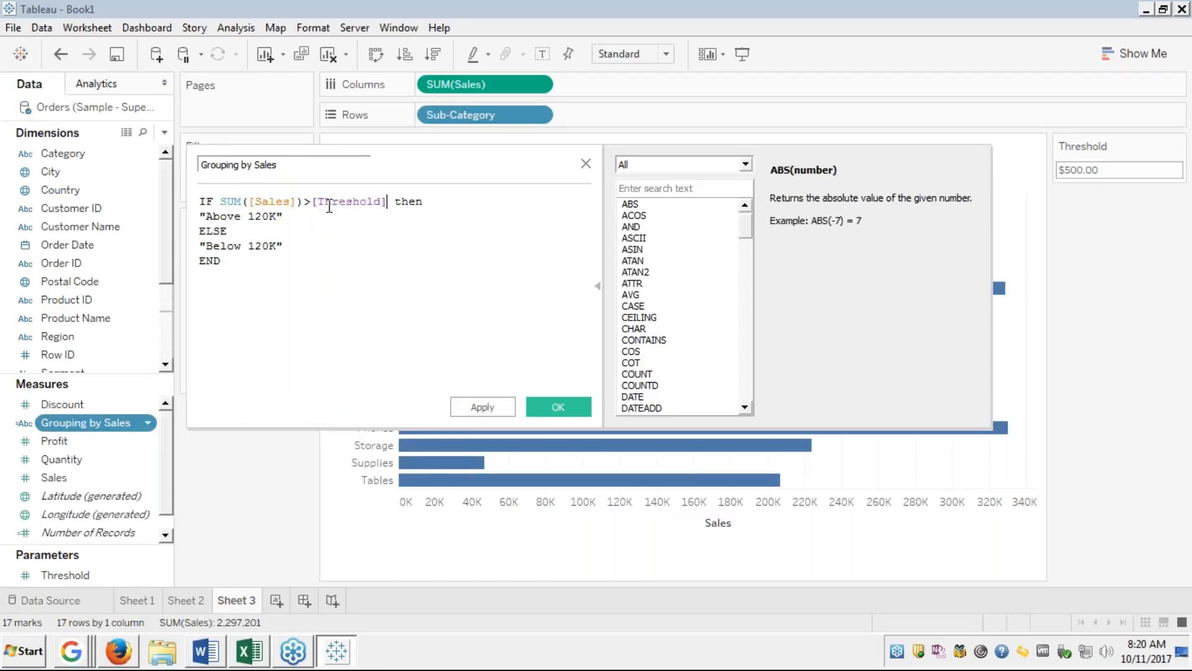
pyautogui.click(372, 234)
pyautogui.click(339, 205)
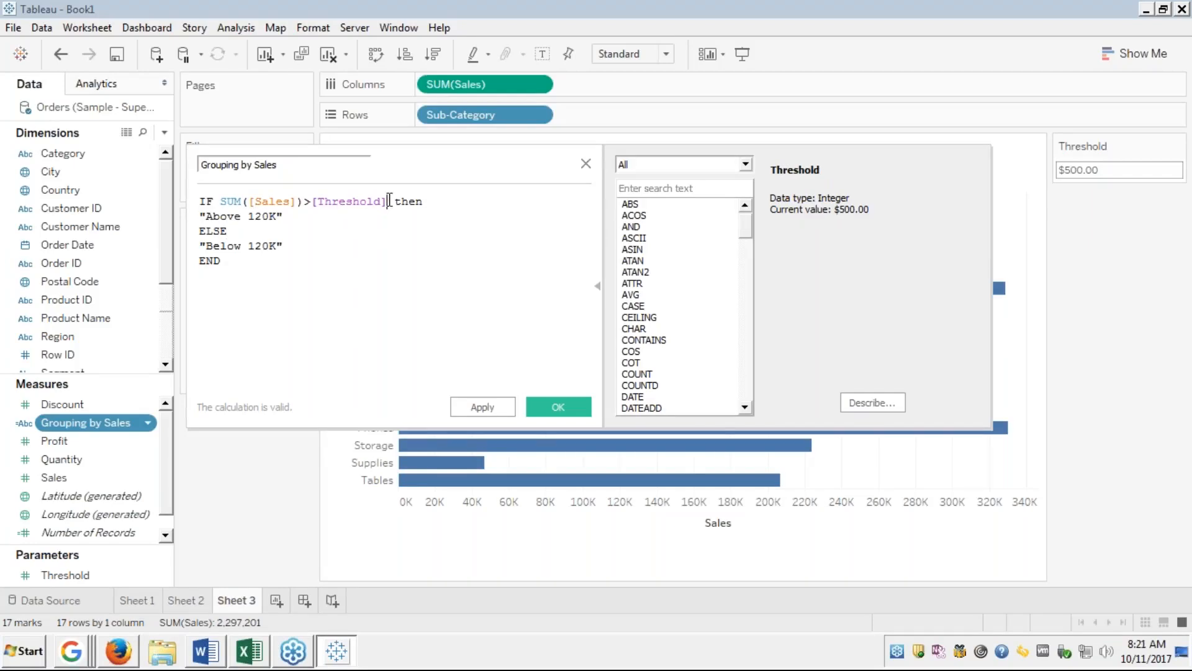
pyautogui.click(388, 200)
# Rename the result labels from Above/Below 120K to Above Threshold and Below Threshold.
pyautogui.doubleClick(261, 217)
pyautogui.write('Threshold')
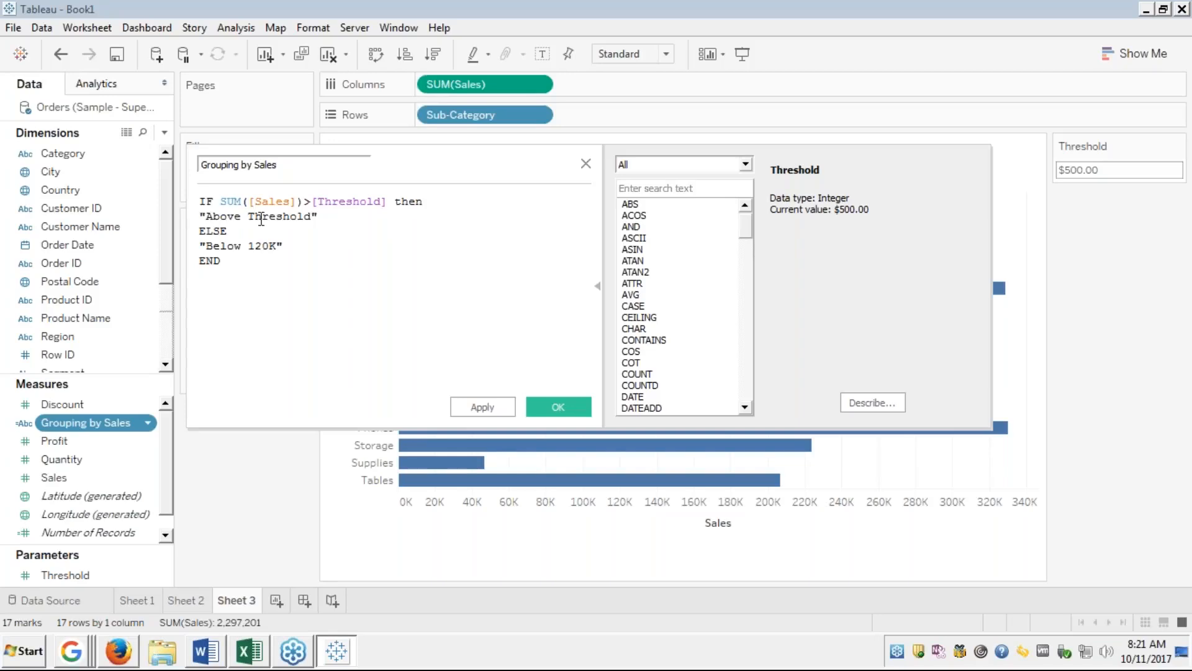
pyautogui.doubleClick(261, 216)
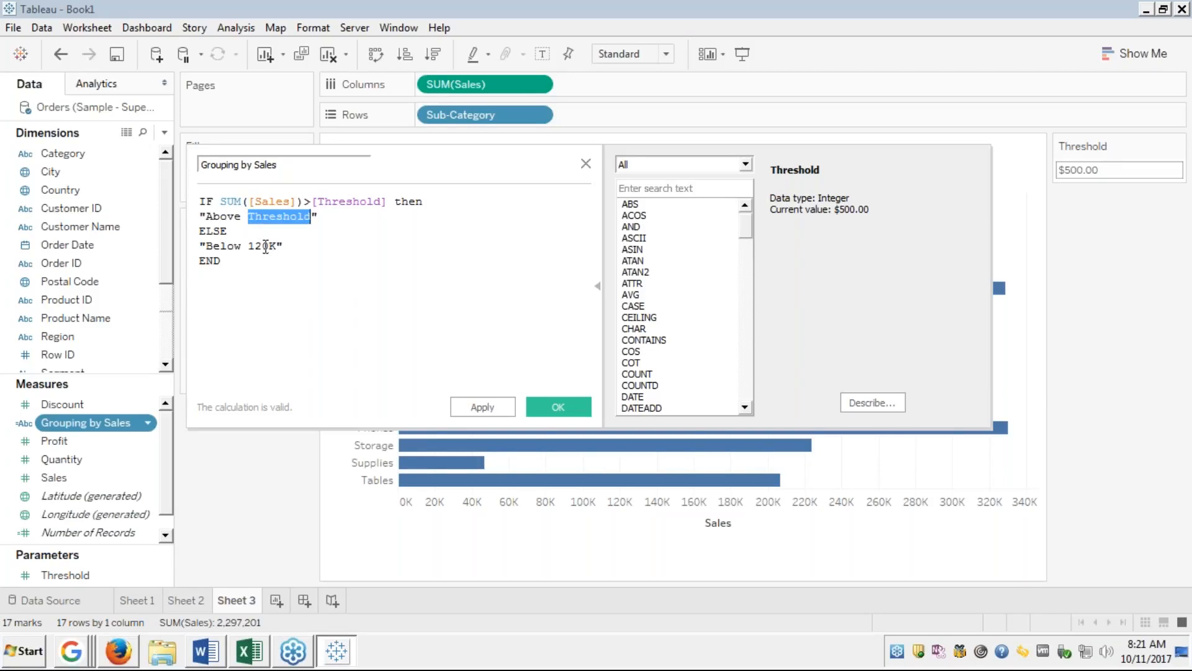
pyautogui.hotkey('ctrl', 'c')
pyautogui.doubleClick(266, 247)
pyautogui.hotkey('ctrl', 'v')
pyautogui.click(234, 263)
pyautogui.press('Up')
pyautogui.press('Up')
pyautogui.press('Up')
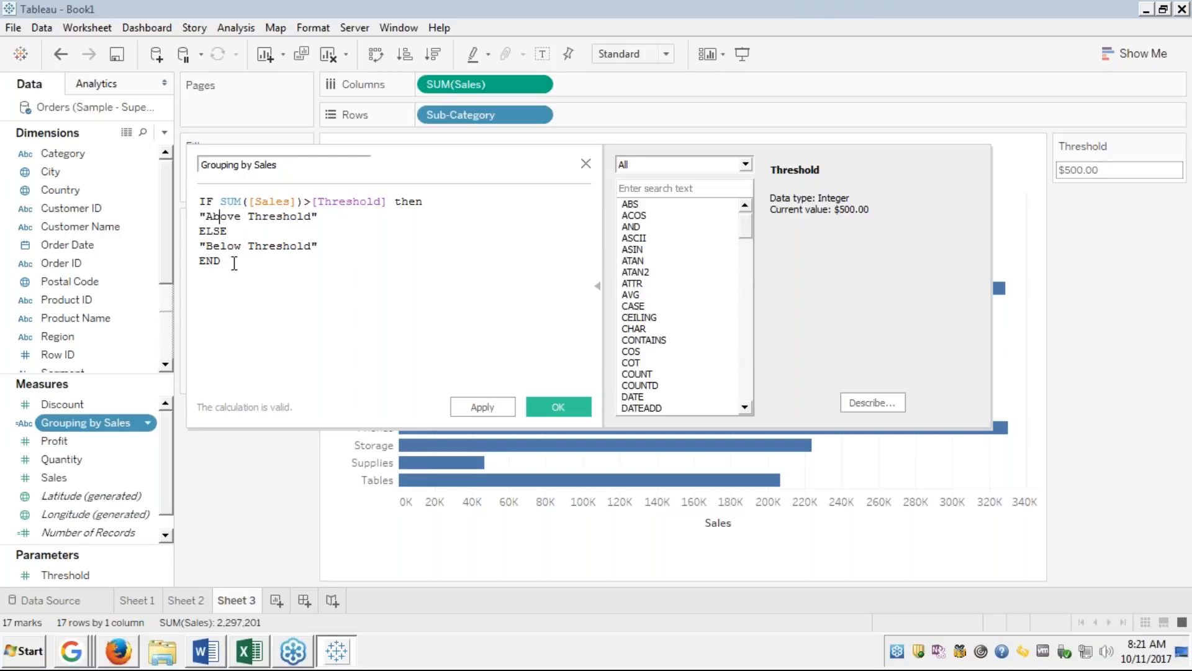
# Confirm the Grouping by Sales formula comparing SUM(Sales) with [Threshold] and close the editor.
pyautogui.press('Up')
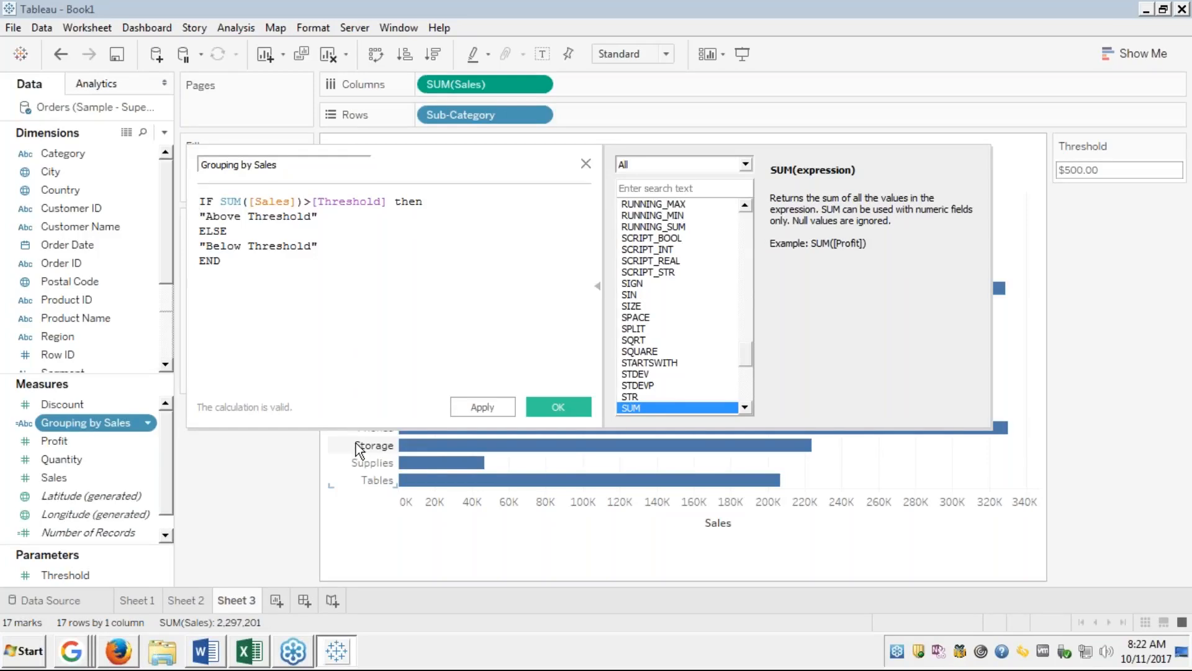
pyautogui.click(564, 403)
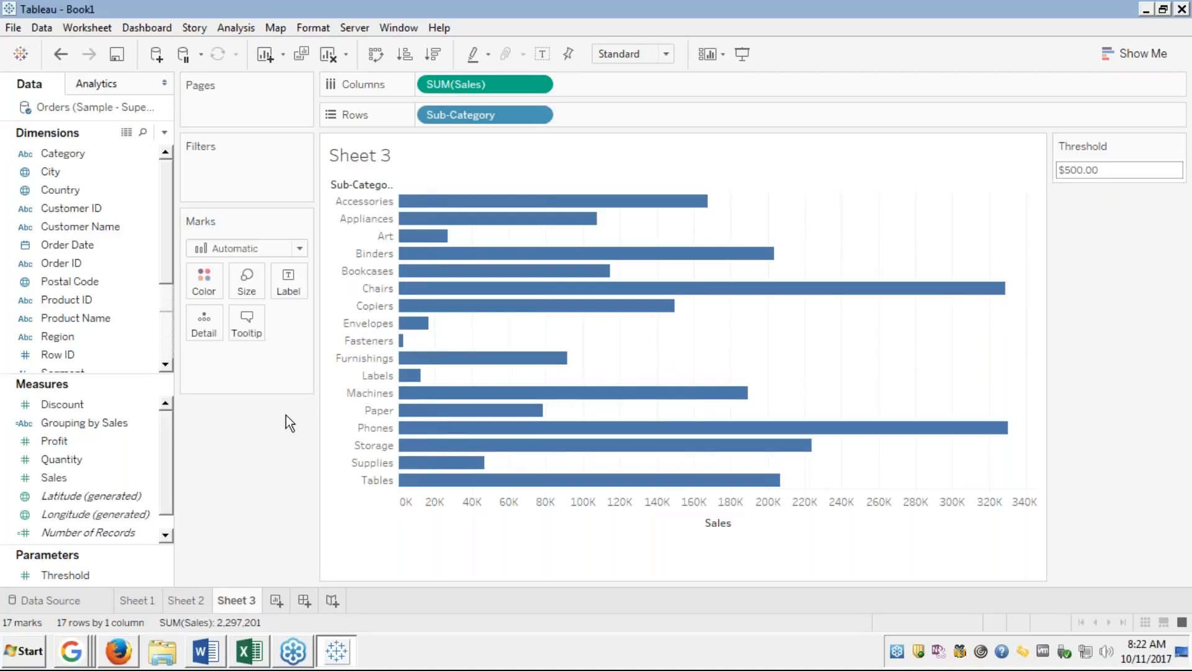
# Drag Grouping by Sales onto Color so the bars show Above Threshold at $500.
pyautogui.click(91, 428)
pyautogui.click(106, 428)
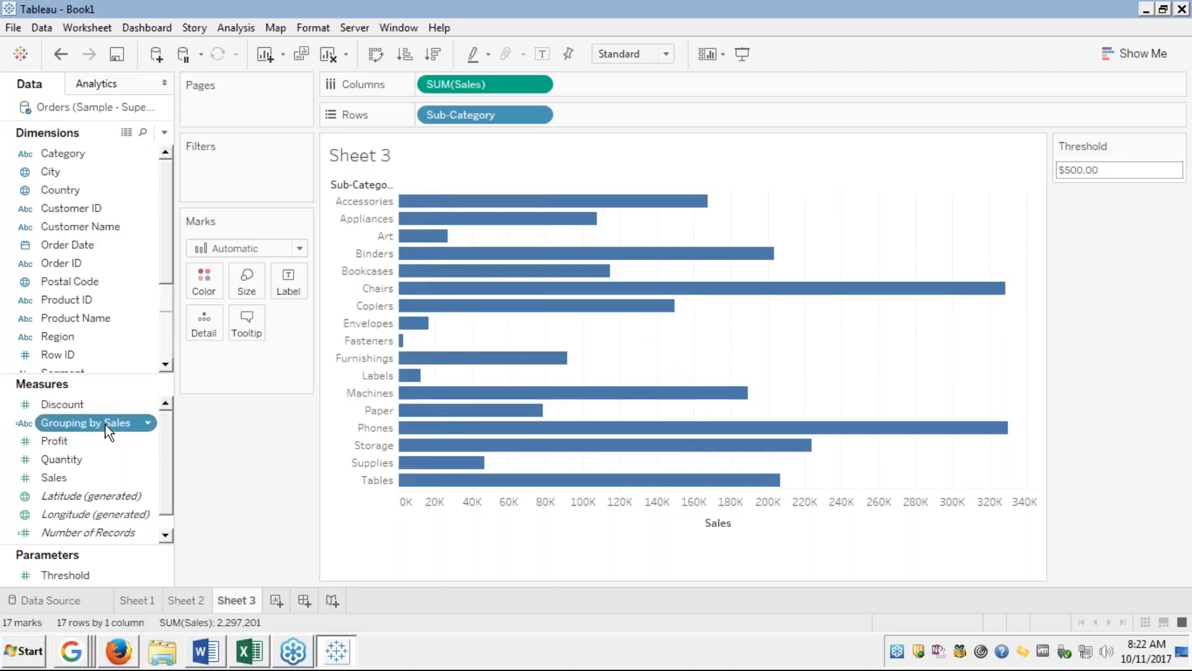
pyautogui.moveTo(114, 424); pyautogui.dragTo(217, 277)
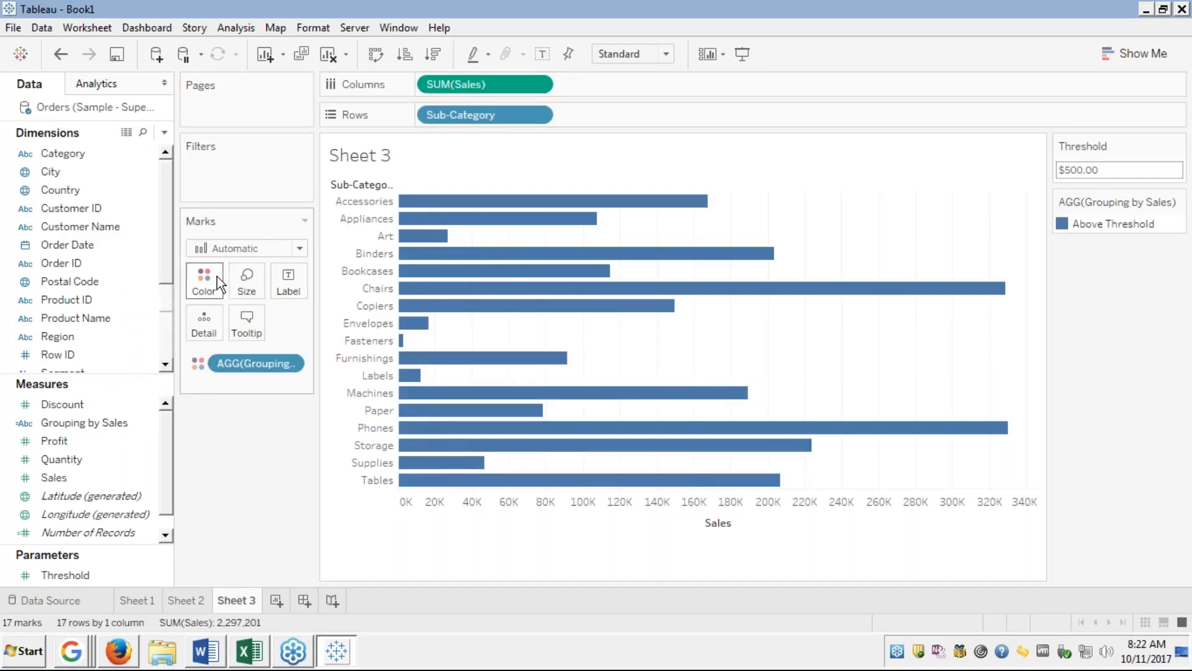
# Try Threshold values of 100,000, then 150,000, then 200,000.
pyautogui.moveTo(1105, 233)
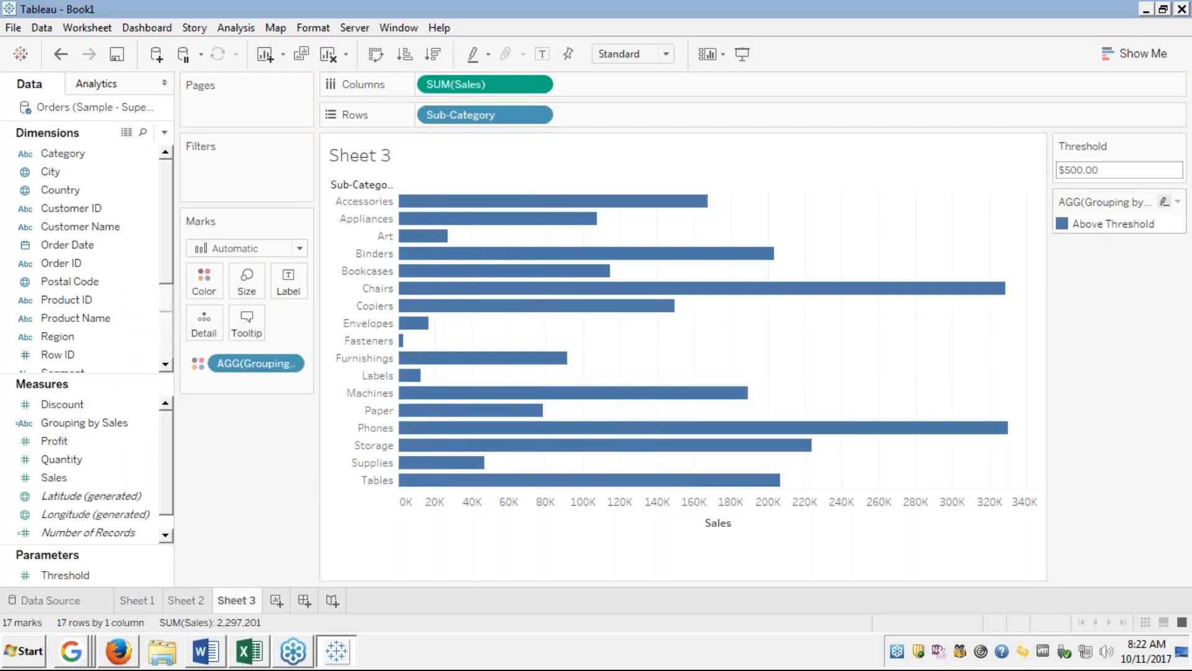
pyautogui.click(1091, 167)
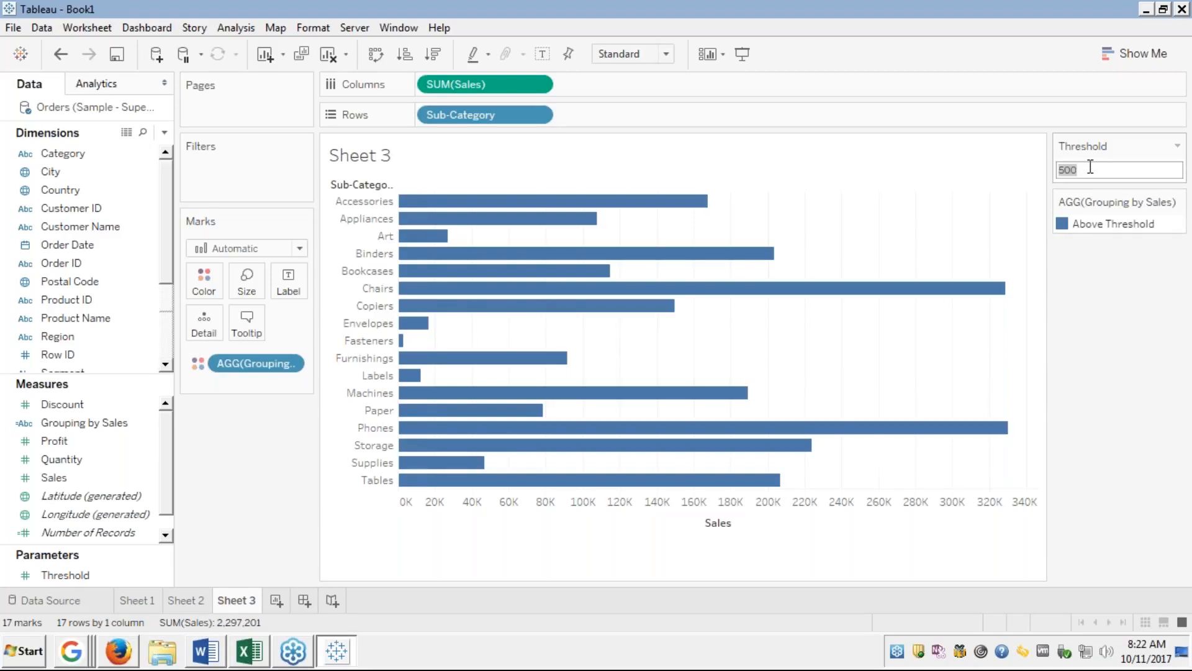
pyautogui.write('100000')
pyautogui.press('Return')
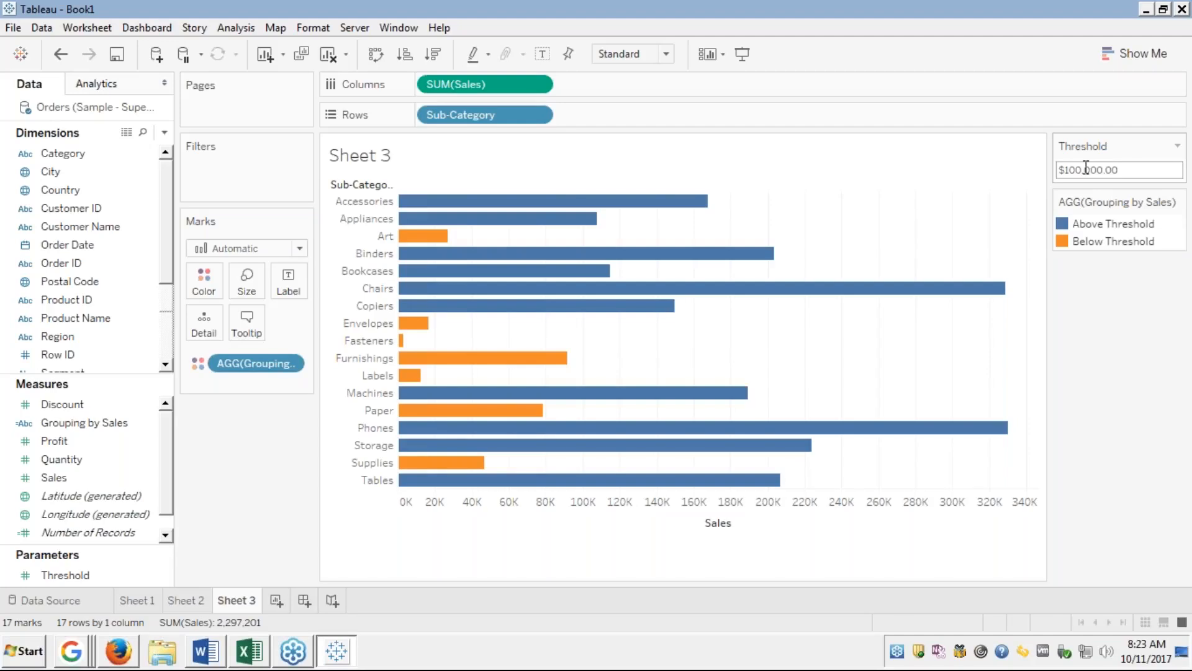
pyautogui.click(1079, 169)
pyautogui.press('Right')
pyautogui.press('Left')
pyautogui.press('Left')
pyautogui.press('BackSpace')
pyautogui.write('5')
pyautogui.press('Return')
pyautogui.click(1078, 169)
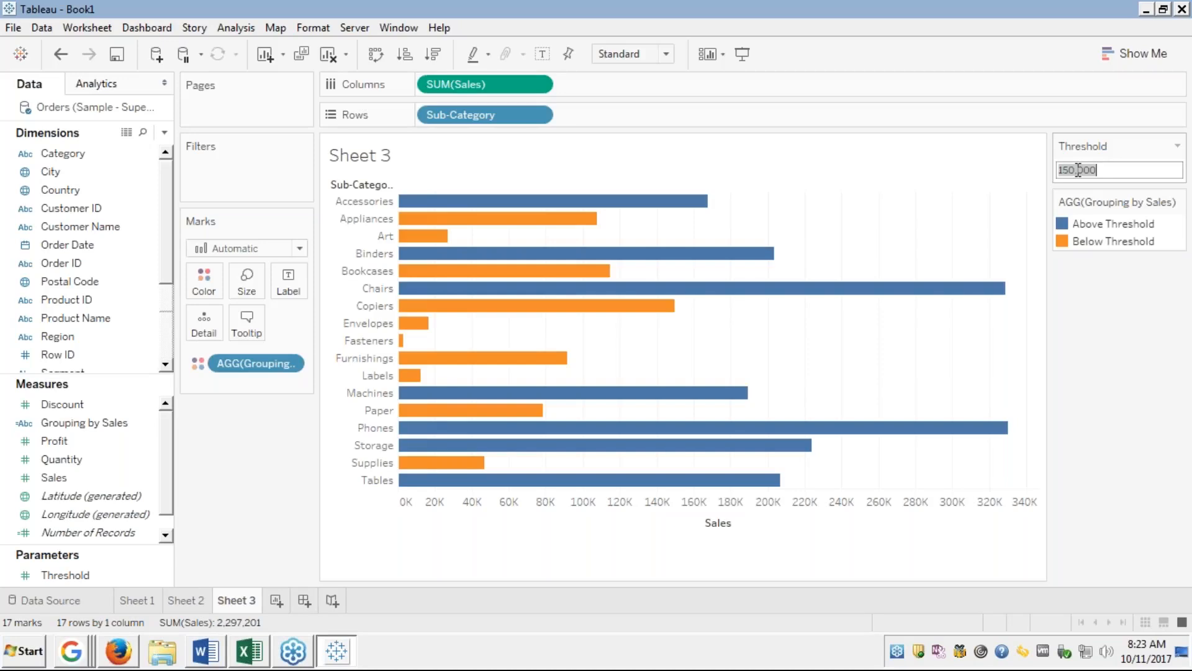
pyautogui.click(1079, 170)
pyautogui.press('BackSpace')
pyautogui.press('BackSpace')
pyautogui.write('20')
pyautogui.press('Return')
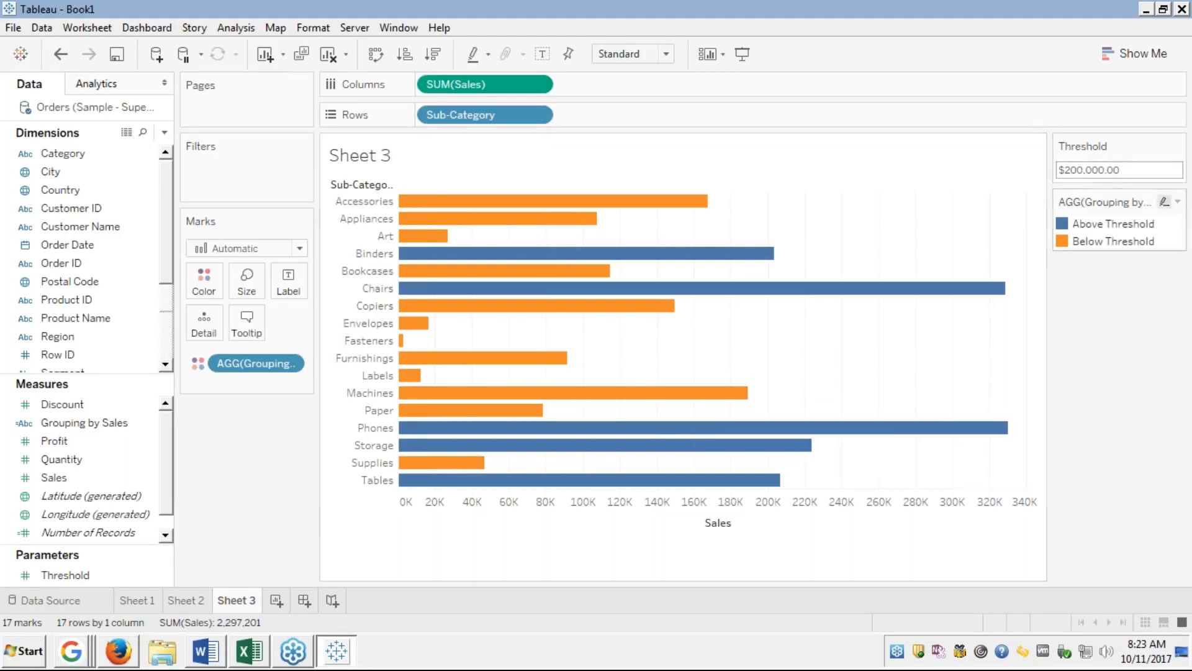
# Reset Threshold to 10,000, then raise it to 20,000 and finally 30,000.
pyautogui.click(1082, 171)
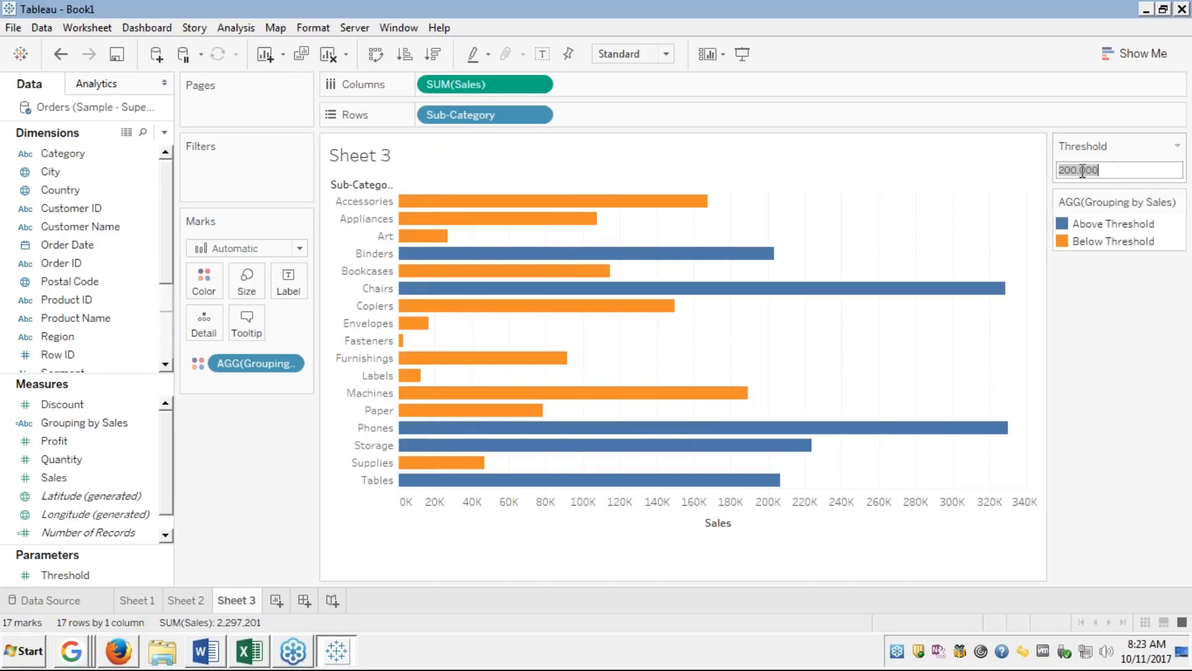
pyautogui.write('10,000')
pyautogui.press('Return')
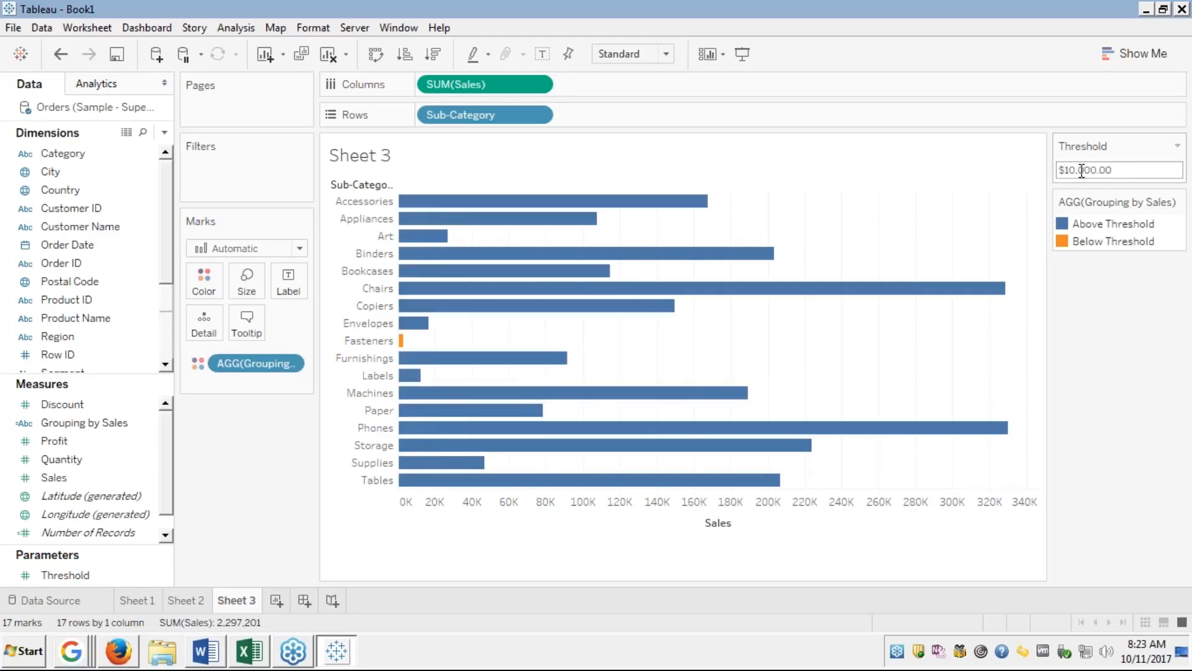
pyautogui.click(1070, 169)
pyautogui.click(1071, 168)
pyautogui.press('BackSpace')
pyautogui.write('2')
pyautogui.press('Return')
pyautogui.click(1071, 169)
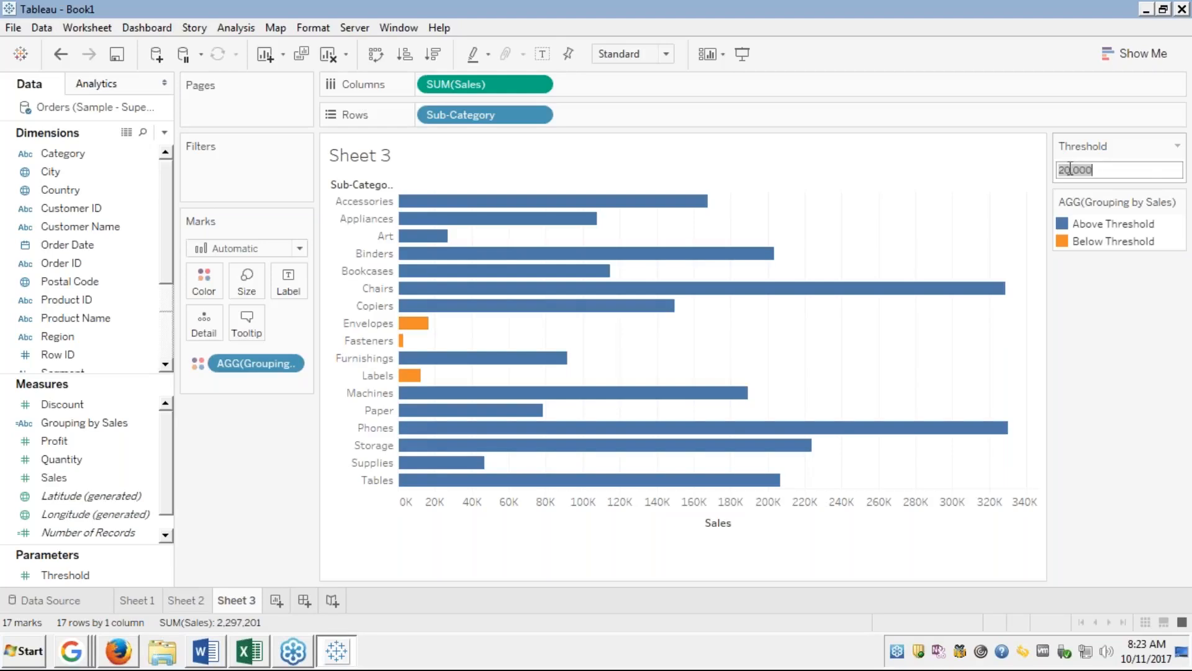
pyautogui.click(1071, 169)
pyautogui.press('Delete')
pyautogui.write('3')
pyautogui.press('Return')
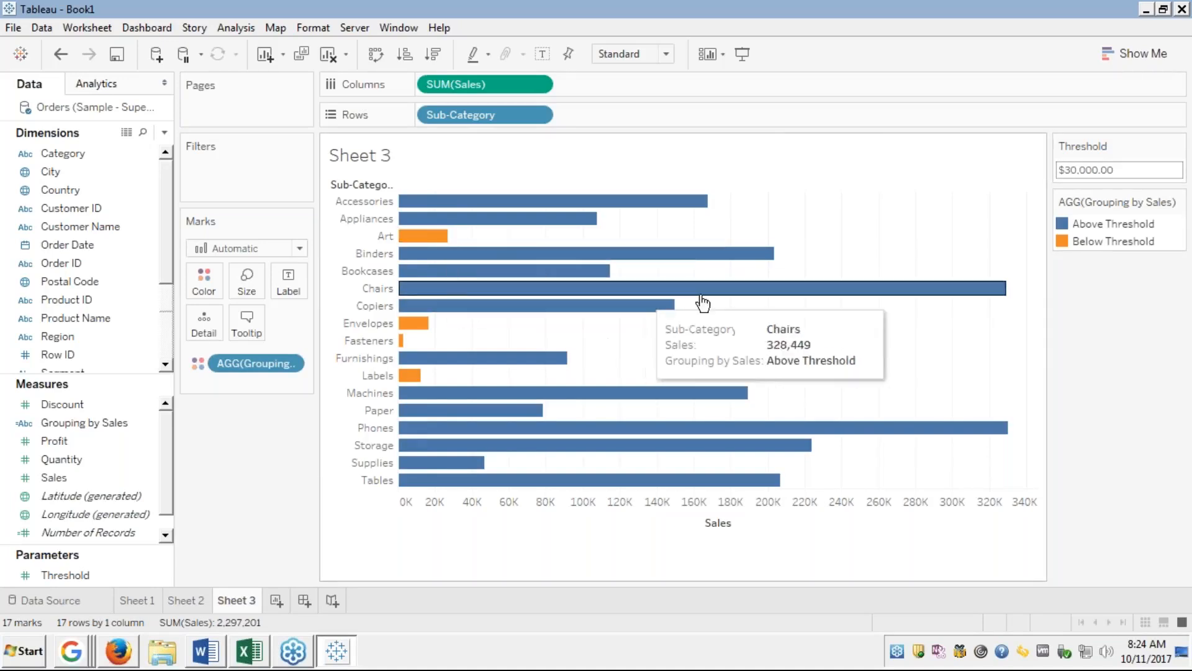
# Change Threshold from 30,000 to 50,000 so Supplies also falls below threshold.
pyautogui.click(1069, 168)
pyautogui.click(1069, 168)
pyautogui.click(1069, 168)
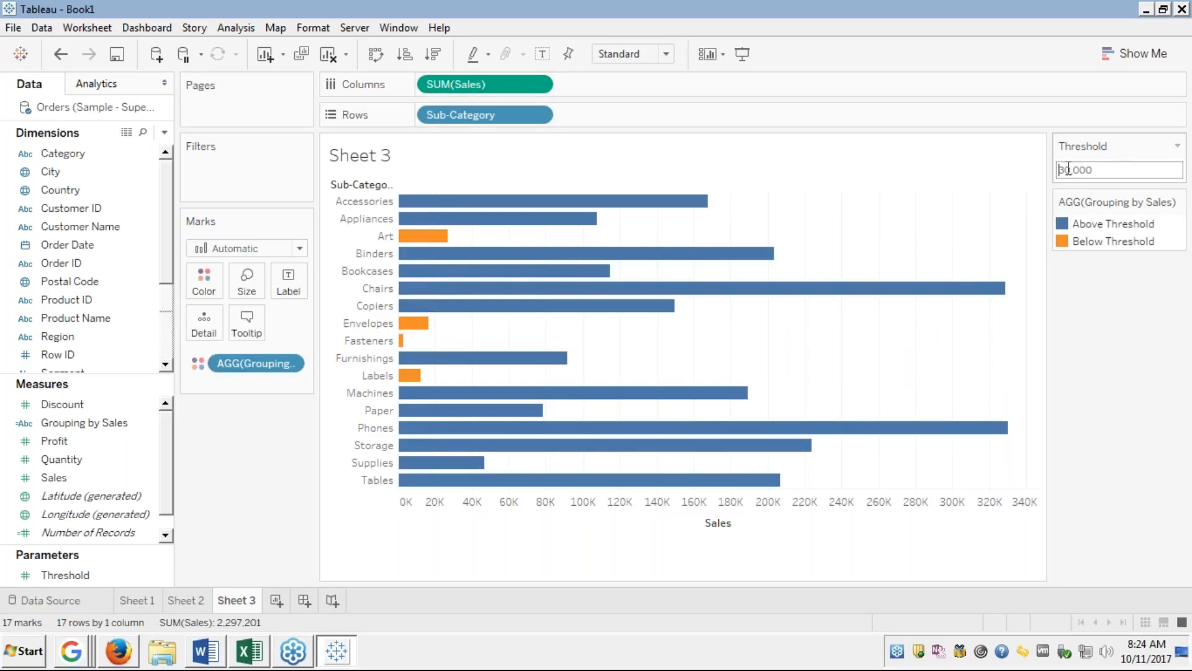
pyautogui.press('BackSpace')
pyautogui.press('BackSpace')
pyautogui.write('50')
pyautogui.press('Return')
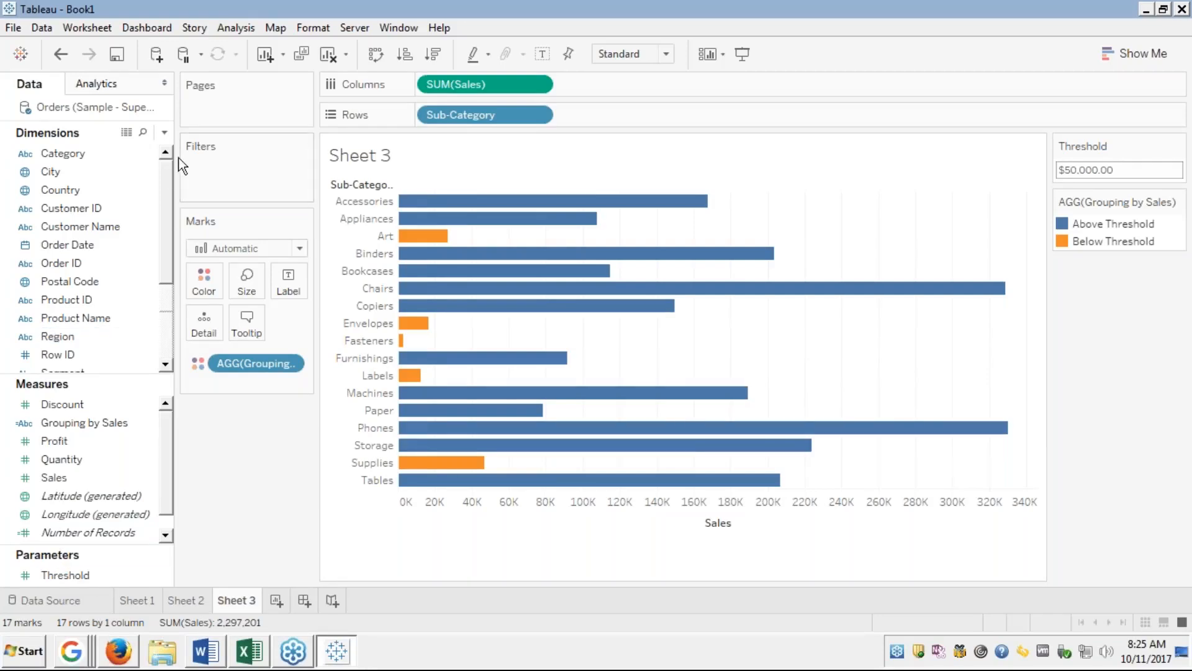
pyautogui.click(164, 132)
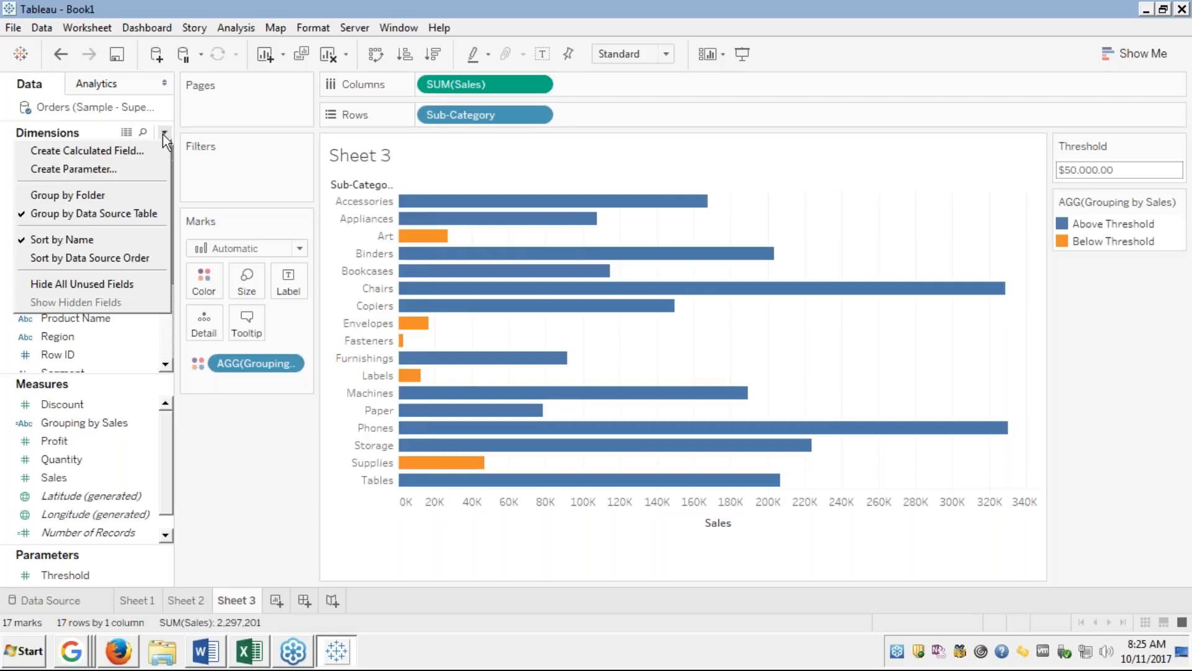
pyautogui.click(62, 165)
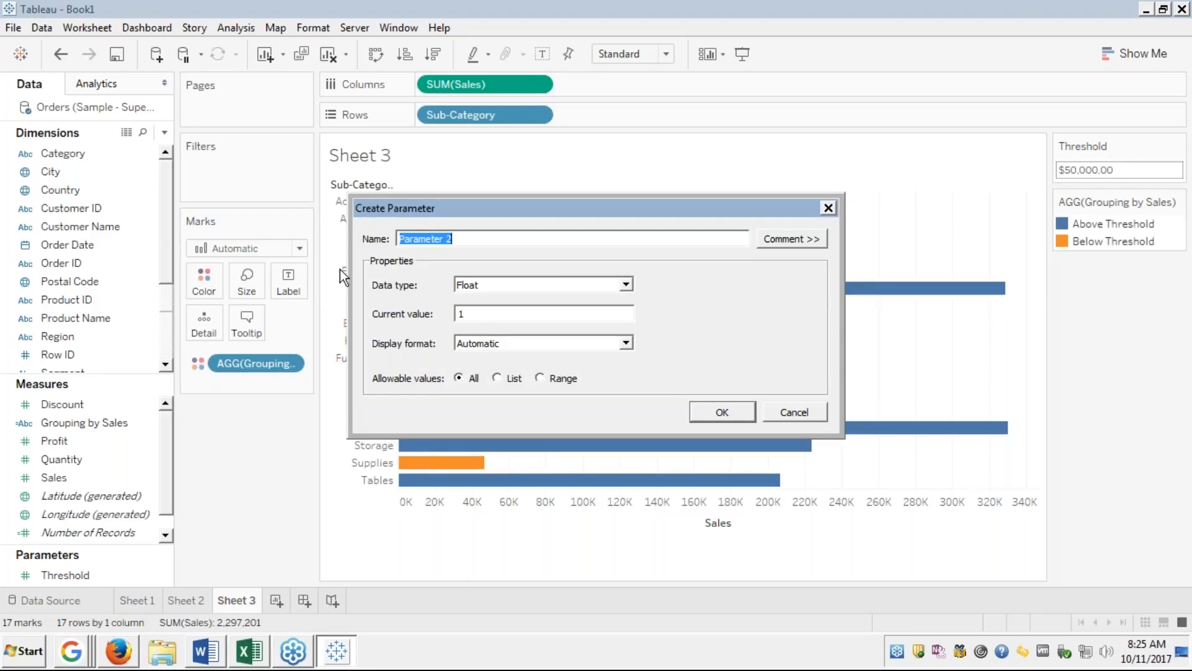
pyautogui.click(794, 414)
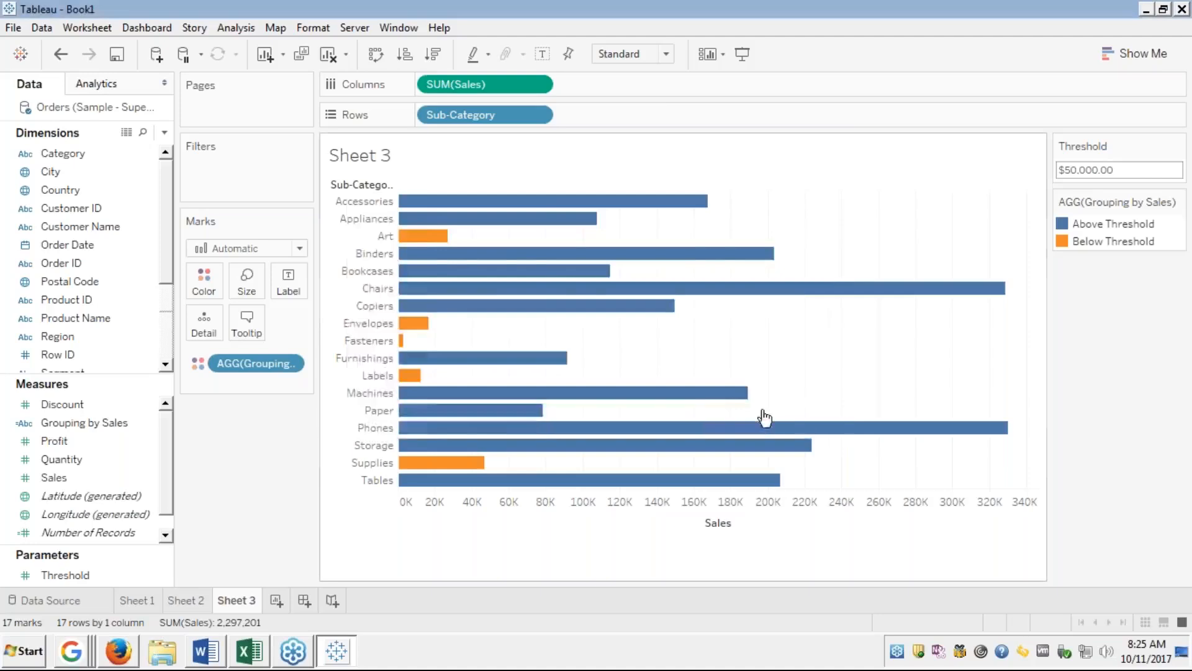
pyautogui.rightClick(78, 422)
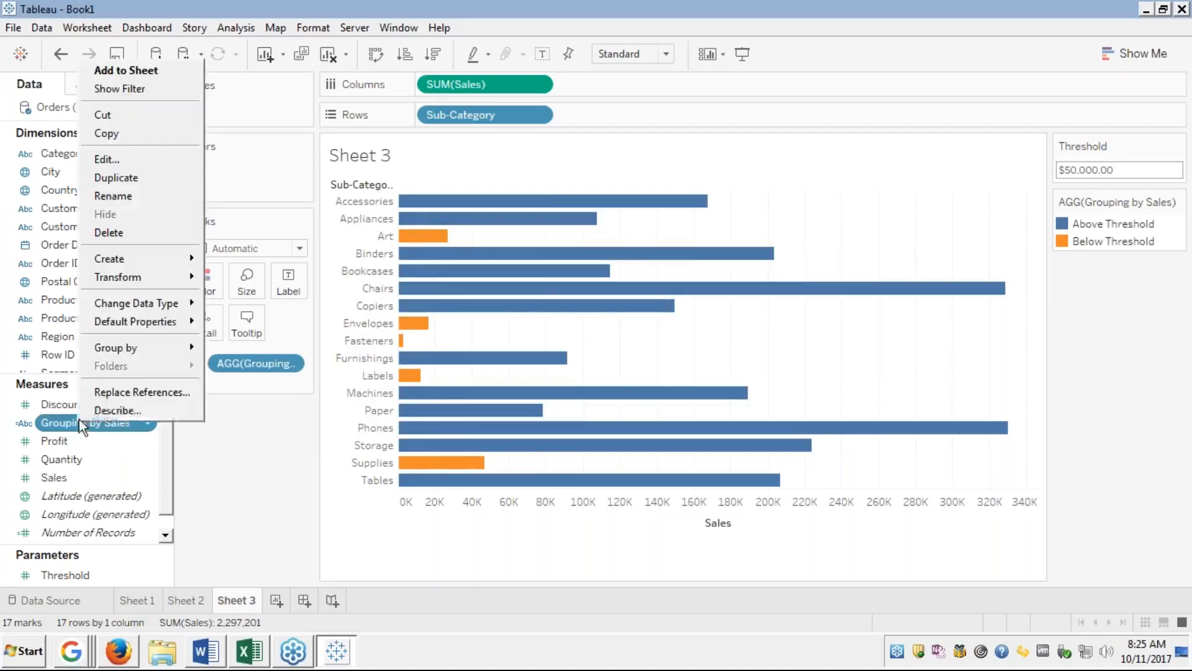
pyautogui.click(106, 160)
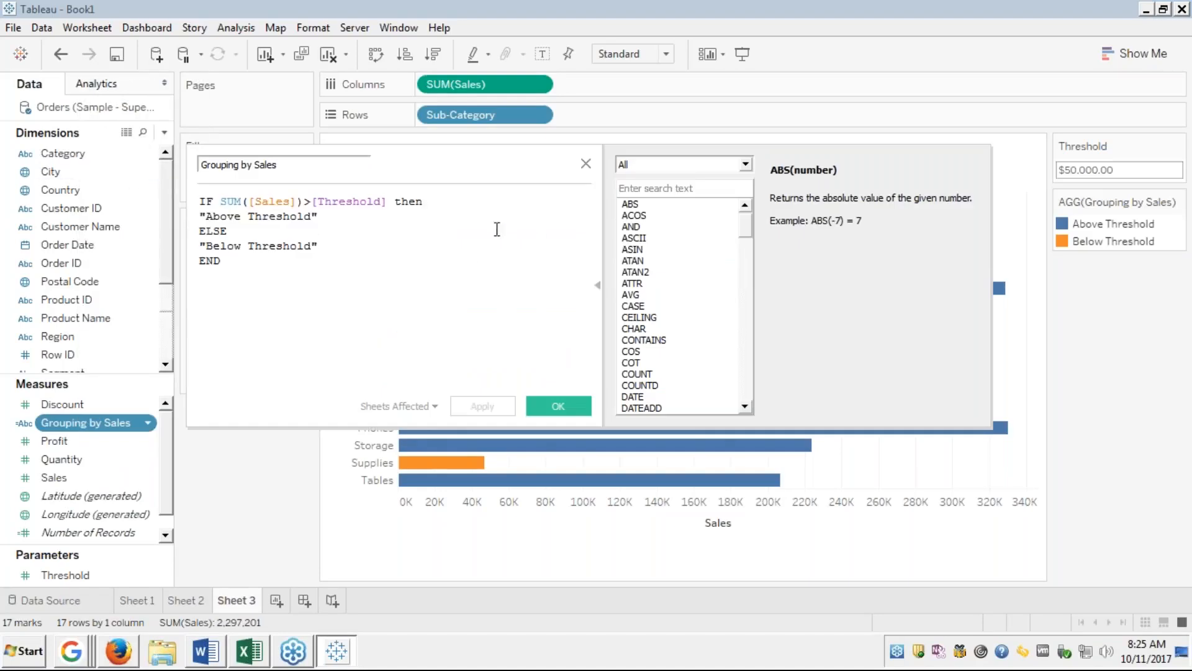
pyautogui.click(390, 199)
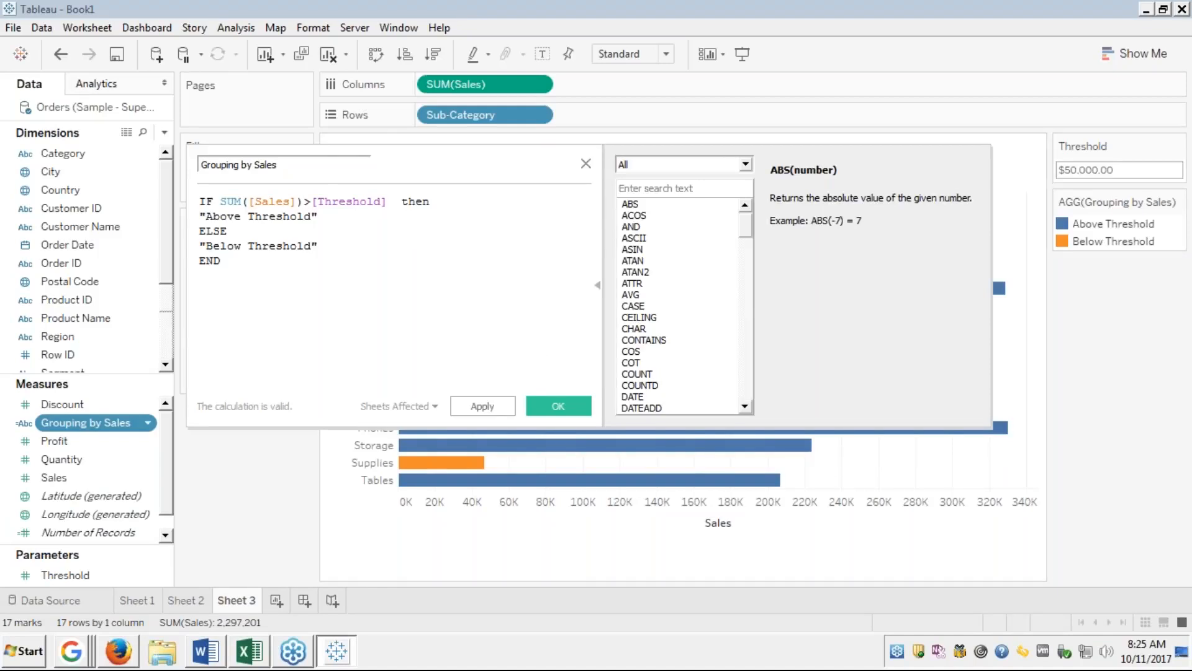
pyautogui.click(585, 166)
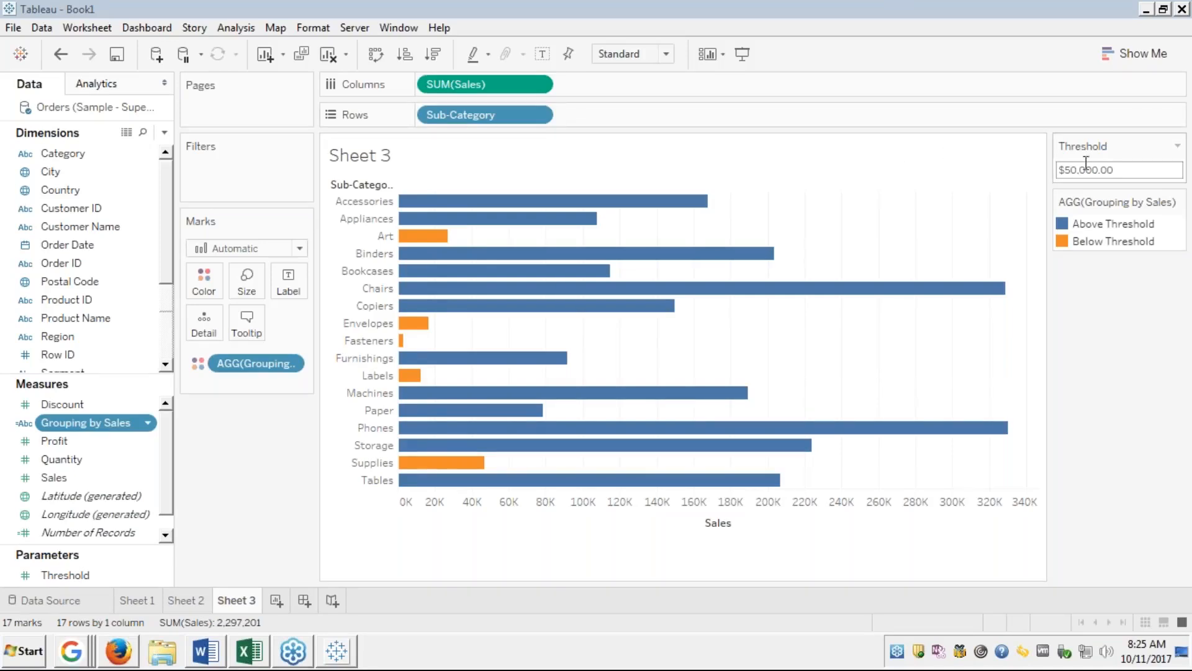
pyautogui.click(1069, 171)
pyautogui.click(1069, 171)
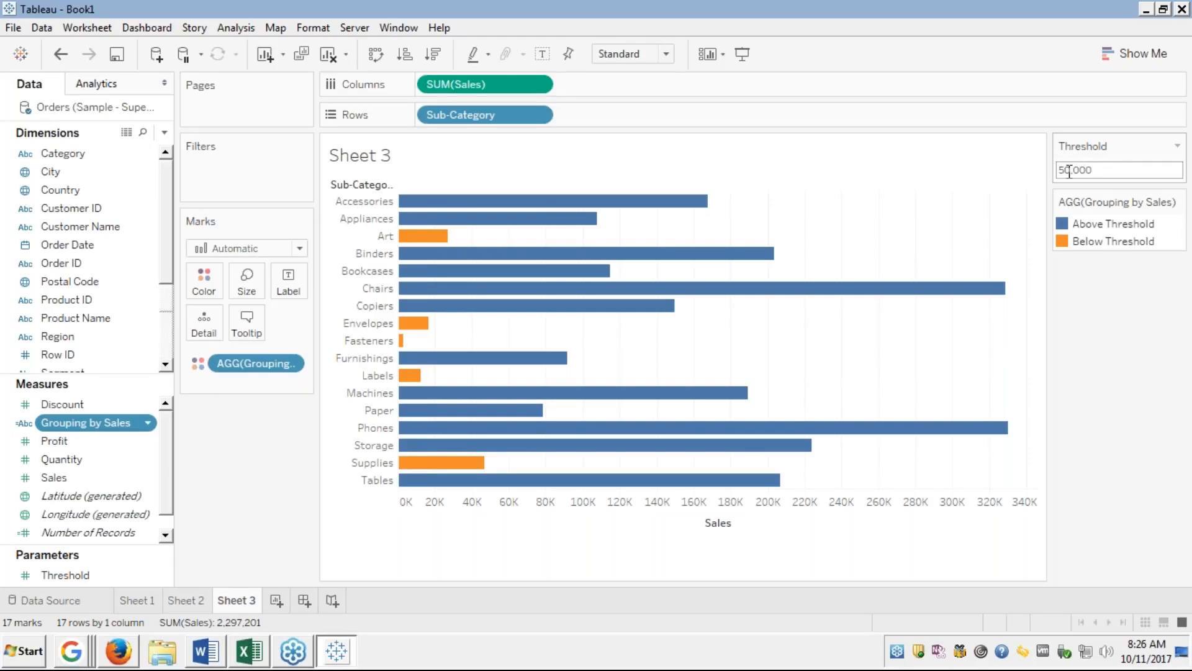
pyautogui.write('-')
pyautogui.press('Return')
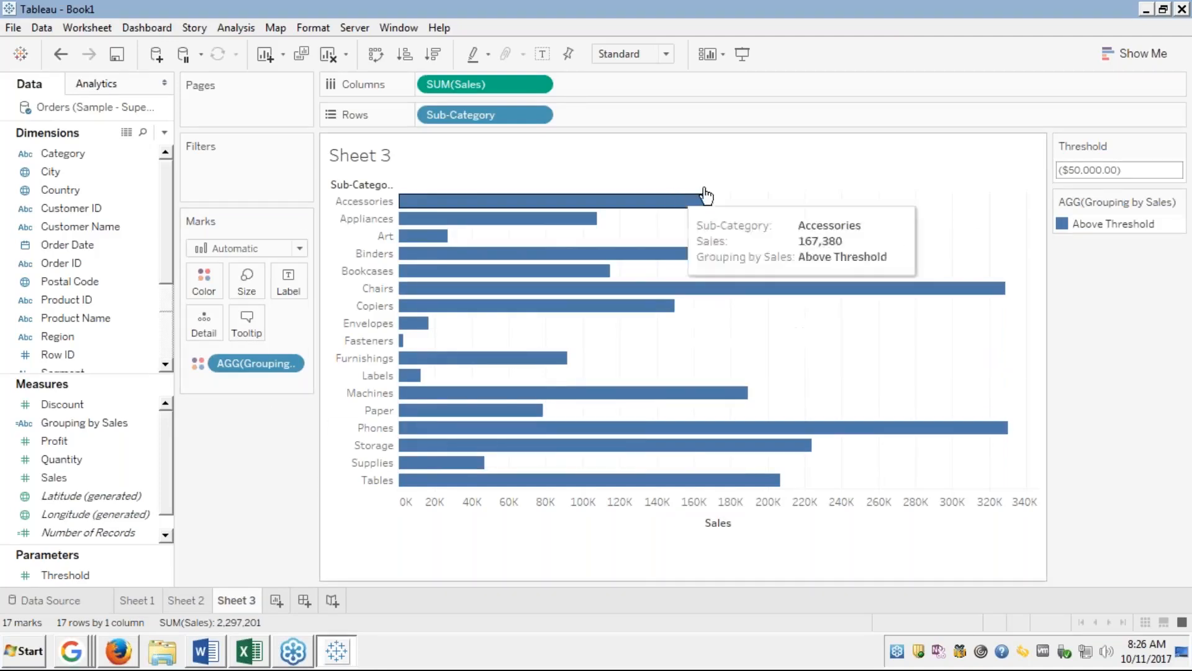
pyautogui.click(1104, 169)
pyautogui.doubleClick(1104, 169)
pyautogui.click(1113, 169)
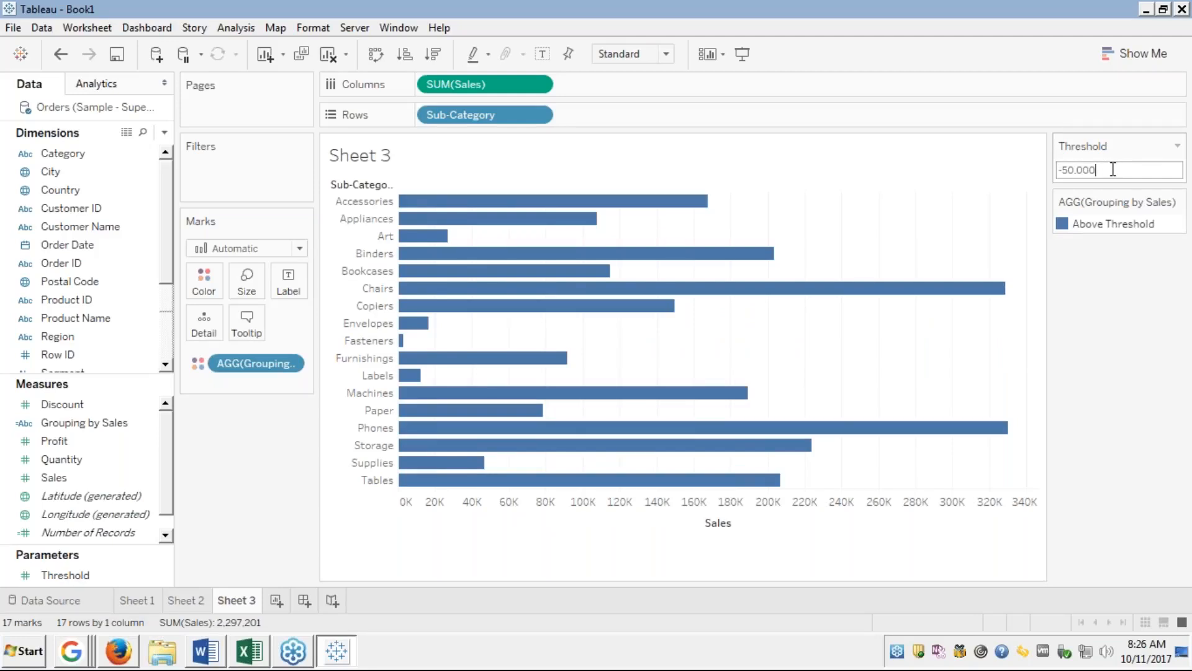
pyautogui.press('Return')
pyautogui.press('Left')
pyautogui.press('Left')
pyautogui.press('Left')
pyautogui.press('Left')
pyautogui.press('Left')
pyautogui.press('Left')
pyautogui.press('Left')
pyautogui.press('Delete')
pyautogui.press('Return')
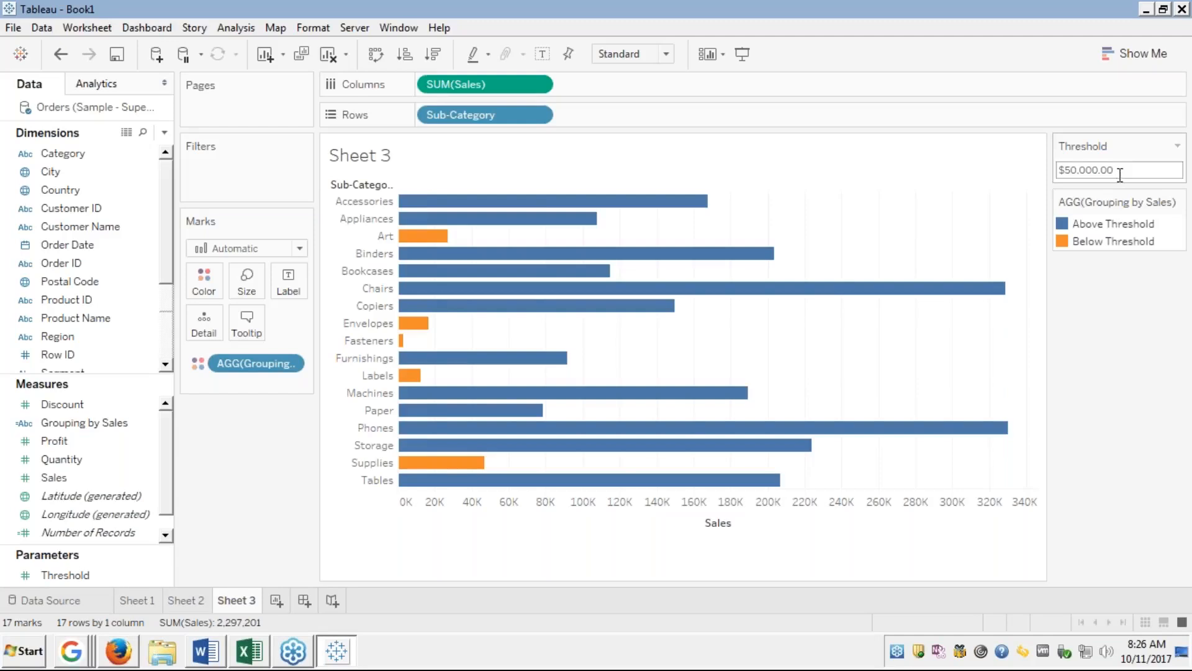
pyautogui.moveTo(838, 298)
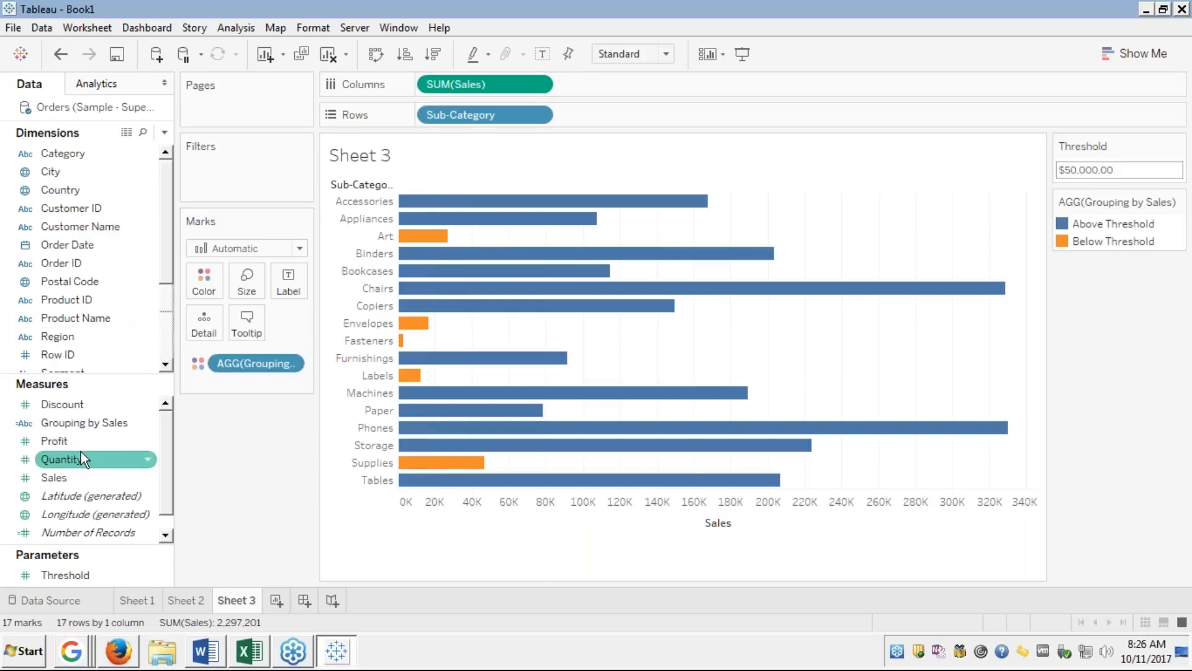
# Create an Integer parameter named Profit Threshold.
pyautogui.click(166, 134)
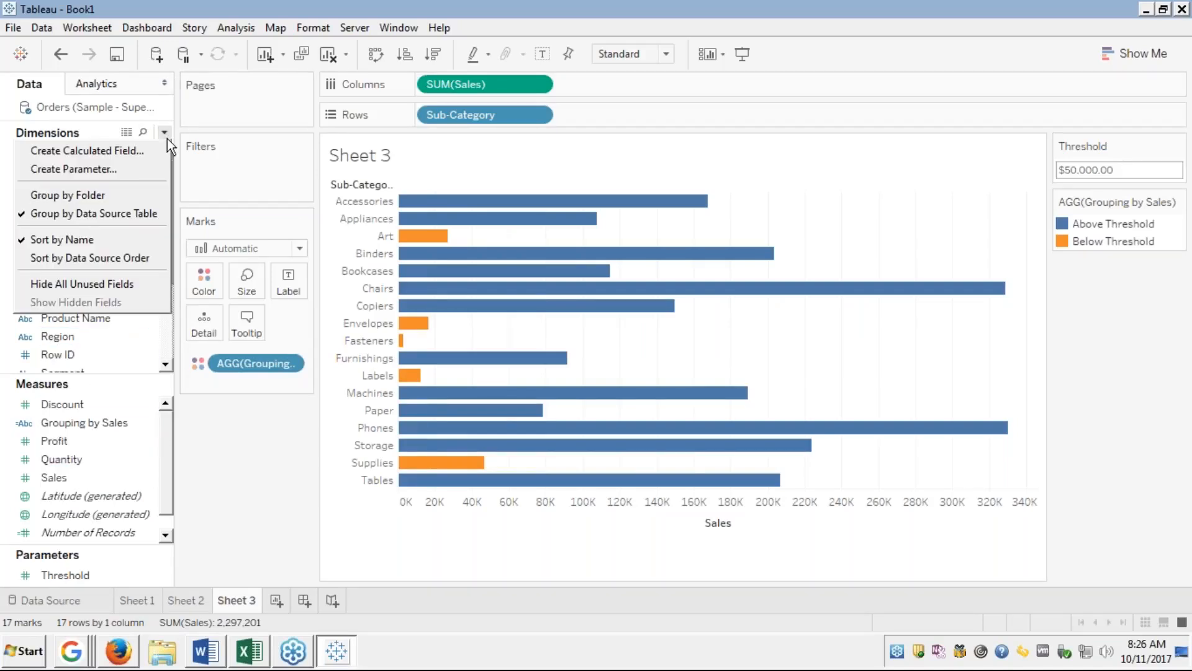
pyautogui.click(100, 168)
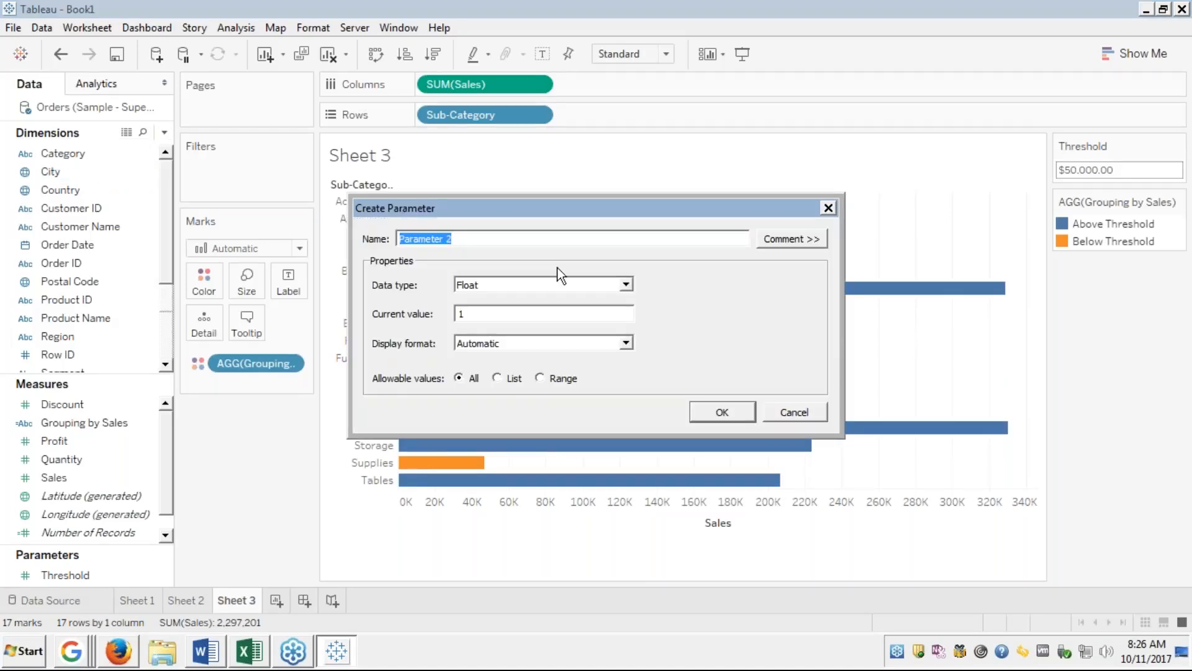
pyautogui.write('PRofit')
pyautogui.press('BackSpace')
pyautogui.press('BackSpace')
pyautogui.press('BackSpace')
pyautogui.press('BackSpace')
pyautogui.press('BackSpace')
pyautogui.write('rofit THreshold')
pyautogui.press('Tab')
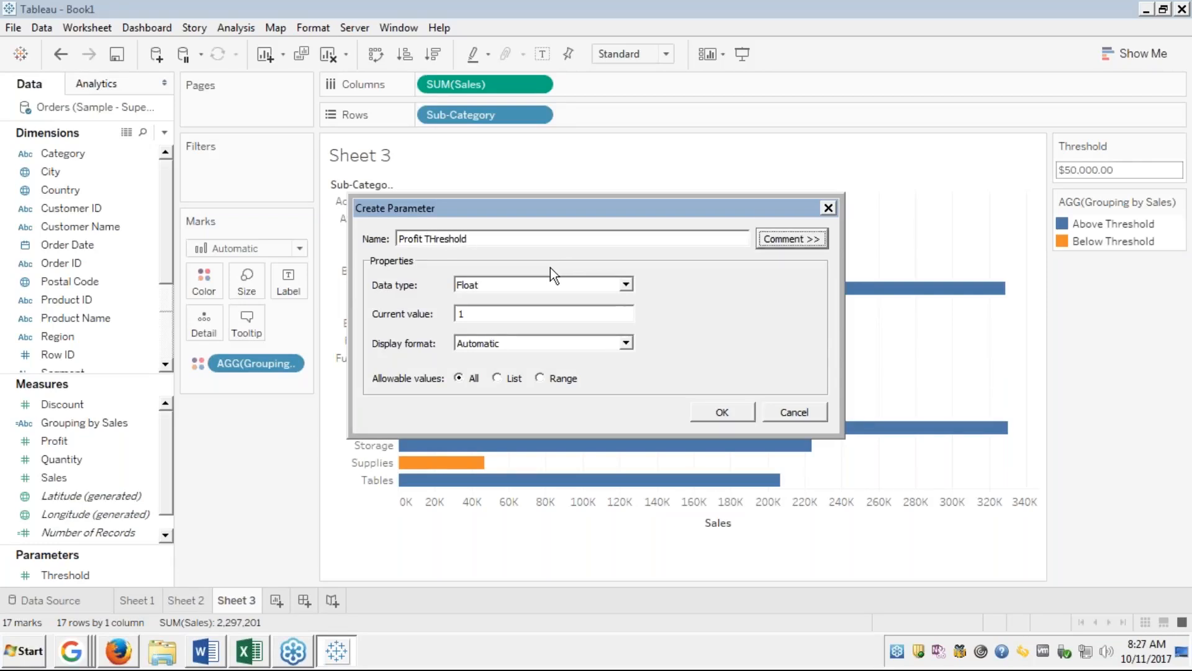
pyautogui.click(433, 239)
pyautogui.press('BackSpace')
pyautogui.write('h')
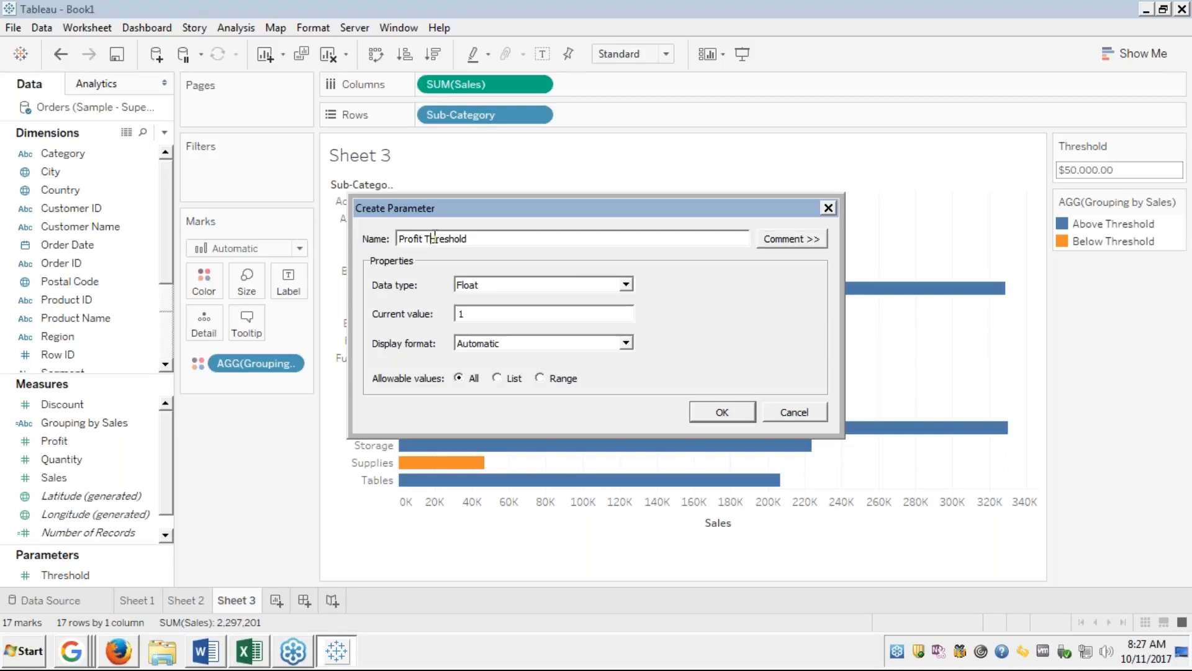
pyautogui.press('Delete')
pyautogui.press('Delete')
pyautogui.write('re')
pyautogui.click(627, 284)
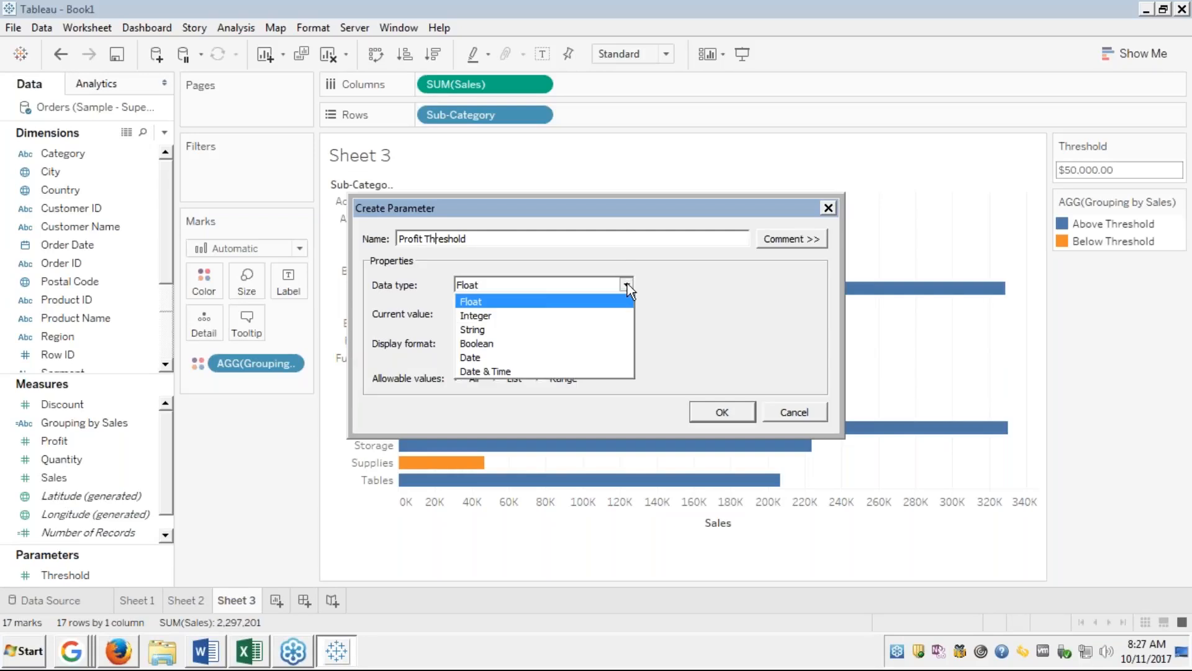
pyautogui.click(479, 315)
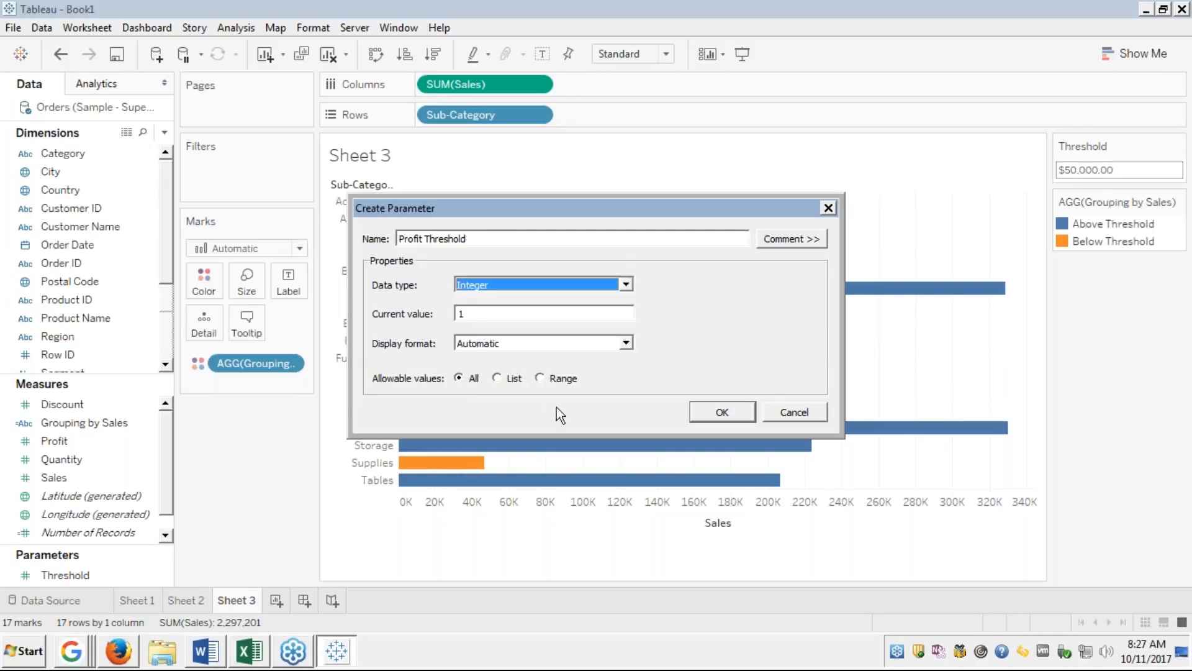
pyautogui.click(732, 415)
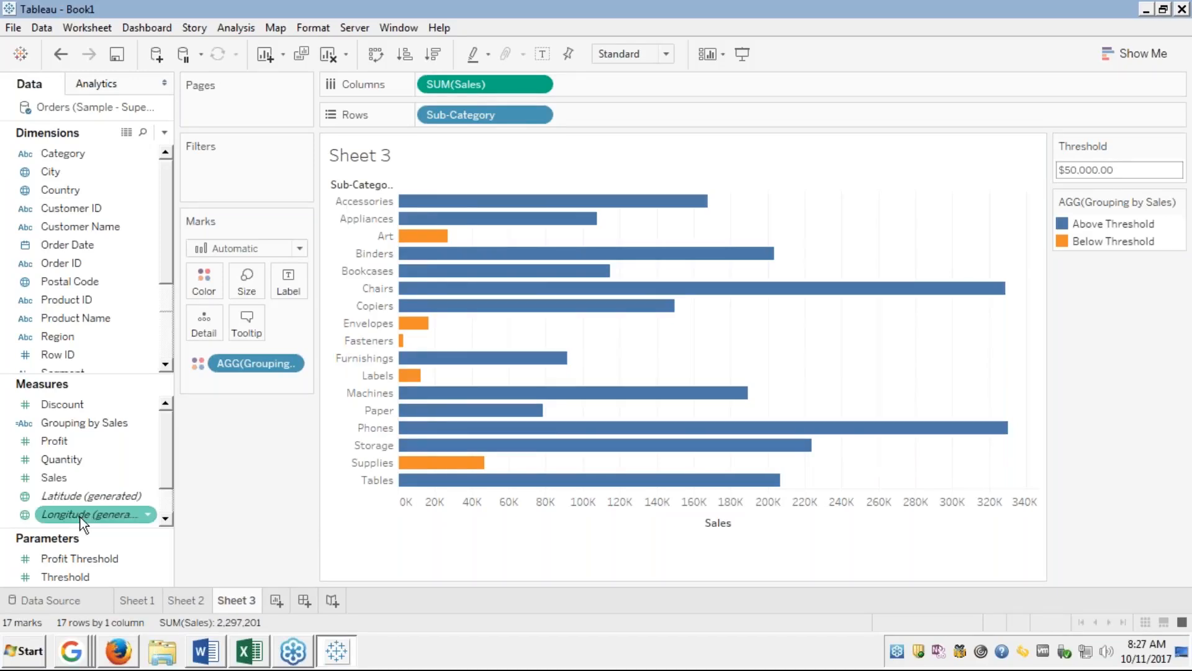
# Show the Profit Threshold parameter control beside the chart.
pyautogui.rightClick(68, 558)
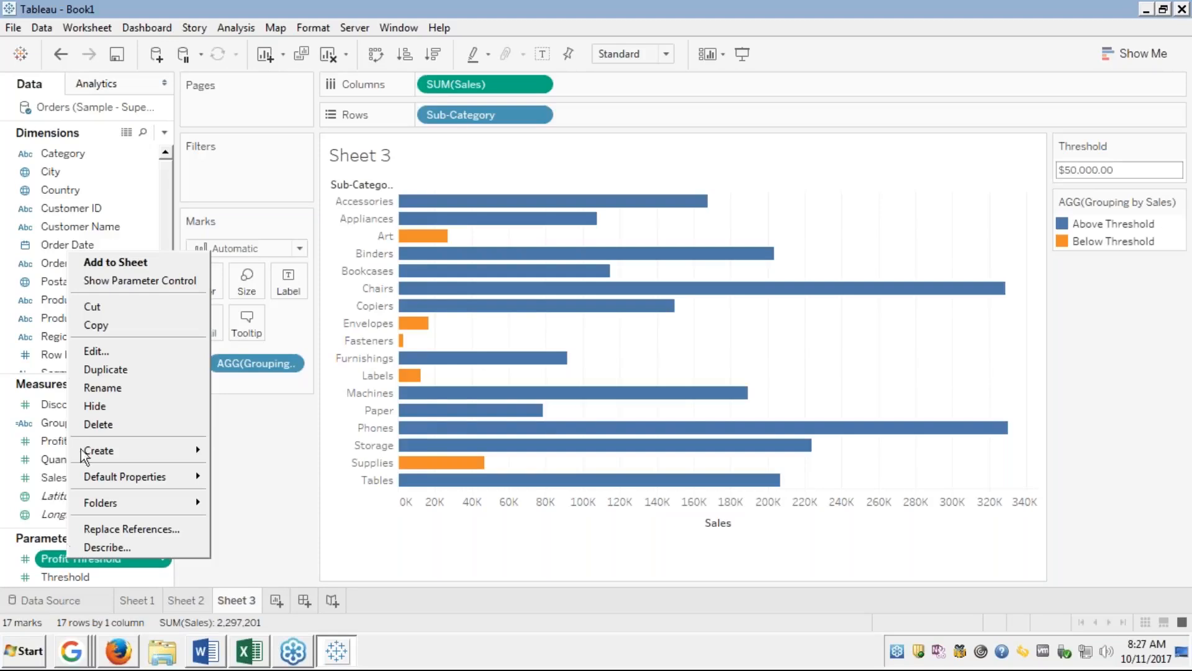
pyautogui.click(132, 280)
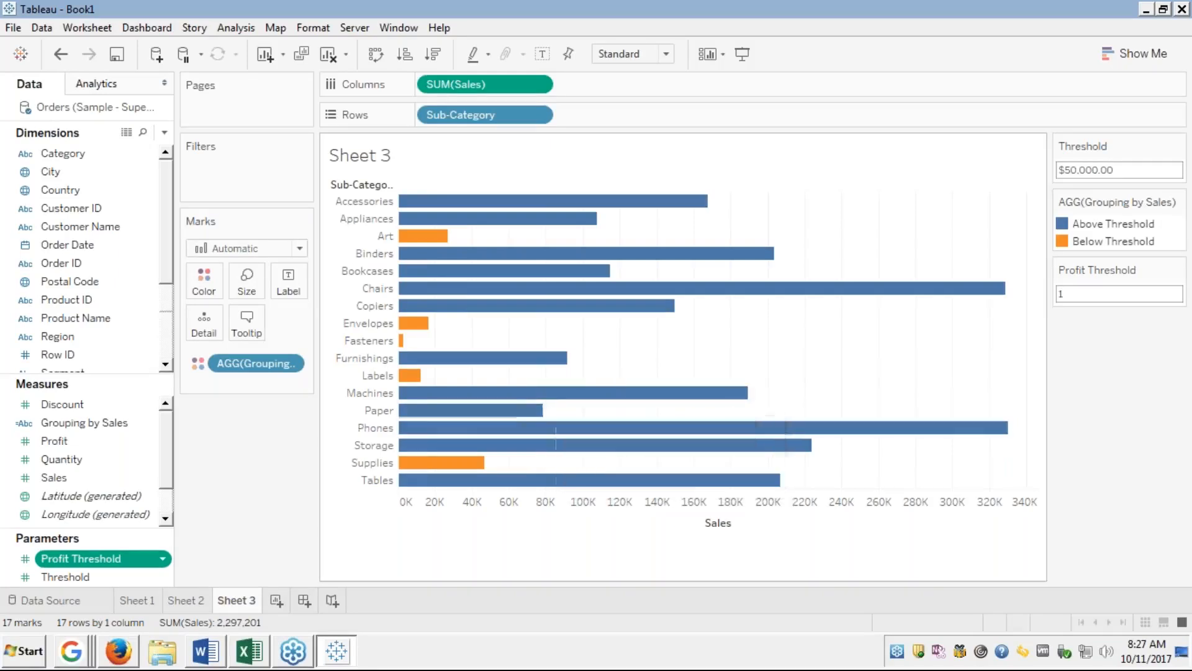
pyautogui.rightClick(86, 422)
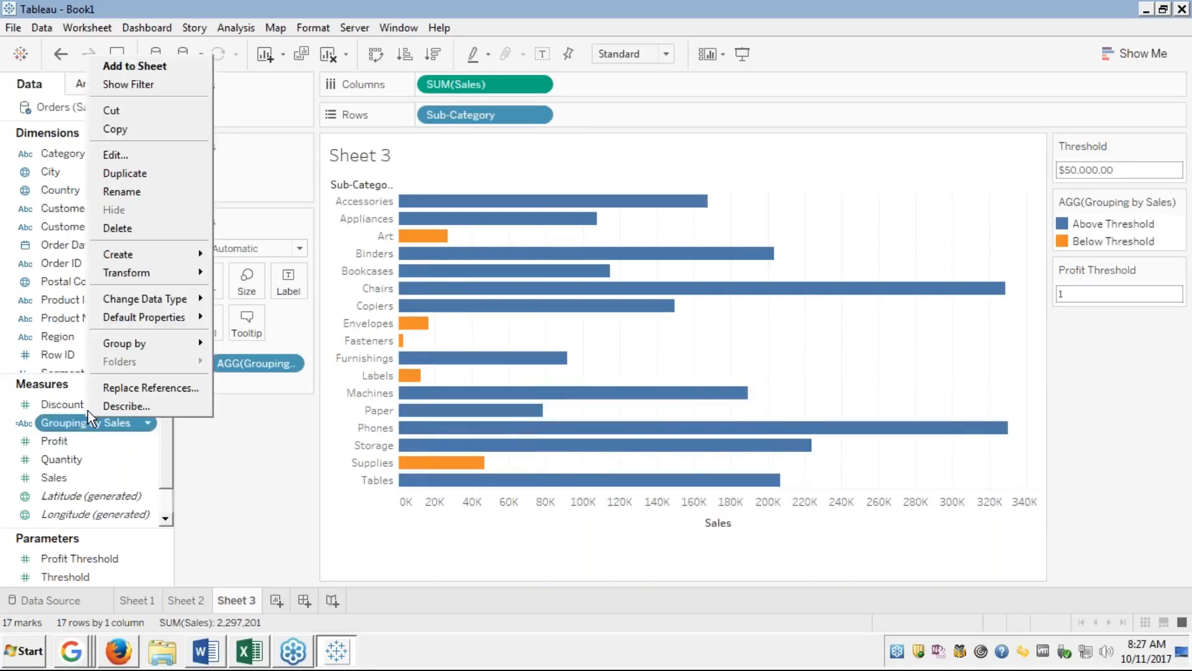
# Edit Grouping by Sales, adding "and SUM([Profit])>[Profit Threshold]" to the IF condition.
pyautogui.click(117, 154)
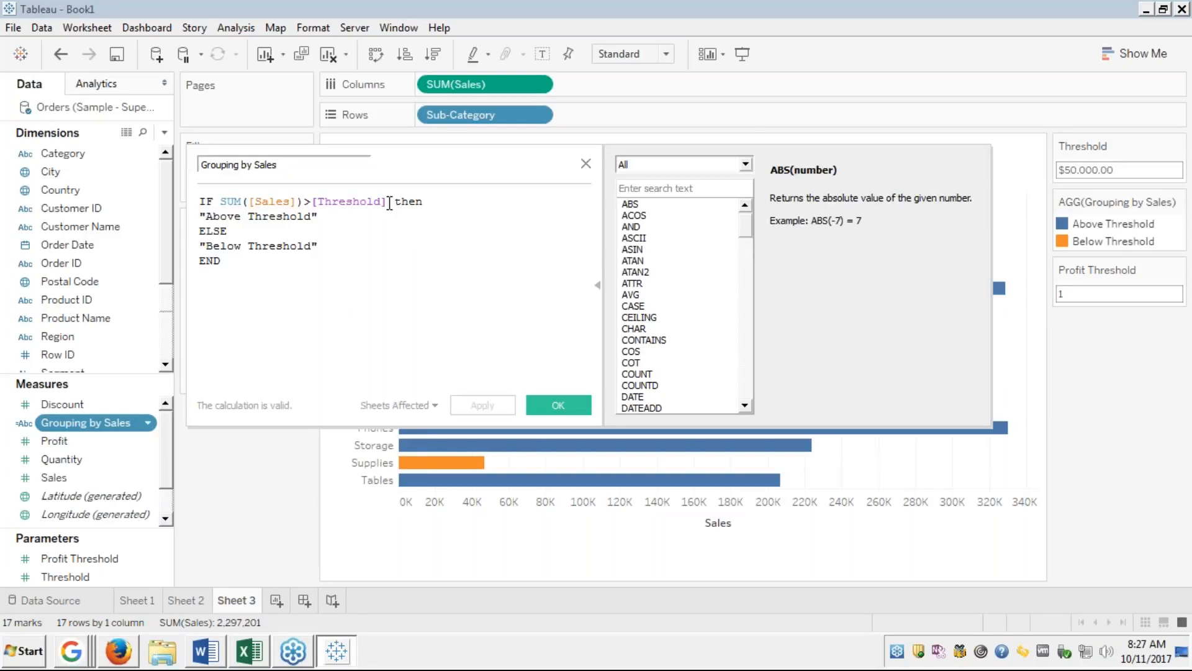
pyautogui.click(389, 201)
pyautogui.write('and ')
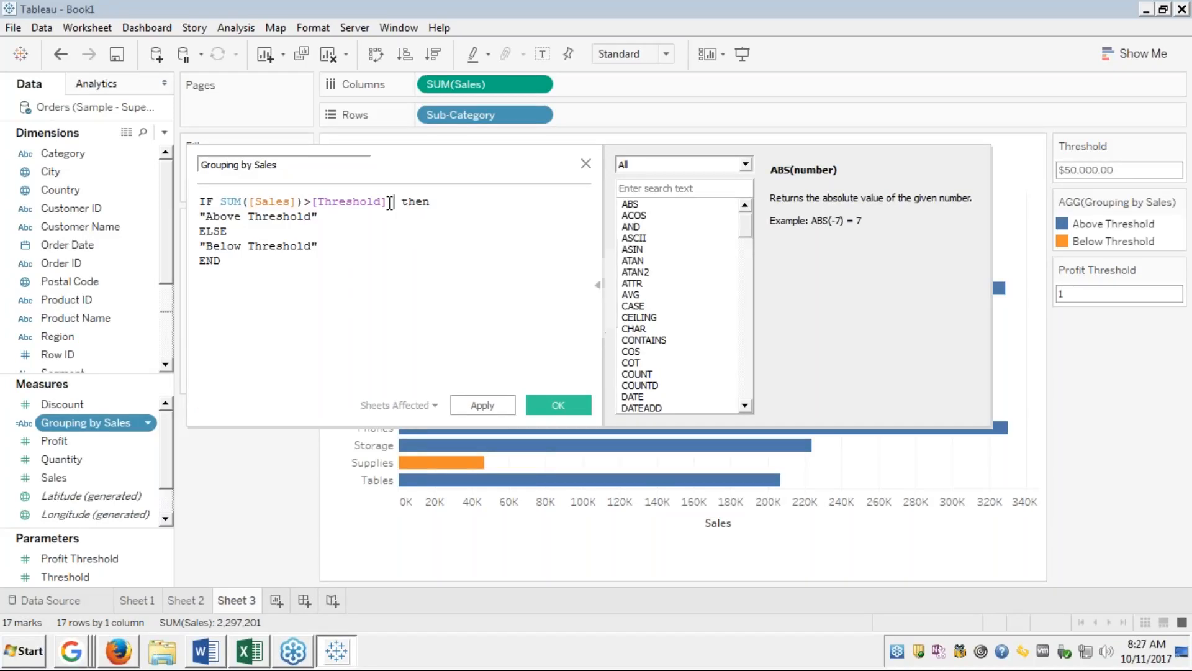
pyautogui.write('sum')
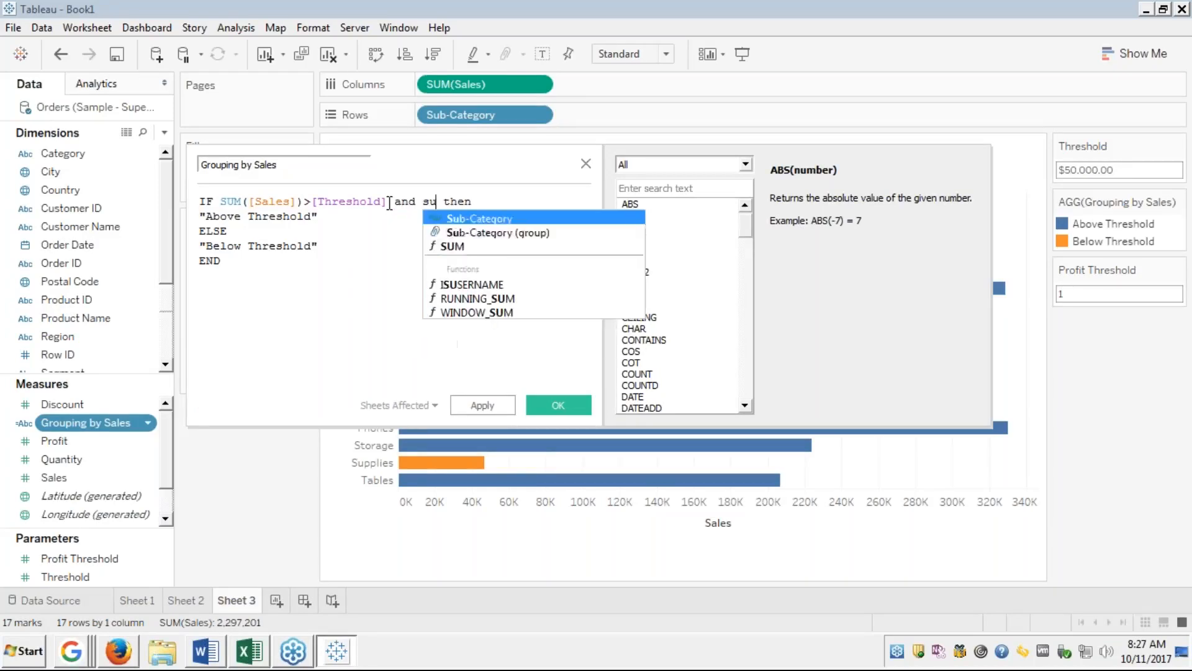
pyautogui.press('Return')
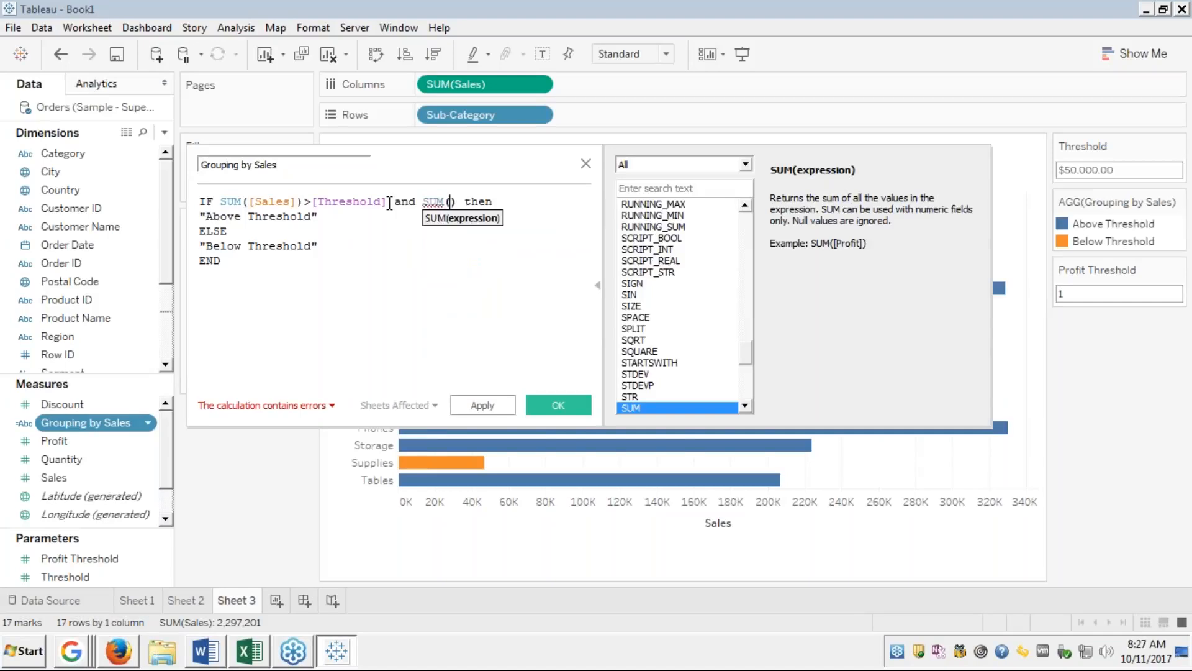
pyautogui.write('pro')
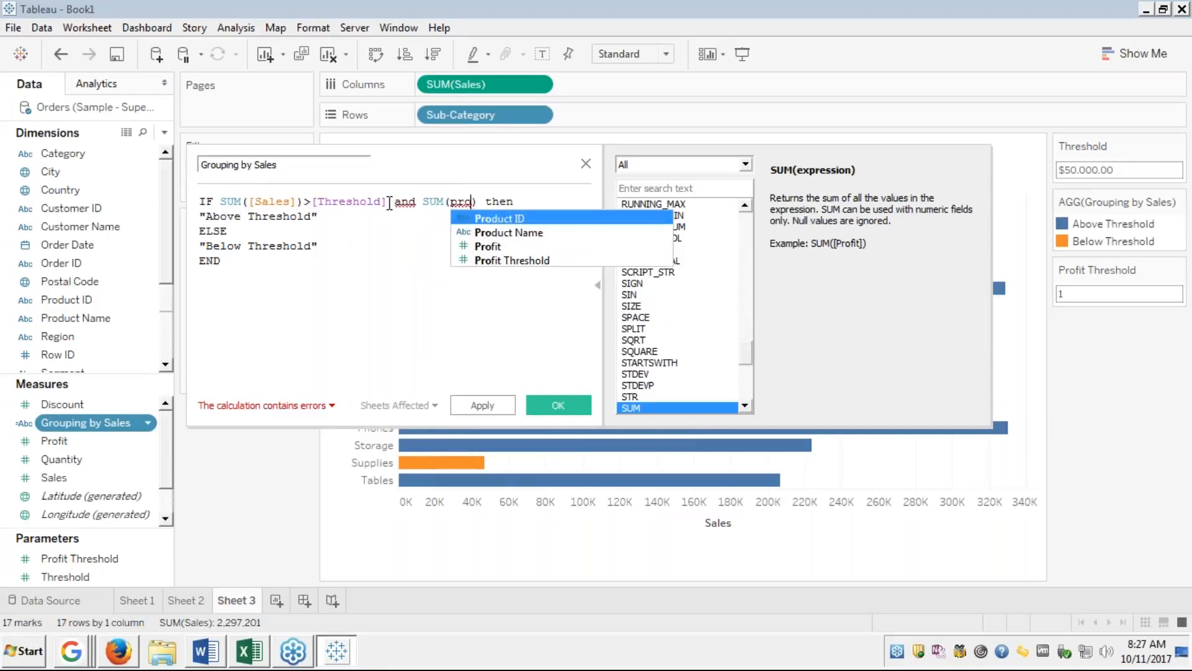
pyautogui.press('Down')
pyautogui.press('Down')
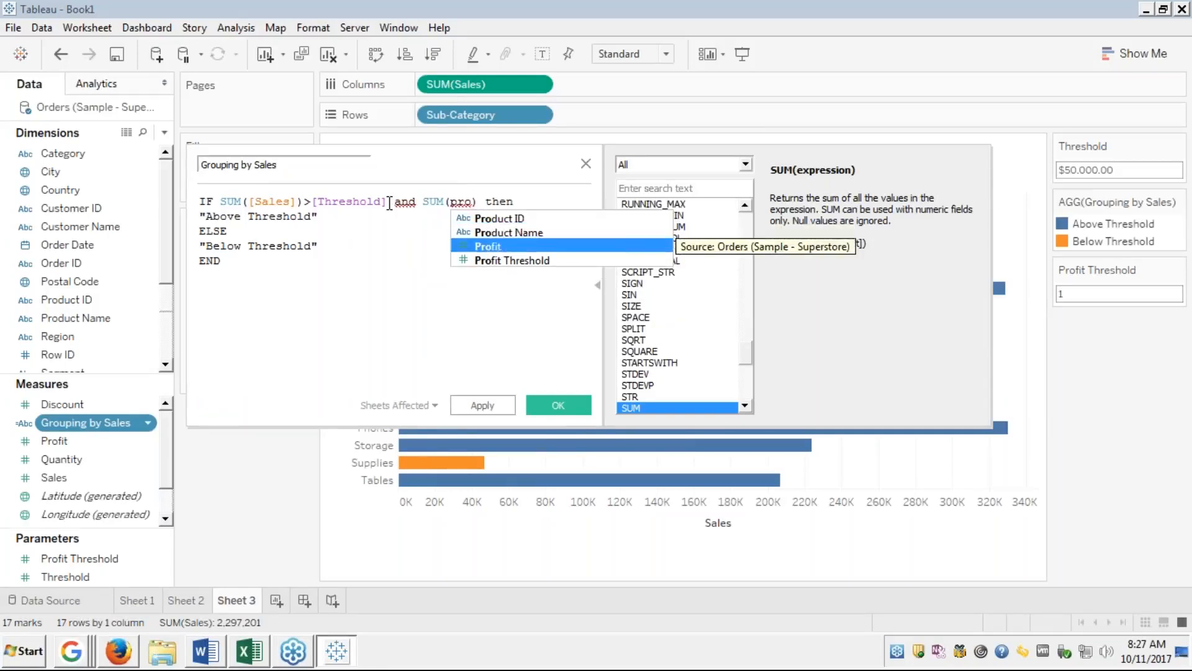
pyautogui.press('Return')
pyautogui.write('>')
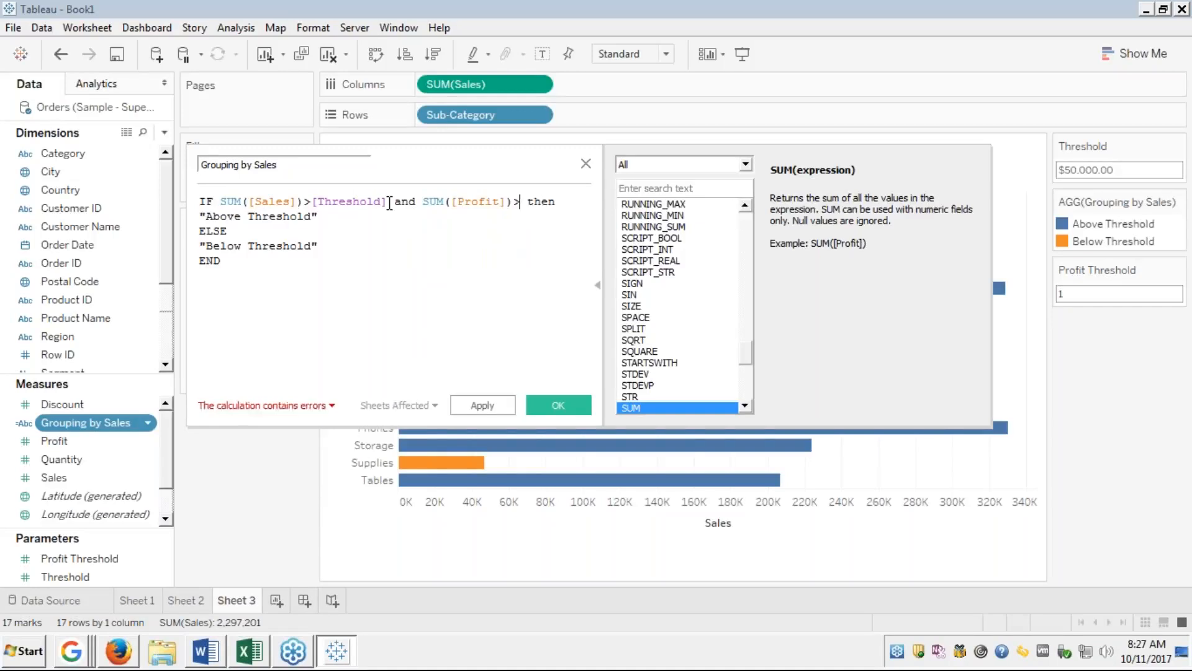
pyautogui.write('pro')
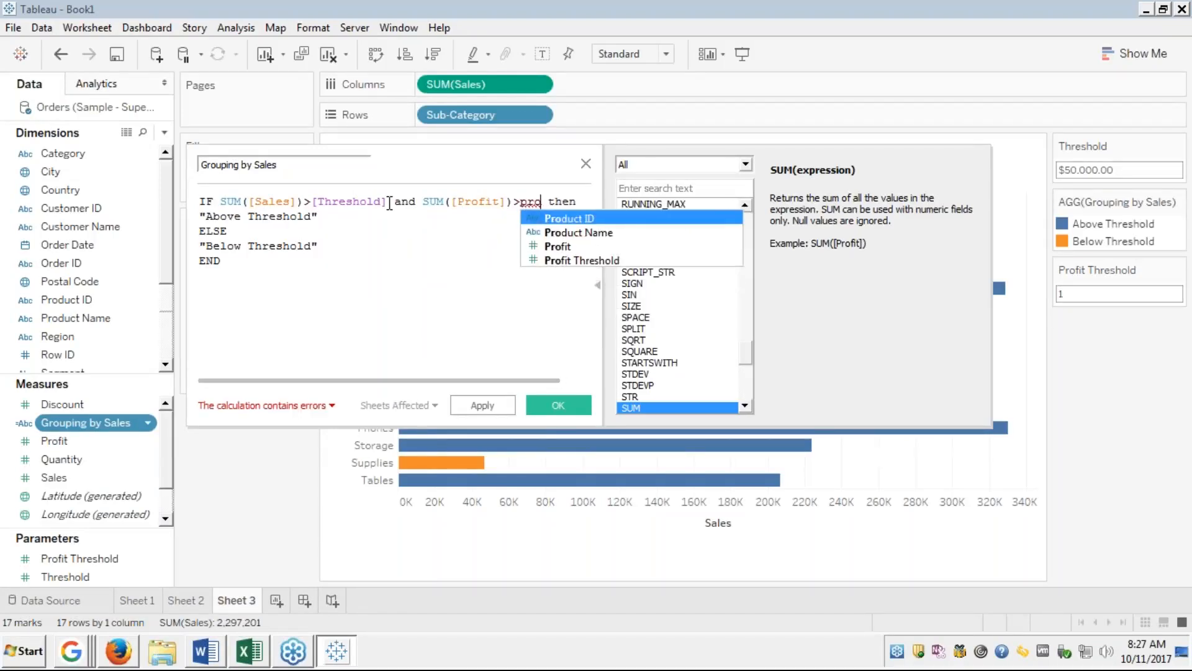
pyautogui.write('fi')
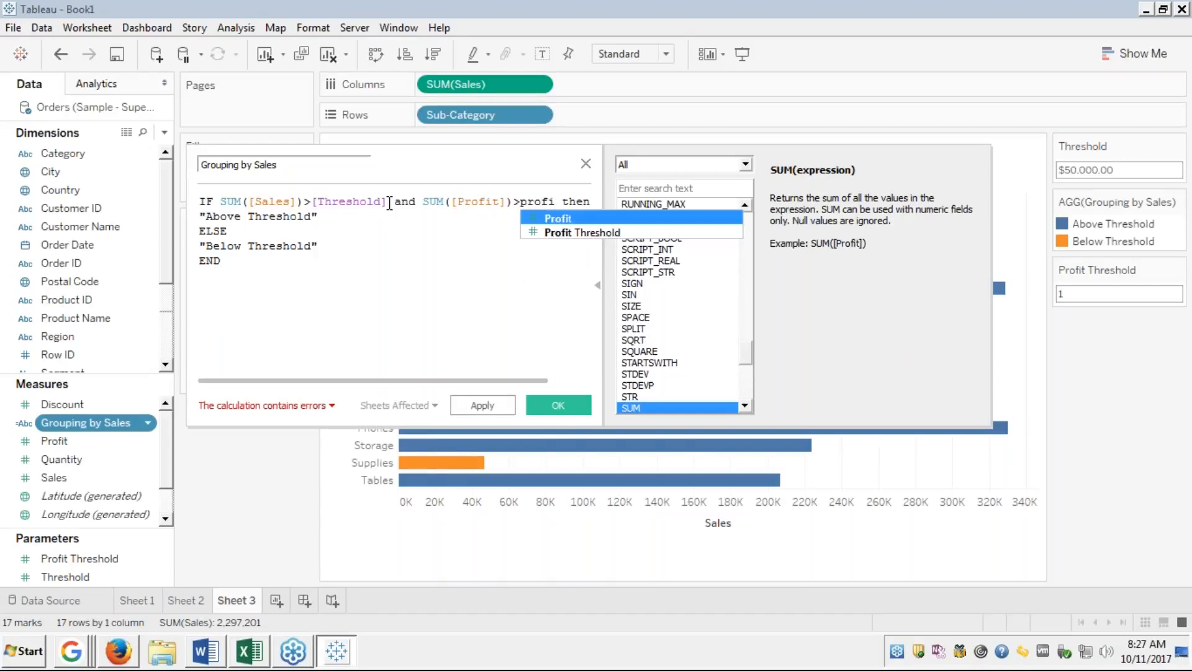
pyautogui.press('Down')
pyautogui.press('Return')
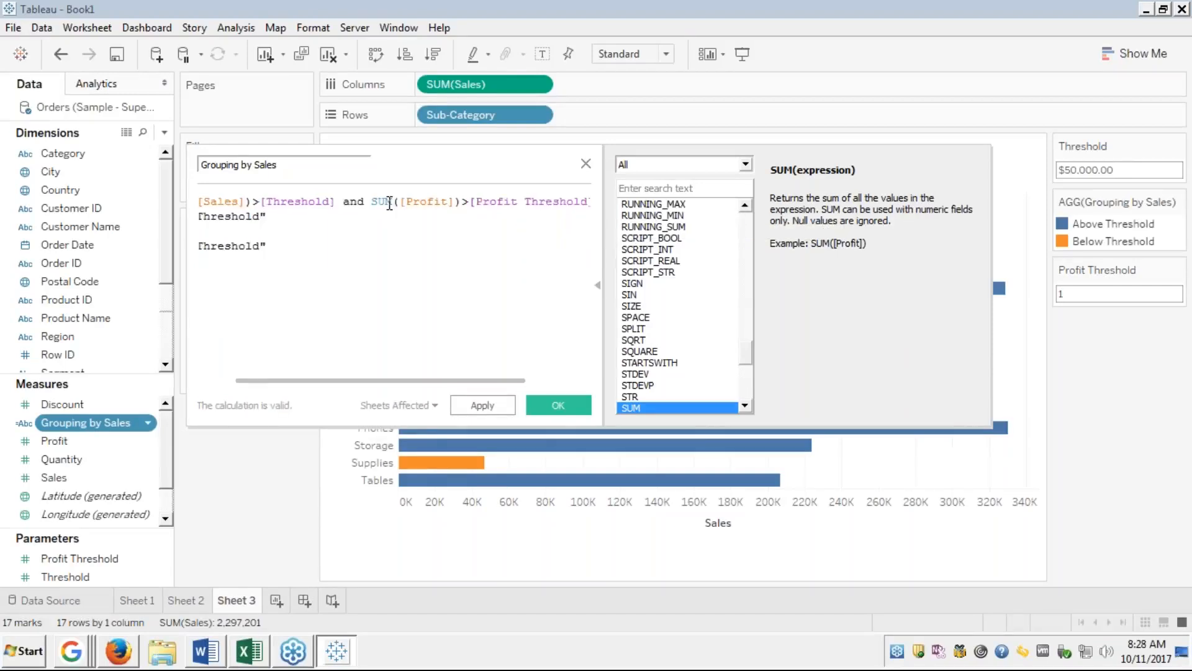
# Rename the label to "Above sales and profit Threshold" and save the calculation.
pyautogui.press('Down')
pyautogui.press('Left')
pyautogui.press('Right')
pyautogui.press('Right')
pyautogui.press('Right')
pyautogui.press('Right')
pyautogui.press('Right')
pyautogui.press('Right')
pyautogui.press('Right')
pyautogui.press('Right')
pyautogui.press('Right')
pyautogui.press('Left')
pyautogui.press('Left')
pyautogui.press('Left')
pyautogui.press('Left')
pyautogui.press('Left')
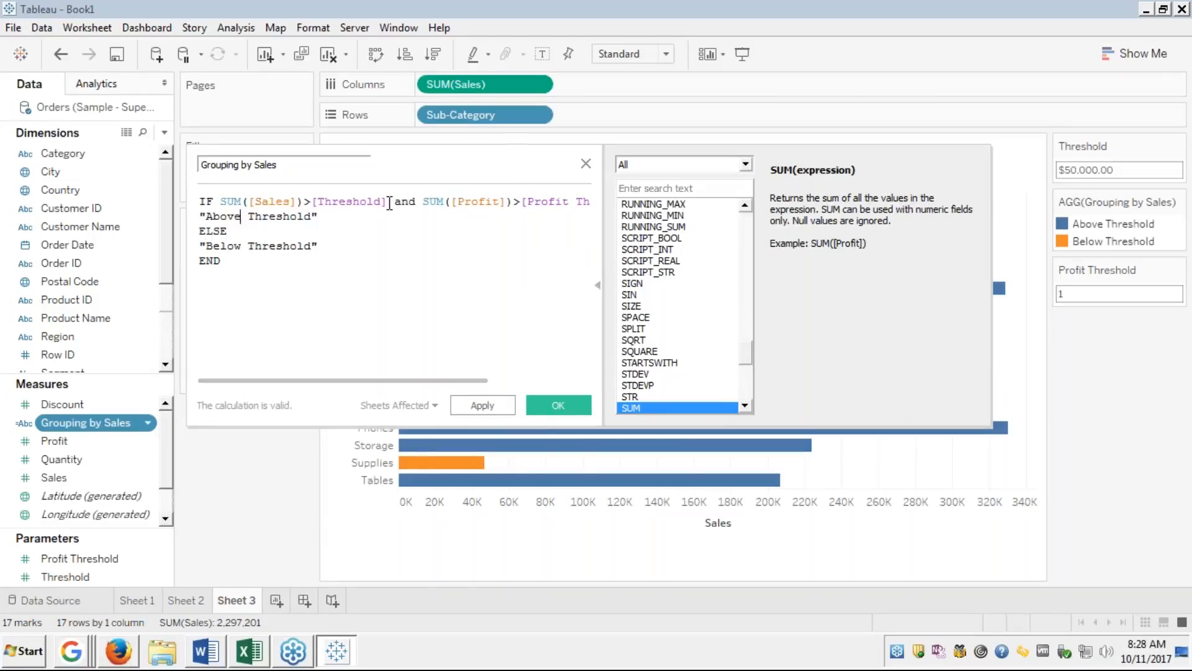
pyautogui.press('Up')
pyautogui.press('Left')
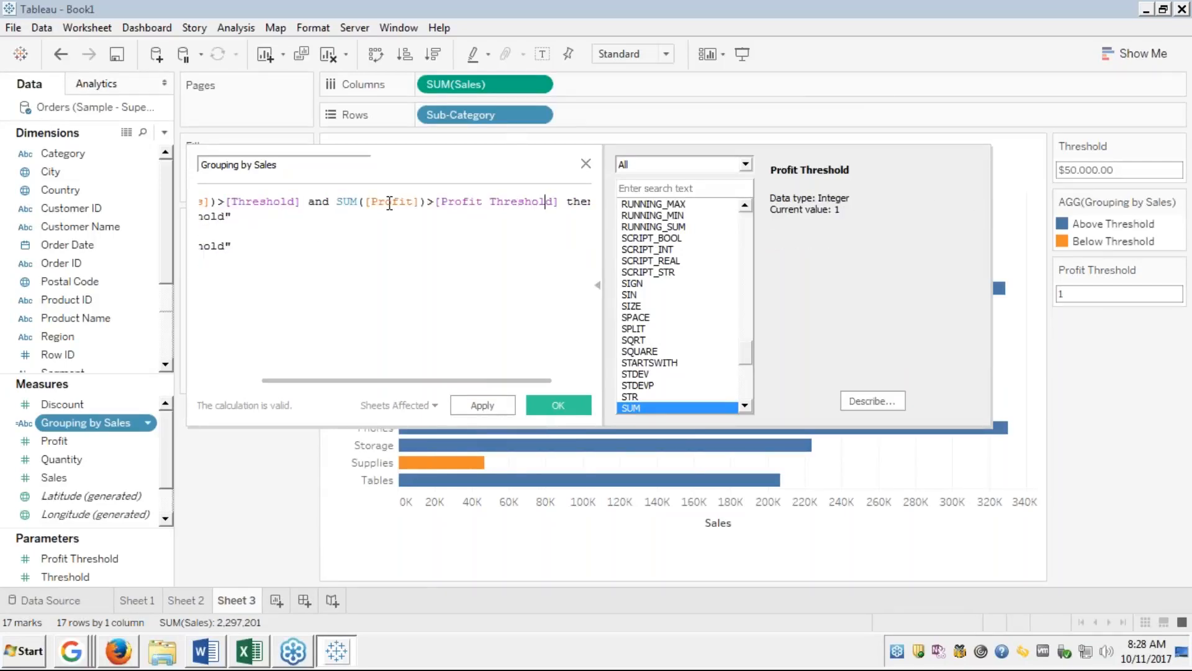
pyautogui.press('Down')
pyautogui.press('Right')
pyautogui.press('Right')
pyautogui.press('Right')
pyautogui.press('Right')
pyautogui.press('Right')
pyautogui.press('Right')
pyautogui.press('Right')
pyautogui.press('Left')
pyautogui.press('Left')
pyautogui.press('Left')
pyautogui.press('Left')
pyautogui.press('Left')
pyautogui.press('Left')
pyautogui.press('Left')
pyautogui.press('Left')
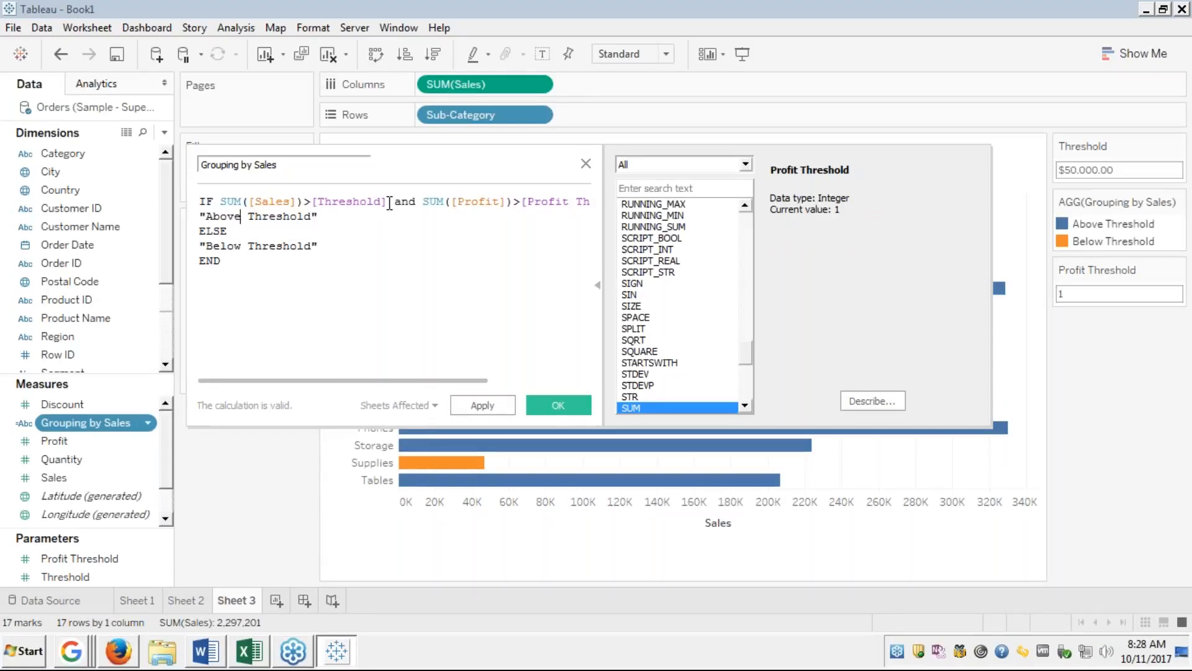
pyautogui.press('Right')
pyautogui.click(388, 202)
pyautogui.write('Sales and')
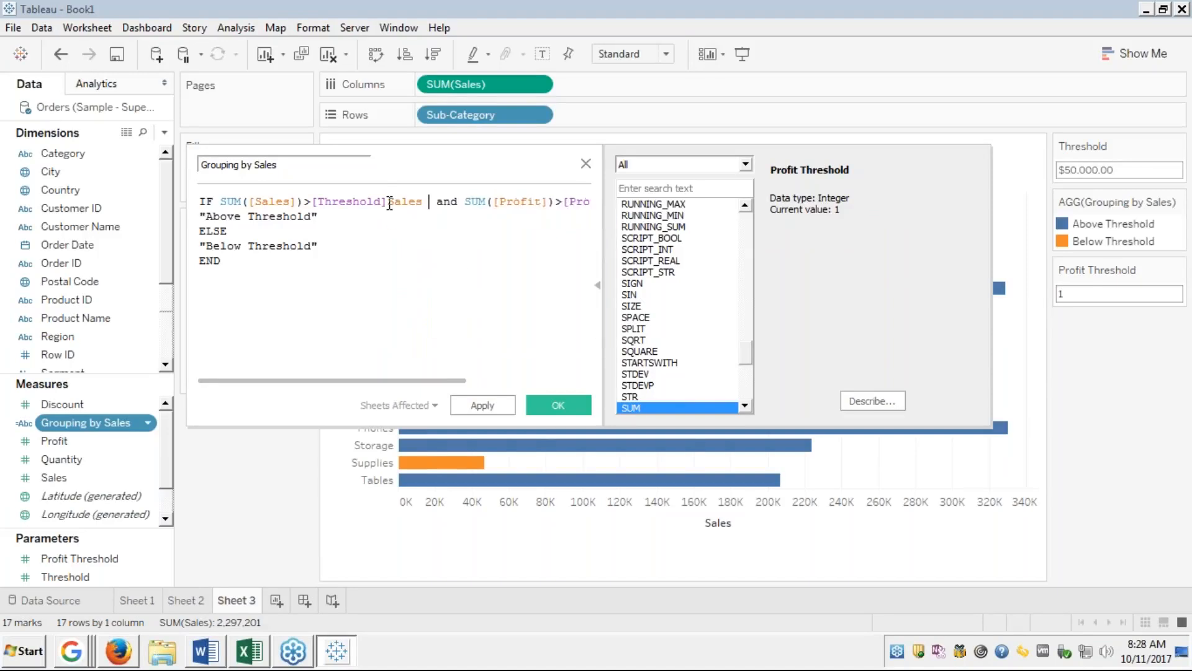
pyautogui.press('BackSpace')
pyautogui.press('BackSpace')
pyautogui.press('BackSpace')
pyautogui.press('BackSpace')
pyautogui.press('BackSpace')
pyautogui.press('BackSpace')
pyautogui.press('BackSpace')
pyautogui.press('BackSpace')
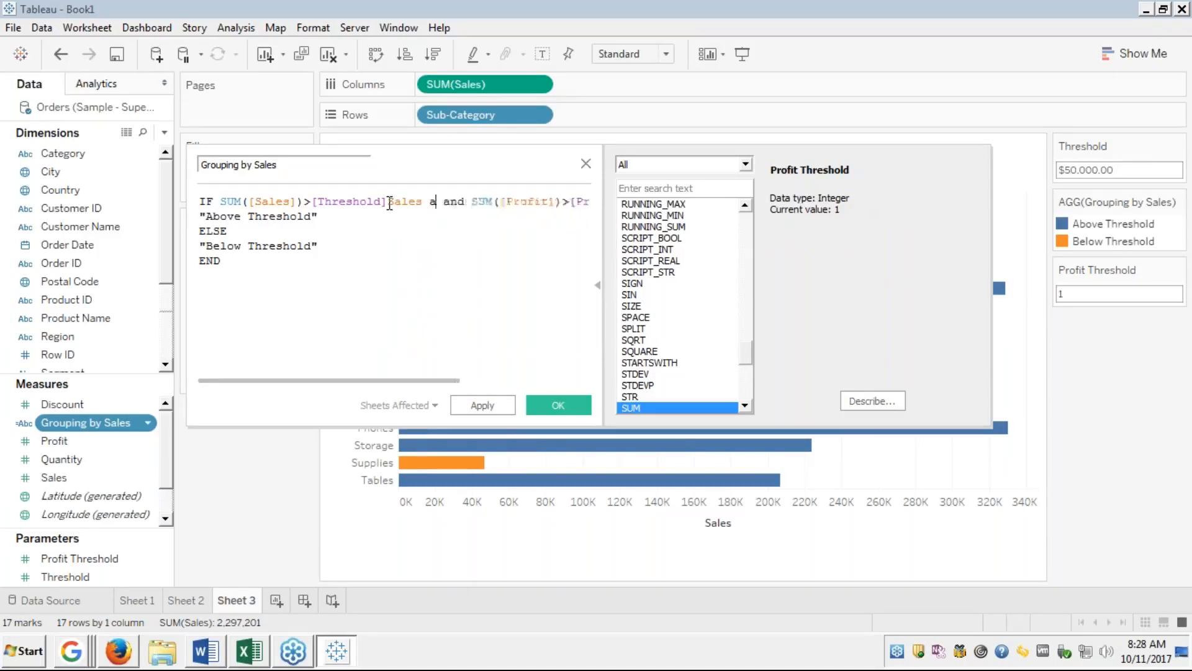
pyautogui.press('BackSpace')
pyautogui.press('BackSpace')
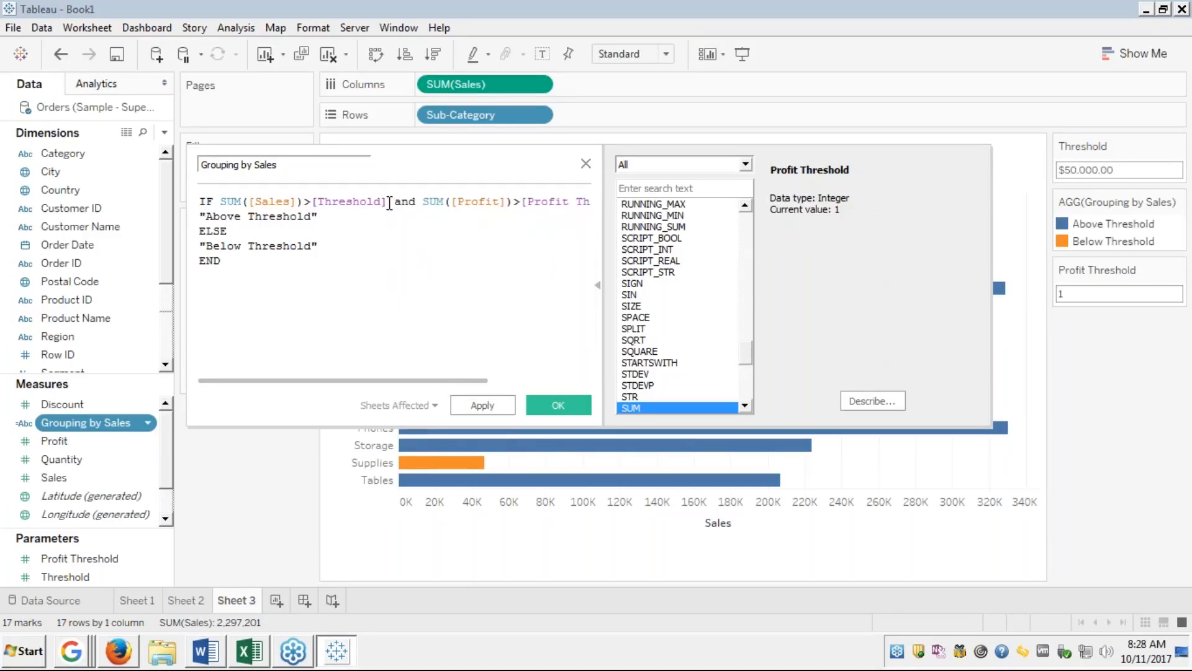
pyautogui.click(247, 215)
pyautogui.write('sales and profit')
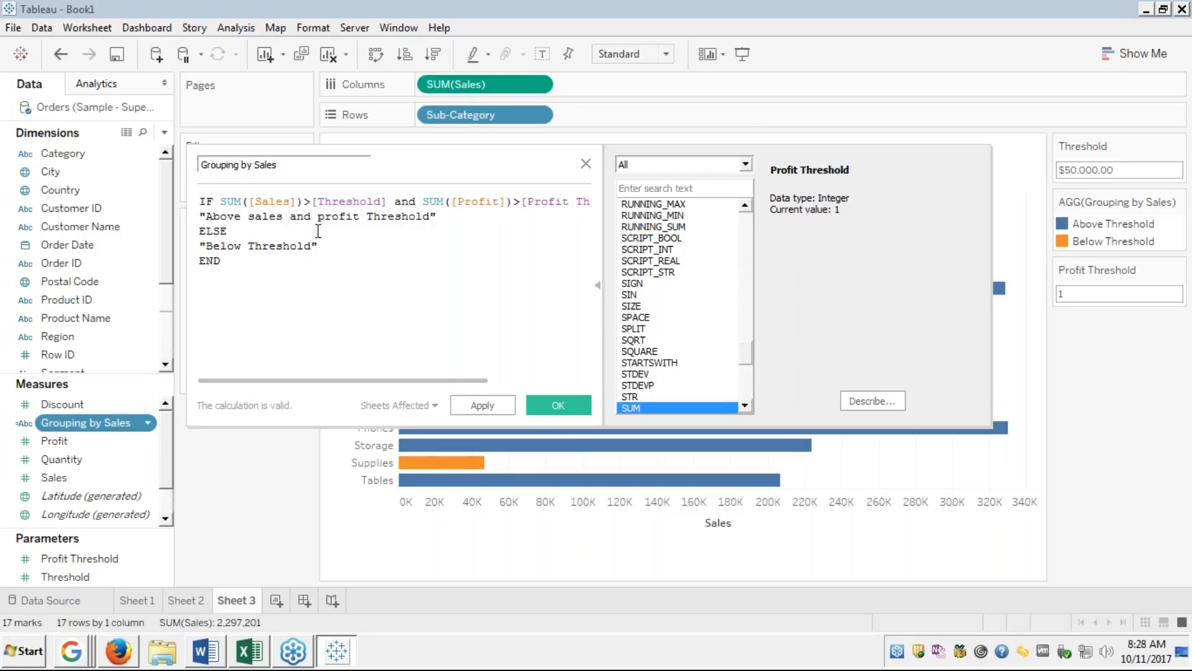
pyautogui.click(557, 402)
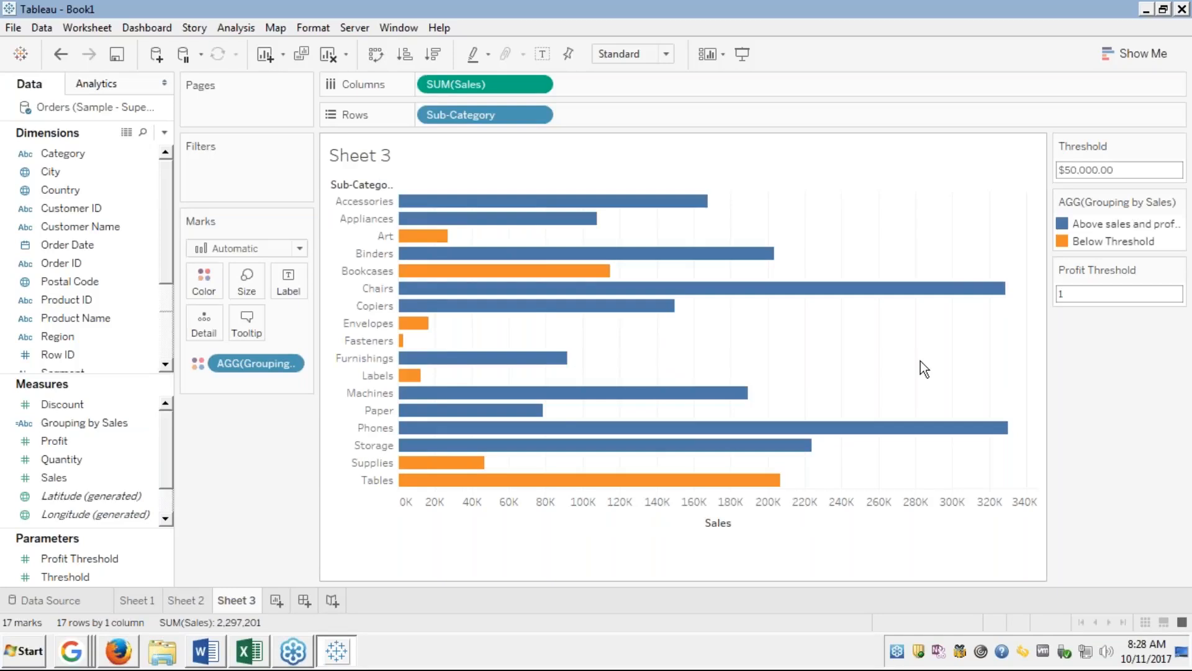
# Set Profit Threshold to 10,000 so Machines turns Below Threshold.
pyautogui.click(1079, 288)
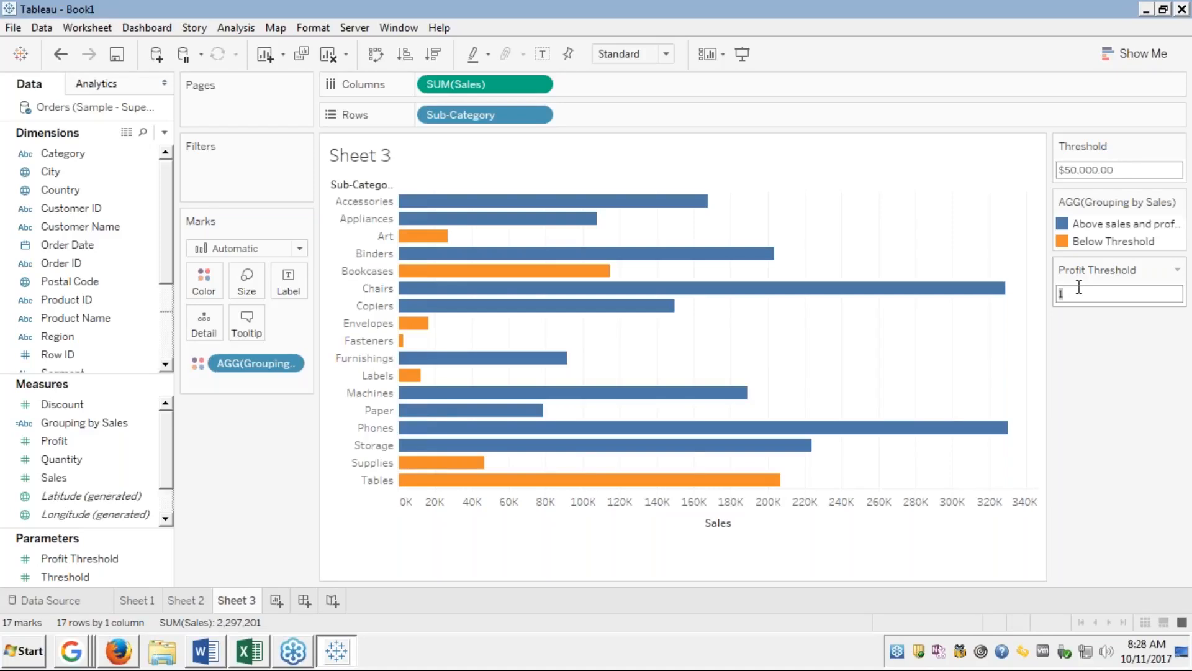
pyautogui.press('BackSpace')
pyautogui.write('10000')
pyautogui.press('Return')
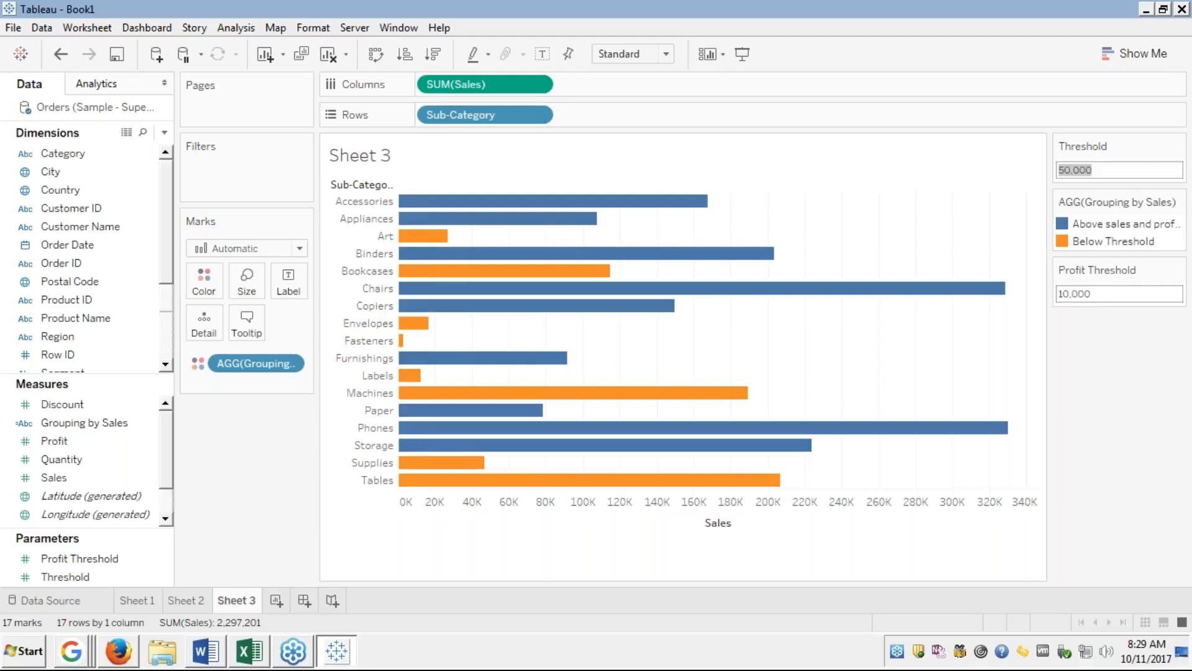
pyautogui.click(1109, 292)
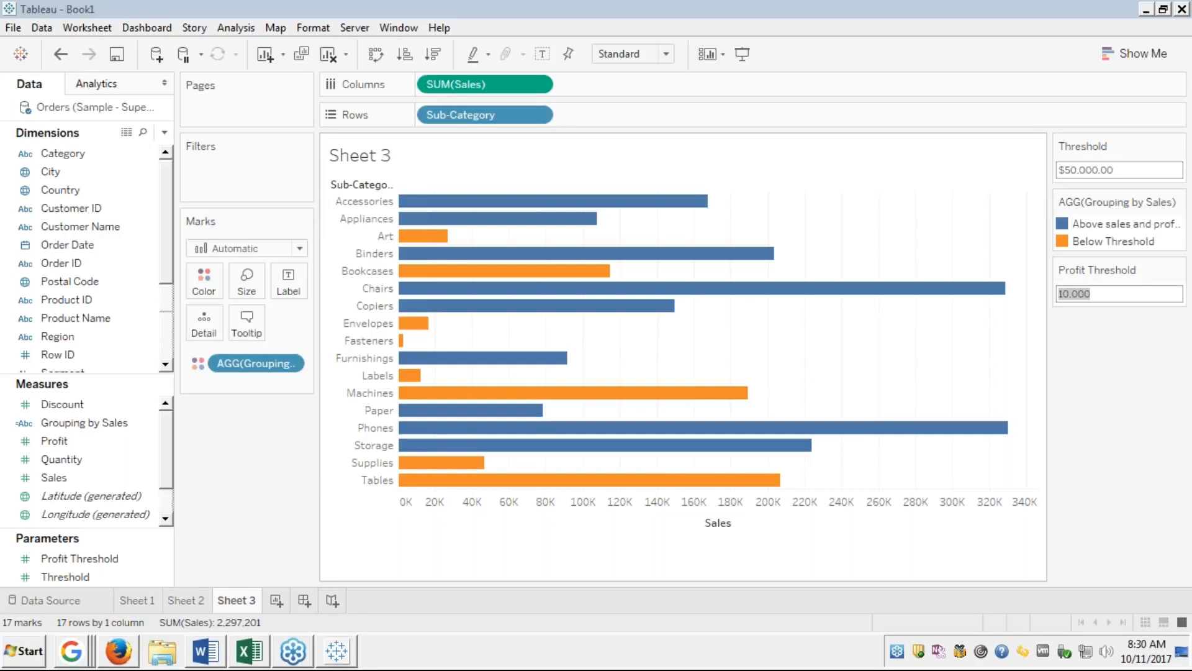
# Filter by Grouping by Sales, keeping only "Above sales and profit Threshold".
pyautogui.click(253, 362)
pyautogui.moveTo(252, 360); pyautogui.dragTo(219, 161)
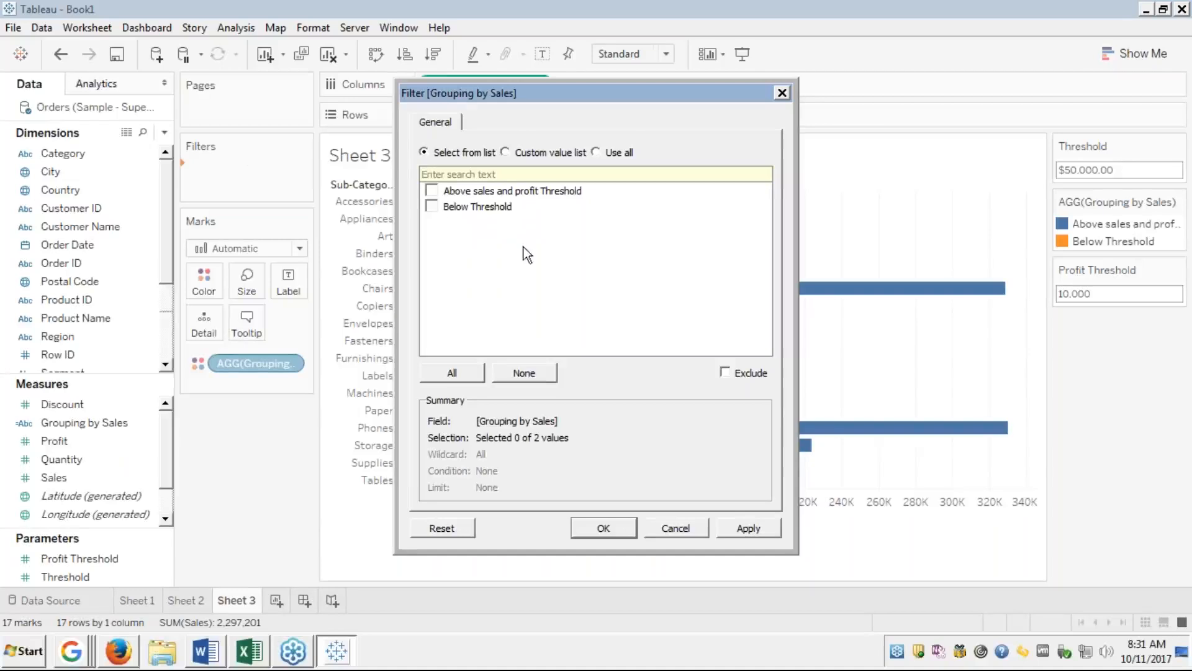
pyautogui.click(432, 190)
pyautogui.click(746, 527)
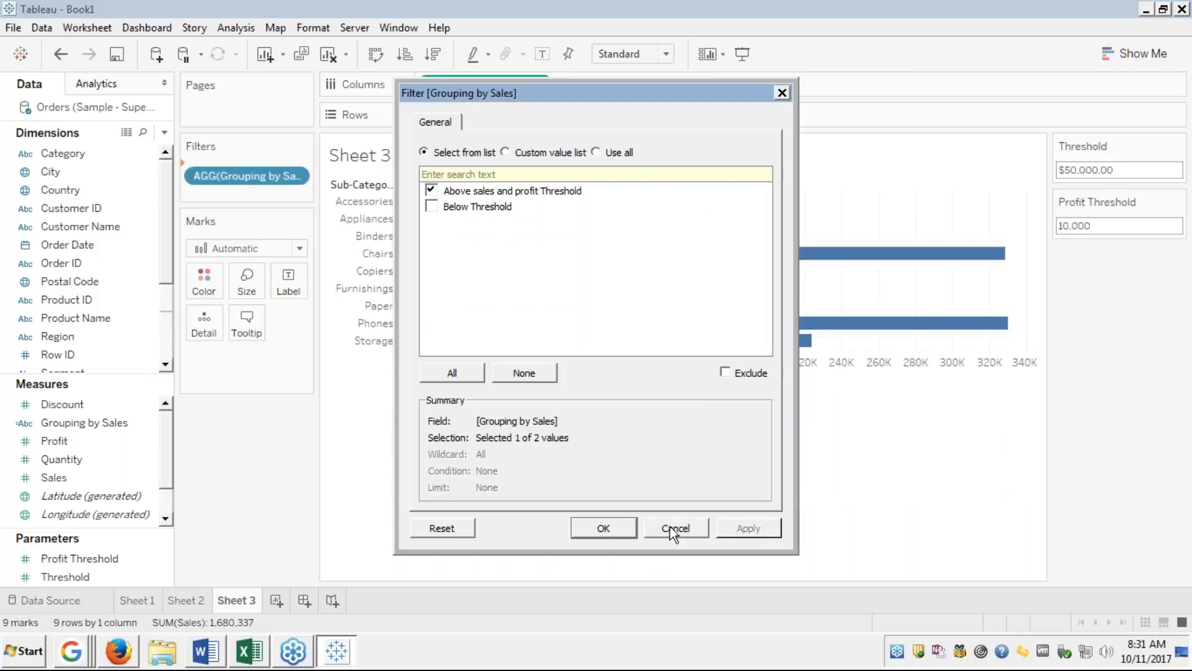
pyautogui.click(604, 529)
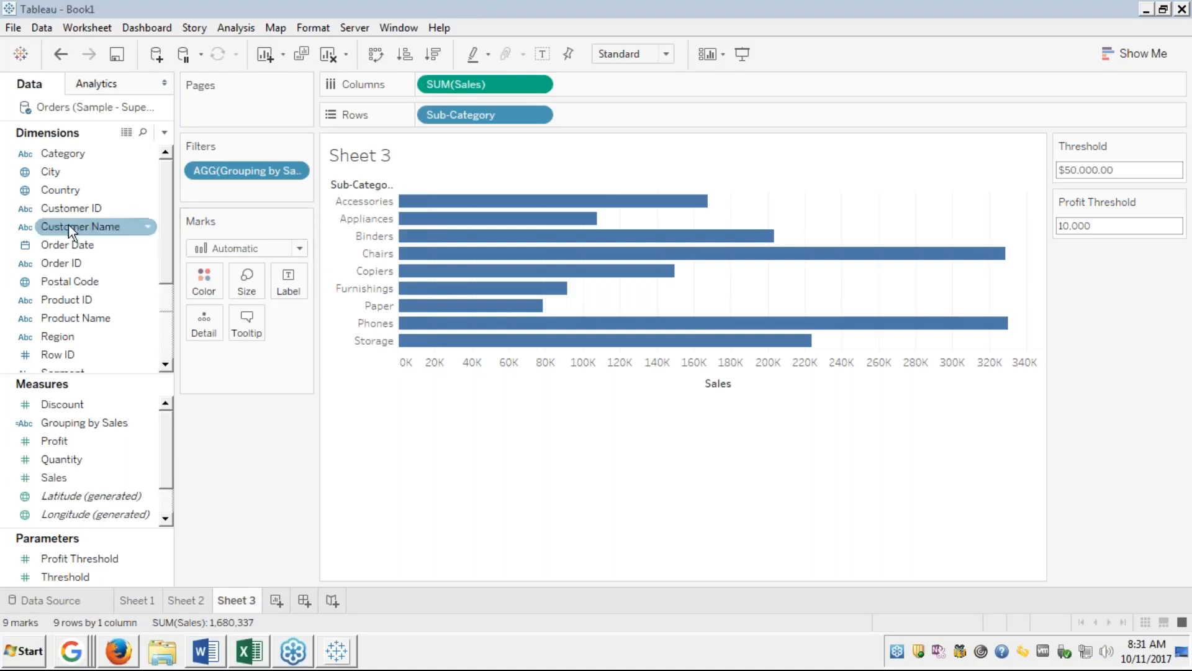
# Start creating a parameter from Order Date, then cancel the Create Parameter dialog.
pyautogui.rightClick(54, 246)
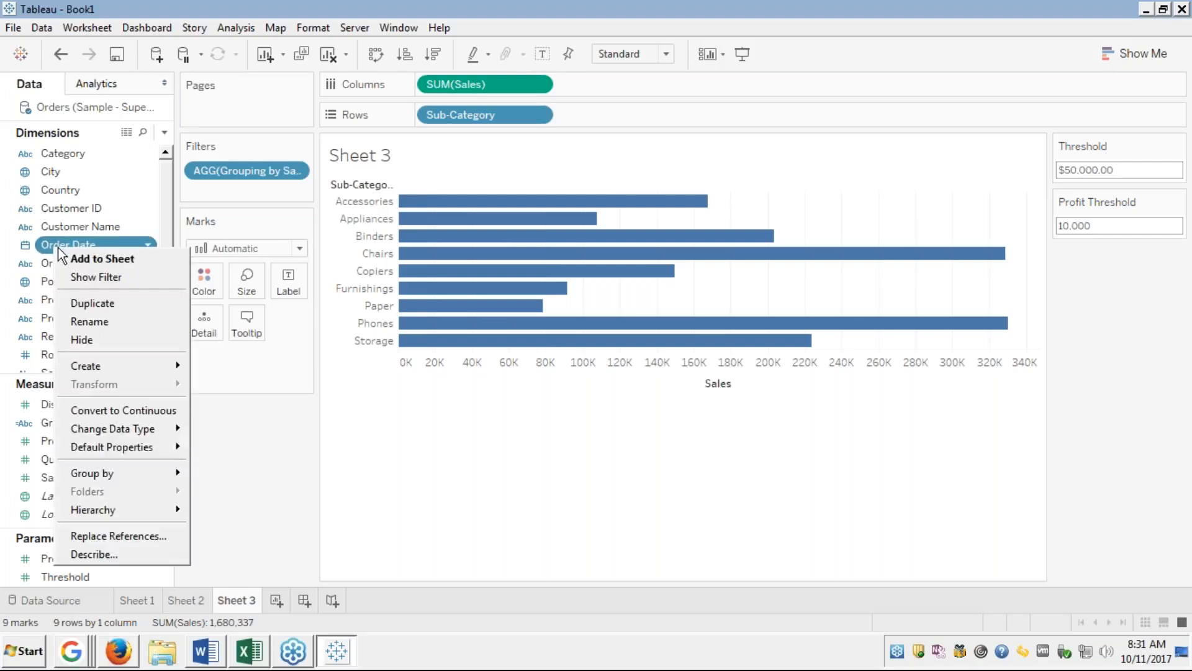
pyautogui.moveTo(93, 367)
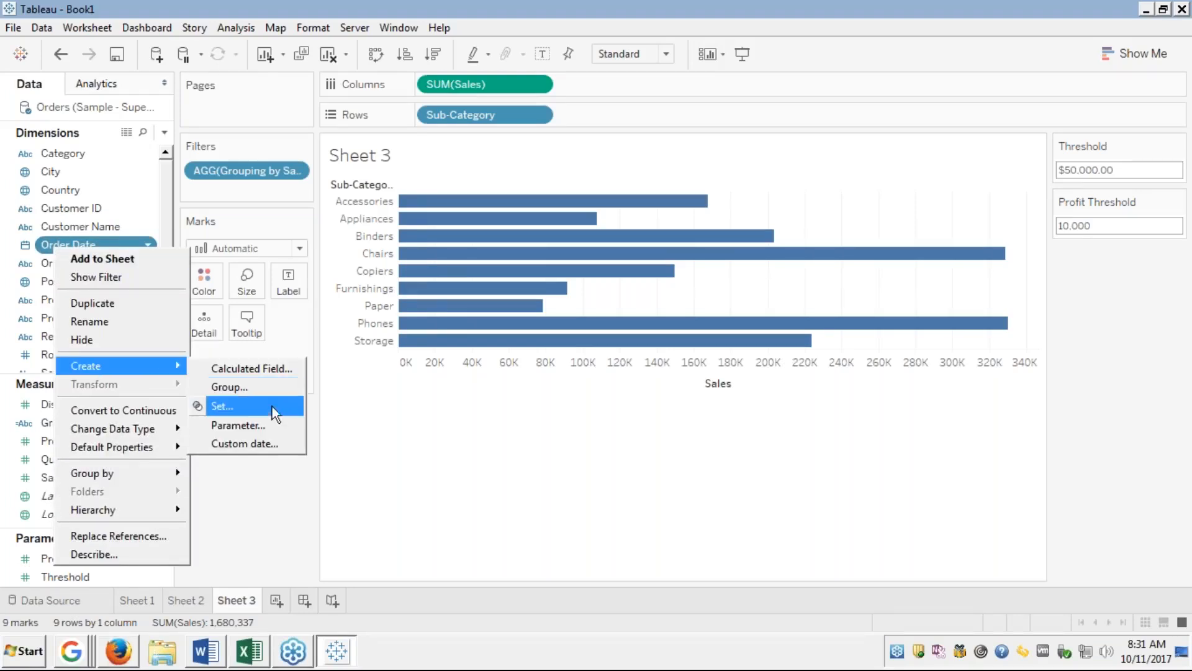
pyautogui.click(241, 433)
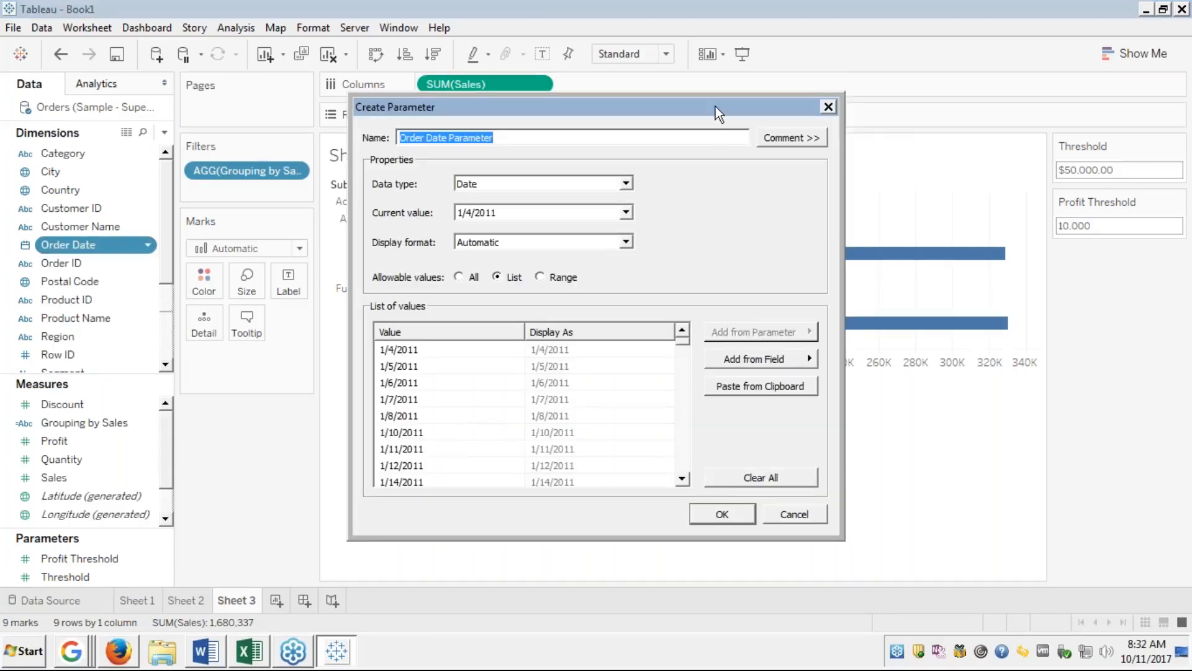
pyautogui.click(856, 185)
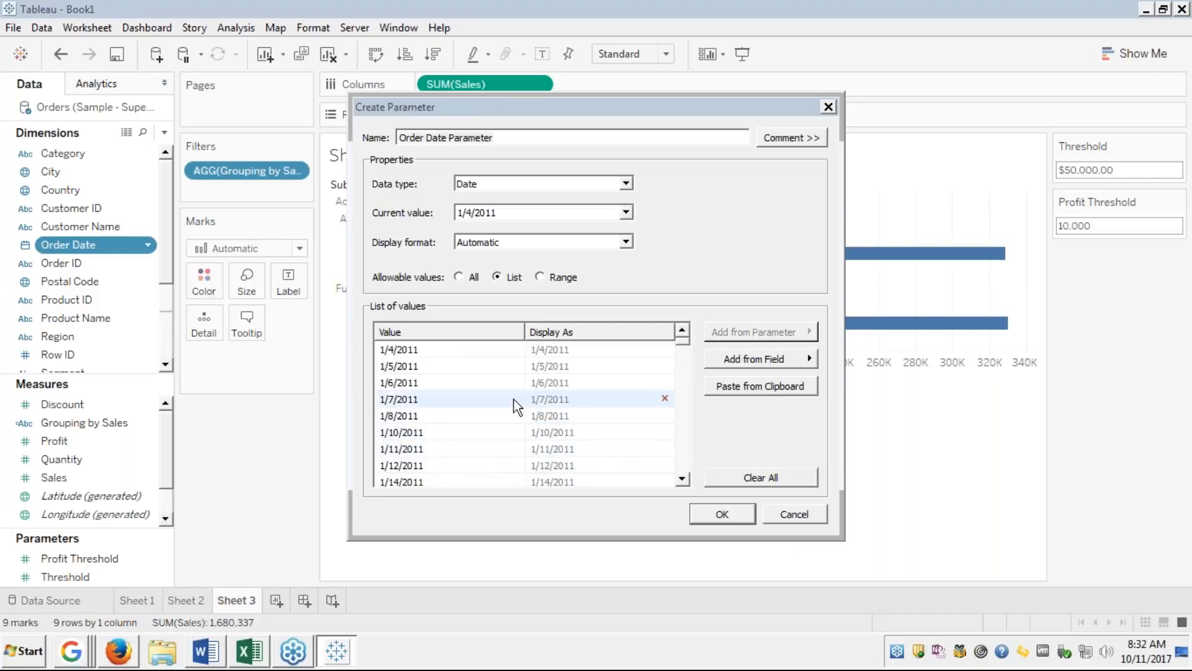
pyautogui.click(789, 516)
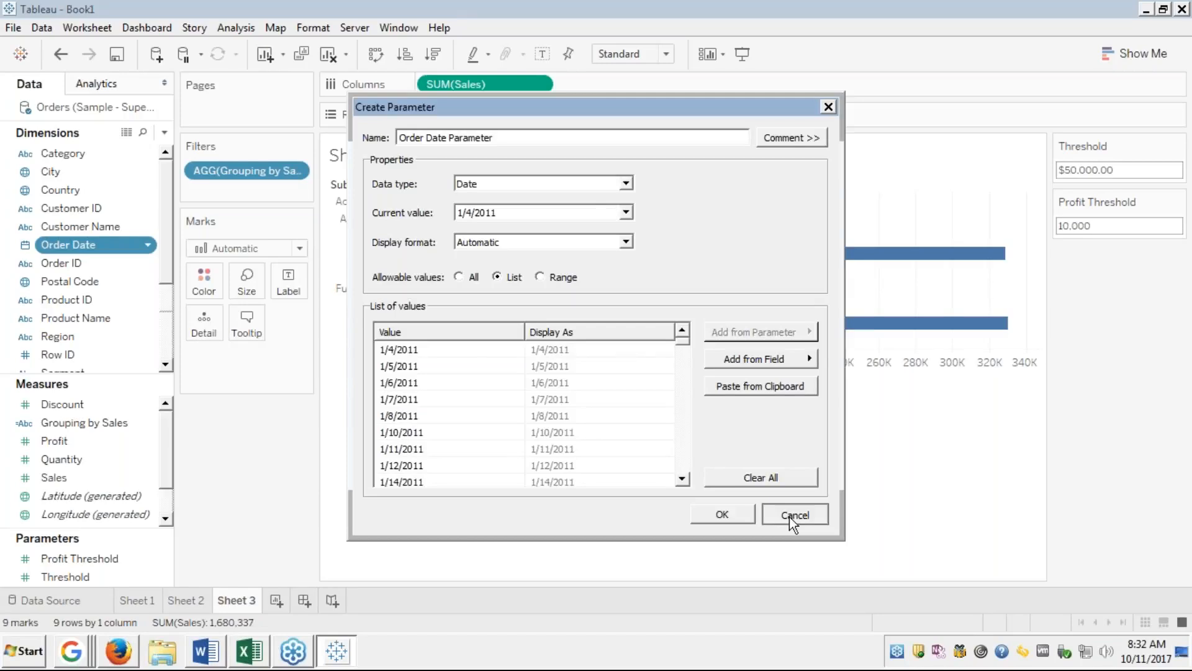
pyautogui.click(788, 517)
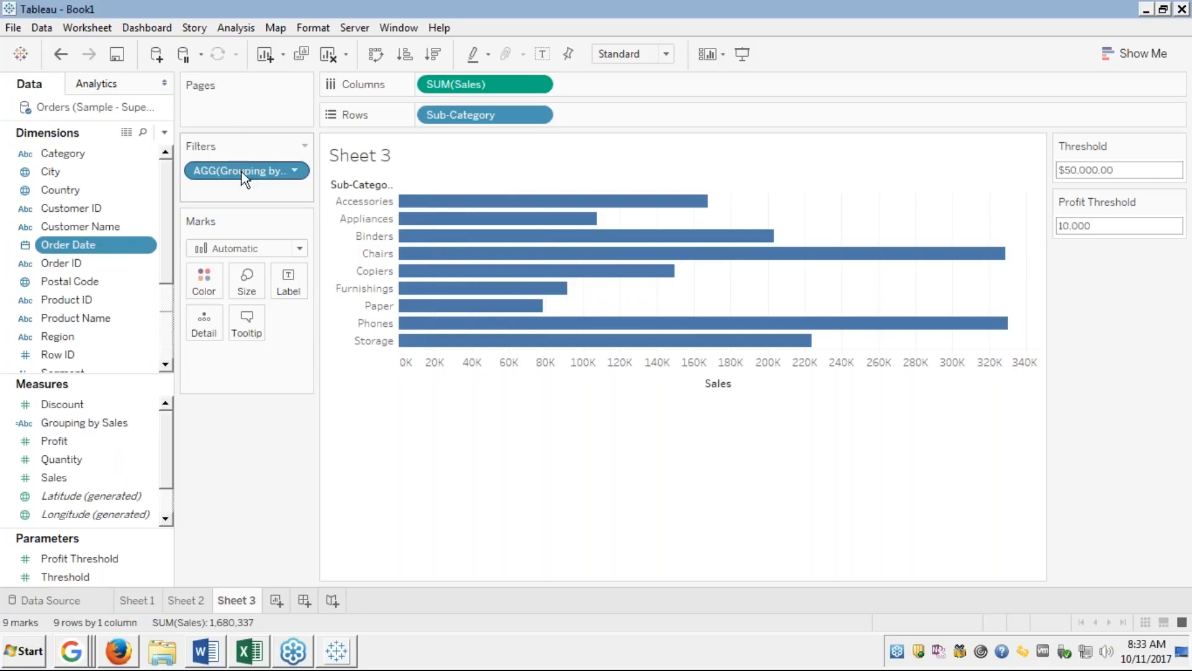
# Move Grouping by Sales from Filters to Color and open its calculation for editing.
pyautogui.moveTo(244, 179); pyautogui.dragTo(206, 279)
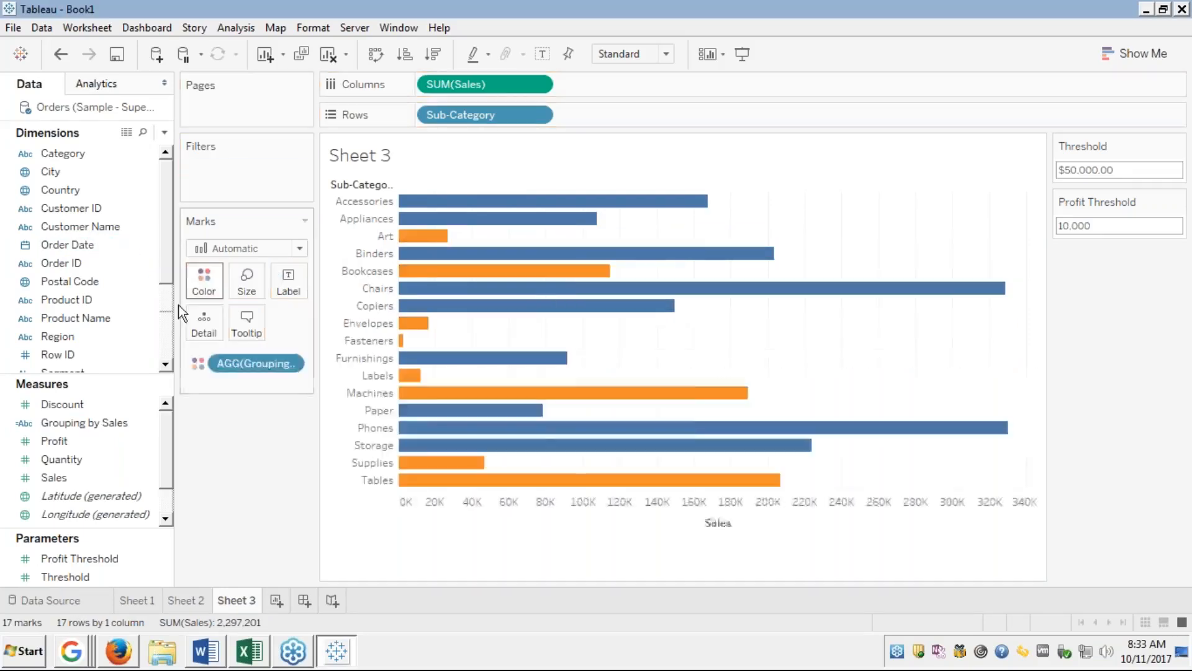
pyautogui.rightClick(69, 424)
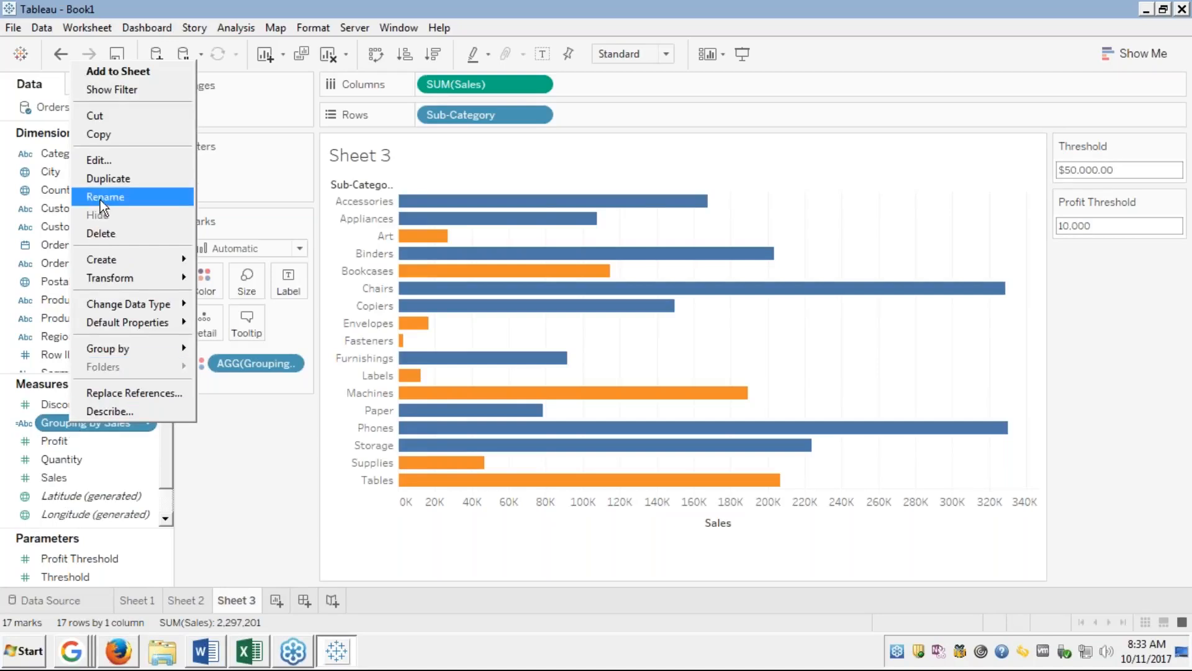
pyautogui.click(104, 163)
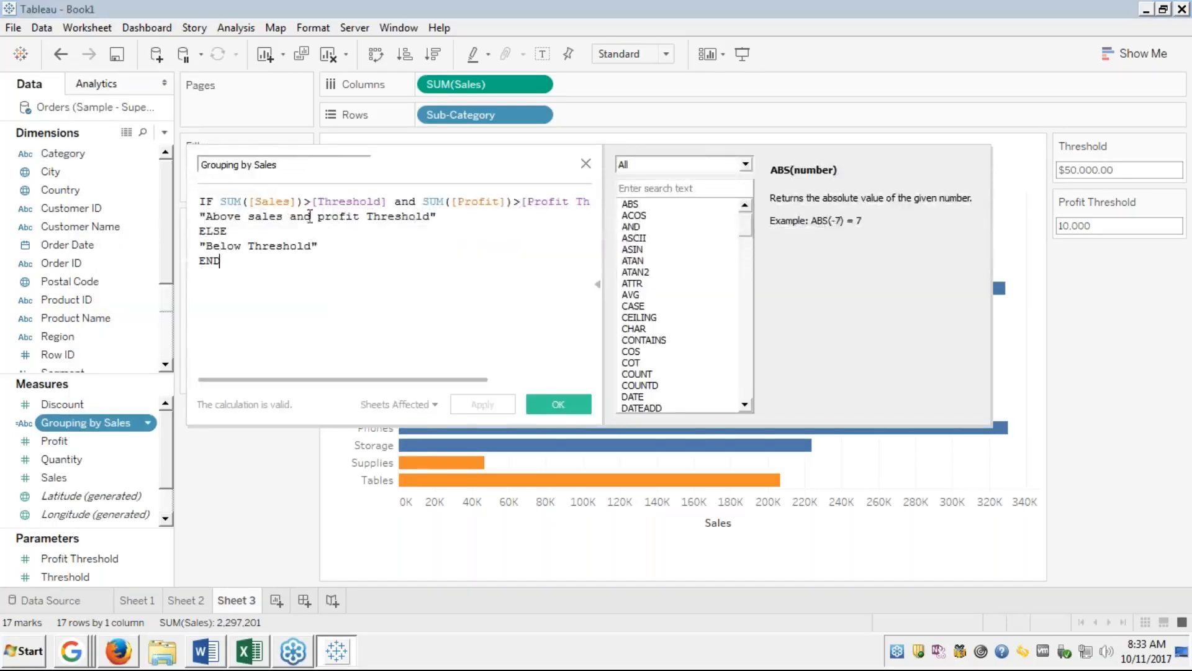
pyautogui.click(453, 217)
pyautogui.write('th')
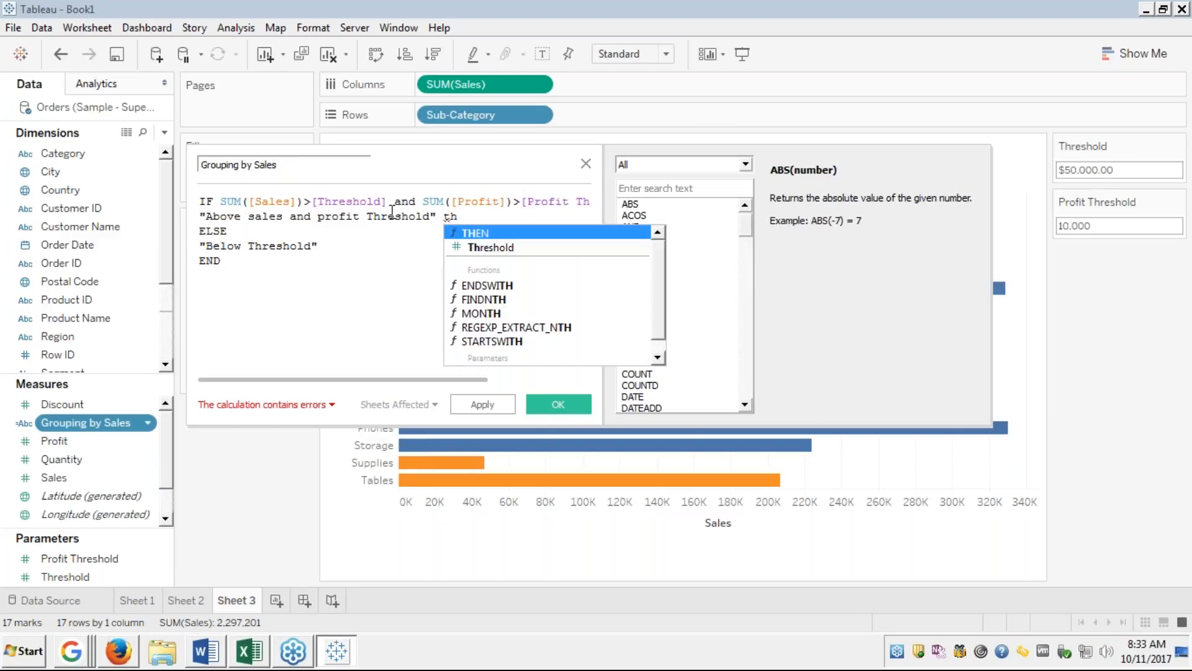
pyautogui.press('Down')
pyautogui.press('Return')
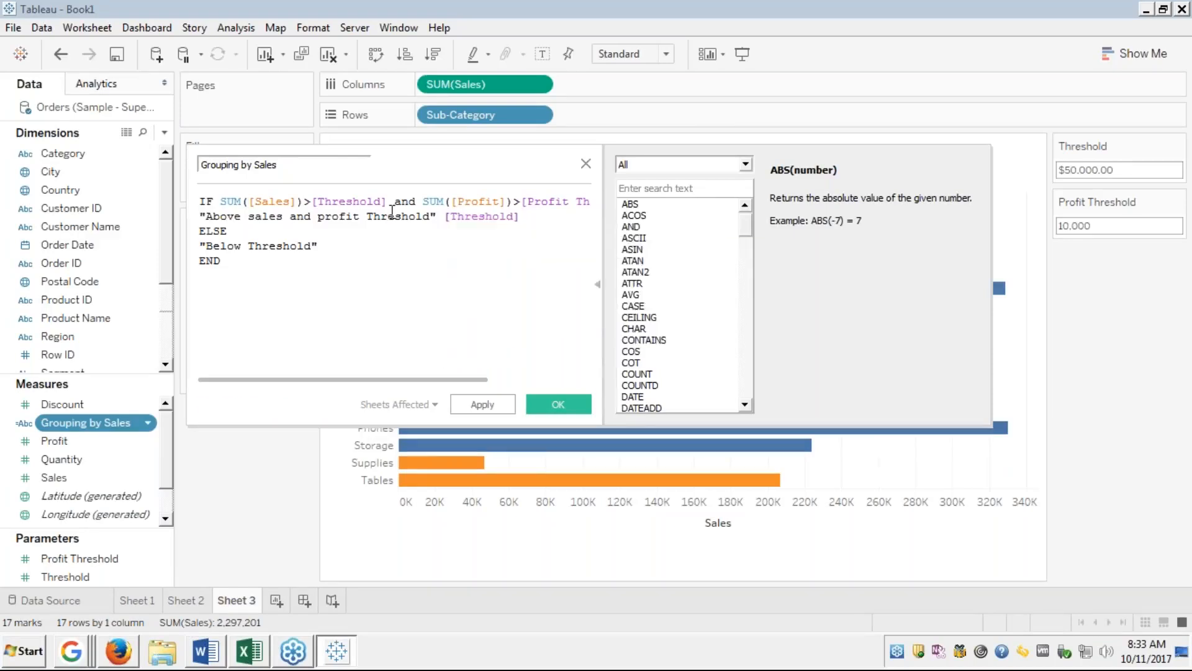
pyautogui.click(449, 221)
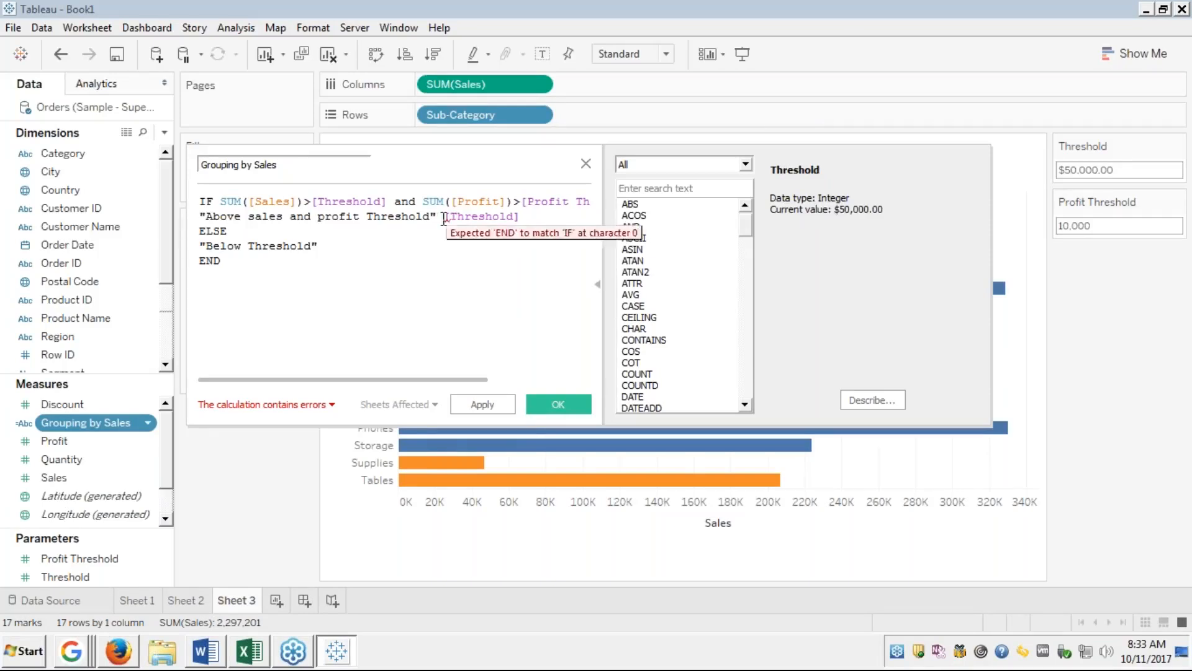
pyautogui.press('Left')
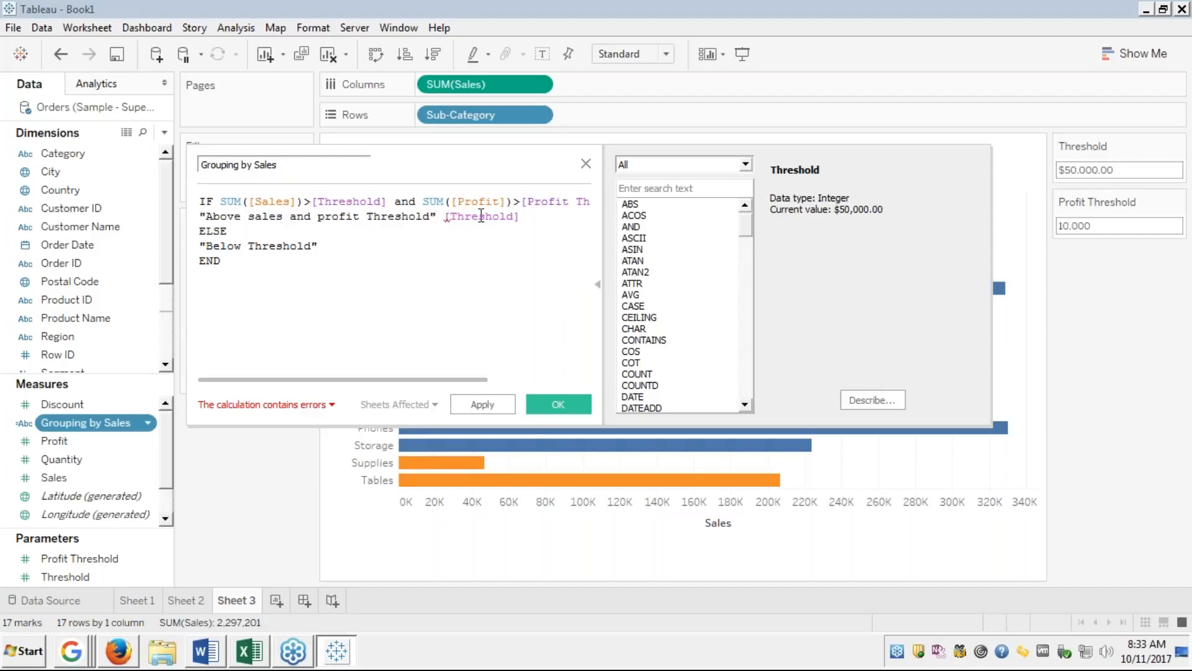
pyautogui.press('Delete')
pyautogui.click(285, 402)
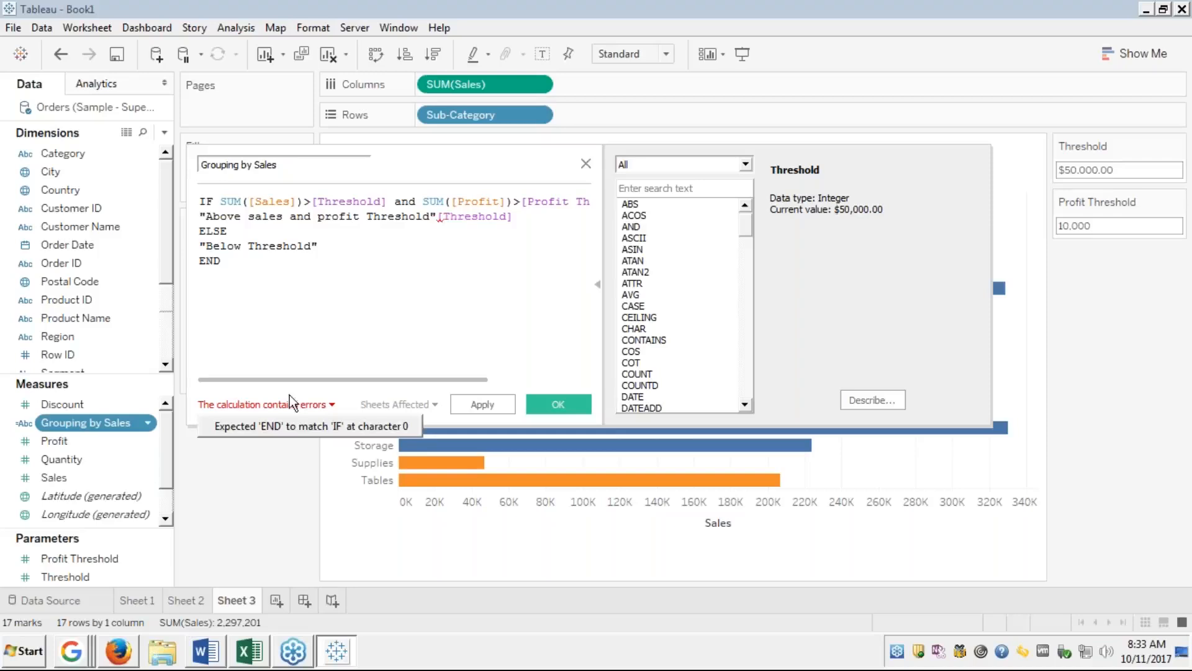
pyautogui.click(445, 216)
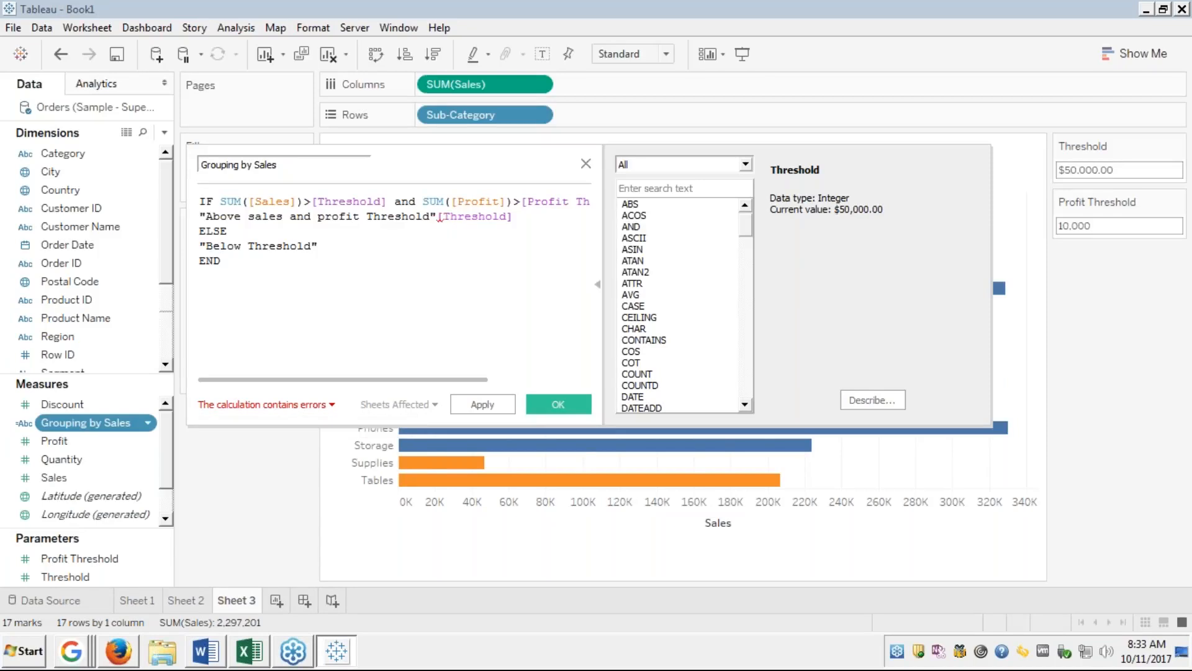
pyautogui.moveTo(441, 216)
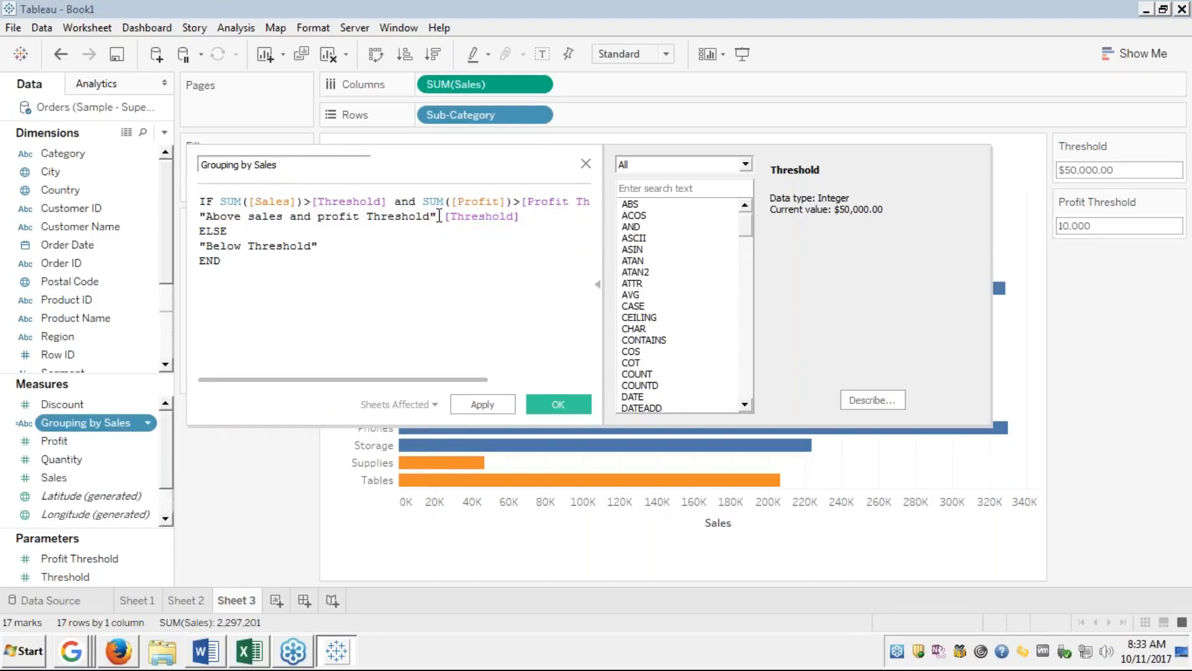
pyautogui.write('to')
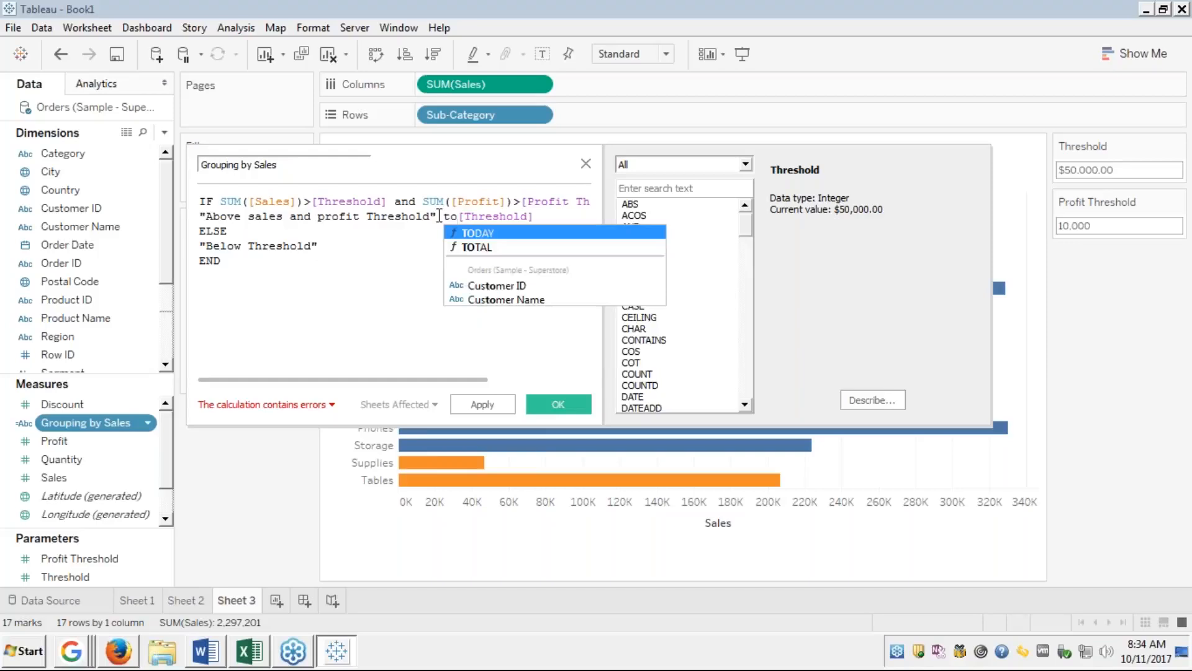
pyautogui.press('Left')
pyautogui.press('BackSpace')
pyautogui.press('BackSpace')
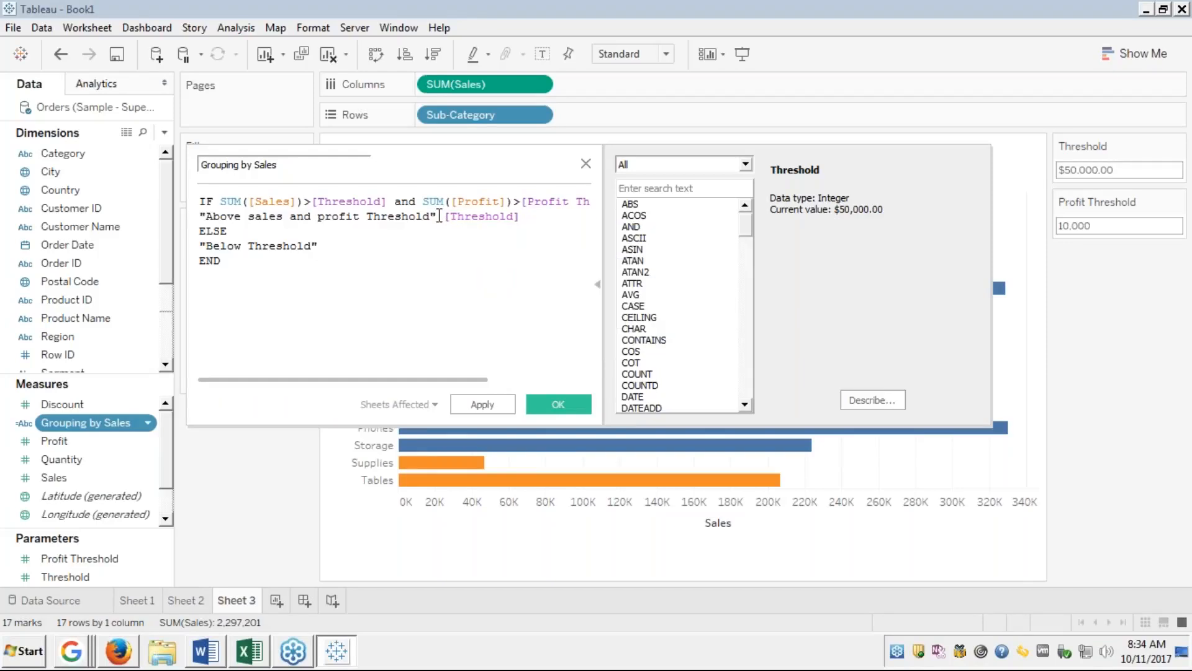
pyautogui.write('str')
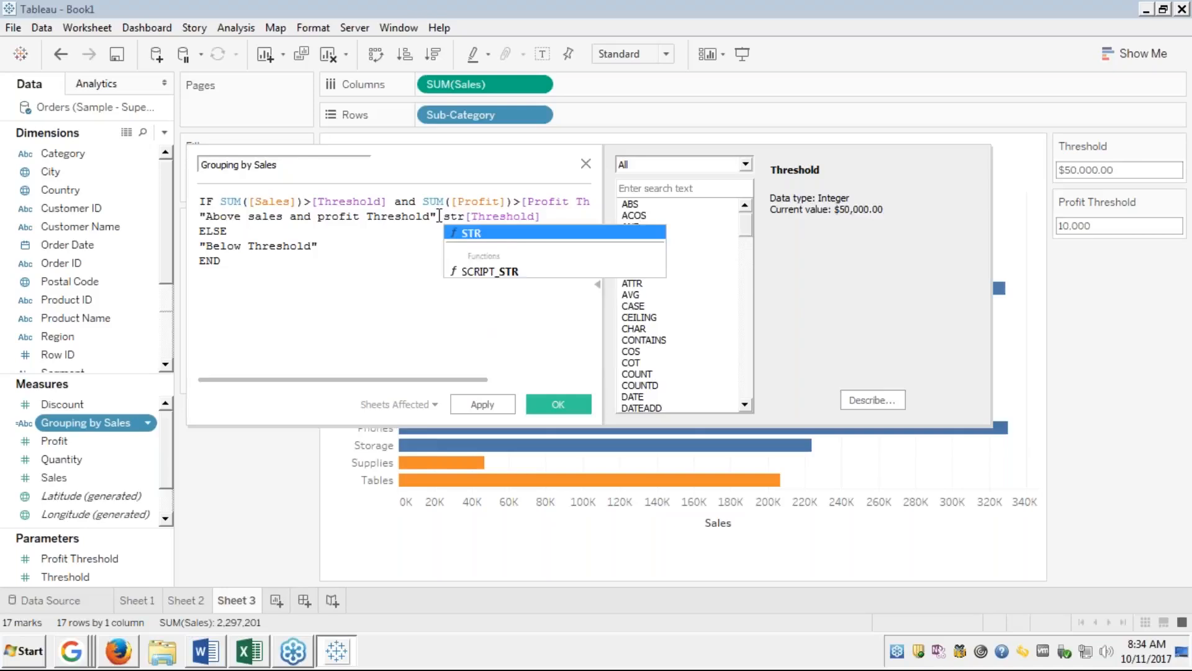
pyautogui.press('Return')
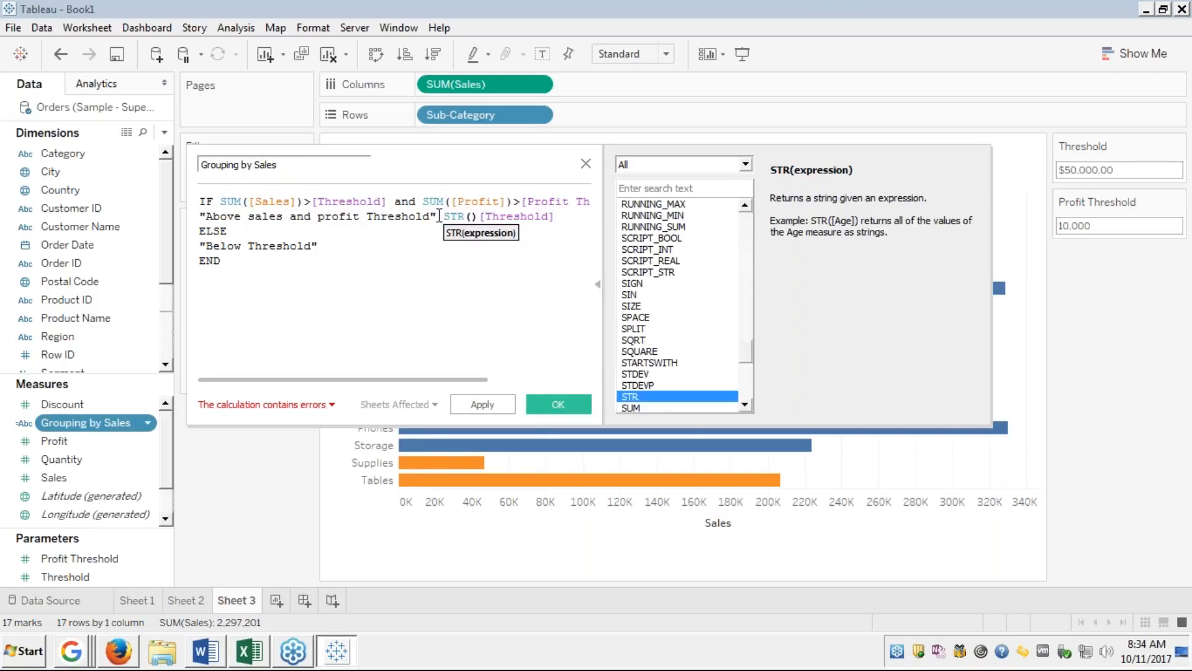
pyautogui.press('Delete')
pyautogui.press('Delete')
pyautogui.click(564, 217)
pyautogui.write(')')
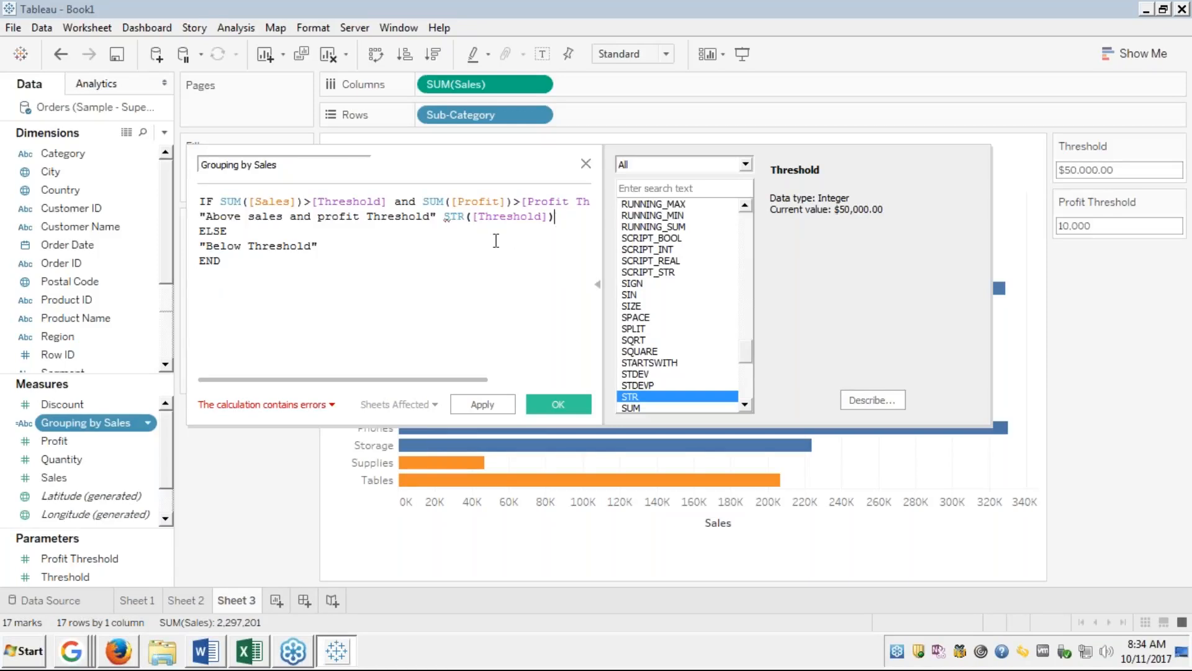
pyautogui.click(263, 407)
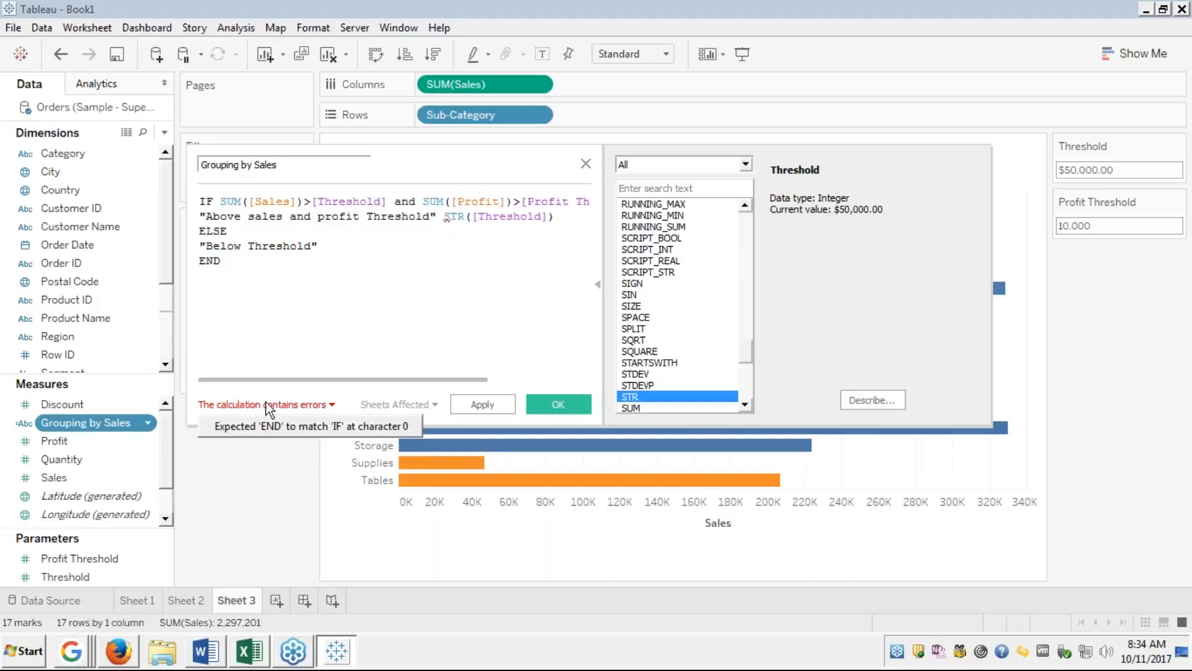
pyautogui.click(366, 313)
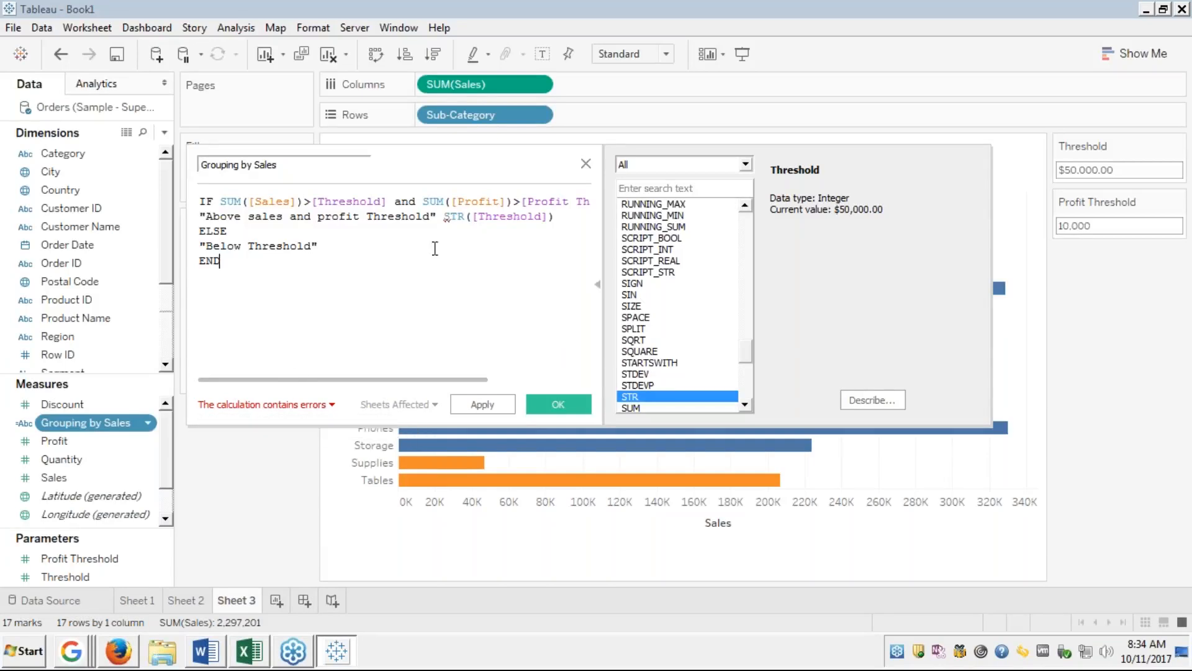
pyautogui.click(445, 217)
pyautogui.moveTo(445, 217); pyautogui.dragTo(554, 217)
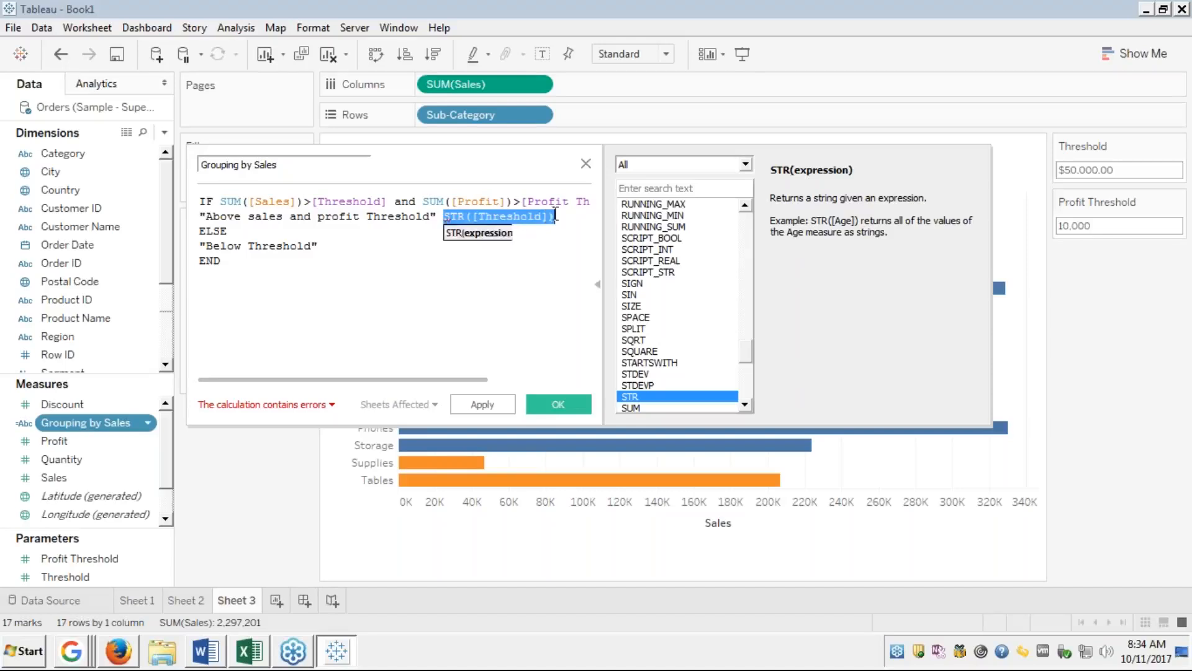
pyautogui.press('BackSpace')
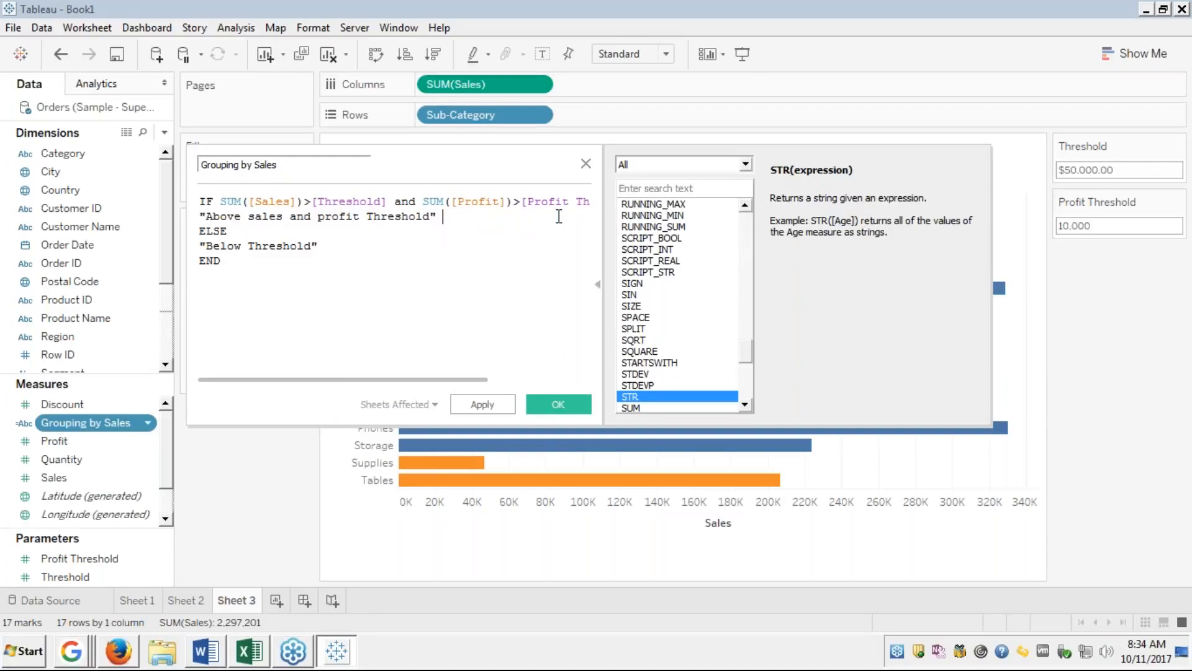
# Save the Grouping by Sales calculation with OK and return to Sheet 3.
pyautogui.click(557, 404)
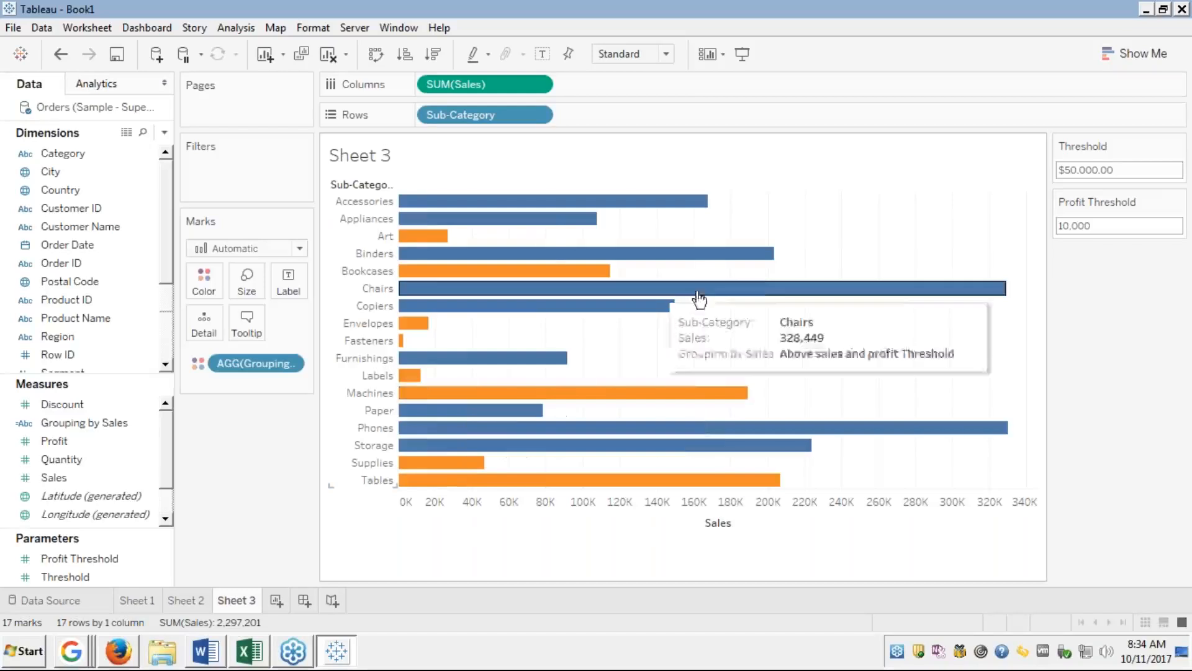
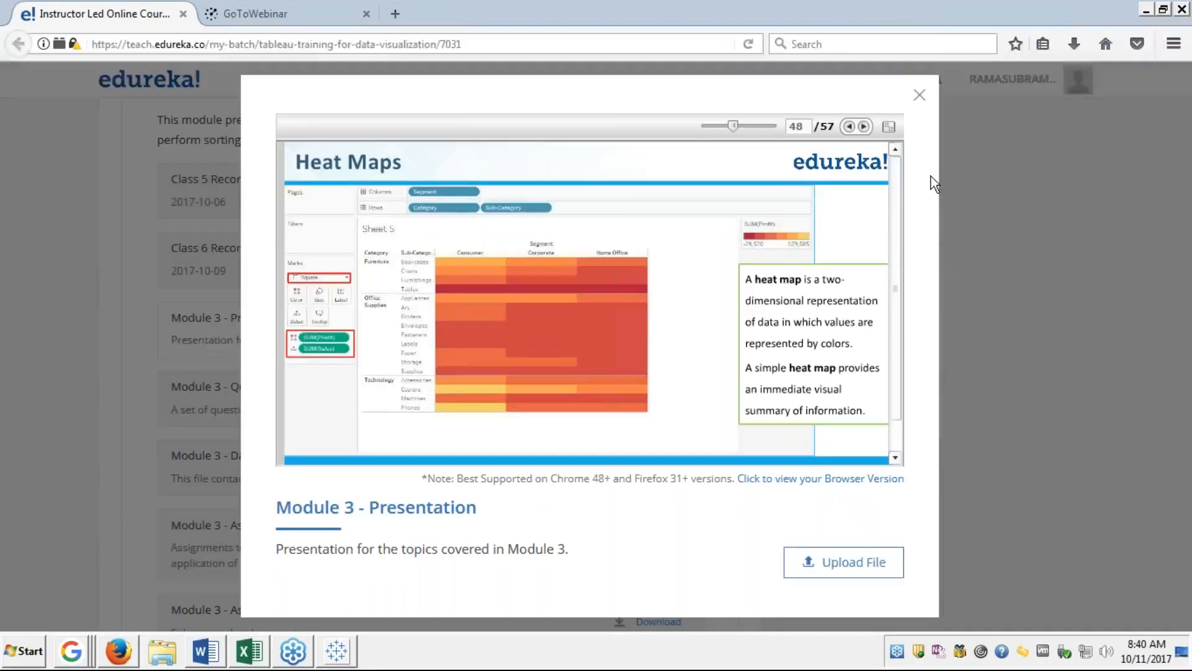
# View the Heat Maps slide full screen twice, then switch back to the Tableau workbook.
pyautogui.click(890, 127)
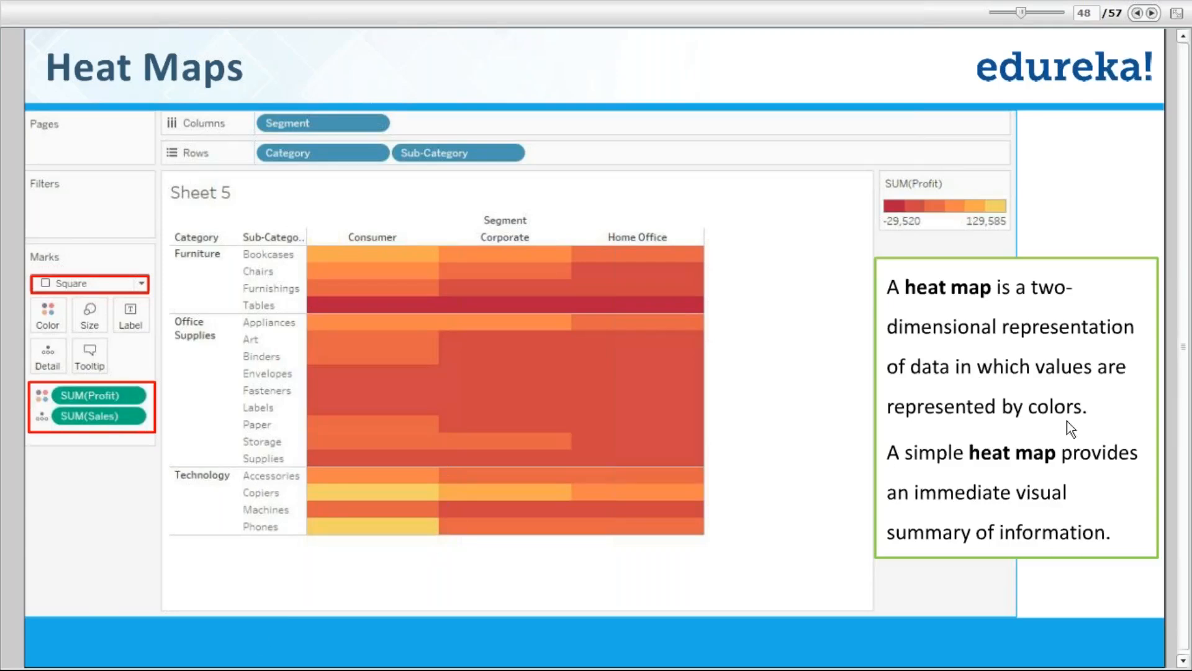
pyautogui.press('Escape')
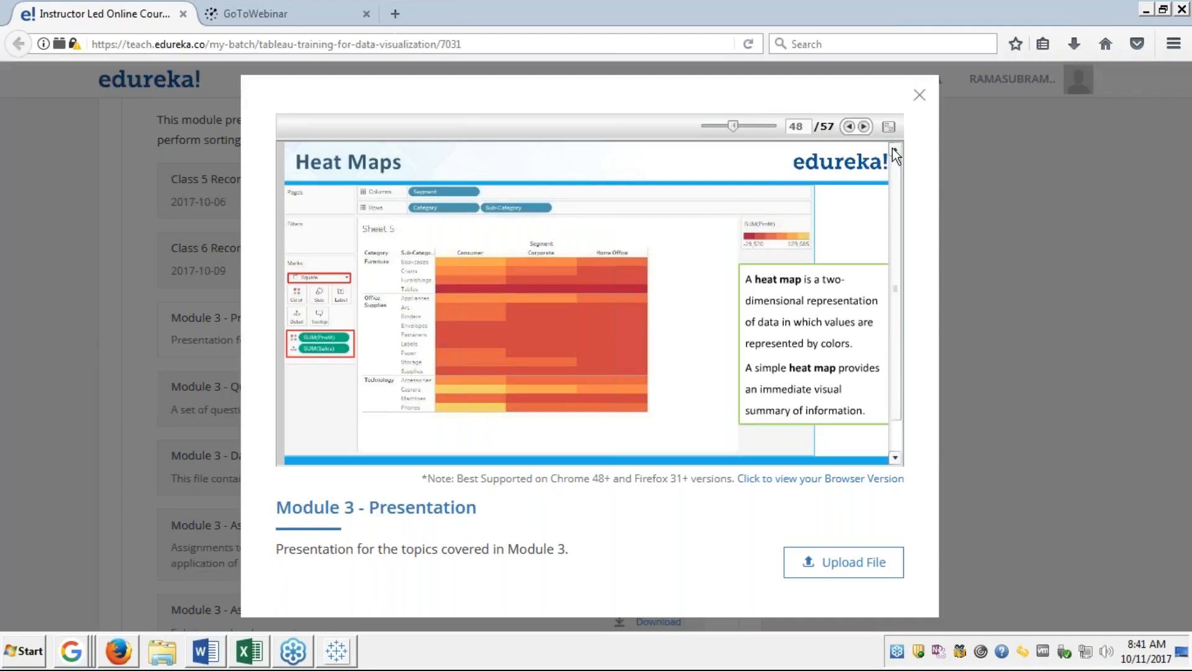
pyautogui.click(887, 127)
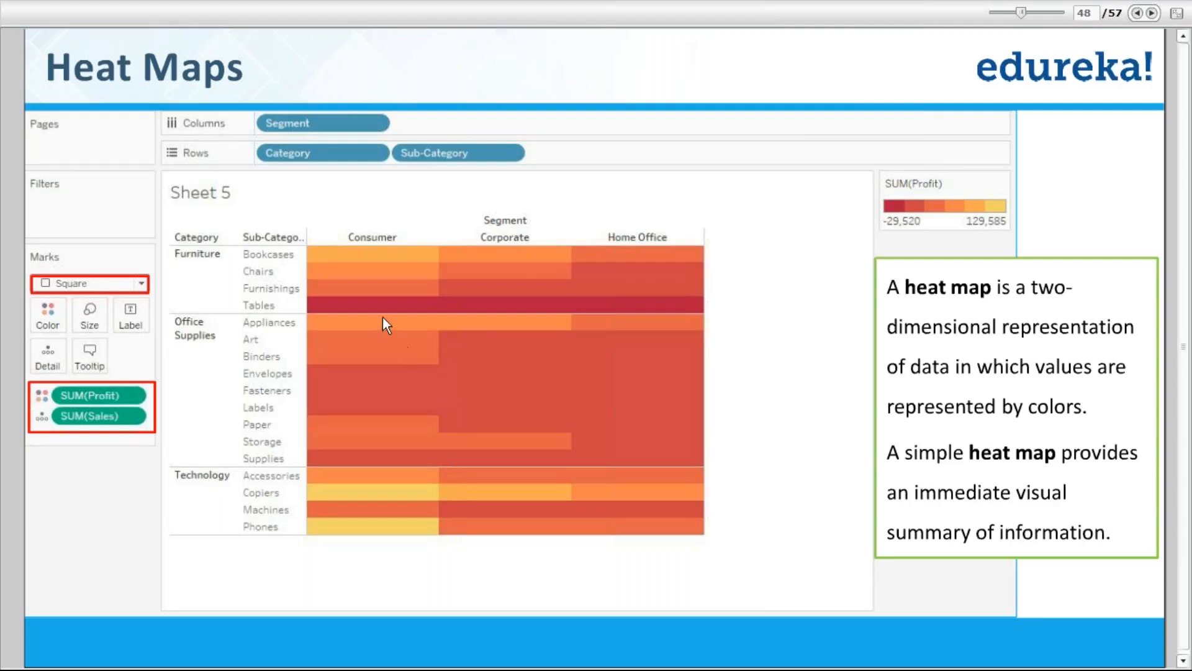
pyautogui.hotkey('alt', 'Tab')
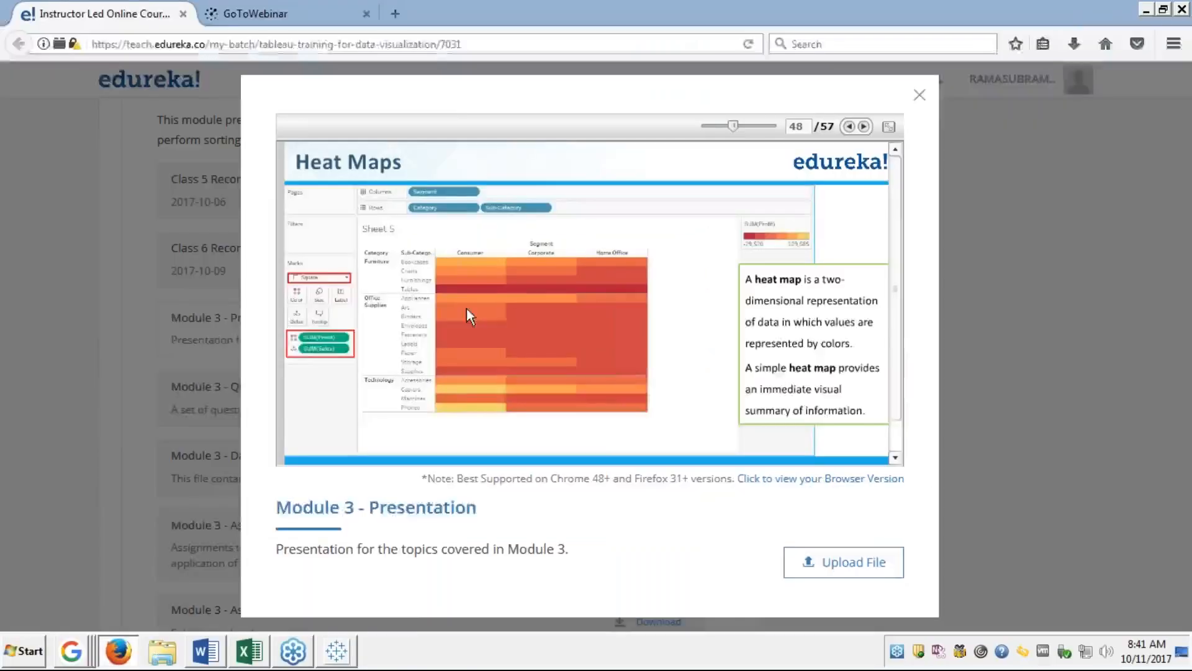
pyautogui.click(340, 655)
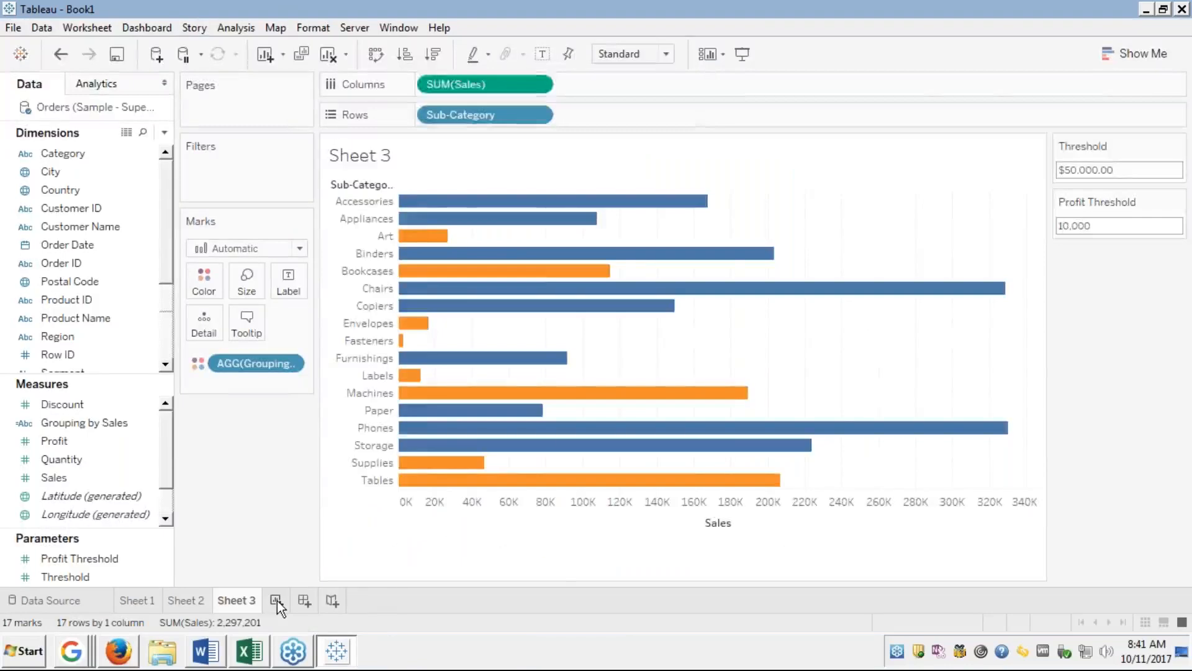
# On new Sheet 4, place Category then Sub-Category on Rows and Segment on Columns.
pyautogui.click(276, 600)
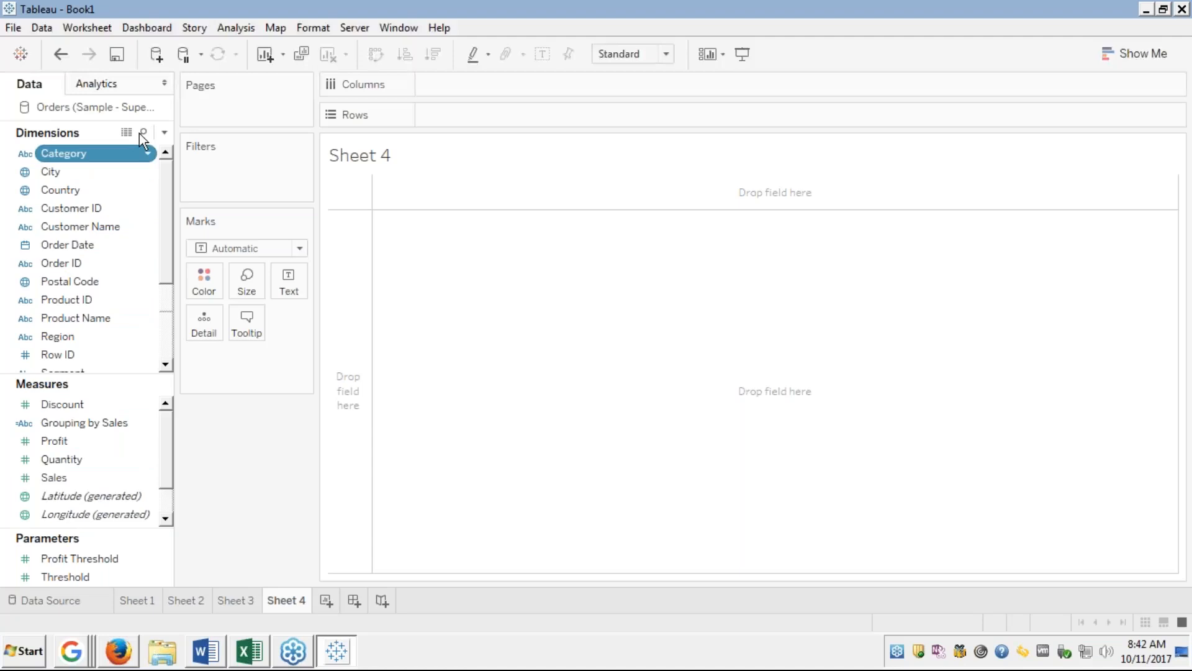
pyautogui.moveTo(139, 152); pyautogui.dragTo(436, 124)
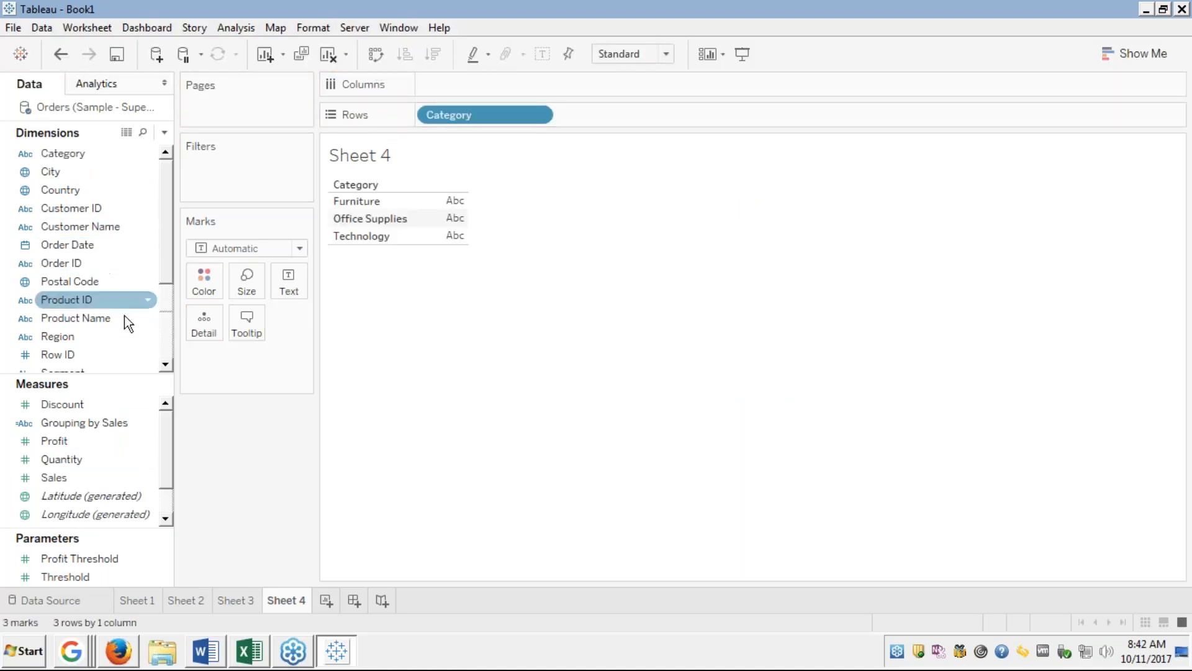
pyautogui.press('s')
pyautogui.press('h')
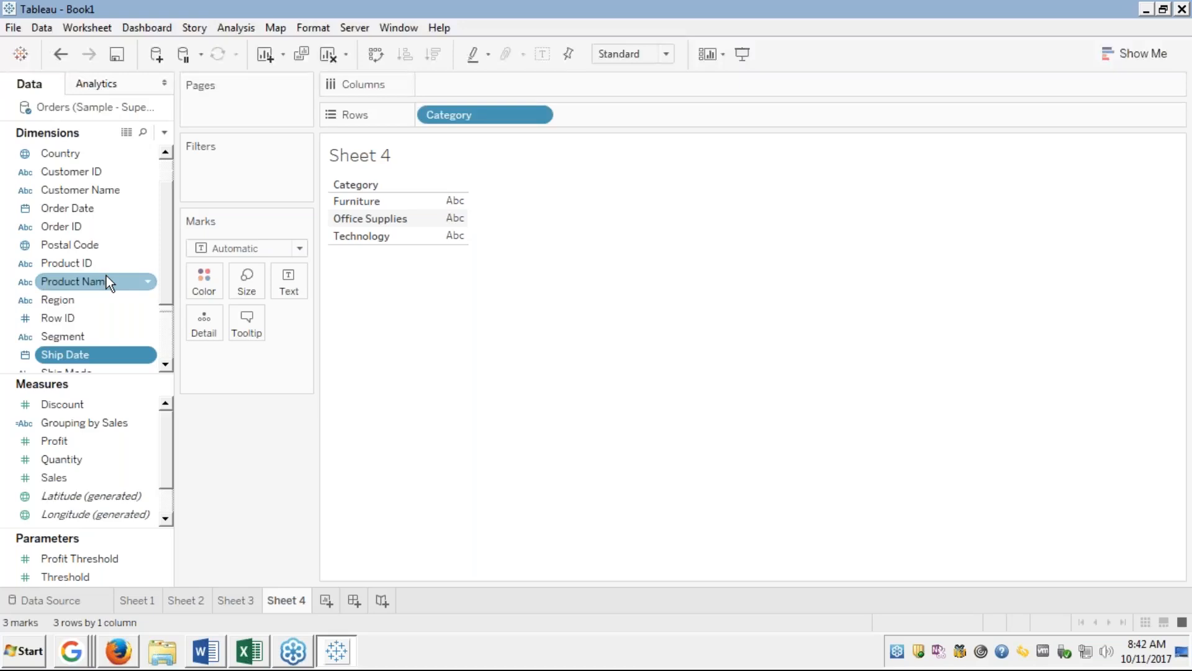
pyautogui.press('s')
pyautogui.press('s')
pyautogui.press('s')
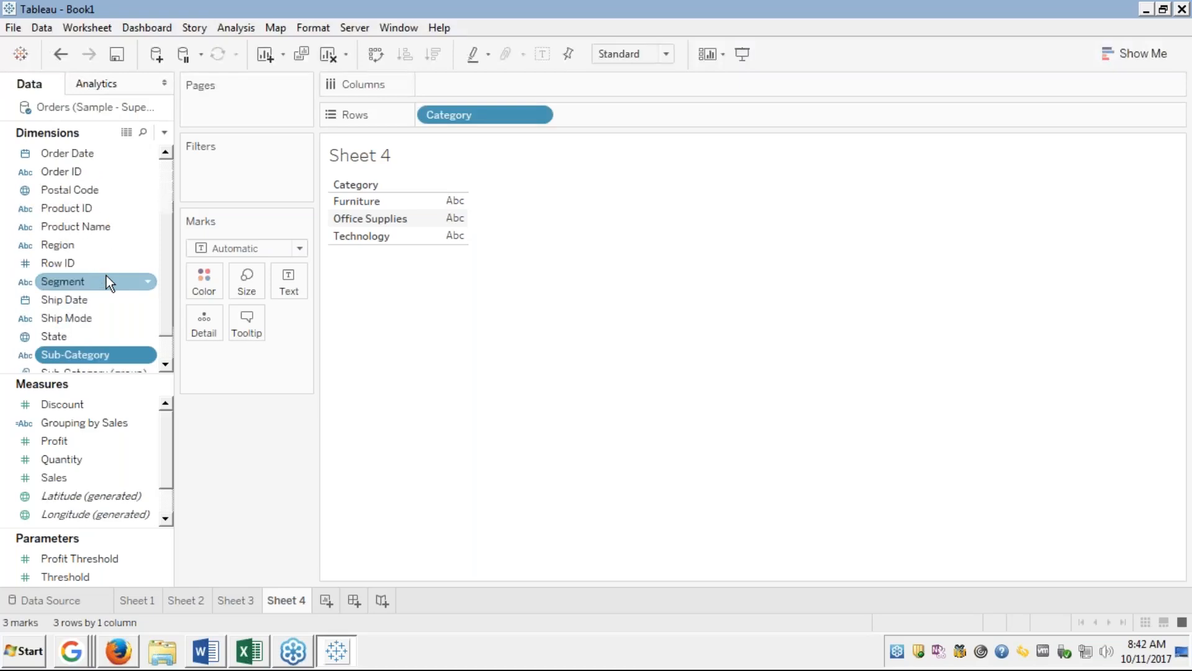
pyautogui.press('s')
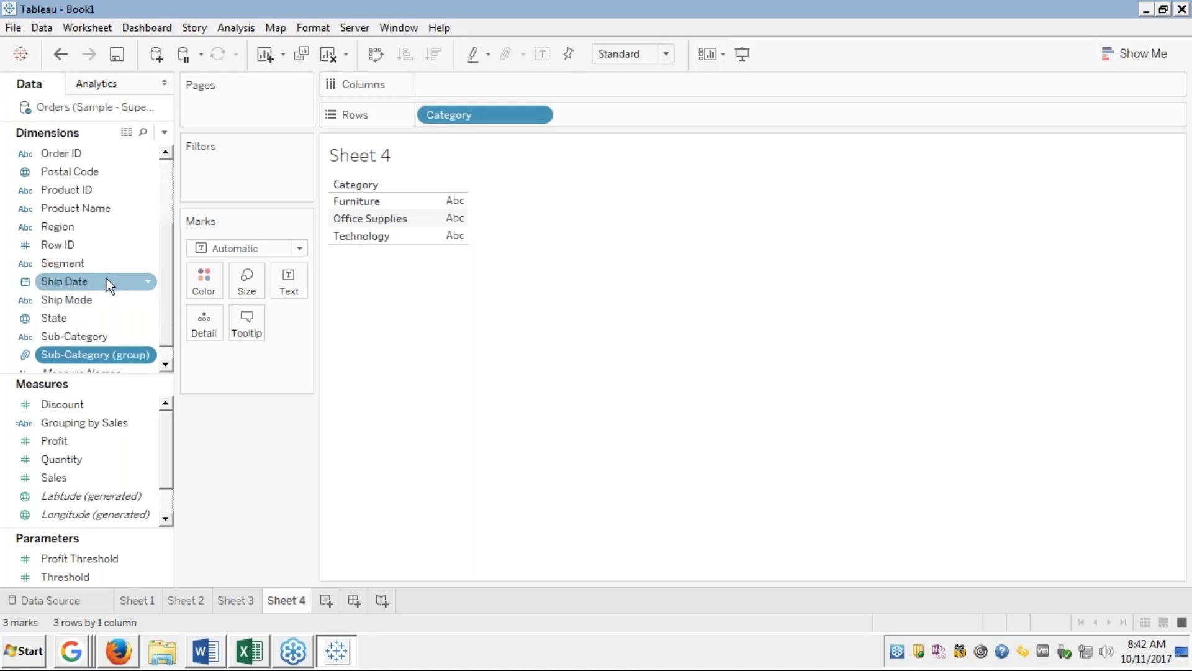
pyautogui.click(54, 335)
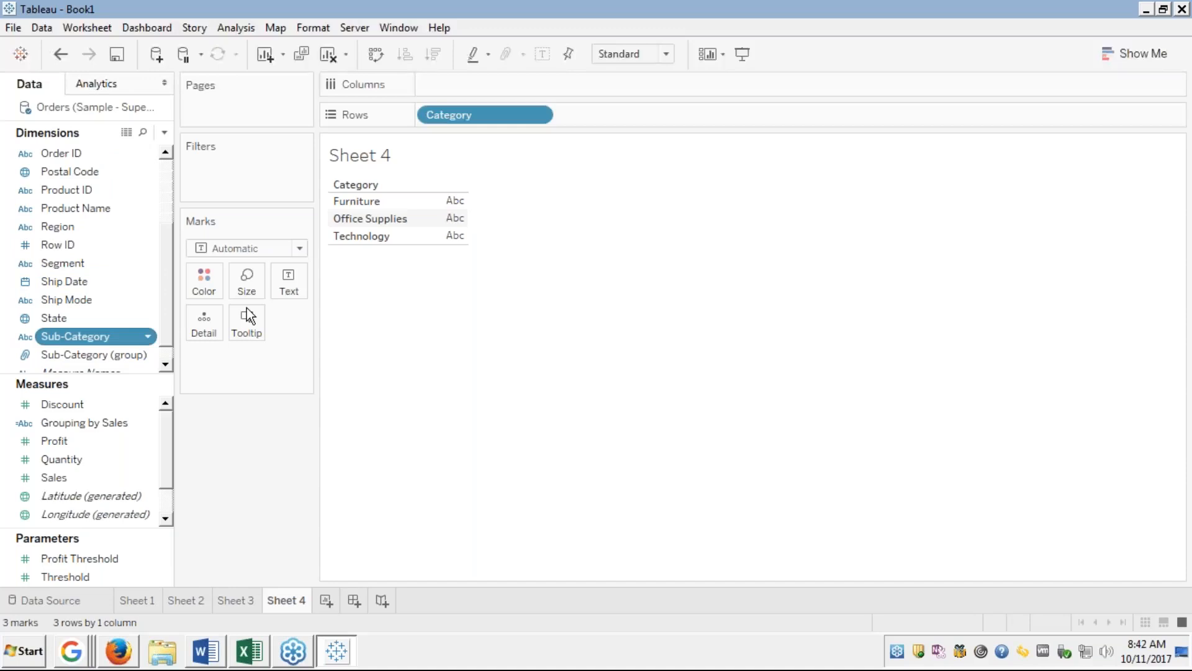
pyautogui.moveTo(247, 317); pyautogui.dragTo(587, 118)
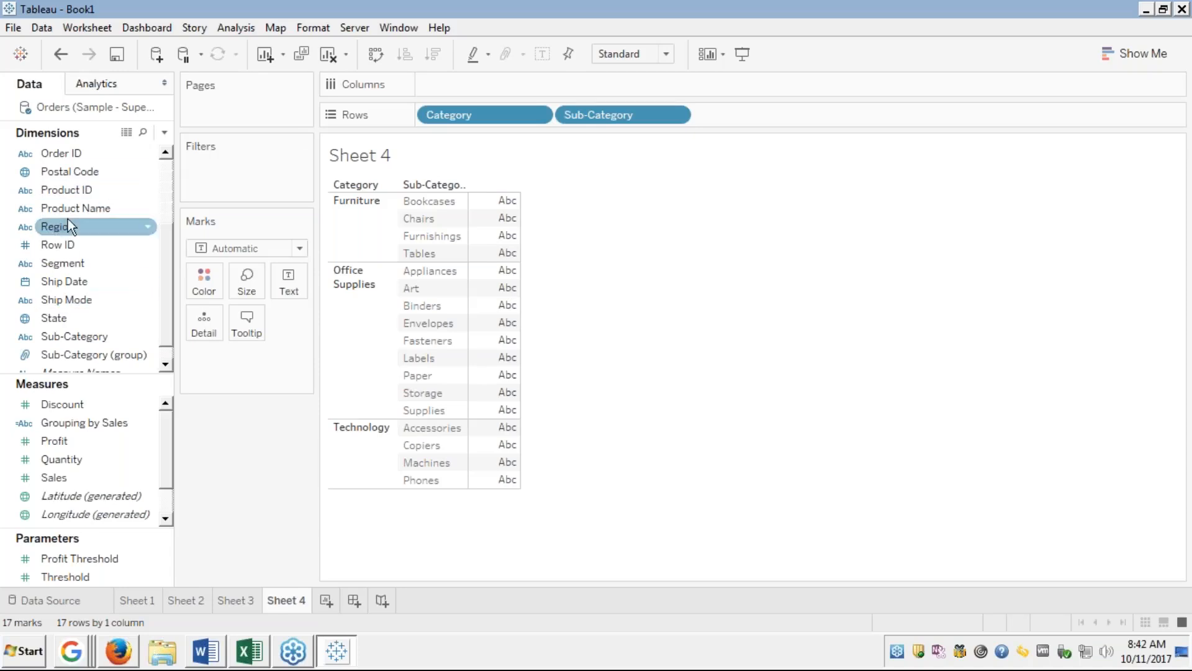
pyautogui.click(56, 269)
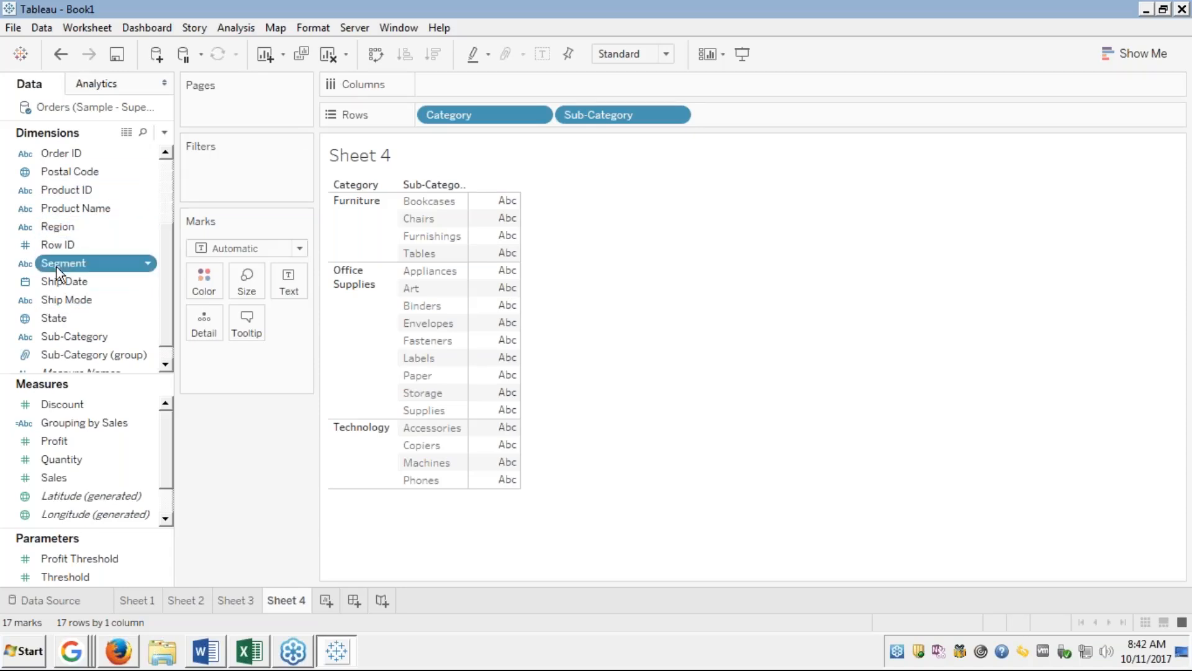
pyautogui.moveTo(61, 266); pyautogui.dragTo(447, 89)
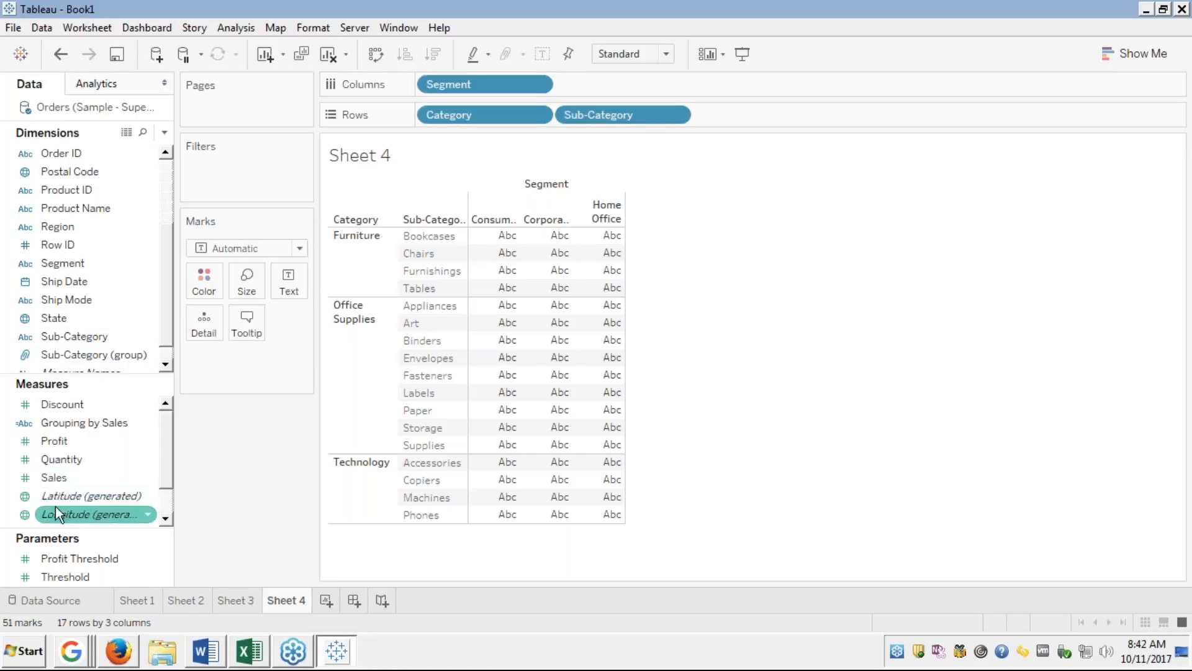
# Add SUM(Sales) to Detail on the Marks card.
pyautogui.click(60, 475)
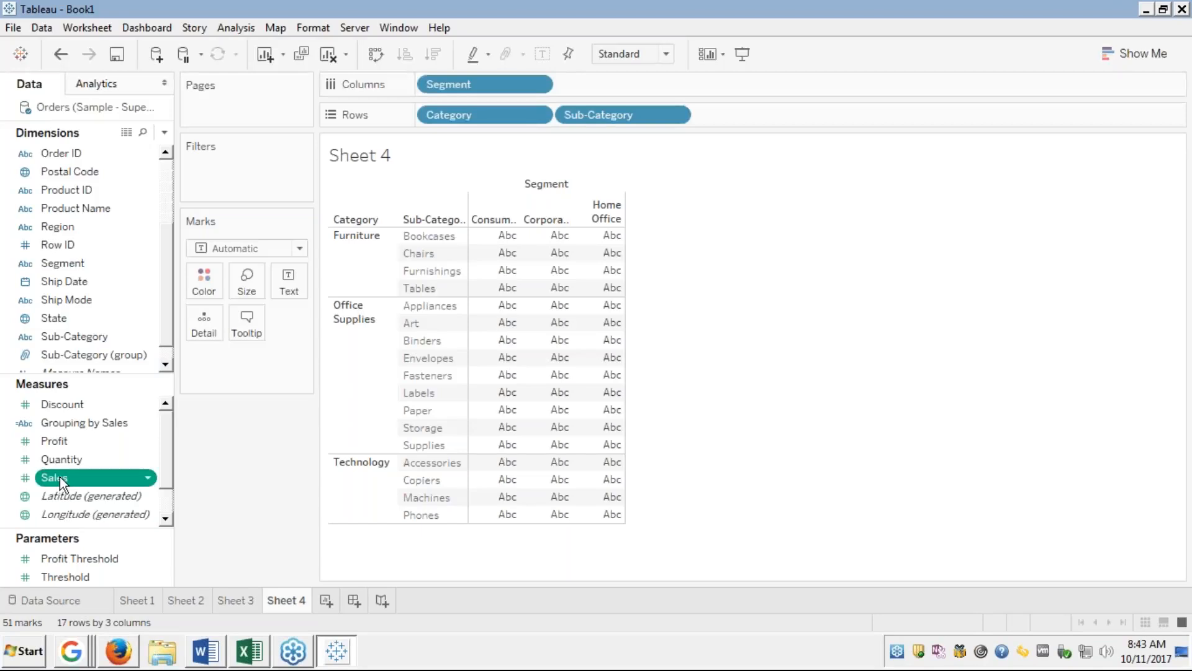
pyautogui.moveTo(60, 476); pyautogui.dragTo(213, 322)
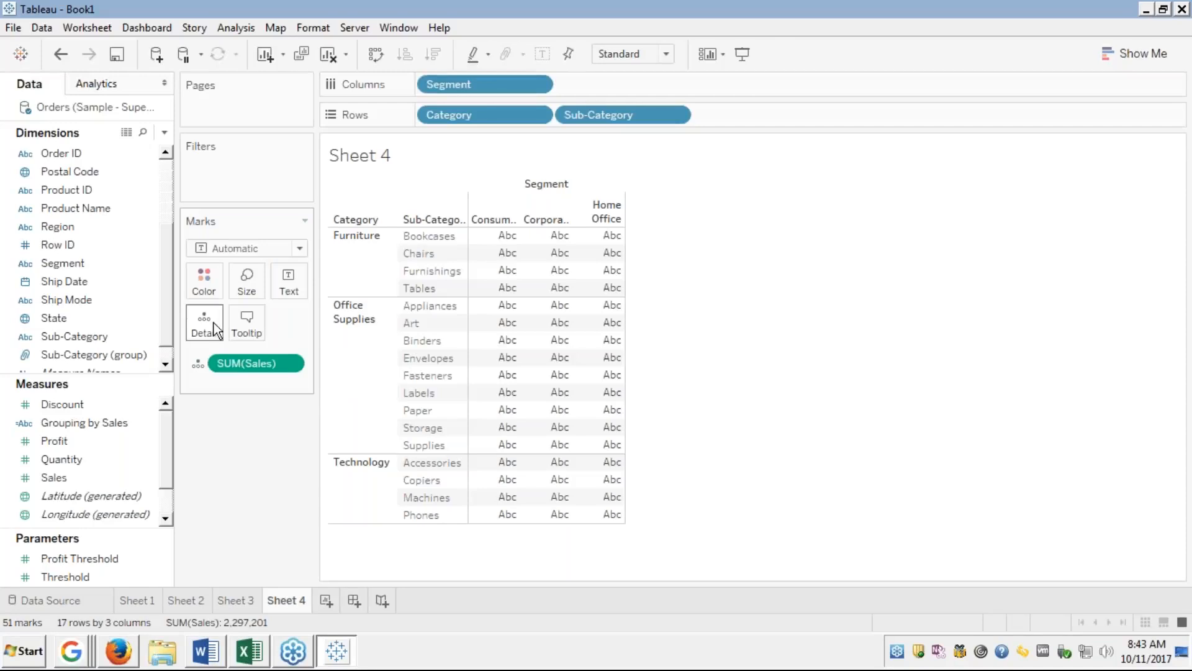
pyautogui.moveTo(506, 239)
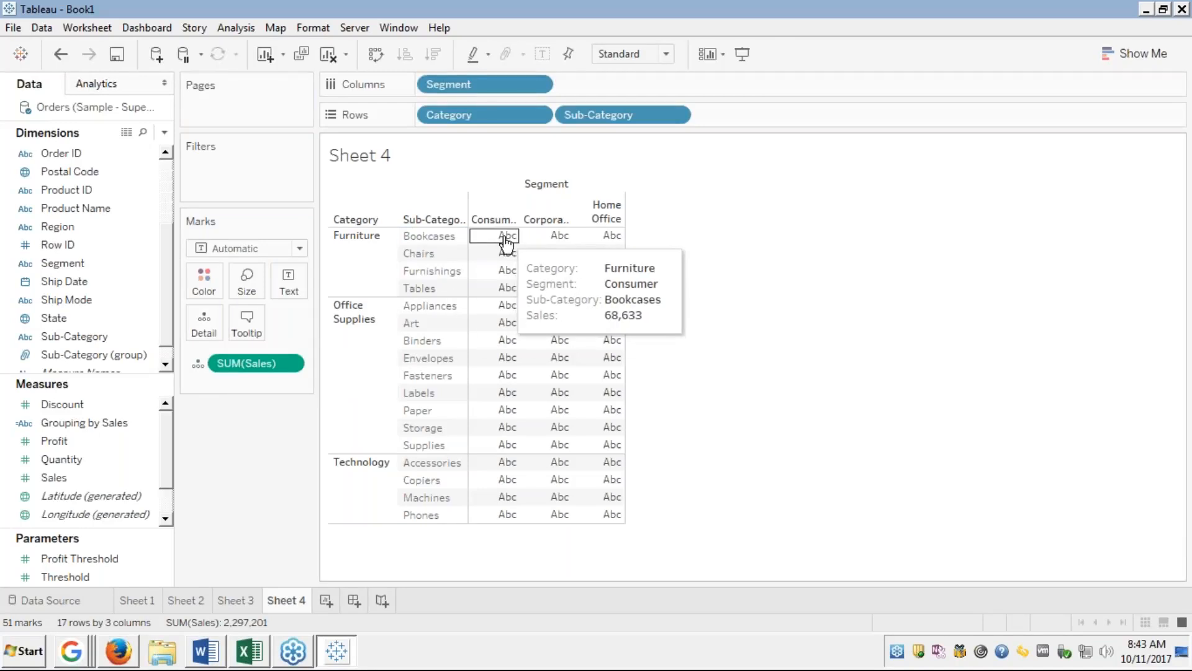
# Colour the table cells by SUM(Profit) and bring up the Show Me suggestions.
pyautogui.click(96, 426)
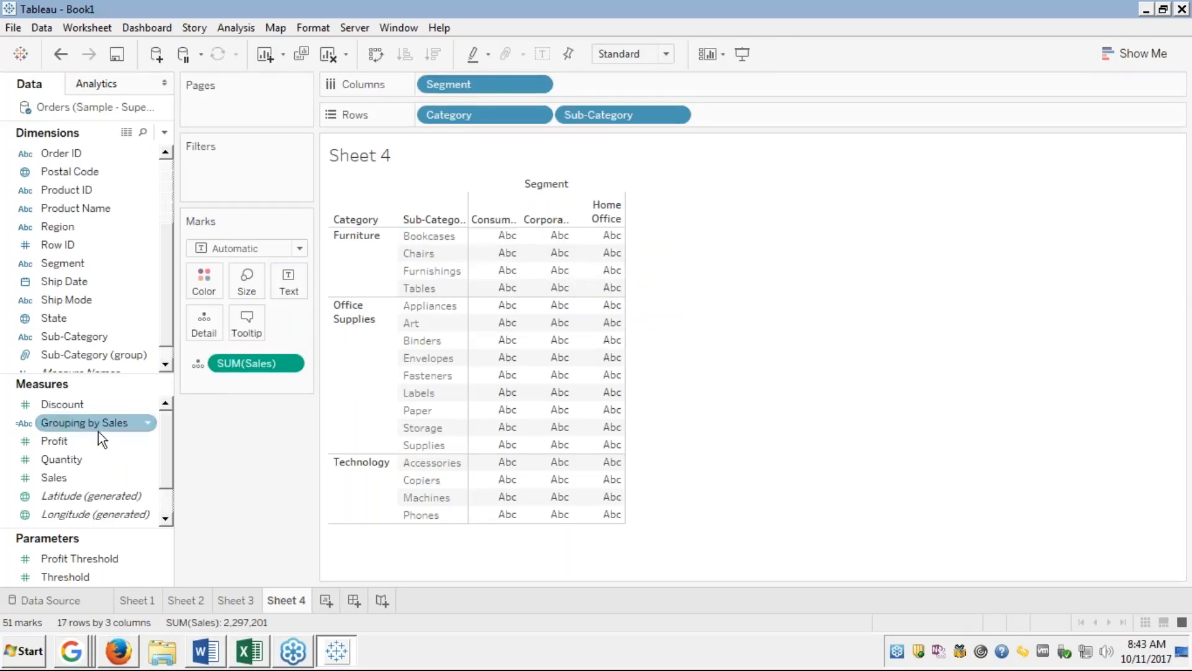
pyautogui.click(64, 441)
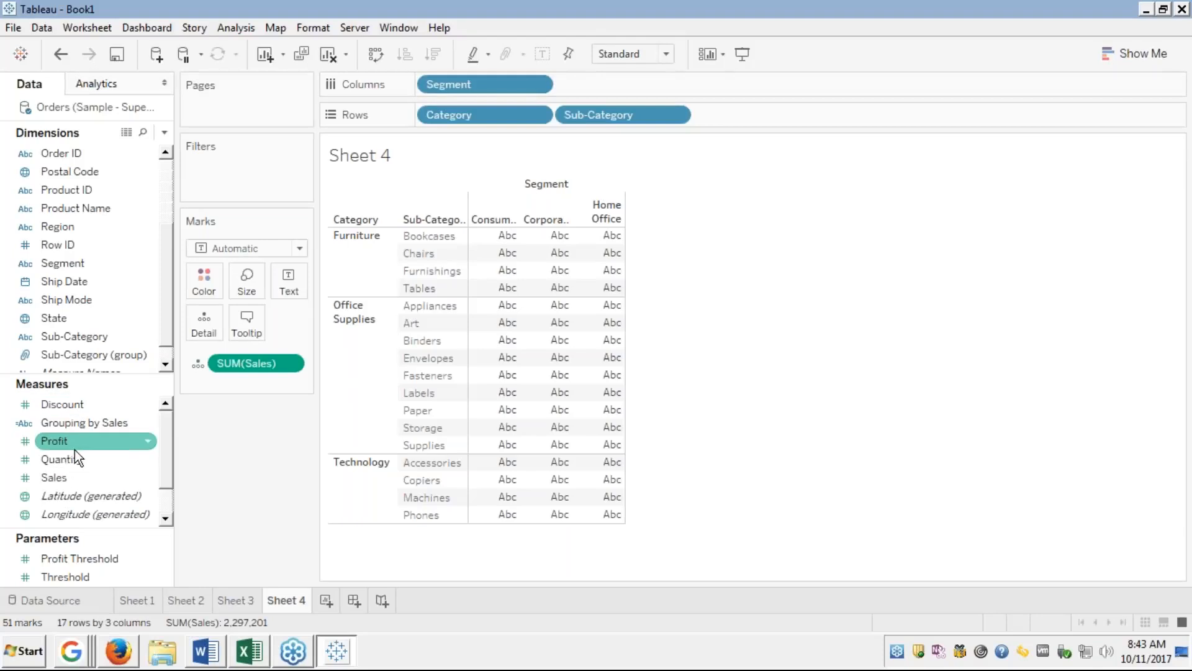
pyautogui.moveTo(54, 439); pyautogui.dragTo(203, 278)
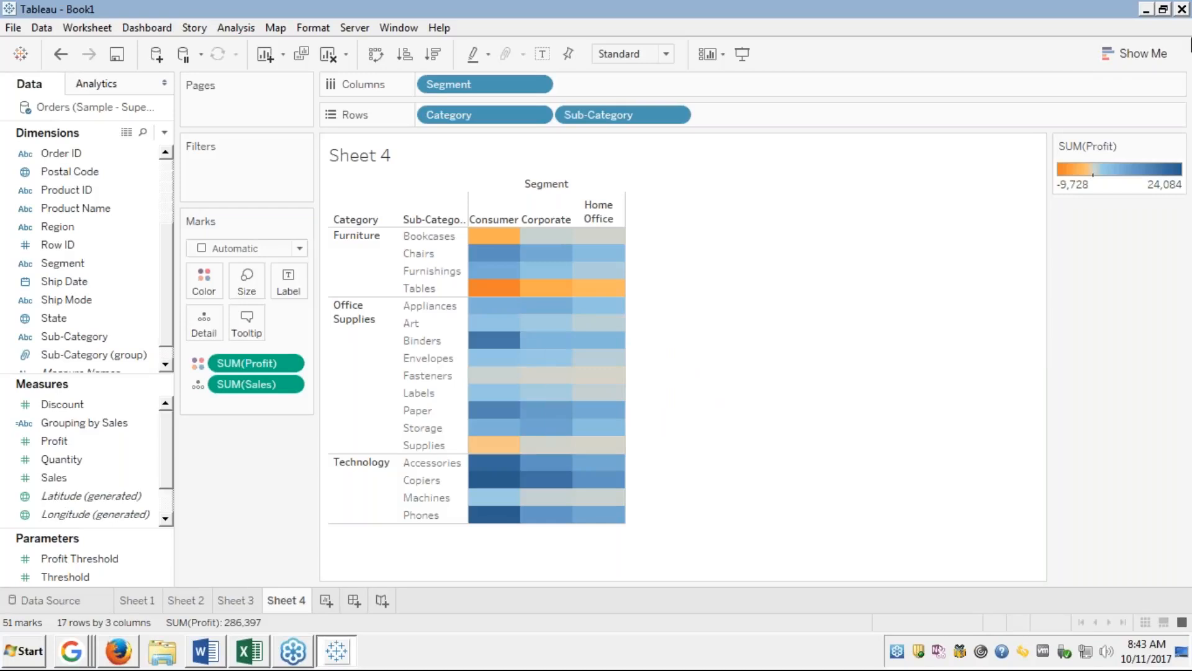
pyautogui.click(1112, 56)
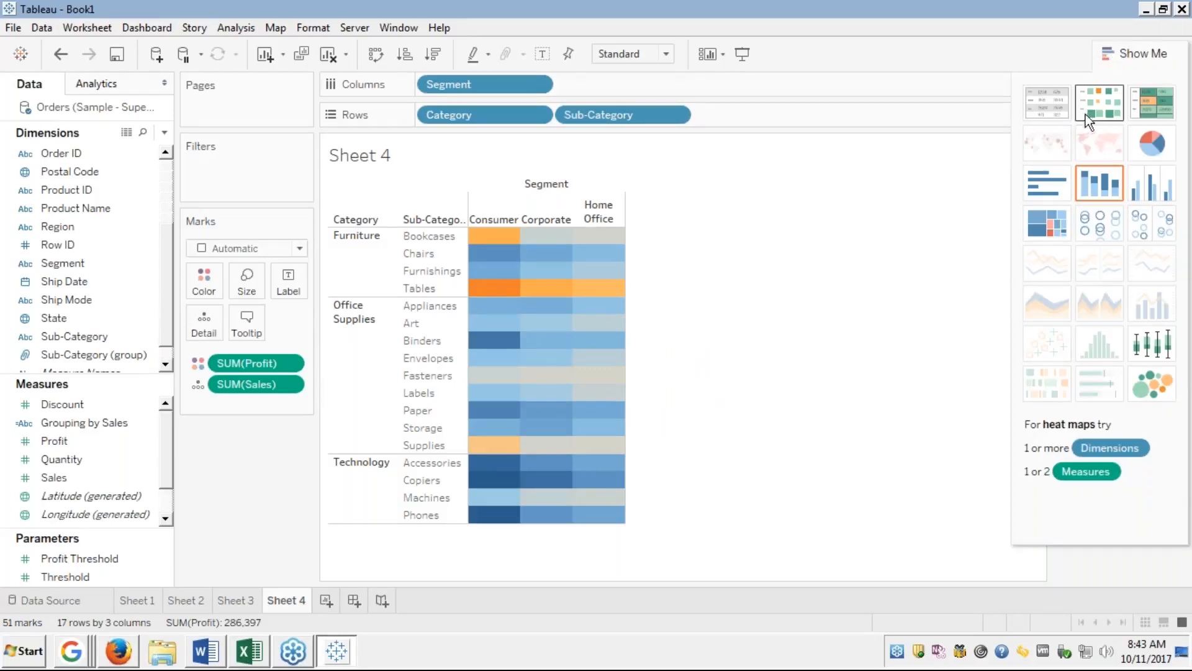
# Switch to a heat map with Square marks, close Show Me, and leave mark labels off.
pyautogui.click(1102, 114)
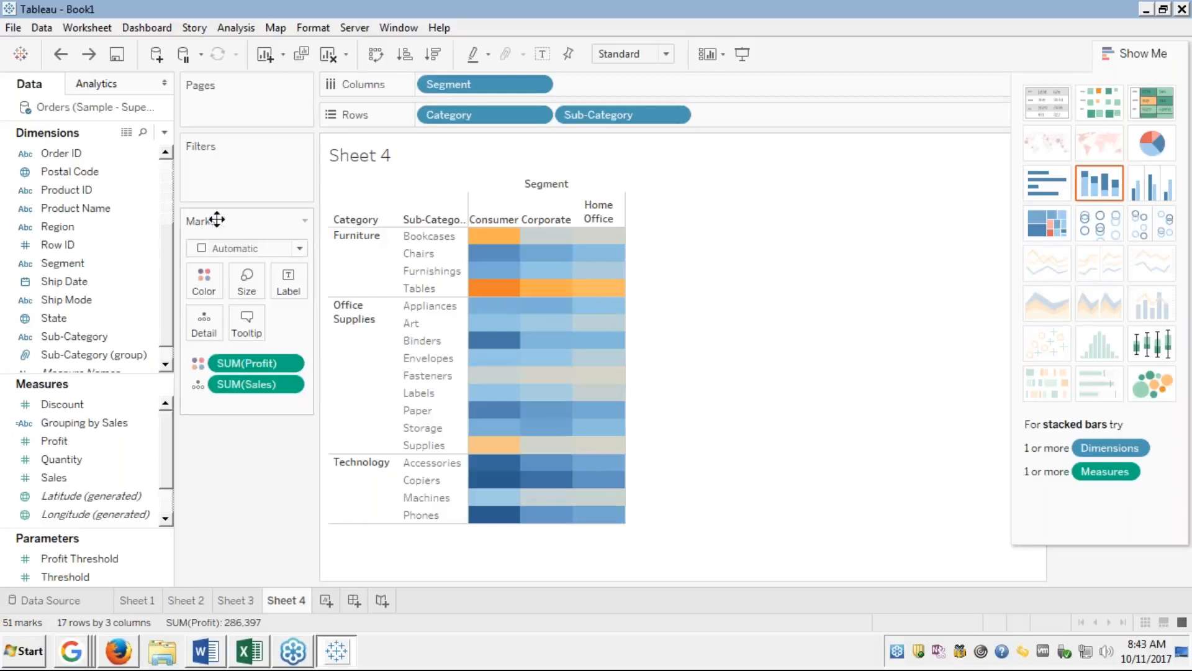
pyautogui.click(300, 248)
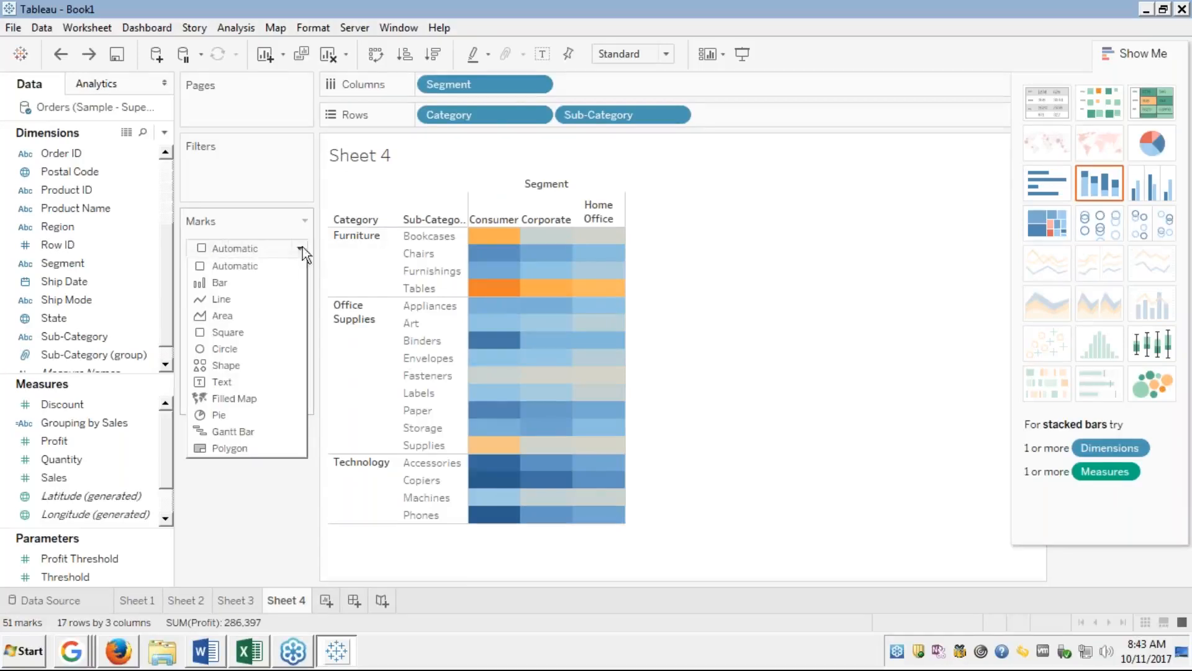
pyautogui.click(225, 331)
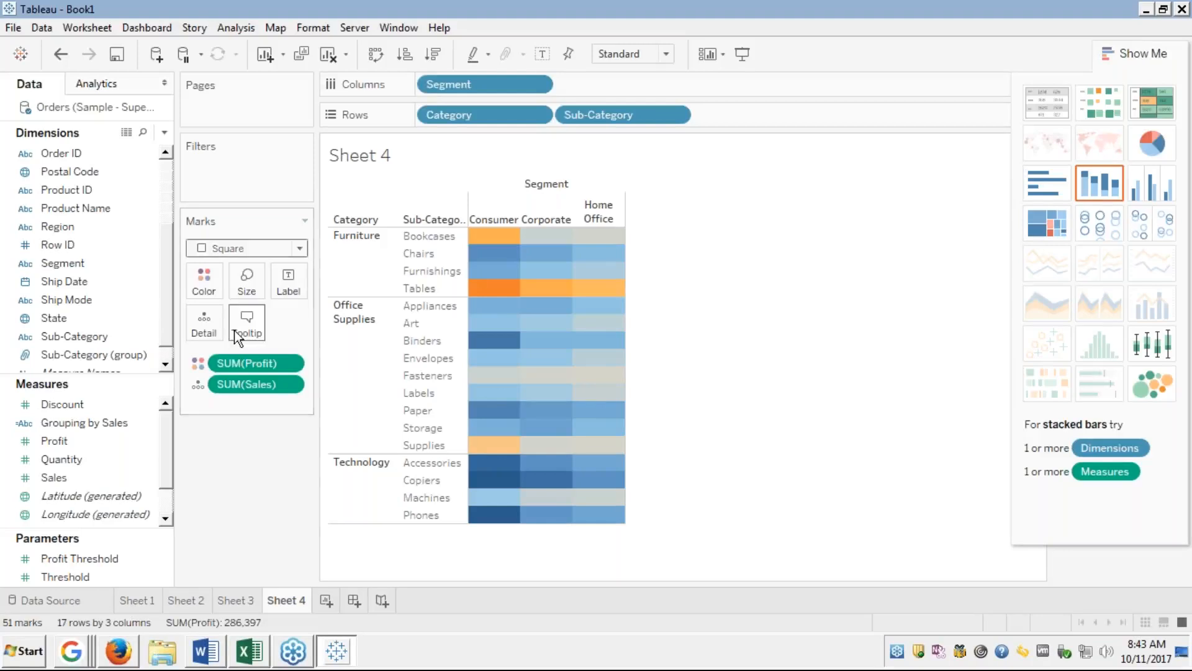
pyautogui.click(1133, 53)
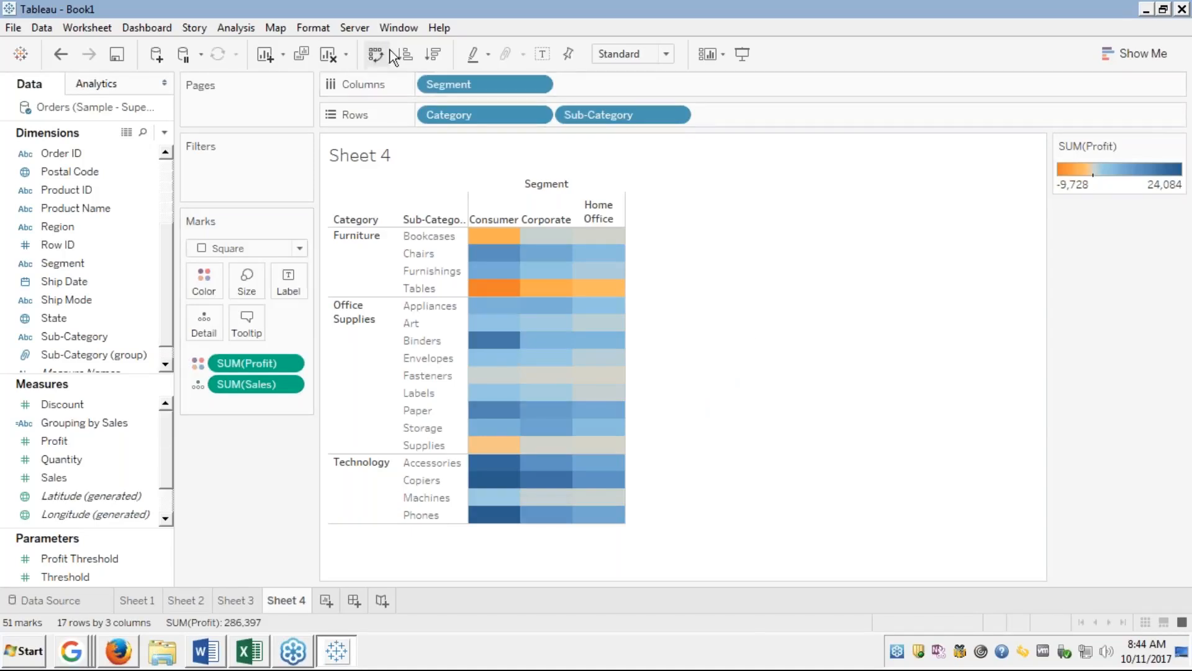
pyautogui.click(542, 55)
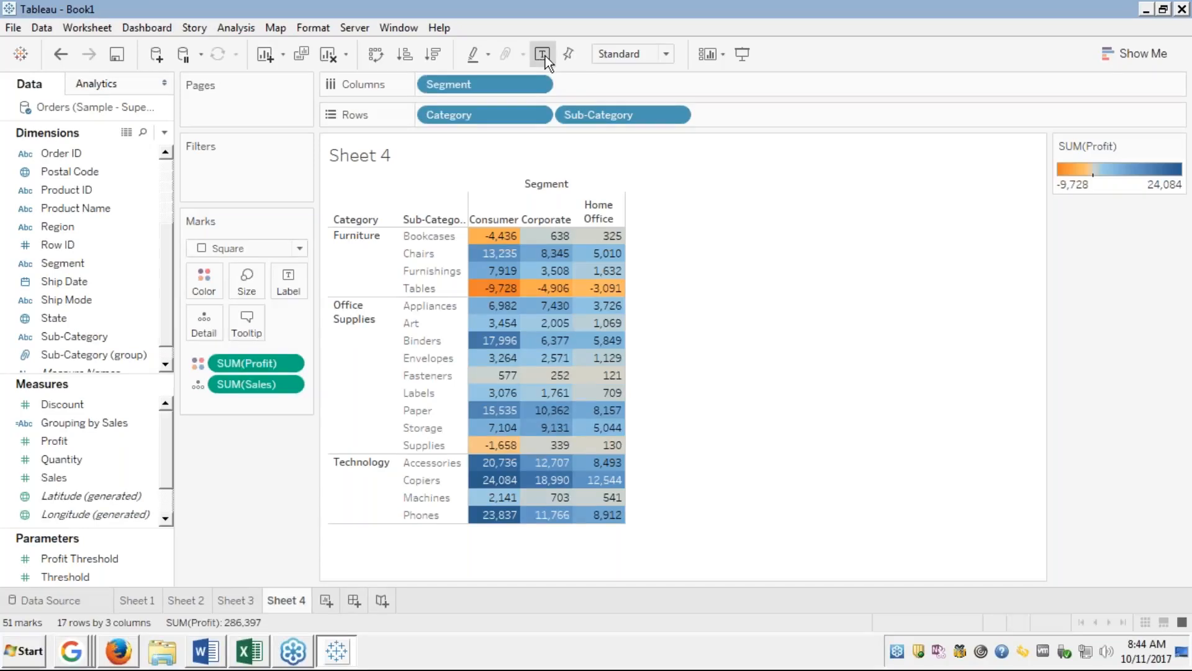
pyautogui.click(544, 54)
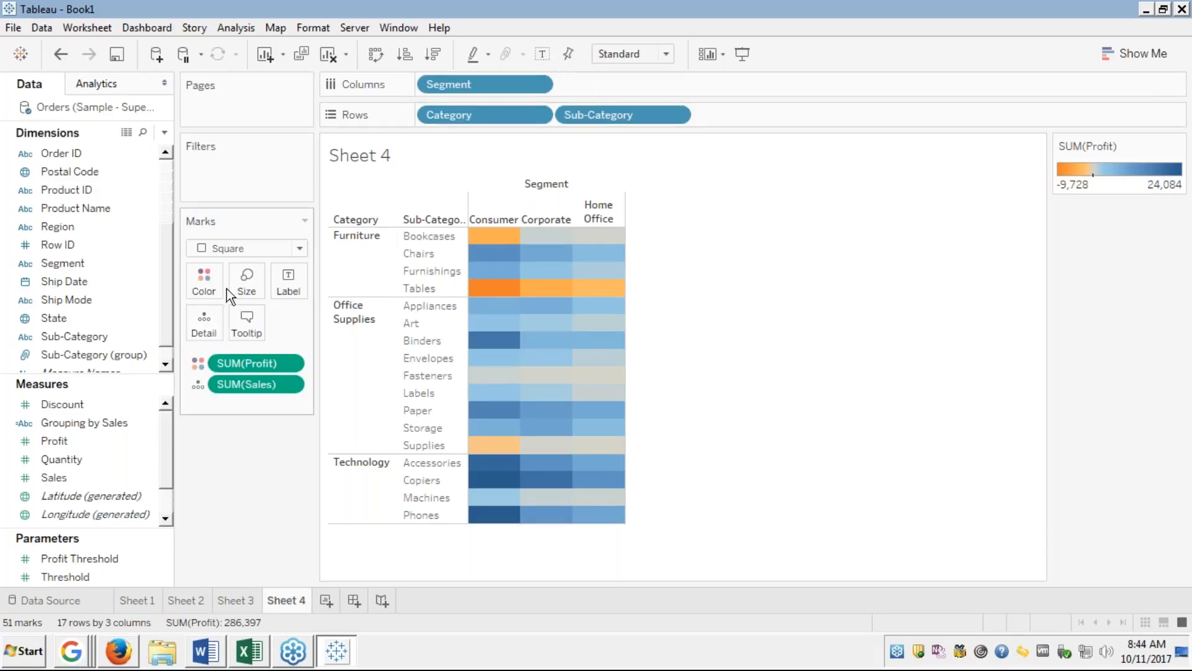
# Give the SUM(Profit) colours a 5-step stepped Red-Green Diverging palette.
pyautogui.click(207, 280)
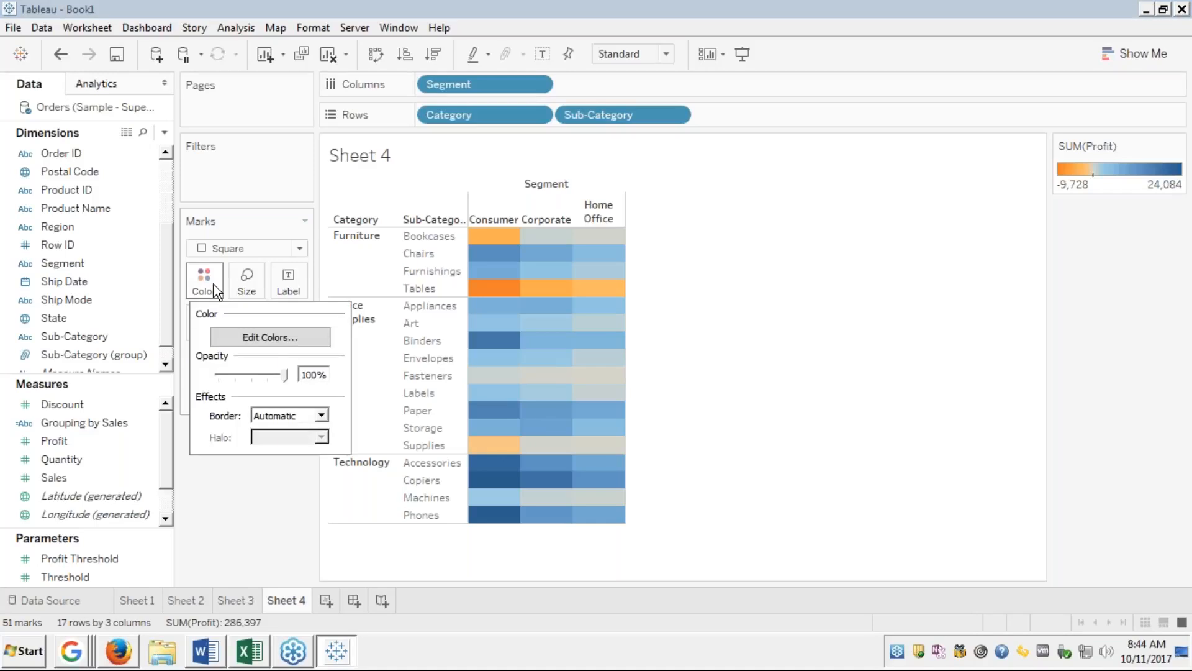
pyautogui.click(269, 340)
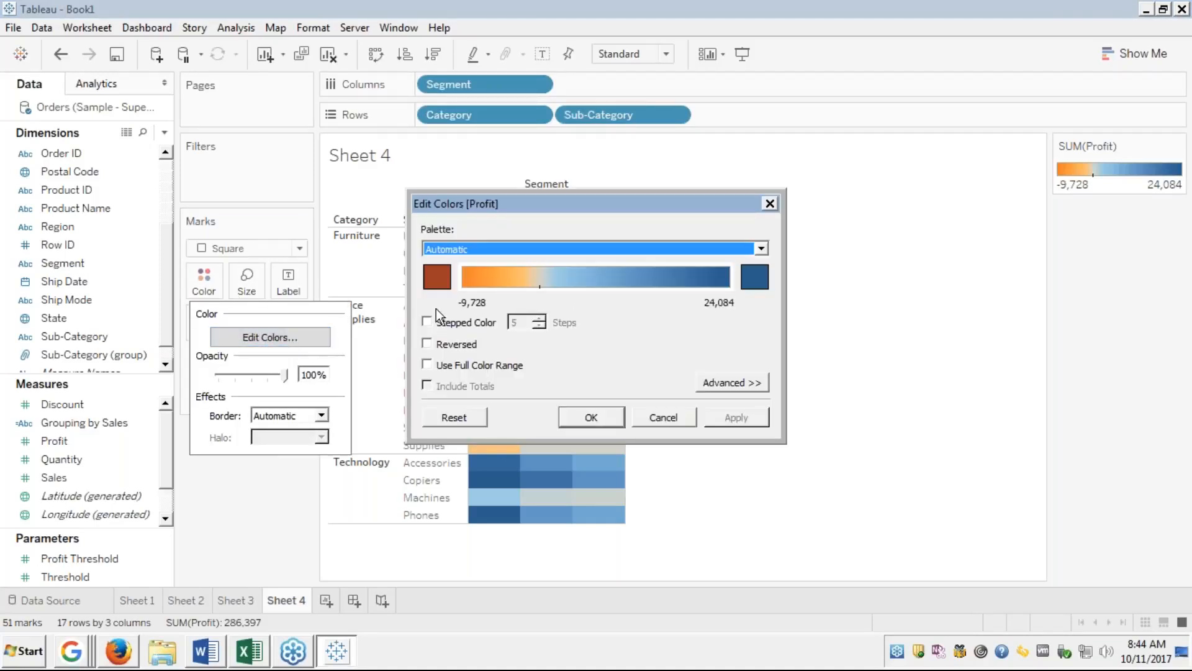
pyautogui.click(427, 323)
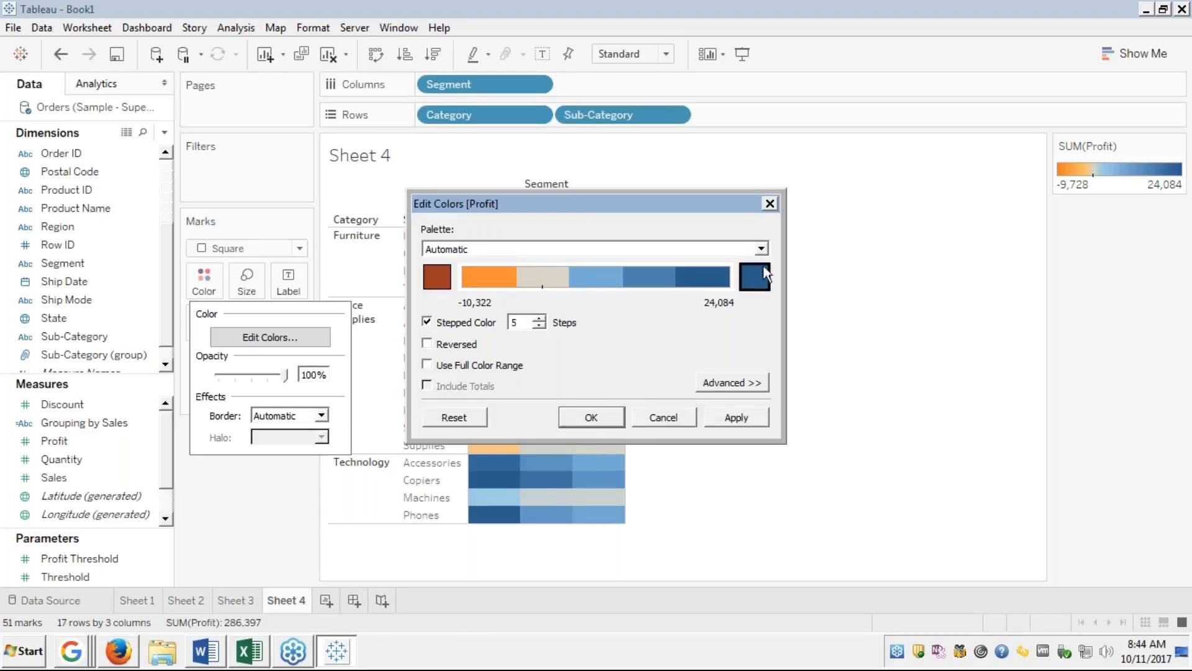
pyautogui.click(763, 249)
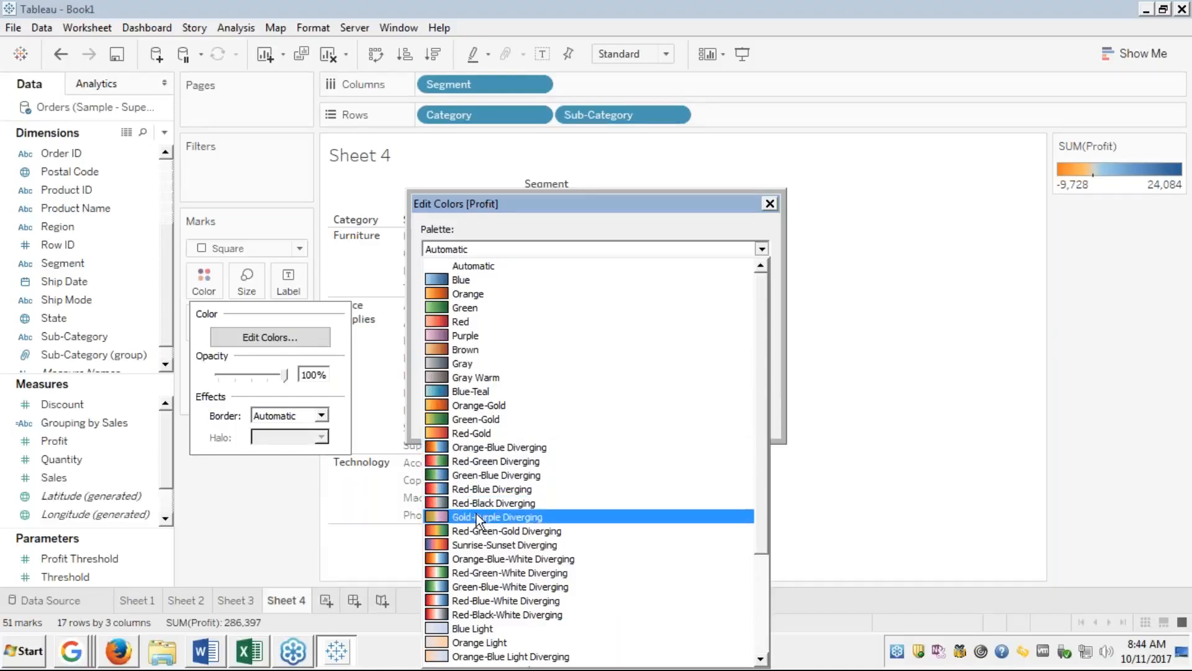
pyautogui.click(482, 463)
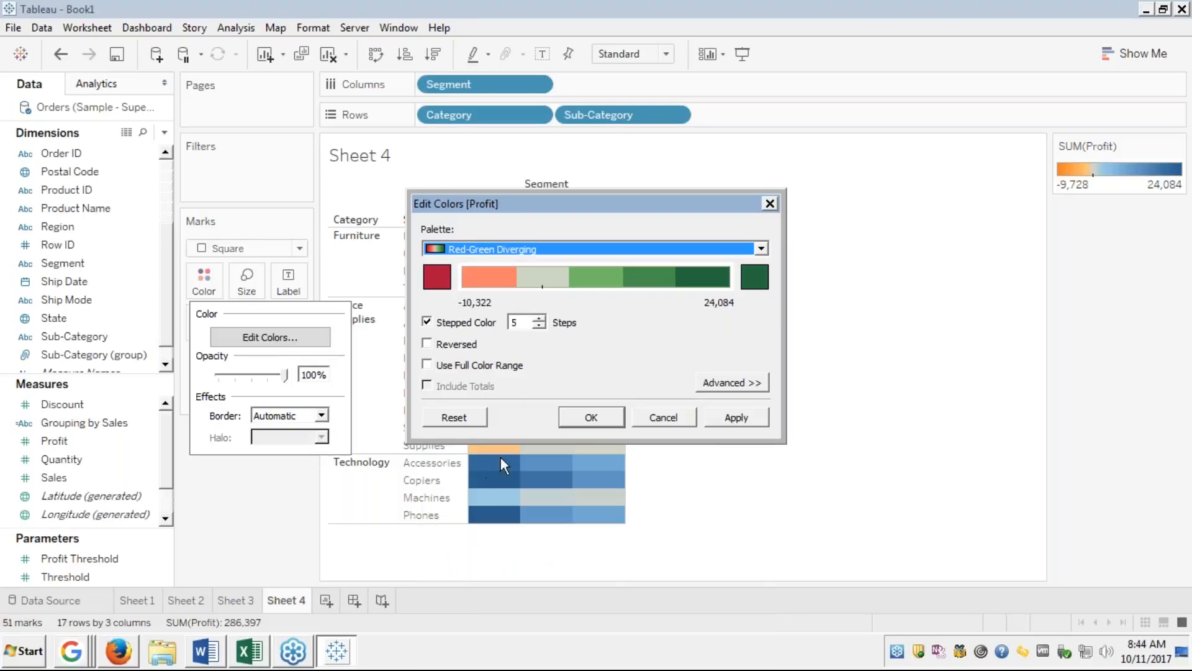
pyautogui.click(733, 414)
pyautogui.click(592, 417)
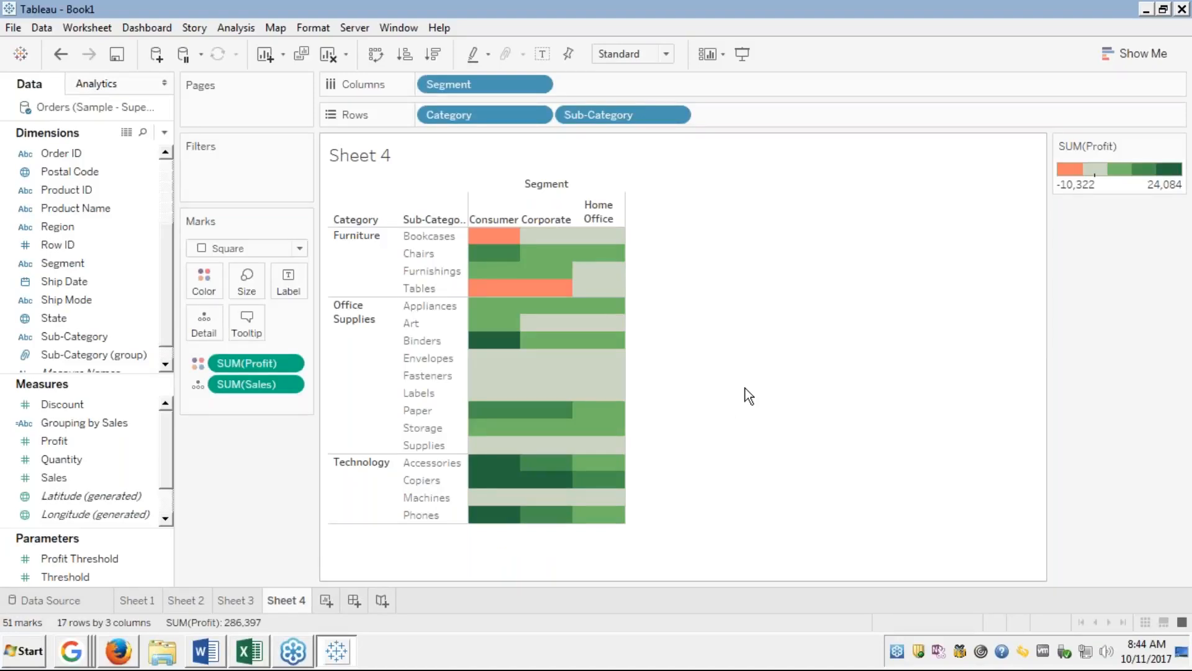
pyautogui.moveTo(499, 239)
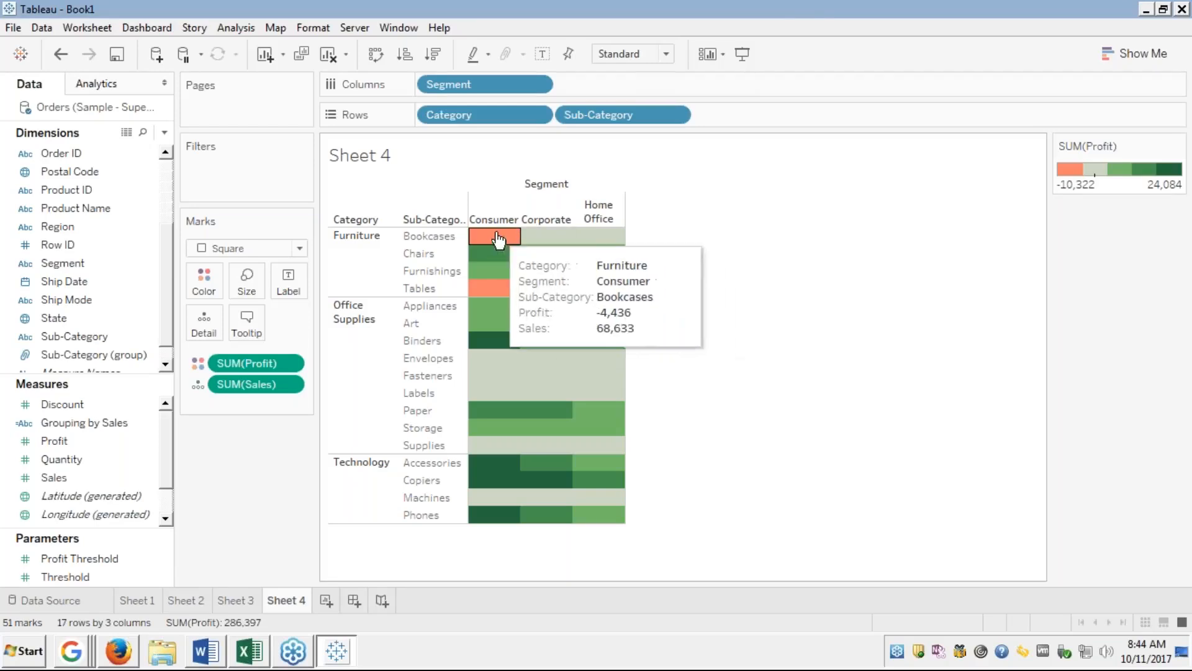
pyautogui.moveTo(492, 292)
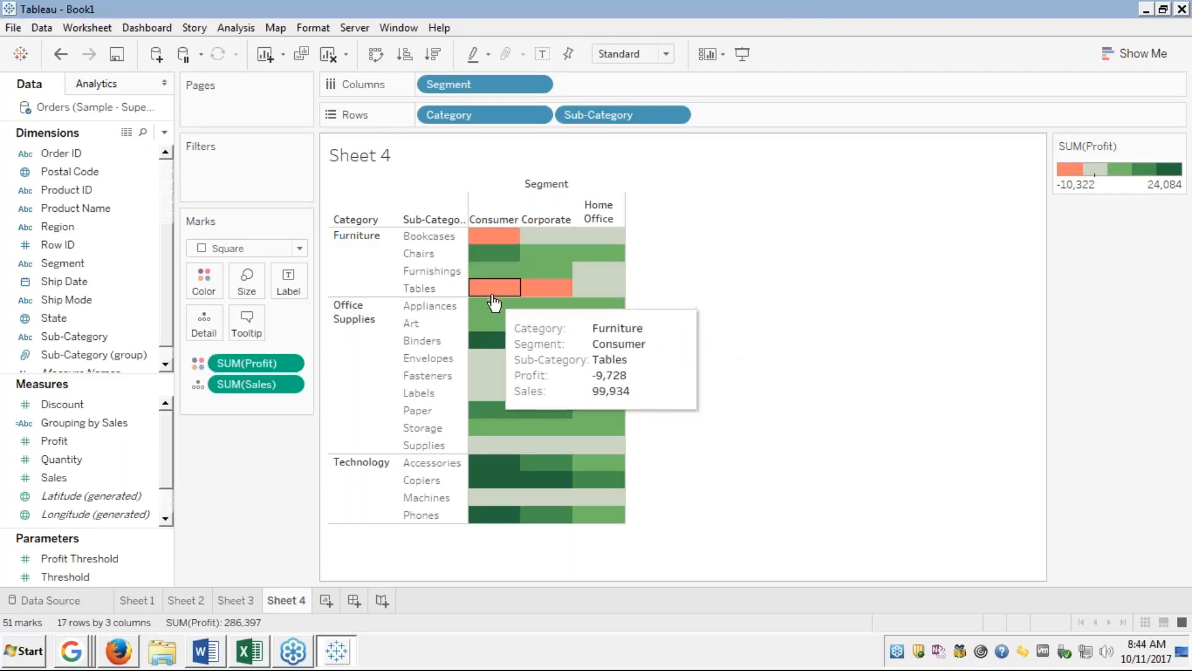
pyautogui.moveTo(494, 388)
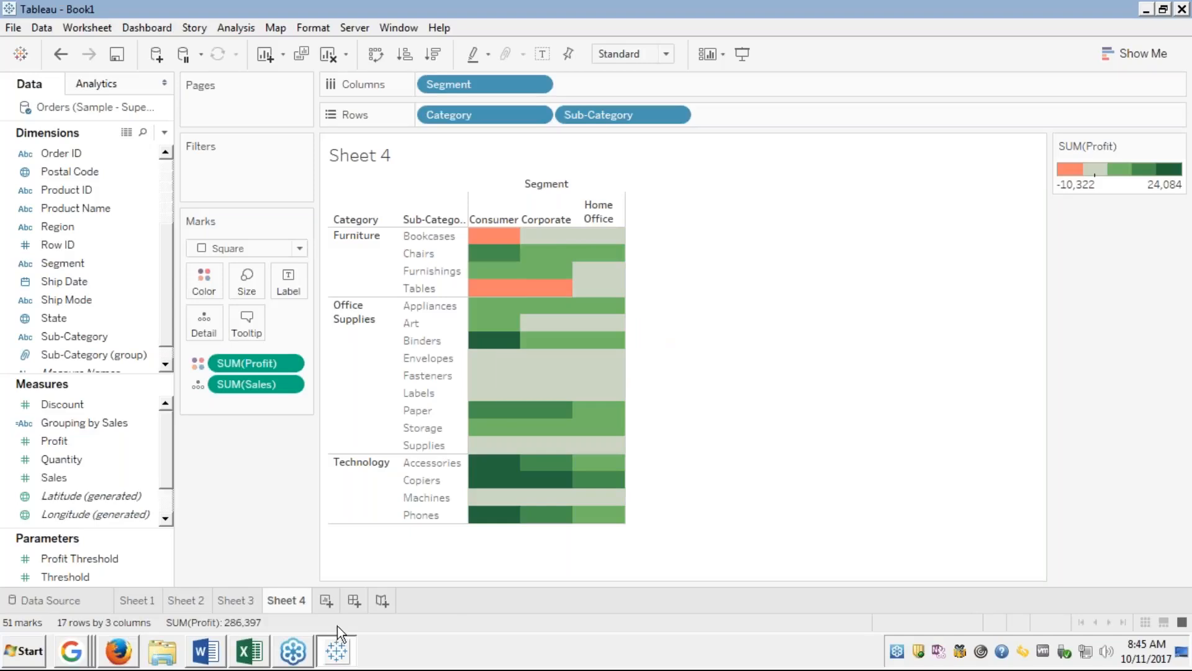
# Create Dashboard 1 with the Sheet 4 heat map above the Sheet 2 chart.
pyautogui.click(354, 601)
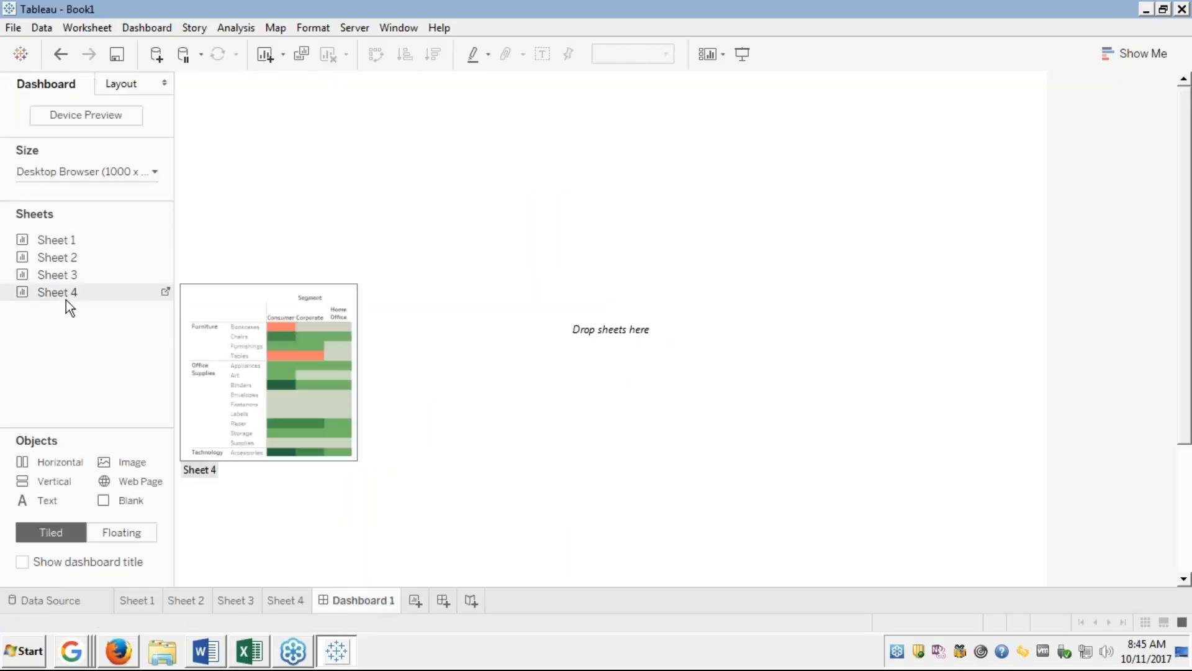
pyautogui.moveTo(59, 292); pyautogui.dragTo(369, 186)
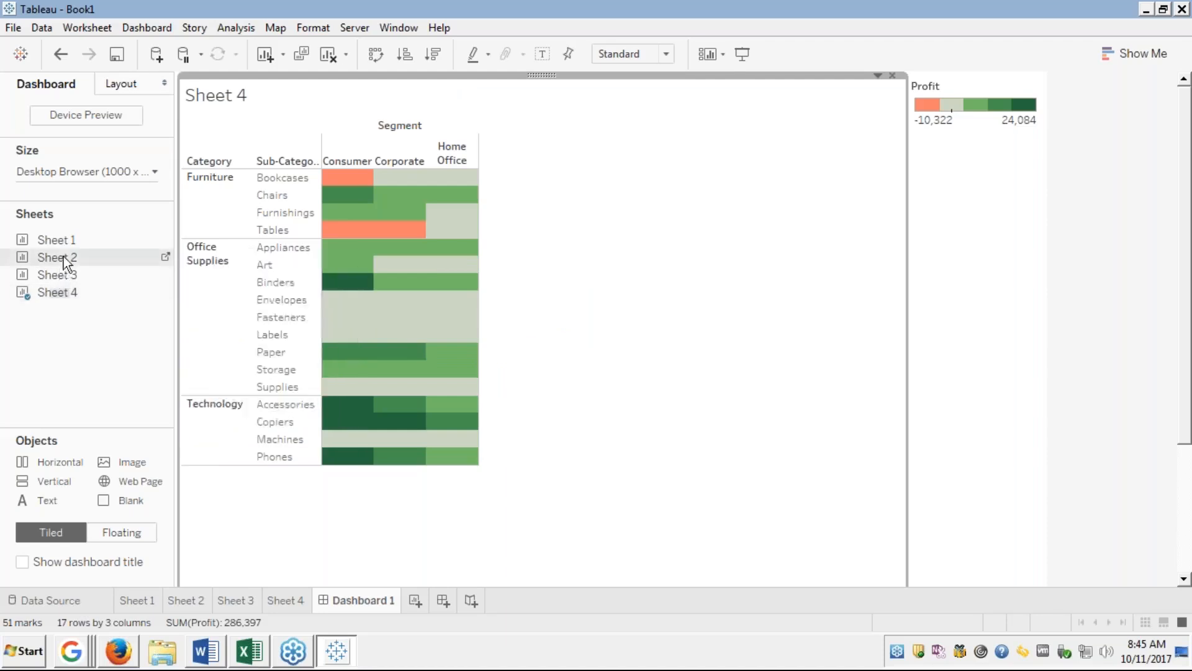
pyautogui.moveTo(198, 236); pyautogui.dragTo(654, 195)
pyautogui.moveTo(643, 266); pyautogui.dragTo(541, 478)
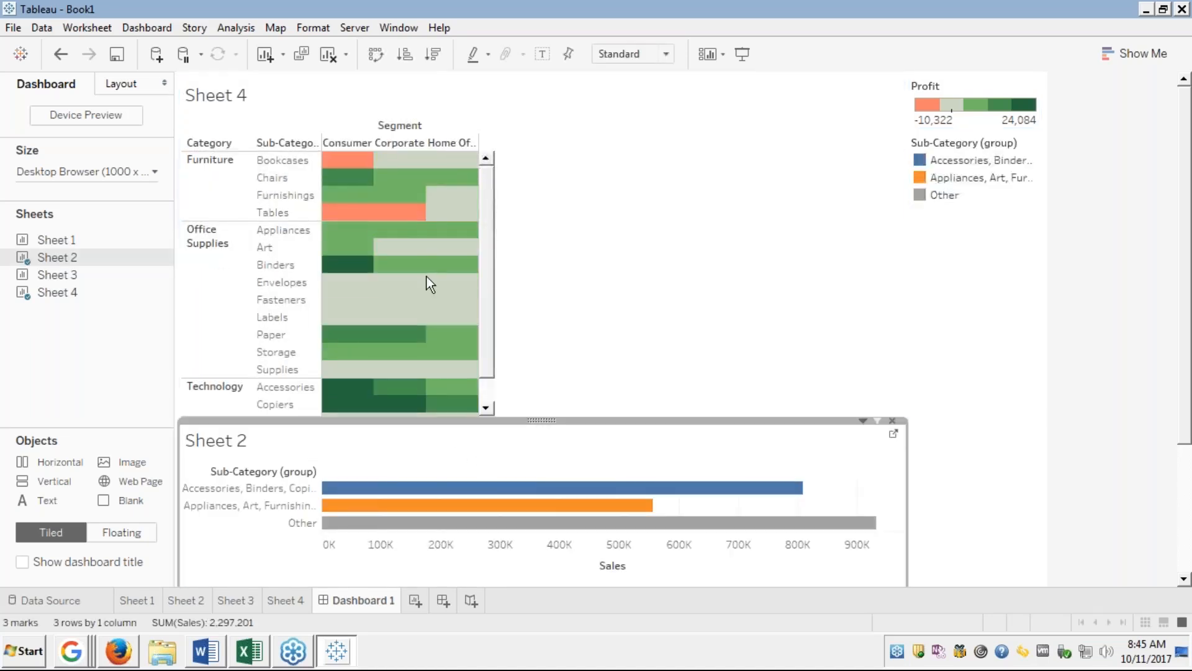
# Select the Bookcases and Tables Consumer marks, clear the selection, and minimize Tableau.
pyautogui.click(354, 163)
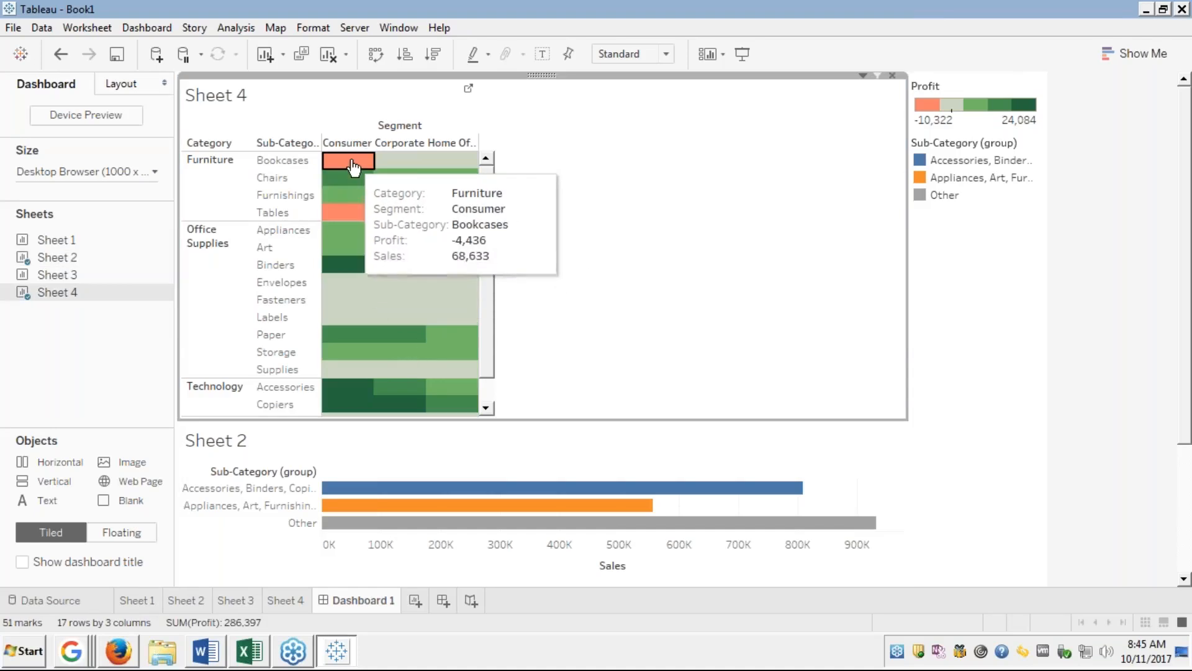
pyautogui.click(352, 162)
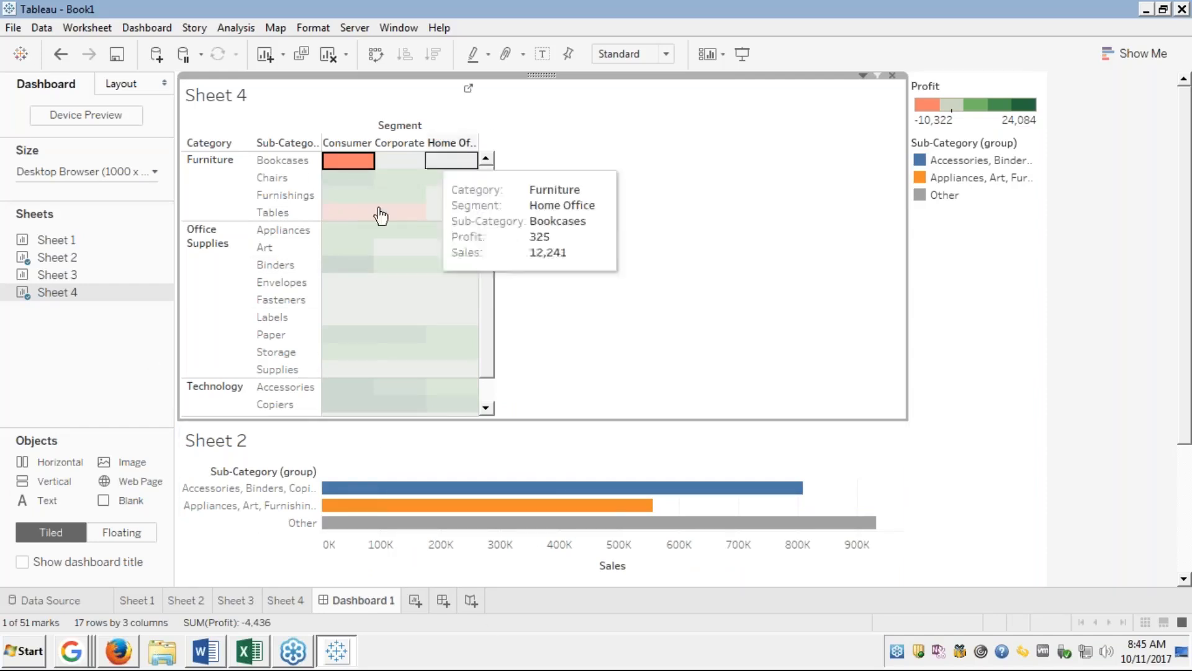
pyautogui.click(347, 212)
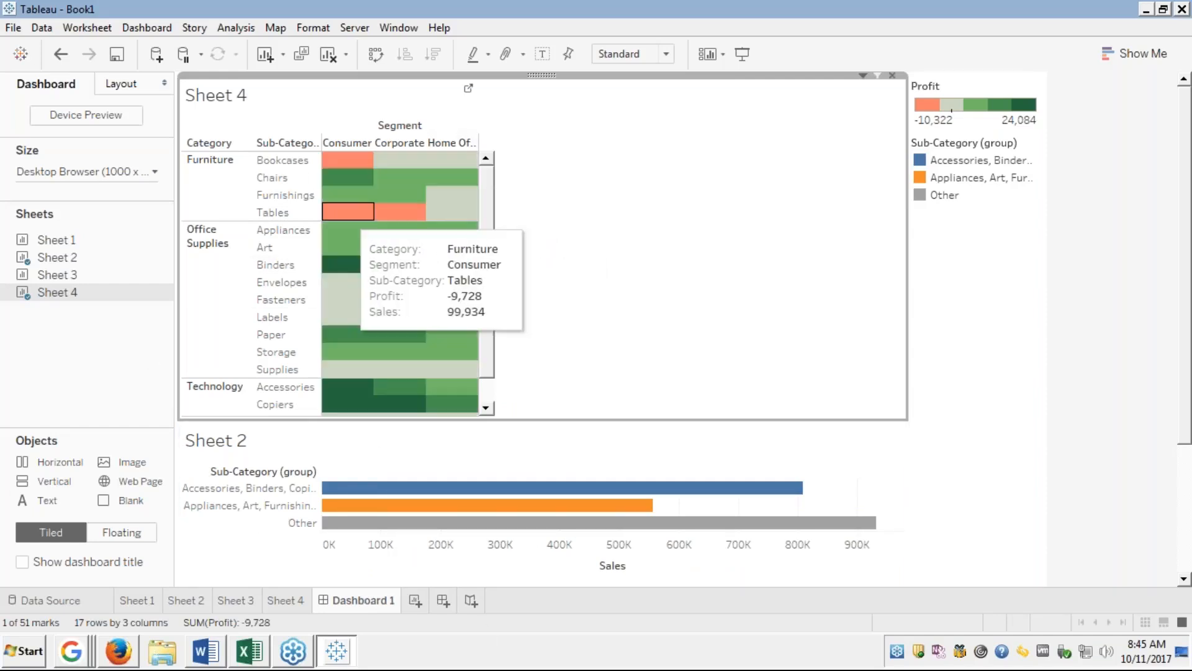
pyautogui.click(347, 212)
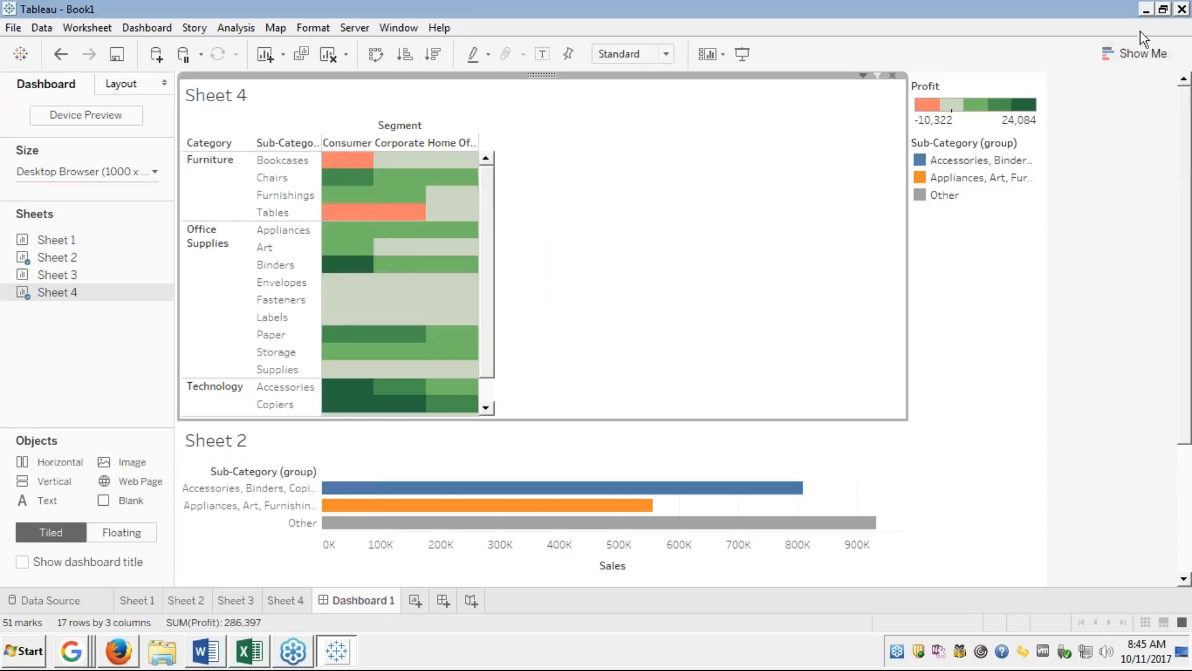
pyautogui.click(1142, 11)
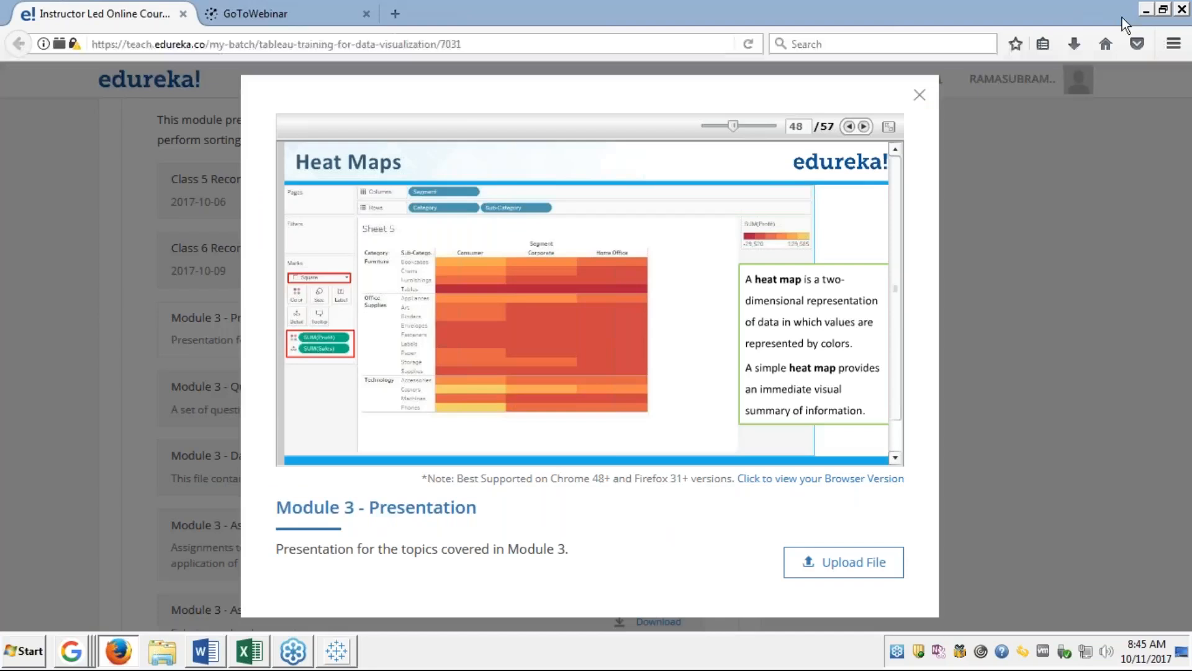
# View the Heat Maps slide full screen, then exit back to the slide viewer.
pyautogui.click(890, 126)
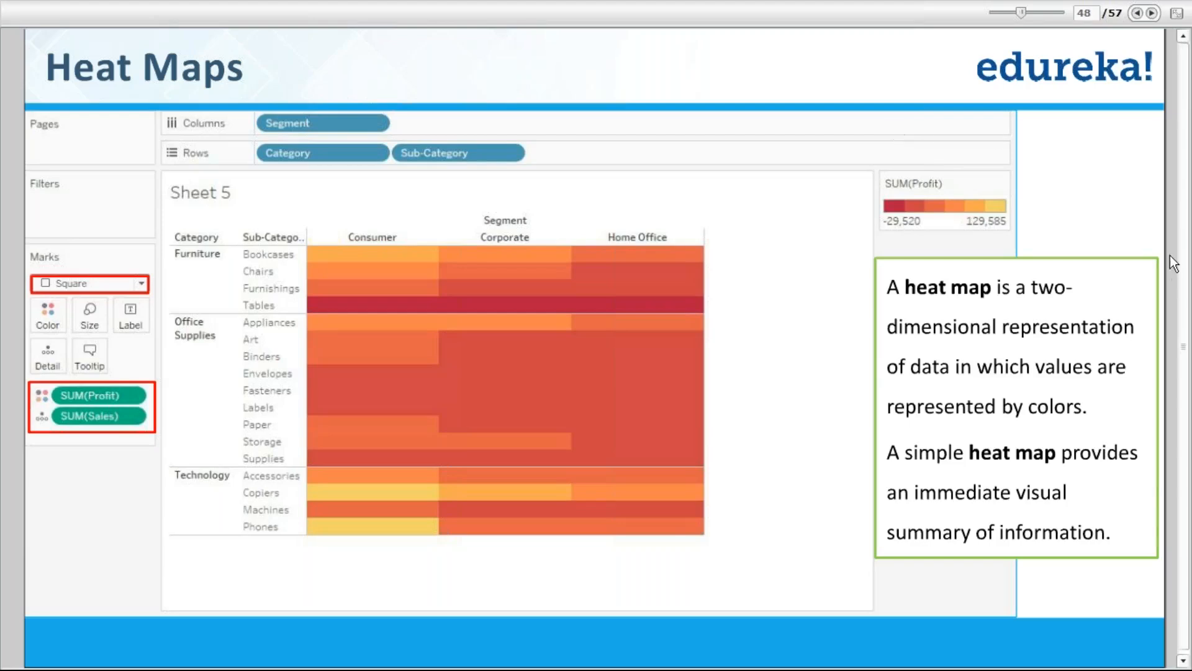
pyautogui.press('Escape')
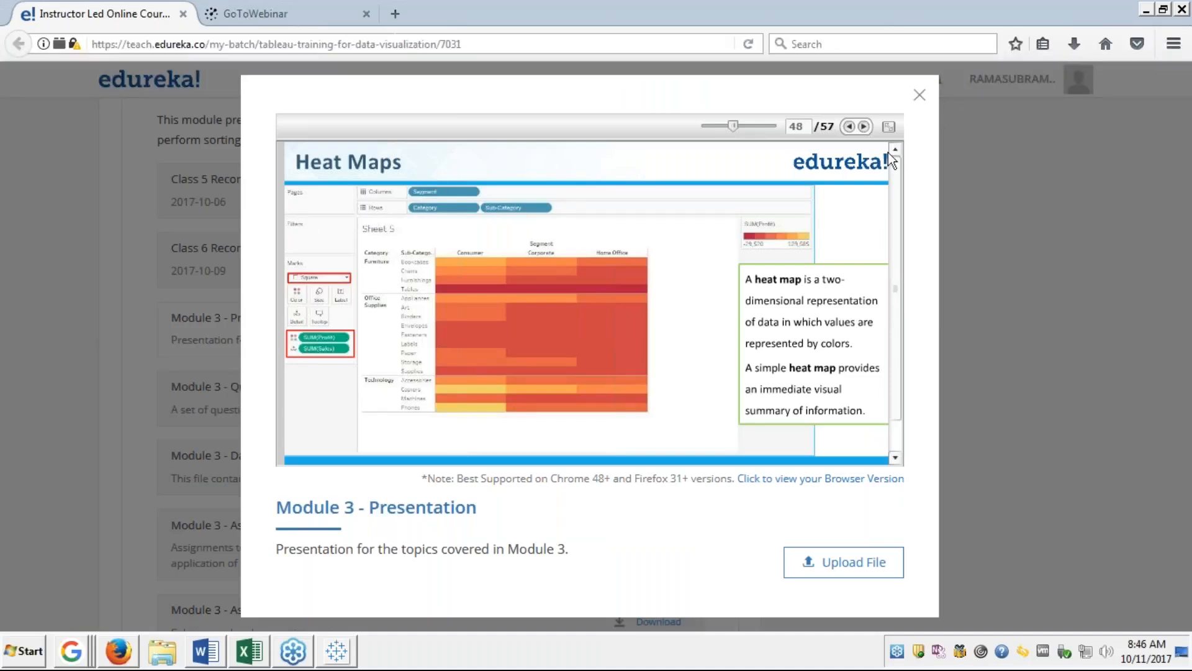
pyautogui.click(340, 658)
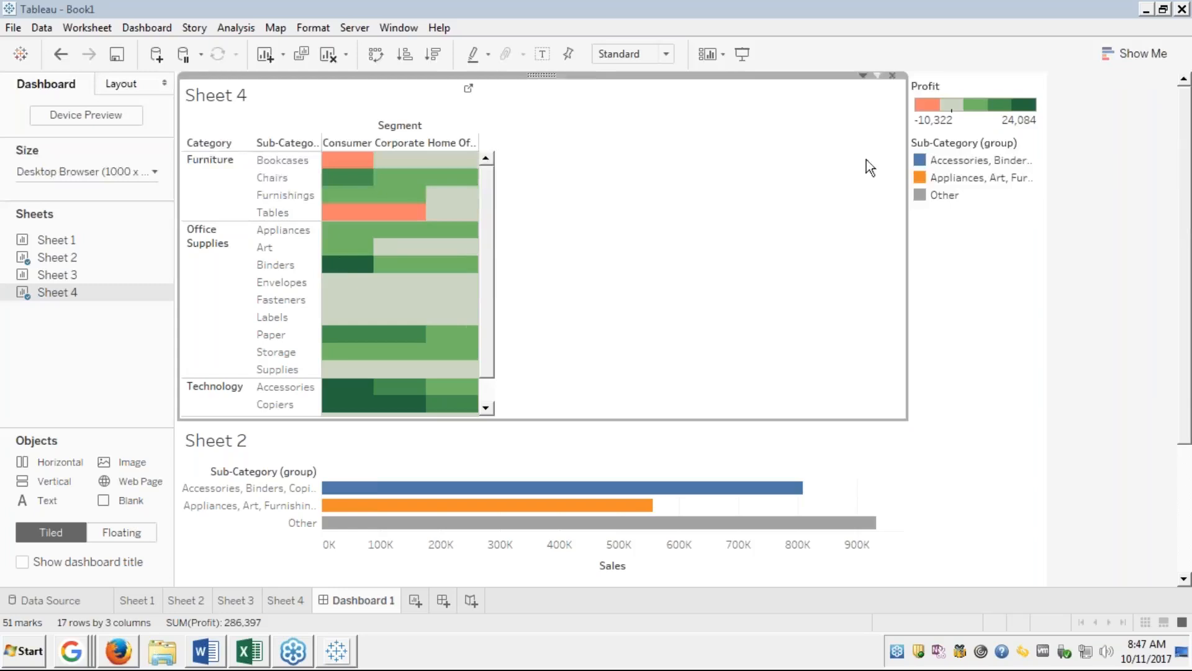
pyautogui.moveTo(354, 247)
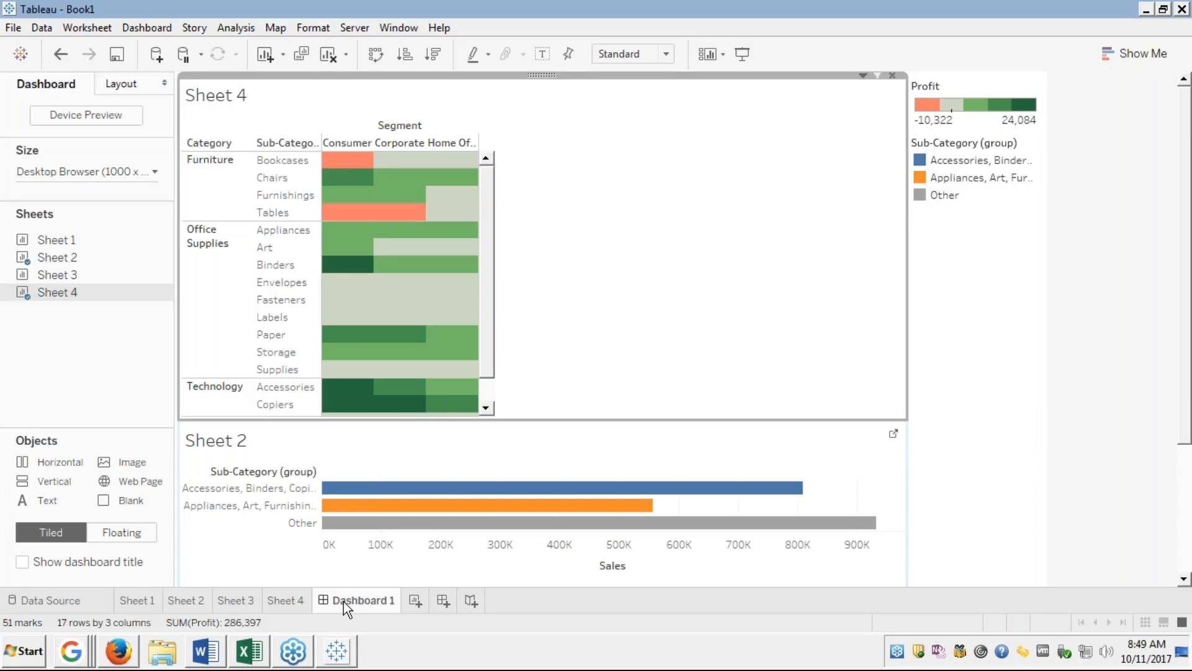
# Open Dashboard 1's tab menu, then use Clear Sheet to empty Sheet 4.
pyautogui.rightClick(346, 599)
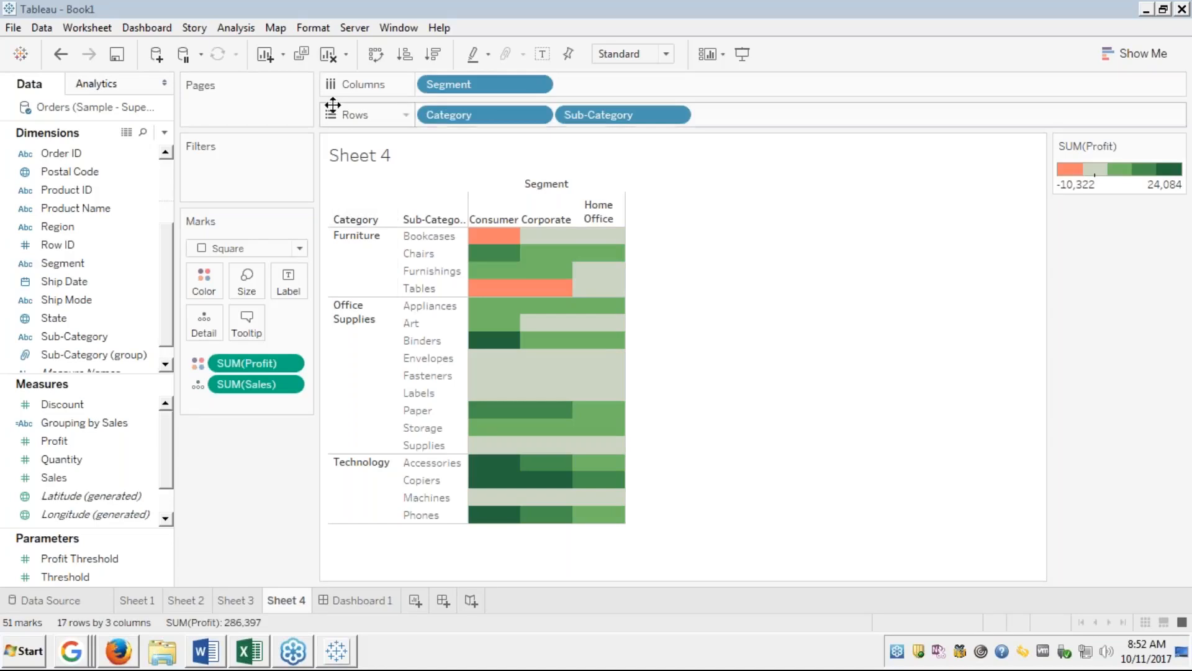
pyautogui.click(331, 56)
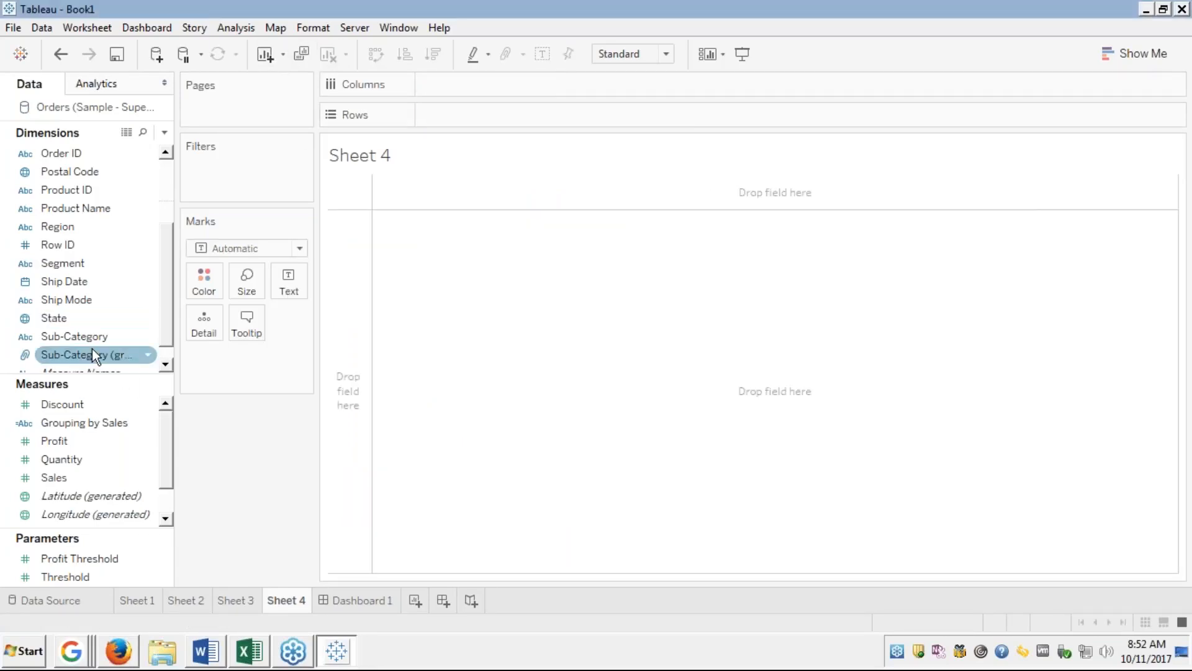
# Put Sub-Category on Rows with Category before it, dismissing the Create Hierarchy prompt.
pyautogui.moveTo(88, 337); pyautogui.dragTo(508, 113)
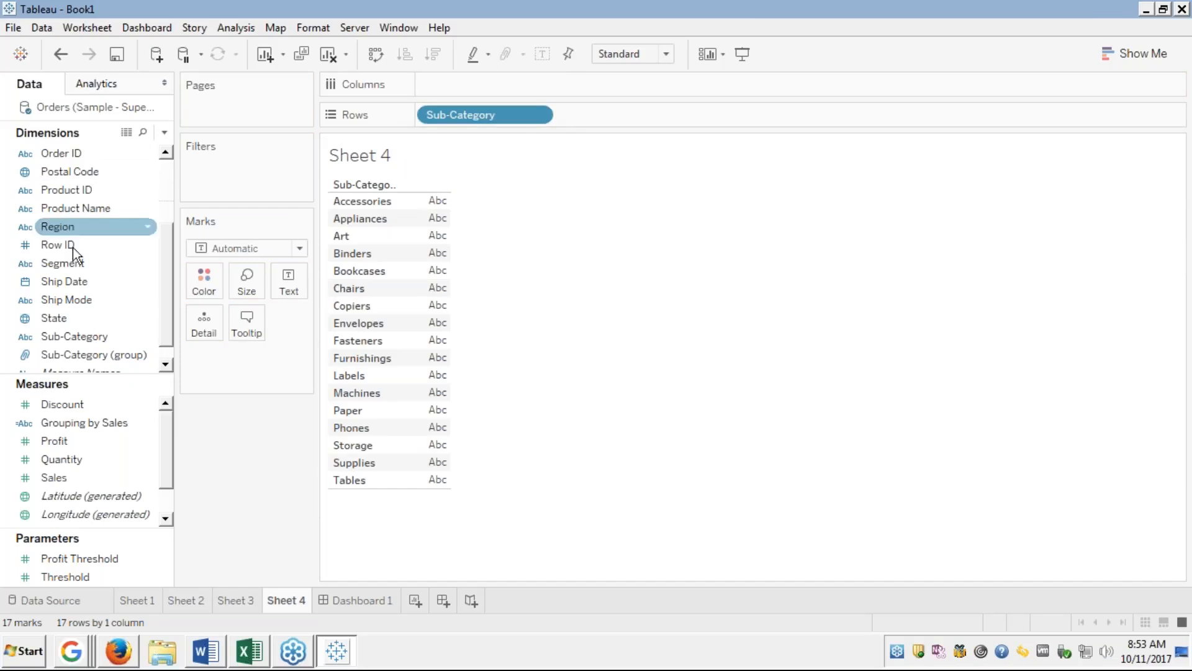
pyautogui.scroll(3, 60, 225)
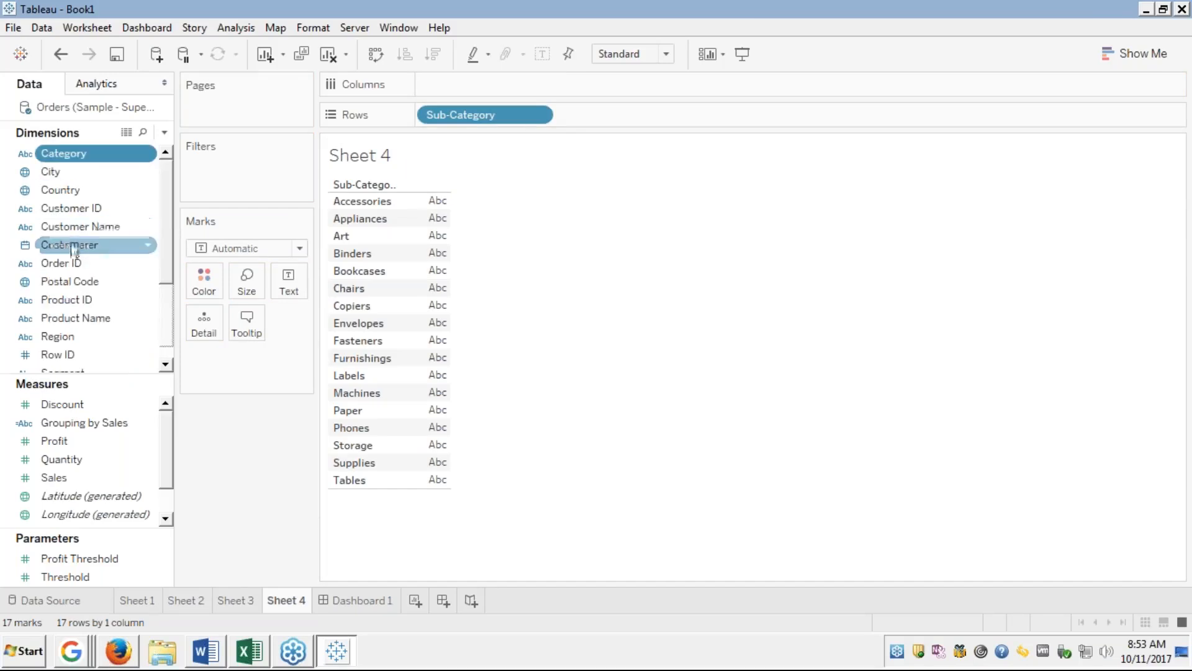
pyautogui.moveTo(104, 151); pyautogui.dragTo(418, 121)
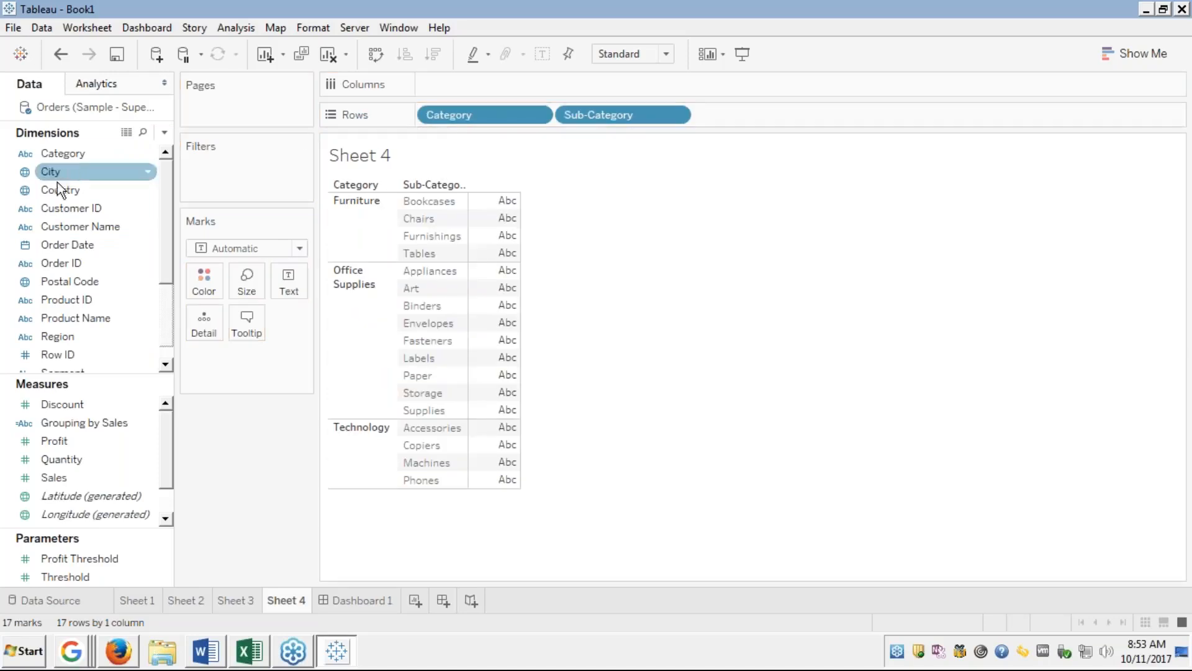
pyautogui.moveTo(60, 256); pyautogui.dragTo(62, 353)
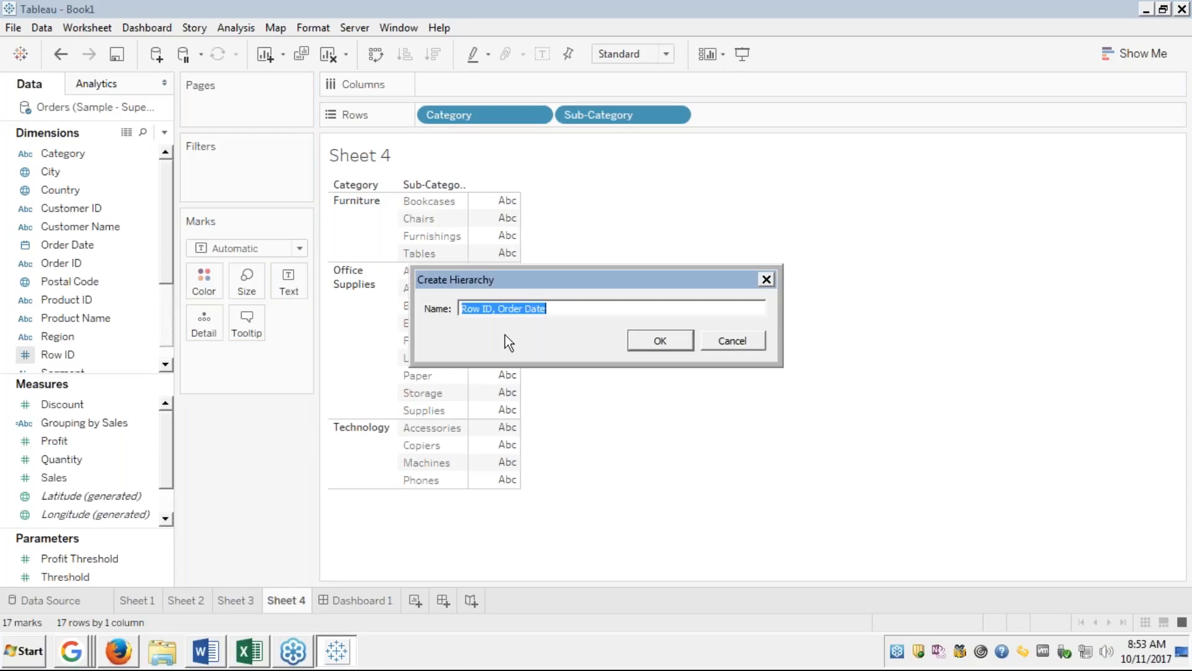
pyautogui.press('Escape')
# Spread Region across Columns and add SUM(Sales) to Detail, giving 68 marks.
pyautogui.click(56, 336)
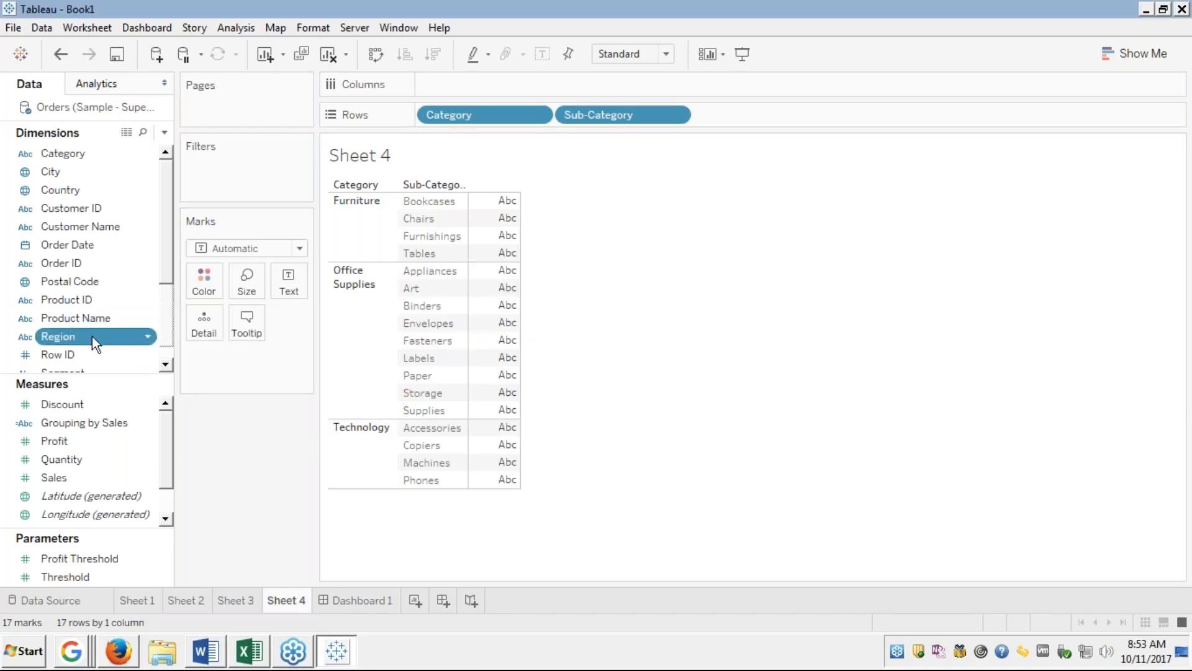
pyautogui.moveTo(92, 337); pyautogui.dragTo(441, 82)
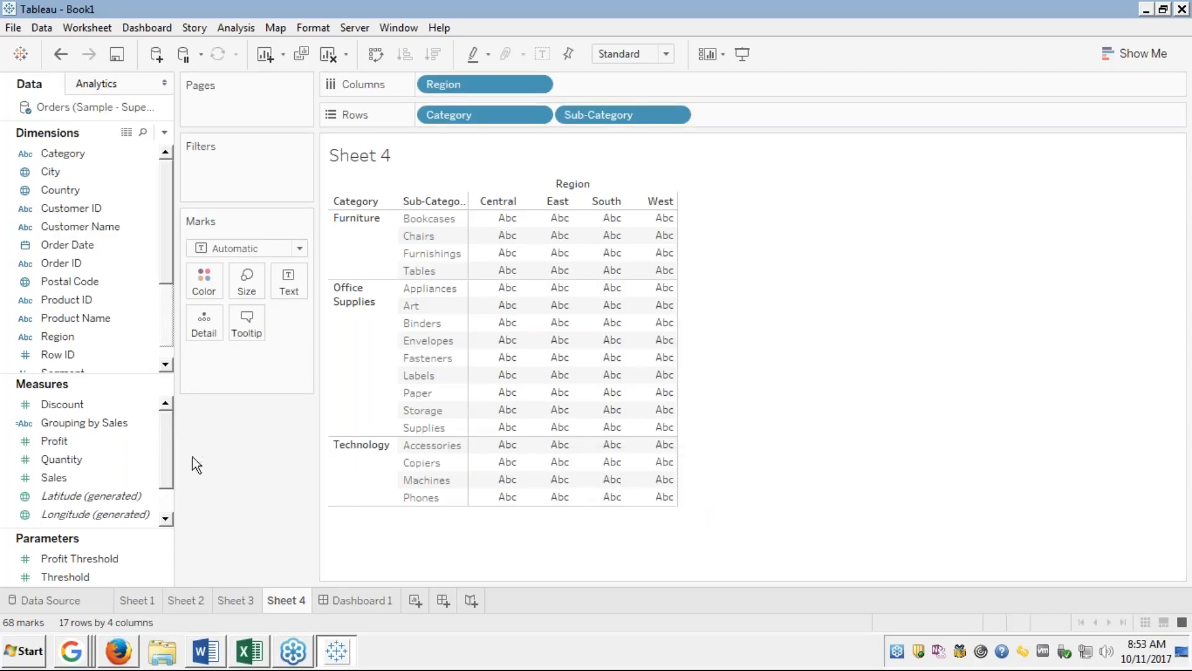
pyautogui.click(58, 479)
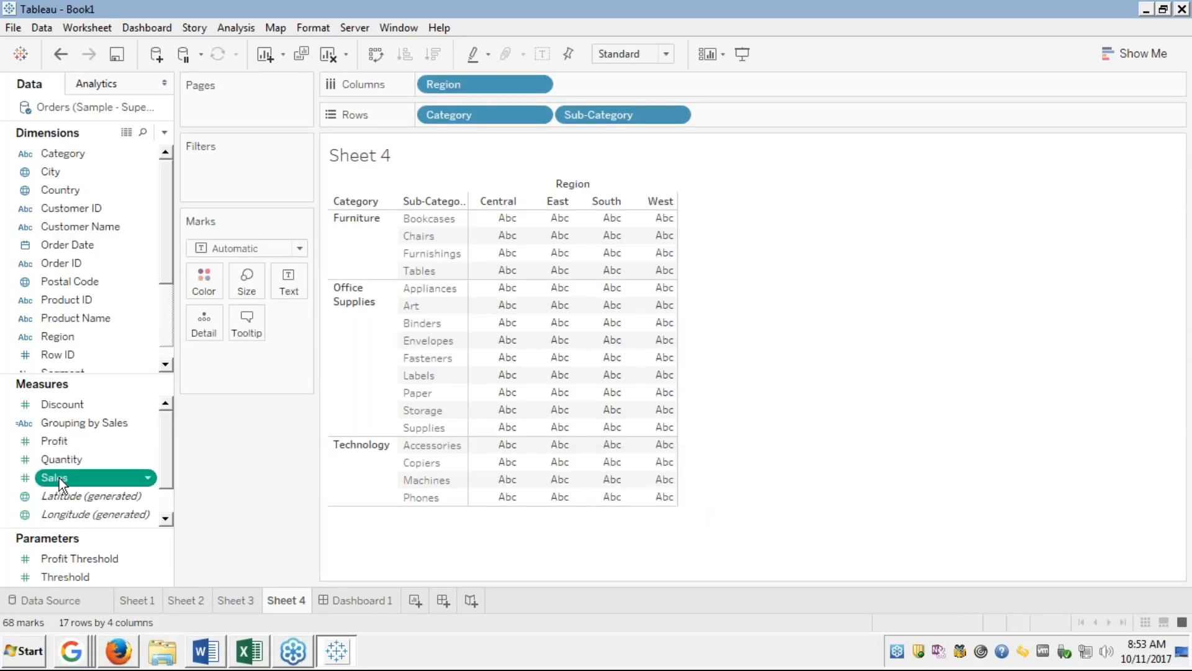
pyautogui.moveTo(58, 479); pyautogui.dragTo(203, 326)
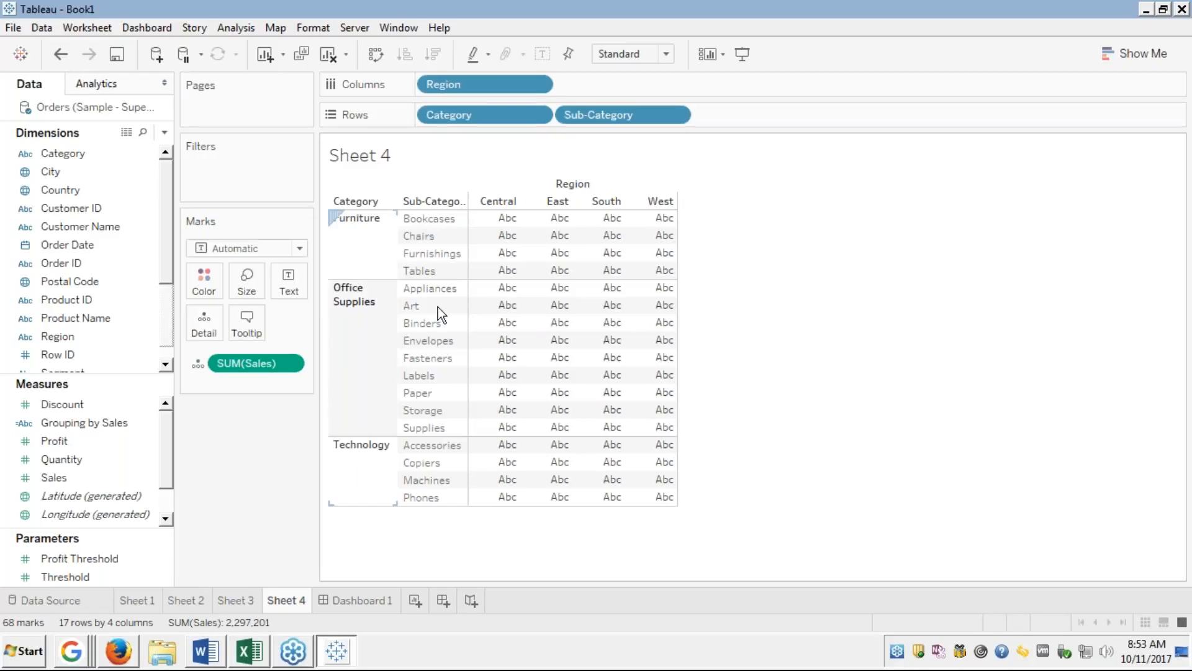
# Put SUM(Profit) on Color so the Region-by-Sub-Category cells shade from -11,025 to 25,726.
pyautogui.moveTo(512, 292)
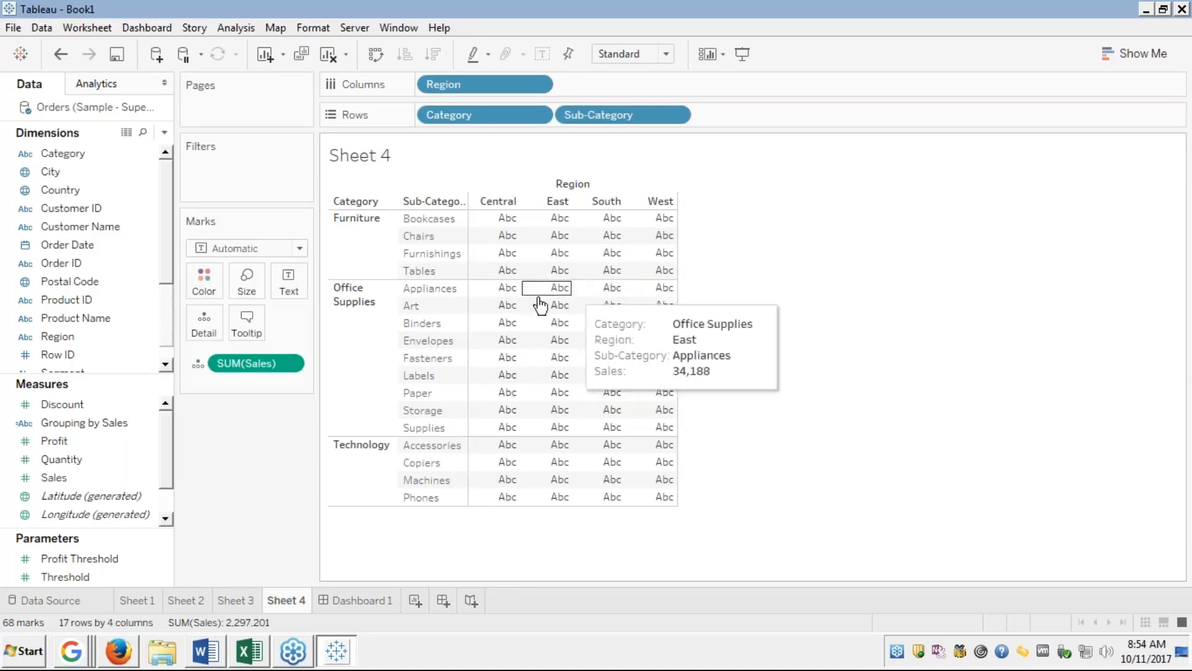
pyautogui.moveTo(531, 267)
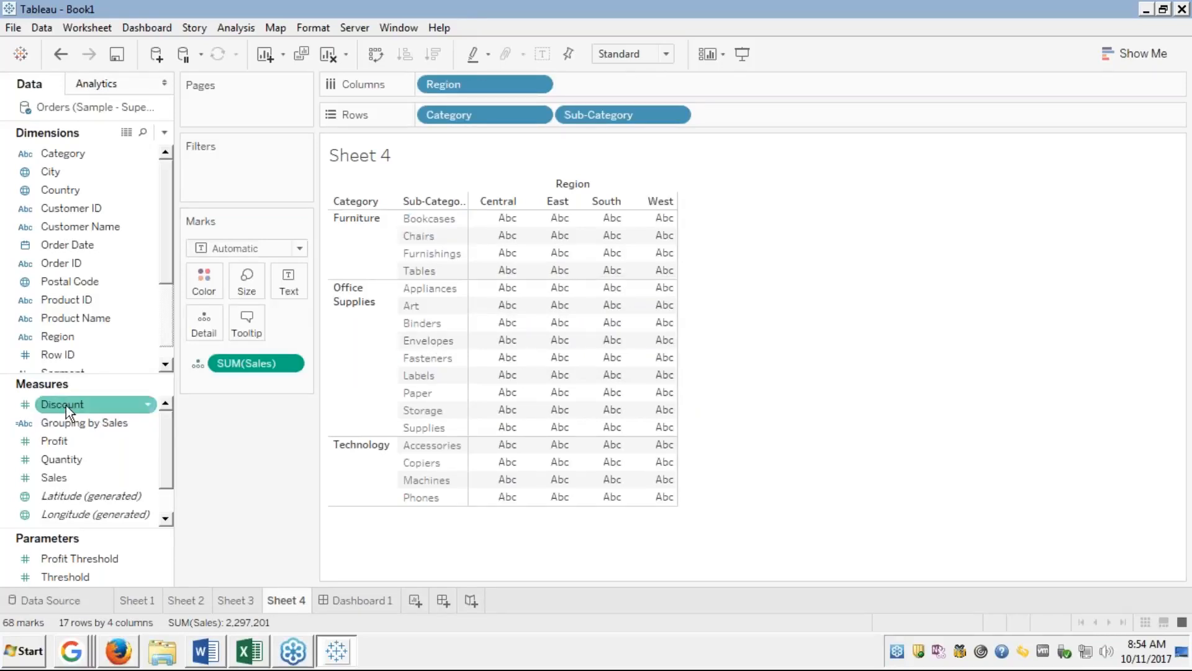
pyautogui.click(54, 444)
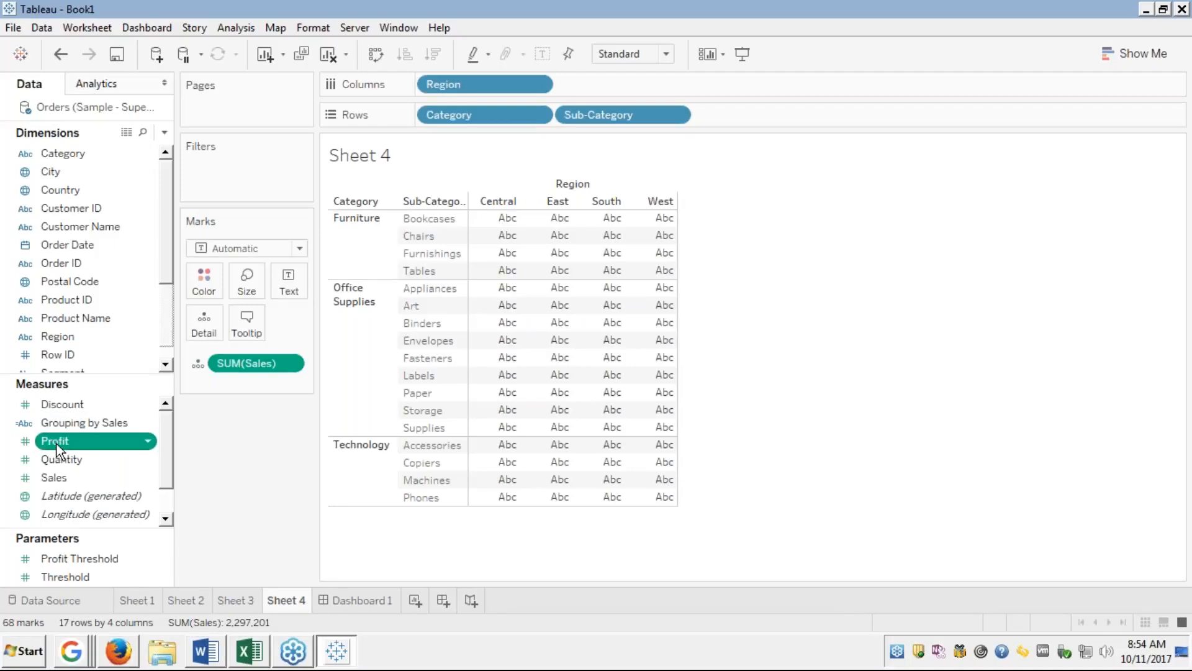
pyautogui.moveTo(57, 448); pyautogui.dragTo(201, 279)
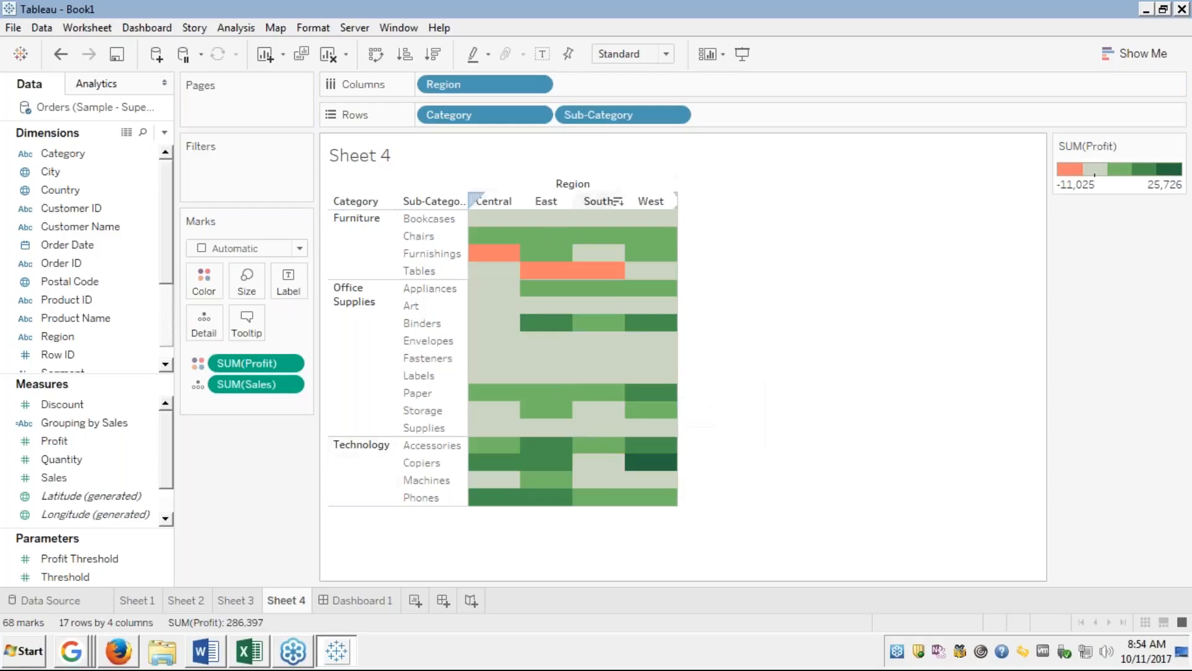
pyautogui.moveTo(495, 253)
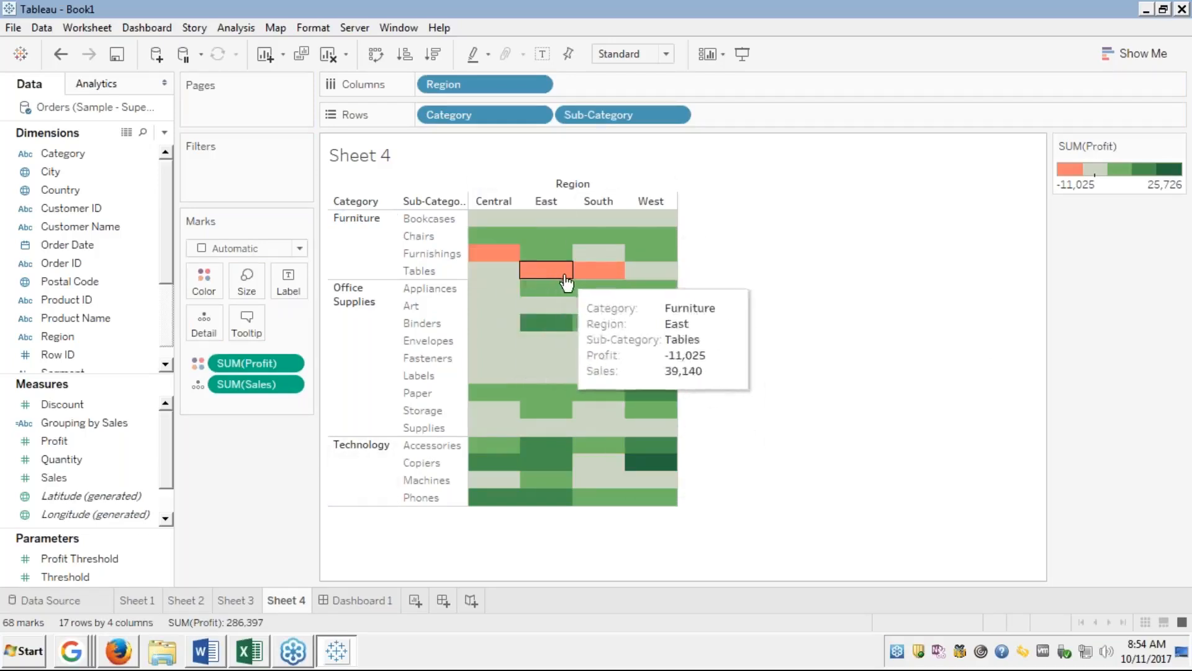
pyautogui.moveTo(619, 278)
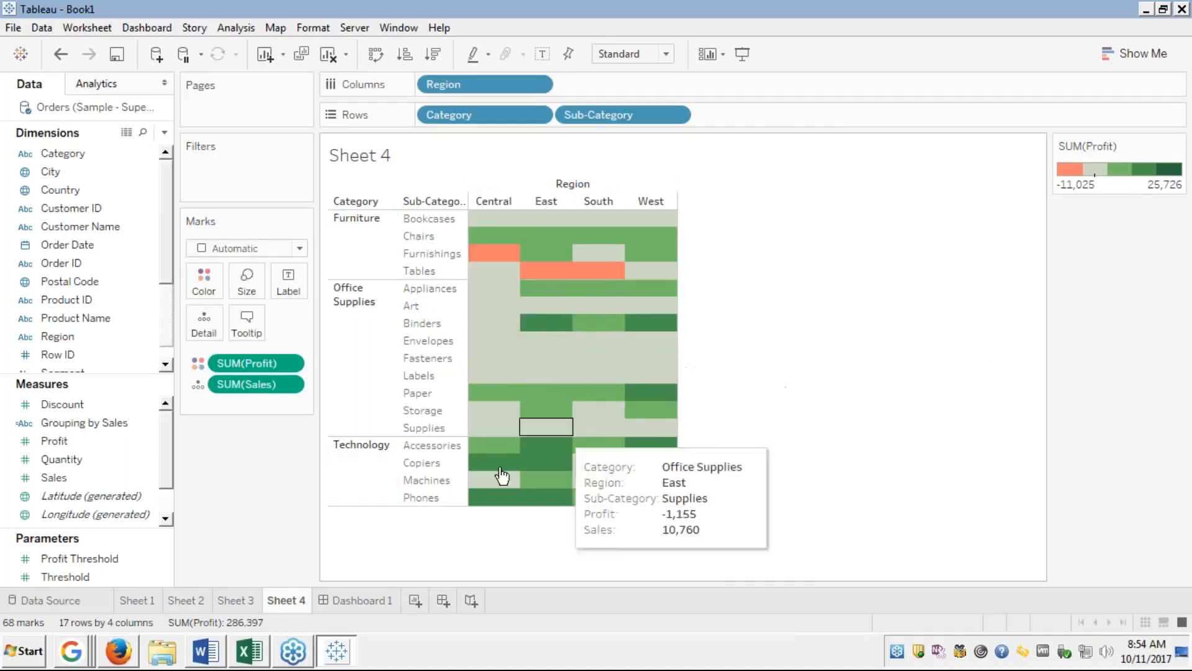
pyautogui.moveTo(519, 414)
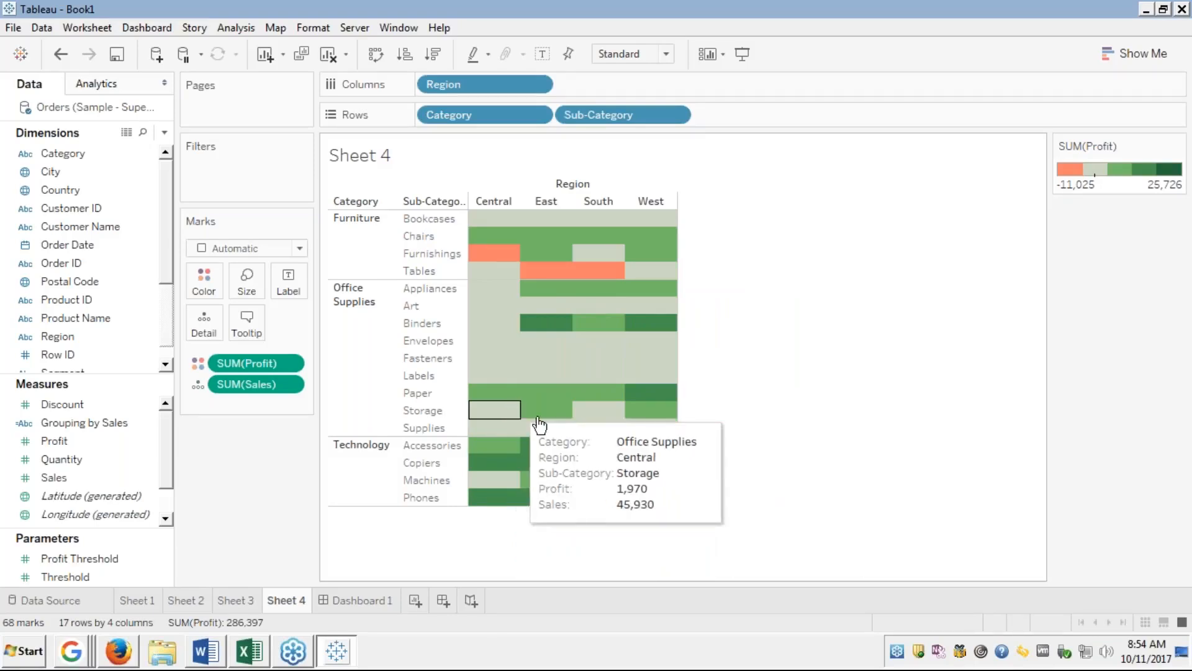
pyautogui.moveTo(648, 463)
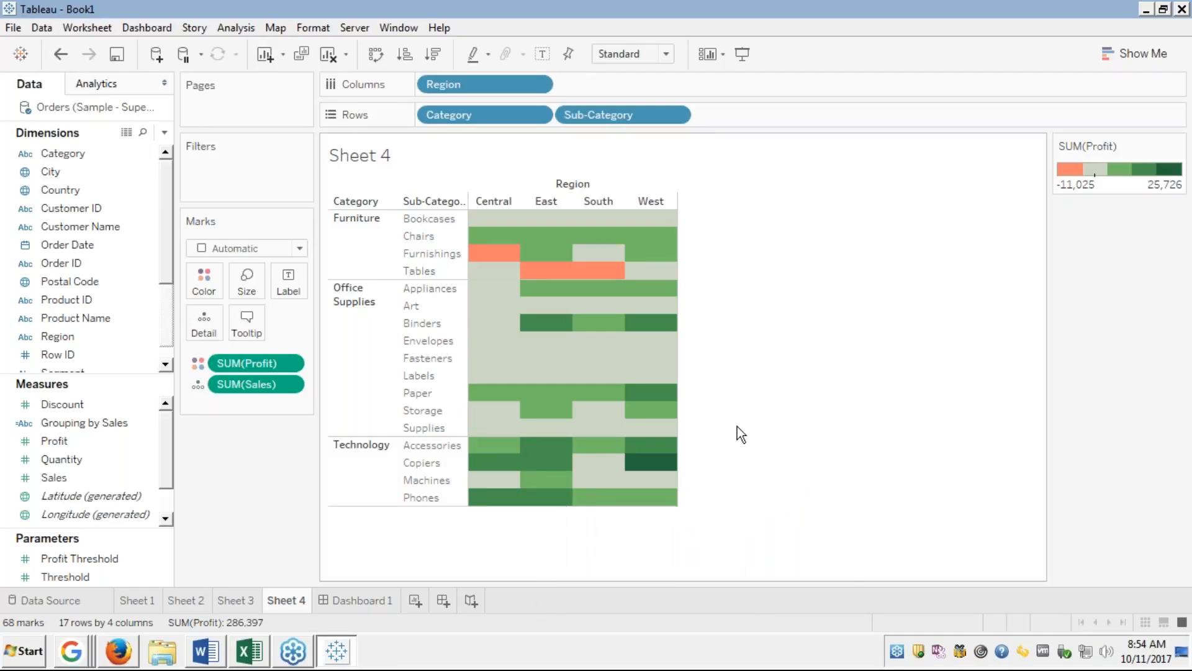
pyautogui.moveTo(528, 332)
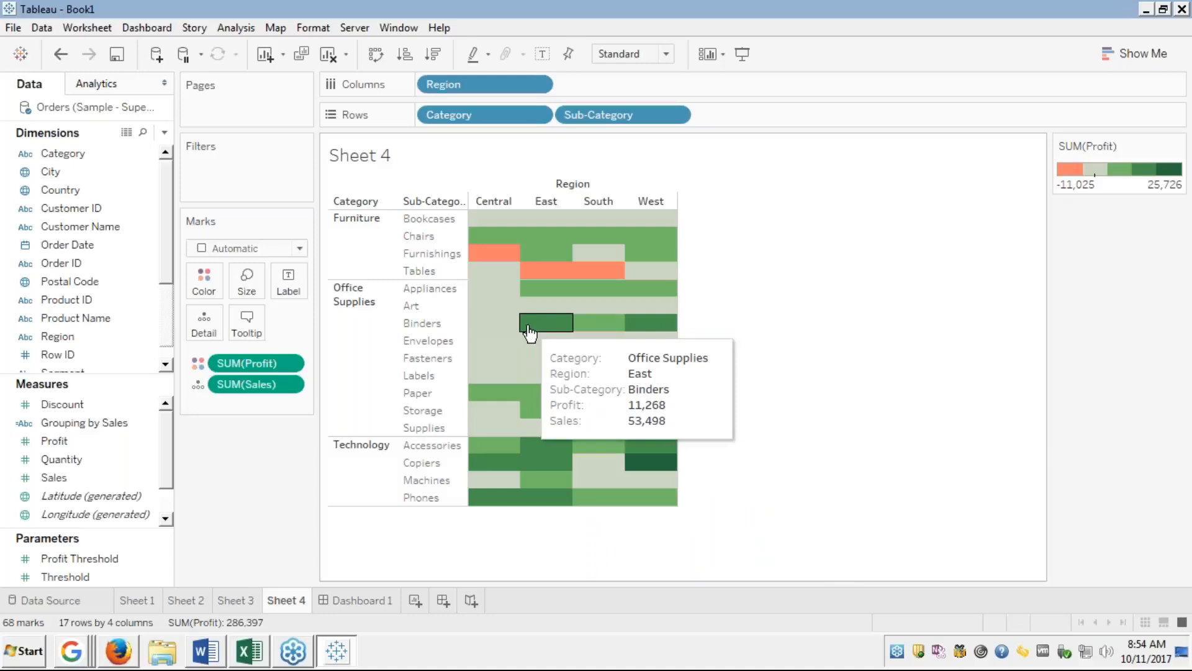
pyautogui.moveTo(659, 324)
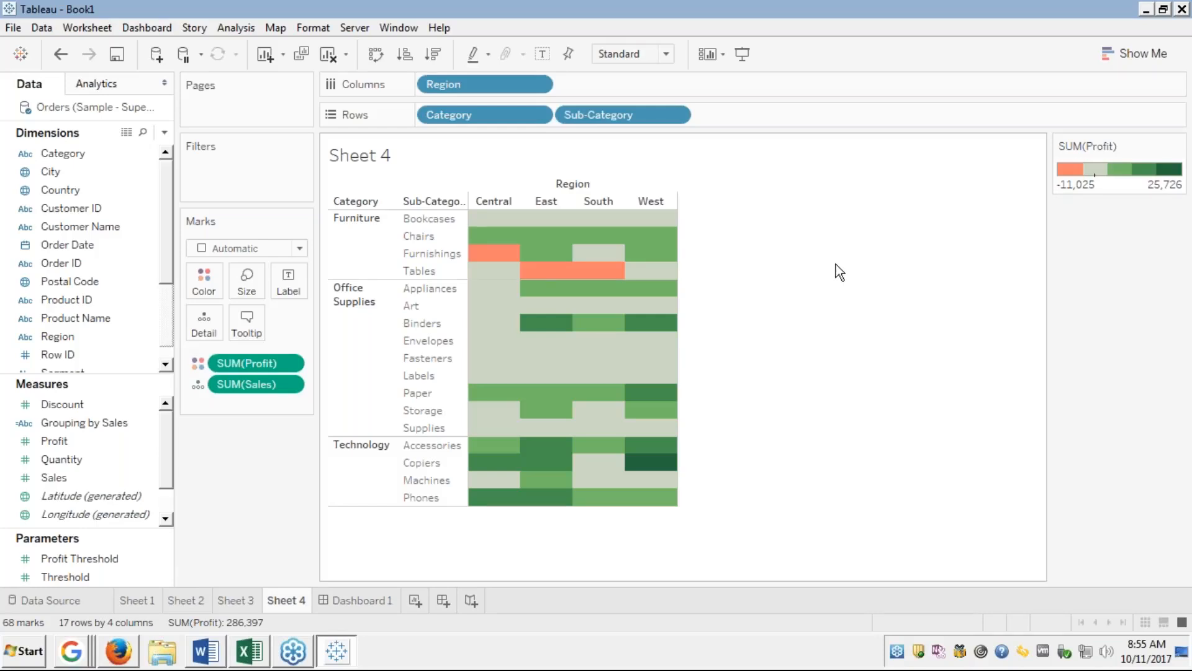
pyautogui.moveTo(496, 256)
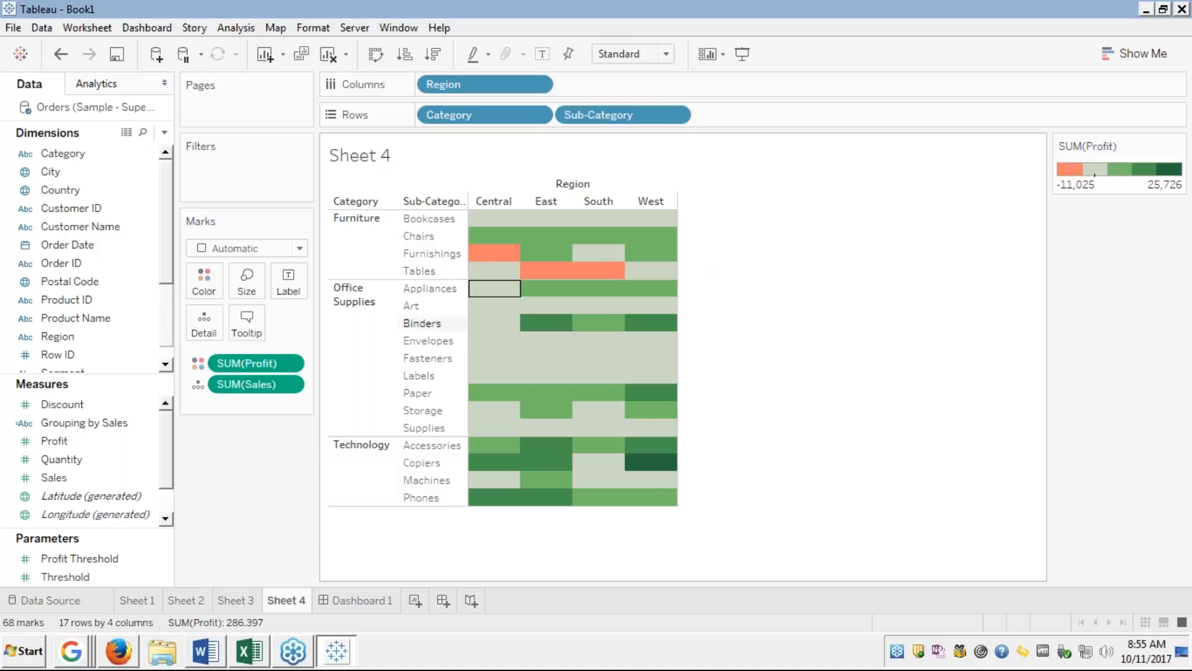
# Delete the Dashboard 1 tab and select the Sheet 4 title.
pyautogui.rightClick(359, 599)
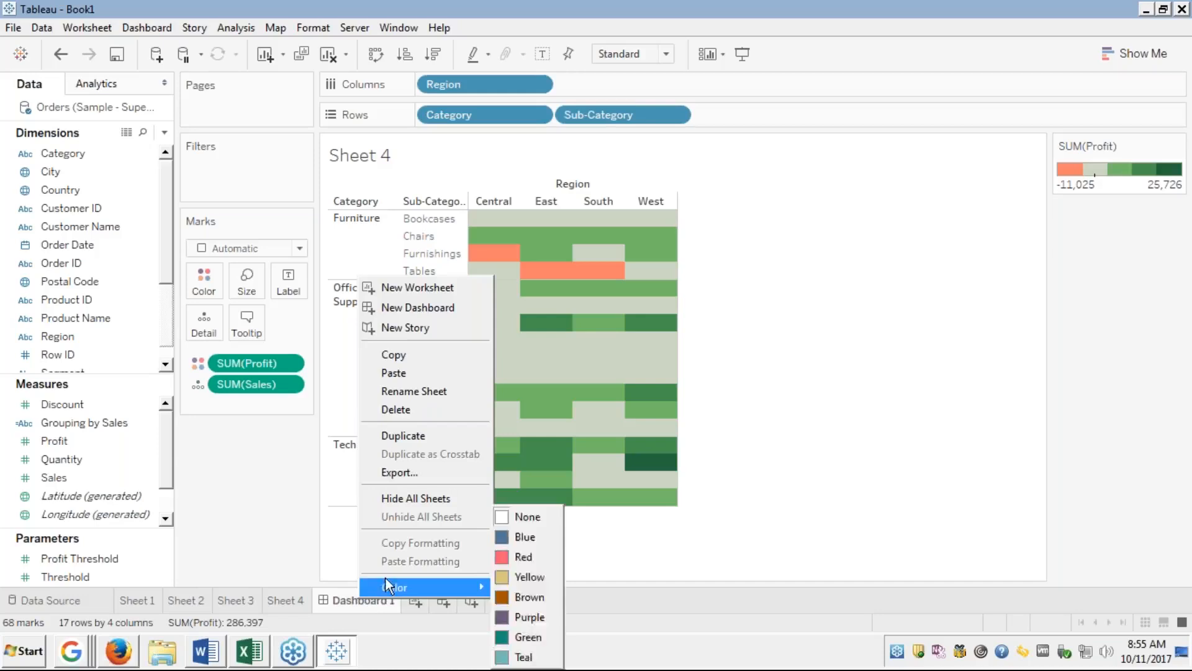
pyautogui.click(397, 411)
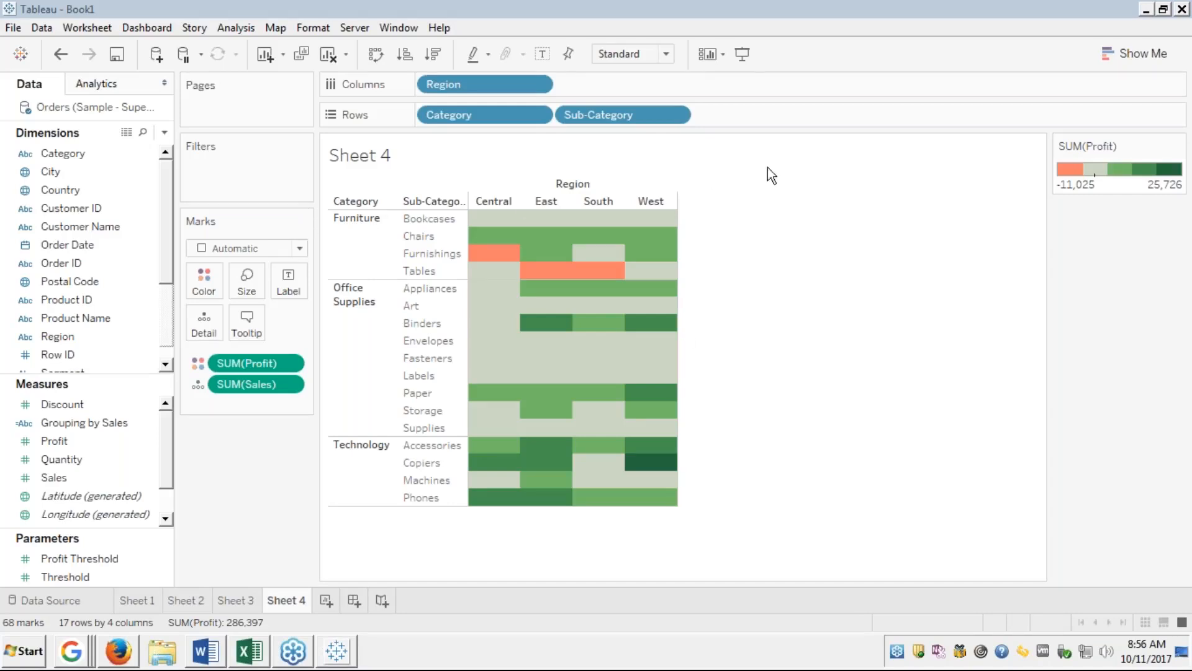
pyautogui.click(888, 161)
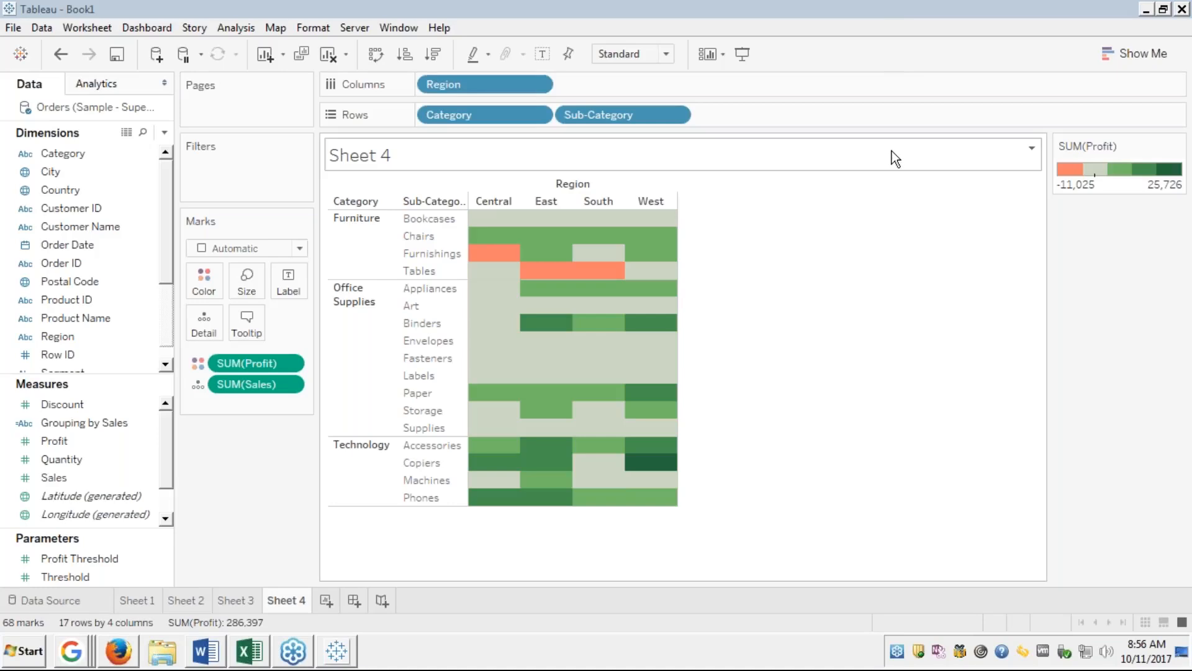
# In Firefox, advance the full-screen Heat Maps slides to slide 49 of 57, then switch back to Tableau.
pyautogui.moveTo(120, 657)
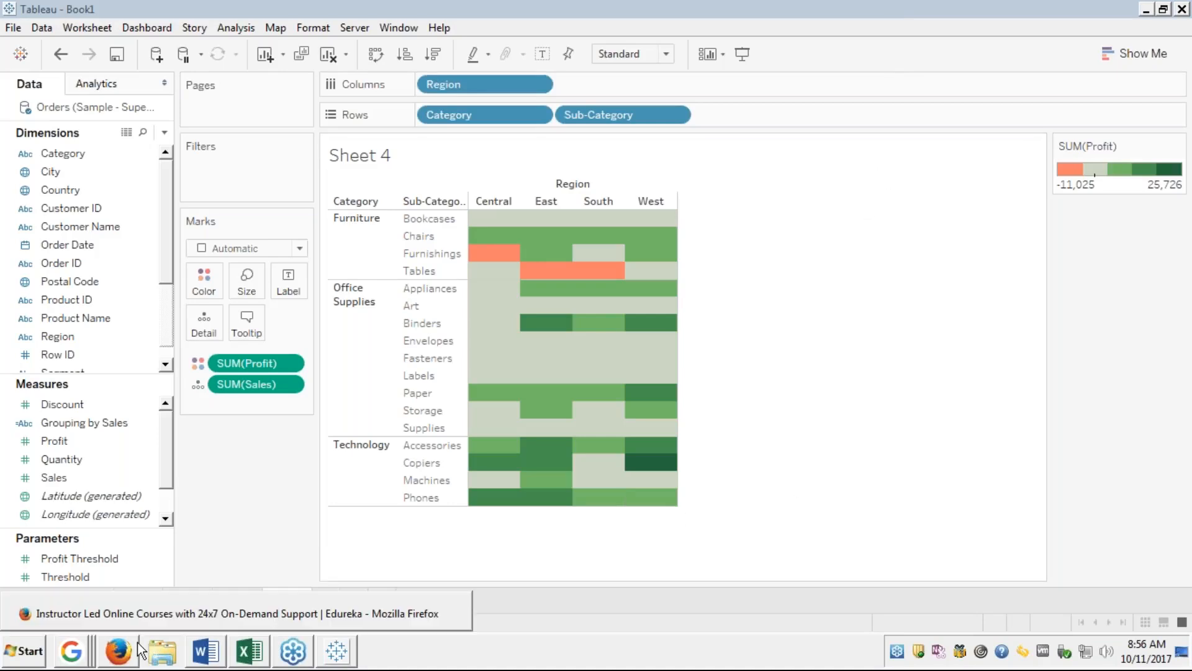
pyautogui.click(120, 656)
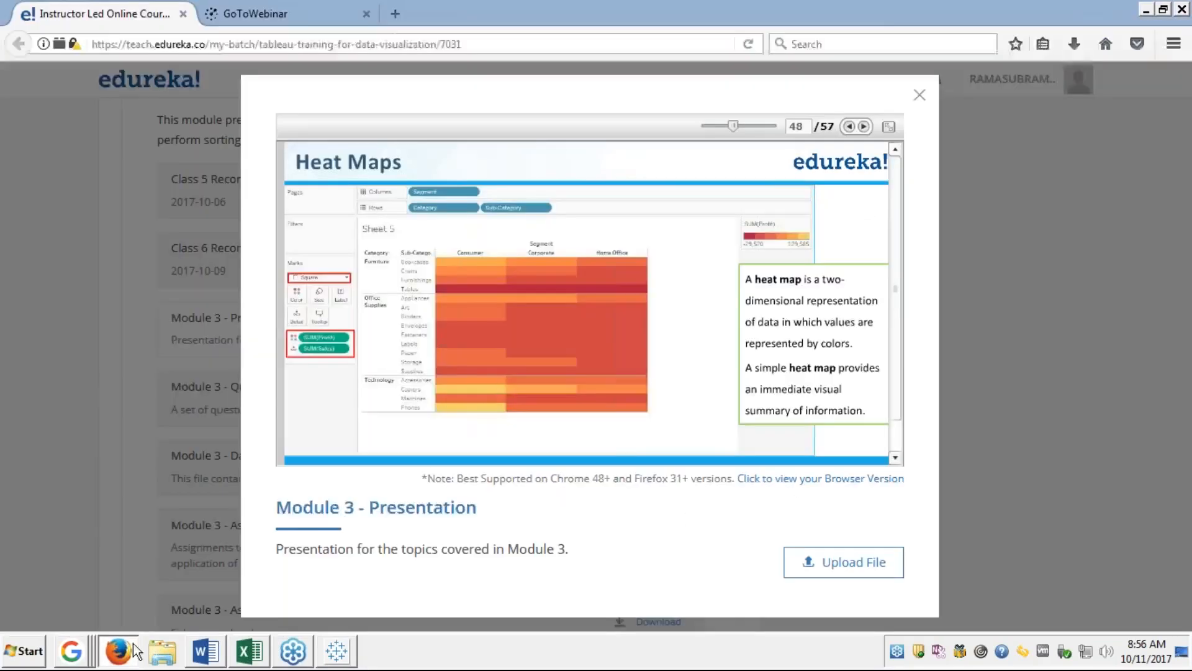
pyautogui.click(888, 126)
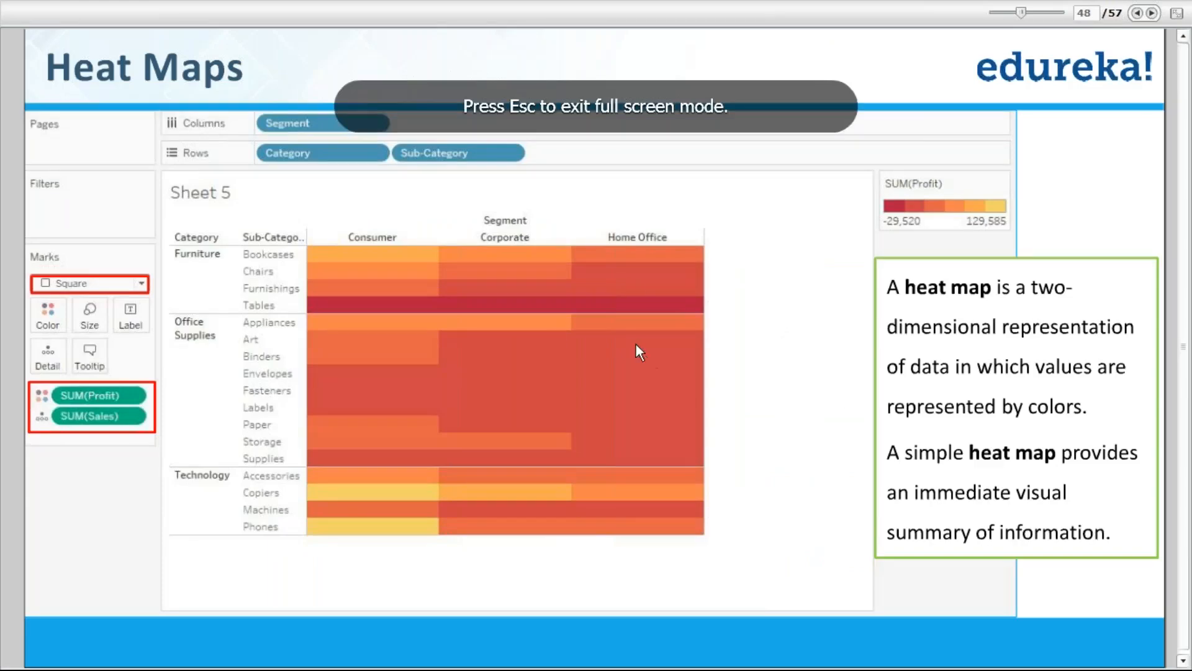
pyautogui.click(1150, 14)
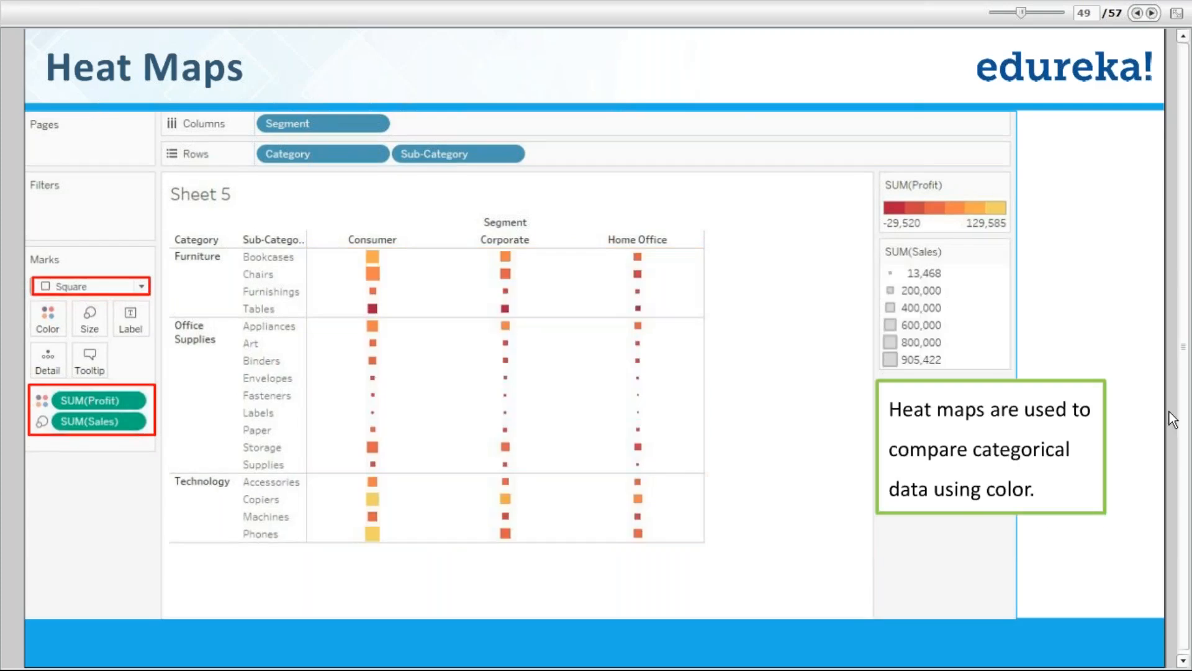
pyautogui.press('Escape')
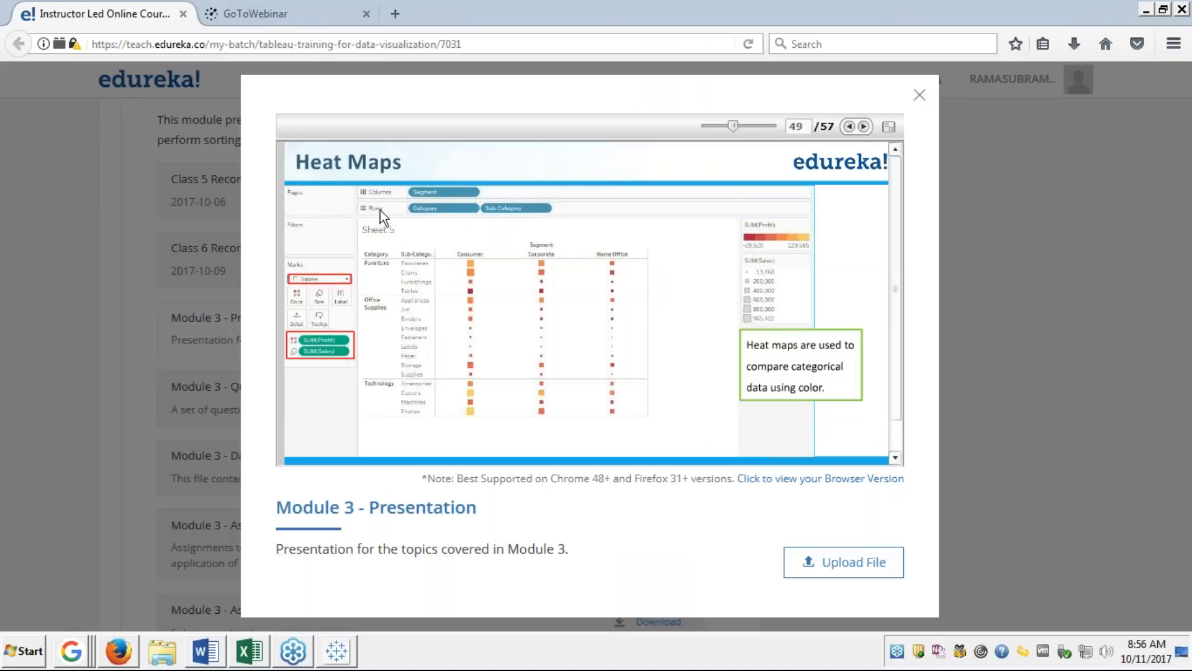
pyautogui.click(894, 151)
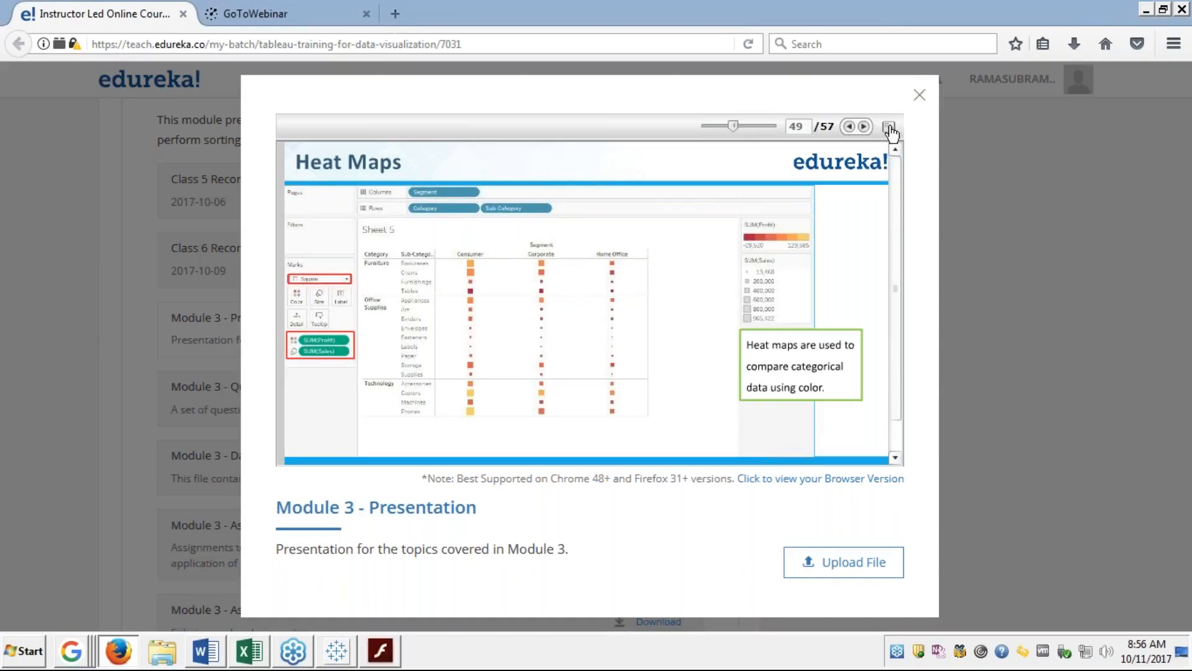
pyautogui.click(889, 129)
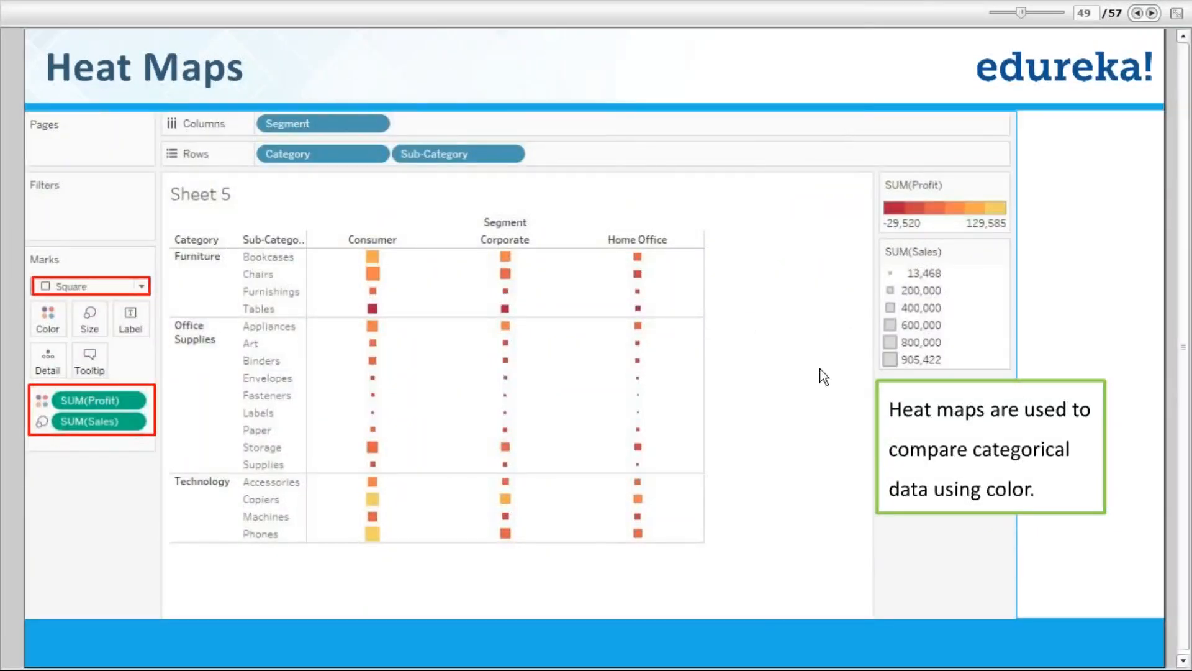
pyautogui.hotkey('alt', 'Tab')
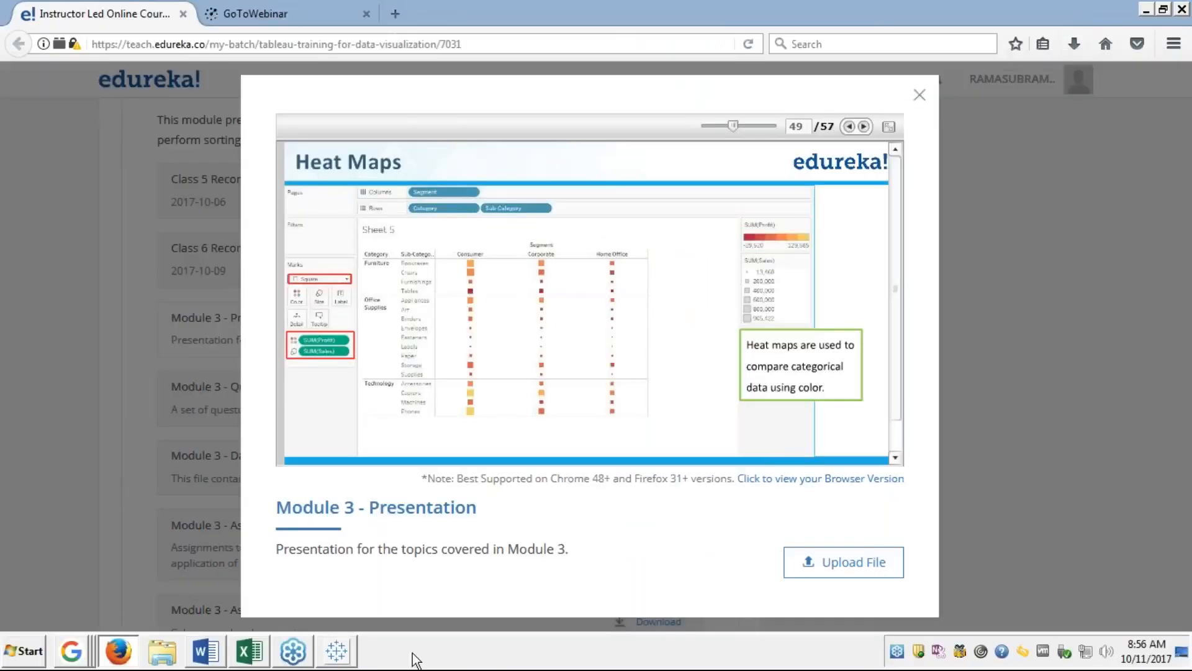
pyautogui.click(337, 651)
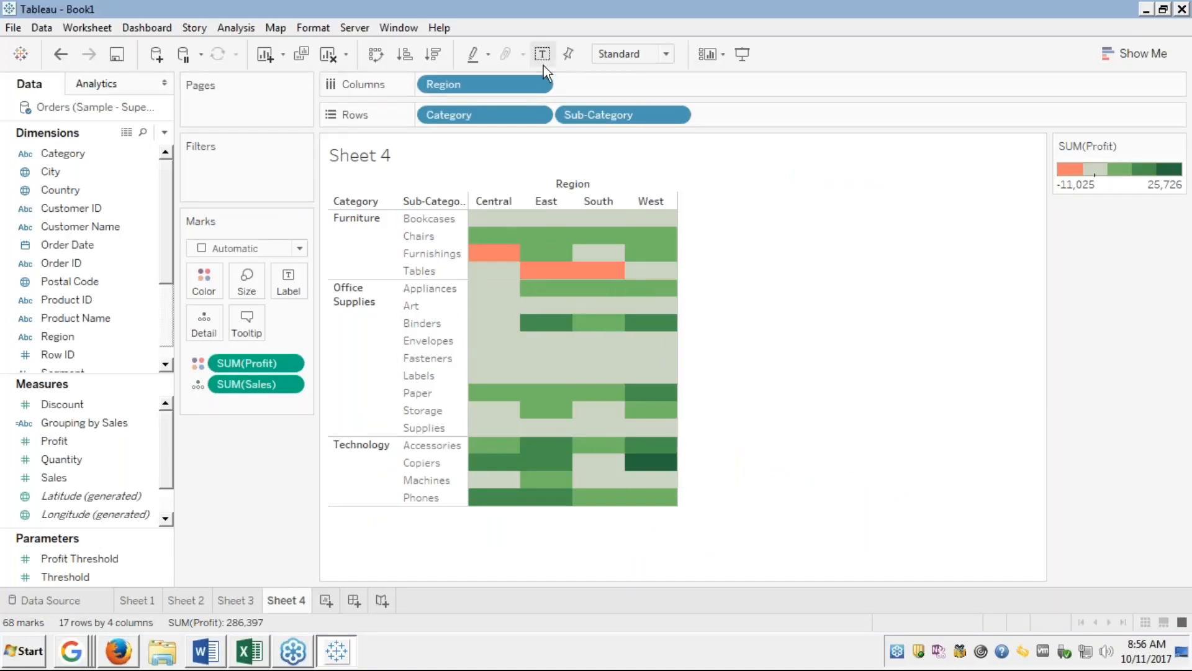
# Turn Sheet 4 into a heat map of squares coloured by SUM(Profit), then switch to Firefox.
pyautogui.click(1146, 54)
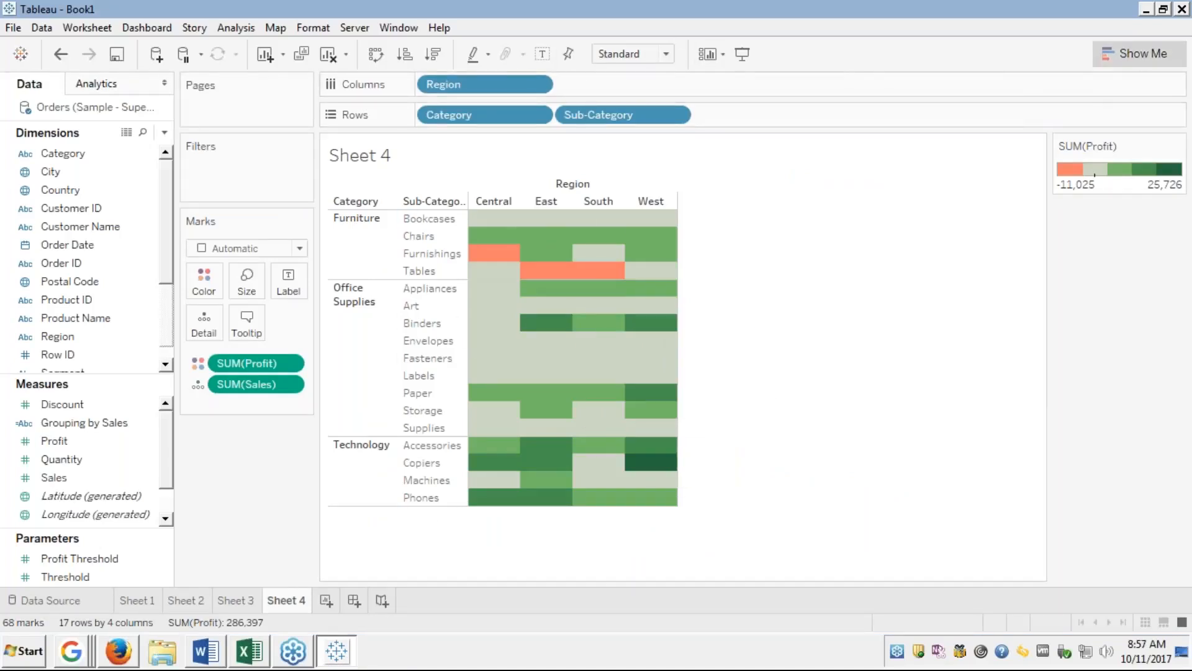
pyautogui.click(1121, 90)
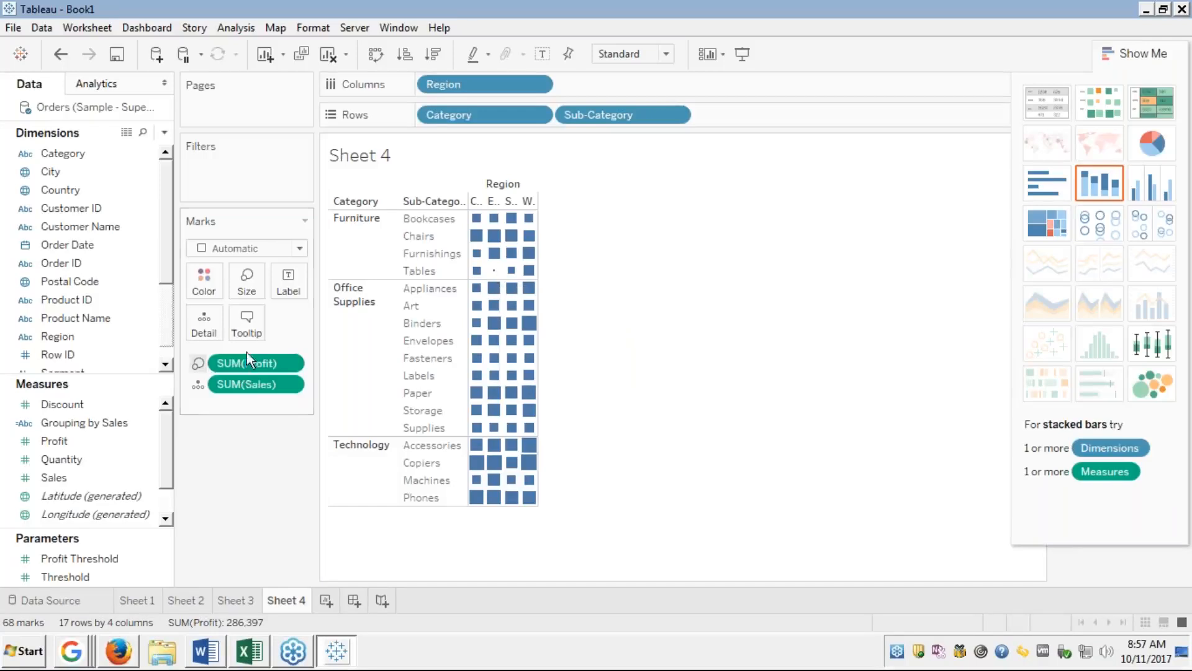
pyautogui.moveTo(251, 360); pyautogui.dragTo(209, 283)
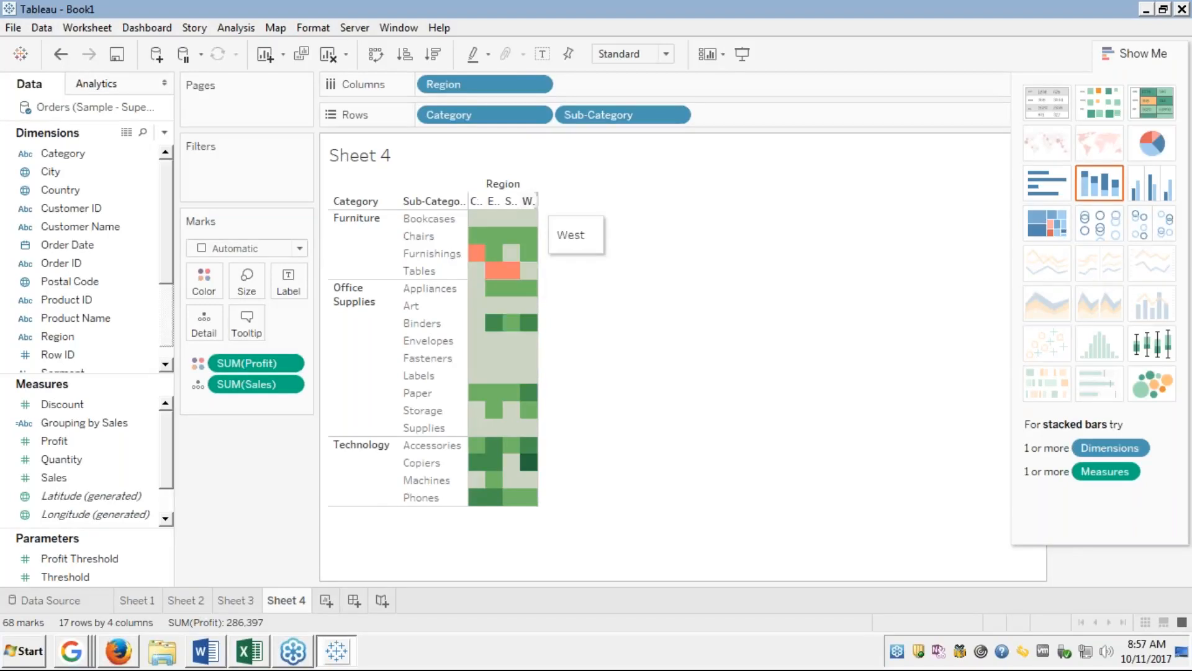
pyautogui.hotkey('alt', 'Tab')
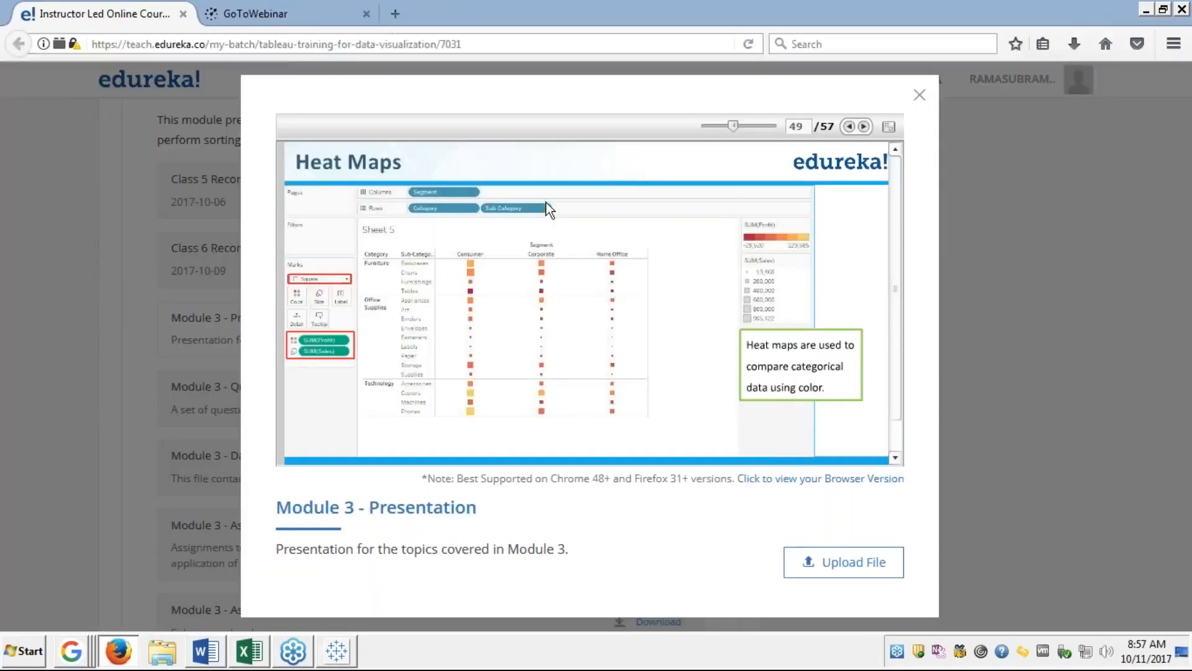
# Advance the full-screen slides to Circle Plots (50 of 57), then return to Tableau - Book1.
pyautogui.click(889, 128)
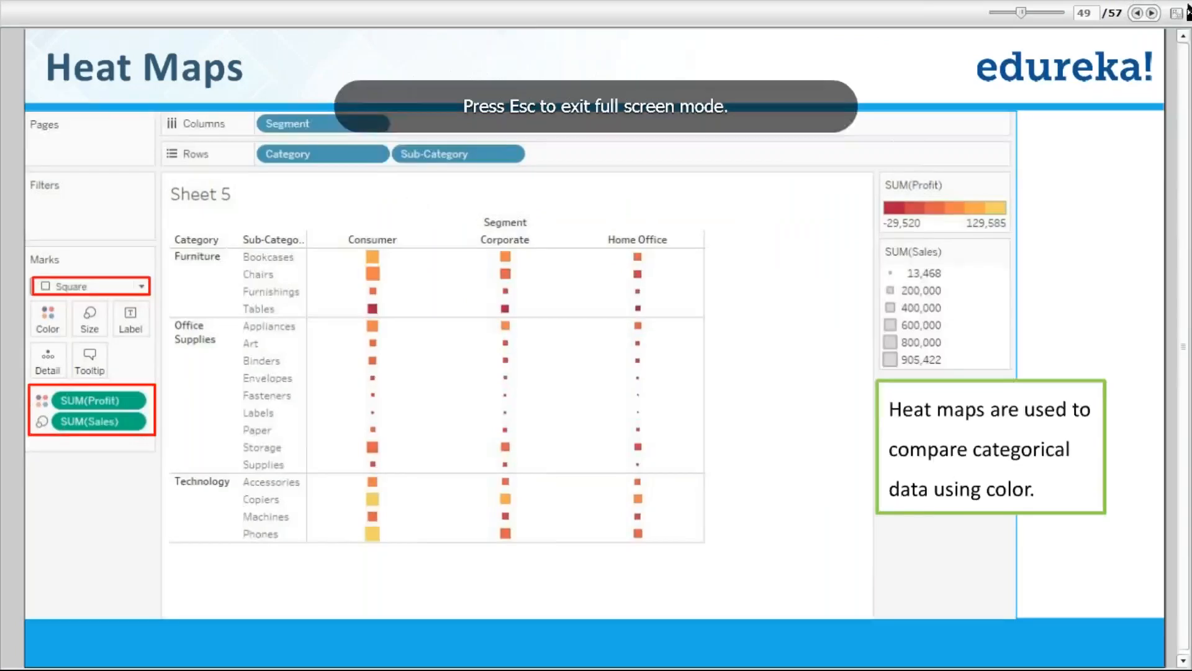
pyautogui.click(1152, 13)
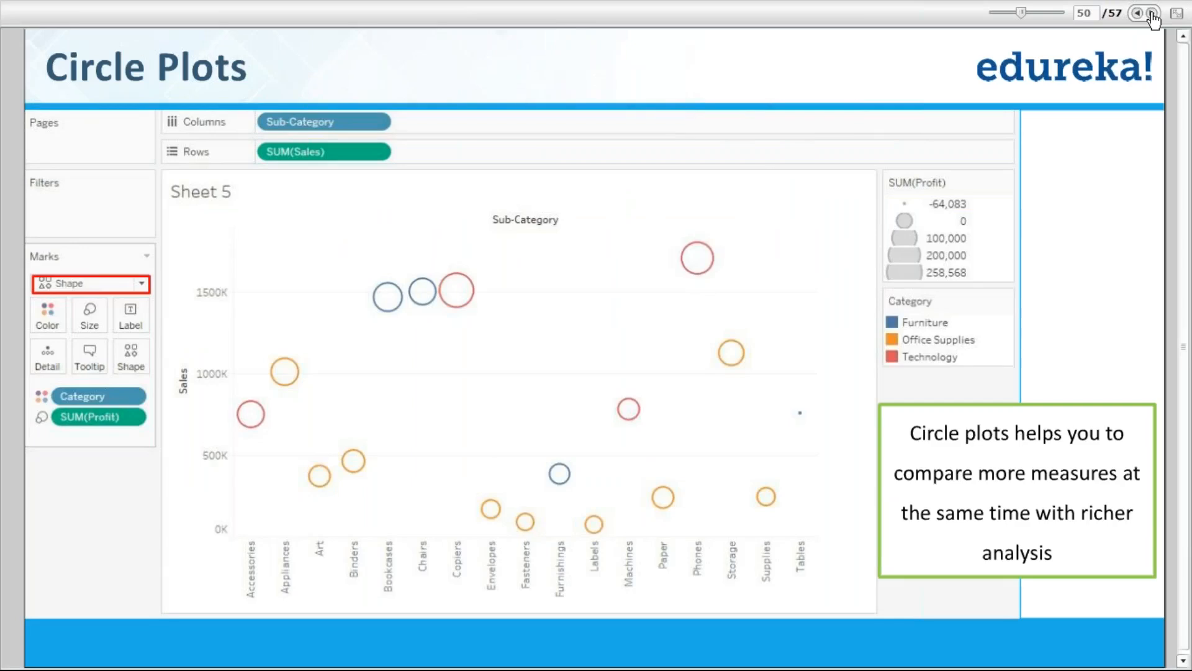
pyautogui.hotkey('alt', 'Tab')
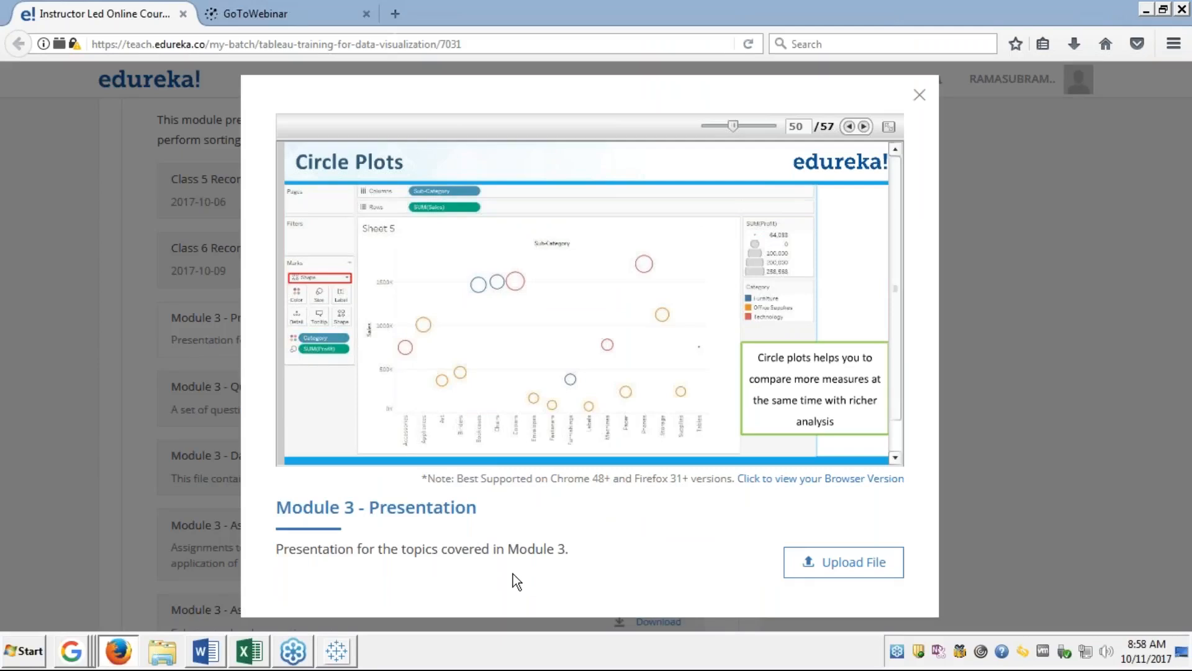
pyautogui.hotkey('alt', 'Tab')
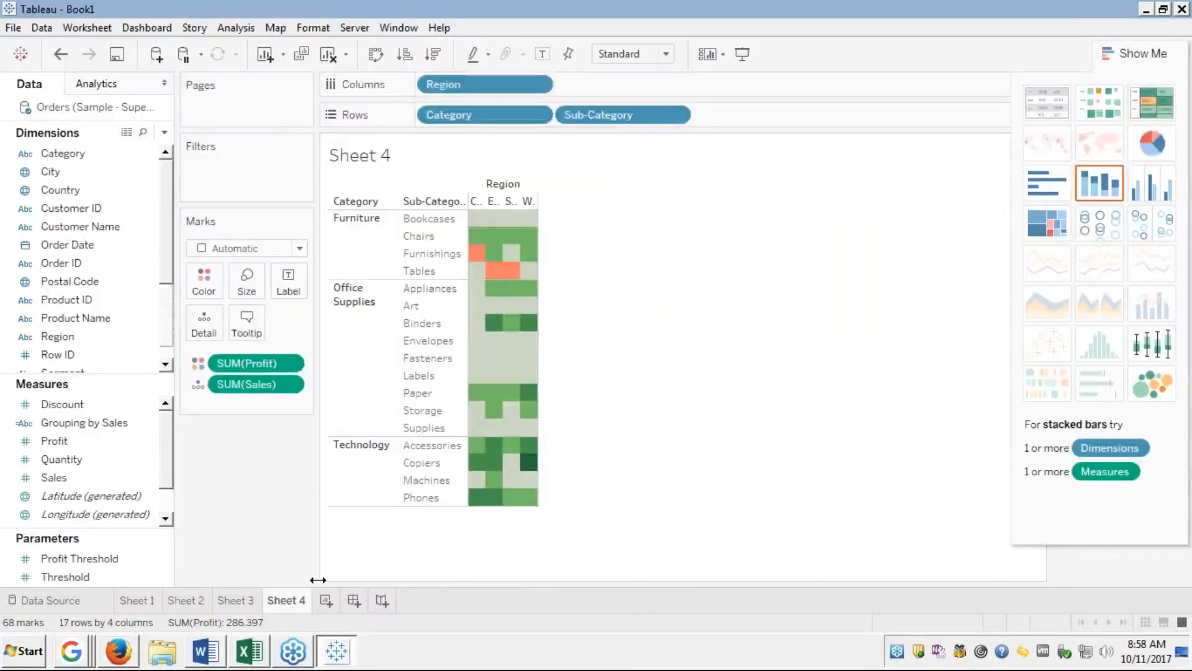
# On new Sheet 5, select Segment, Profit and Category and build 9 hollow circles coloured by Category.
pyautogui.click(326, 600)
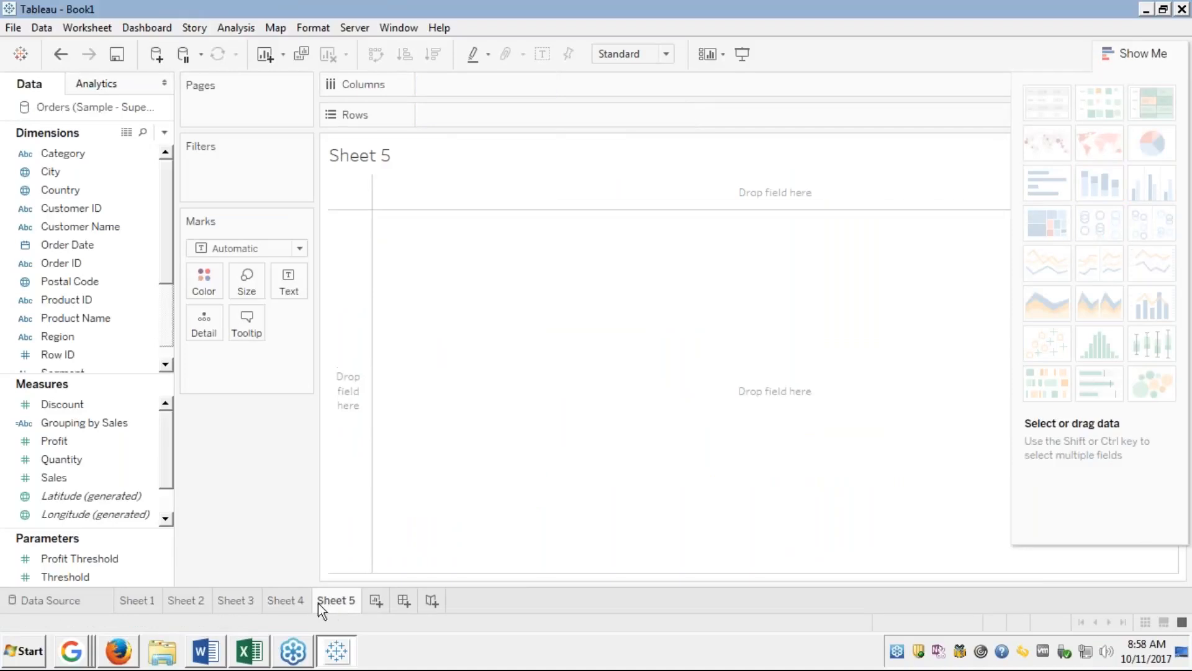
pyautogui.click(66, 299)
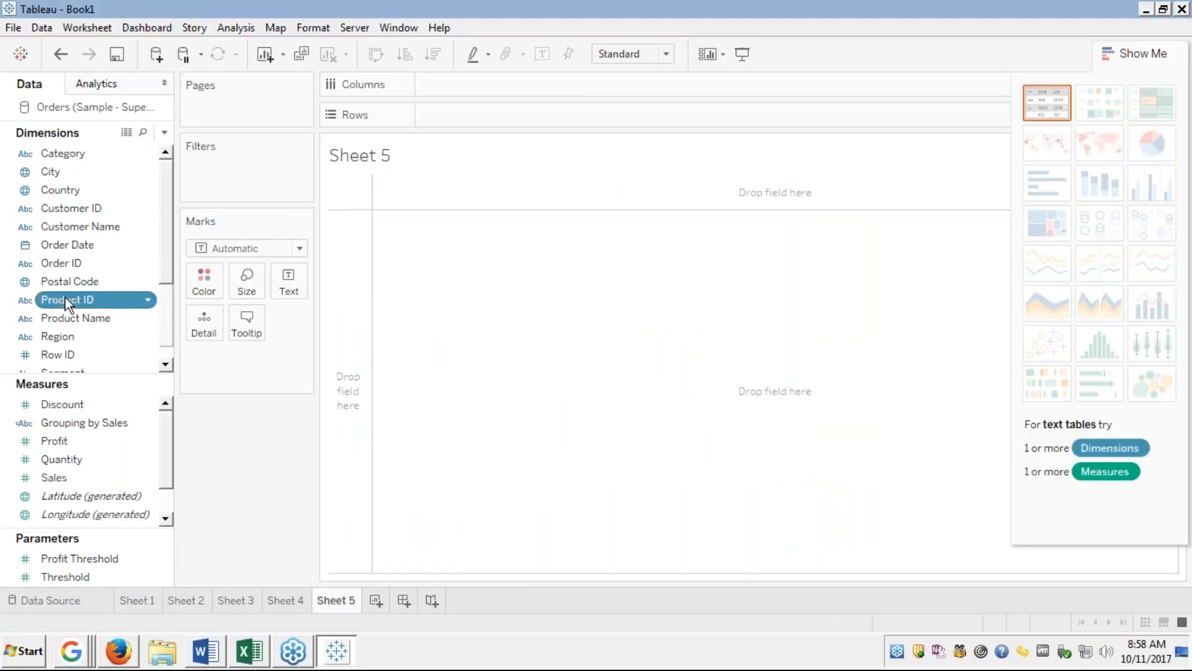
pyautogui.press('Down')
pyautogui.press('Down')
pyautogui.press('Down')
pyautogui.press('Down')
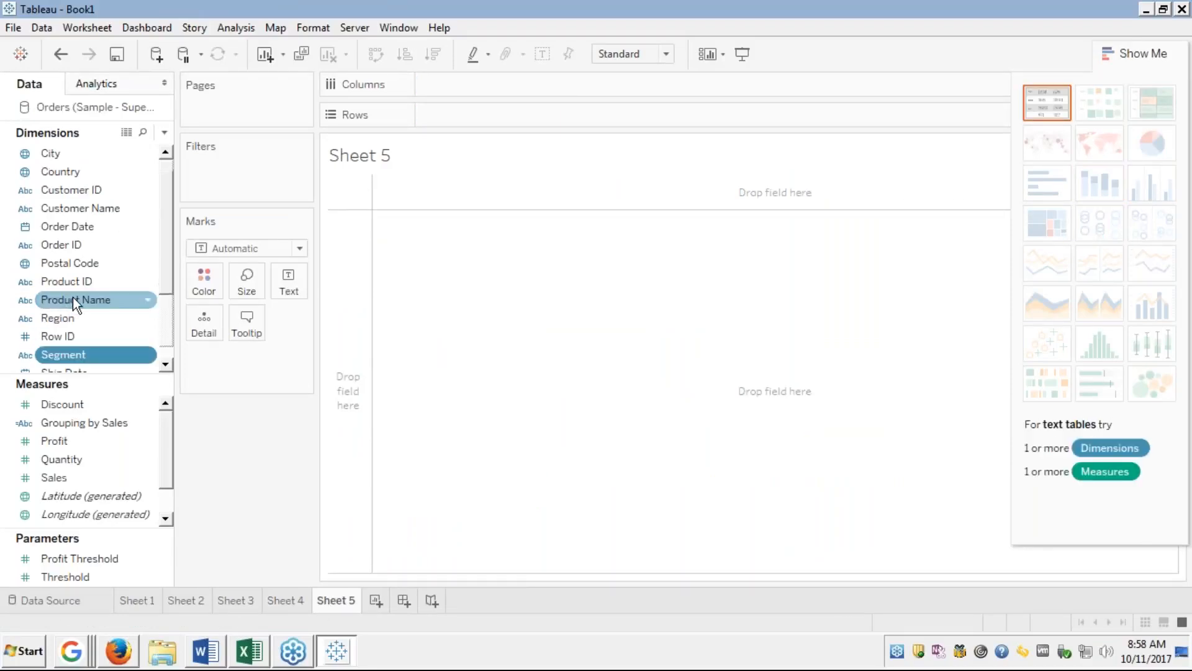
pyautogui.click(102, 356)
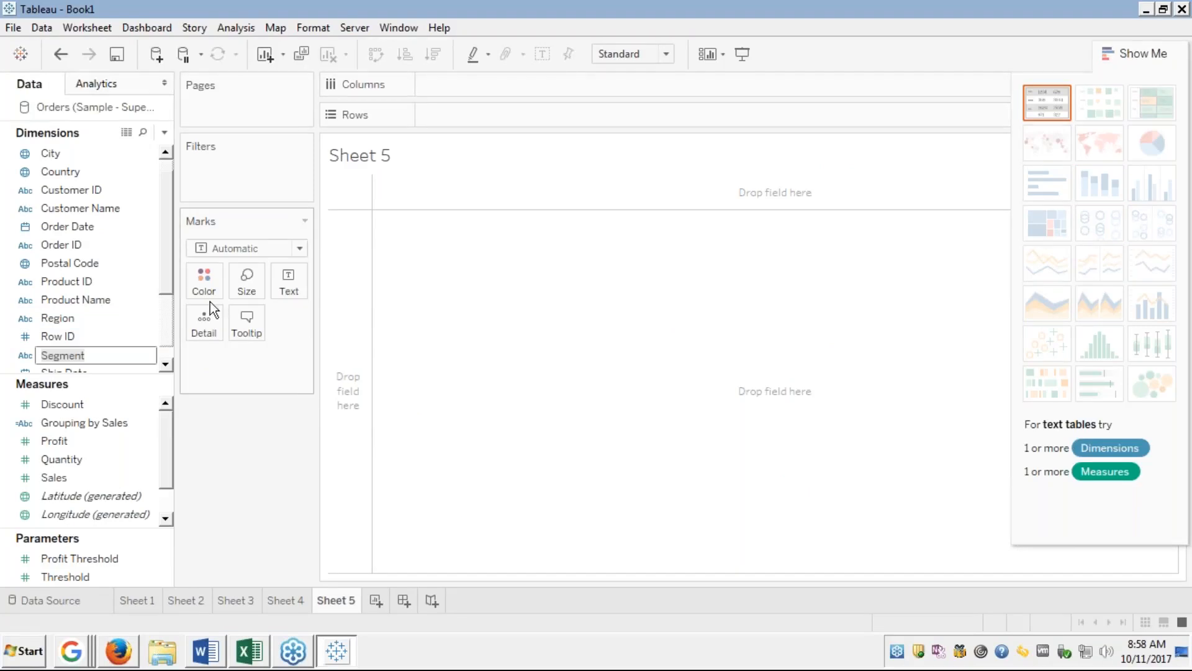
pyautogui.press('Return')
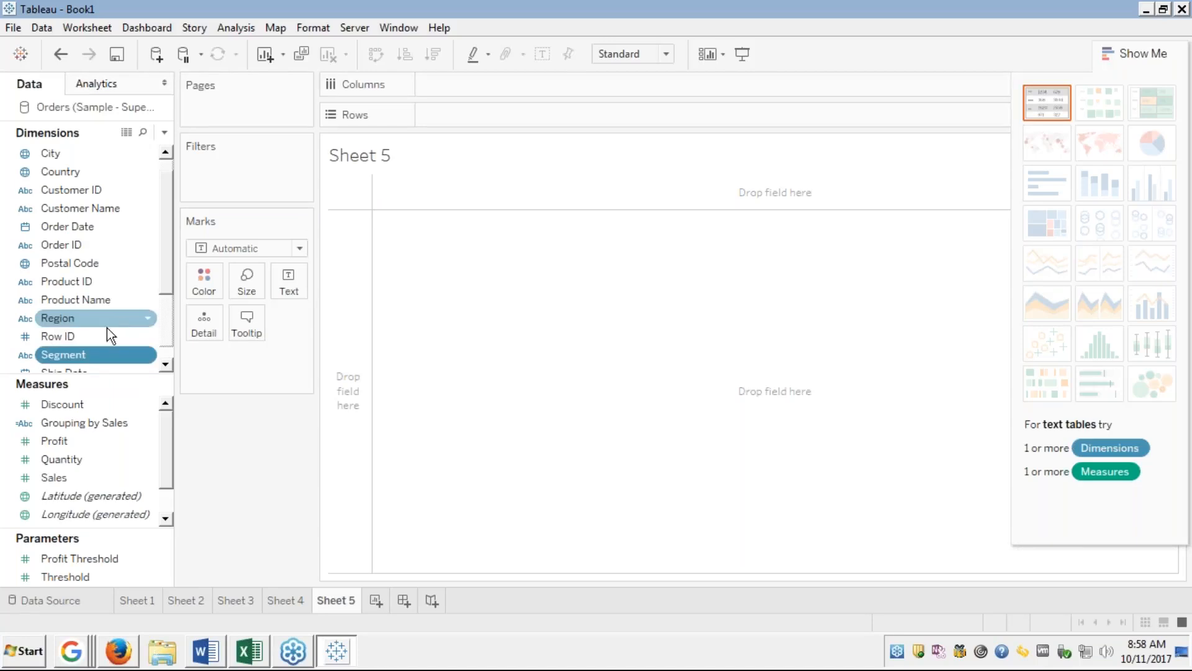
pyautogui.click(81, 354)
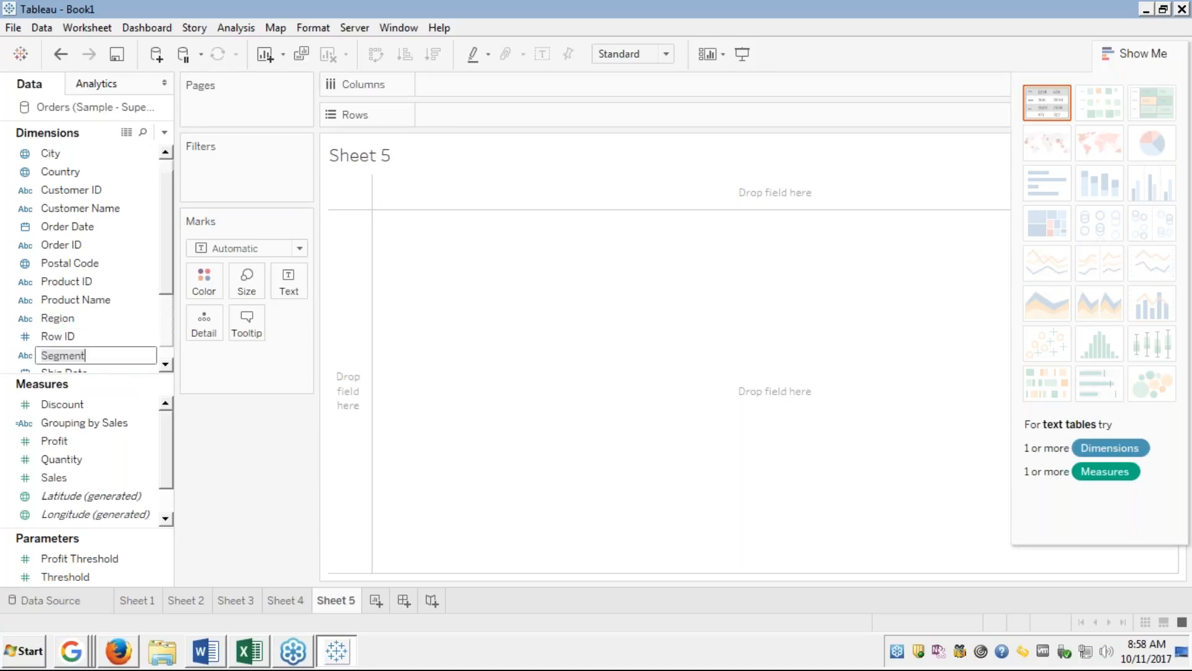
pyautogui.click(100, 359)
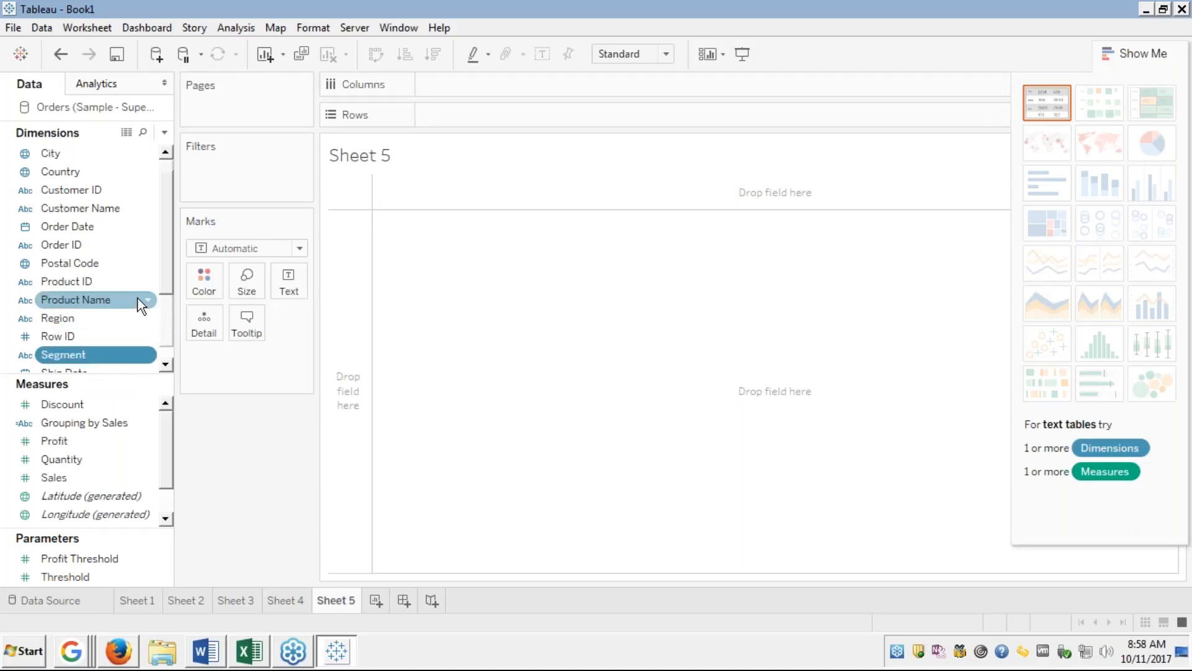
pyautogui.keyDown('ctrl'); pyautogui.click(57, 441); pyautogui.keyUp('ctrl')
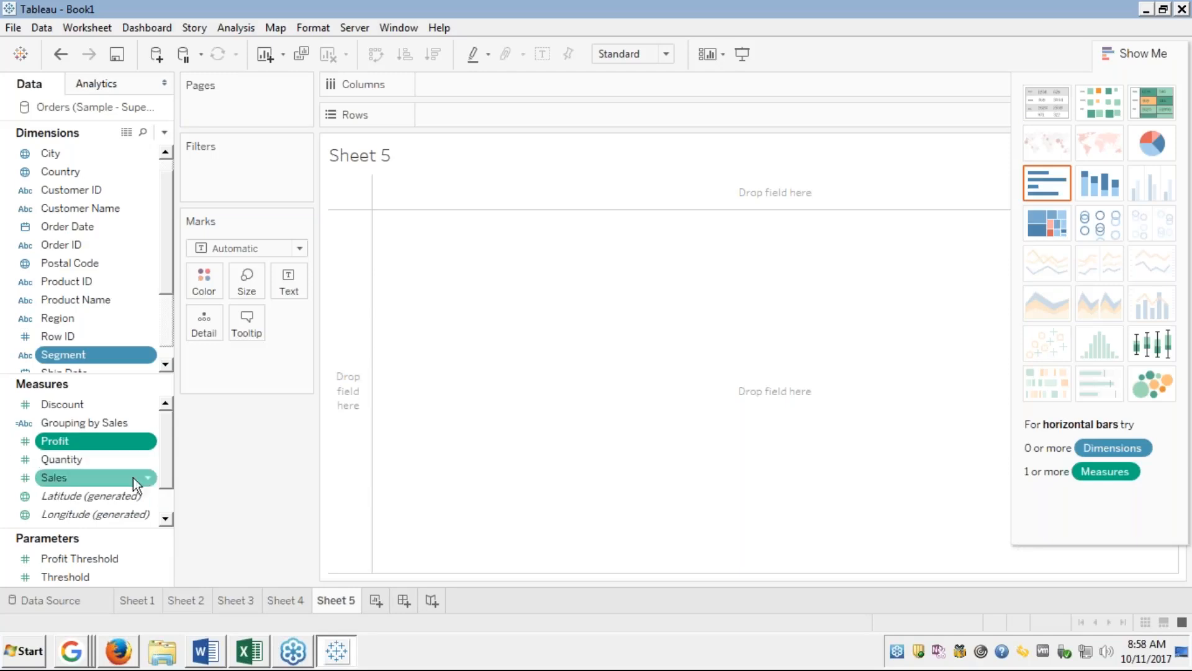
pyautogui.click(165, 154)
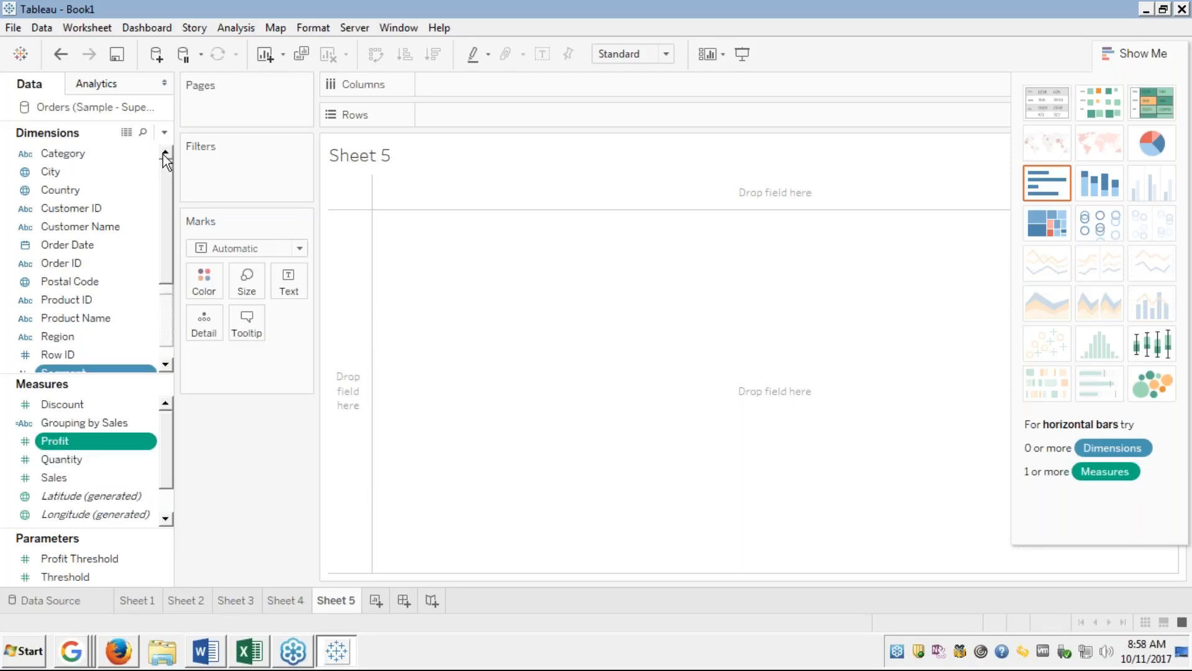
pyautogui.click(87, 153)
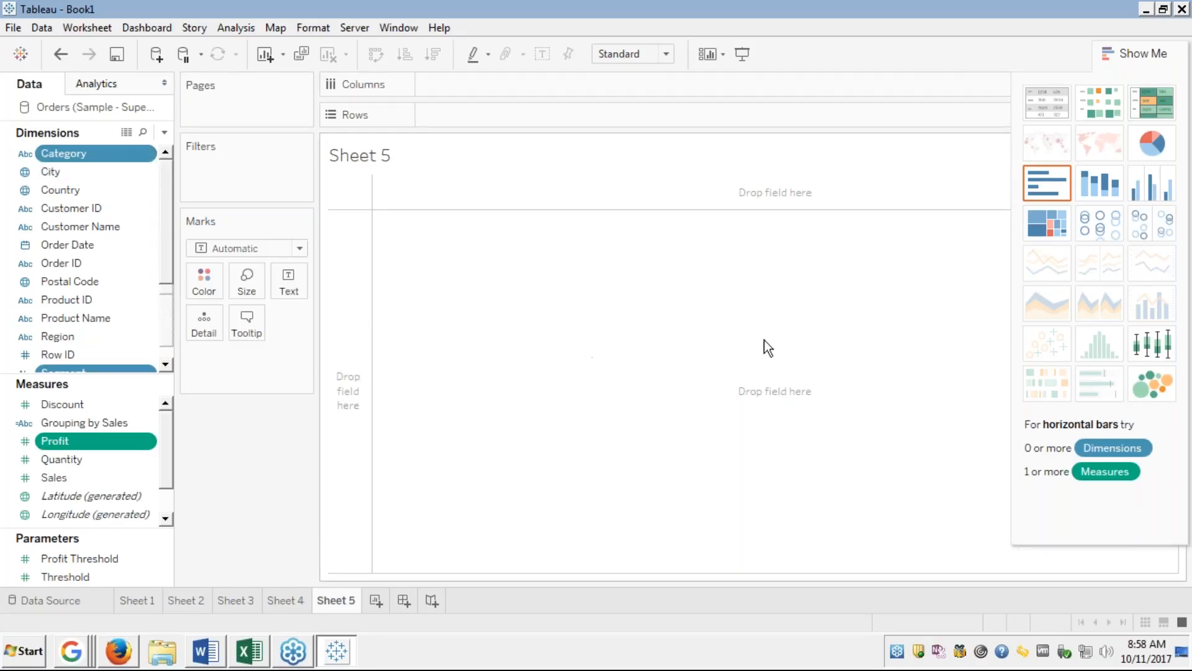
pyautogui.click(1095, 218)
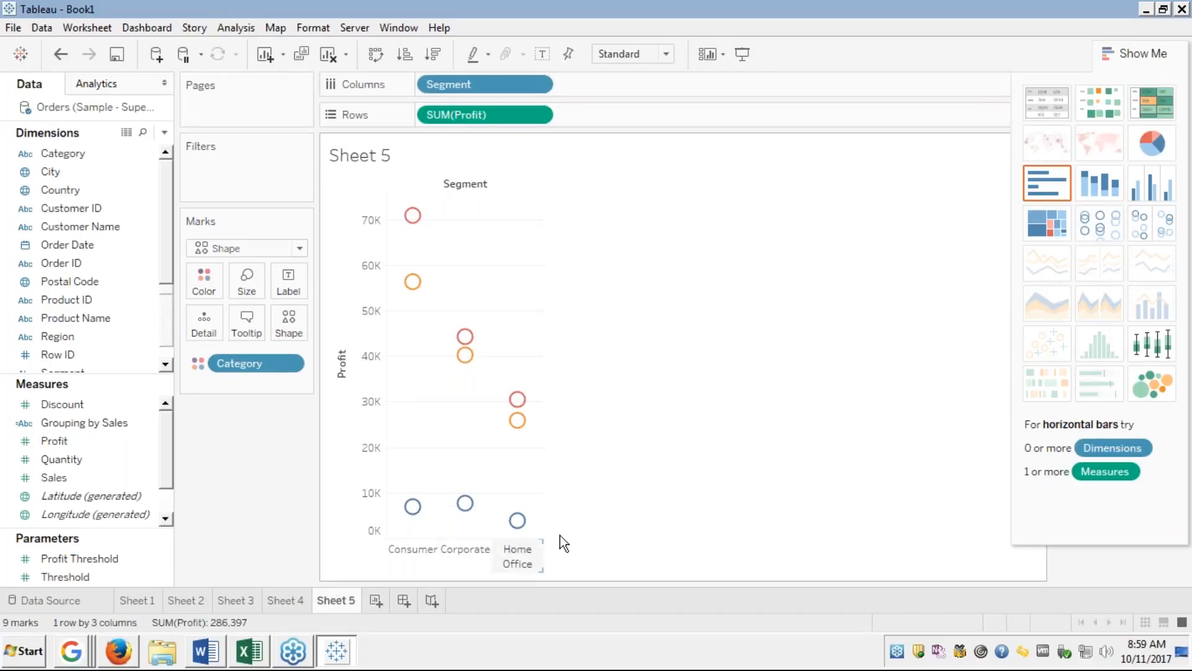
# Hide Show Me to reveal the Category legend, then replace Segment with Sub-Category on Columns.
pyautogui.click(1125, 53)
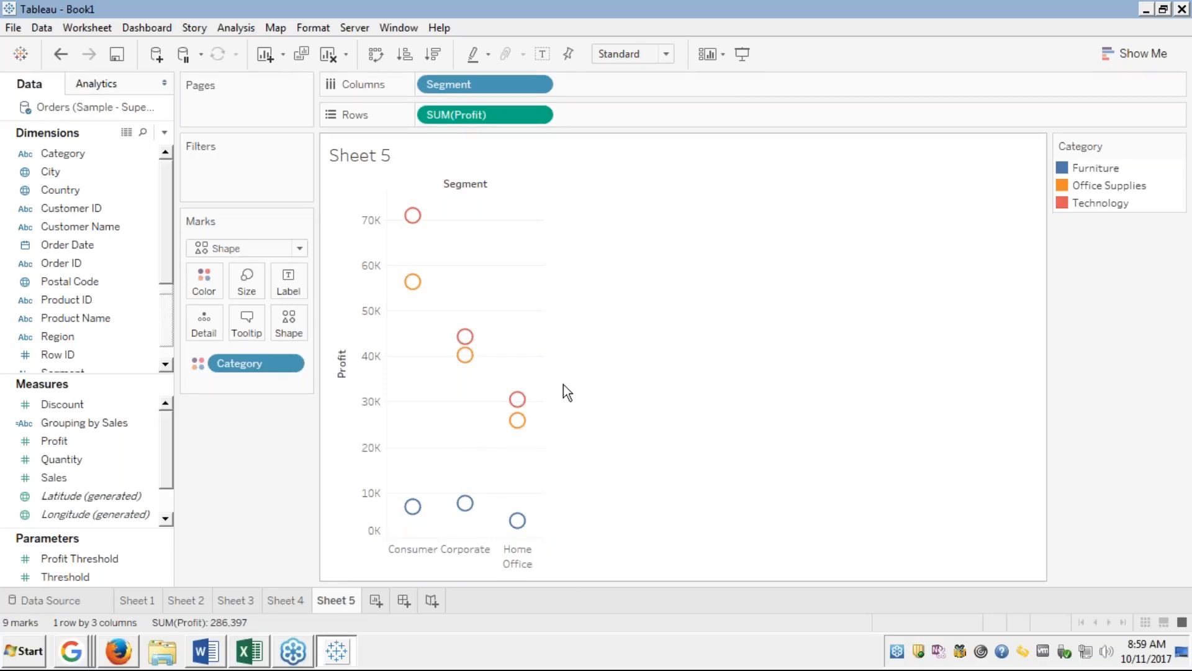
pyautogui.moveTo(517, 423)
pyautogui.moveTo(519, 400)
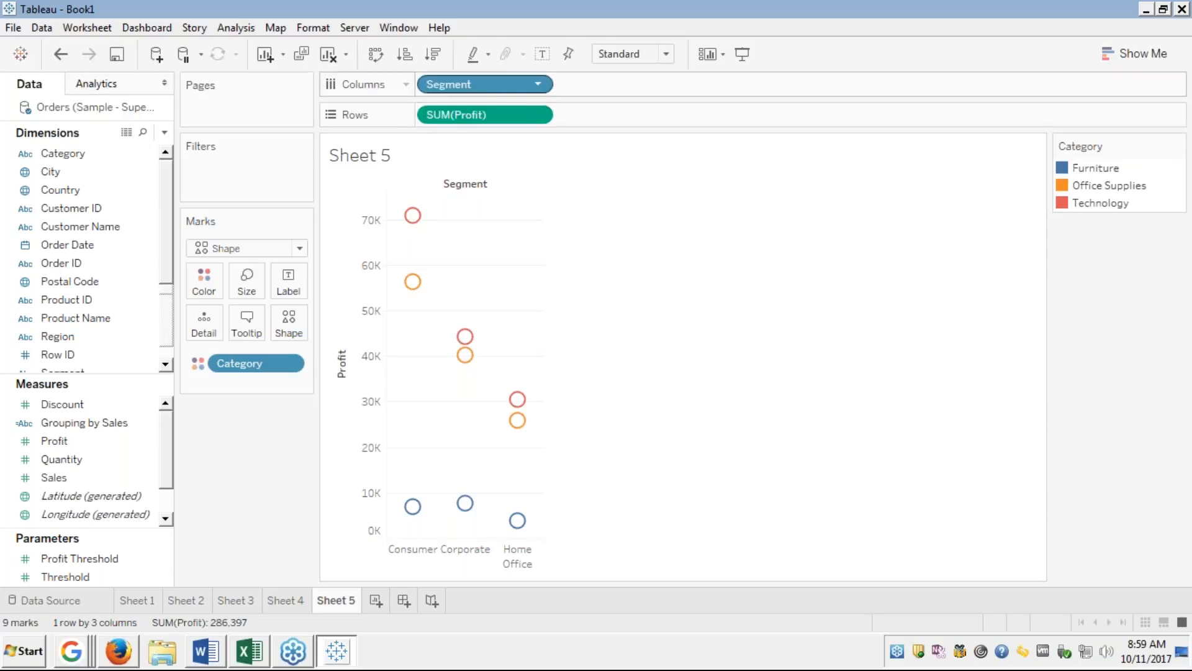
pyautogui.moveTo(483, 87); pyautogui.dragTo(82, 248)
pyautogui.scroll(-2, 51, 282)
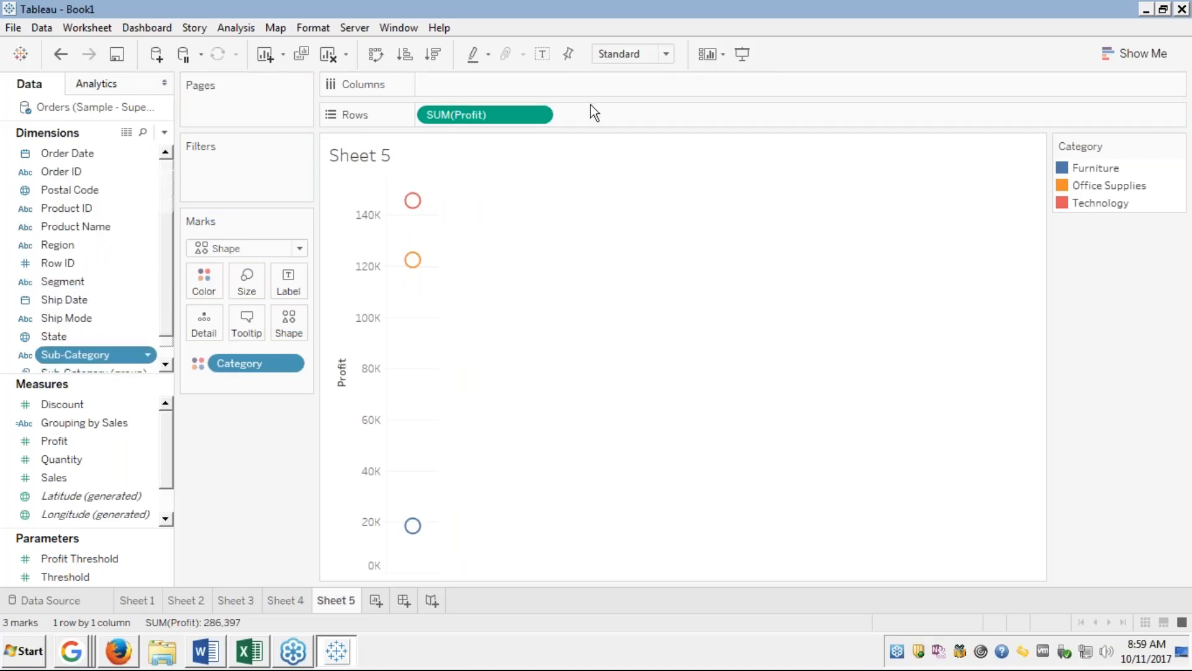
pyautogui.moveTo(590, 105); pyautogui.dragTo(529, 80)
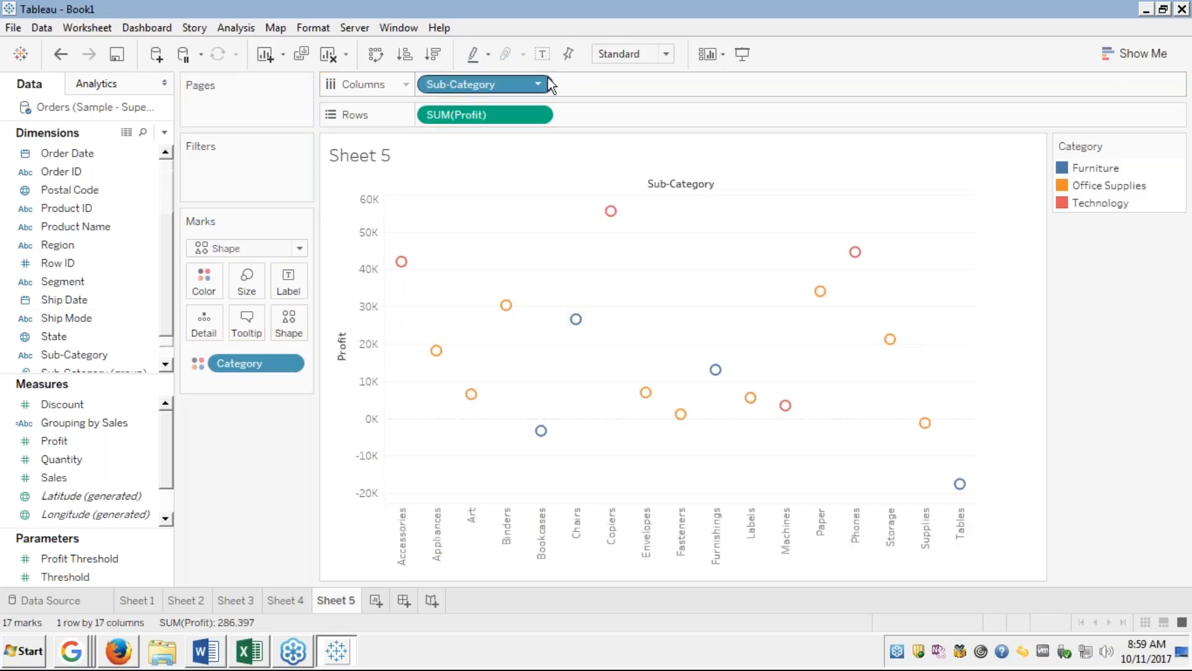
pyautogui.moveTo(714, 376)
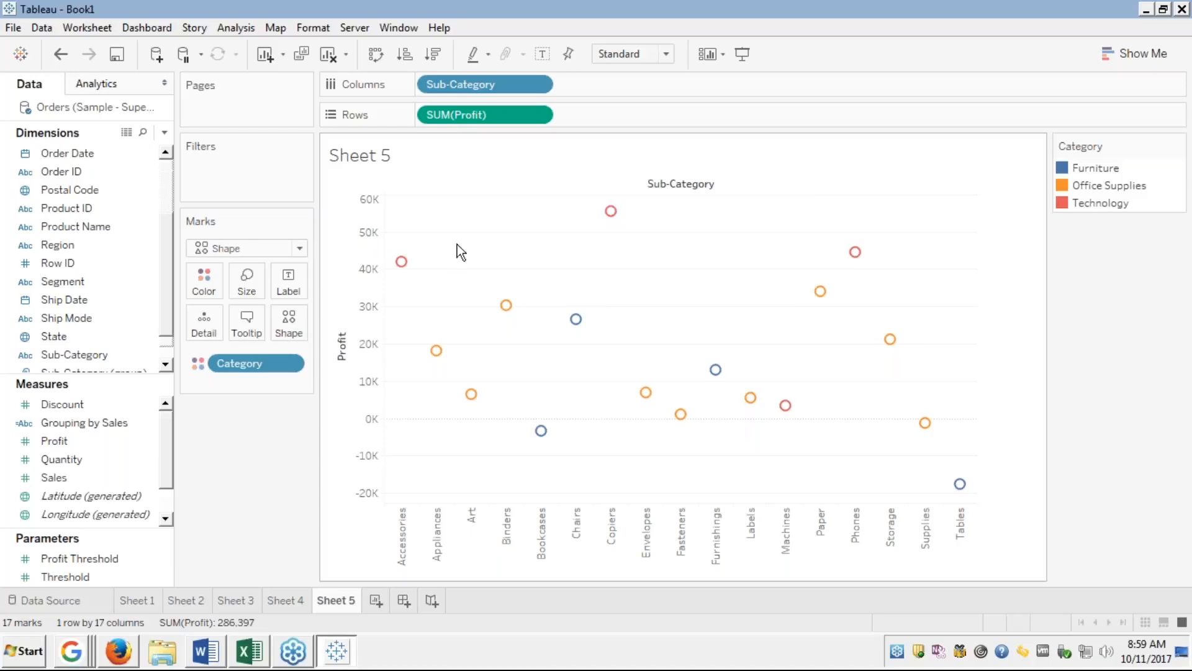
pyautogui.moveTo(612, 213)
pyautogui.moveTo(962, 486)
# Replace Sub-Category with City on the Columns shelf.
pyautogui.moveTo(464, 83); pyautogui.dragTo(96, 230)
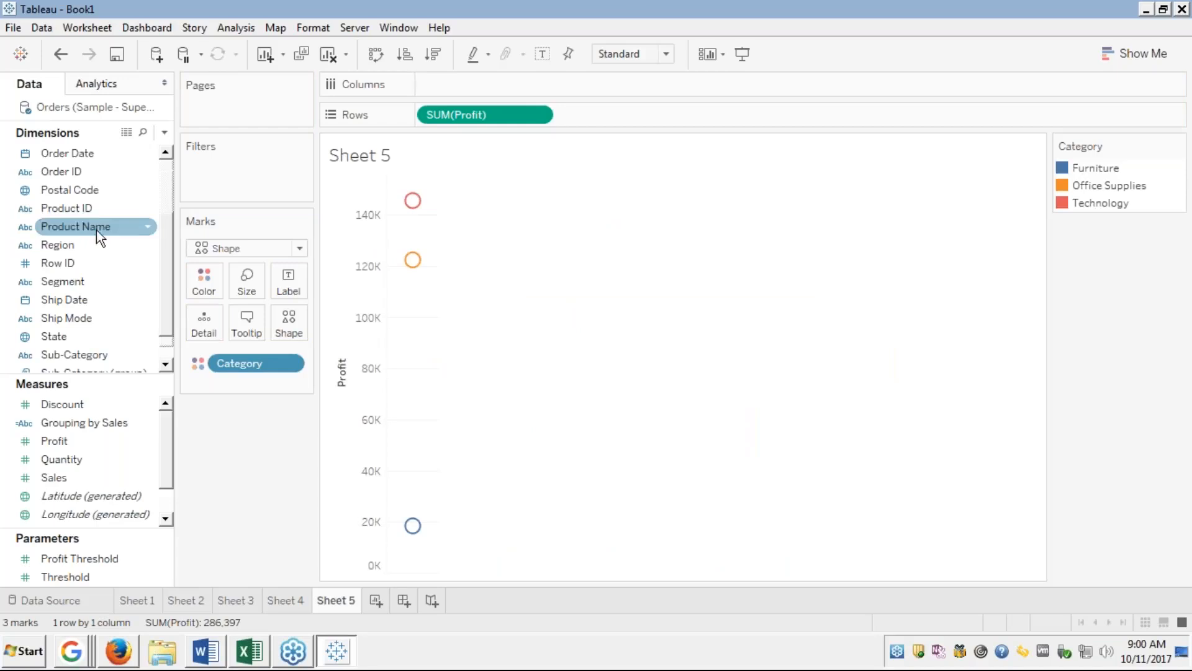
pyautogui.scroll(2, 68, 217)
pyautogui.press('Down')
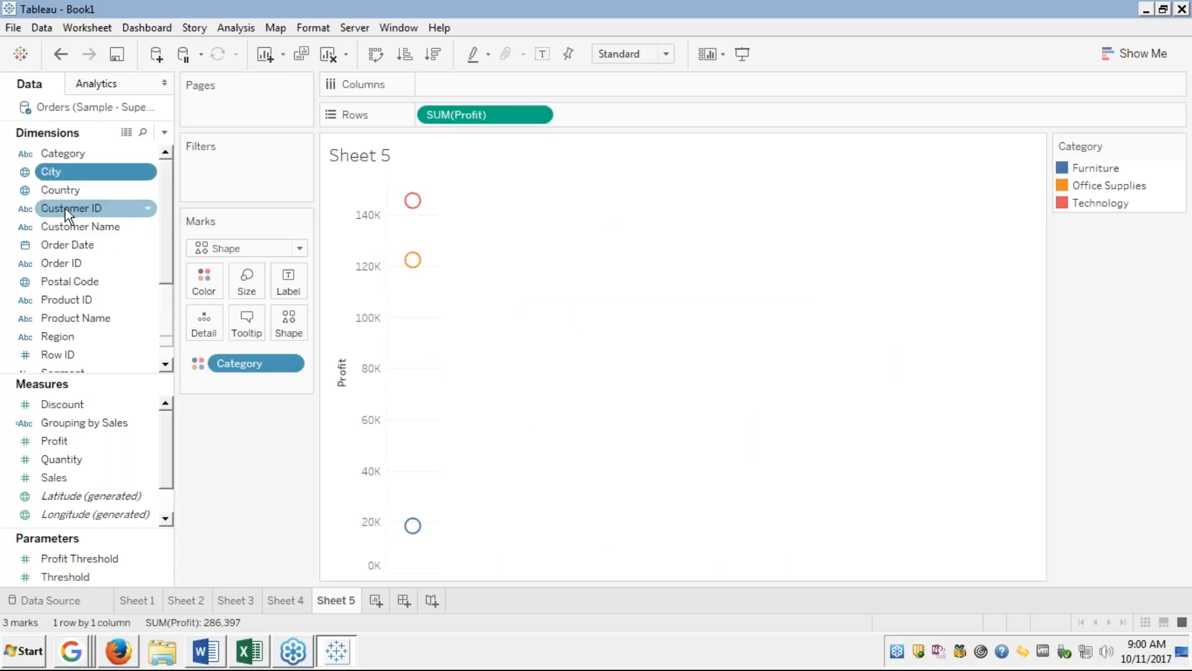
pyautogui.moveTo(80, 169); pyautogui.dragTo(457, 81)
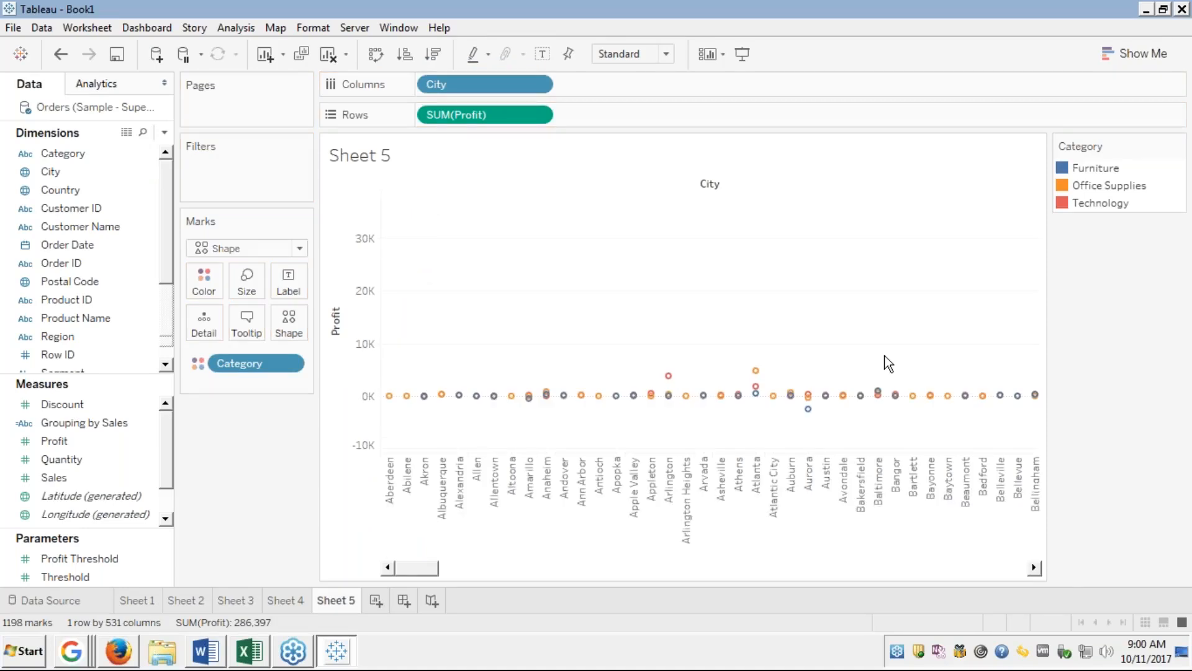
# Page the horizontal scrollbar back to the first cities starting at Aberdeen, then switch to Firefox.
pyautogui.click(1023, 568)
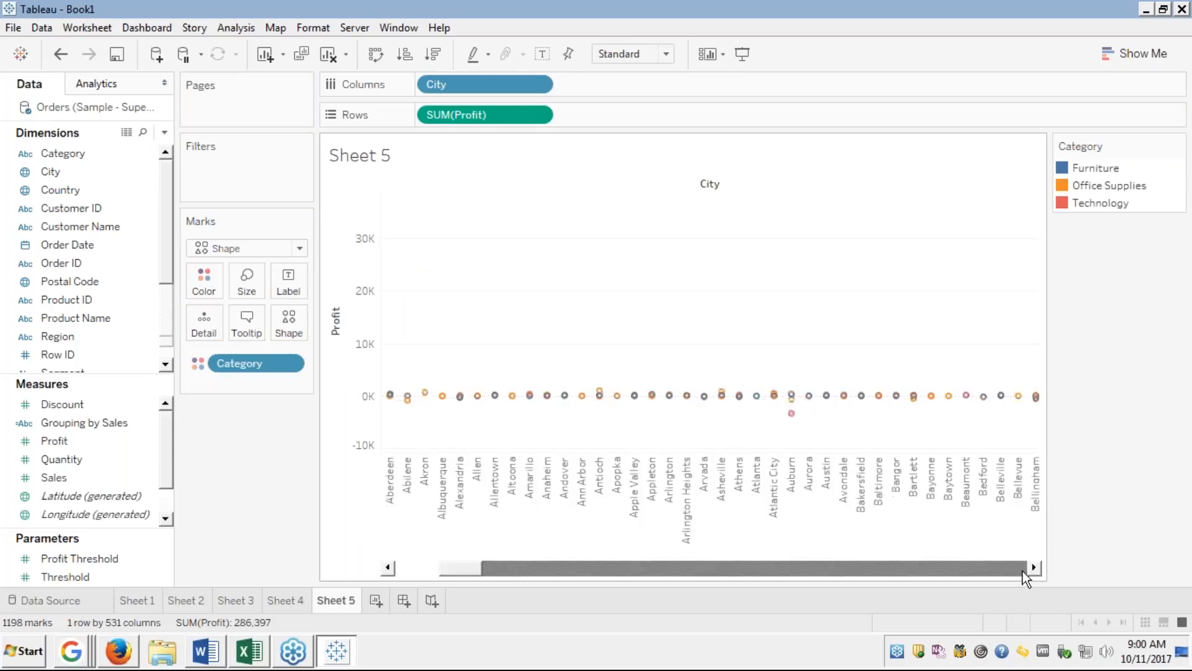
pyautogui.click(1023, 569)
pyautogui.click(1023, 568)
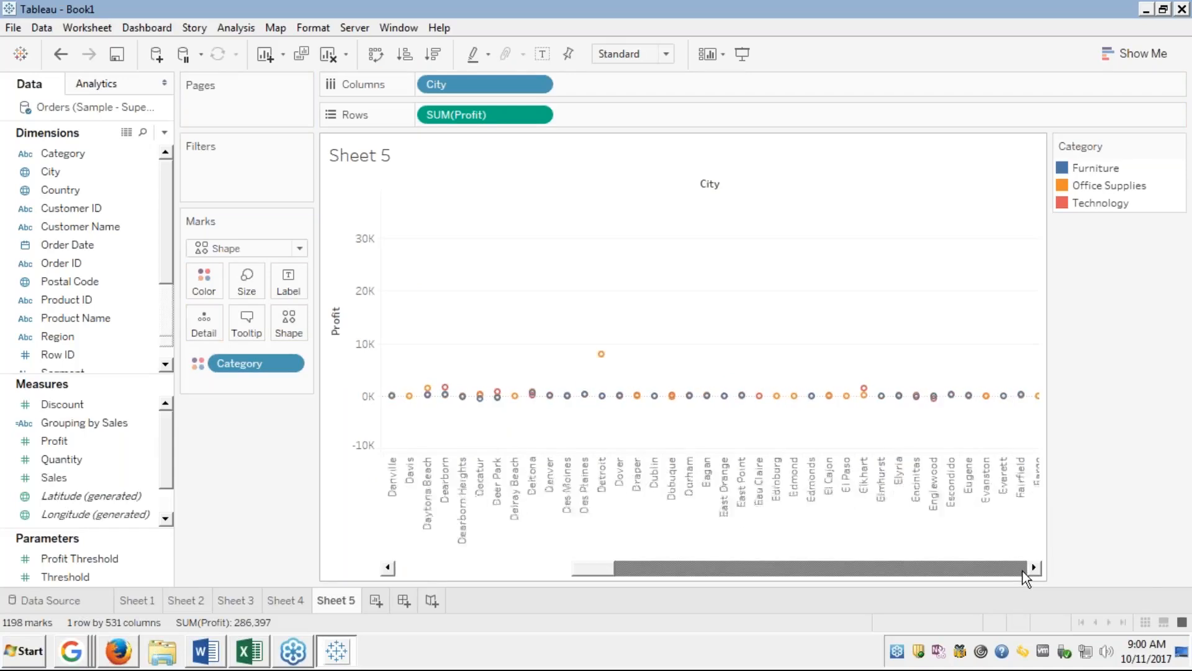
pyautogui.click(1022, 568)
pyautogui.click(1022, 568)
pyautogui.click(1023, 568)
pyautogui.click(1022, 570)
pyautogui.click(1022, 570)
pyautogui.click(1023, 570)
pyautogui.click(1021, 569)
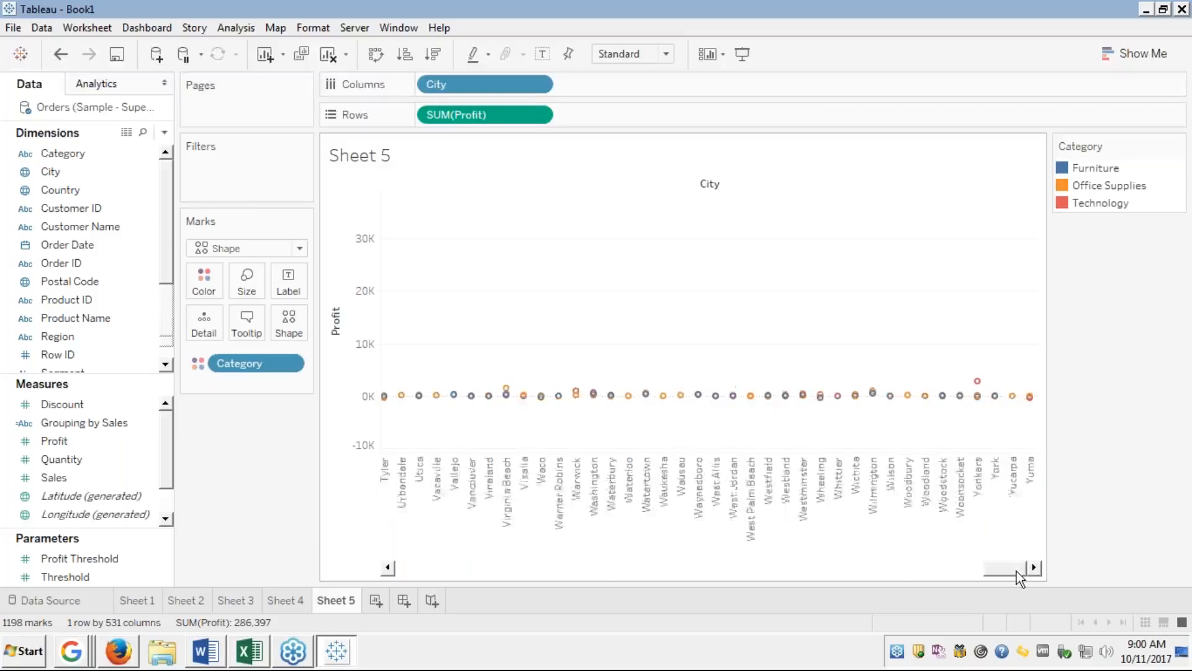
pyautogui.click(421, 569)
pyautogui.click(420, 567)
pyautogui.click(420, 568)
pyautogui.click(420, 567)
pyautogui.click(420, 568)
pyautogui.click(420, 567)
pyautogui.click(419, 567)
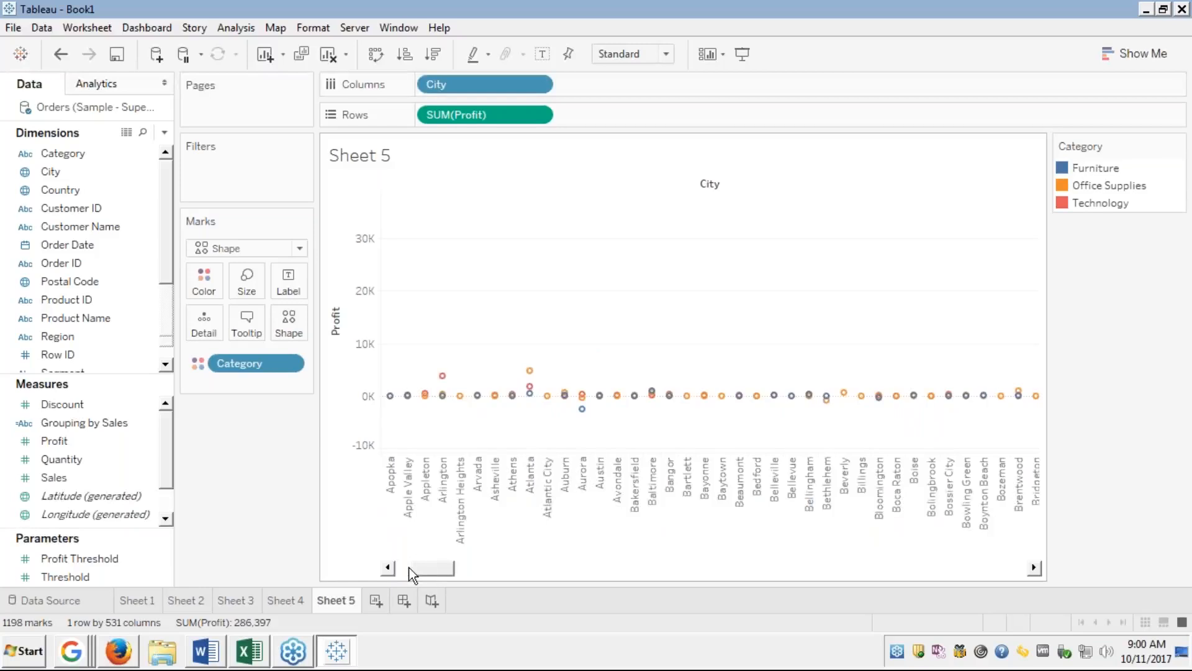
pyautogui.click(402, 567)
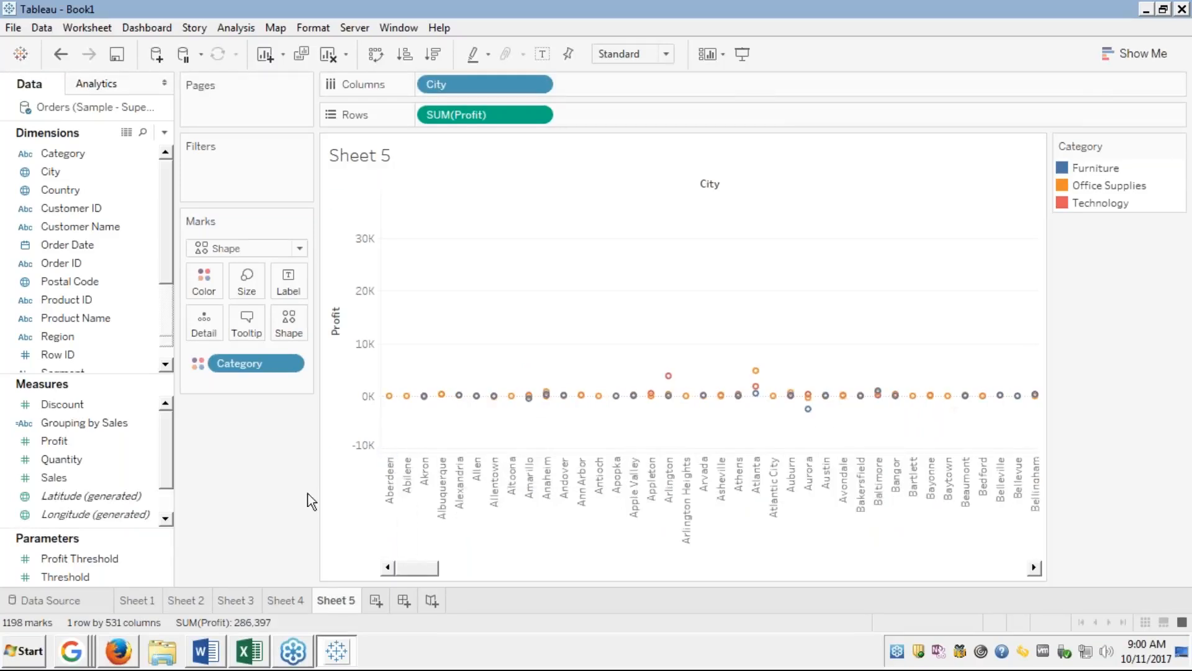
pyautogui.hotkey('alt', 'Tab')
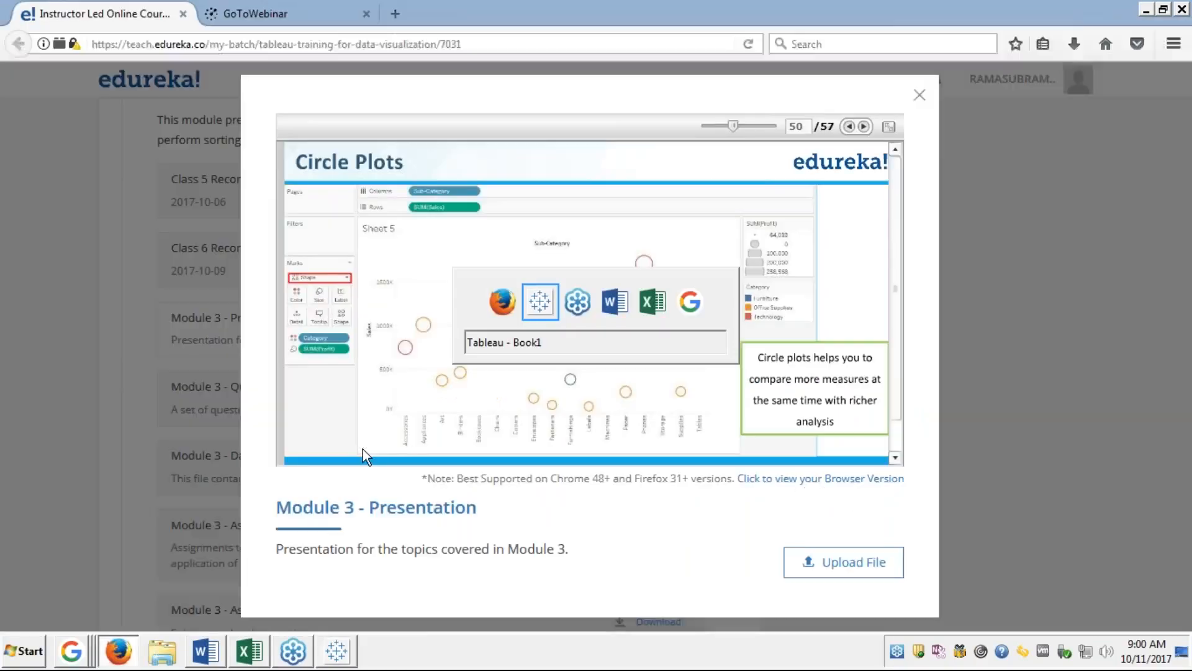
pyautogui.hotkey('alt', 'Tab')
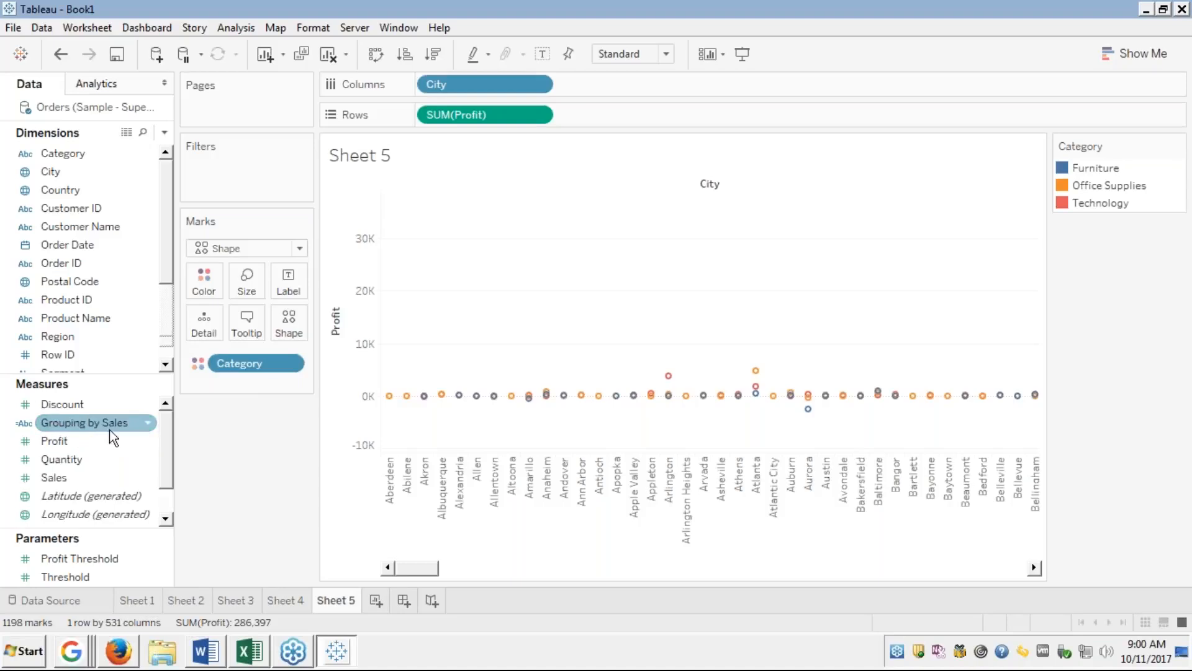
pyautogui.click(1141, 54)
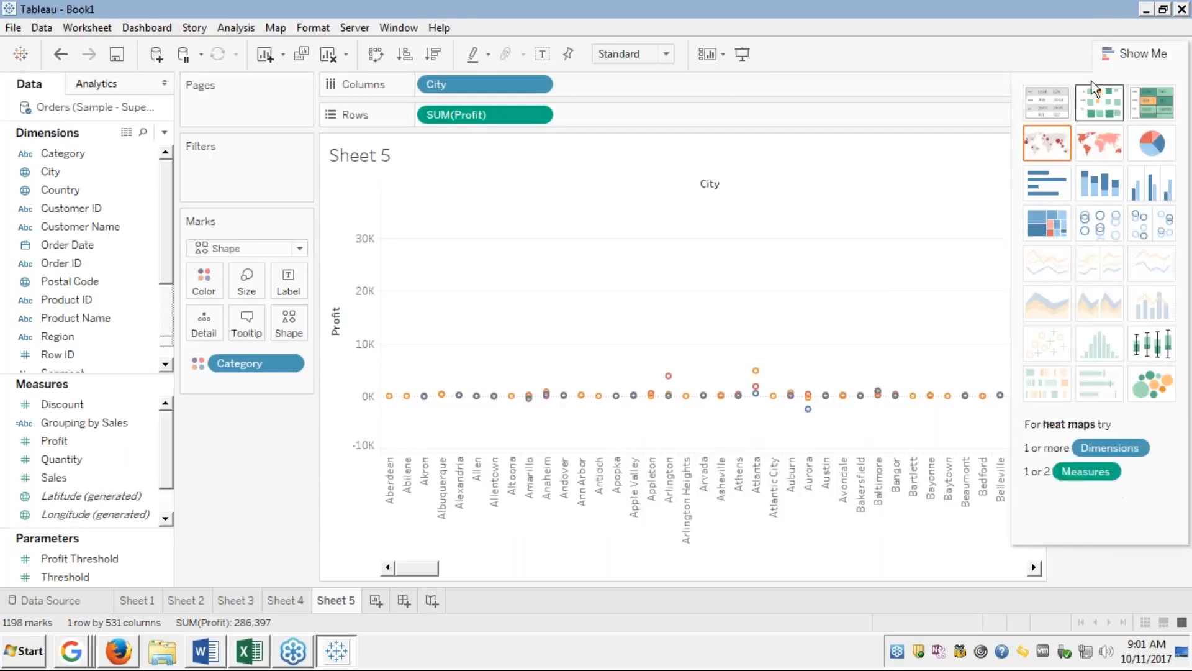
pyautogui.click(1135, 45)
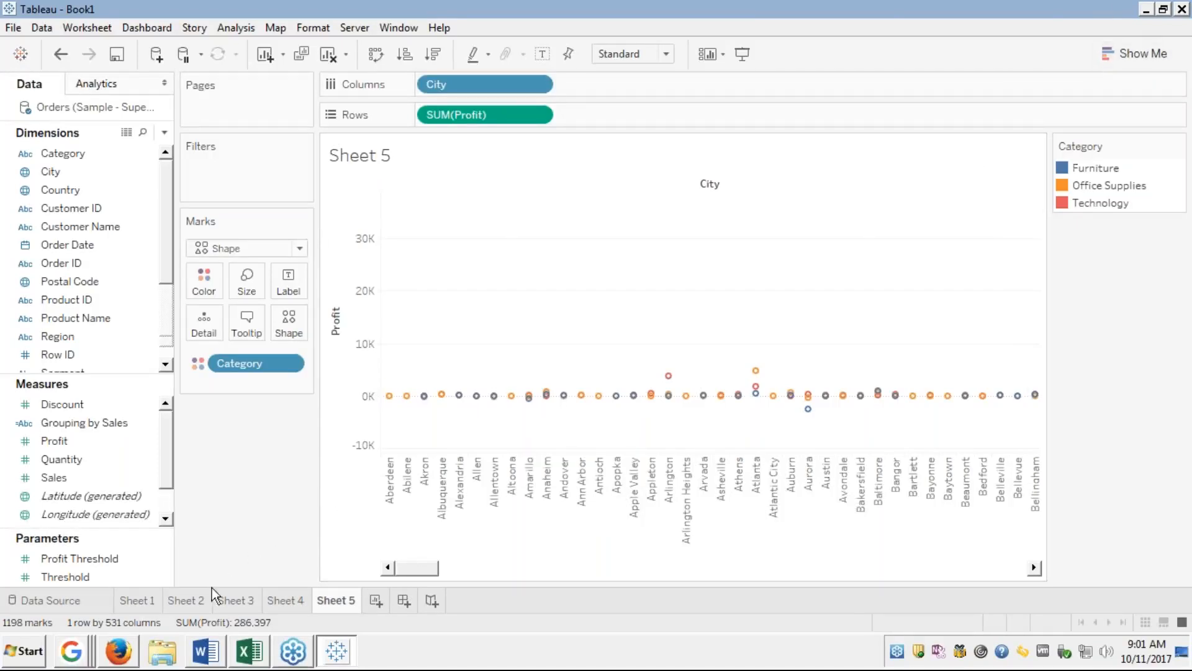
pyautogui.click(126, 653)
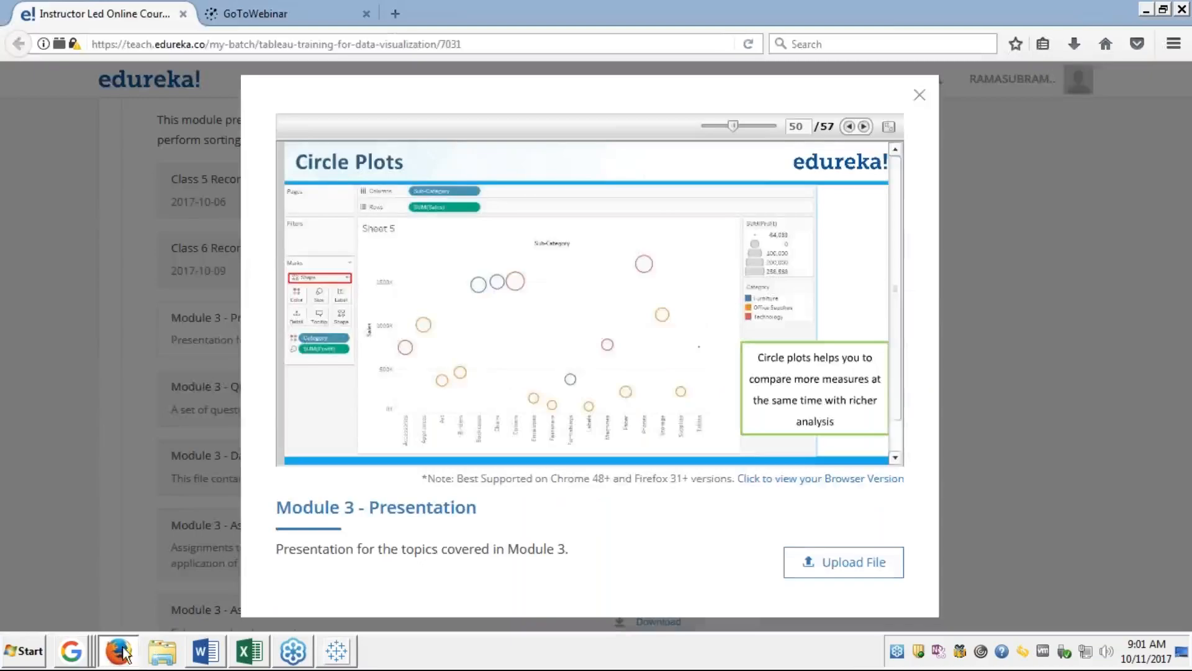
pyautogui.click(888, 126)
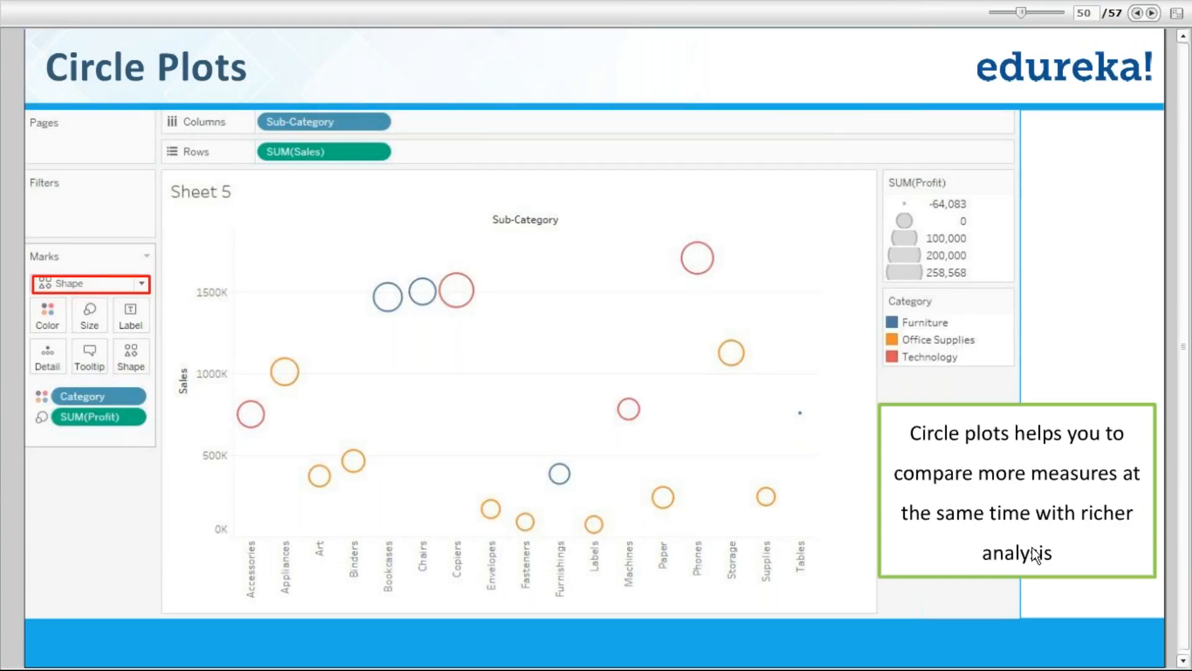
pyautogui.hotkey('alt', 'Tab')
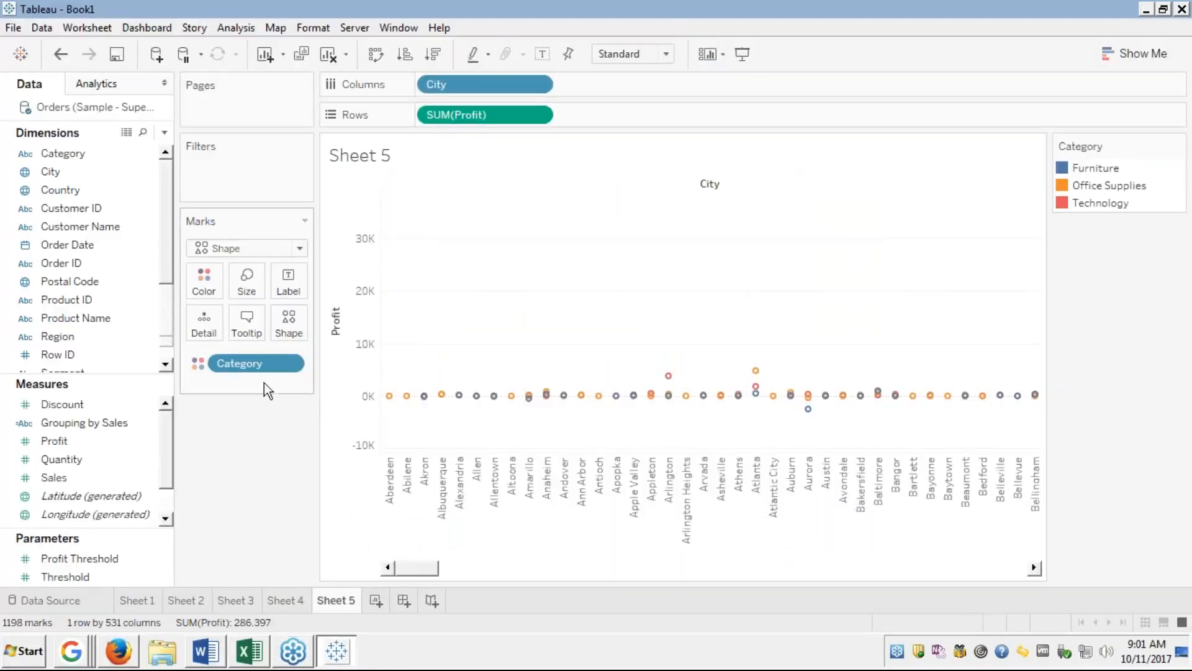
# Try the Automatic mark type, then revert the marks to Shape.
pyautogui.click(297, 255)
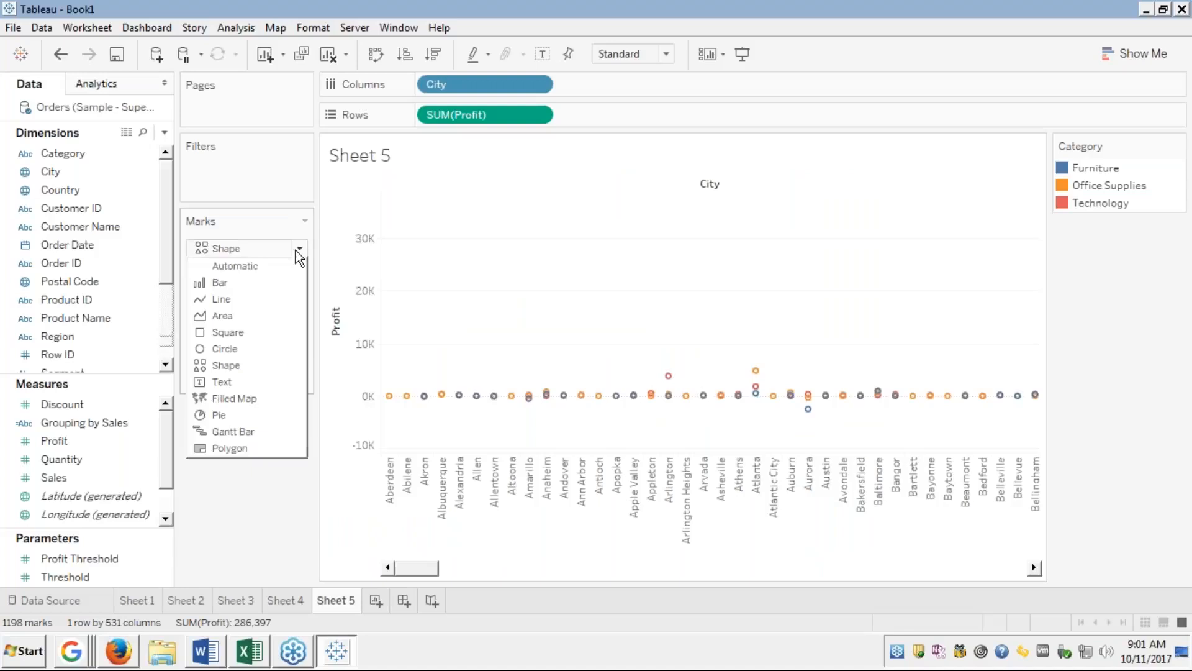
pyautogui.click(243, 270)
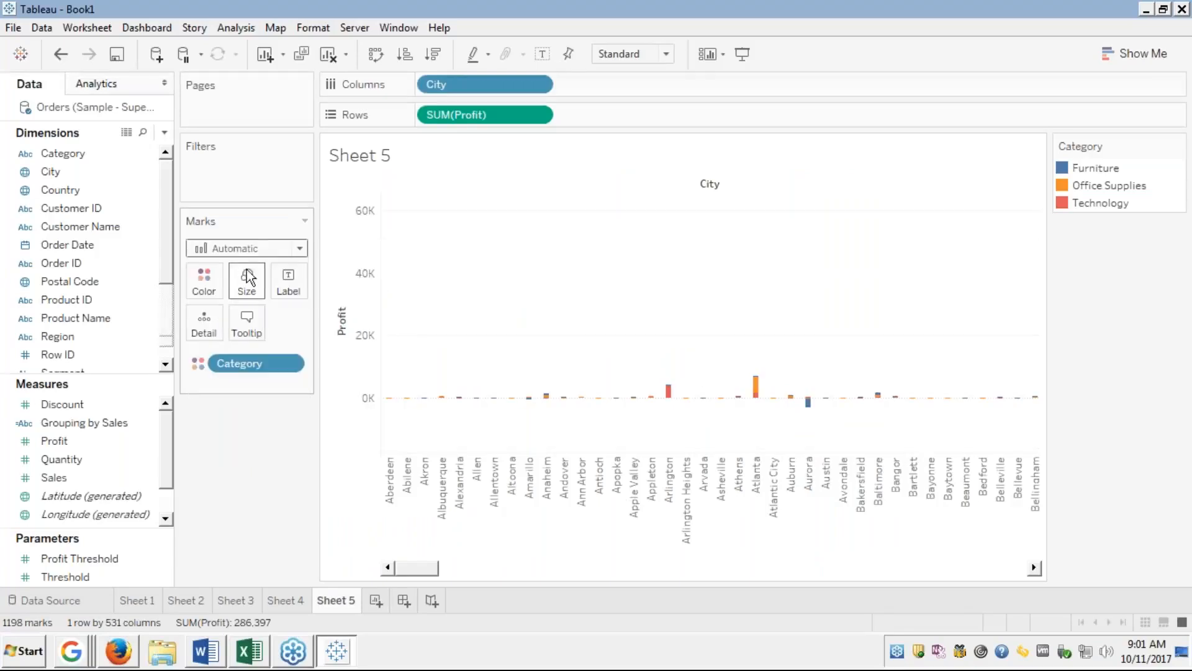
pyautogui.click(276, 251)
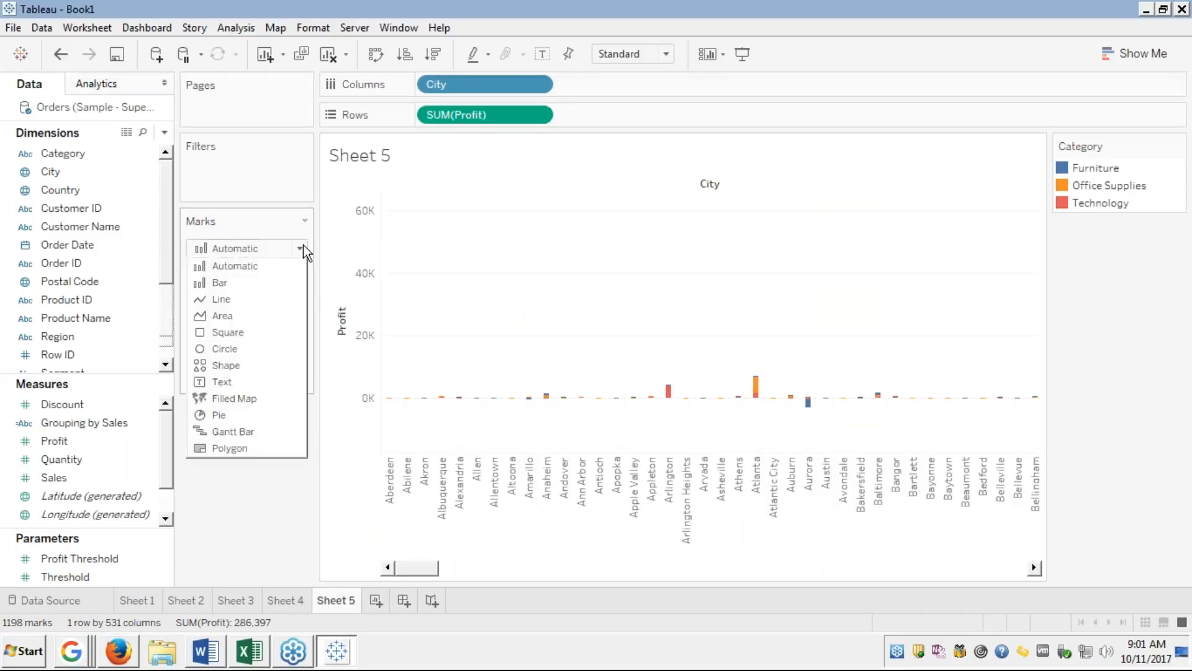
pyautogui.click(300, 249)
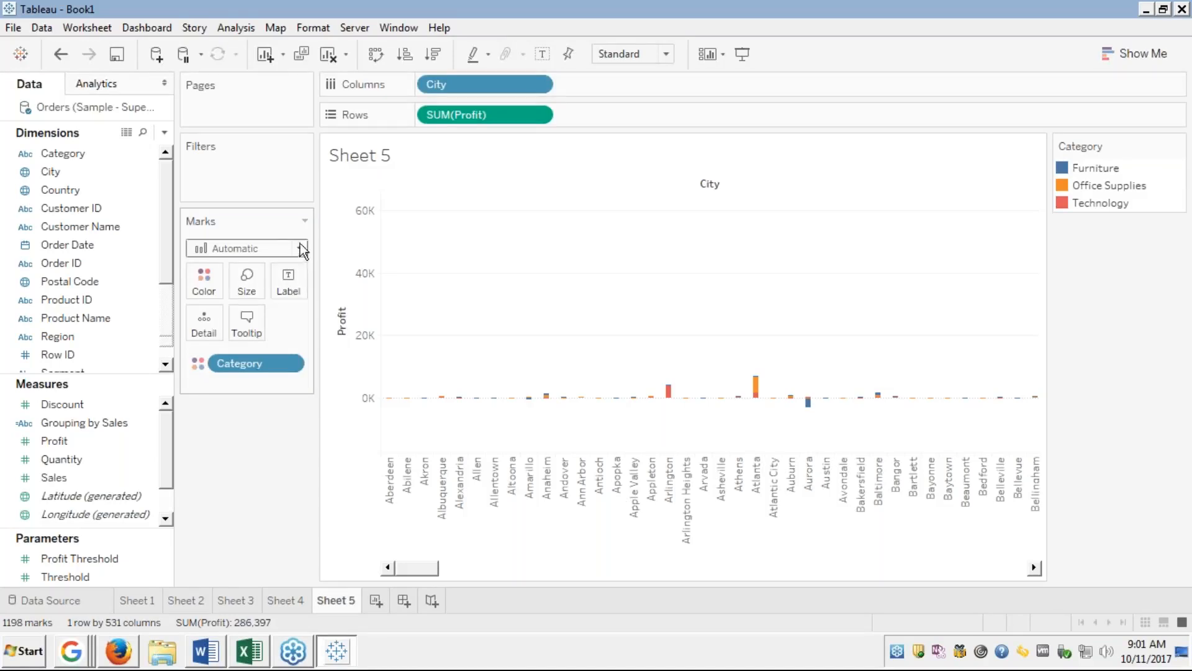
pyautogui.click(300, 247)
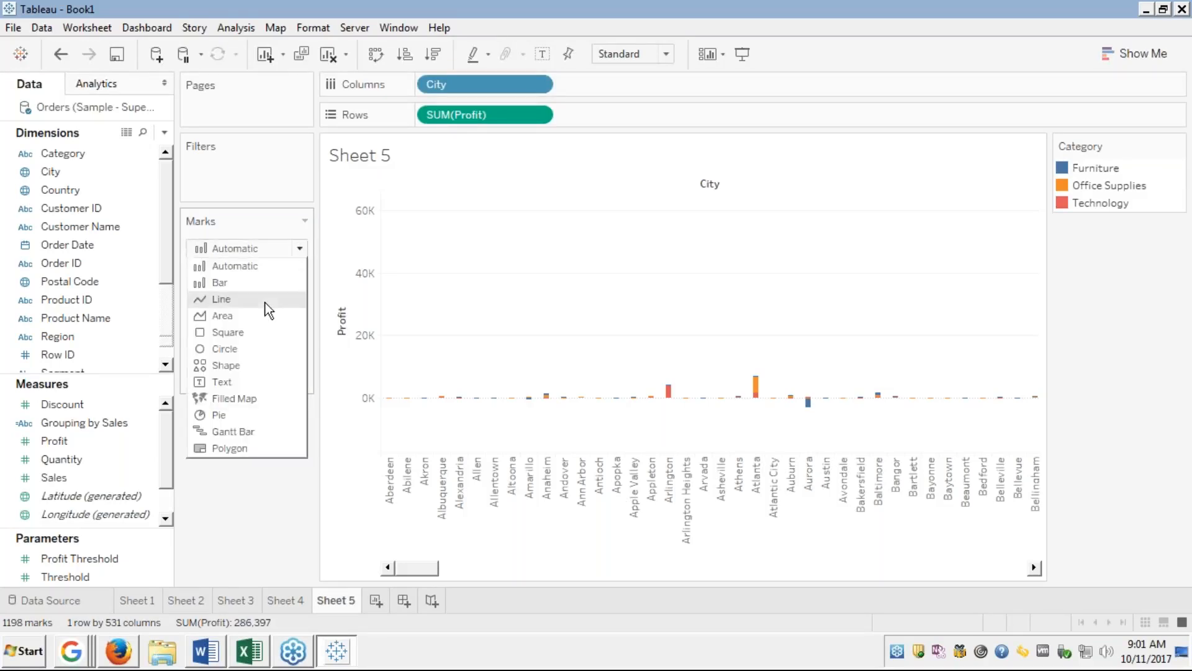
pyautogui.press('Escape')
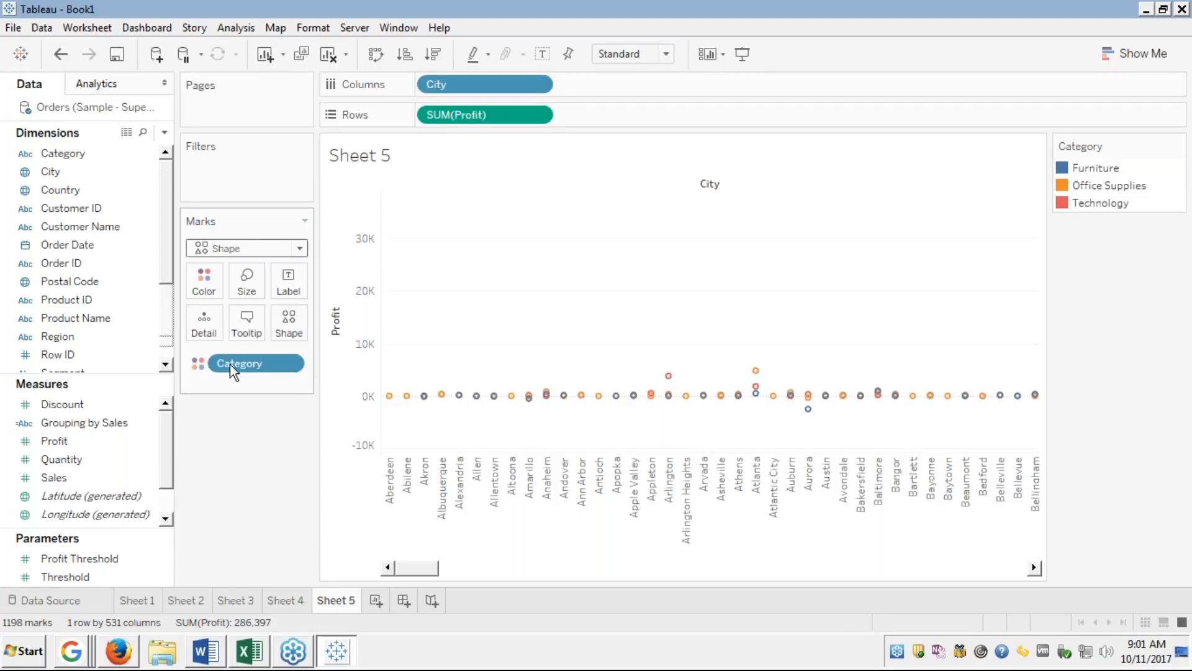
# Change the mark shape to a filled circle and briefly check the Size control.
pyautogui.click(284, 319)
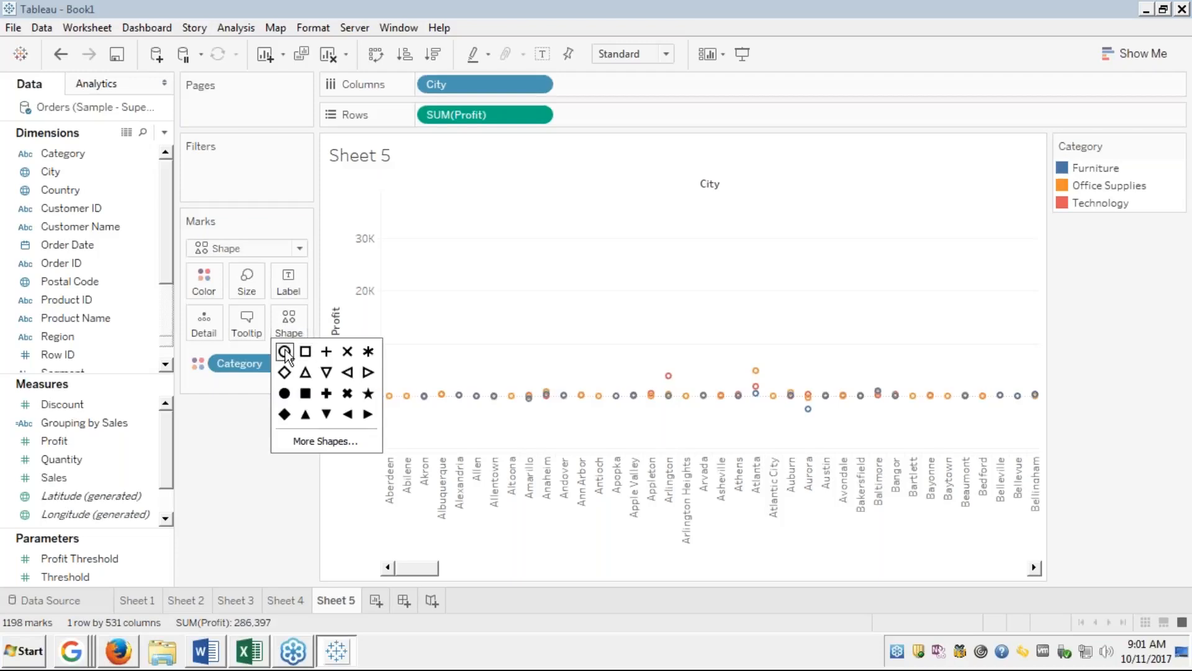
pyautogui.click(288, 392)
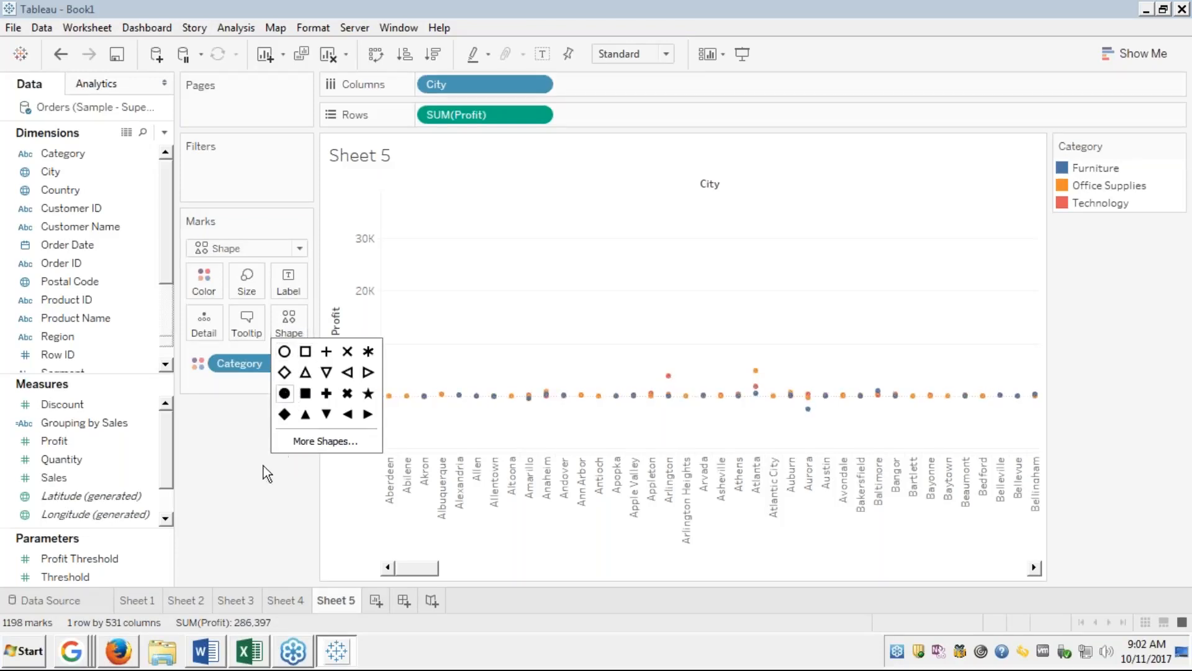
pyautogui.click(233, 475)
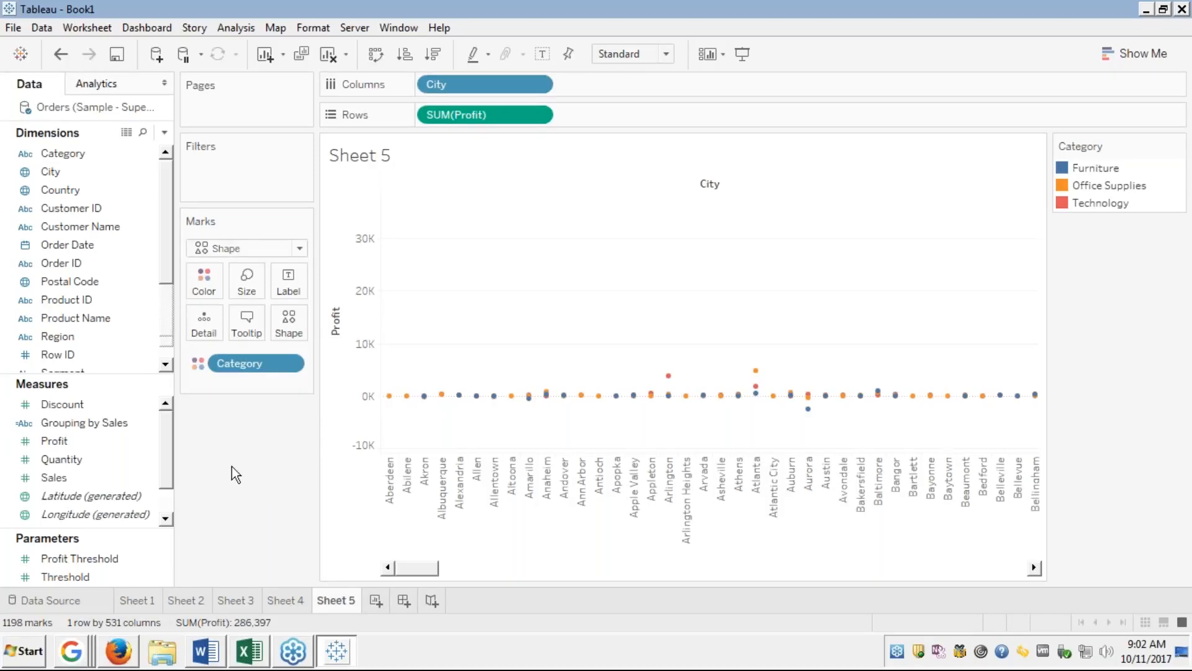
pyautogui.click(248, 282)
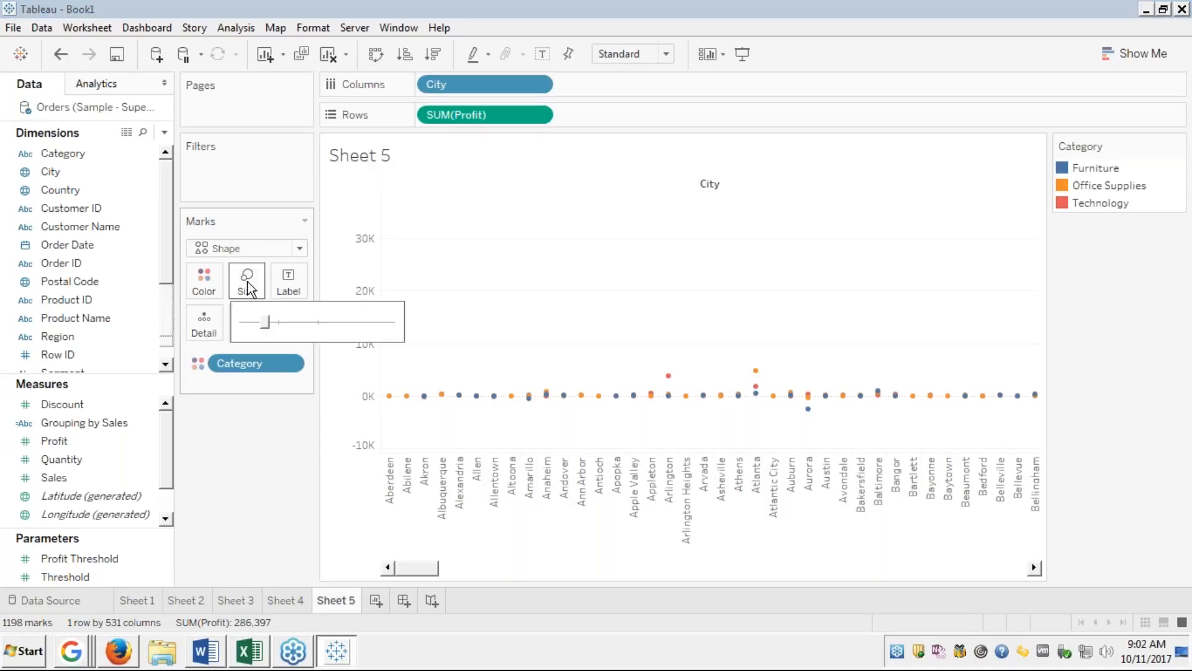
pyautogui.click(297, 207)
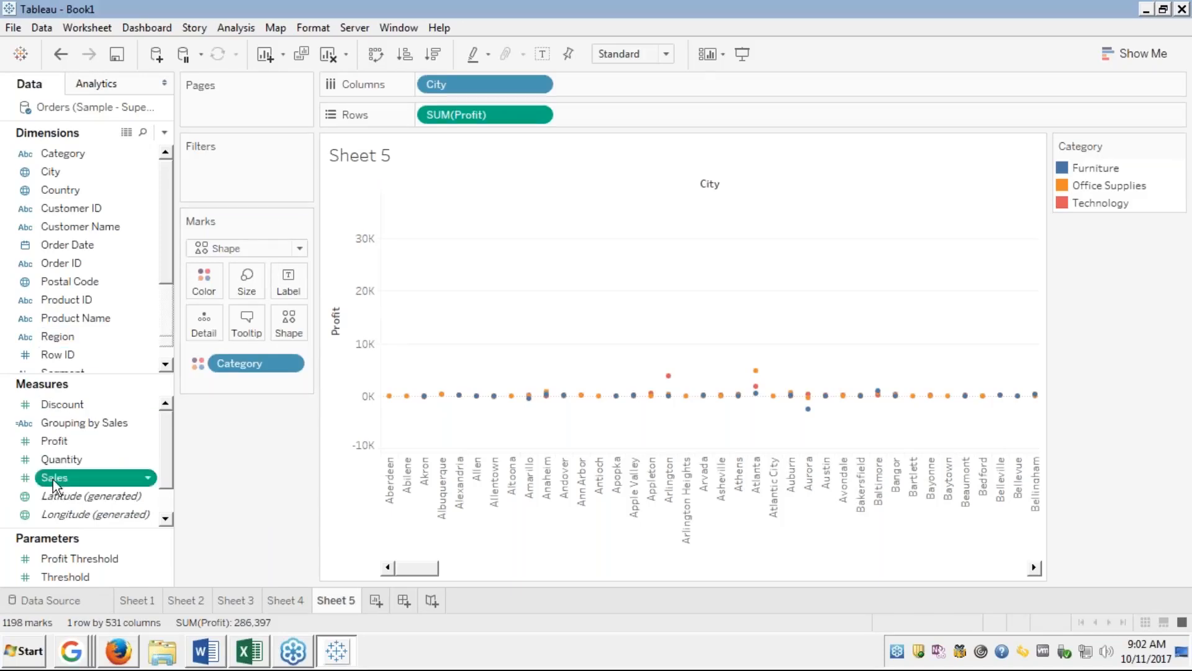
# Put SUM(Sales) on Size, push the Size slider four notches larger, then view Circle Plots full screen in Firefox.
pyautogui.moveTo(53, 480); pyautogui.dragTo(247, 281)
pyautogui.click(246, 280)
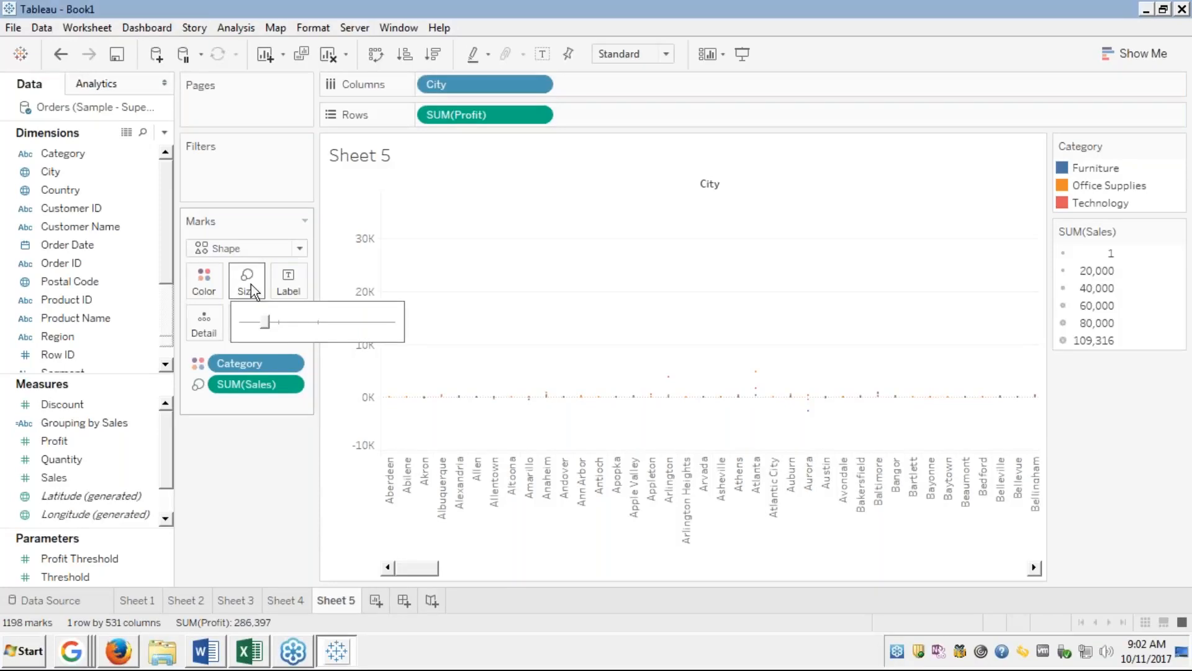
pyautogui.click(293, 321)
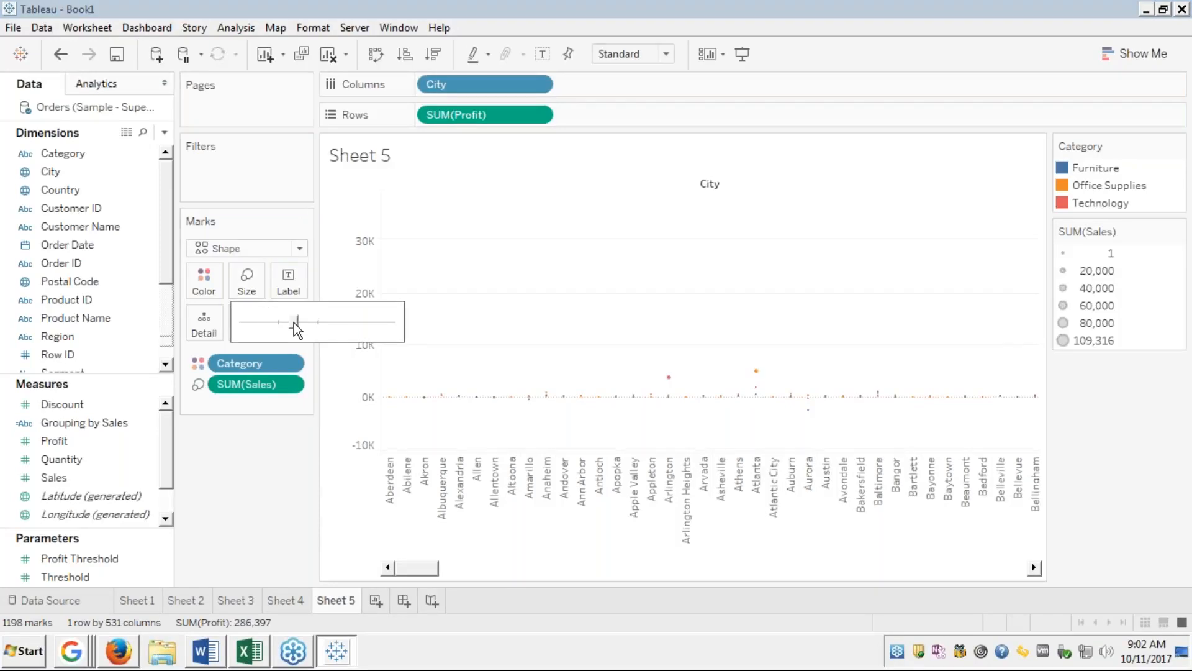
pyautogui.click(316, 321)
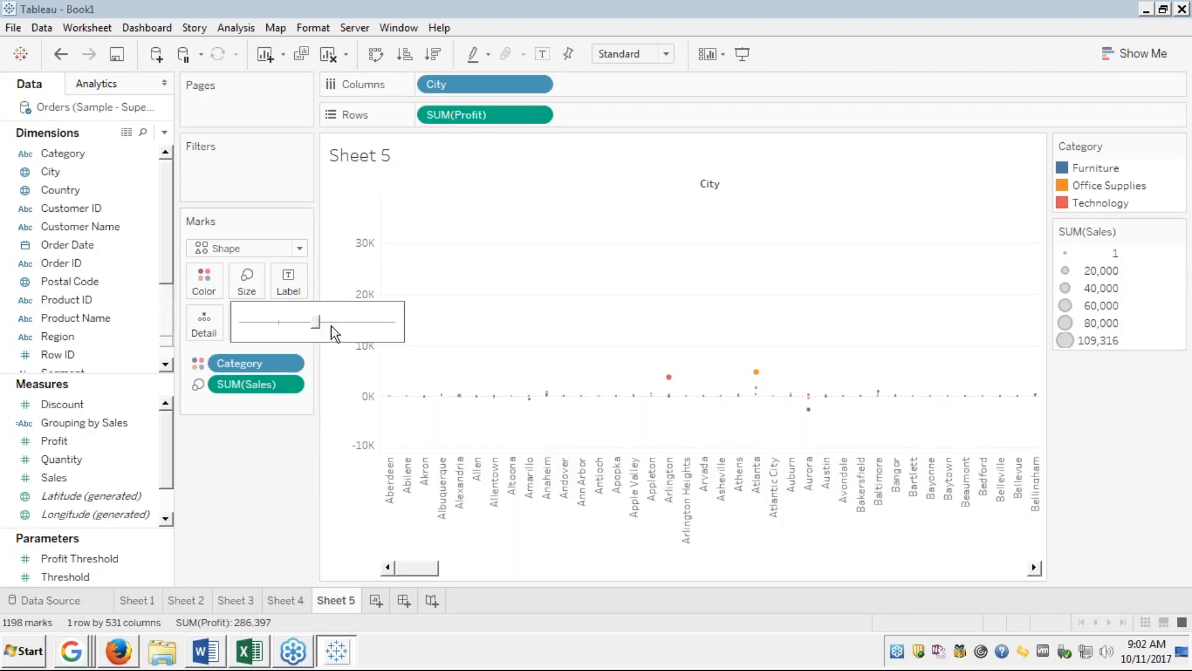
pyautogui.click(336, 322)
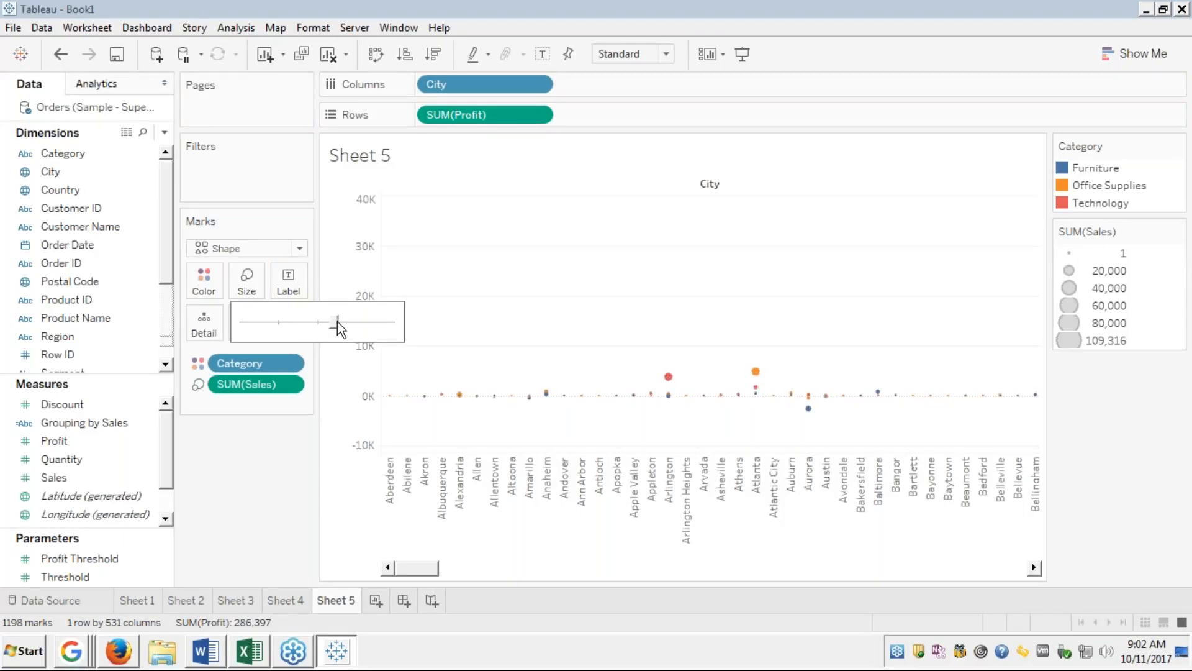
pyautogui.click(352, 322)
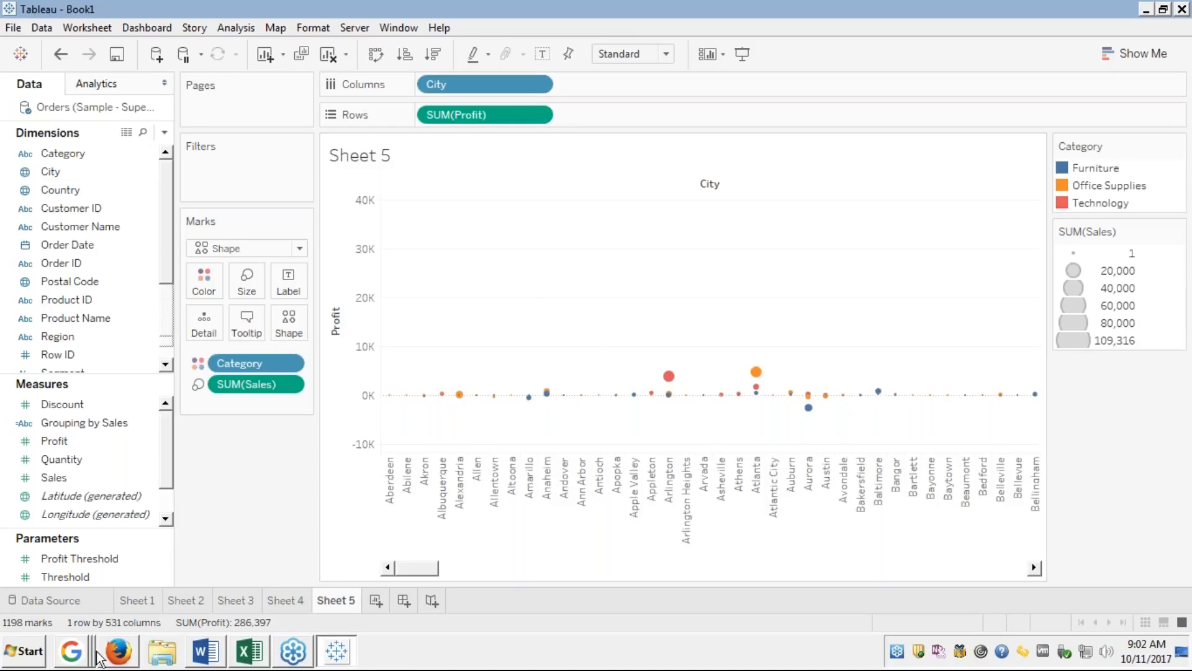
pyautogui.click(118, 651)
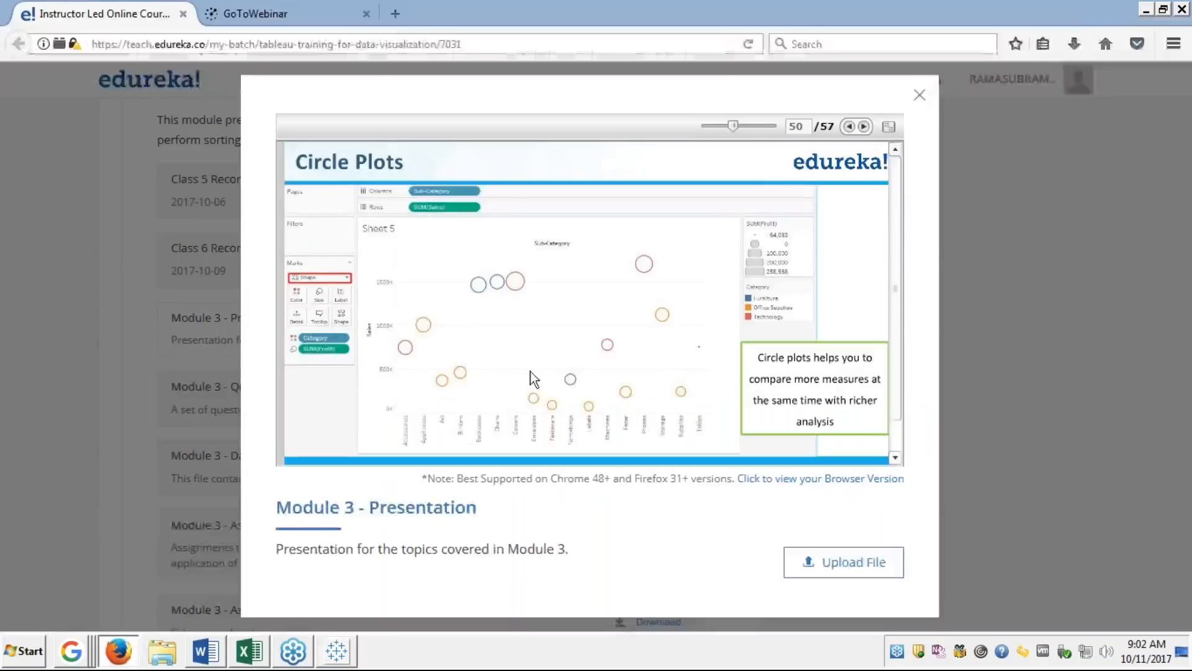
pyautogui.click(889, 126)
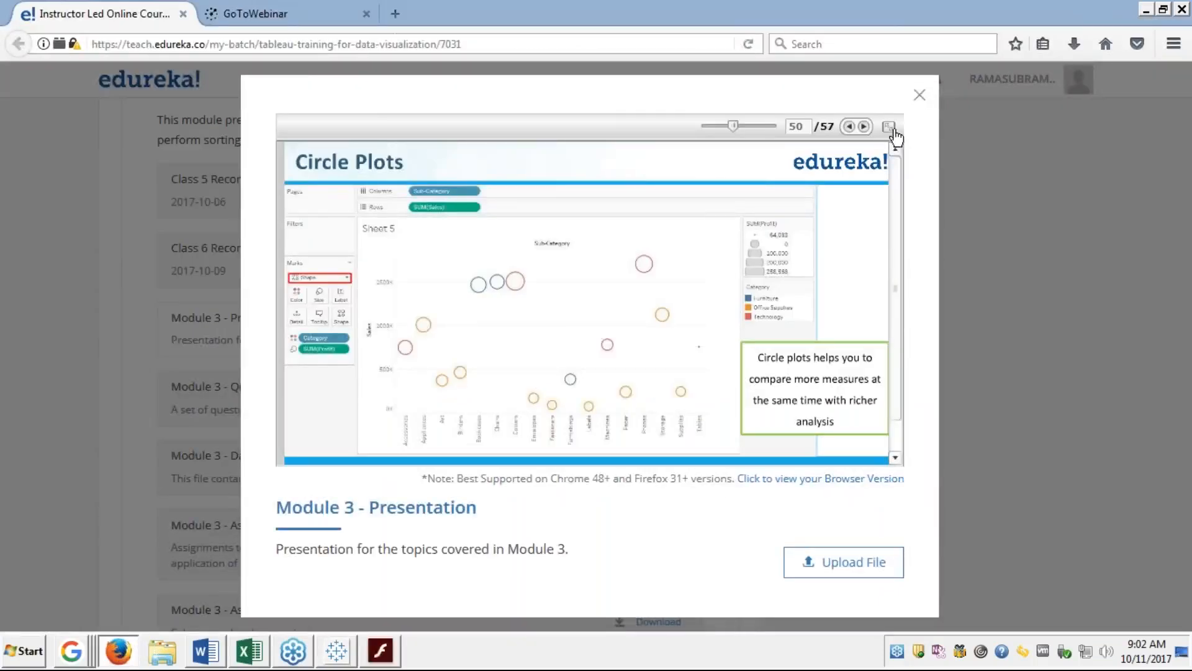